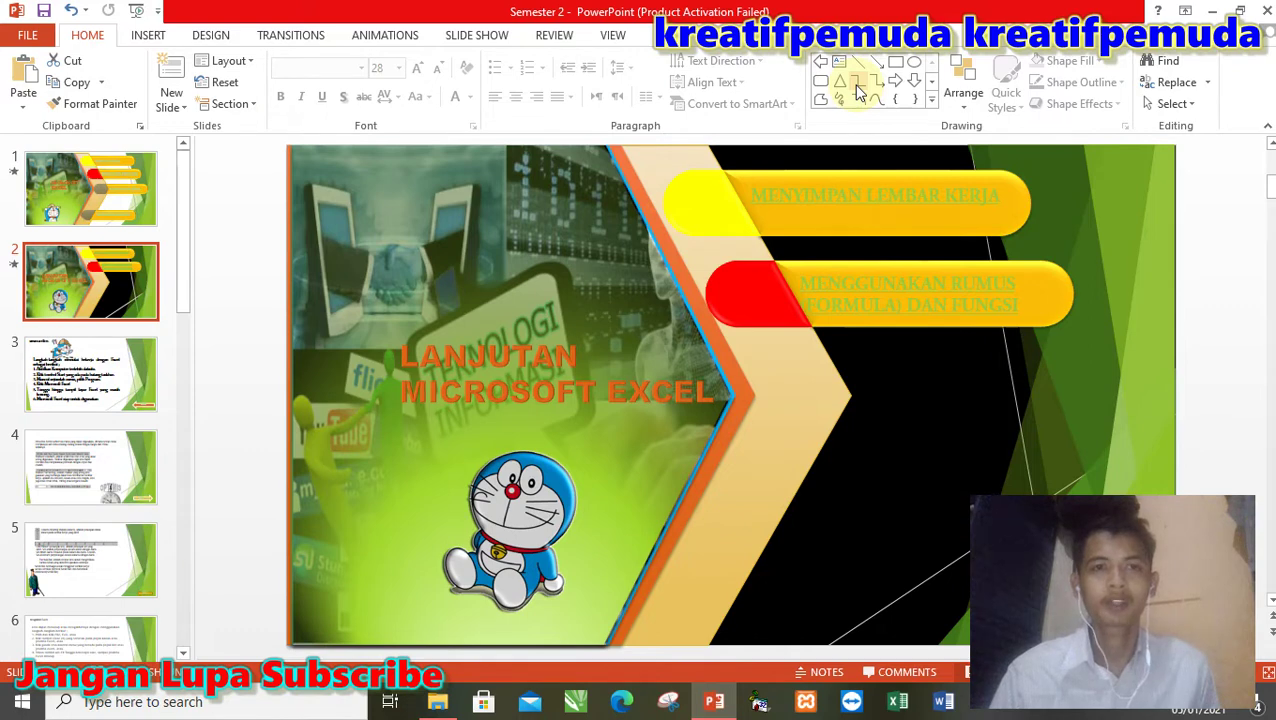
# - Run the PowerPoint slide show from slide 1, the Microsoft Excel title slide
pyautogui.press('Up')
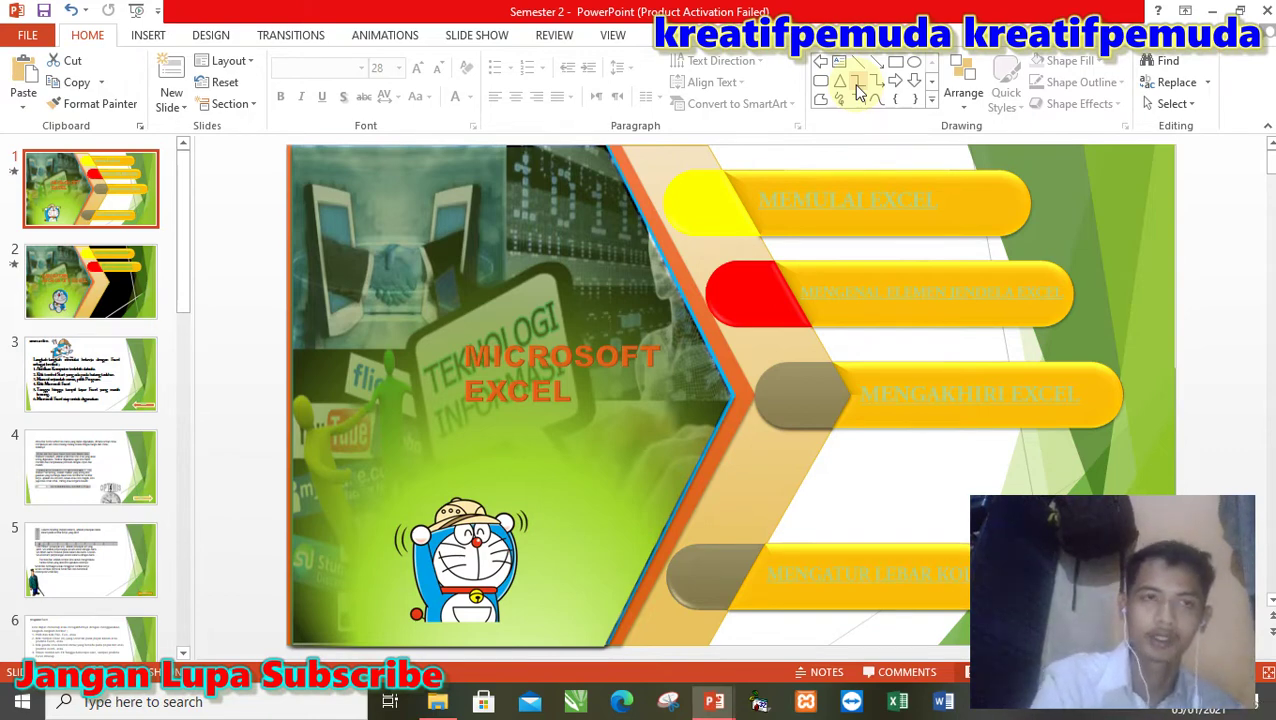
pyautogui.press('F5')
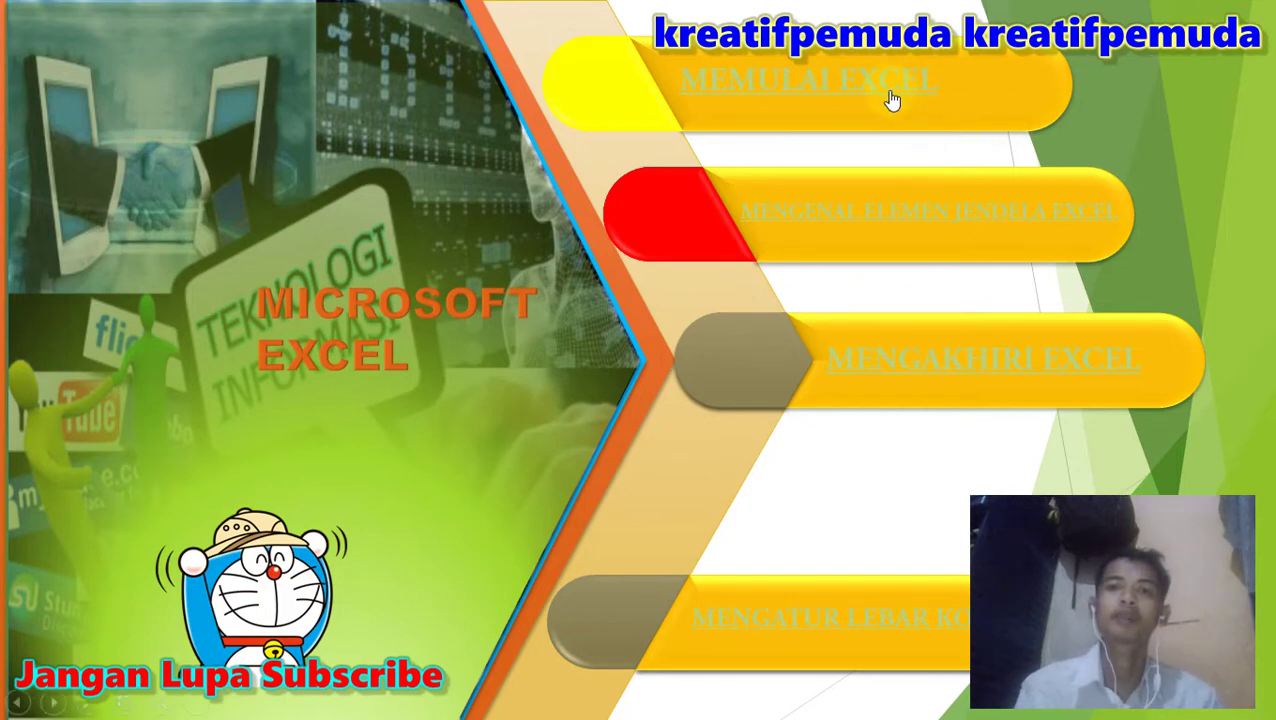
# - Follow the MEMULAI EXCEL link in the show, then end the slide show
pyautogui.click(877, 88)
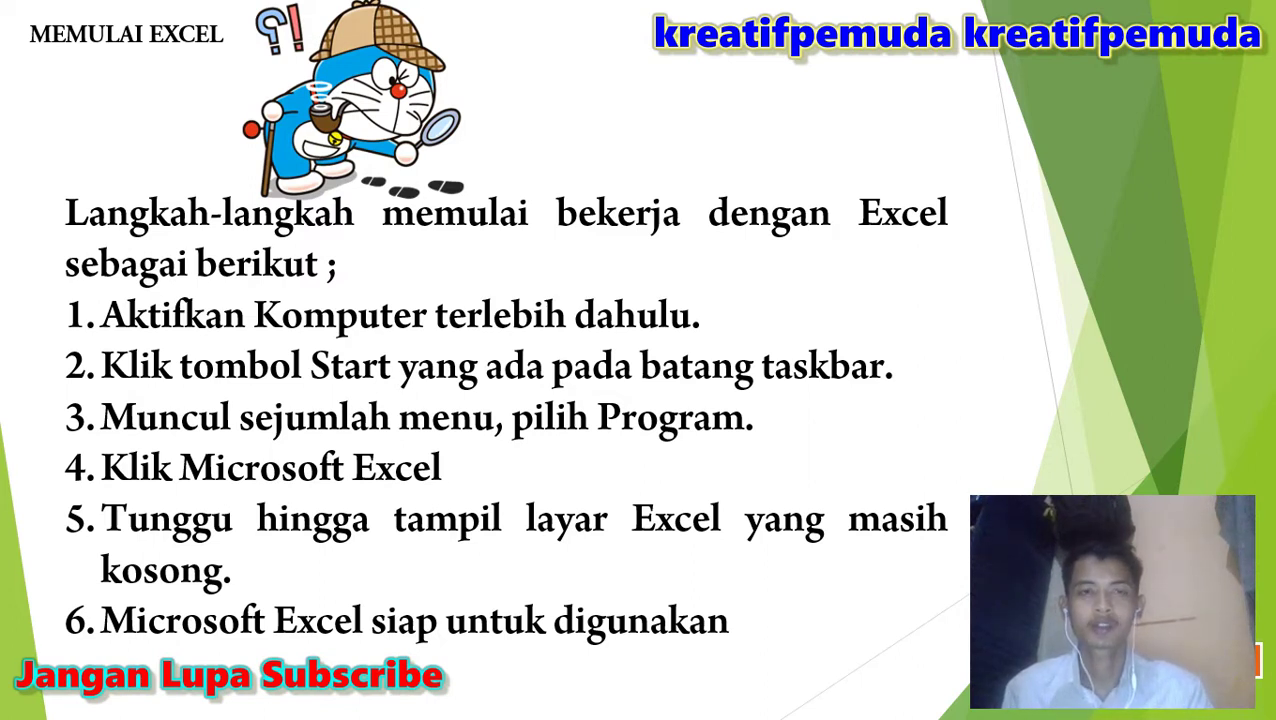
pyautogui.press('Escape')
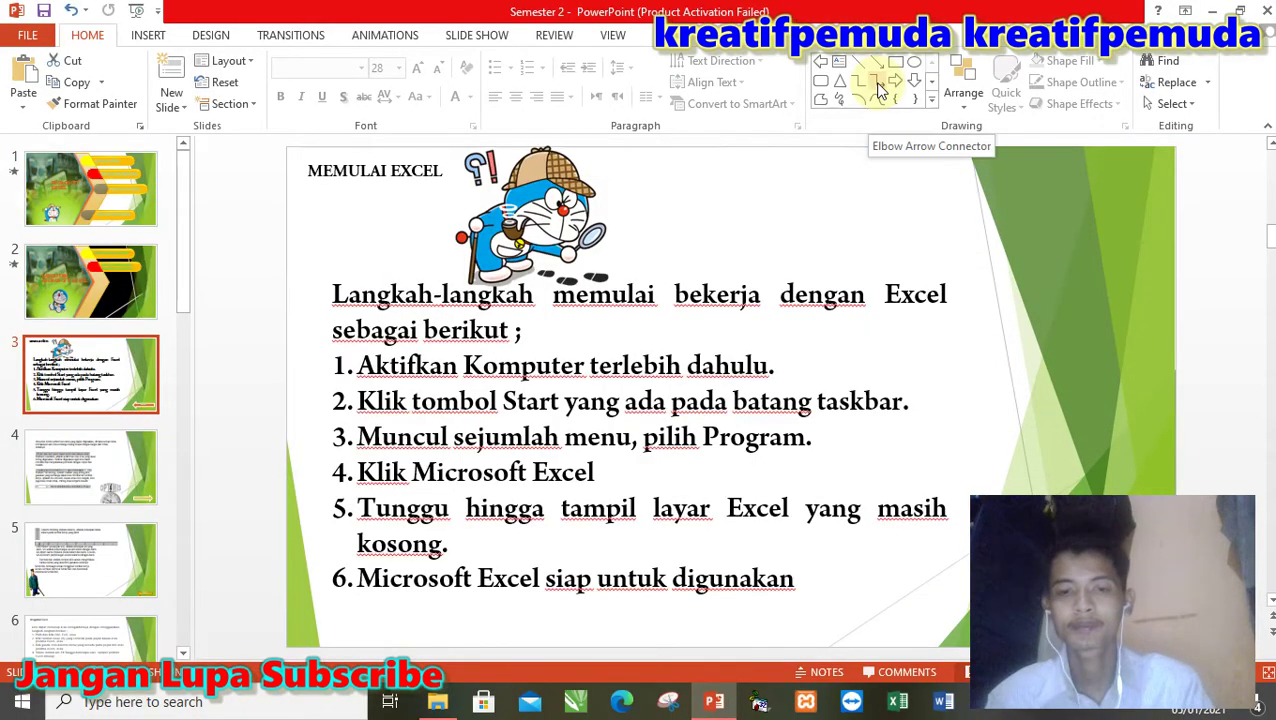
# - Minimize both open windows to reveal the desktop and open the Start menu
pyautogui.click(1210, 13)
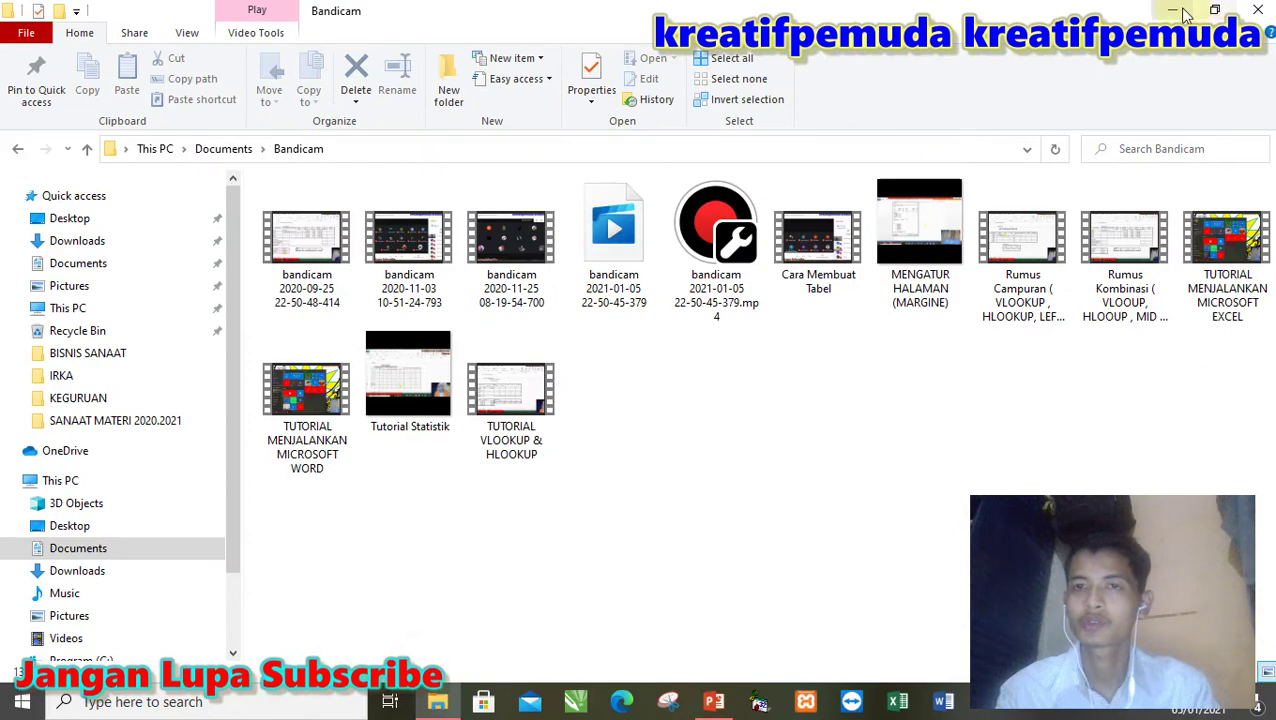
pyautogui.click(1183, 14)
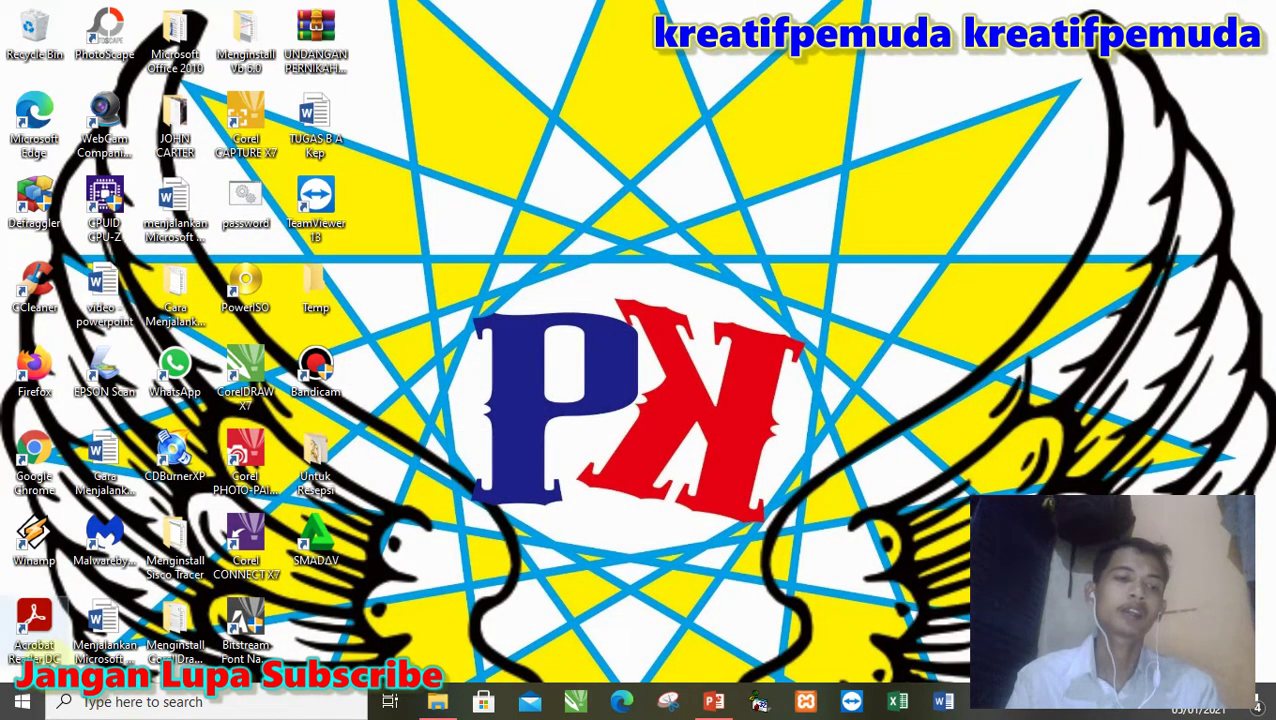
pyautogui.click(22, 703)
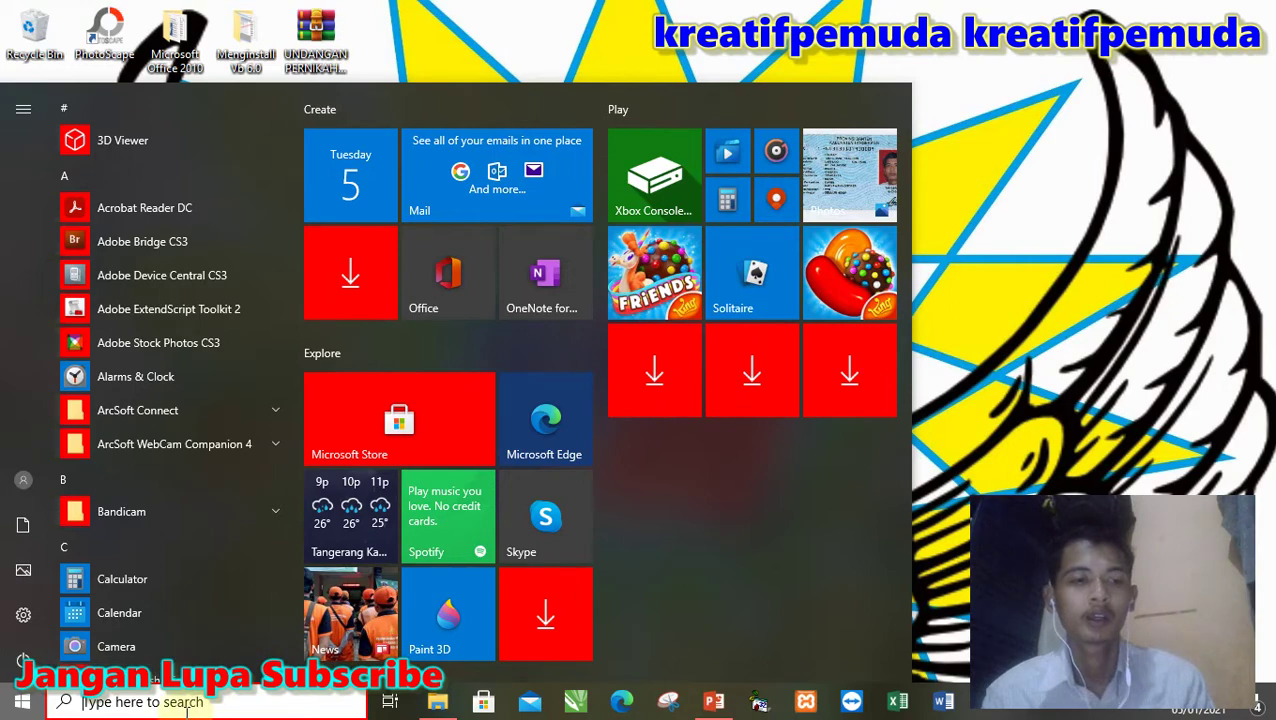
# - Search Start for 'microsoft' and launch Excel 2013 from the results
pyautogui.click(120, 700)
pyautogui.write('mi')
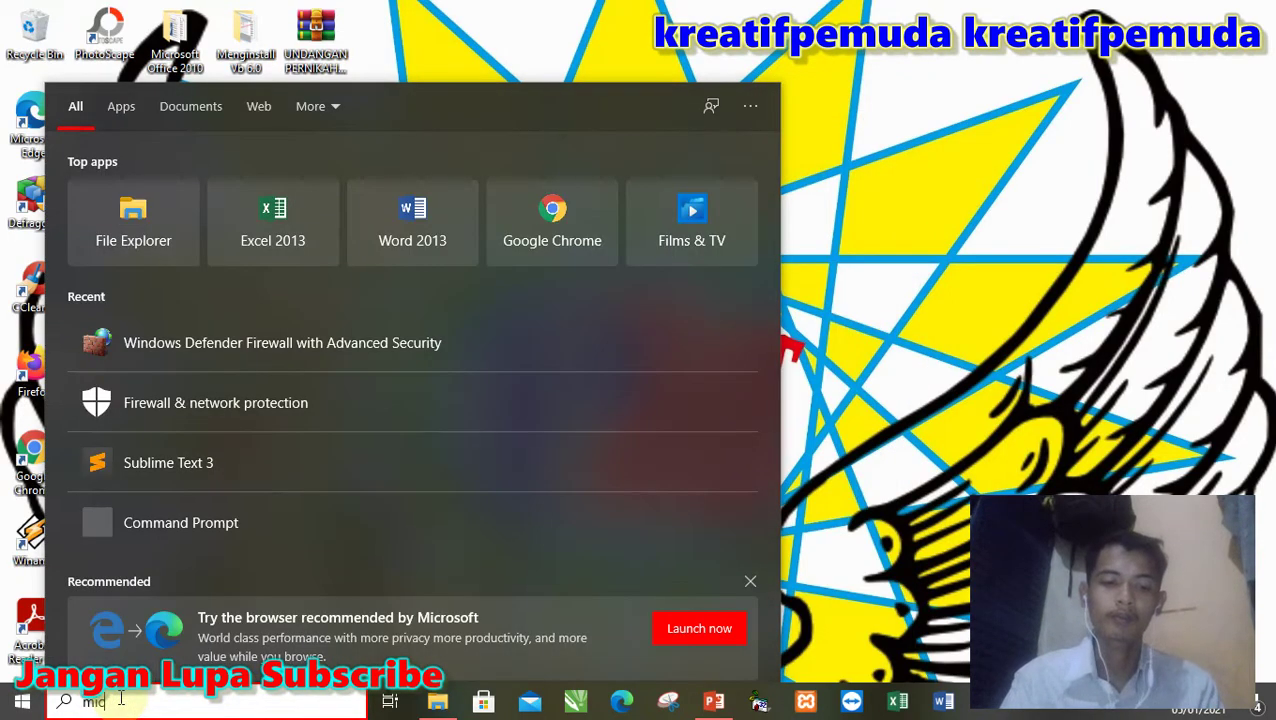
pyautogui.write('crosf')
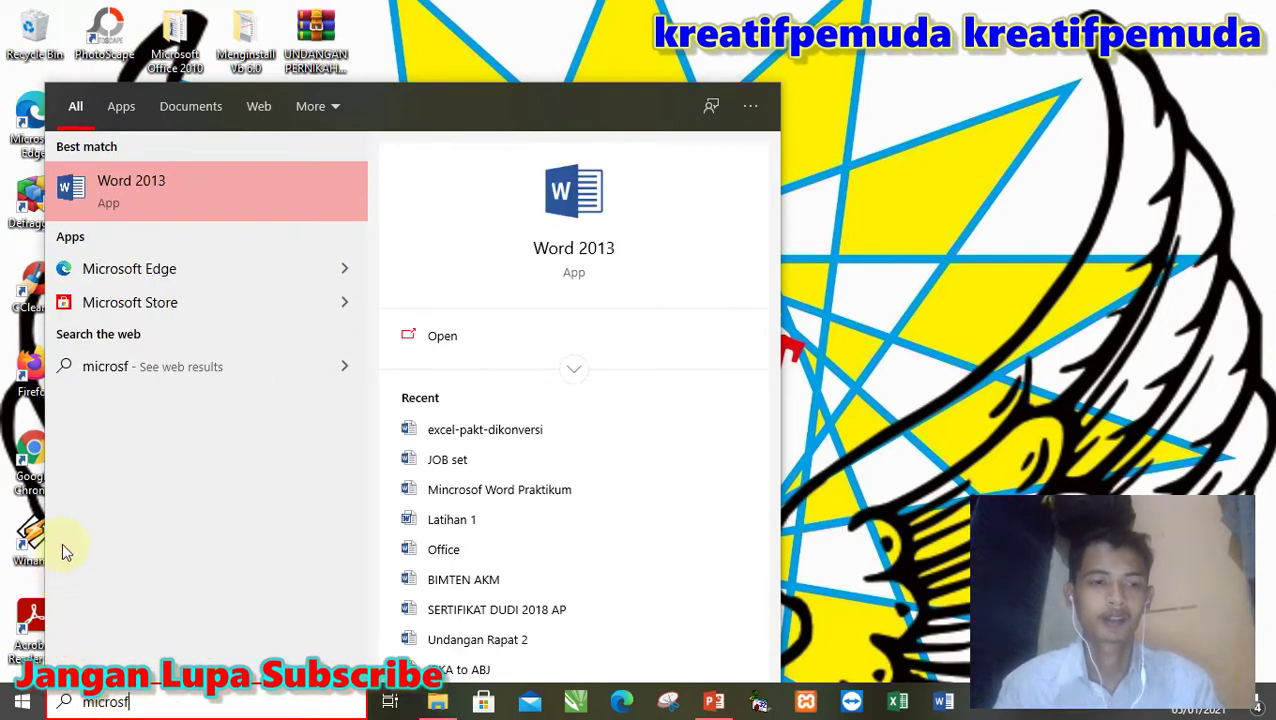
pyautogui.press('BackSpace')
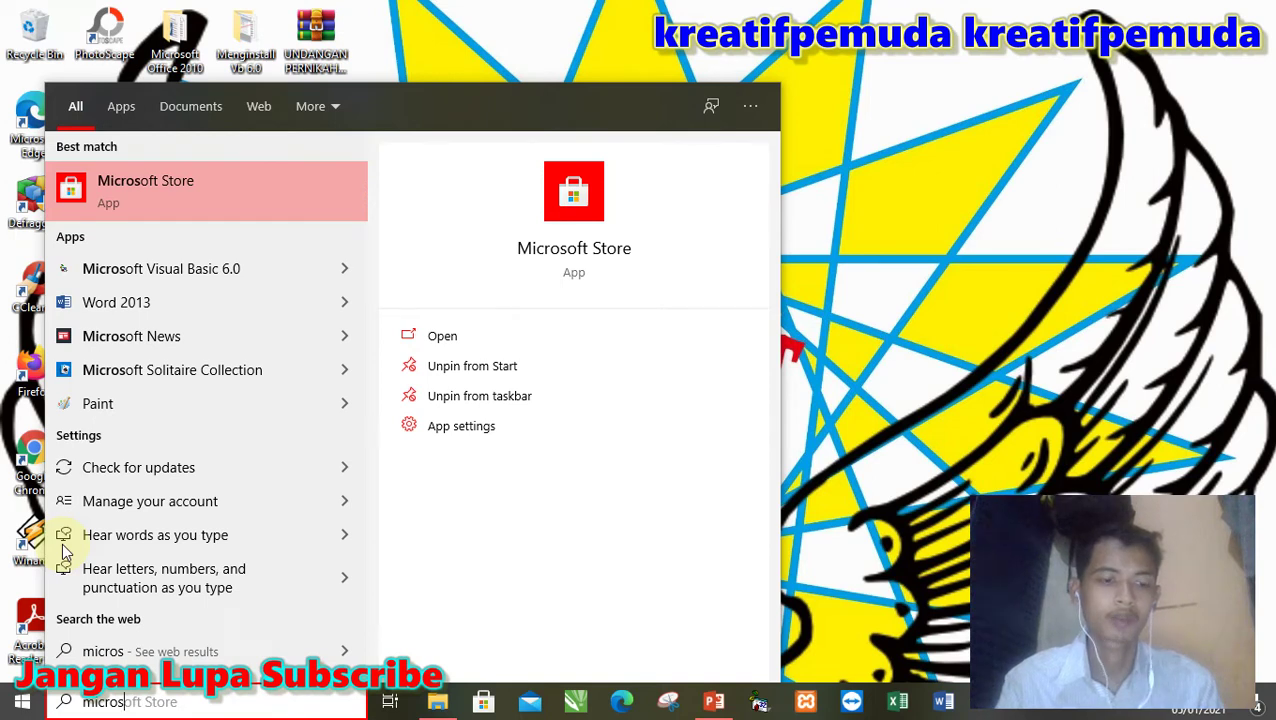
pyautogui.write('s')
pyautogui.press('BackSpace')
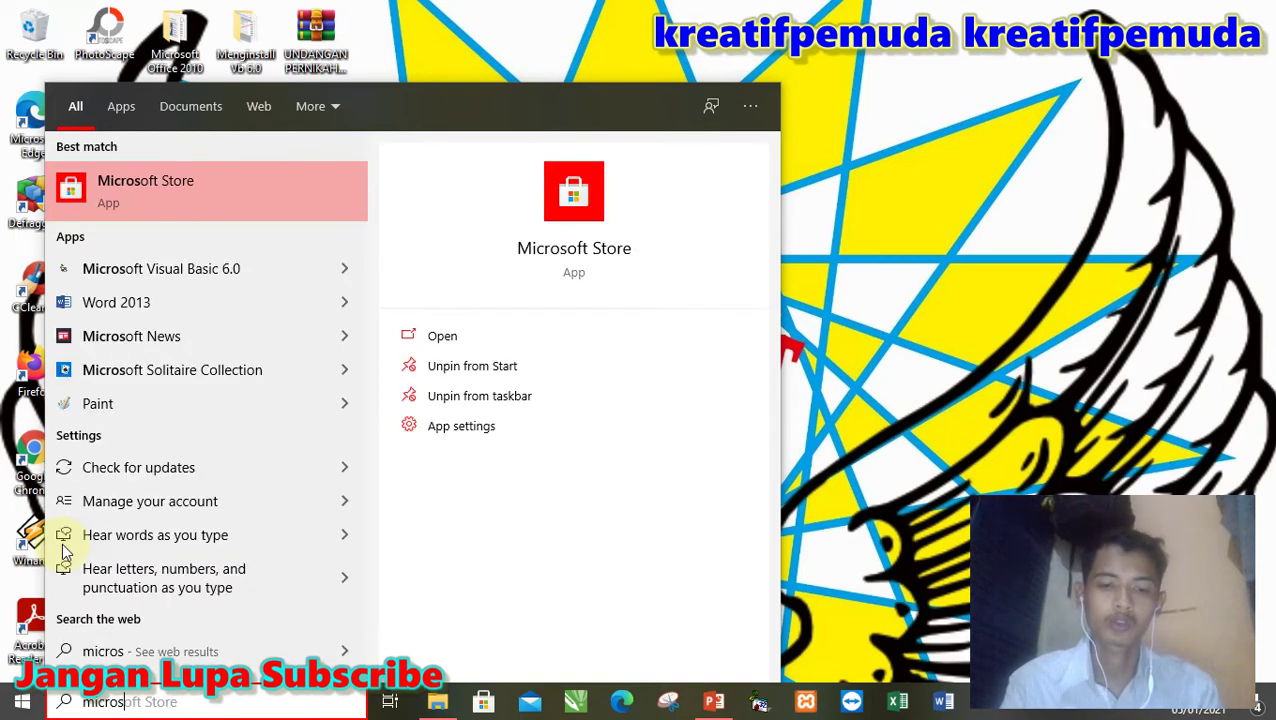
pyautogui.write('oft')
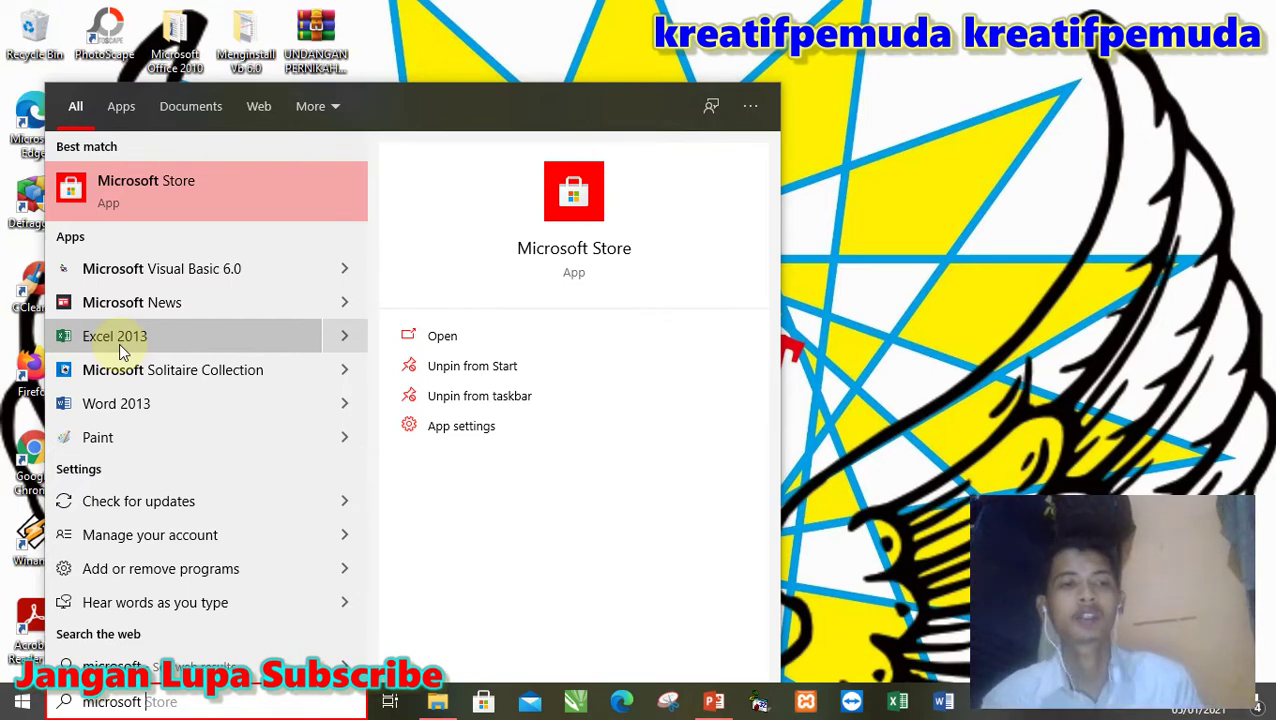
pyautogui.click(119, 343)
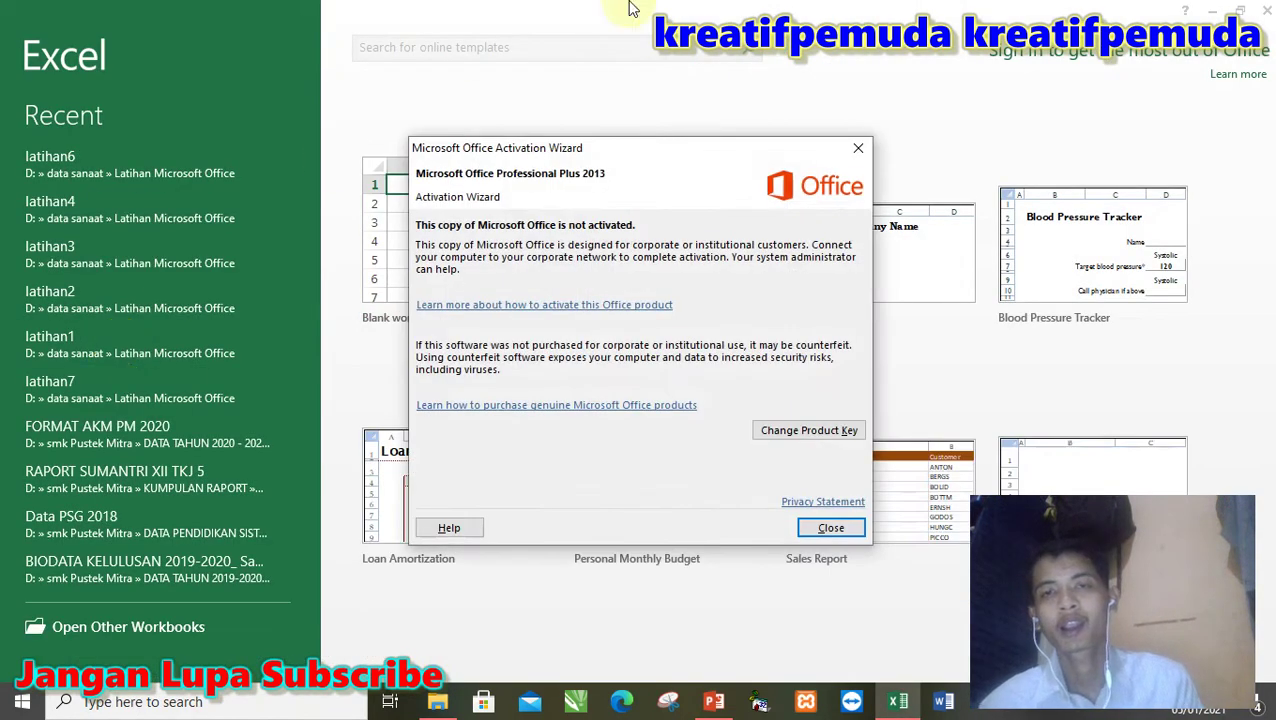
# - Dismiss the activation notice, create a blank workbook, and select cell B3
pyautogui.click(855, 150)
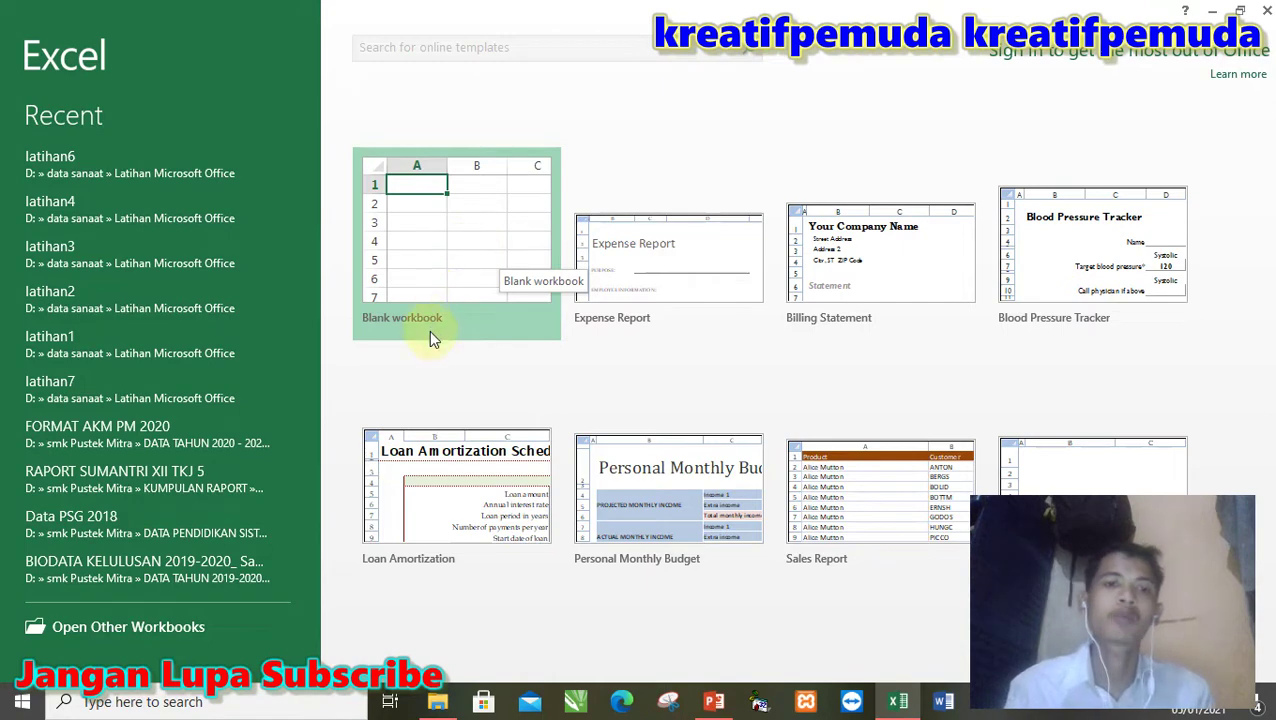
pyautogui.click(449, 247)
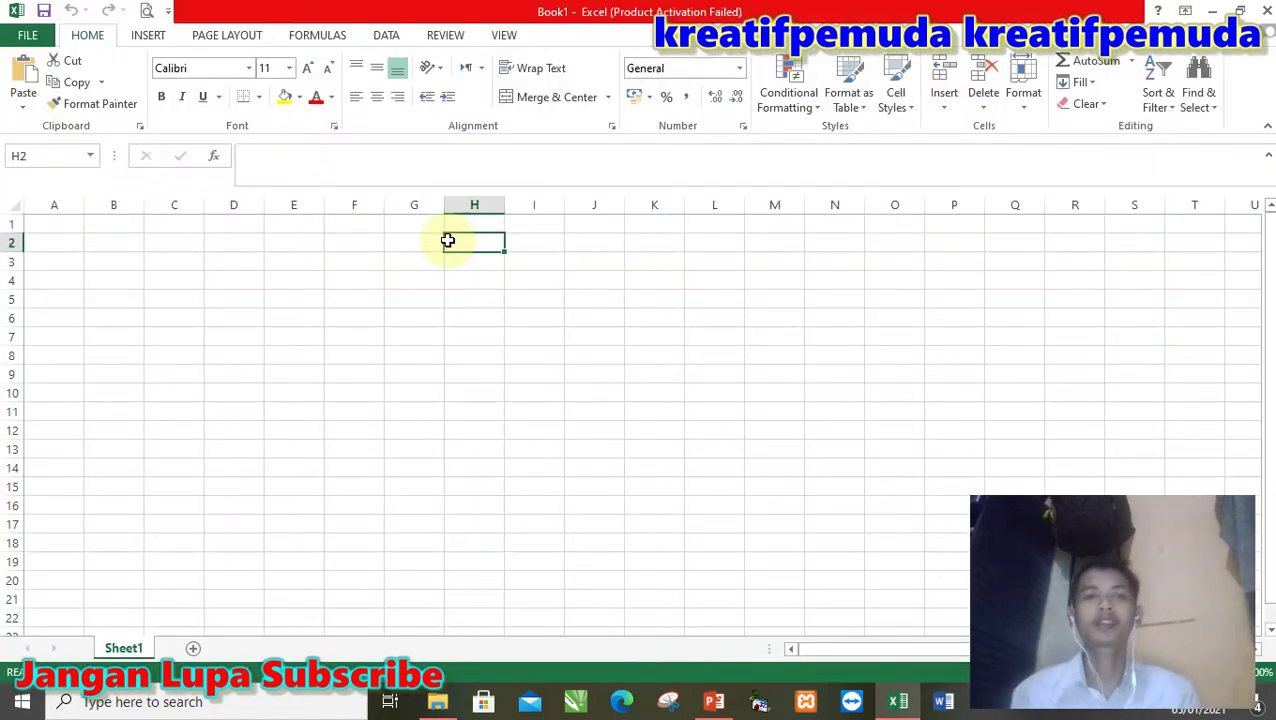
pyautogui.click(89, 258)
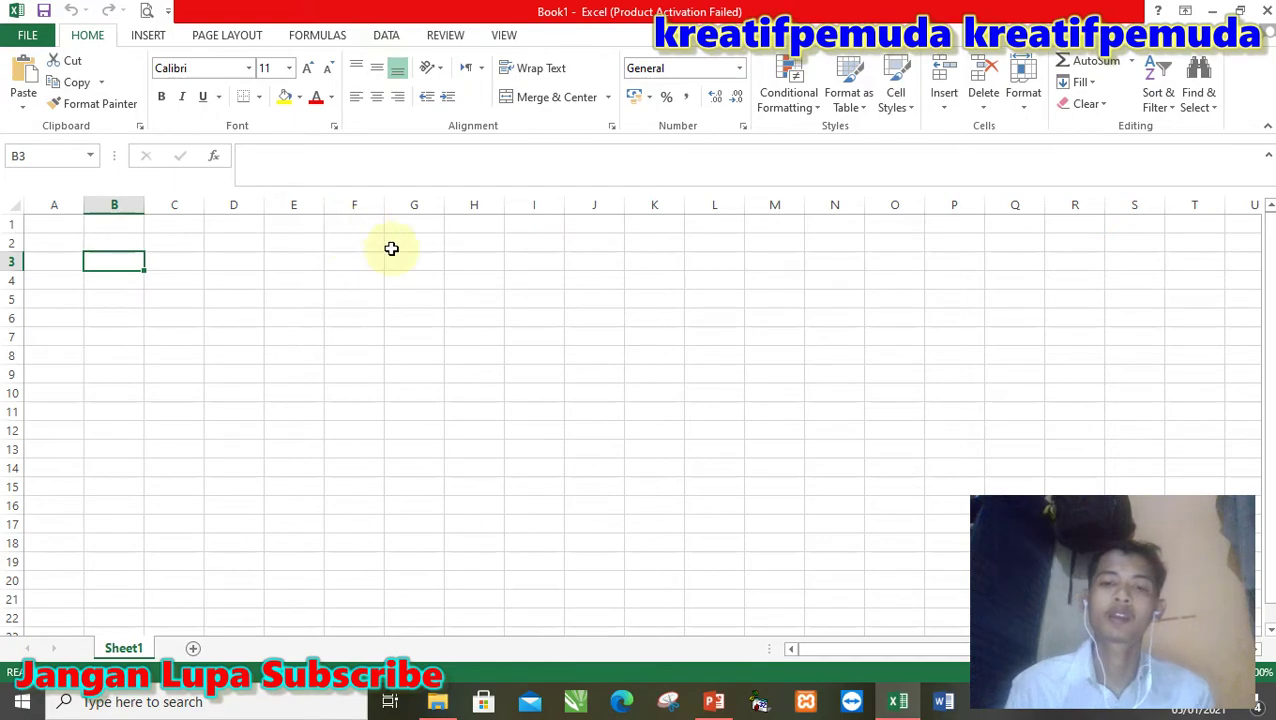
# - Restart the PowerPoint show from slide 1, visit MEMULAI EXCEL, then return to the menu
pyautogui.click(714, 702)
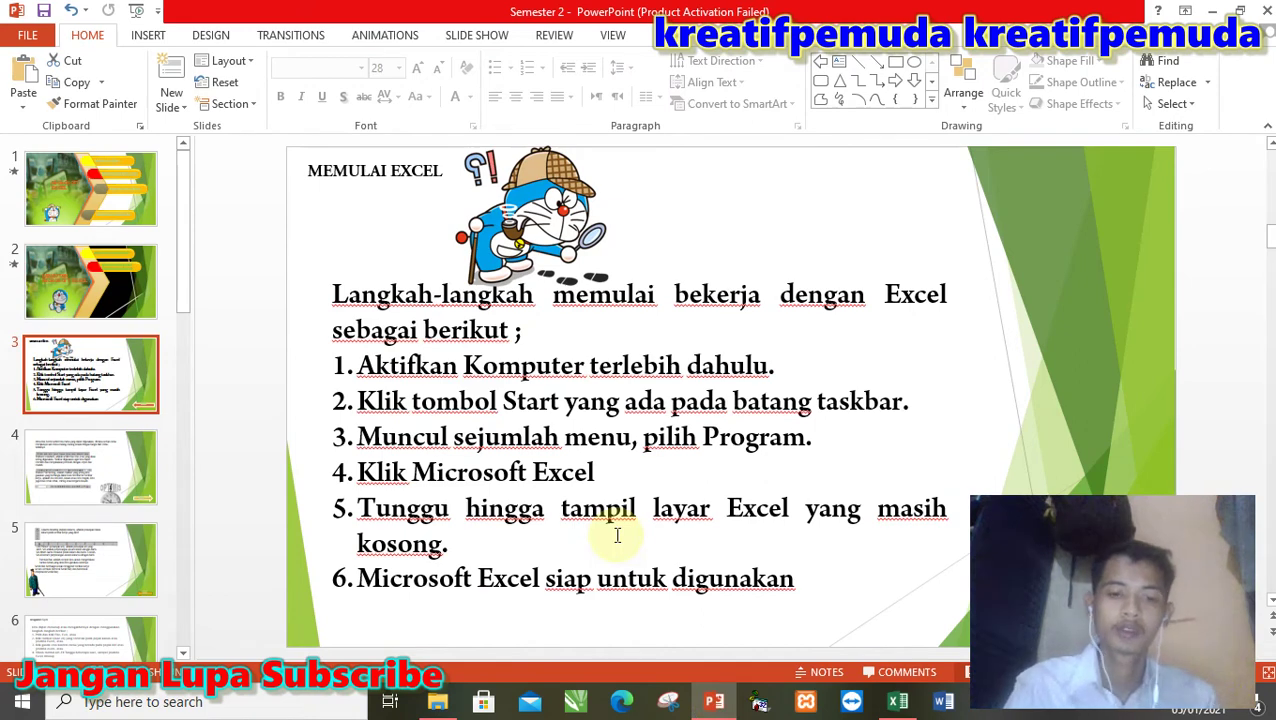
pyautogui.click(125, 190)
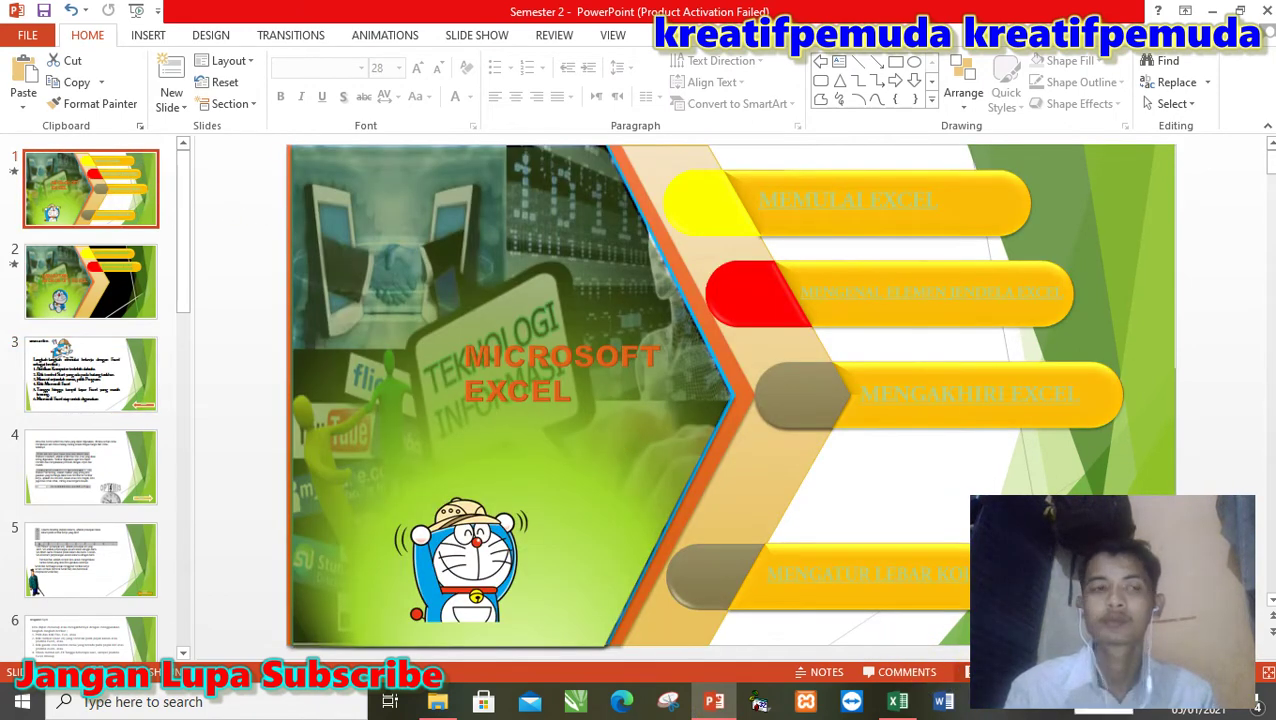
pyautogui.press('F5')
pyautogui.click(742, 543)
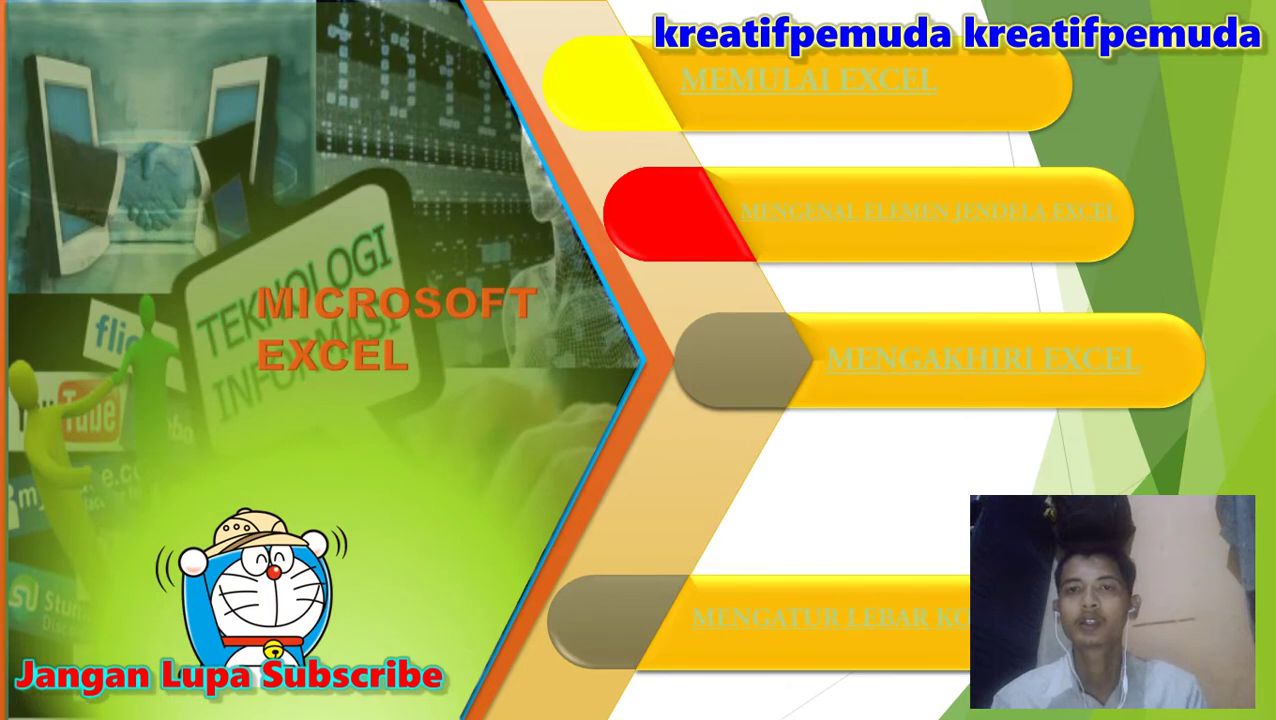
pyautogui.click(880, 80)
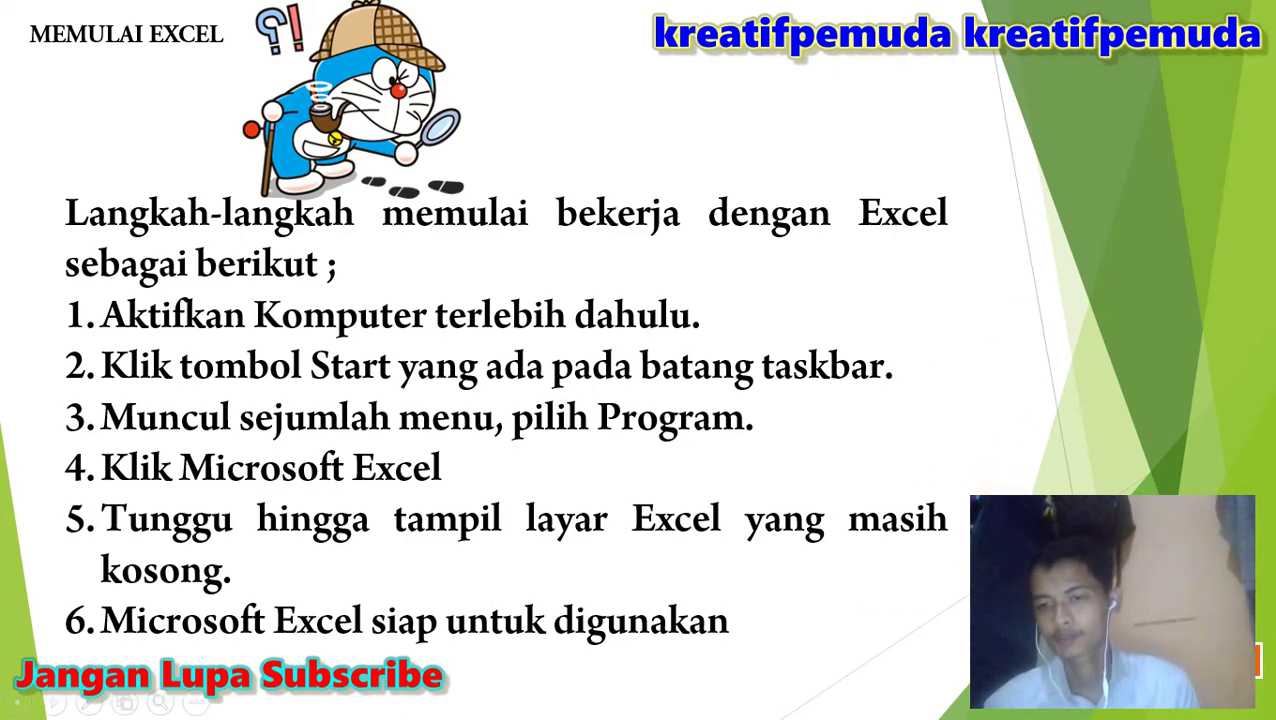
pyautogui.press('Left')
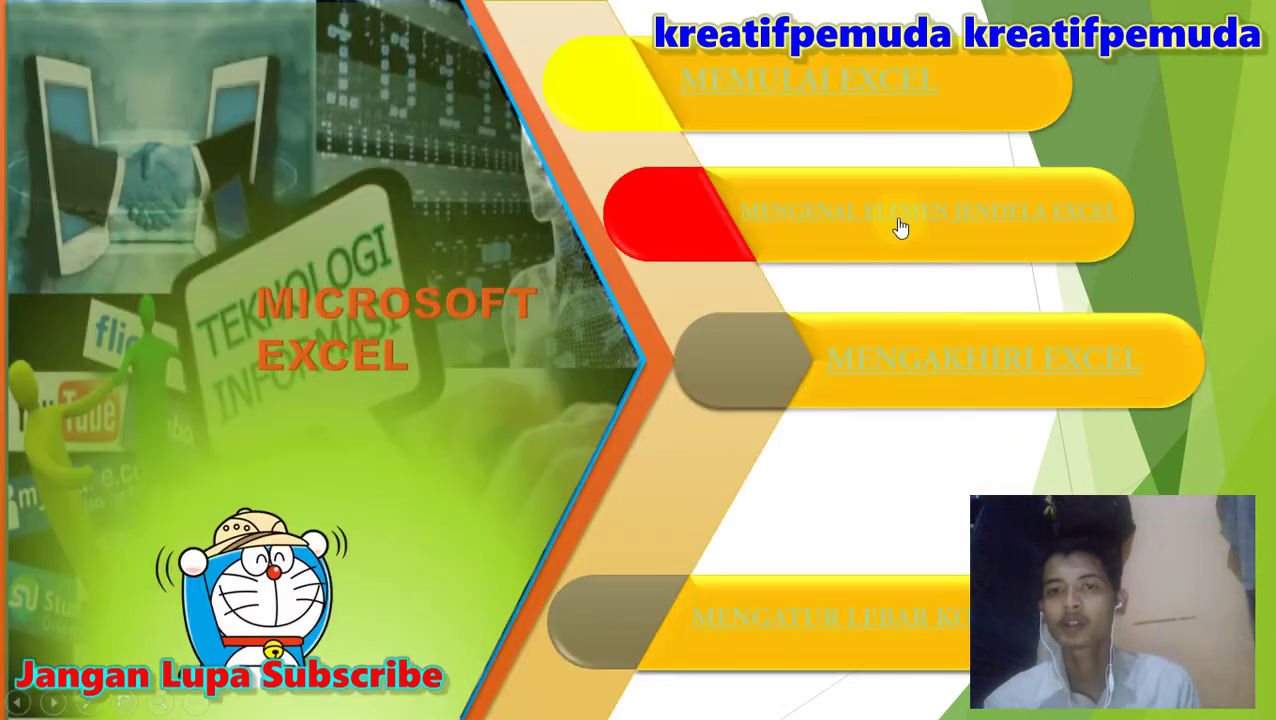
# - View the MENGENAL ELEMEN JENDELA EXCEL slide, end the show, and return to Book1
pyautogui.click(900, 220)
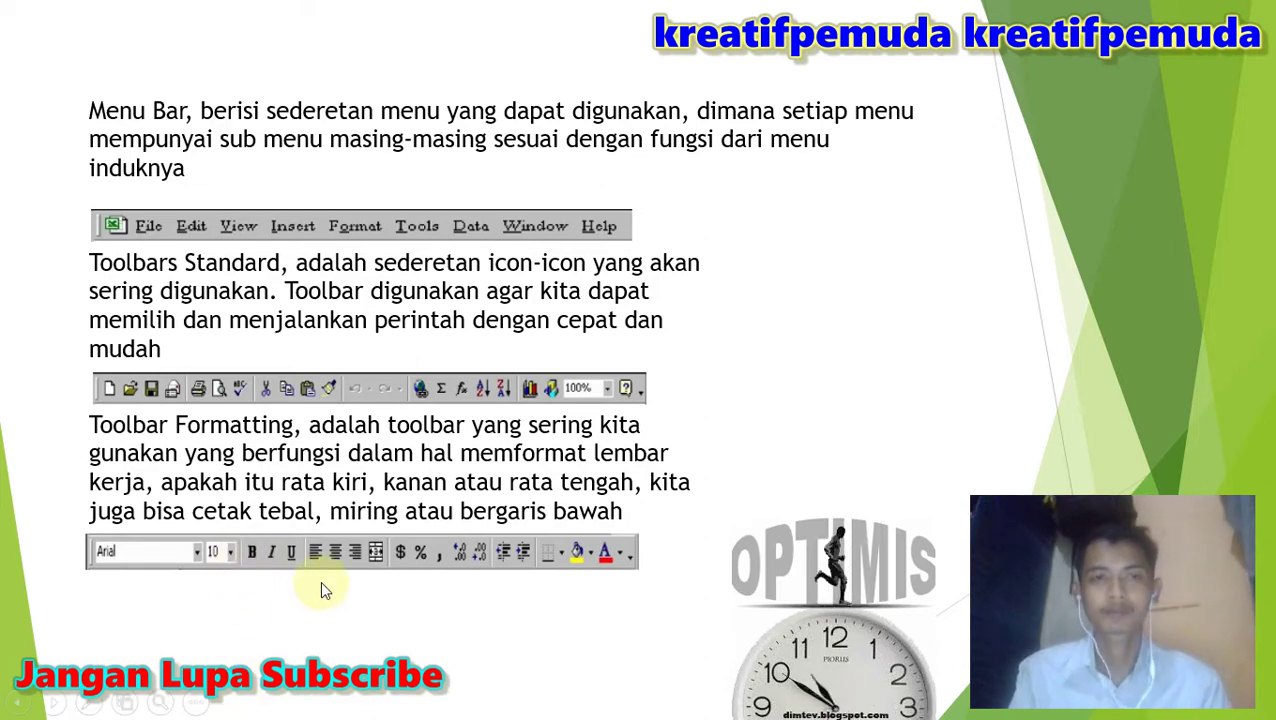
pyautogui.press('Escape')
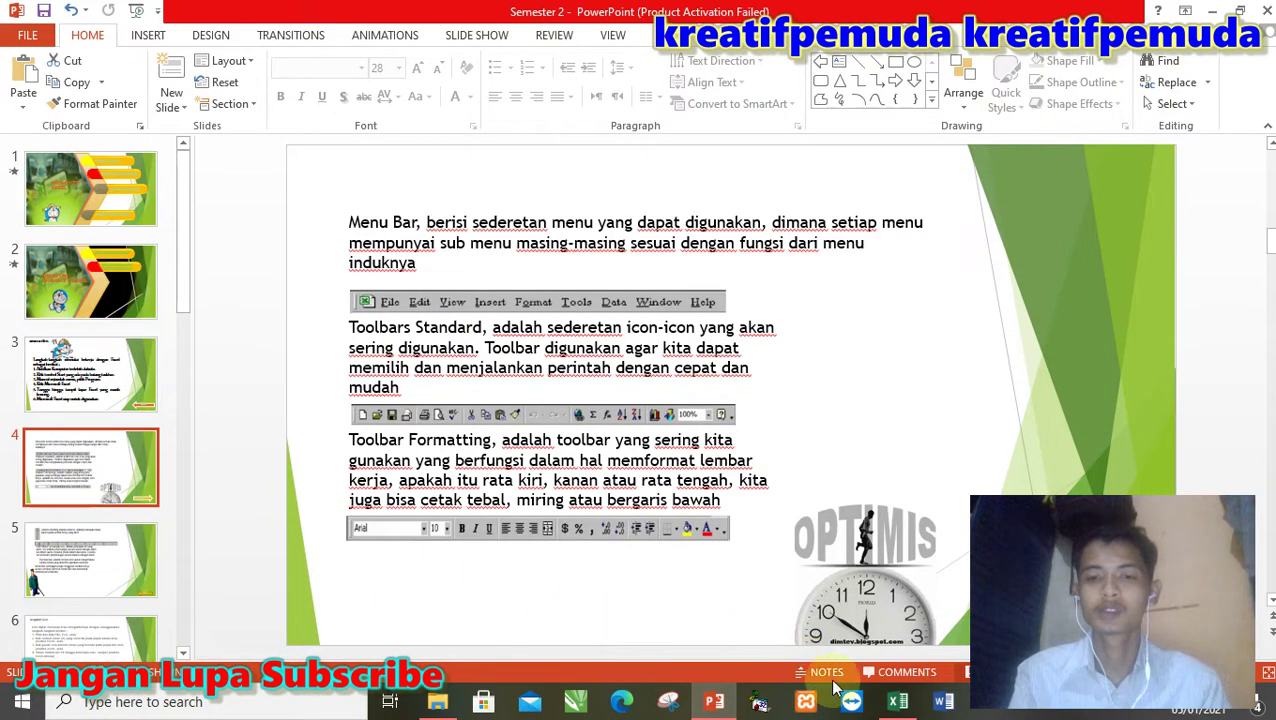
pyautogui.click(897, 703)
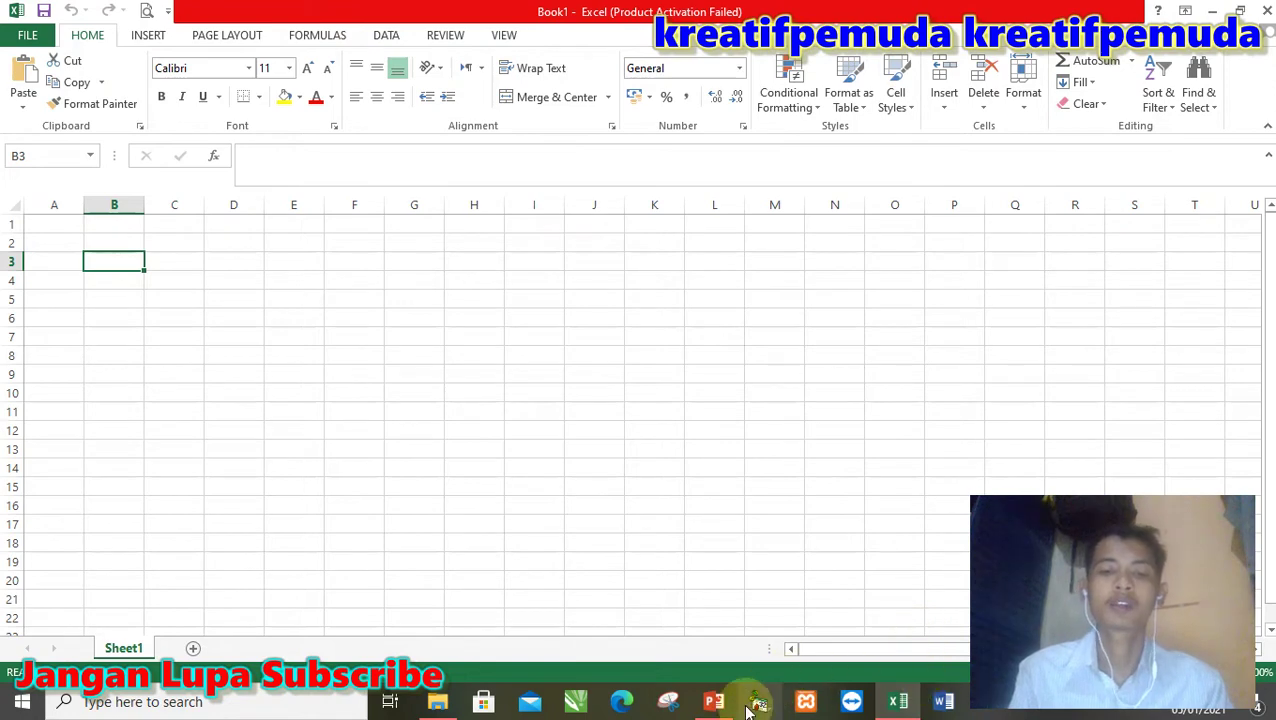
pyautogui.moveTo(716, 702)
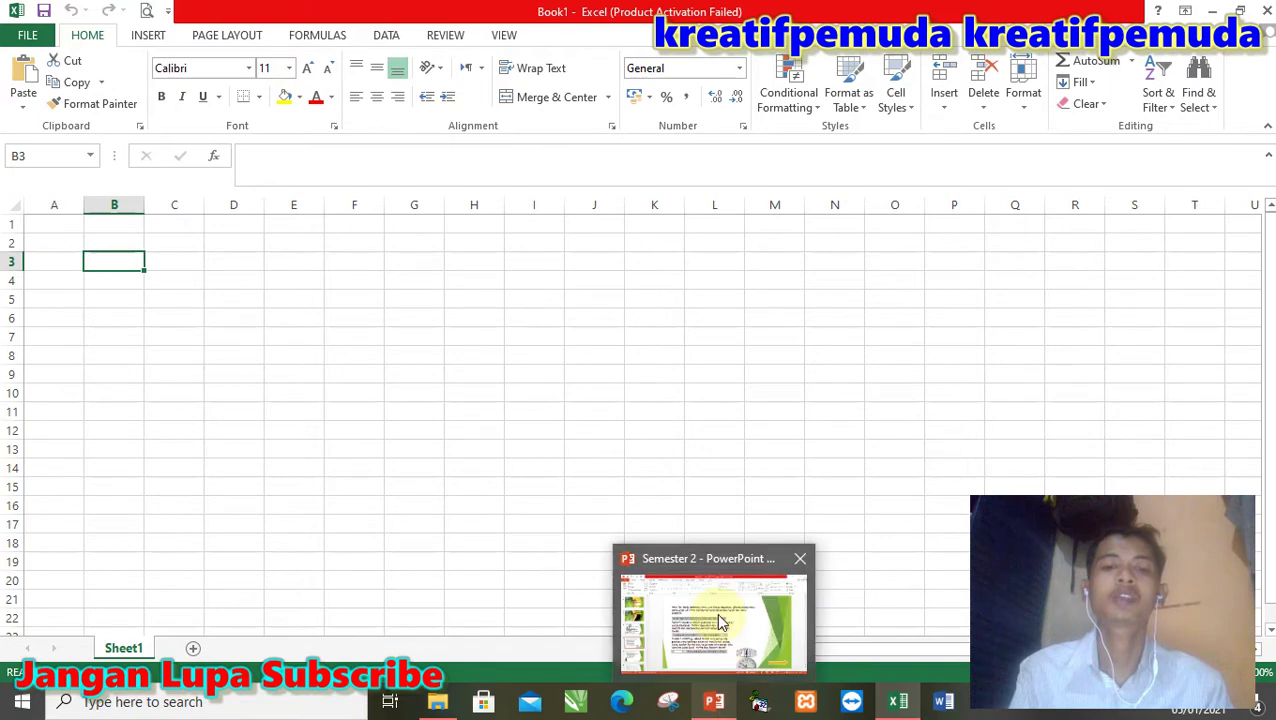
pyautogui.moveTo(716, 612)
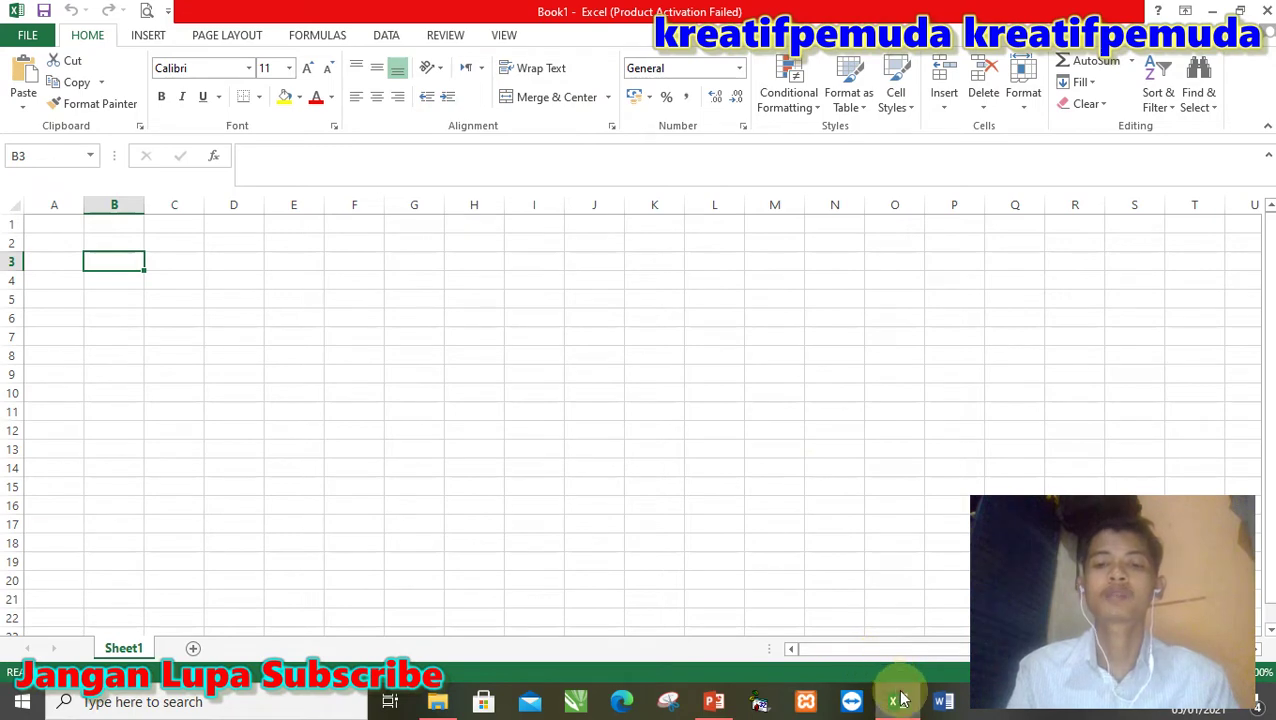
pyautogui.moveTo(714, 699)
pyautogui.moveTo(716, 640)
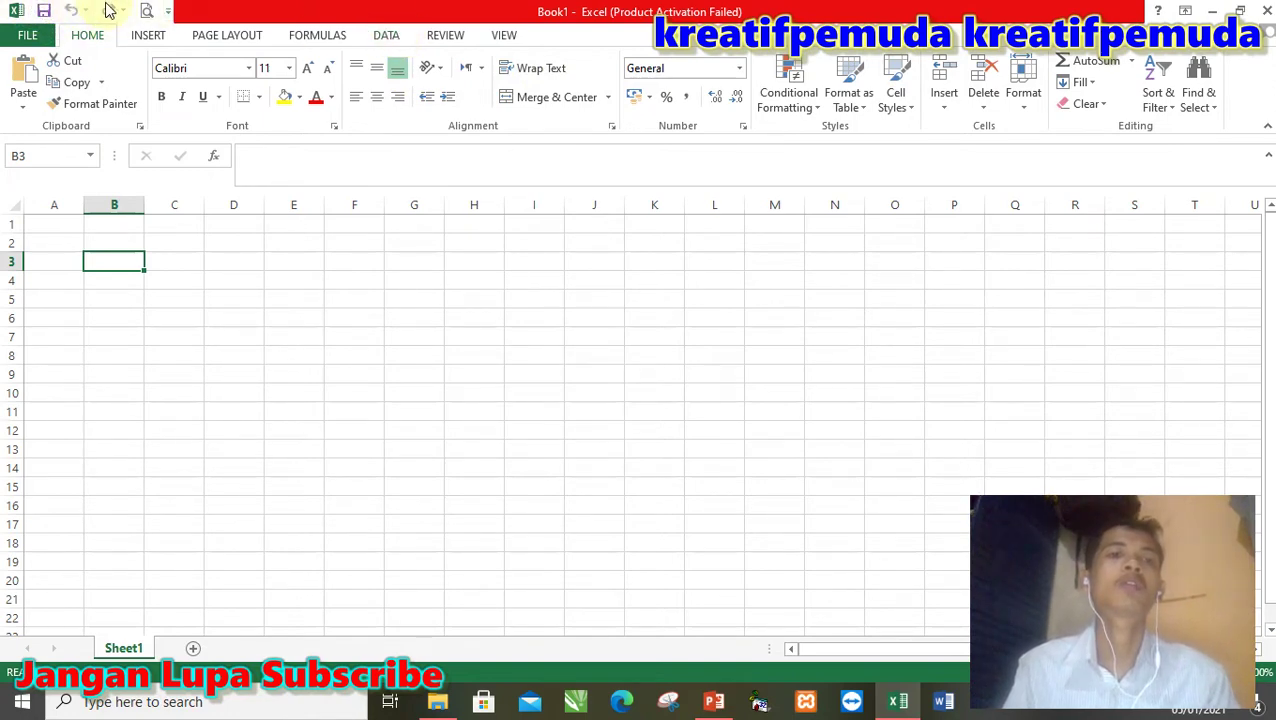
pyautogui.click(168, 12)
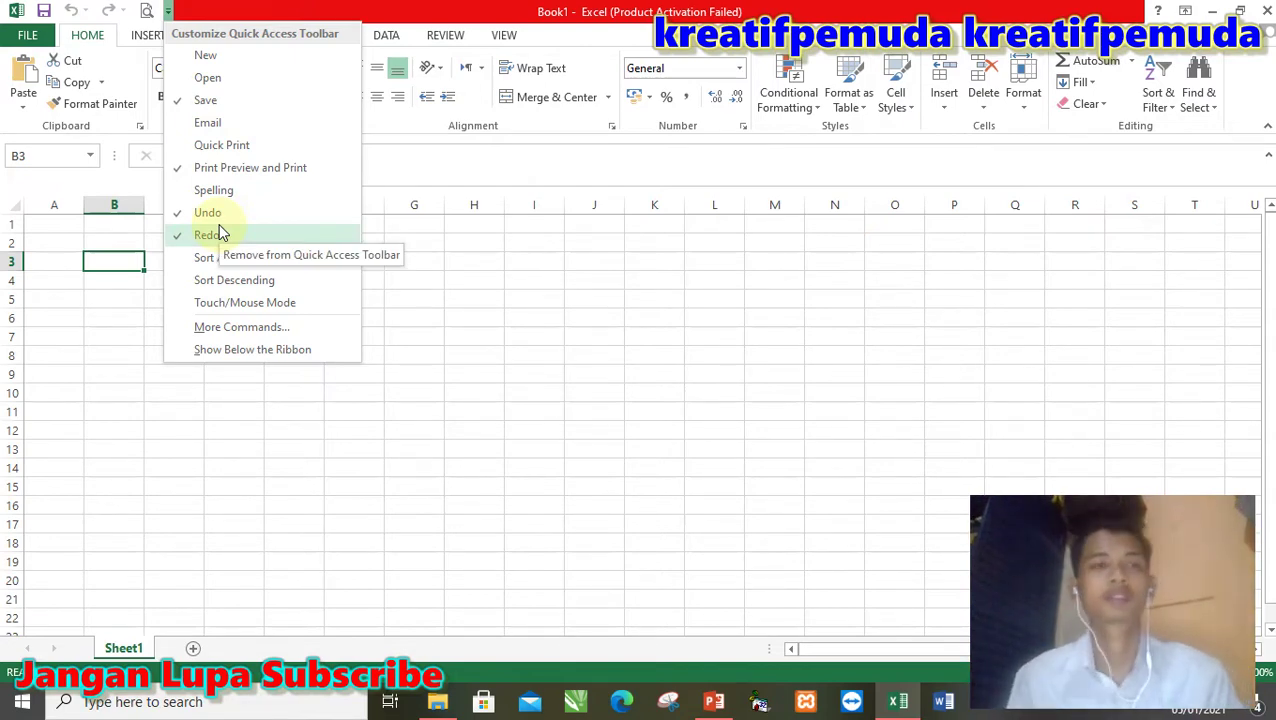
pyautogui.click(509, 332)
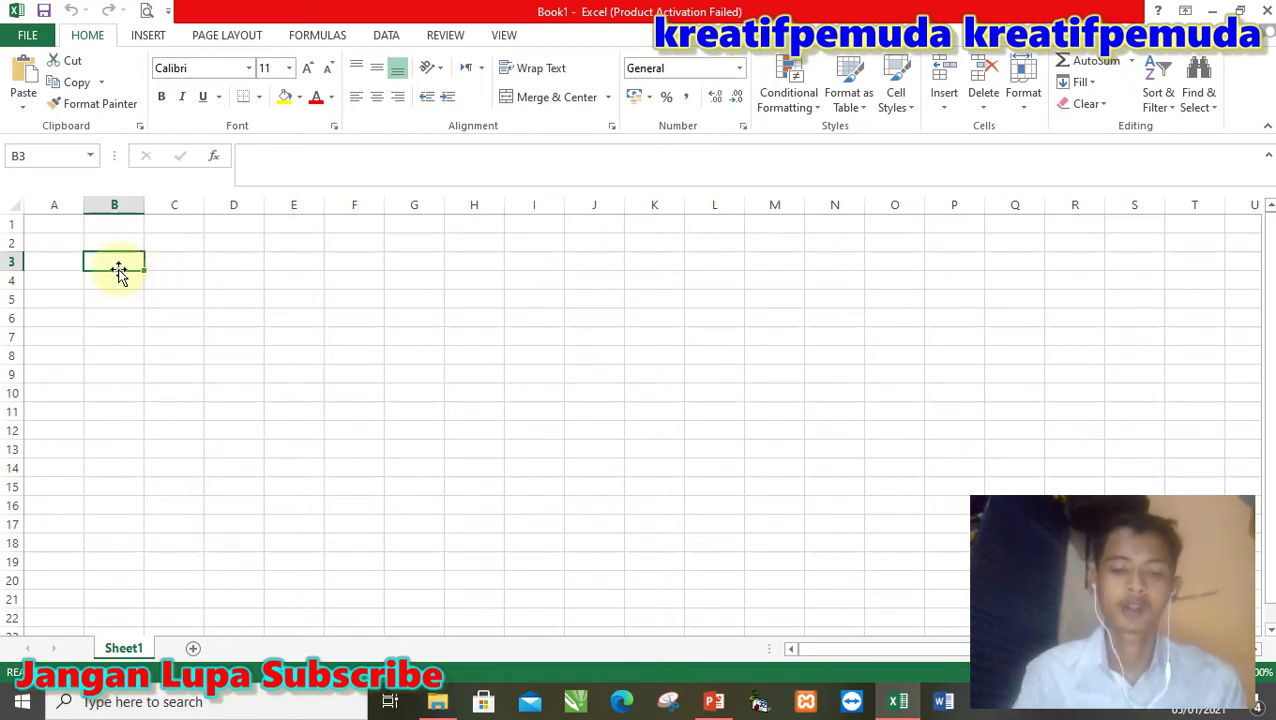
# - Enter 'Percobaan' in cell B3, correcting the misspelling
pyautogui.write('Perco')
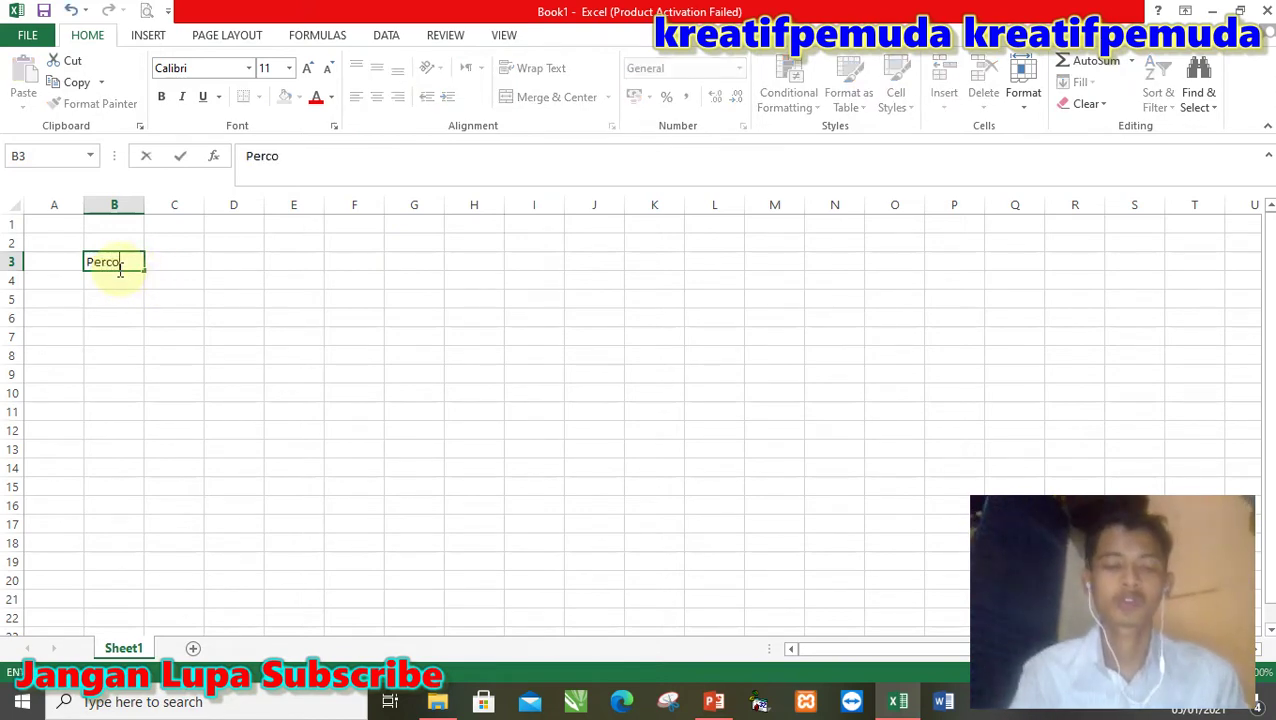
pyautogui.write('ban')
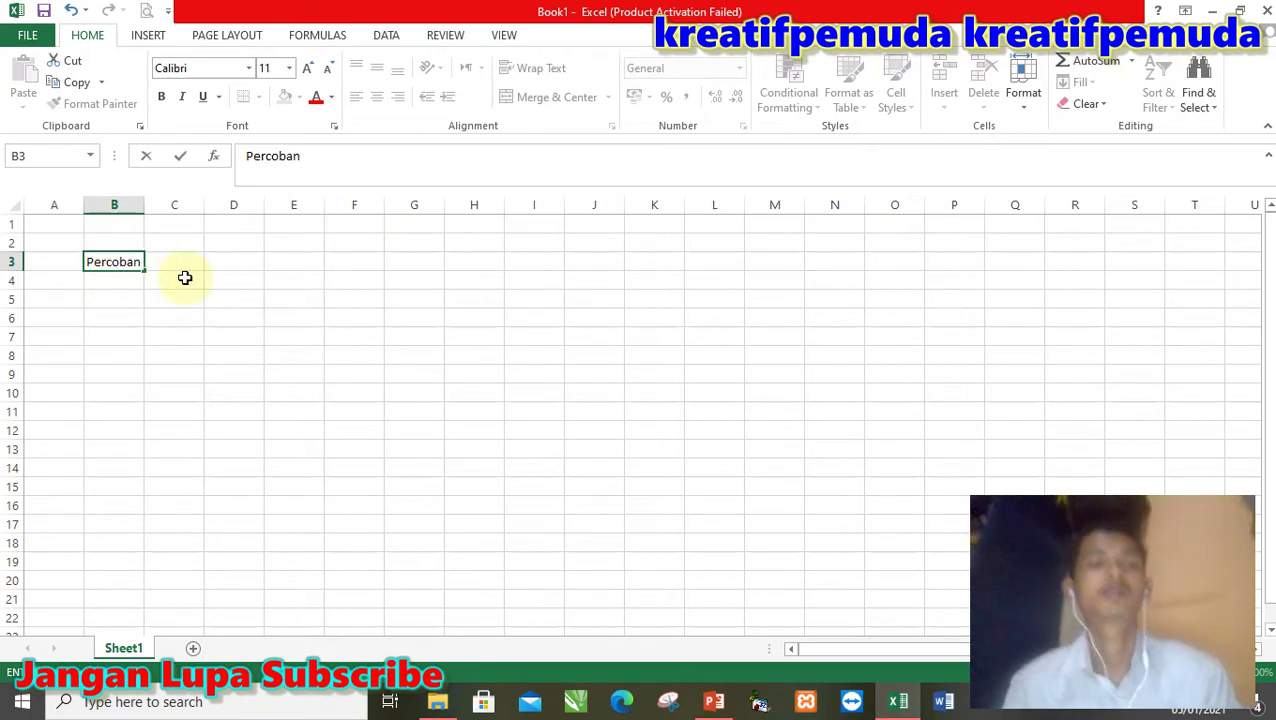
pyautogui.press('BackSpace')
pyautogui.press('BackSpace')
pyautogui.write('aan')
pyautogui.click(253, 316)
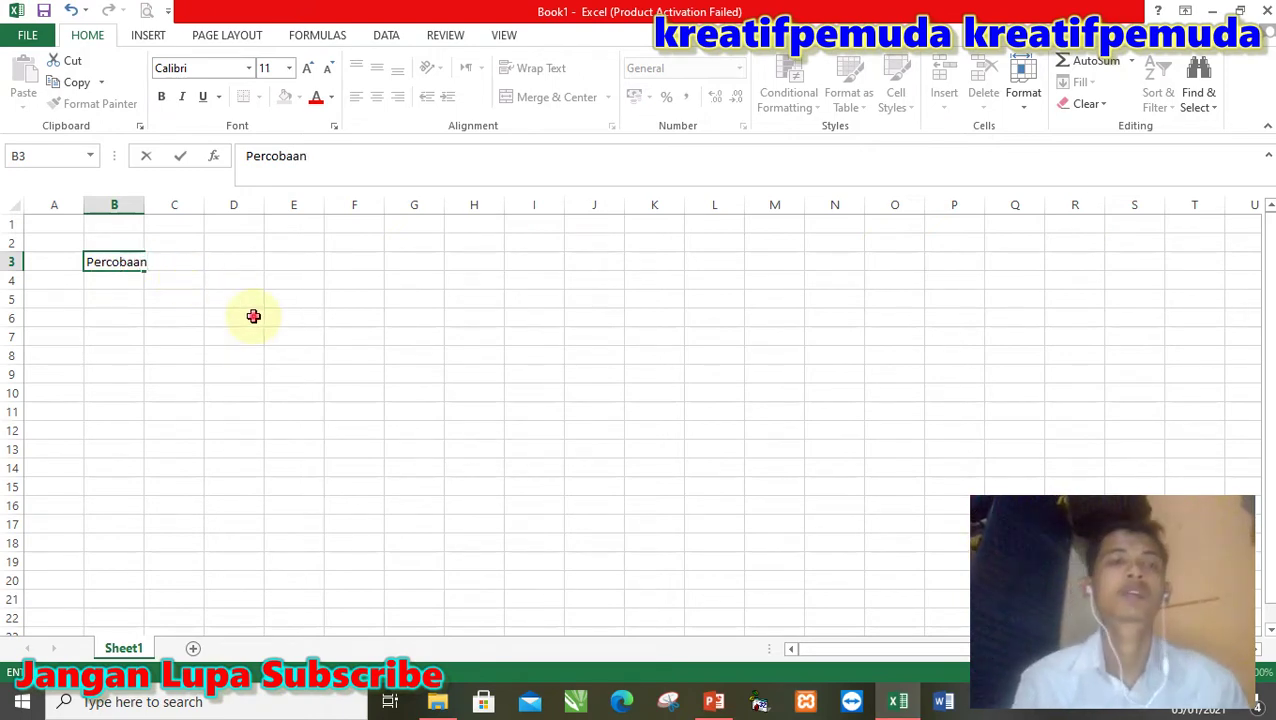
# - Format B3 as Adobe Garamond Pro Bold, size 12, italic, underlined and red
pyautogui.click(120, 263)
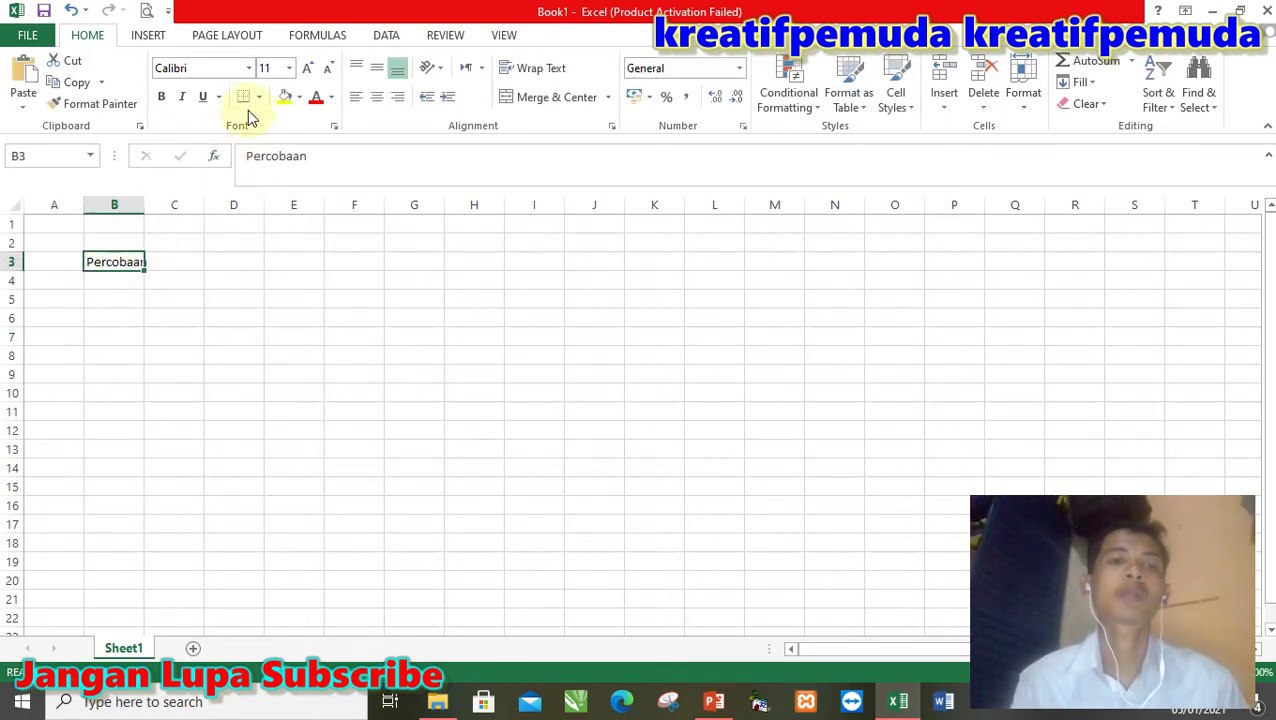
pyautogui.click(249, 67)
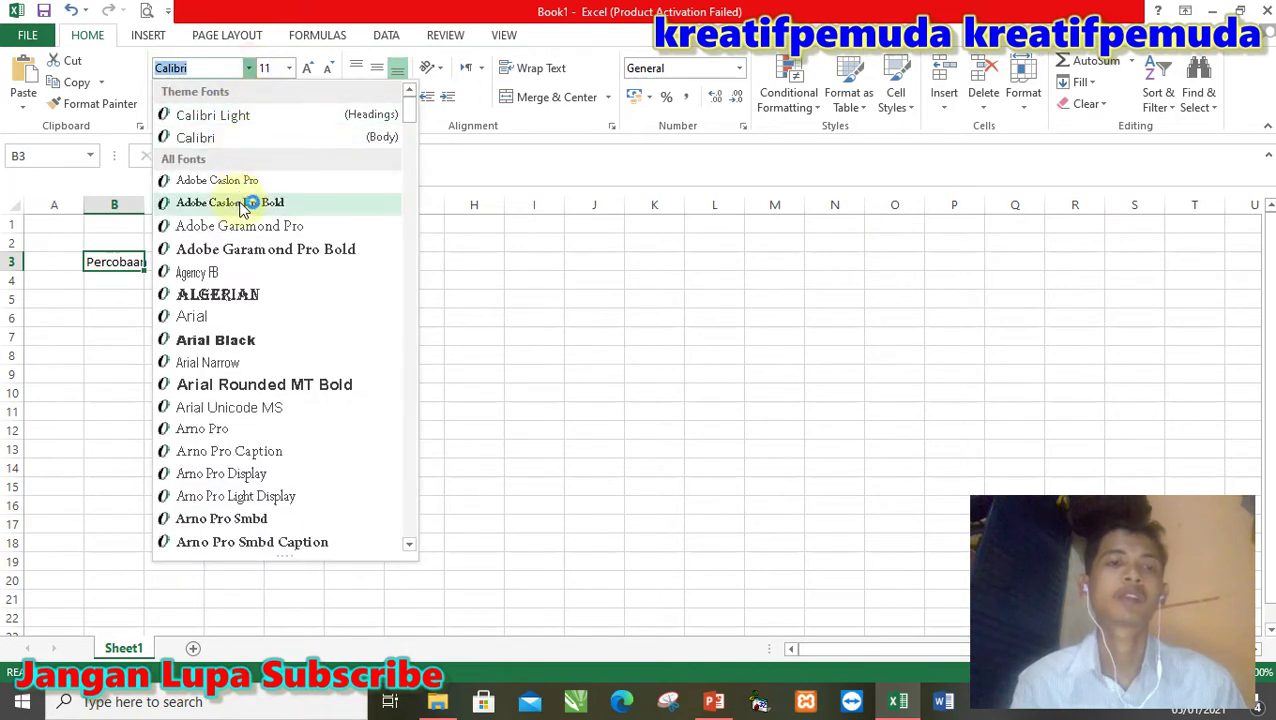
pyautogui.click(252, 252)
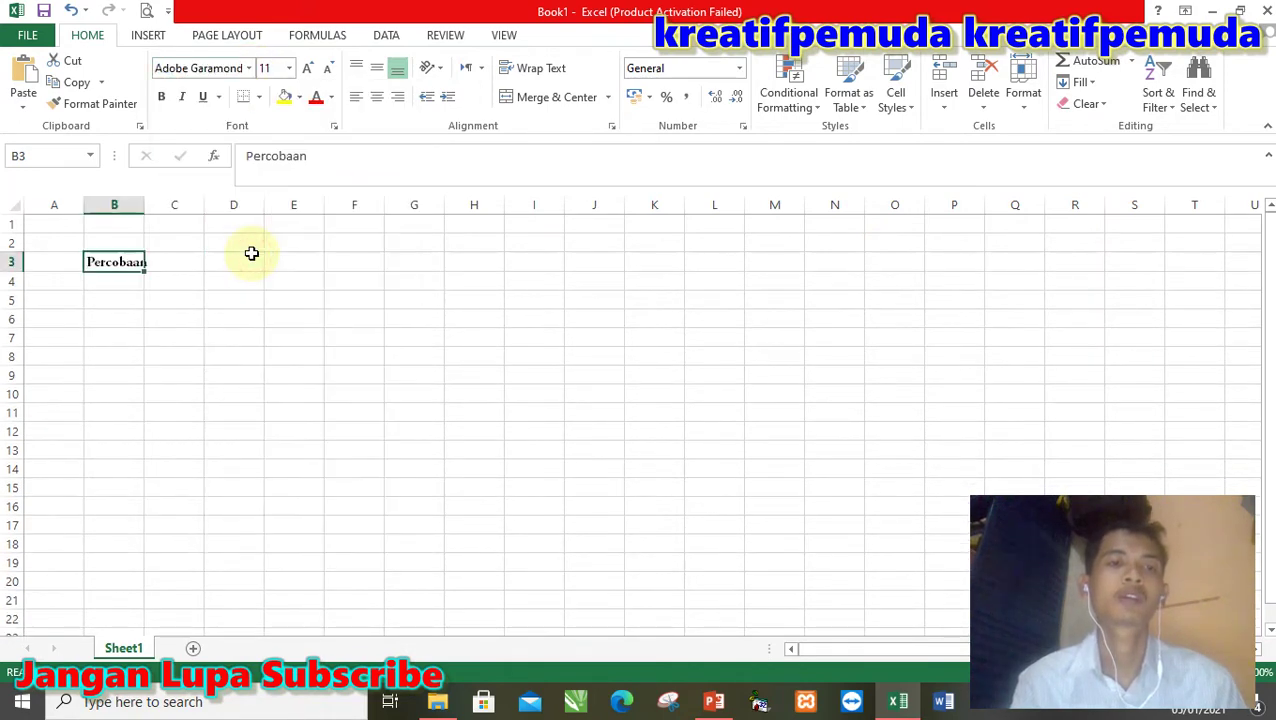
pyautogui.click(307, 72)
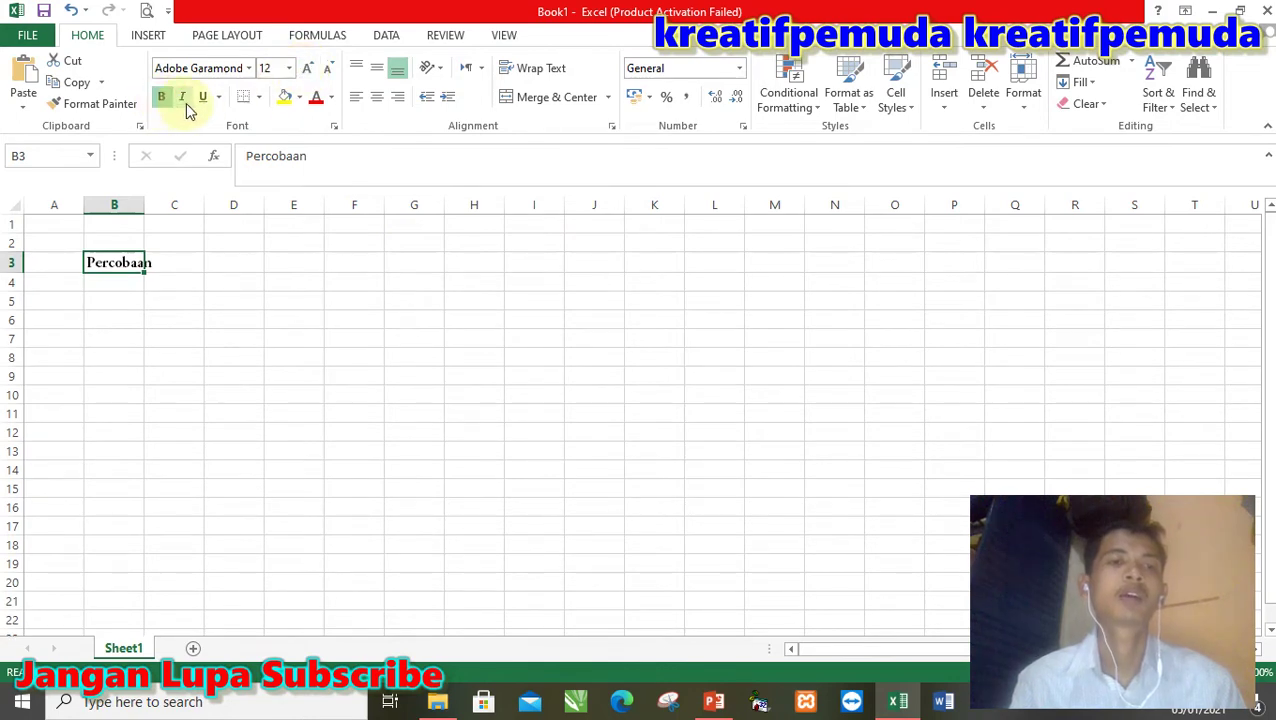
pyautogui.click(183, 98)
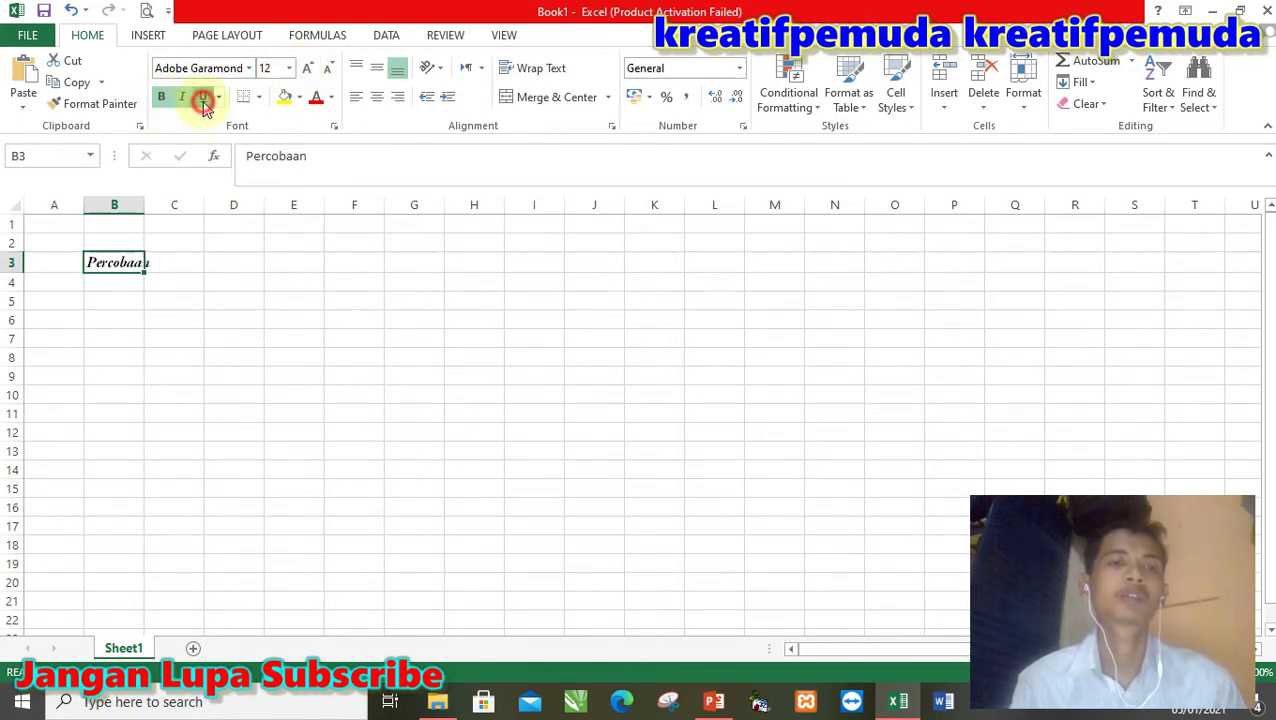
pyautogui.click(204, 100)
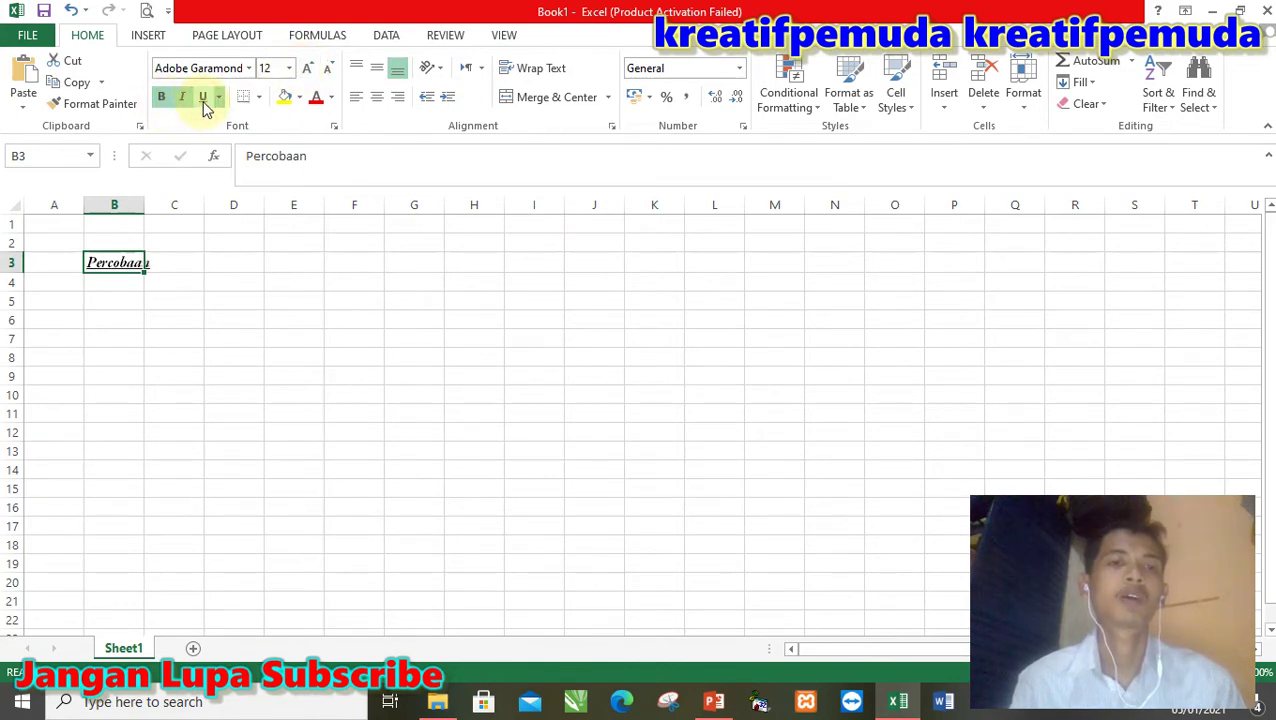
pyautogui.click(316, 100)
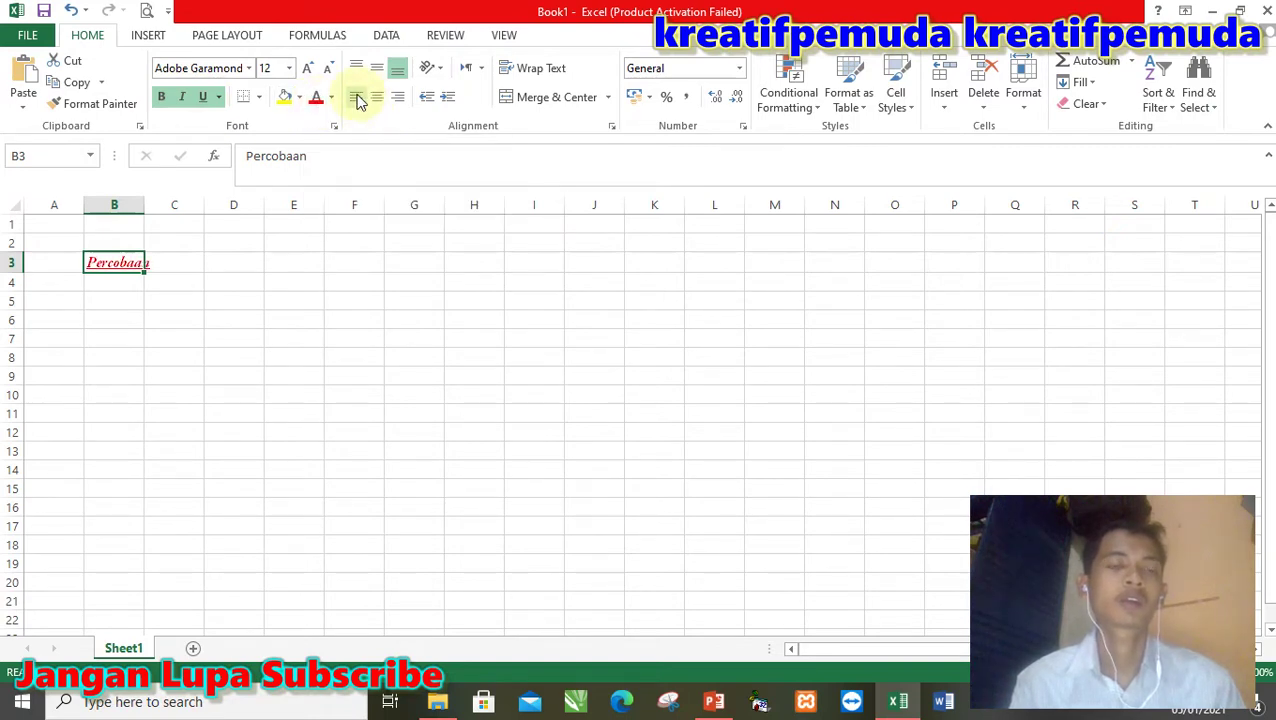
# - Widen column B to fit Percobaan while trying left, center, right and middle alignment
pyautogui.click(358, 99)
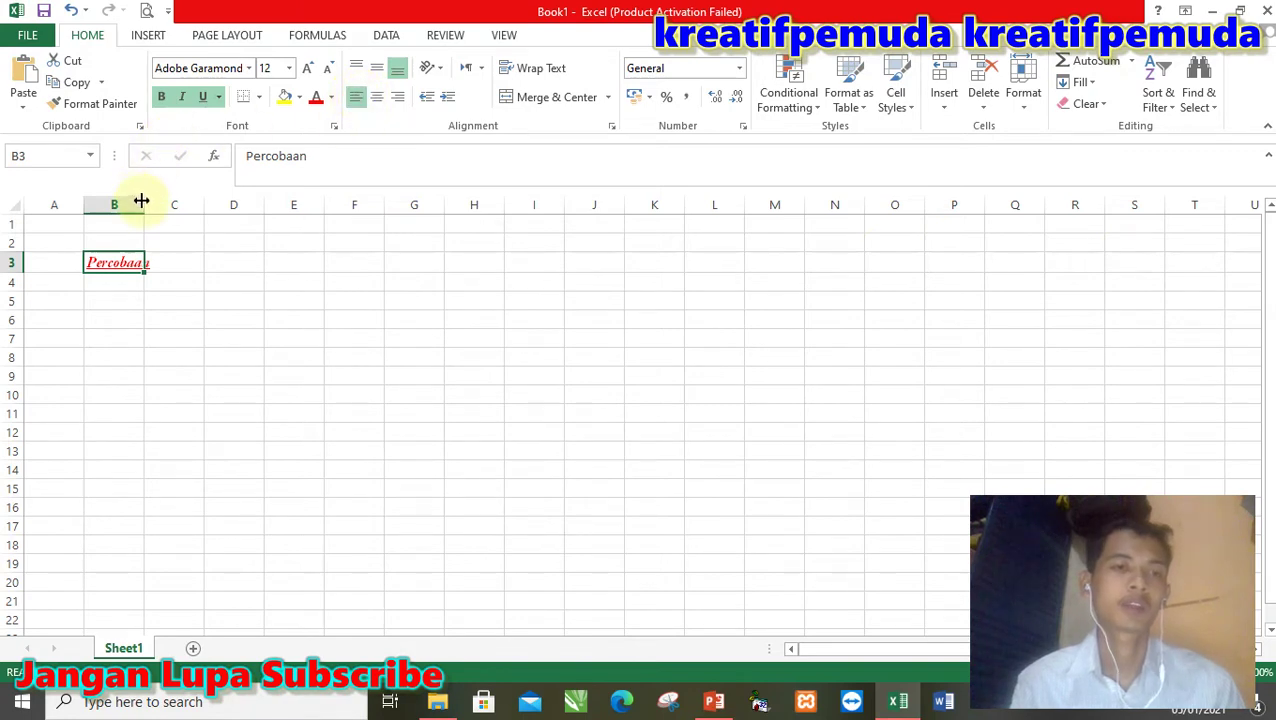
pyautogui.moveTo(141, 203); pyautogui.dragTo(226, 204)
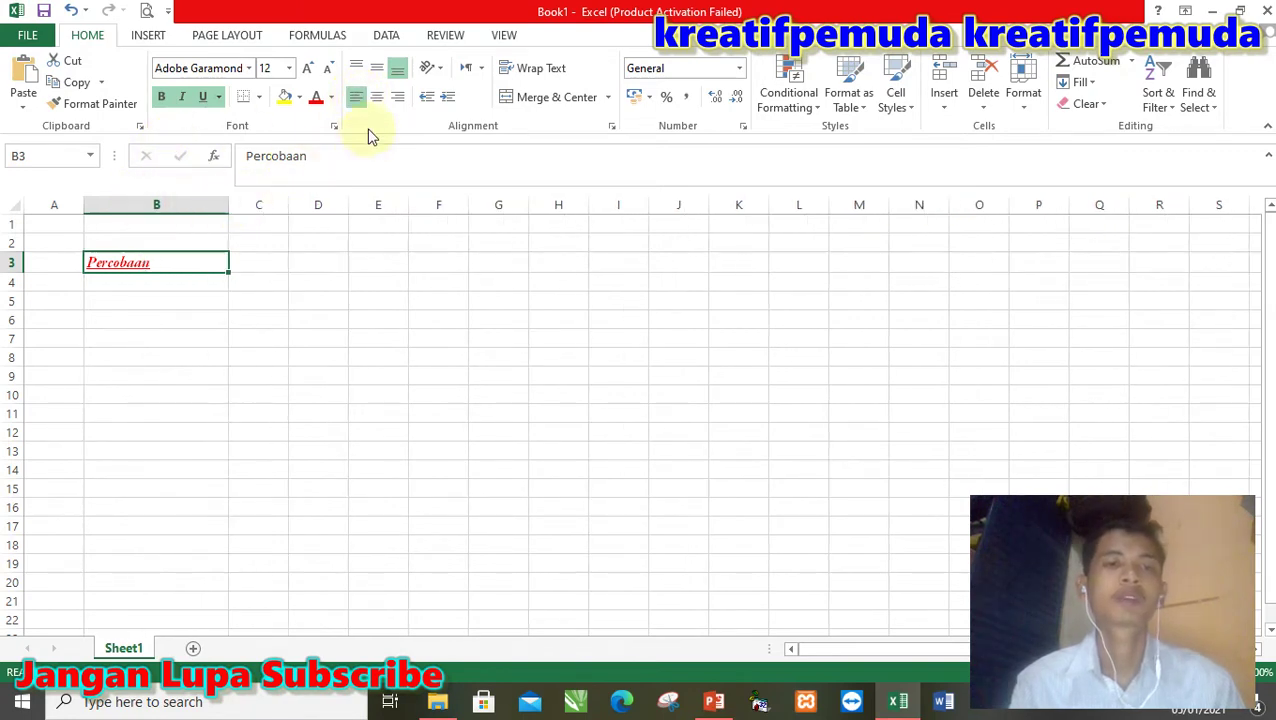
pyautogui.click(378, 99)
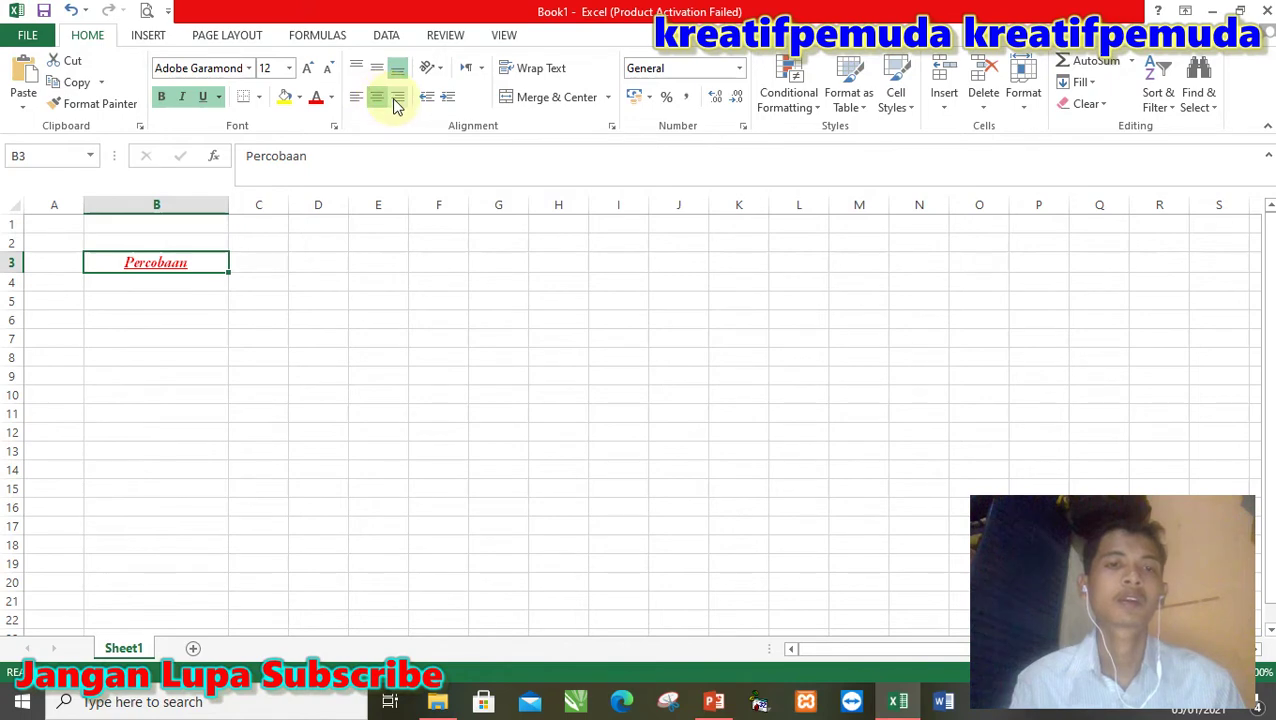
pyautogui.click(396, 100)
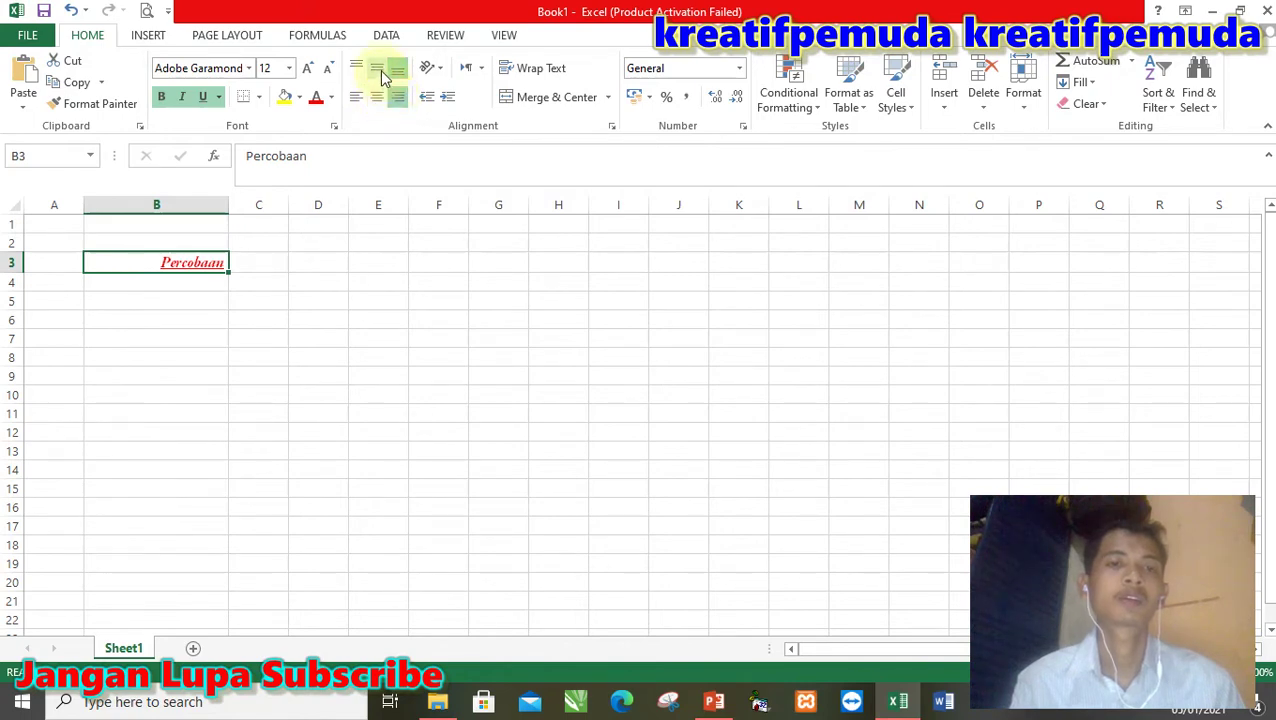
pyautogui.click(379, 70)
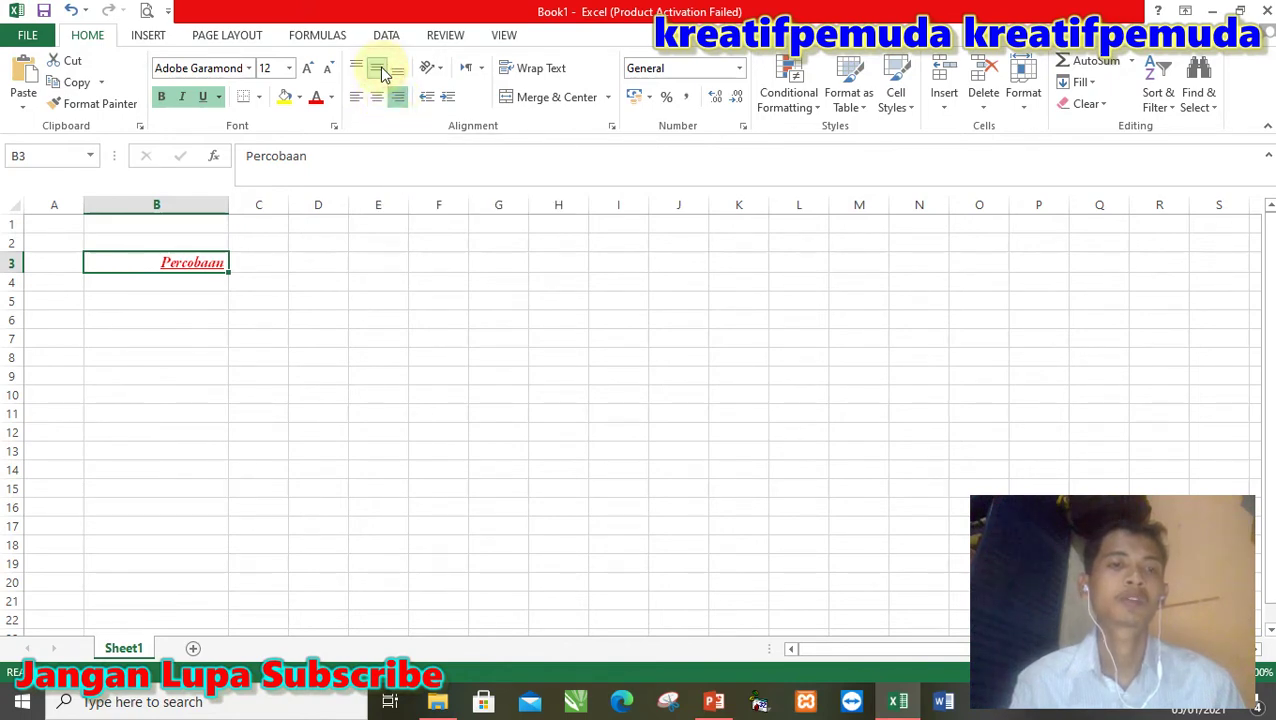
# - Make row 3 taller and set Percobaan to top-aligned and horizontally centred
pyautogui.moveTo(12, 272); pyautogui.dragTo(14, 293)
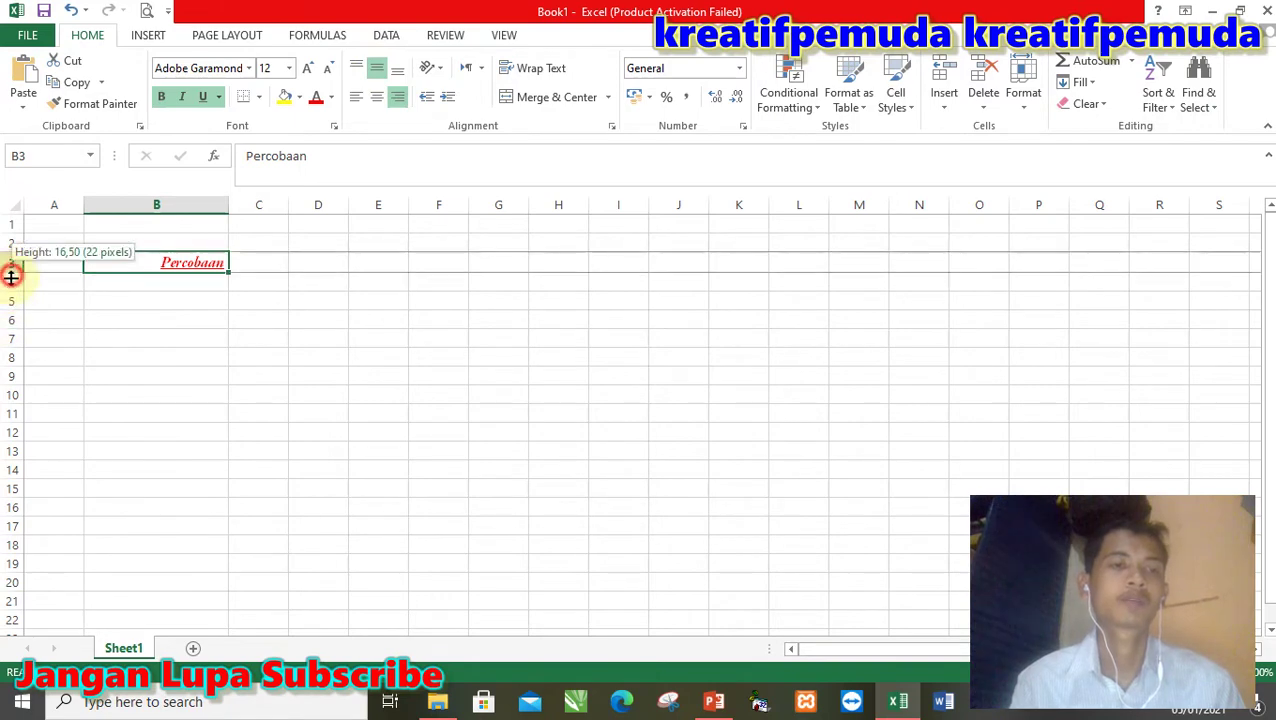
pyautogui.click(375, 72)
pyautogui.click(375, 72)
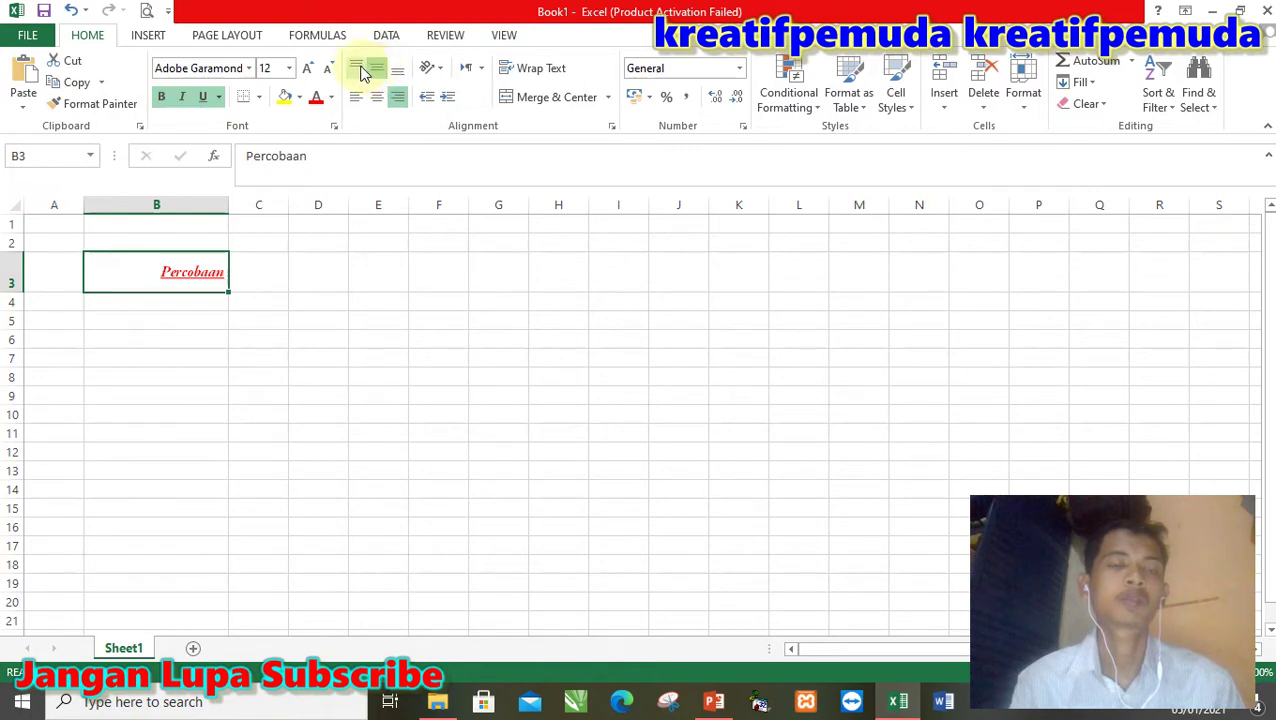
pyautogui.click(358, 68)
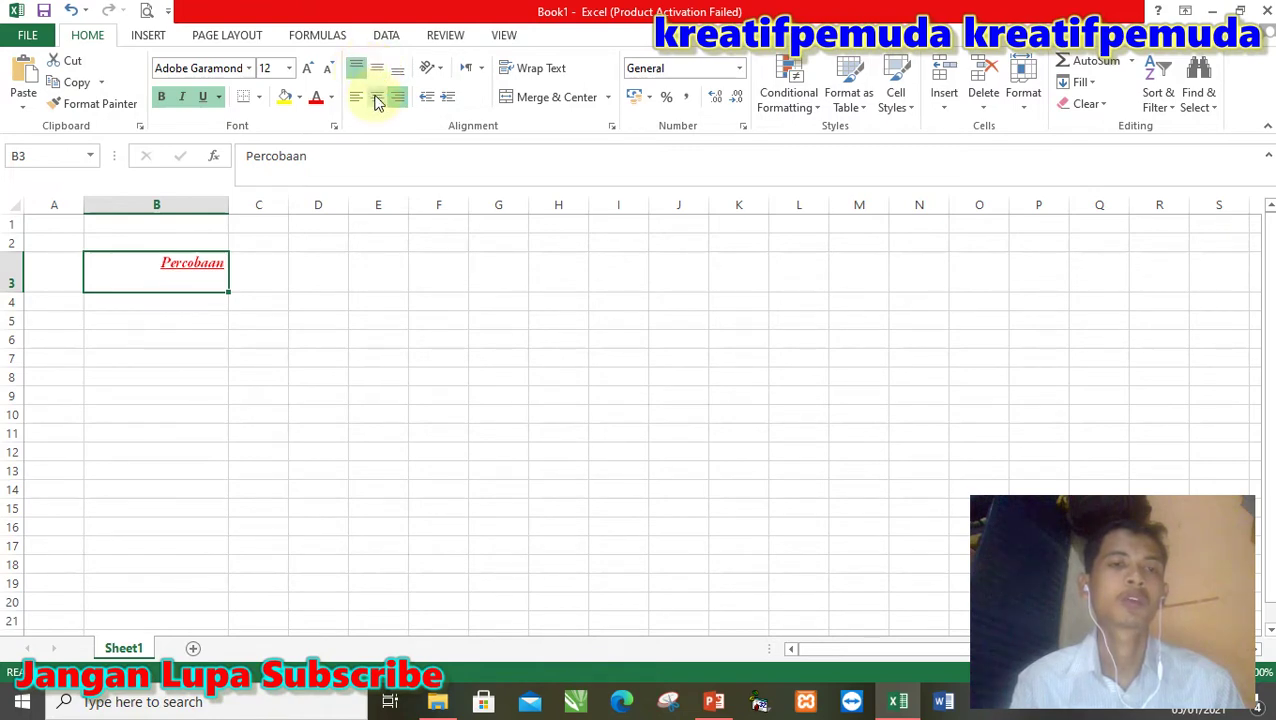
pyautogui.click(377, 100)
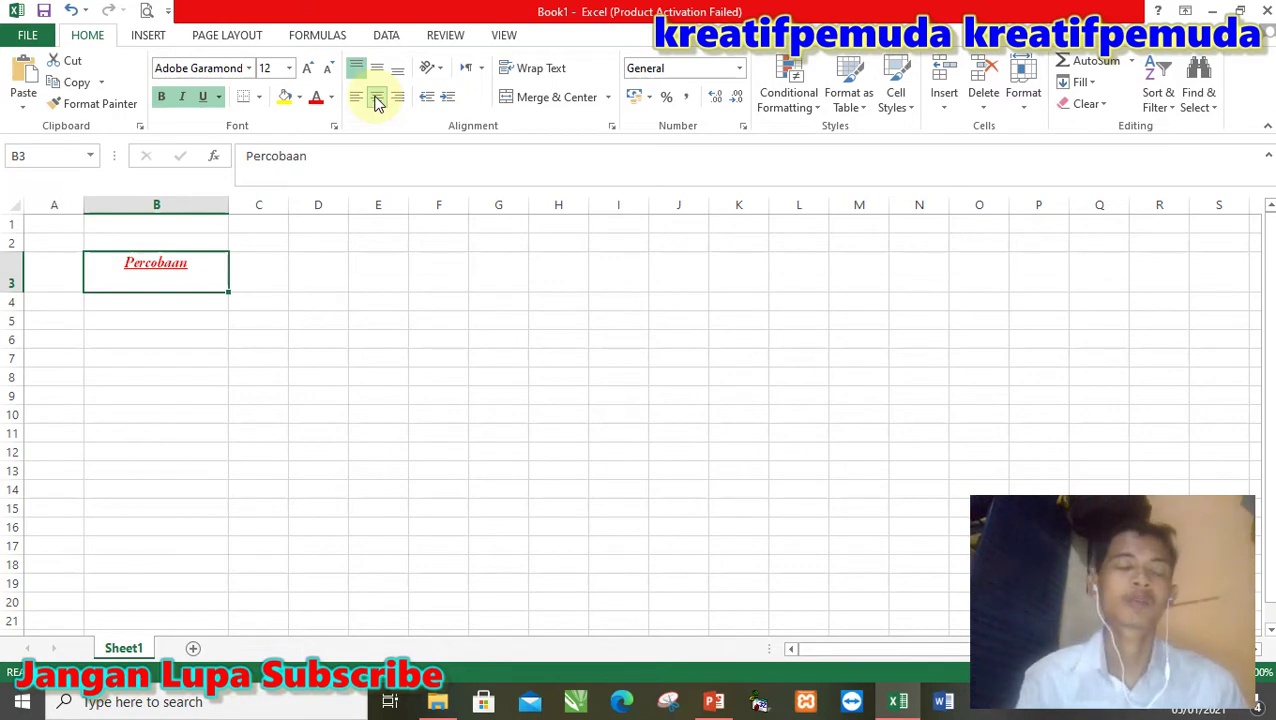
pyautogui.click(214, 303)
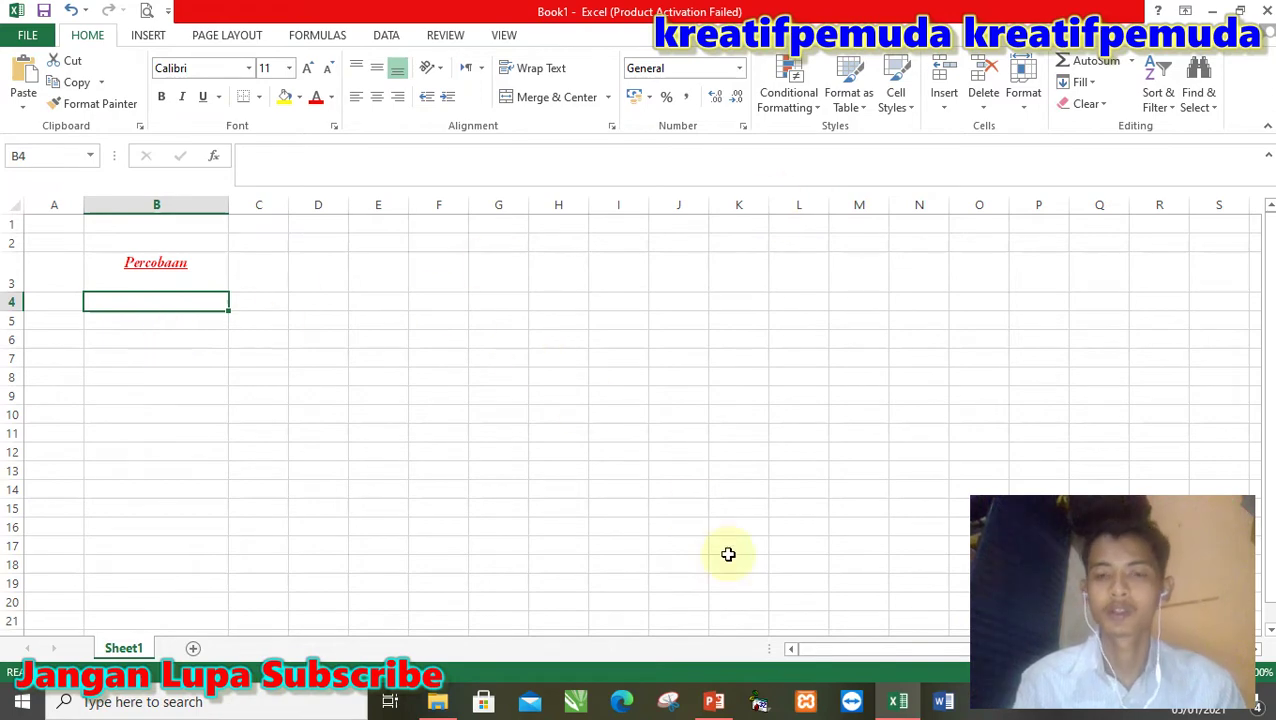
# - Advance the Semester 2 presentation to slide 5, then return to the Excel workbook
pyautogui.click(720, 692)
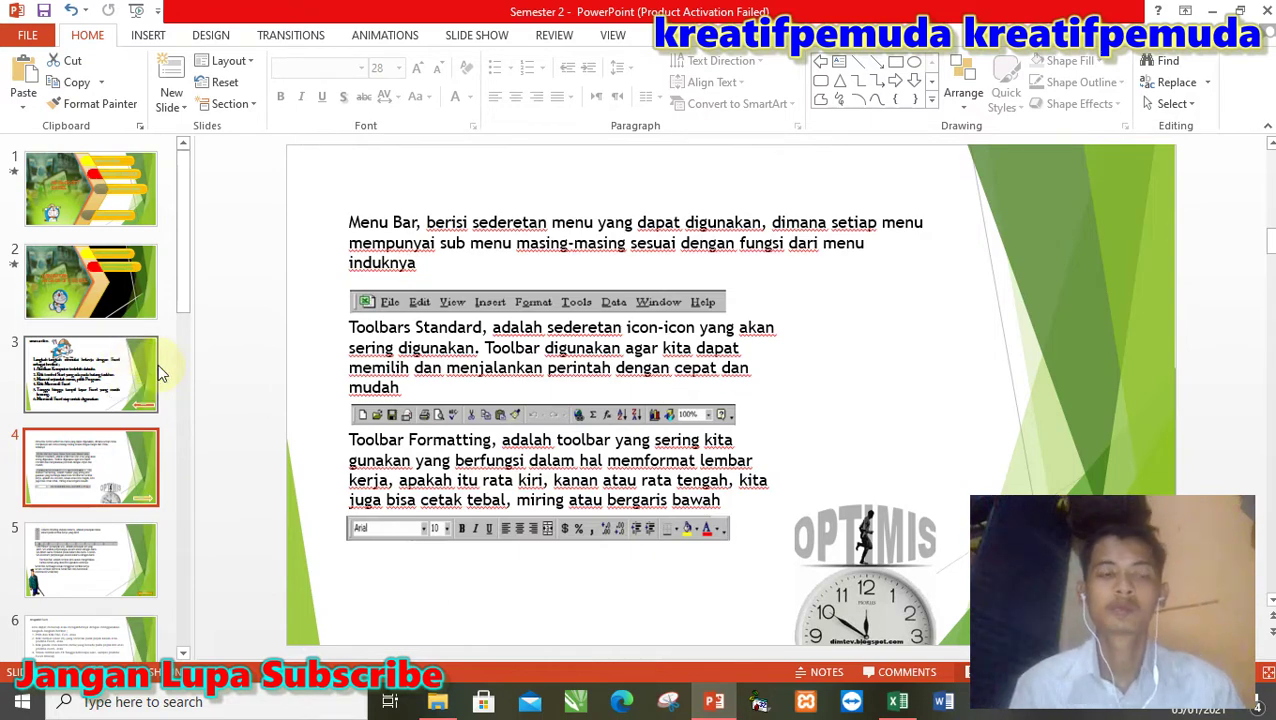
pyautogui.press('Down')
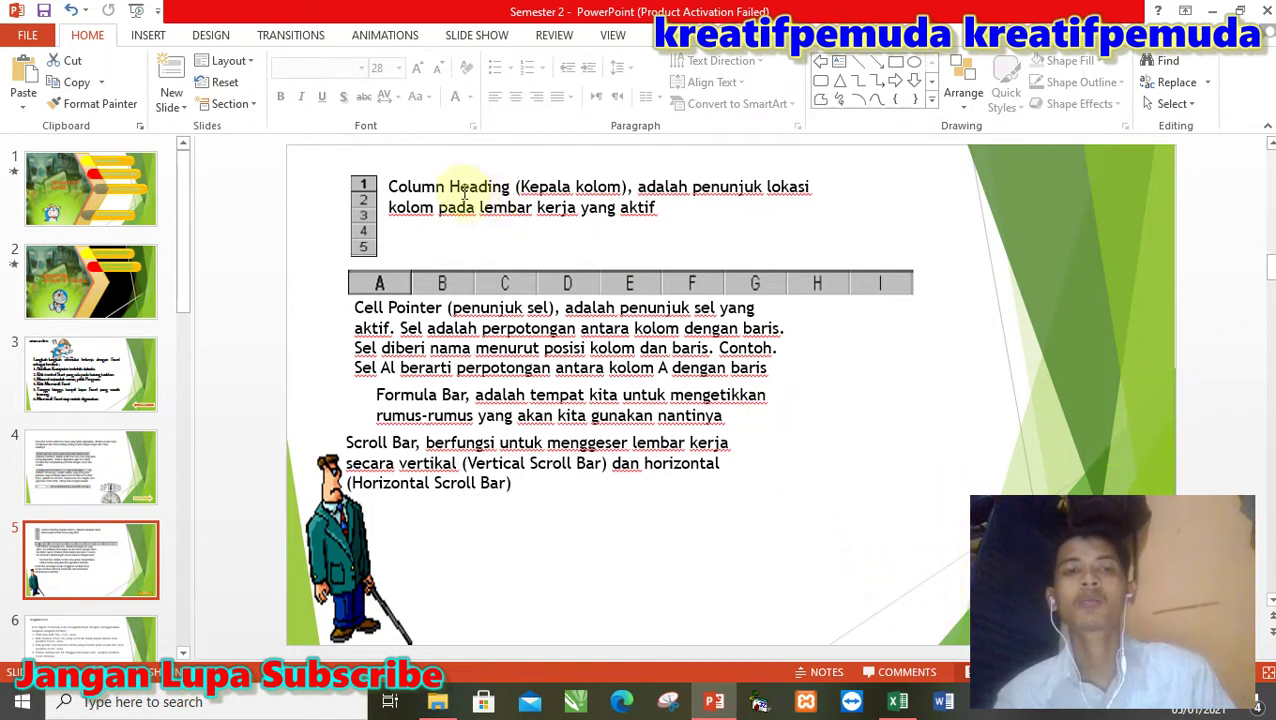
pyautogui.click(899, 703)
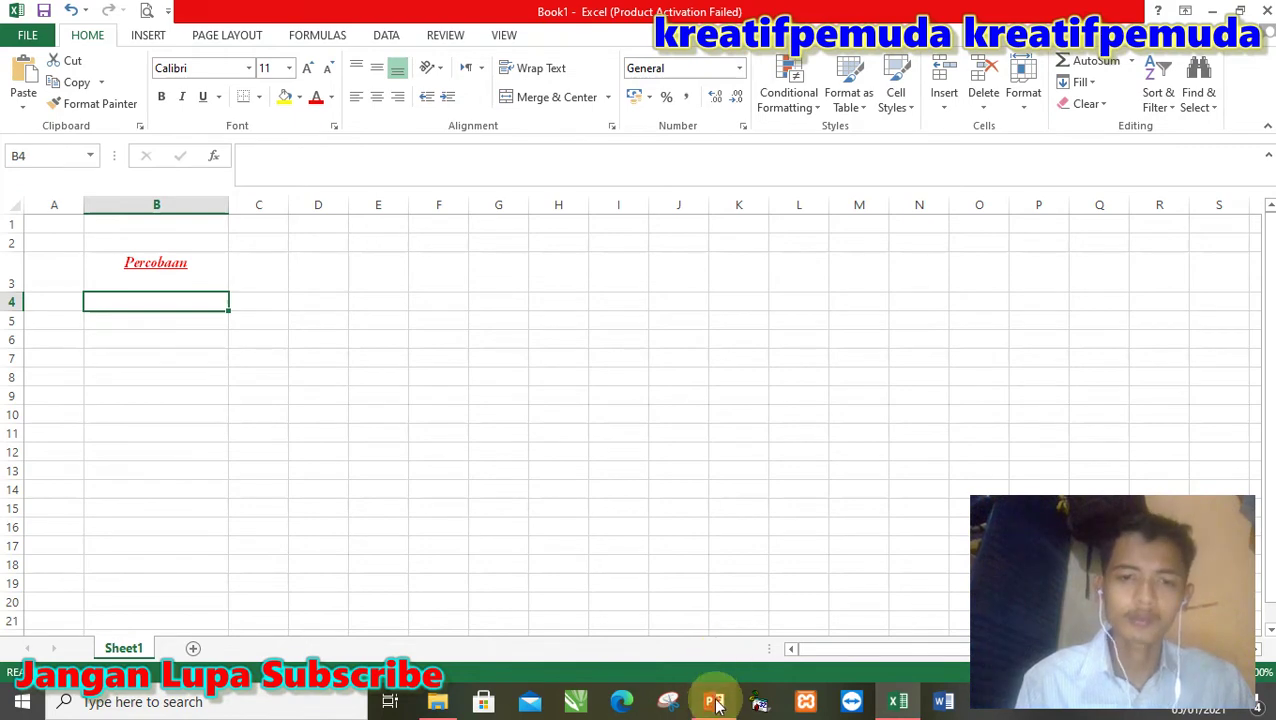
# - Toggle from PowerPoint to Excel and back, leaving Semester 2's slide 5 displayed
pyautogui.click(714, 702)
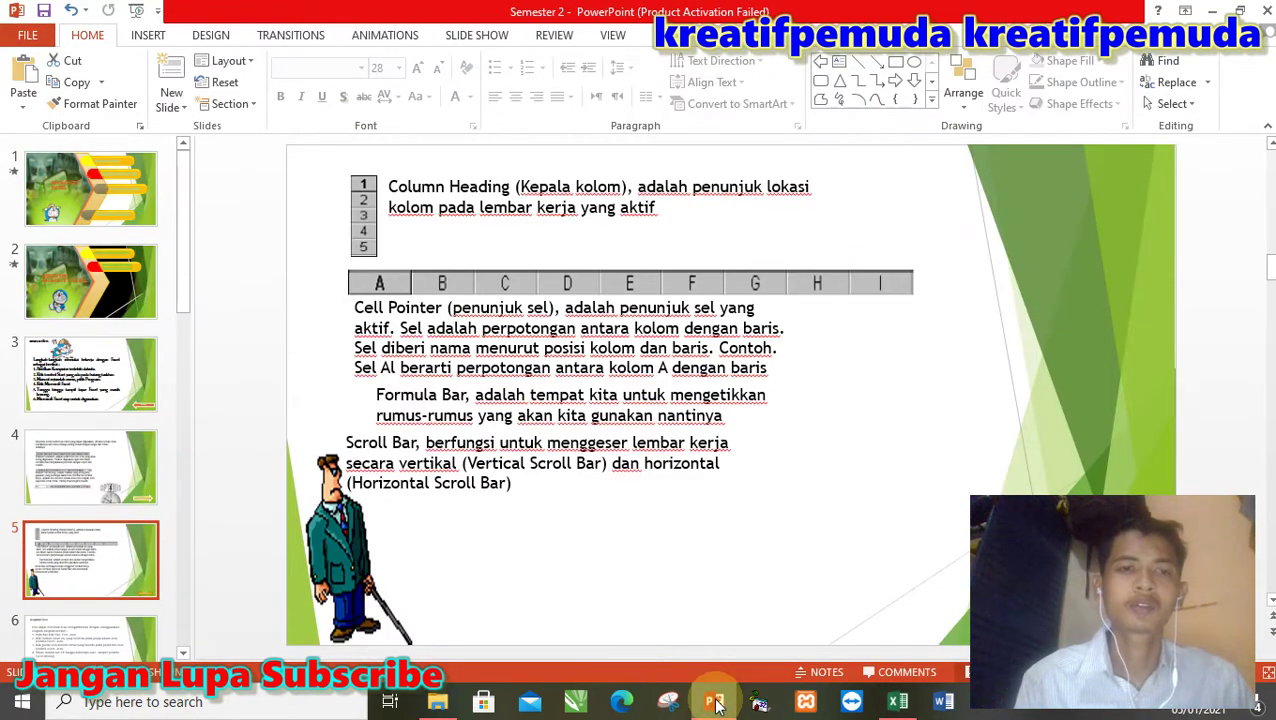
pyautogui.click(898, 702)
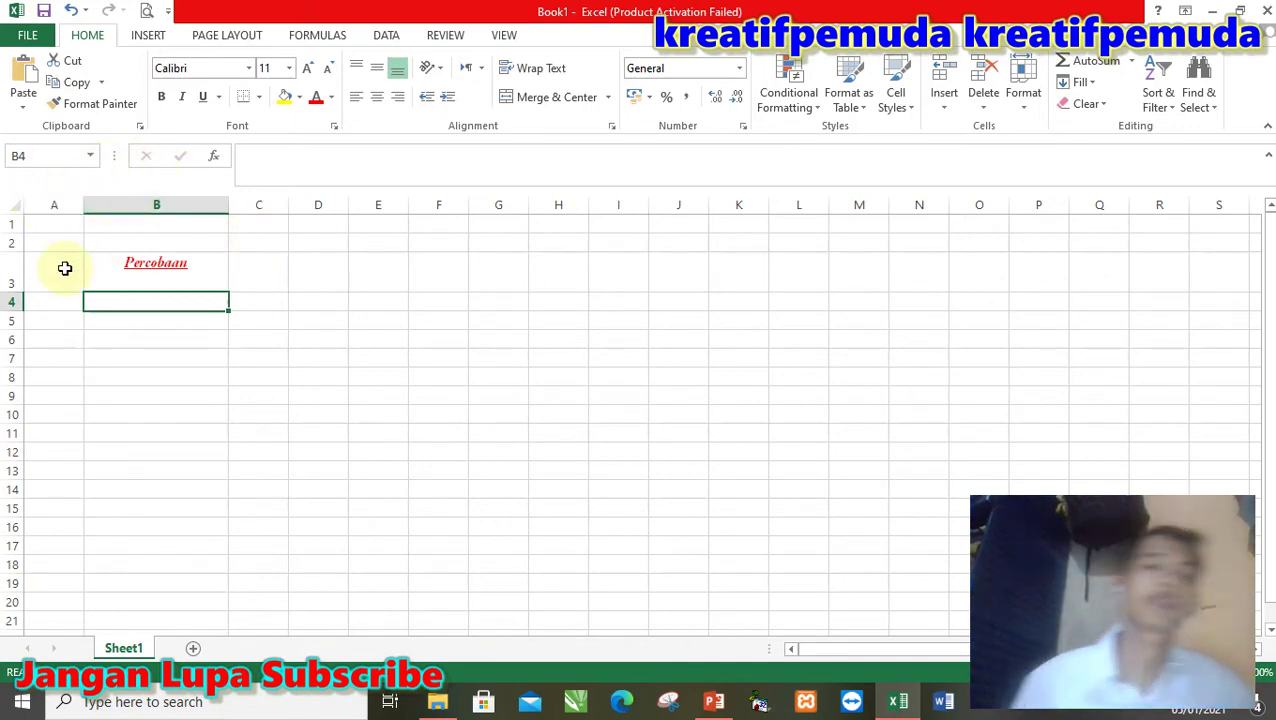
pyautogui.click(715, 702)
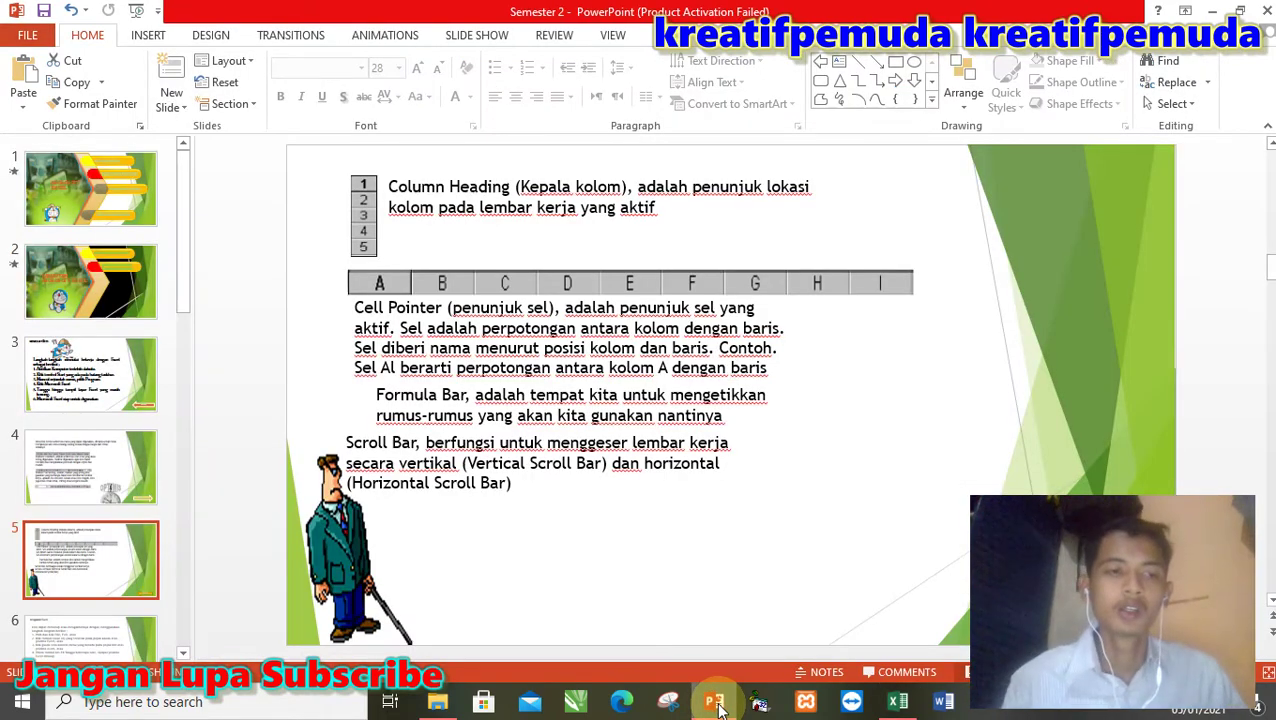
# - Advance to slide 6 'Mengakhiri Excel' and bring the Excel workbook back to the front
pyautogui.press('Down')
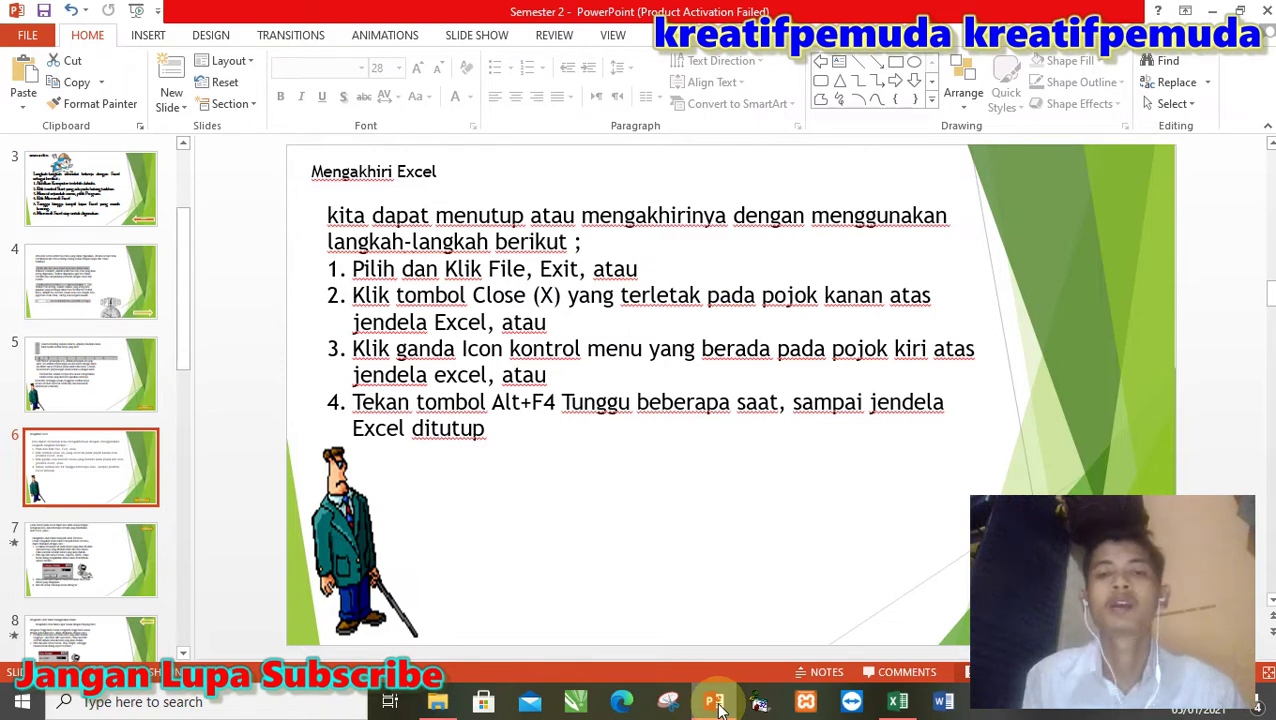
pyautogui.click(897, 704)
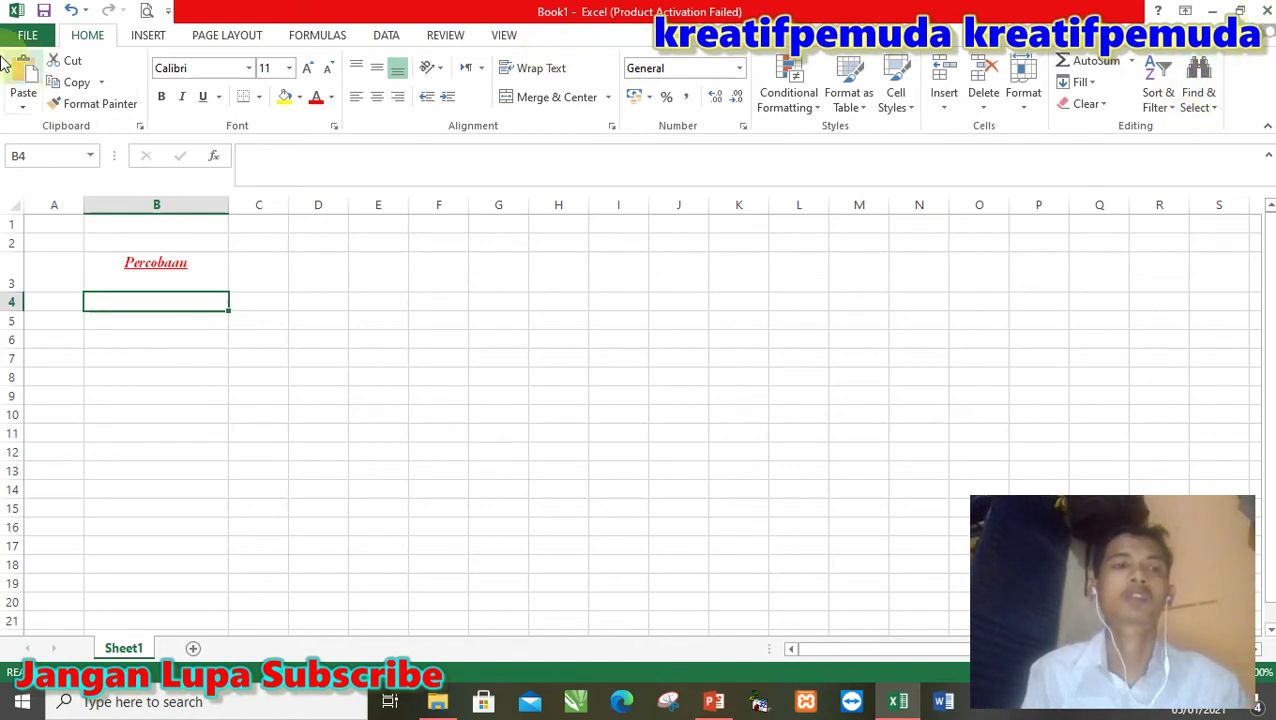
# - Close Excel without saving Book1, leaving PowerPoint's 'Mengakhiri Excel' slide in view
pyautogui.click(20, 36)
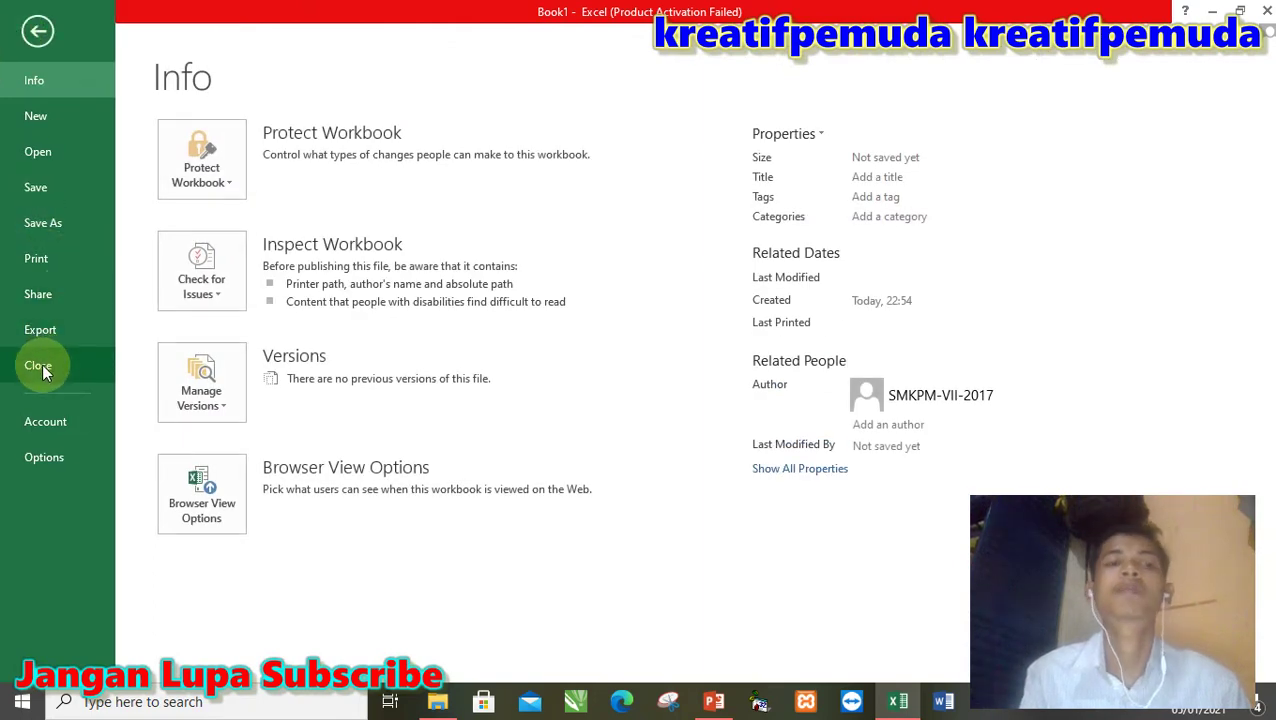
pyautogui.click(36, 30)
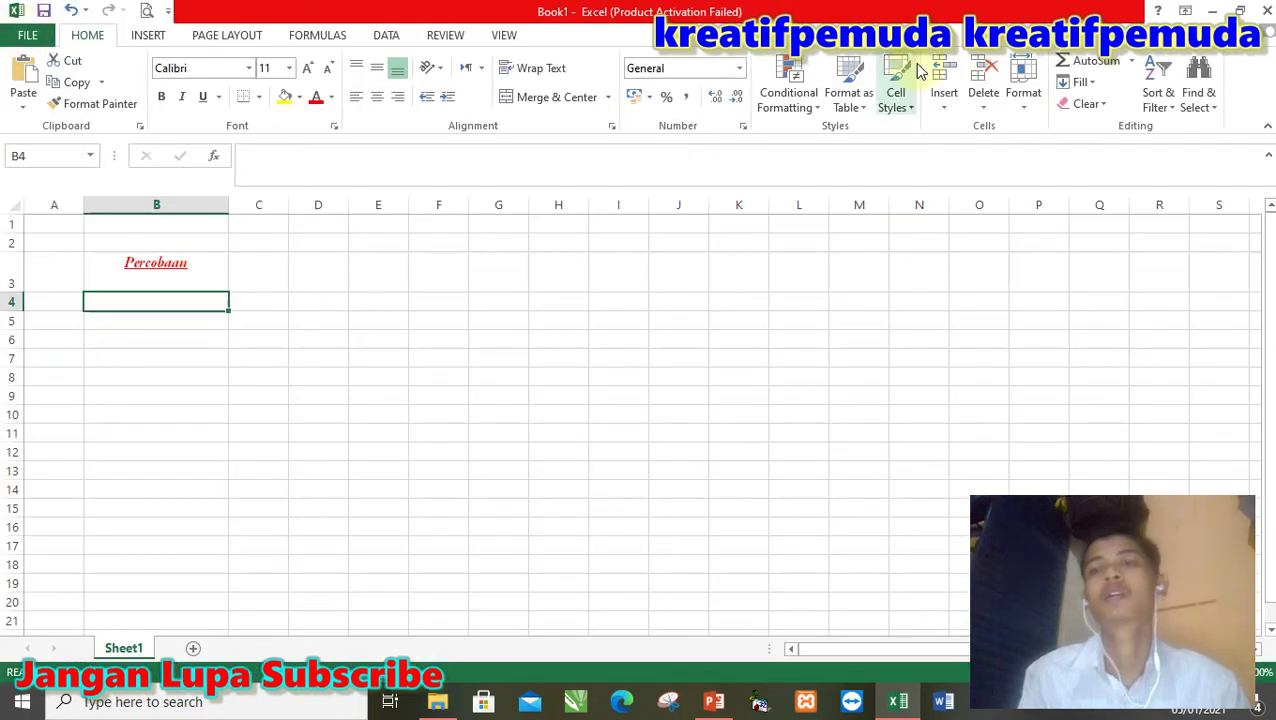
pyautogui.click(1267, 10)
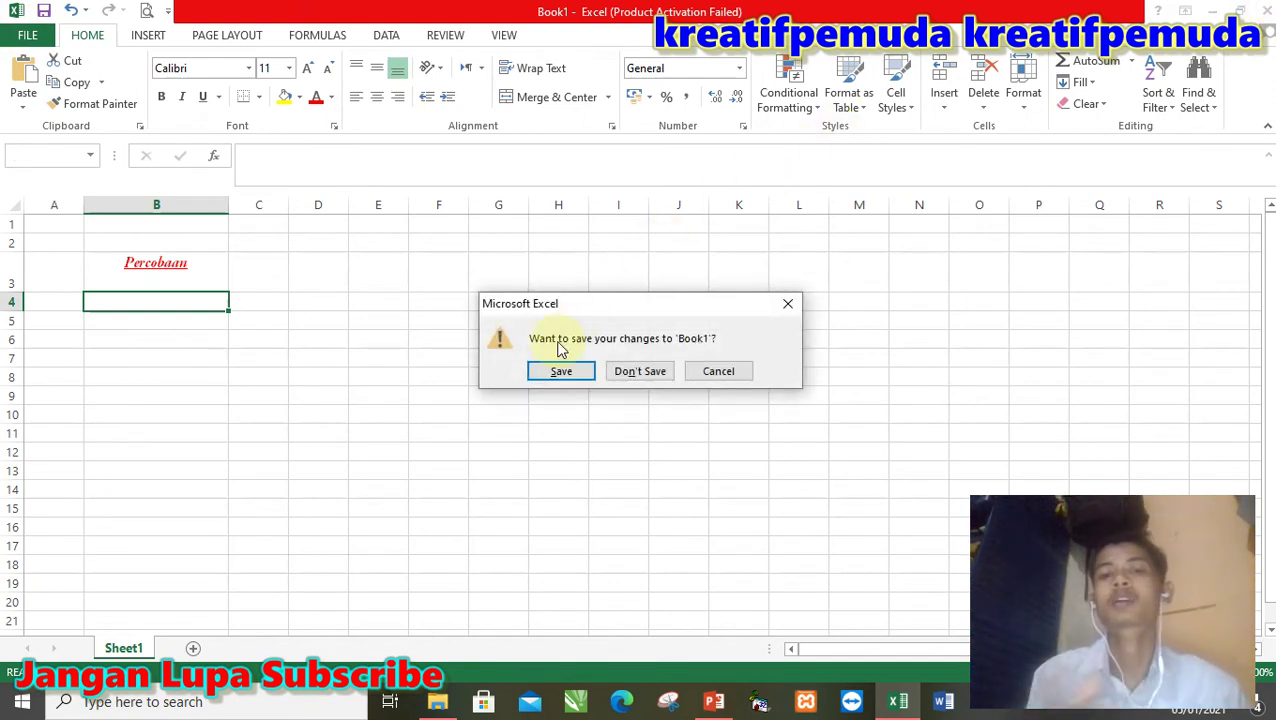
pyautogui.click(740, 372)
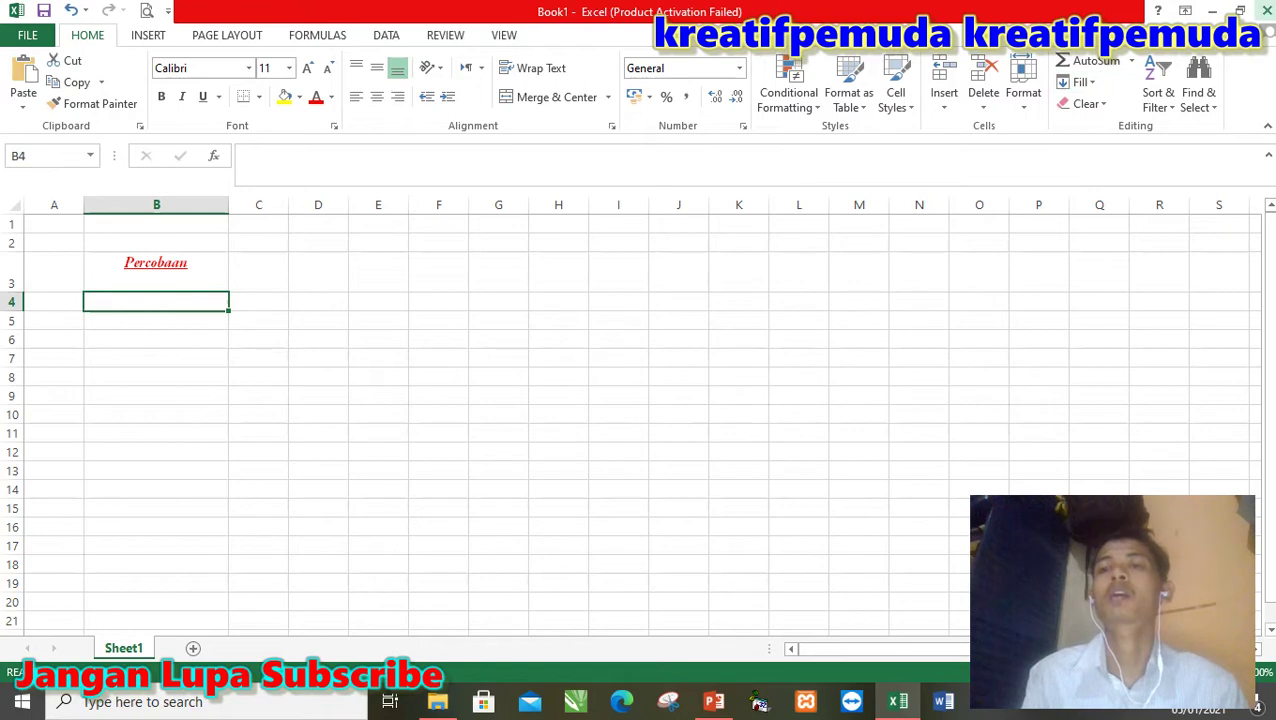
pyautogui.click(1262, 10)
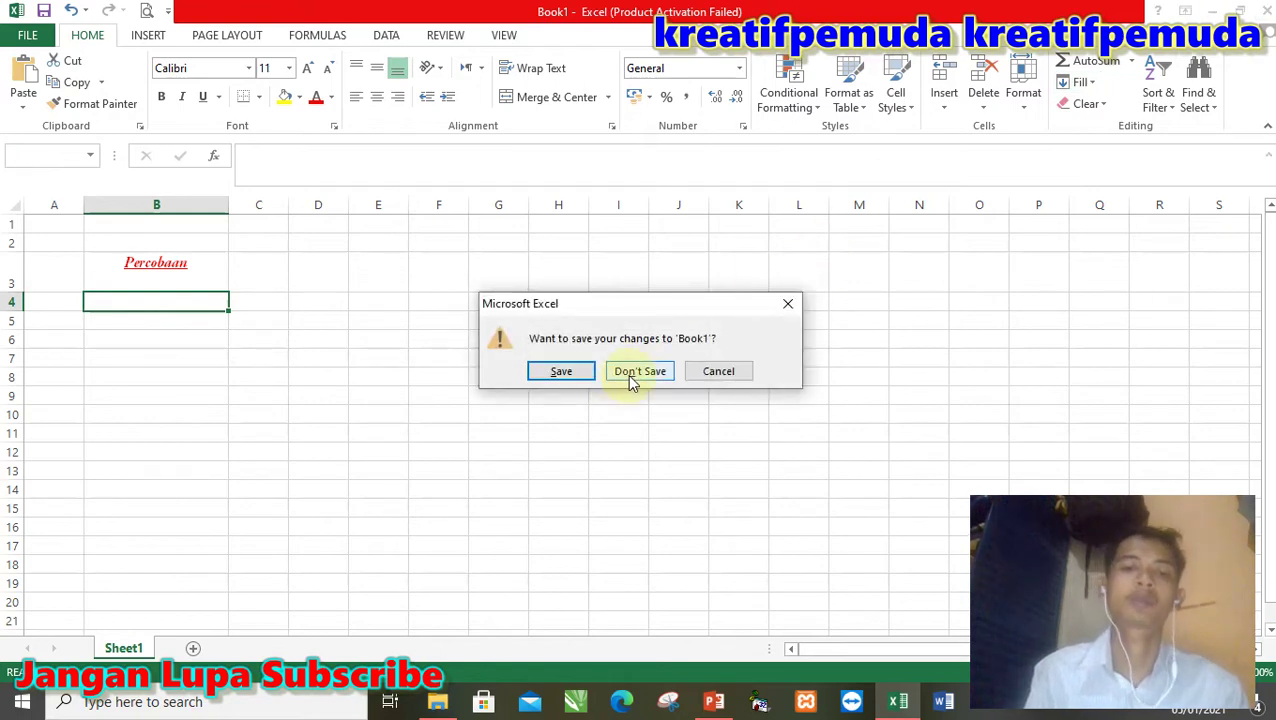
pyautogui.click(627, 374)
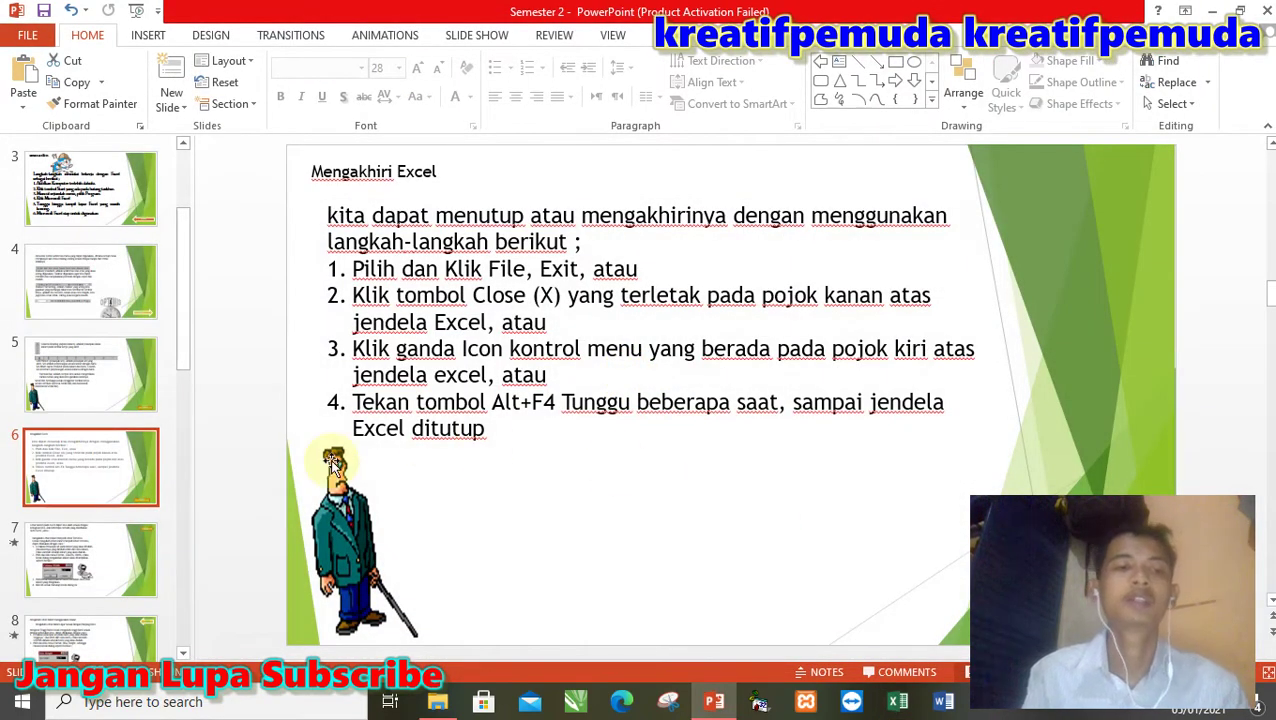
# - Move from slide 6 to slide 7, about setting a specific column width
pyautogui.press('Down')
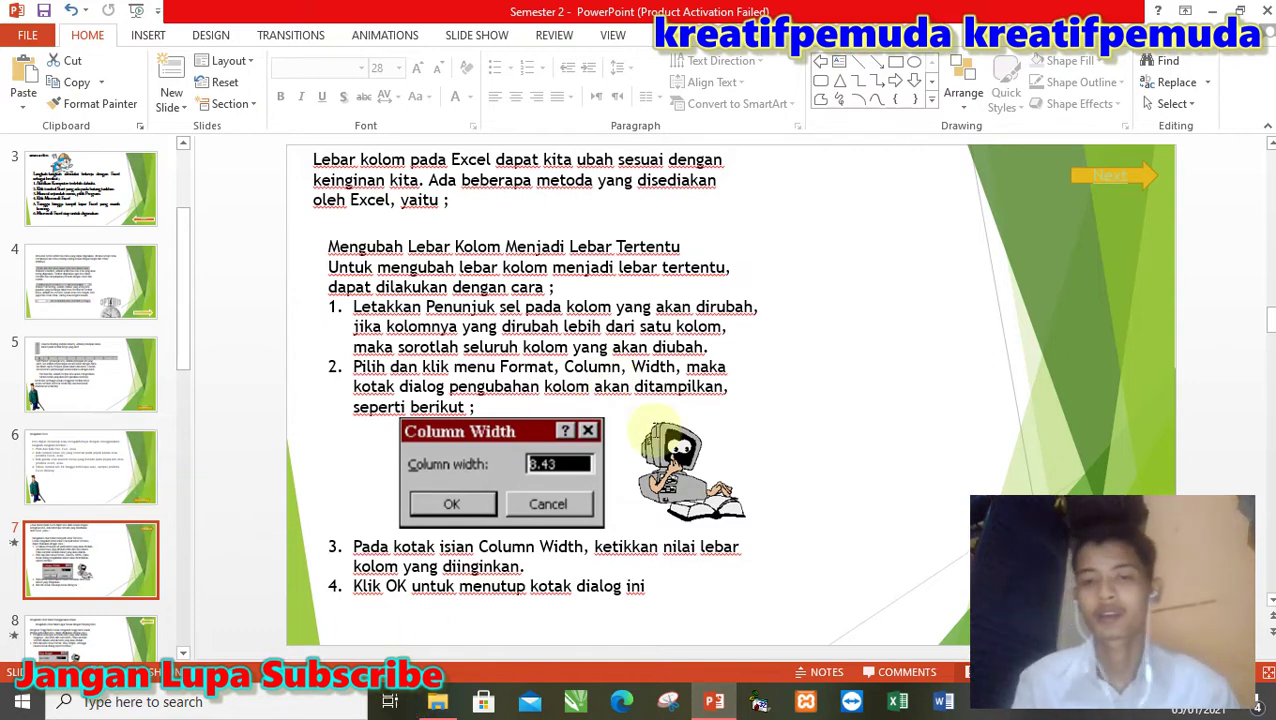
# - Launch Excel, dismiss the activation notice and start a blank workbook
pyautogui.click(898, 705)
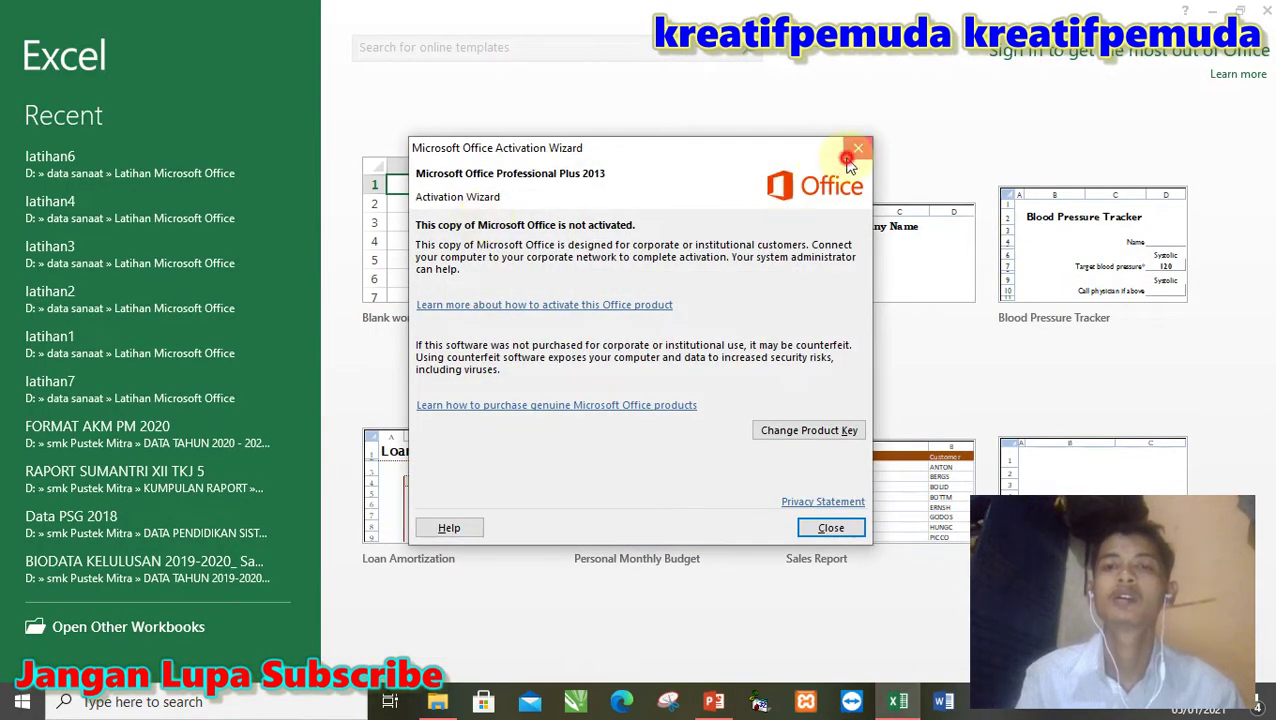
pyautogui.click(848, 163)
pyautogui.click(513, 276)
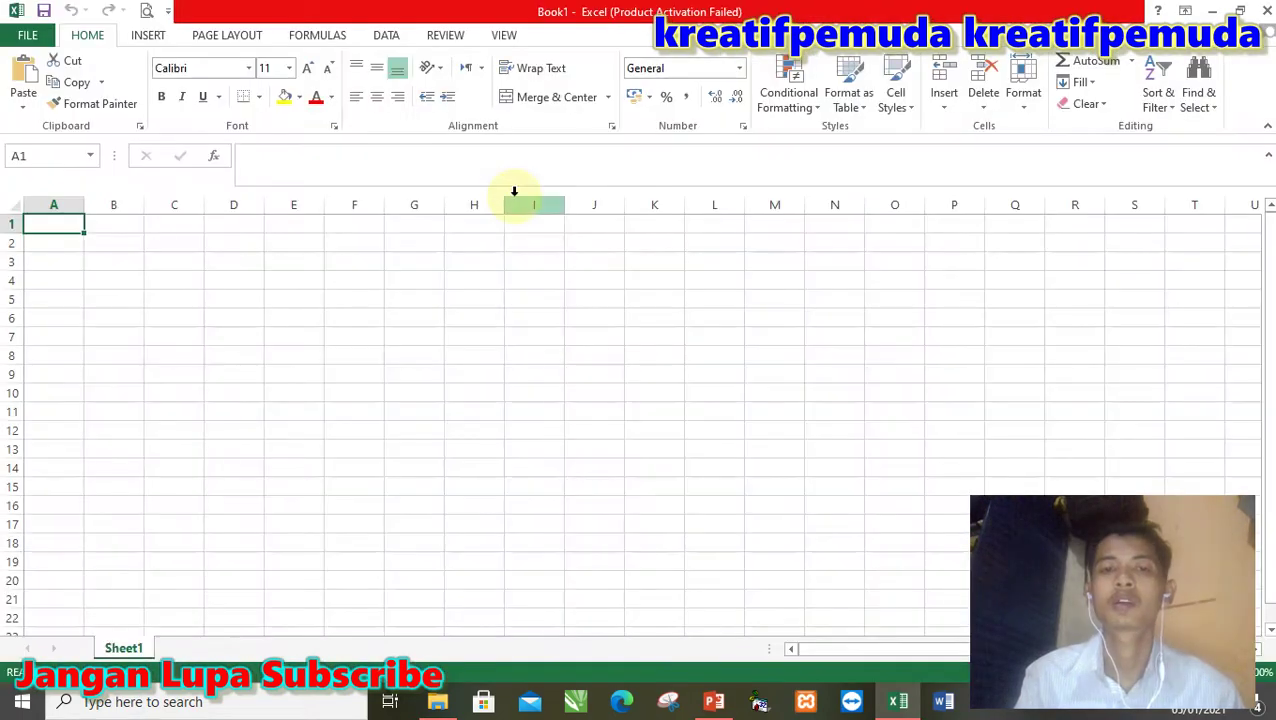
# - Place PowerPoint on the left half of the screen and Excel on the right half
pyautogui.click(1240, 10)
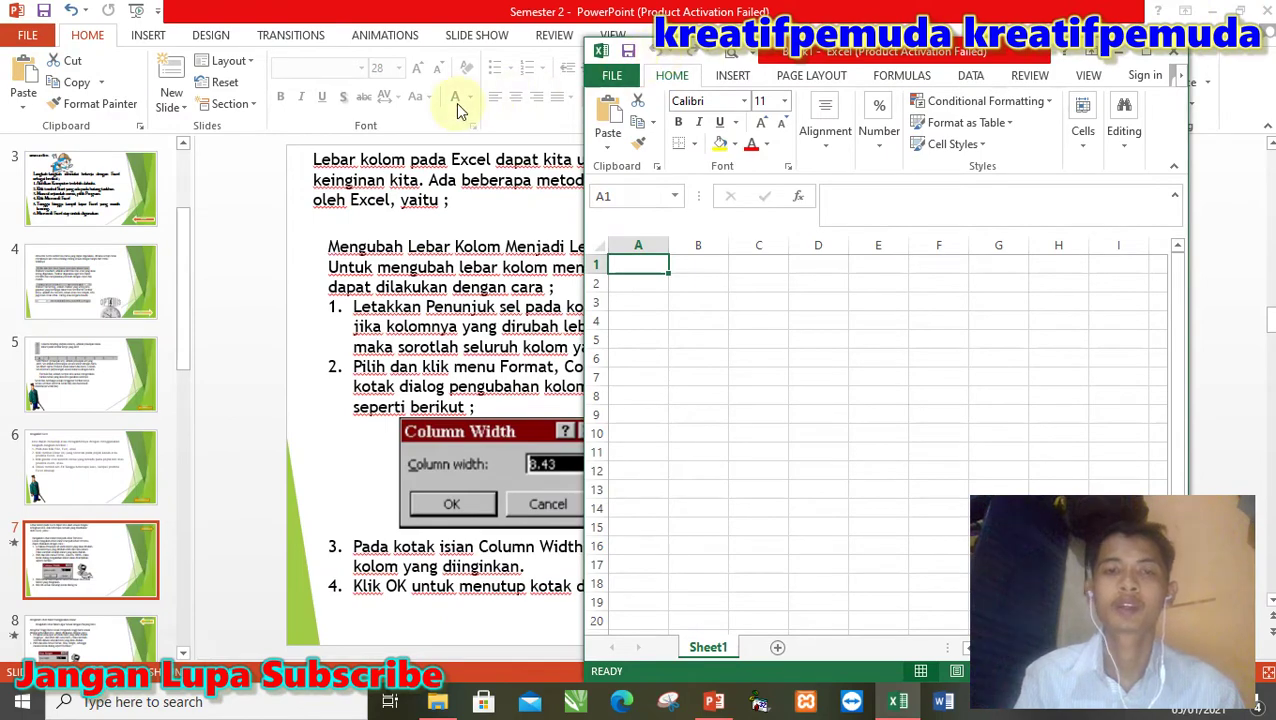
pyautogui.click(458, 110)
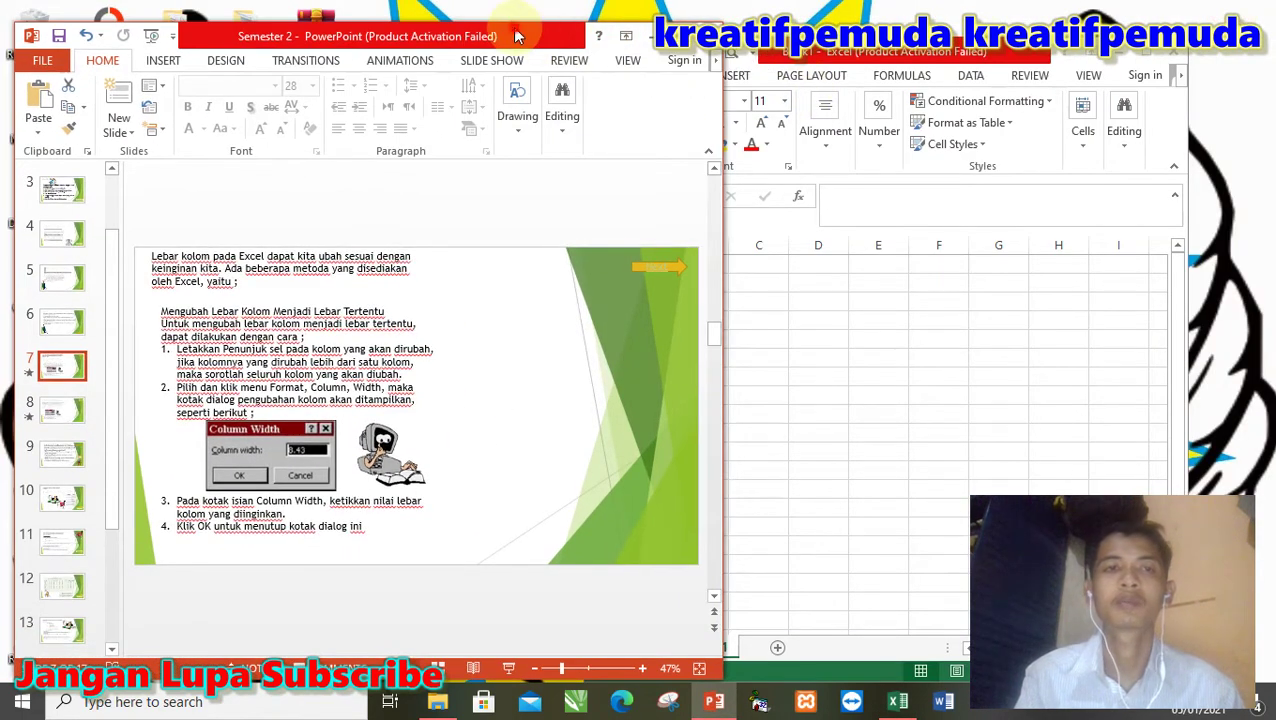
pyautogui.moveTo(517, 36); pyautogui.dragTo(492, 31)
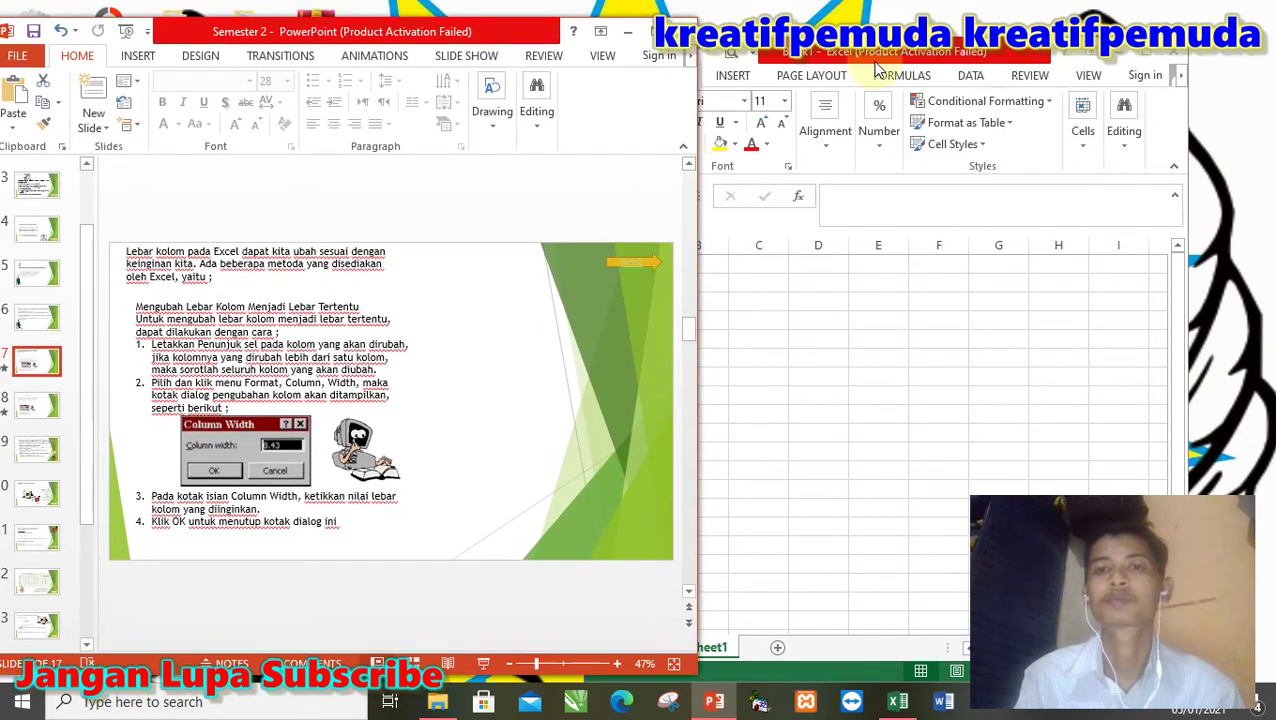
pyautogui.moveTo(876, 70); pyautogui.dragTo(985, 55)
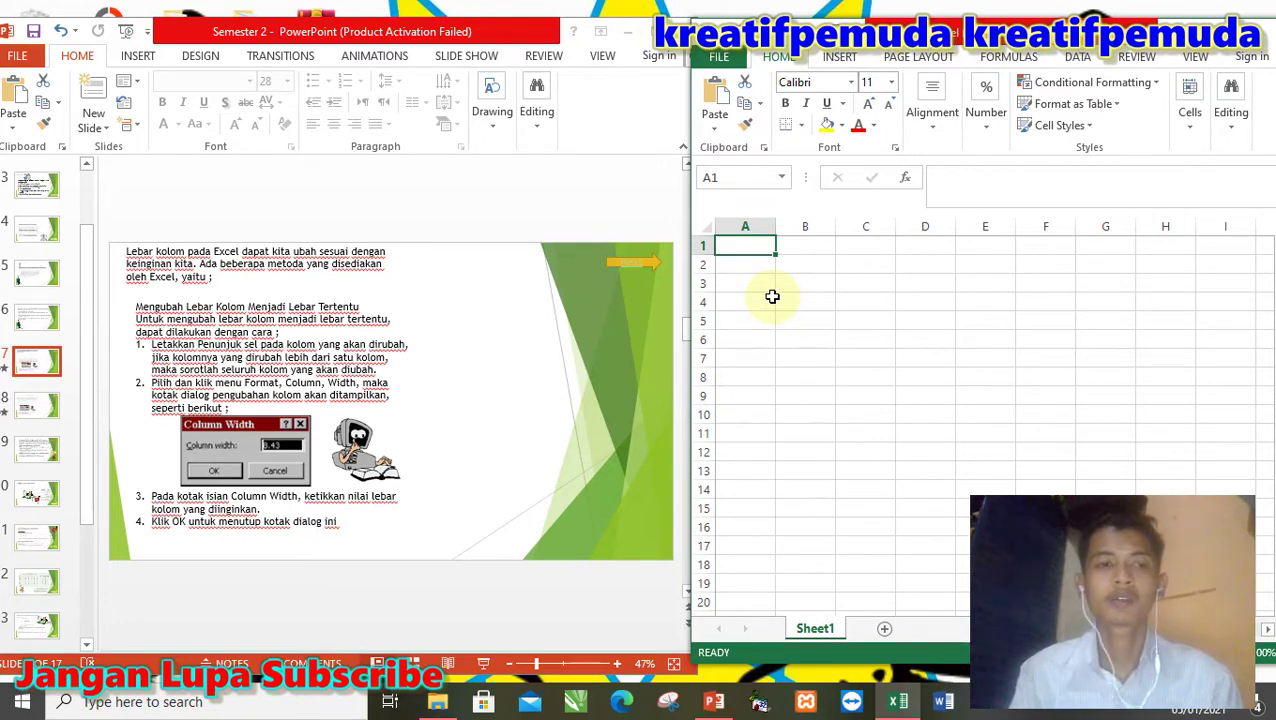
# - Select columns A through E and bring Excel back to full screen
pyautogui.click(751, 228)
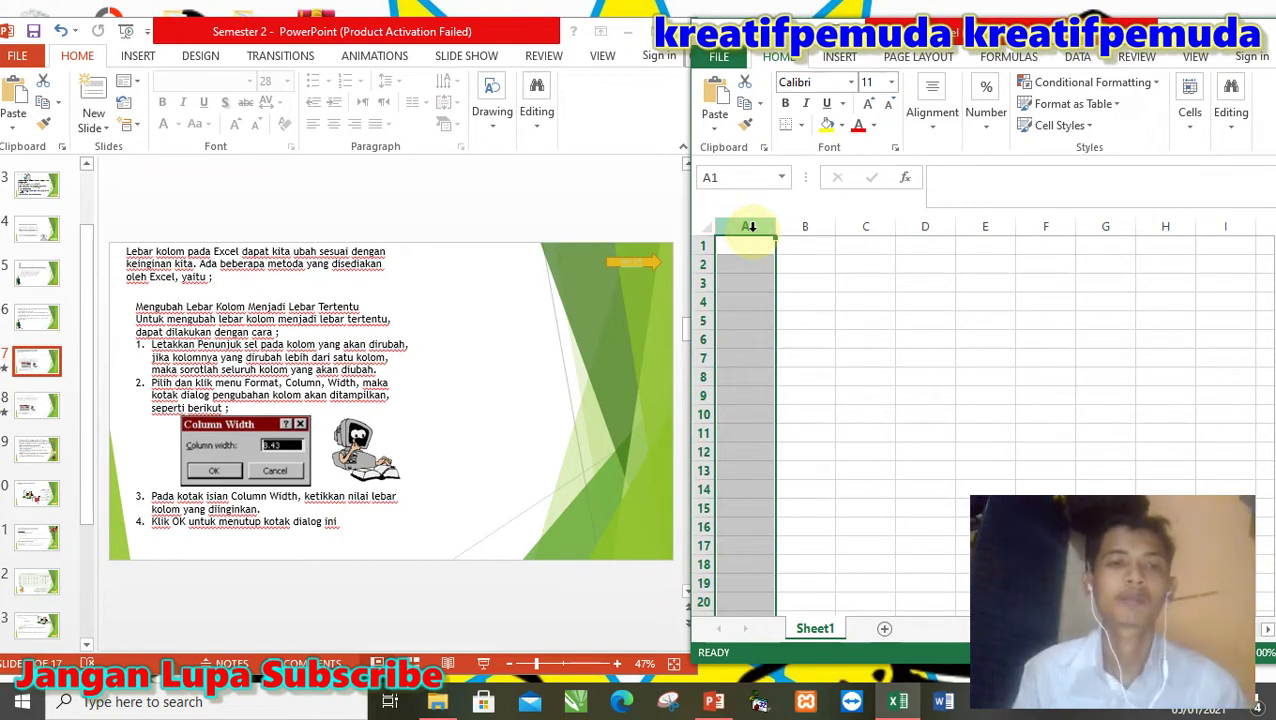
pyautogui.moveTo(751, 226); pyautogui.dragTo(1000, 226)
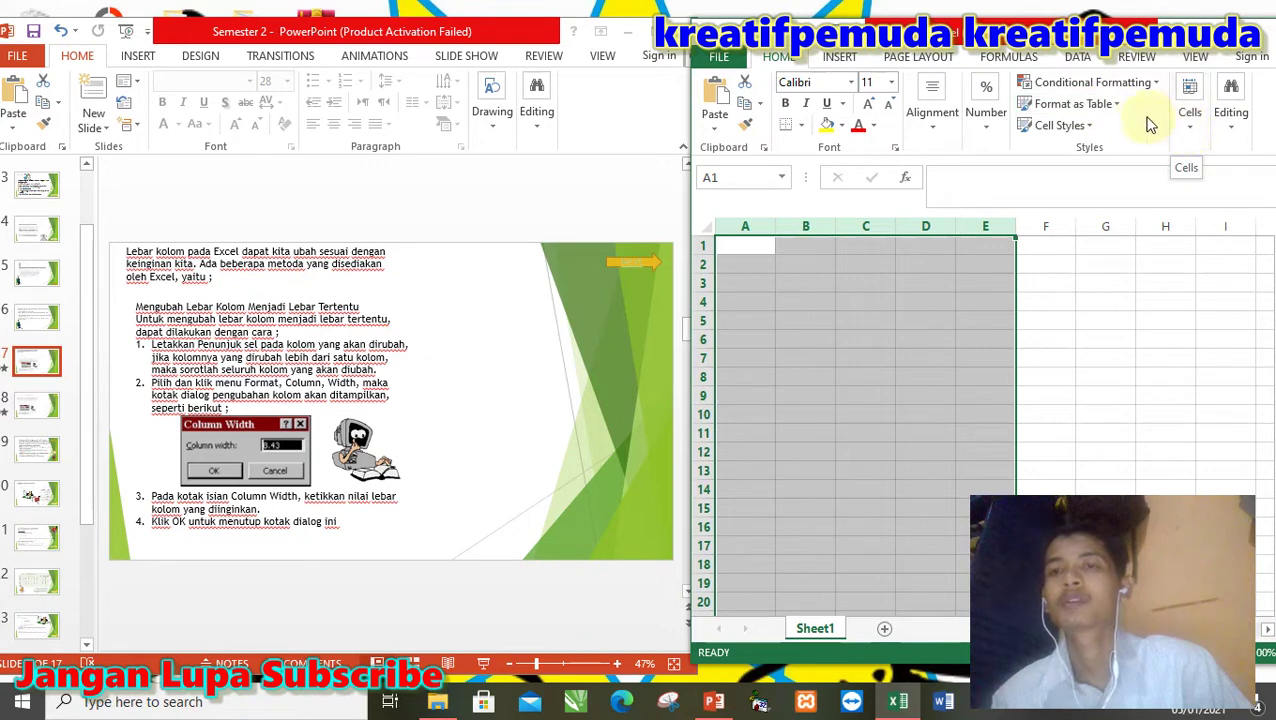
pyautogui.doubleClick(880, 30)
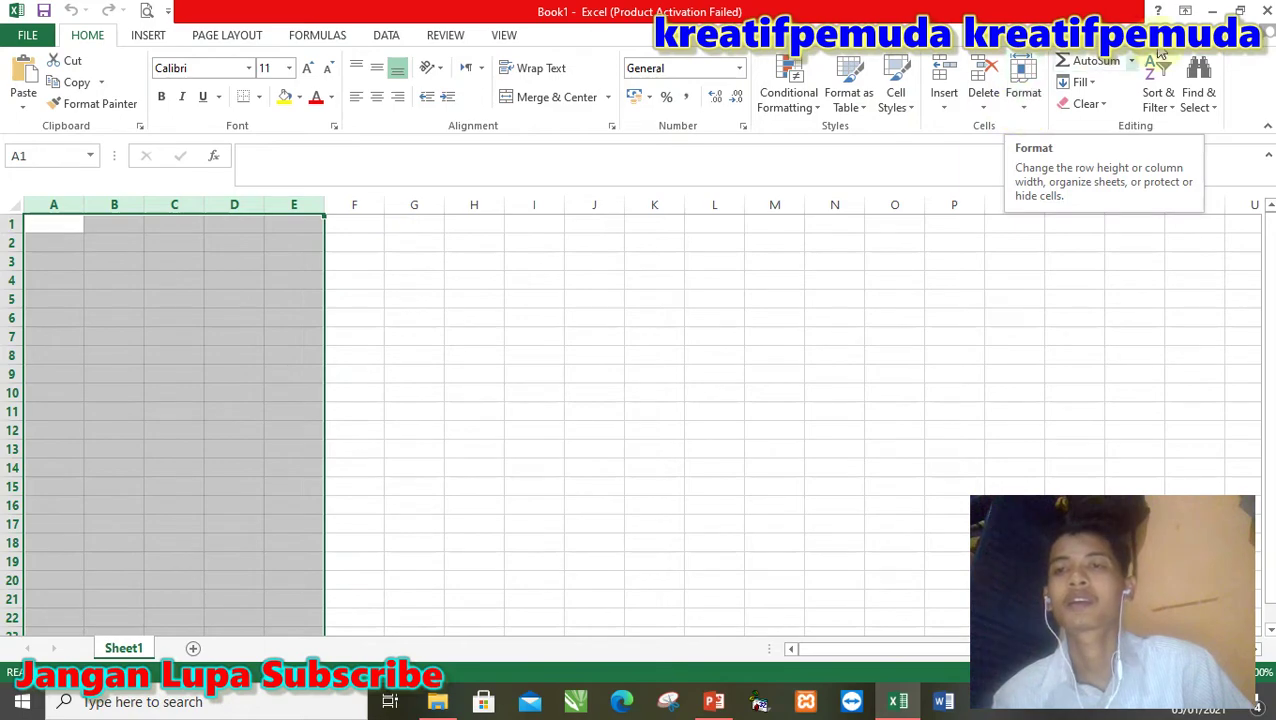
pyautogui.click(1211, 13)
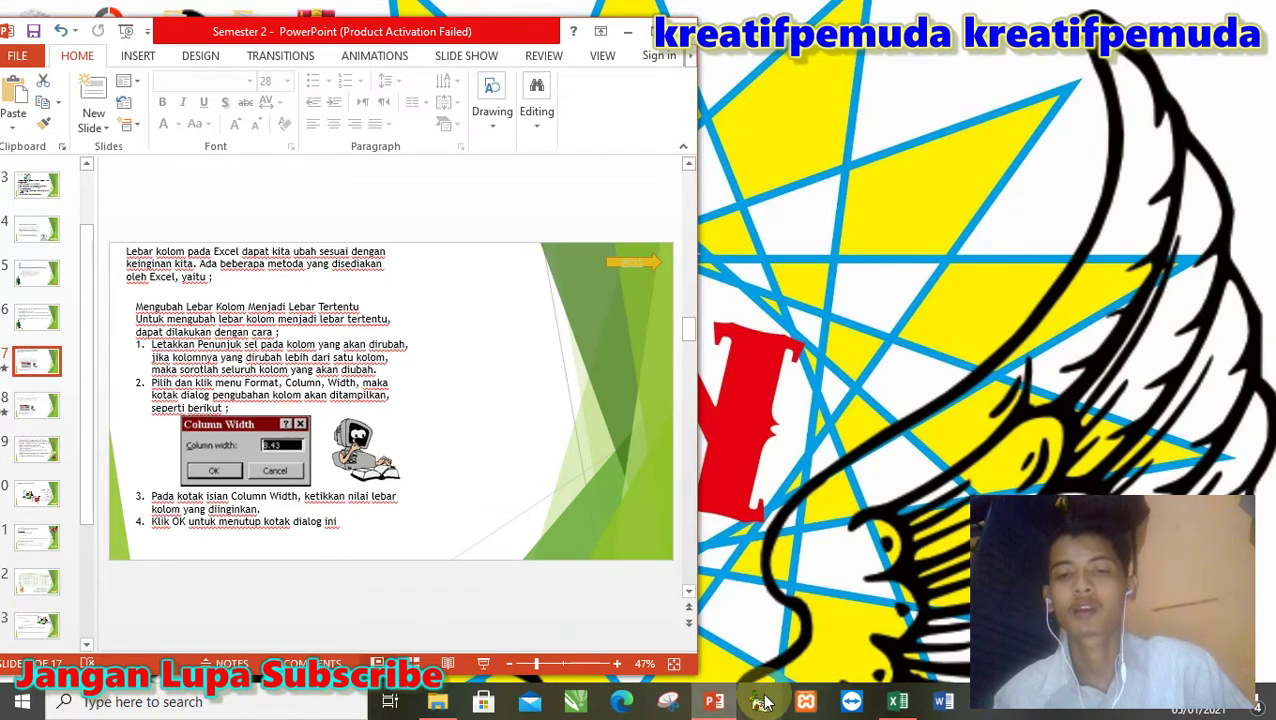
pyautogui.click(895, 705)
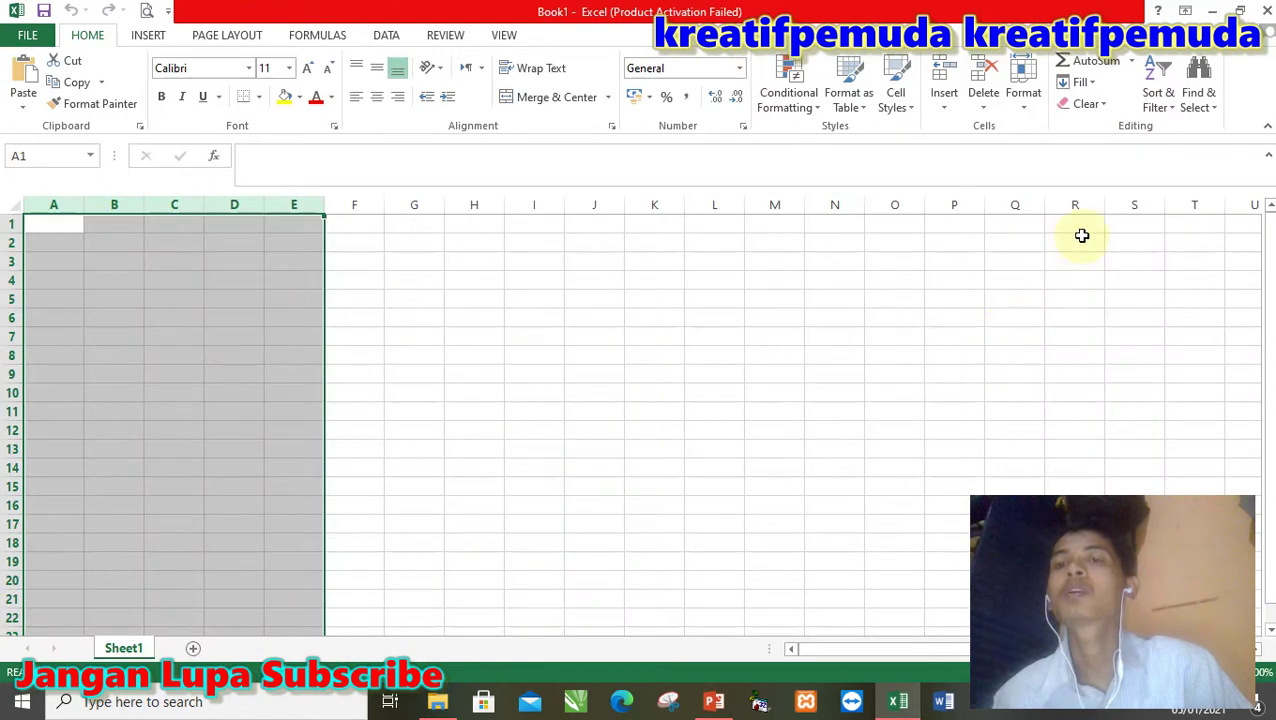
pyautogui.click(1024, 95)
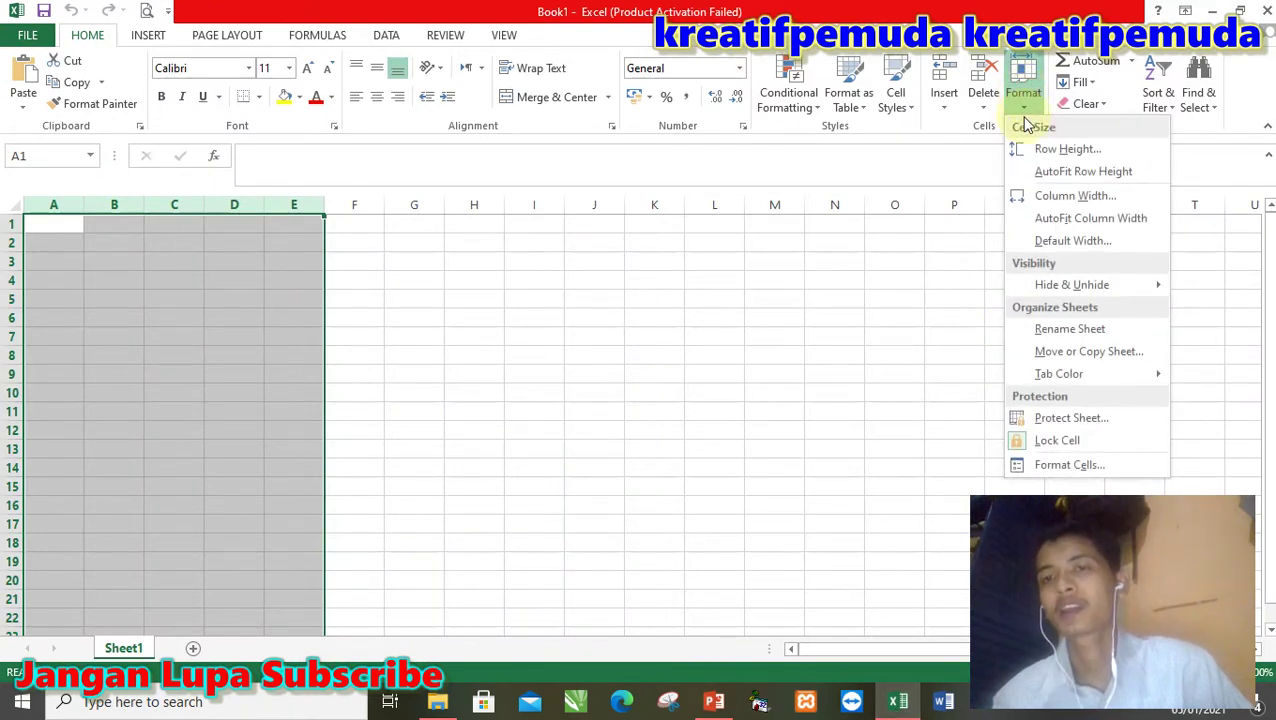
# - Set columns A–E to a column width of 25
pyautogui.click(1067, 196)
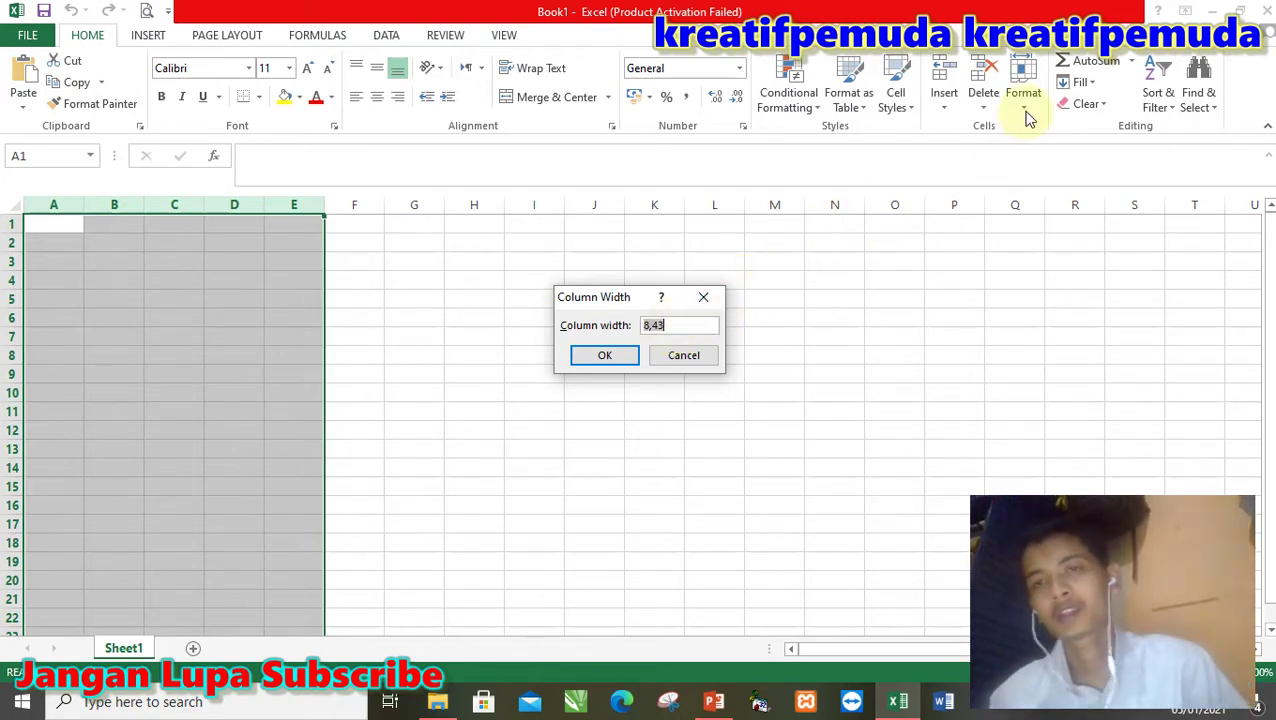
pyautogui.click(688, 354)
pyautogui.click(1022, 110)
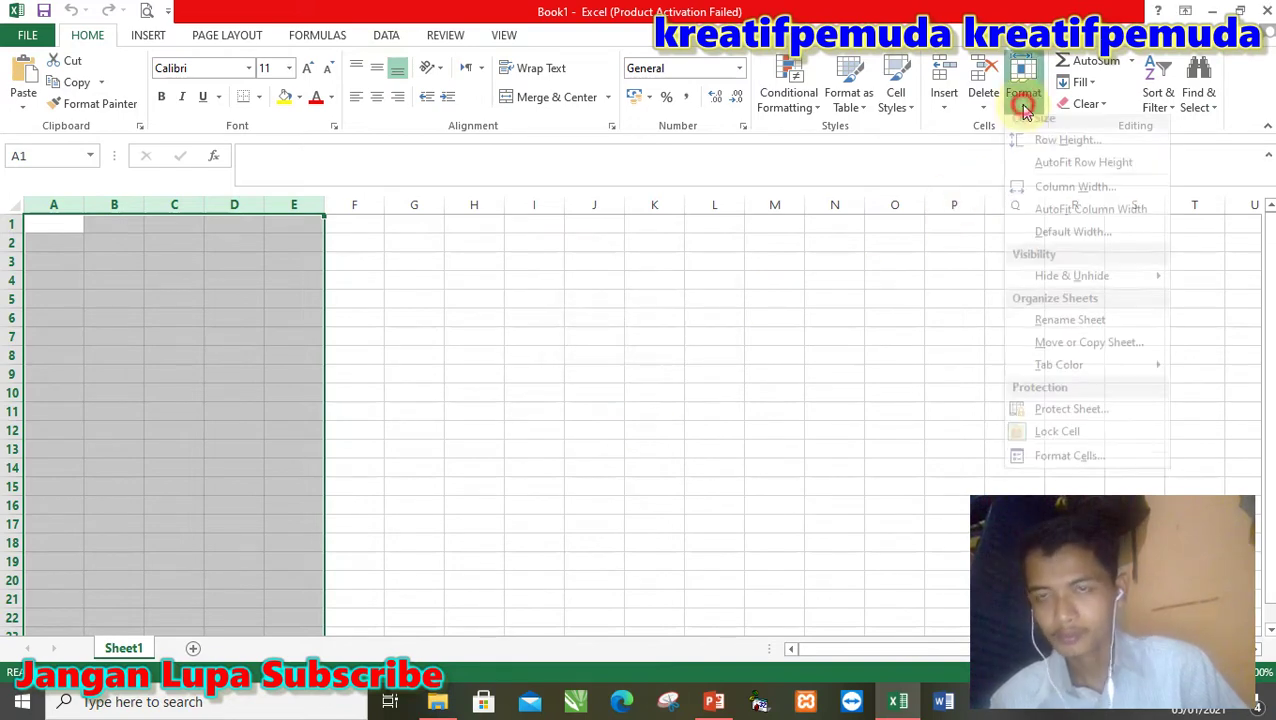
pyautogui.click(1018, 197)
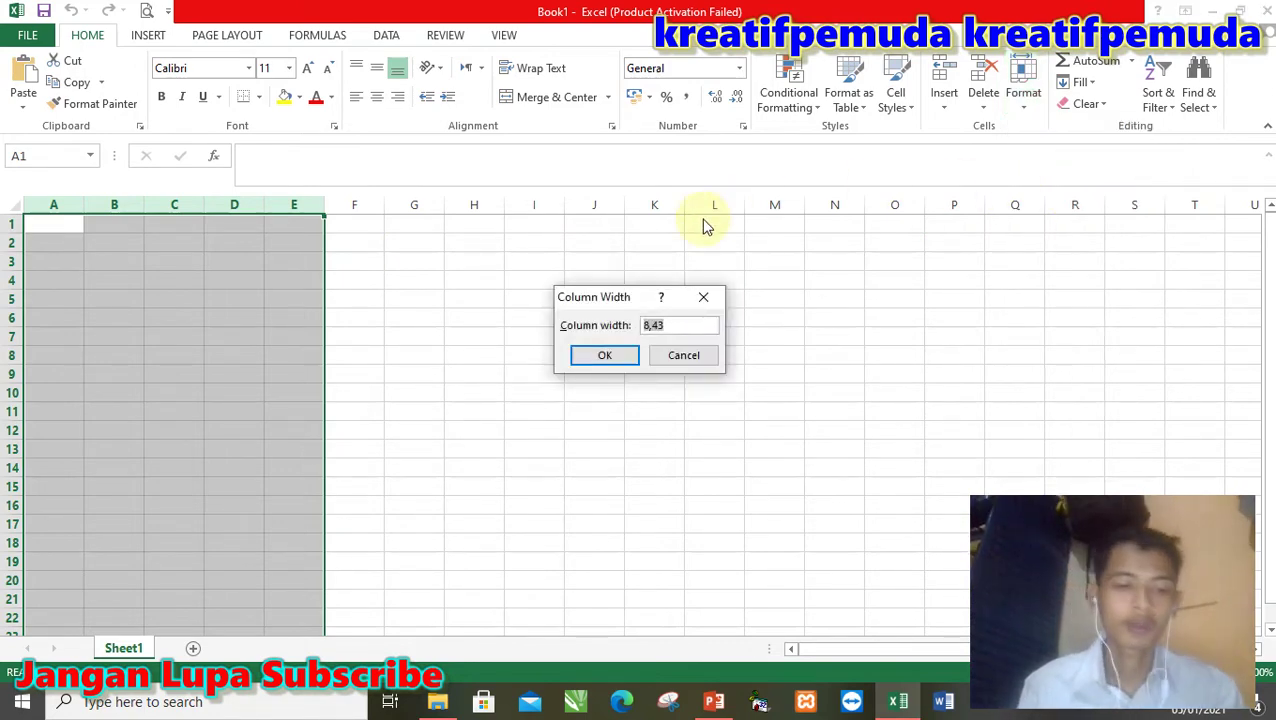
pyautogui.write('25')
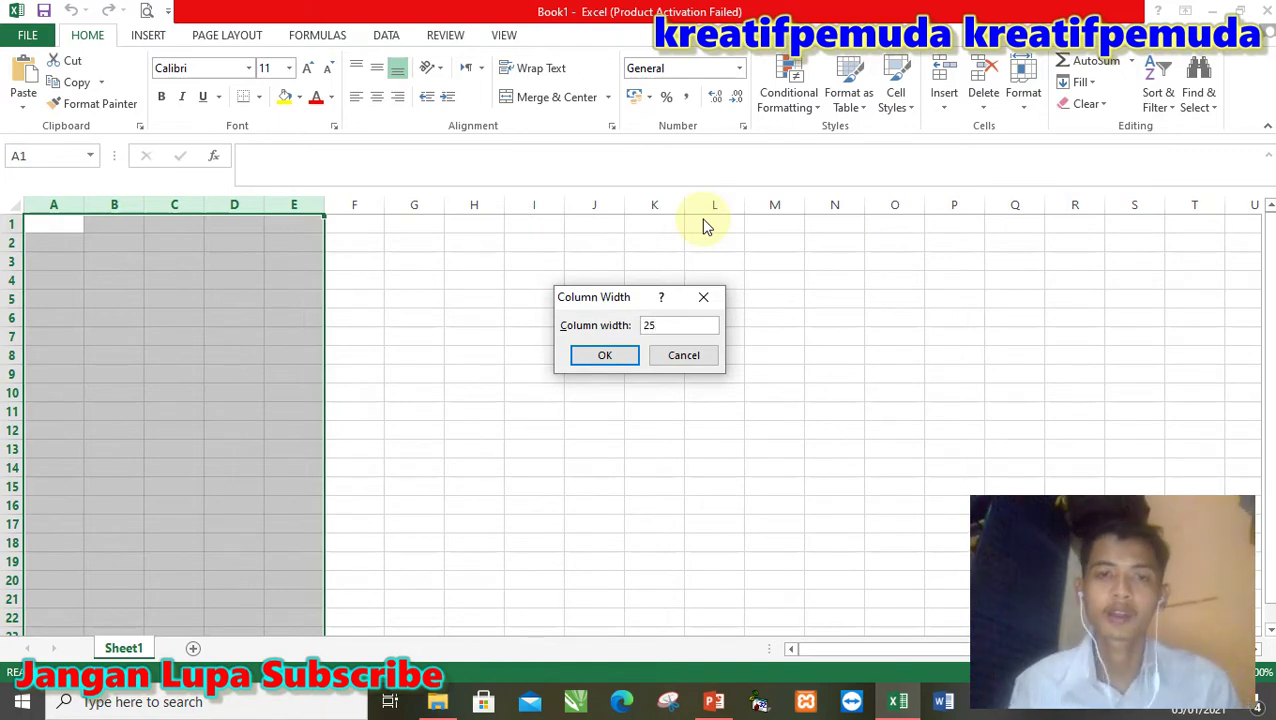
pyautogui.click(609, 353)
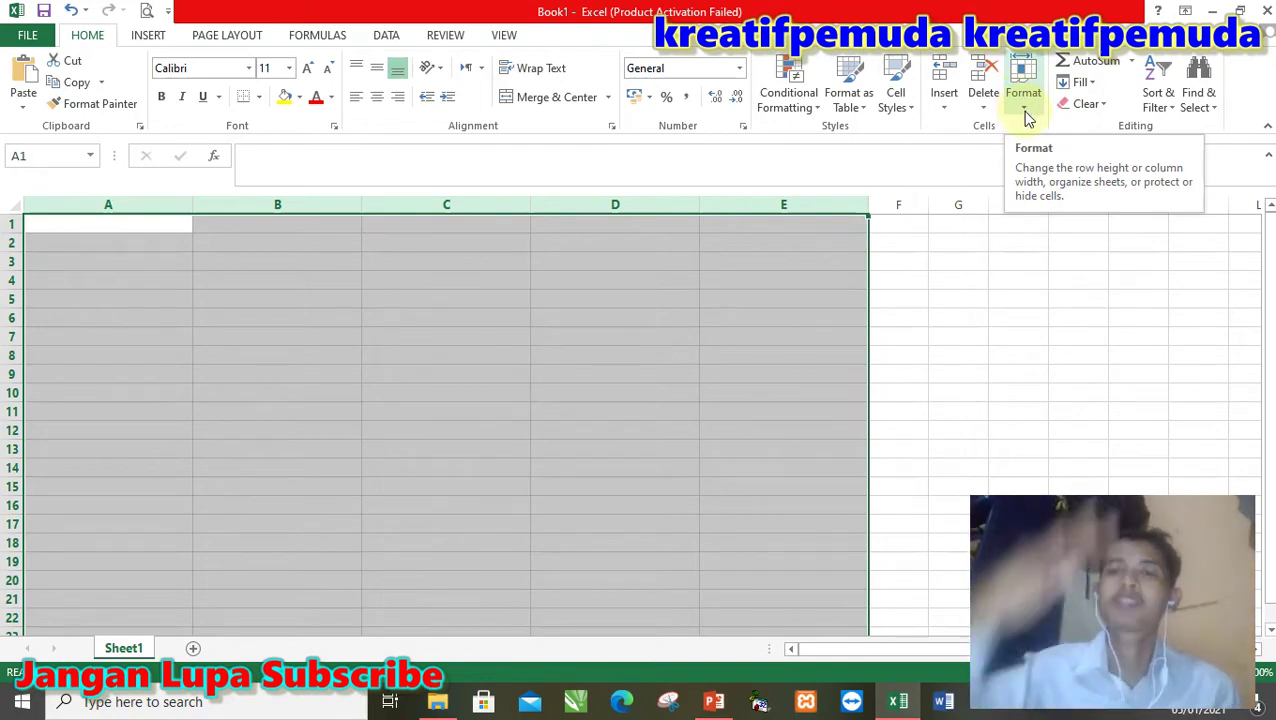
# - Set the row height to 10
pyautogui.click(1026, 112)
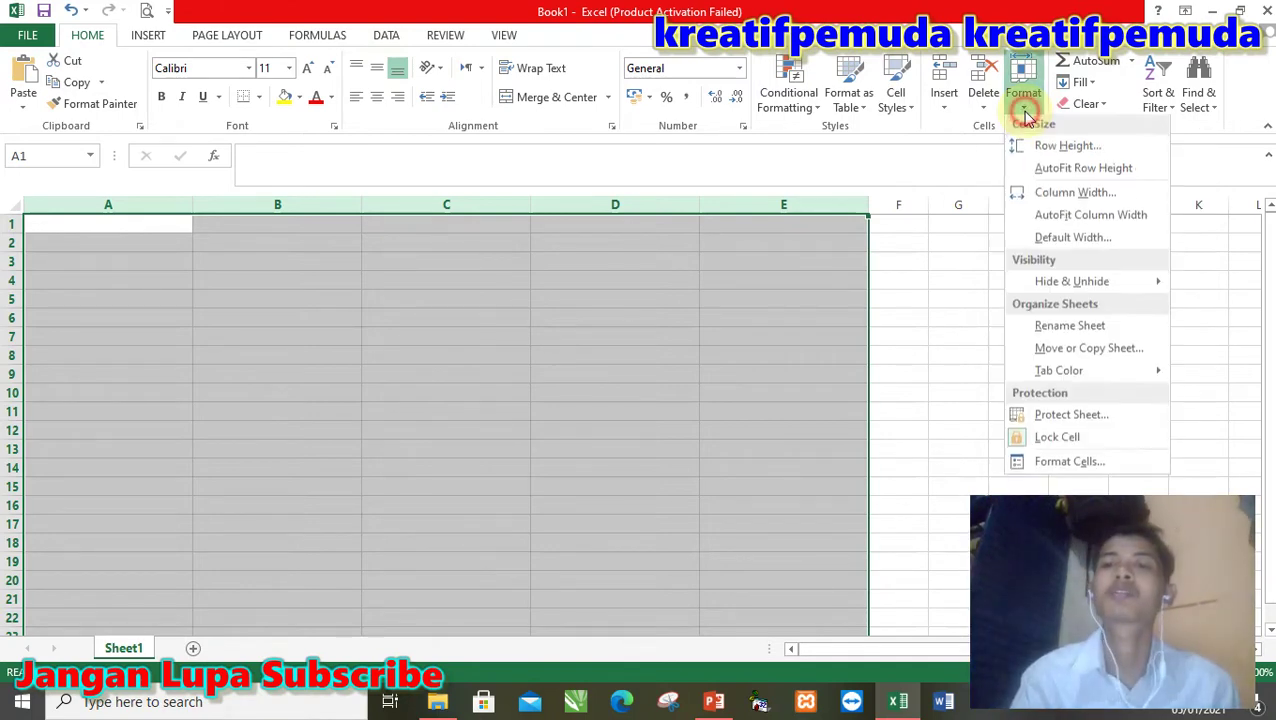
pyautogui.click(1062, 150)
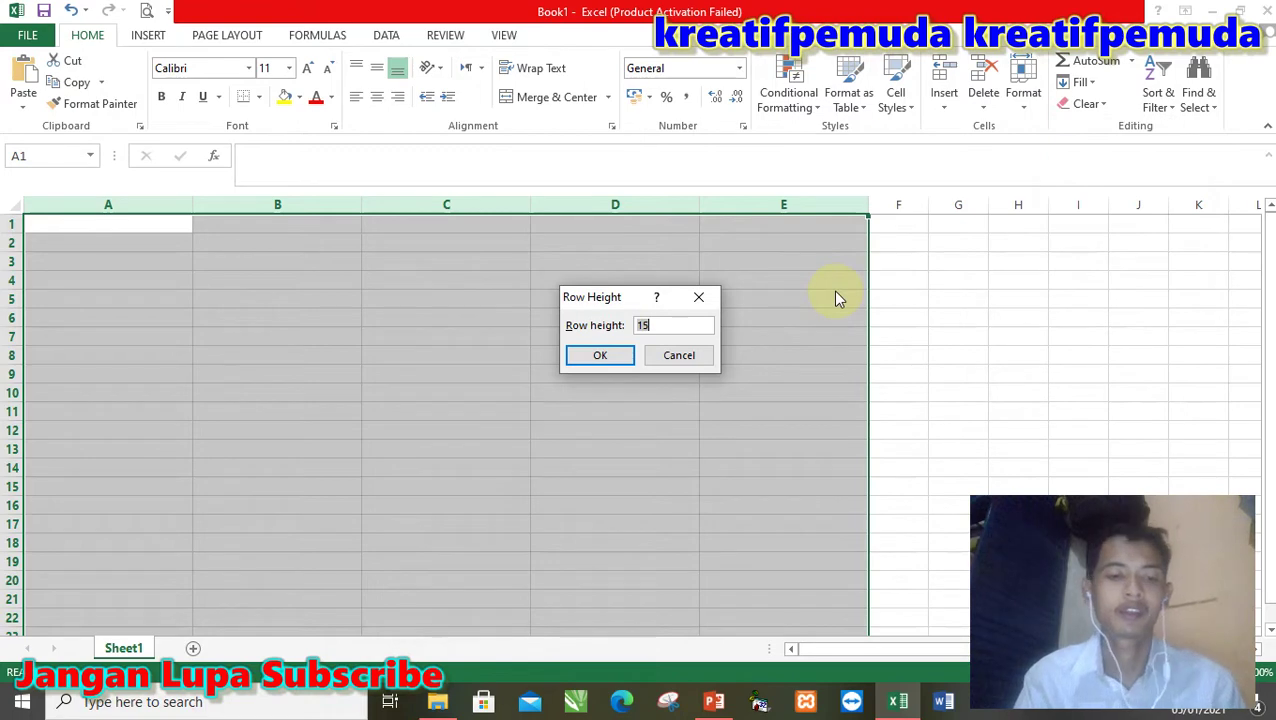
pyautogui.write('2')
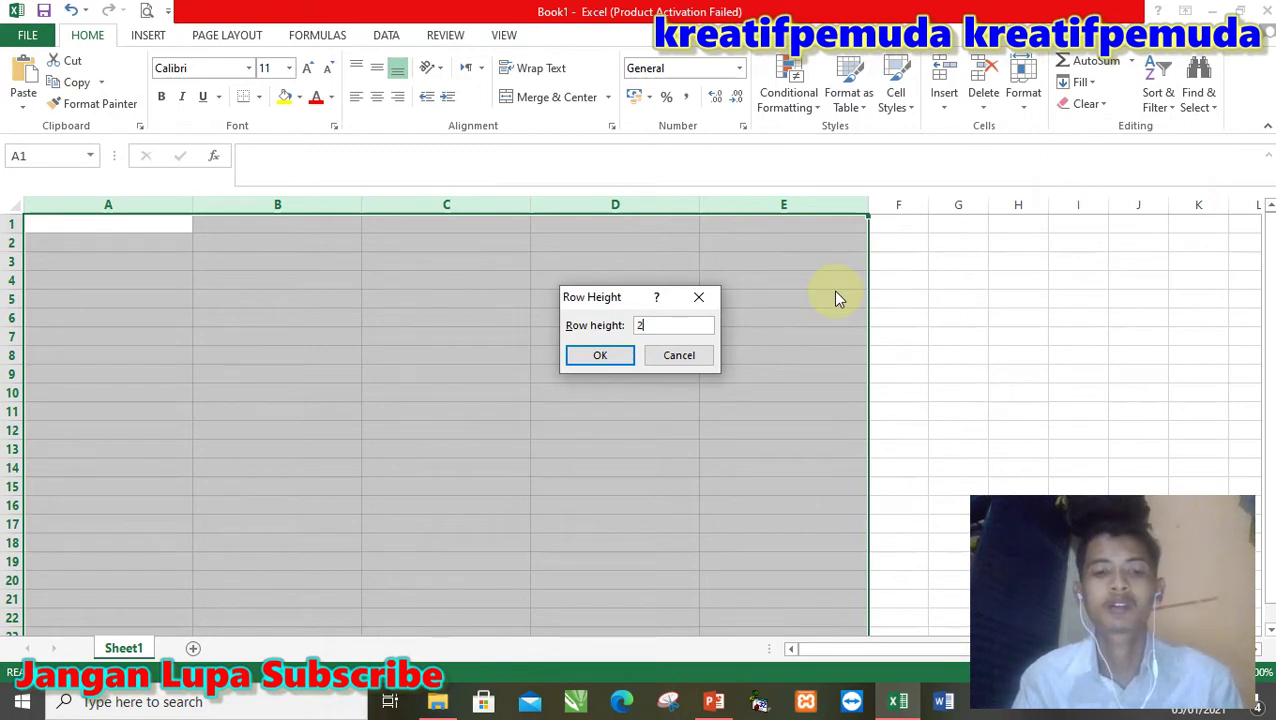
pyautogui.press('BackSpace')
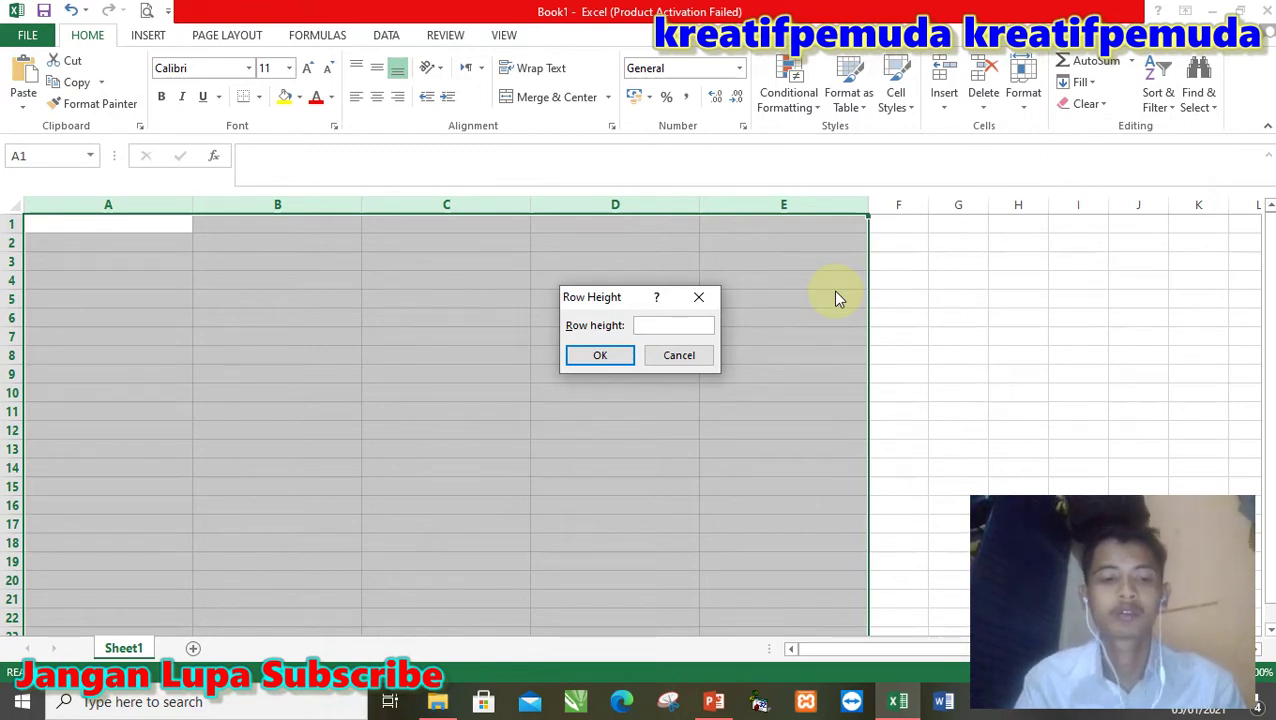
pyautogui.write('10')
pyautogui.press('Return')
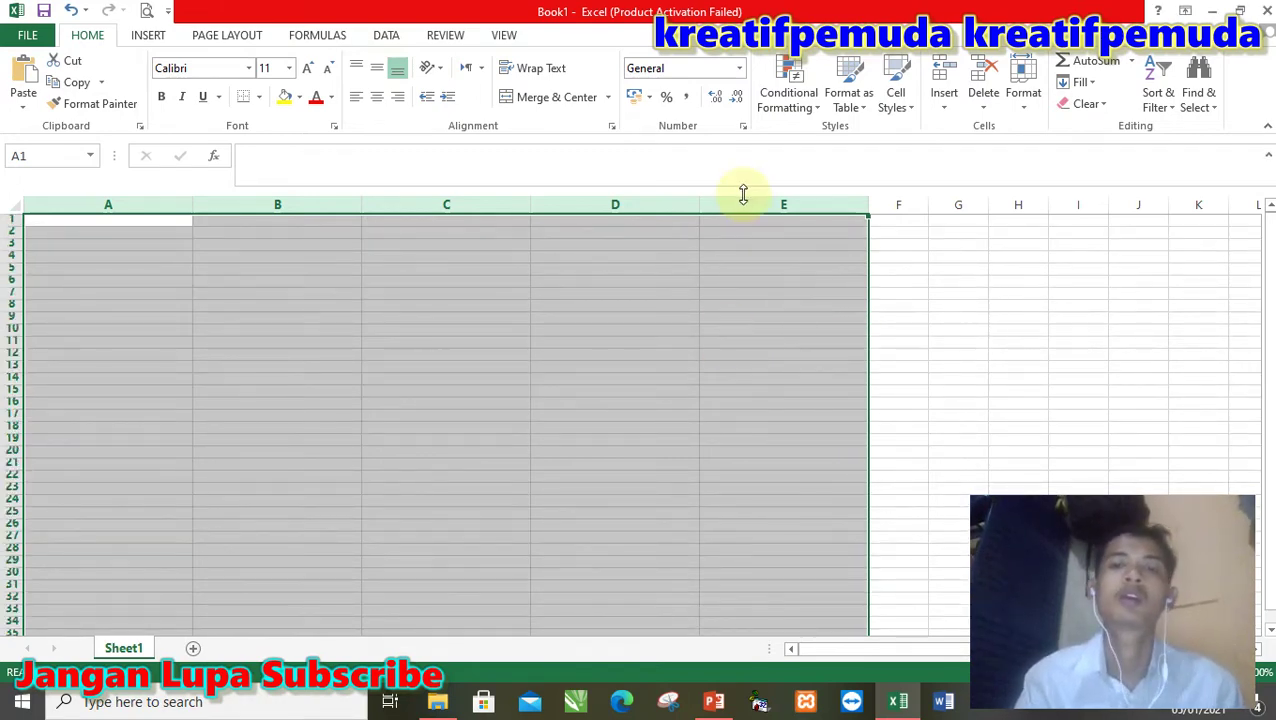
# - Change the row height to 25, select cell C5, and bring PowerPoint back to the front
pyautogui.click(1023, 112)
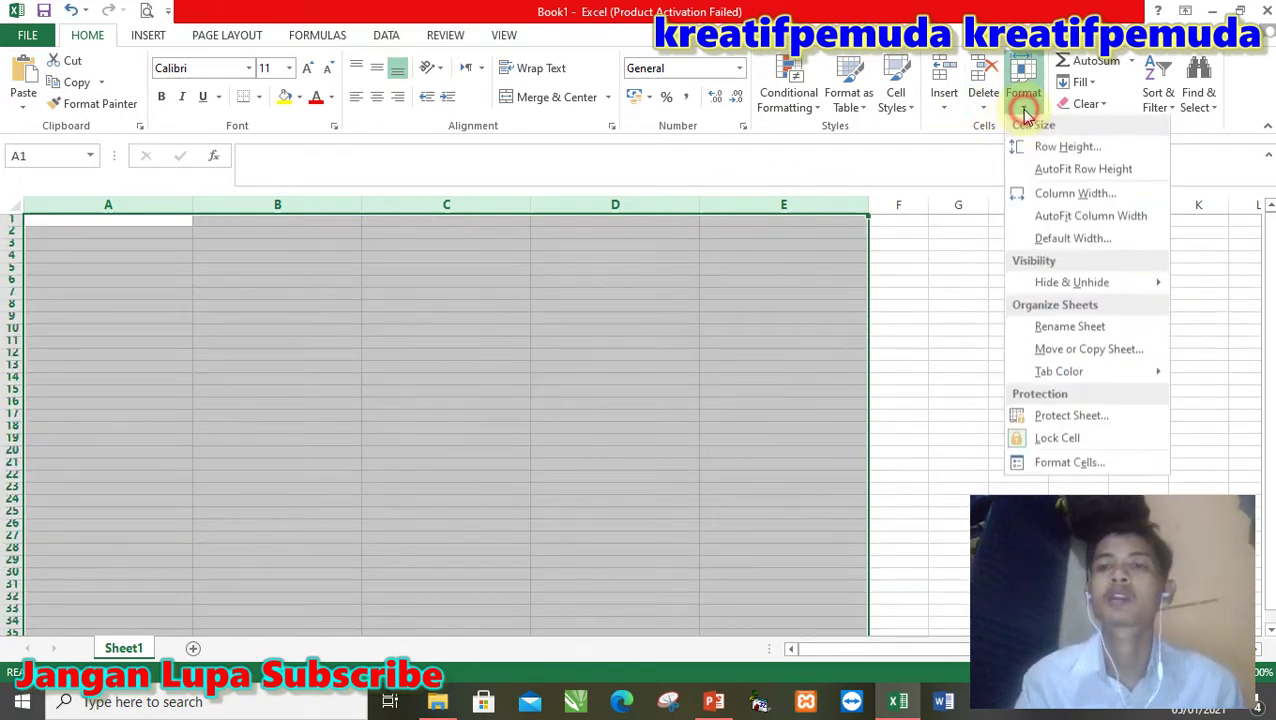
pyautogui.click(1060, 147)
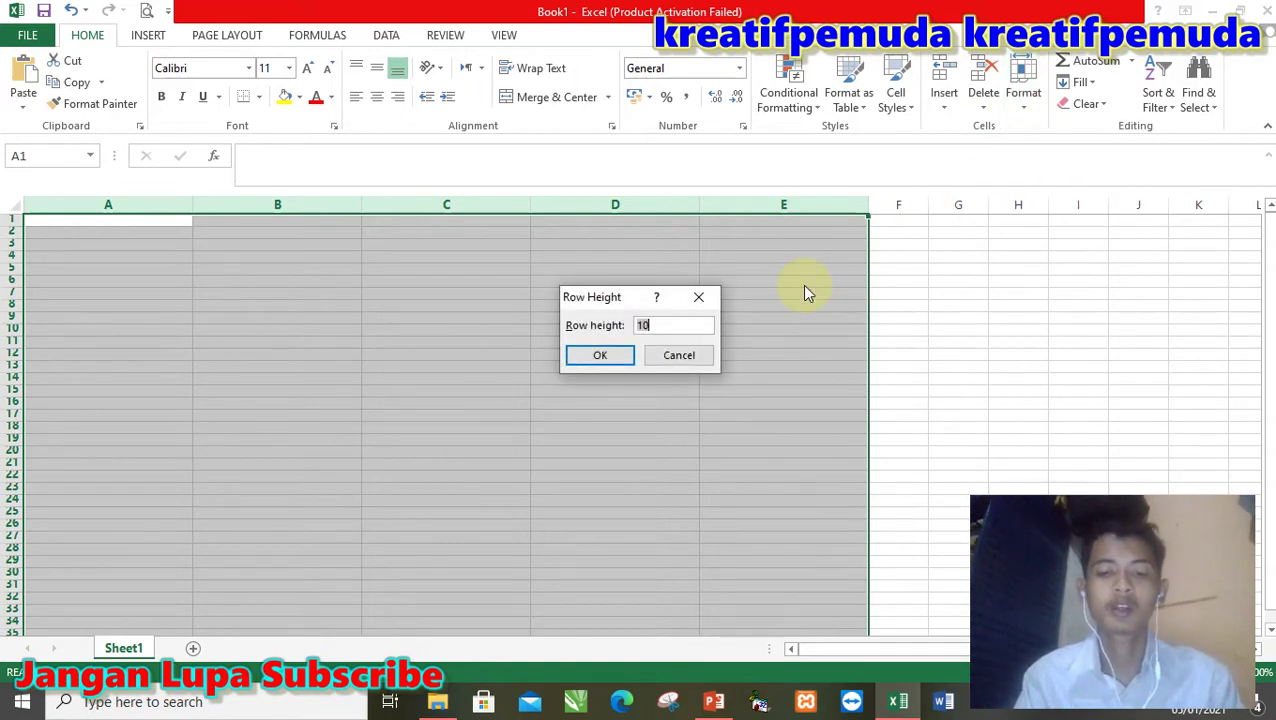
pyautogui.write('25')
pyautogui.press('Return')
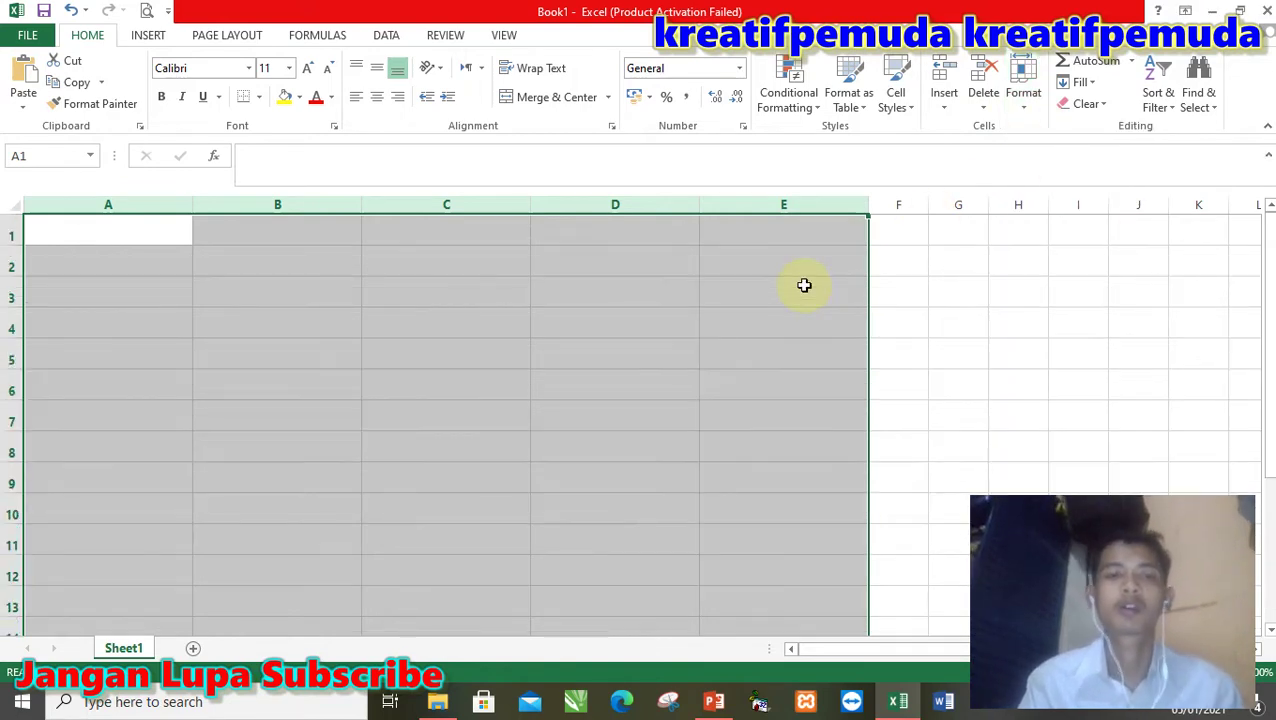
pyautogui.click(590, 358)
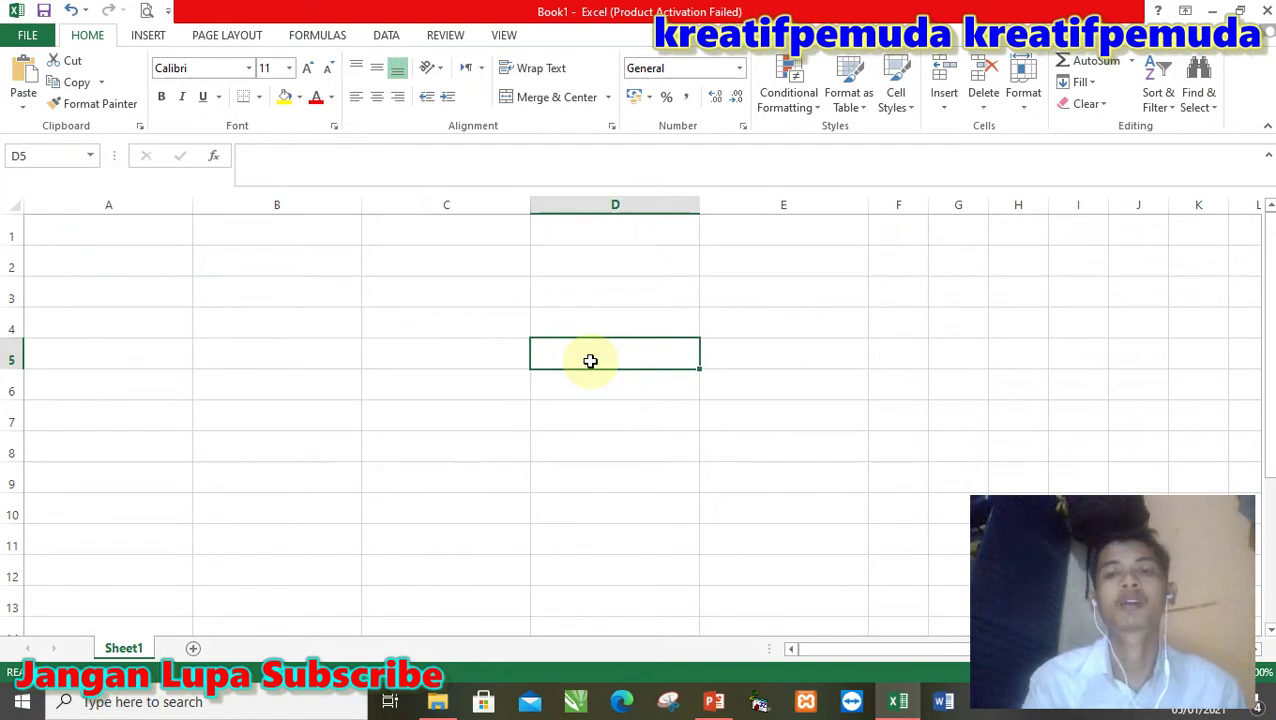
pyautogui.click(411, 366)
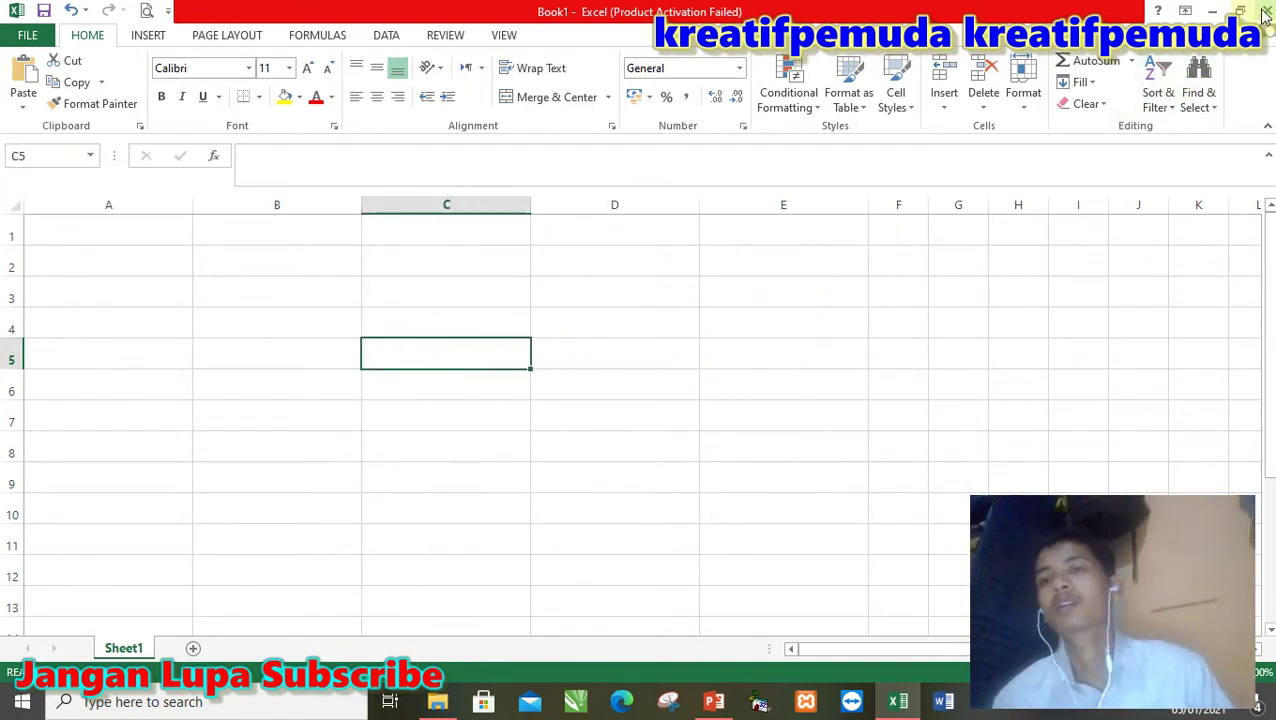
pyautogui.click(714, 700)
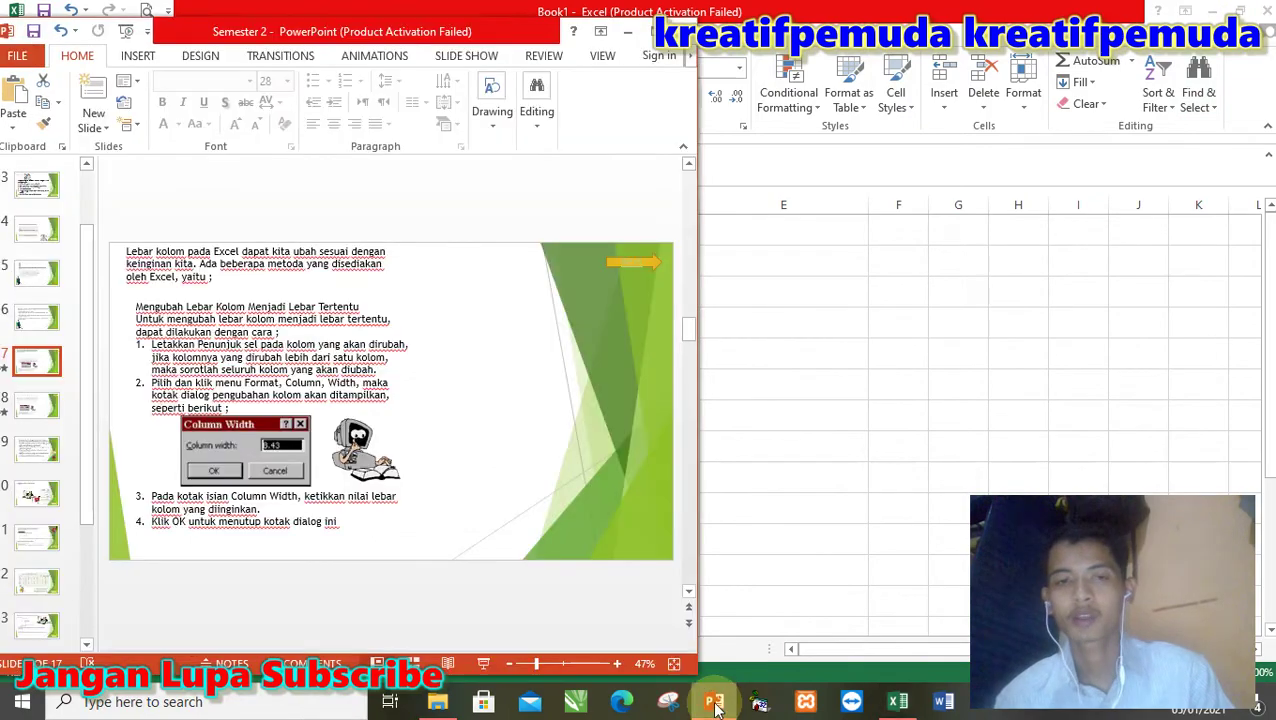
# - Maximize PowerPoint and scroll to slide 8 on setting row height
pyautogui.click(646, 31)
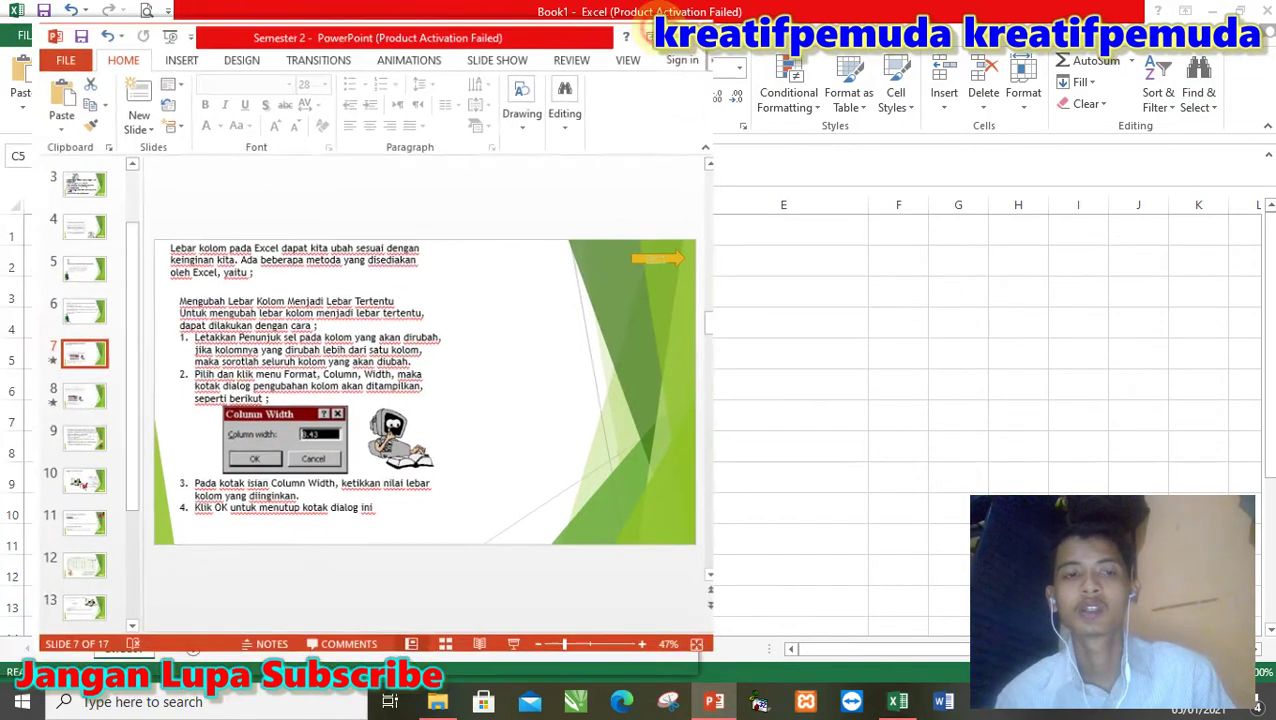
pyautogui.scroll(-1, 413, 508)
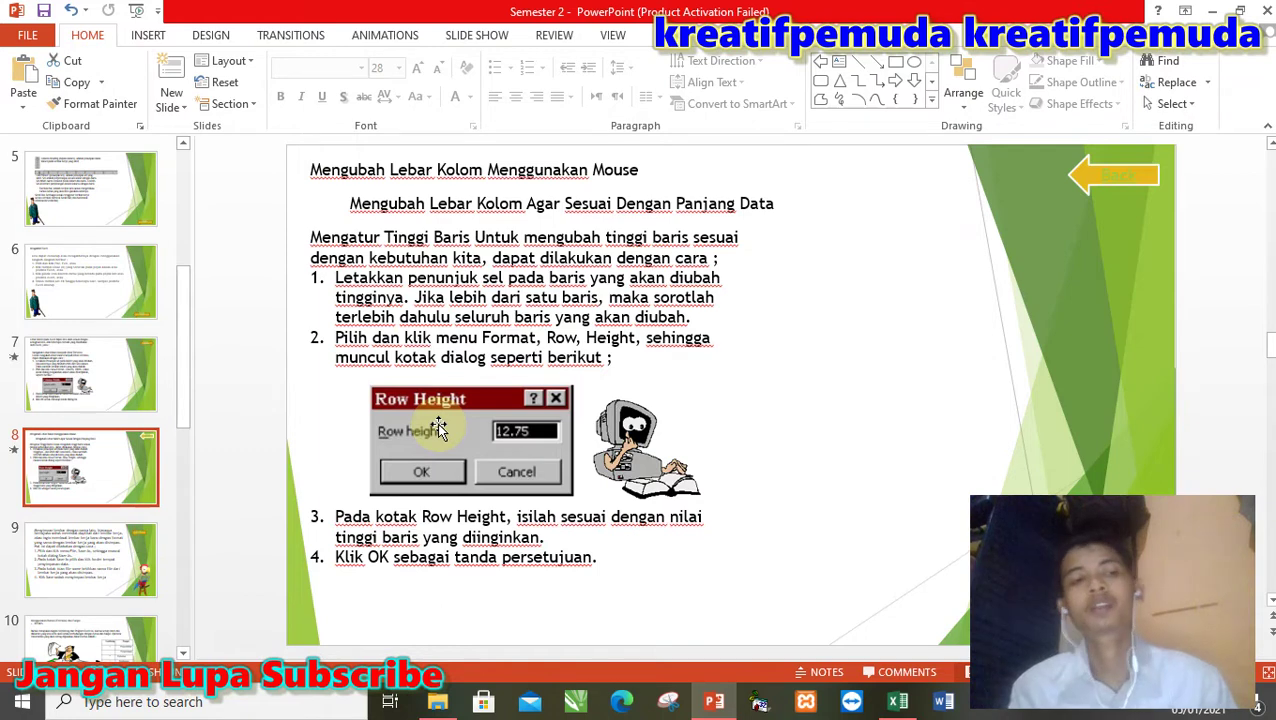
# - Review slides 7 and 8, then move on to slide 9 about Save As
pyautogui.press('pageup')
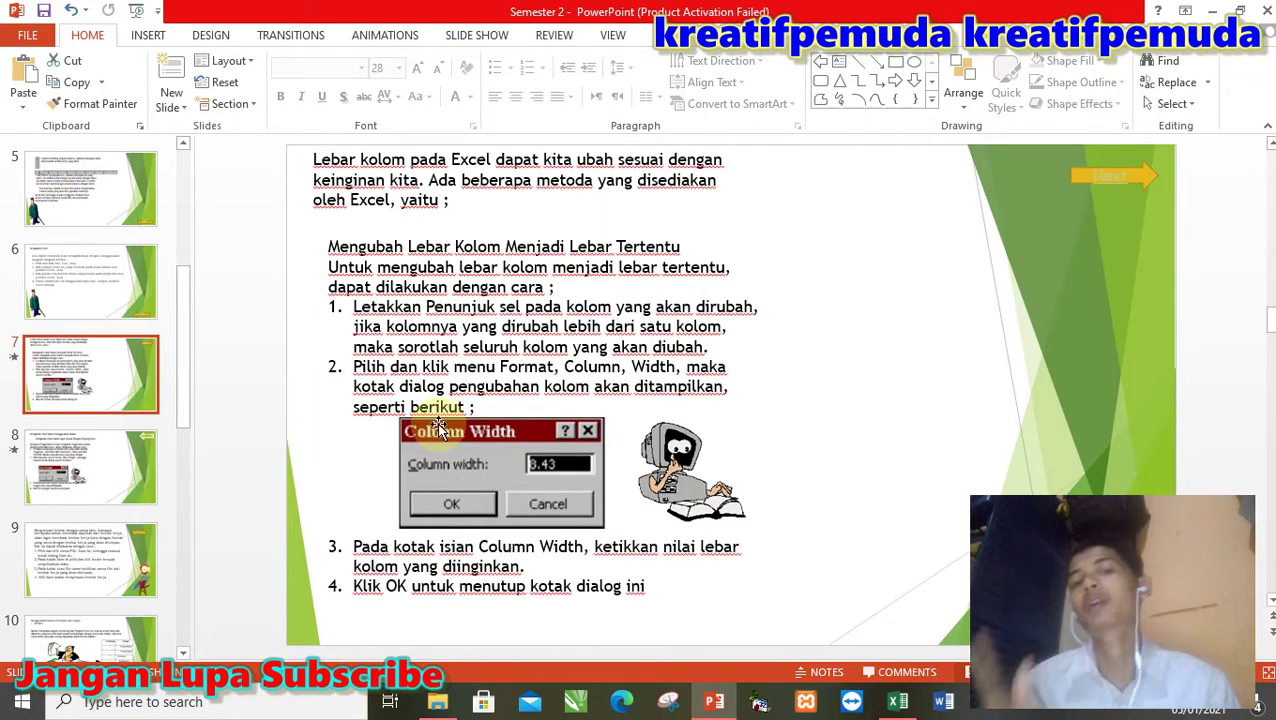
pyautogui.press('pagedown')
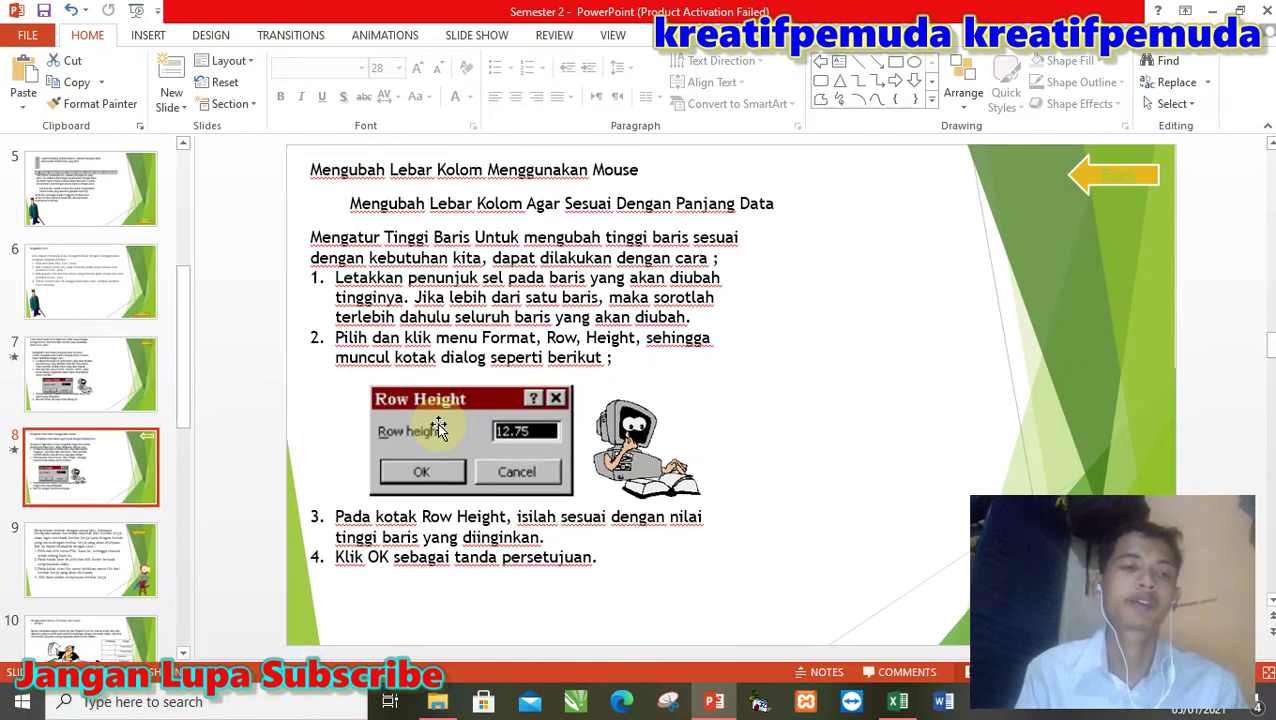
pyautogui.scroll(-1, 438, 425)
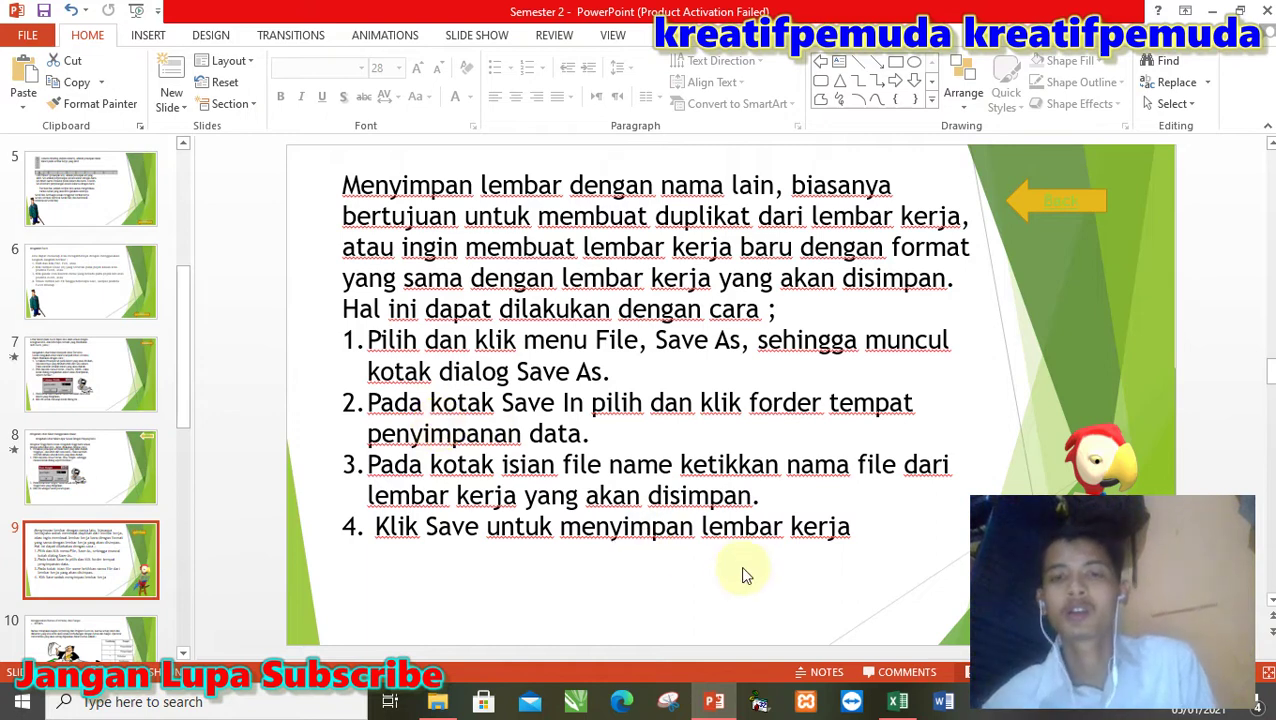
# - Switch to the empty Excel Book1 workbook
pyautogui.click(897, 703)
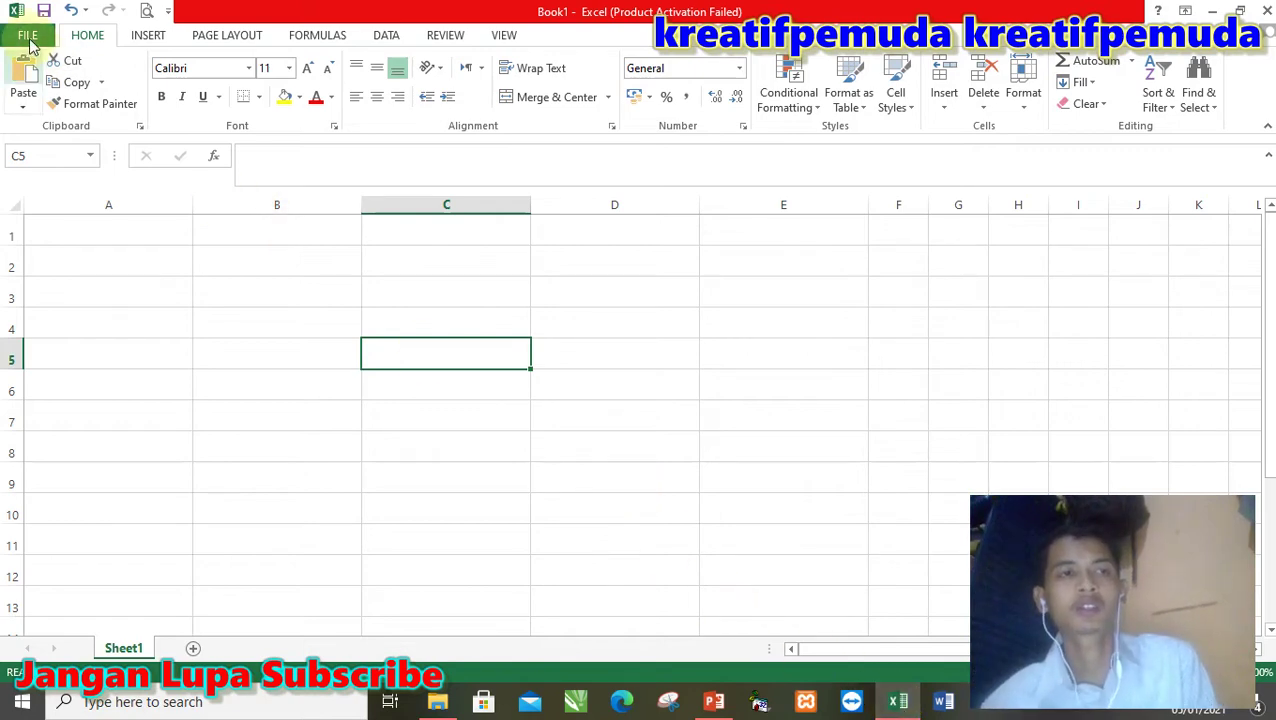
# - Create a Percobaan folder under Documents through Save As and save Book1 into it
pyautogui.click(28, 38)
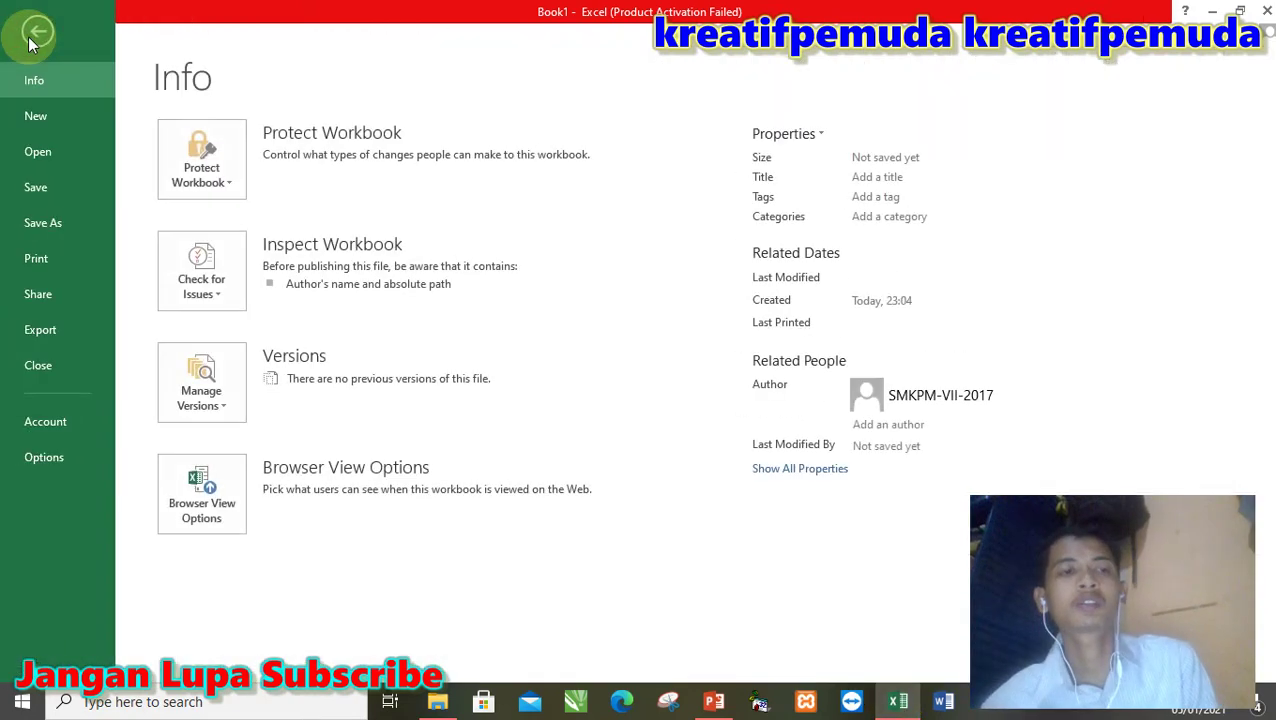
pyautogui.click(54, 199)
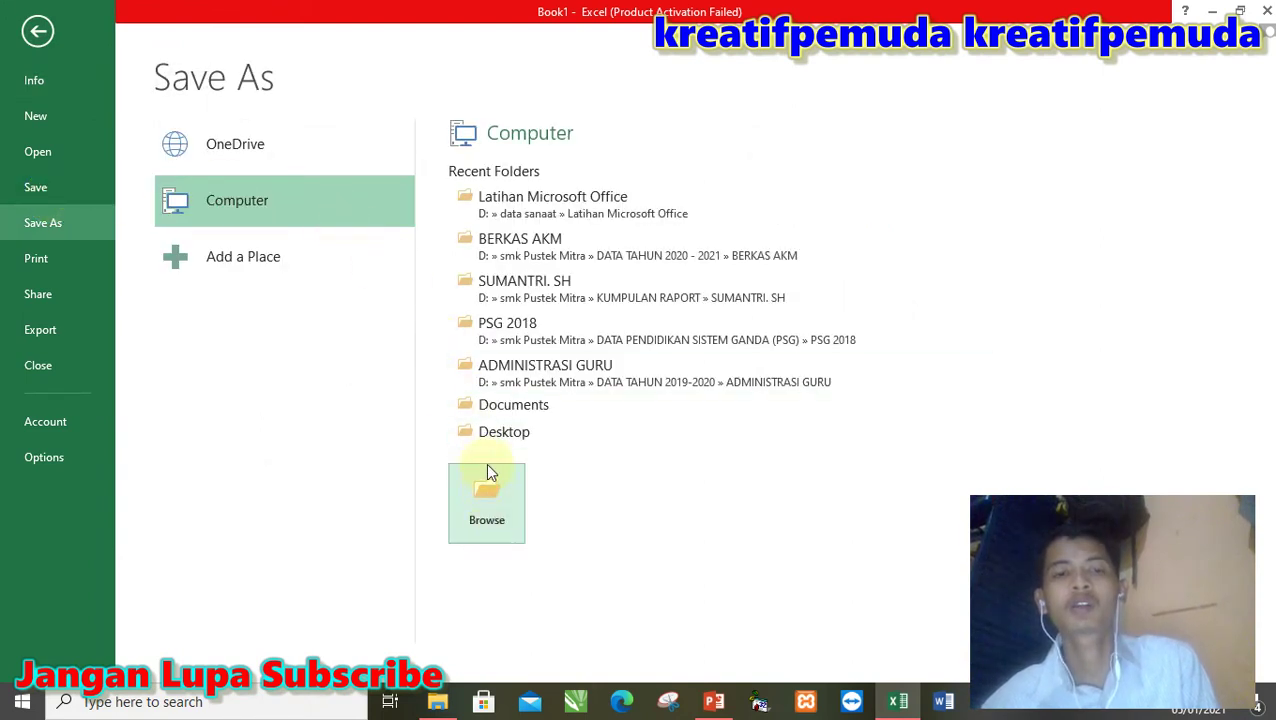
pyautogui.click(533, 412)
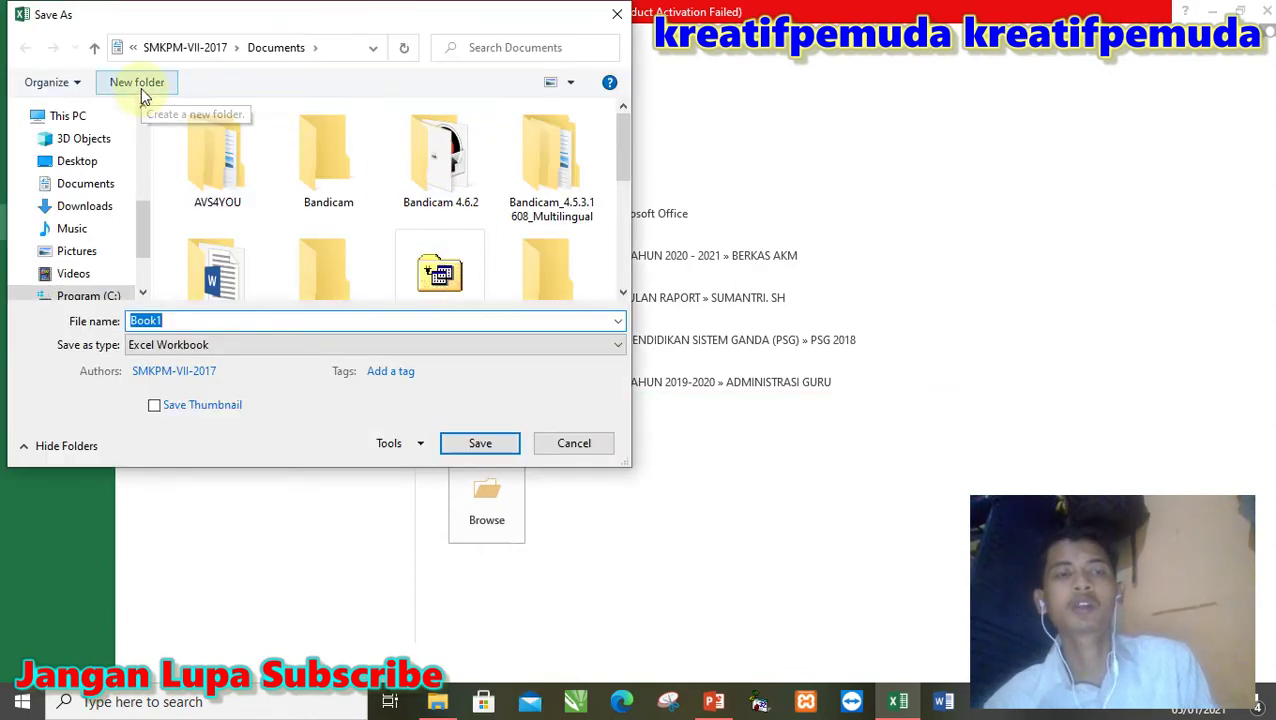
pyautogui.click(141, 88)
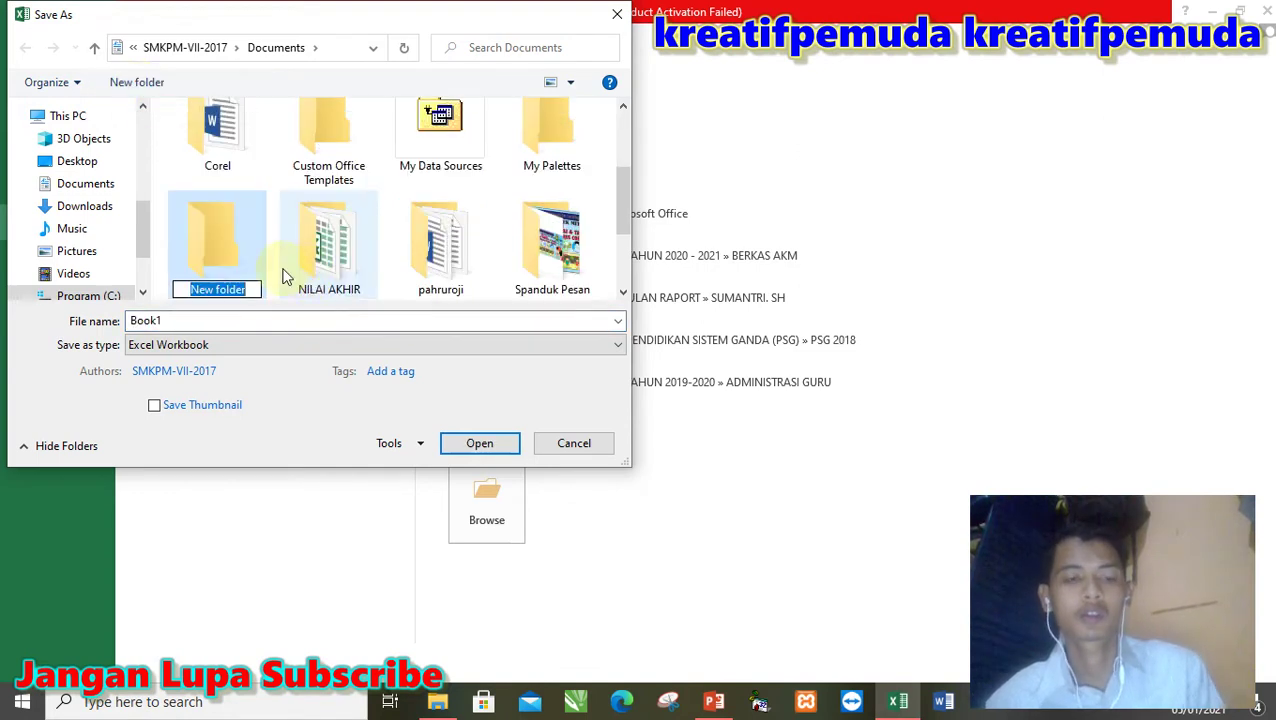
pyautogui.write('Perco')
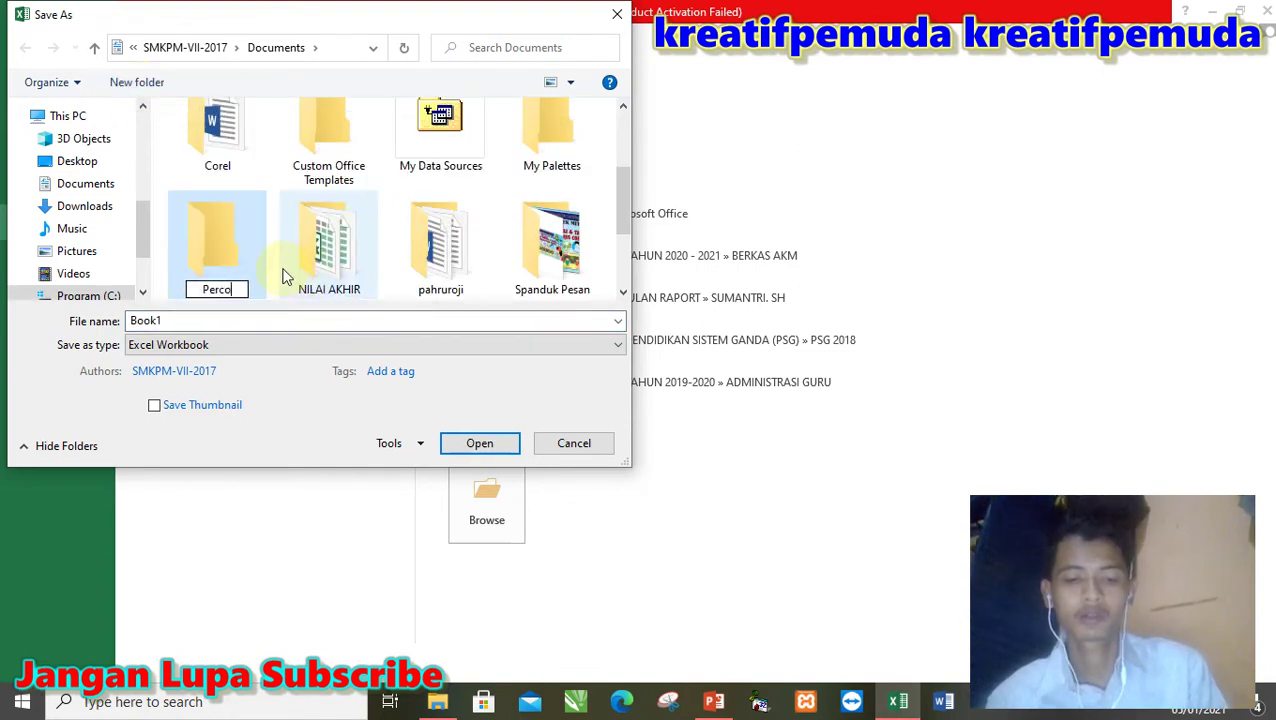
pyautogui.write('baan')
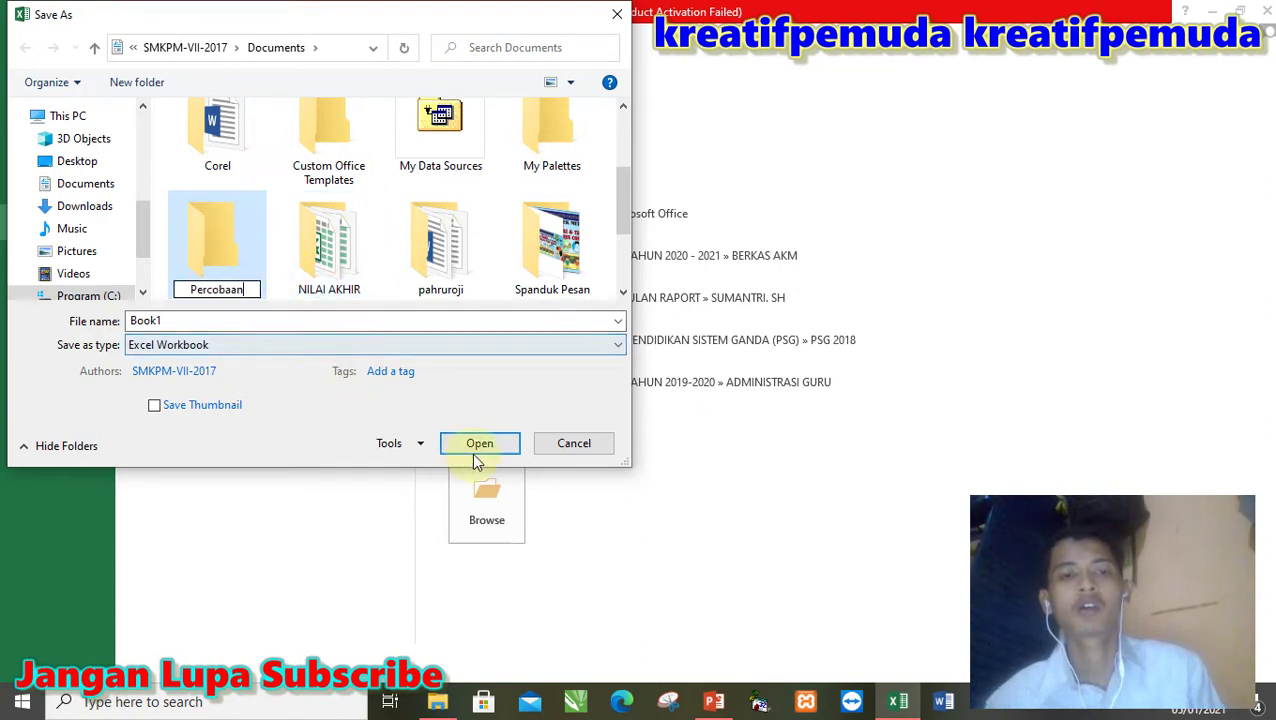
pyautogui.click(479, 446)
pyautogui.click(479, 453)
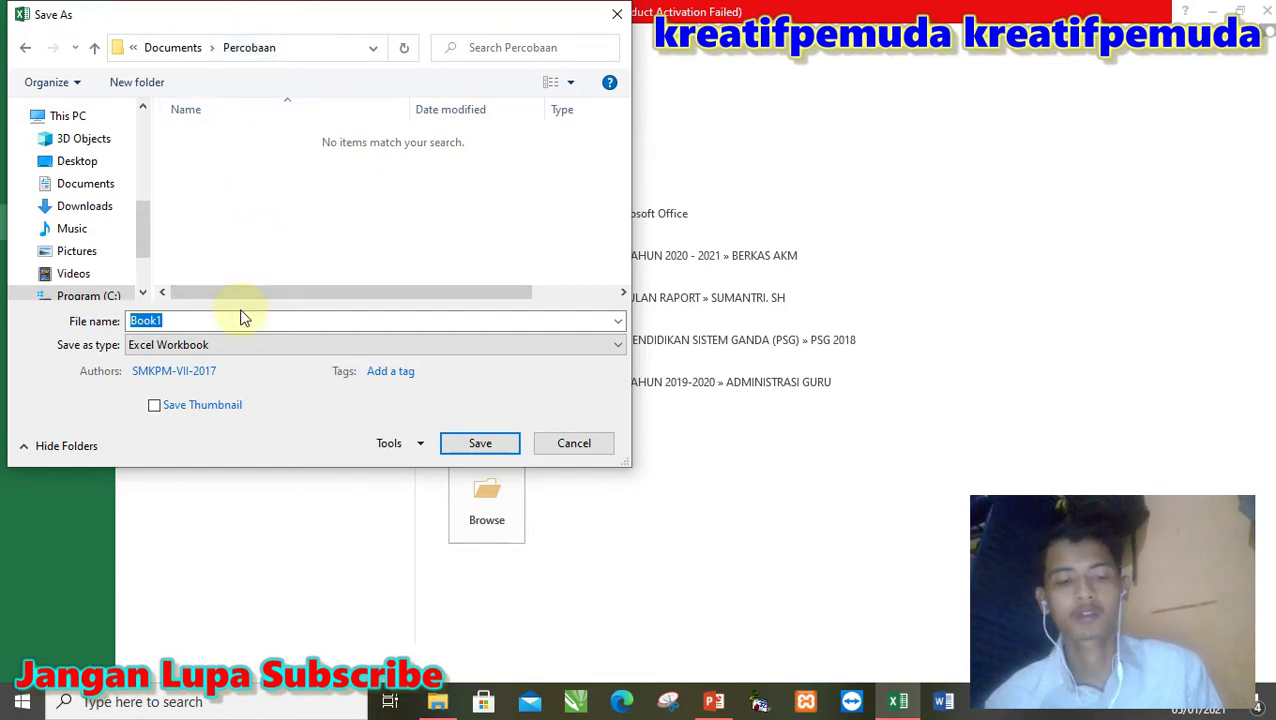
pyautogui.press('Escape')
pyautogui.press('Escape')
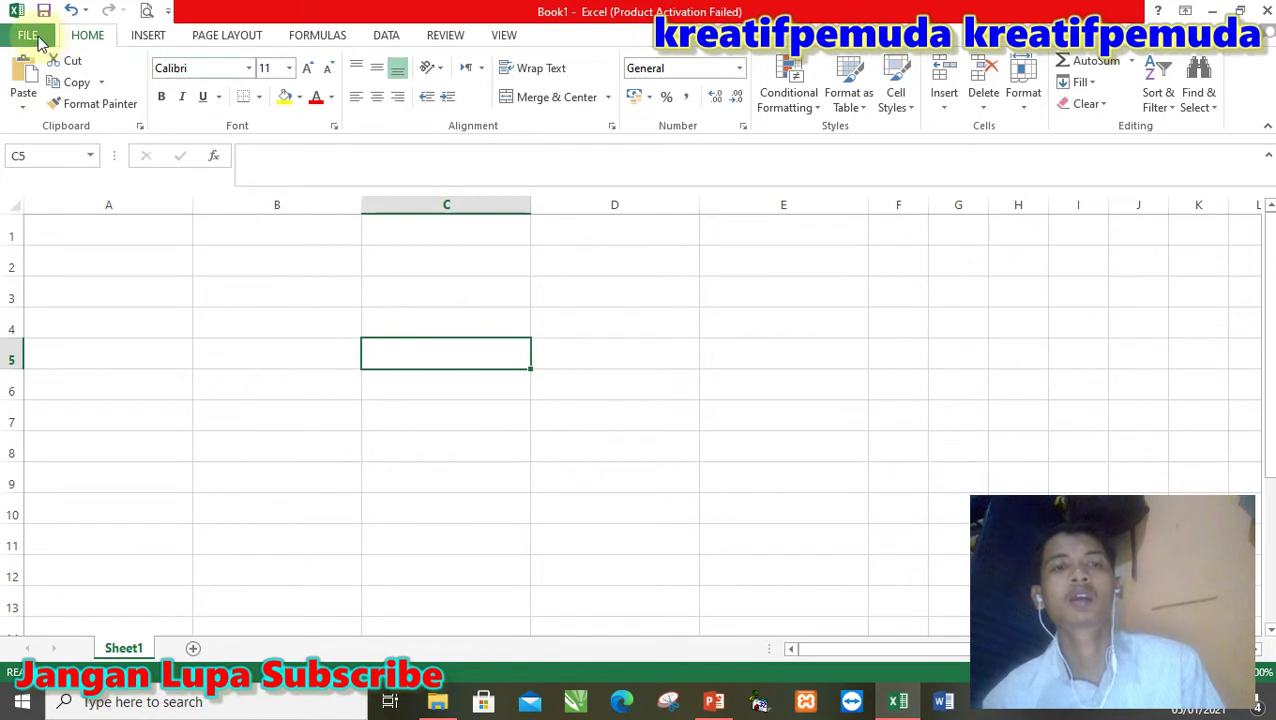
# - Save the workbook a second time as Book2 inside Documents > Percobaan
pyautogui.click(28, 36)
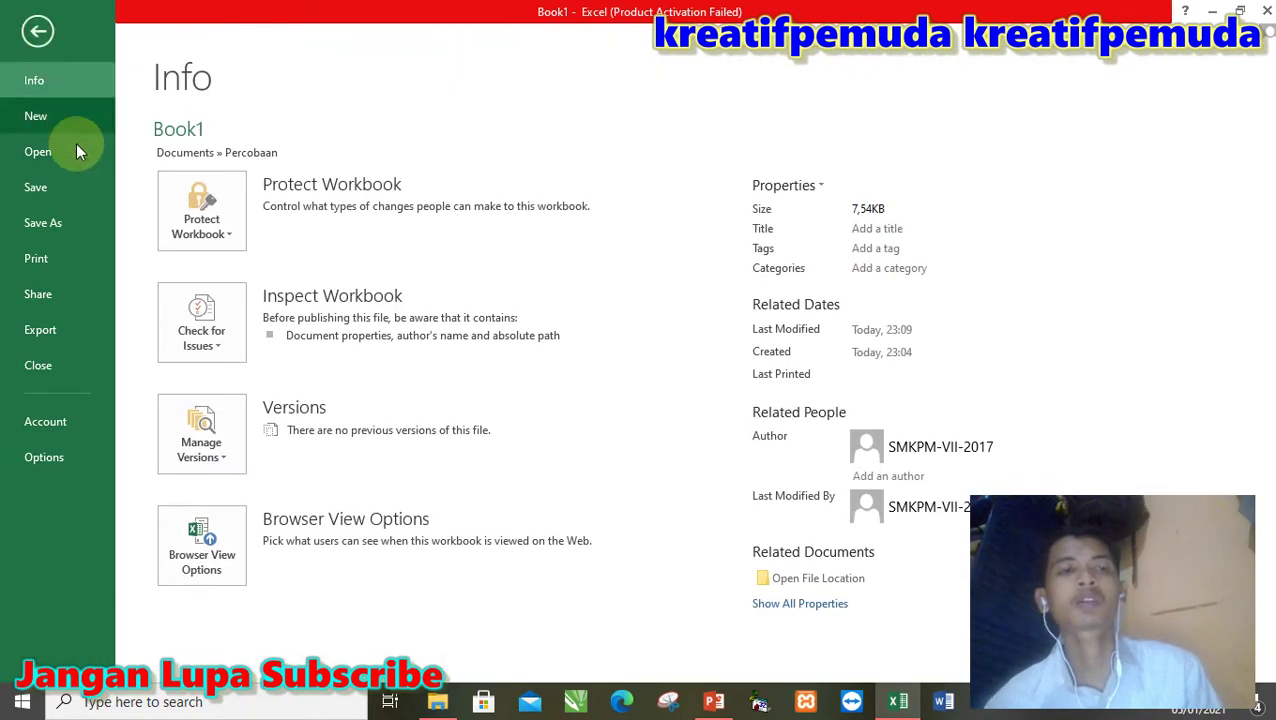
pyautogui.click(45, 222)
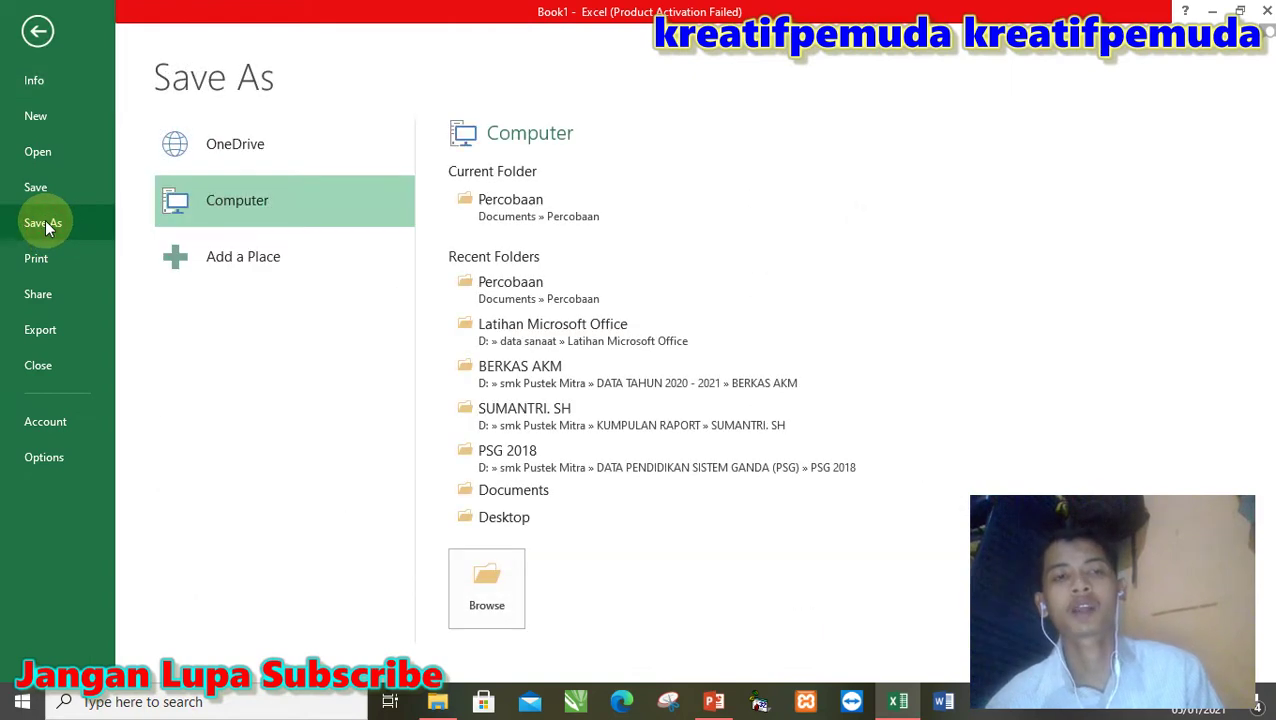
pyautogui.click(518, 493)
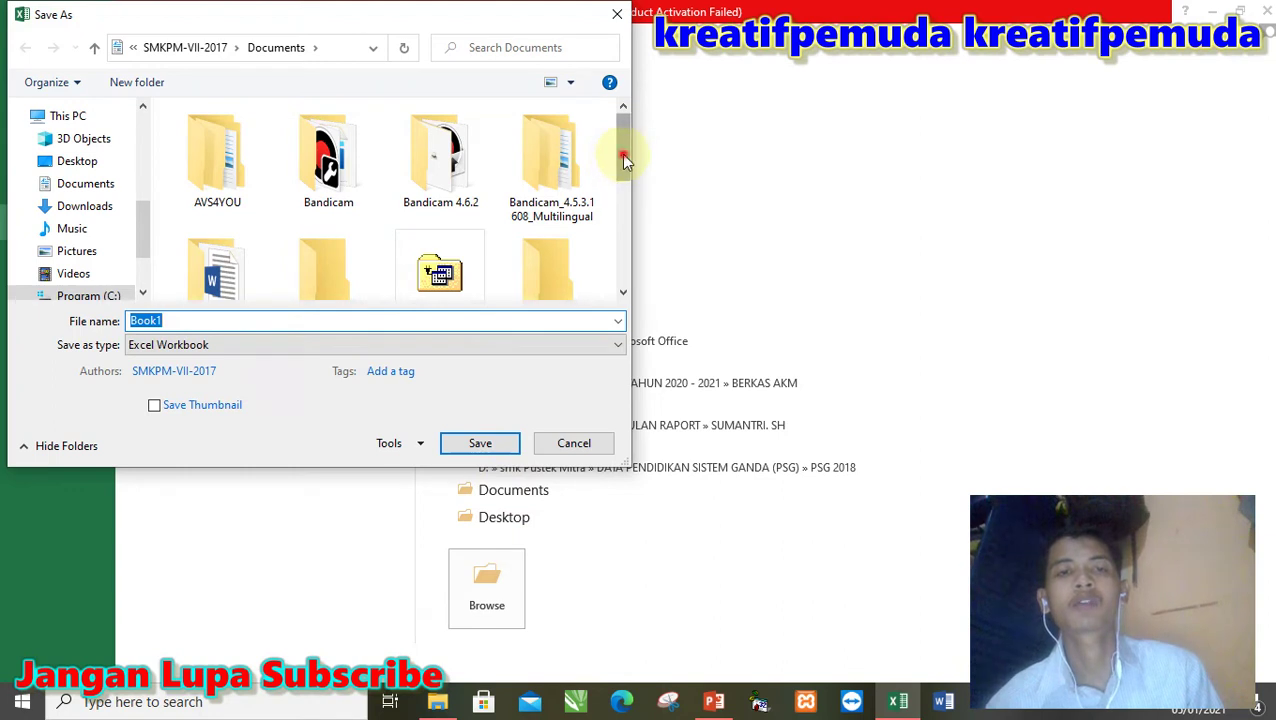
pyautogui.moveTo(621, 154); pyautogui.dragTo(632, 212)
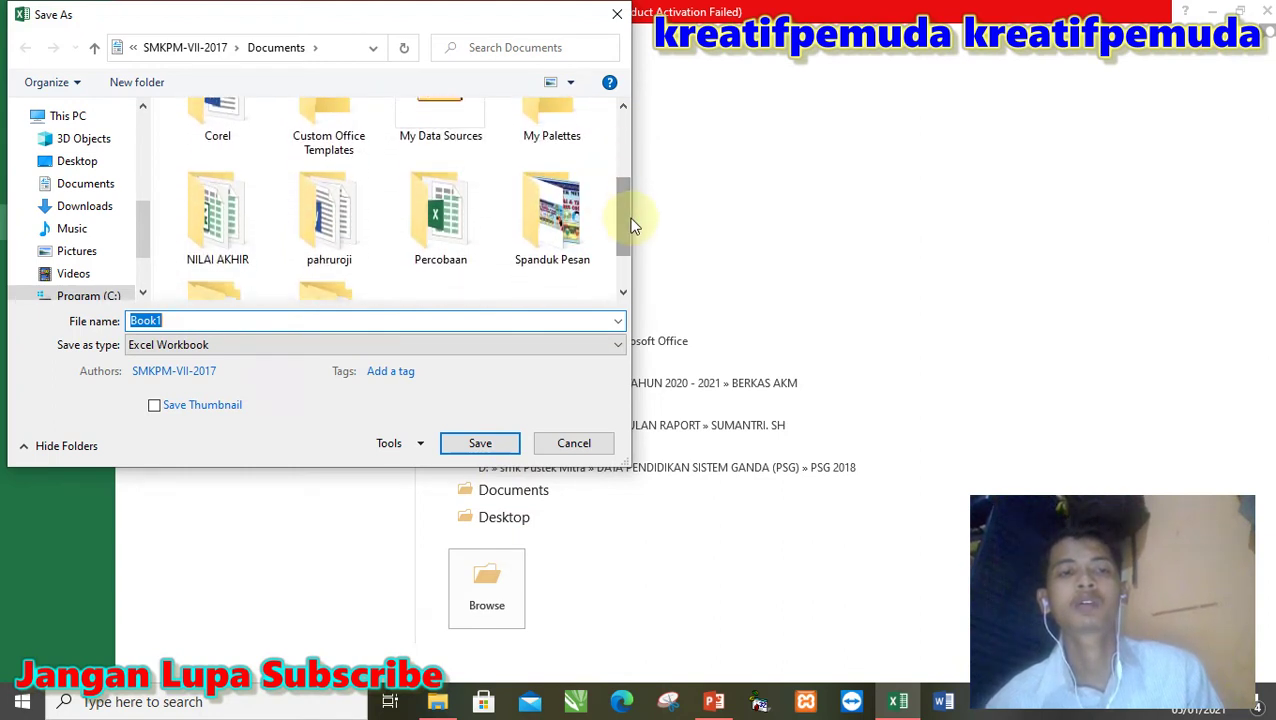
pyautogui.doubleClick(440, 215)
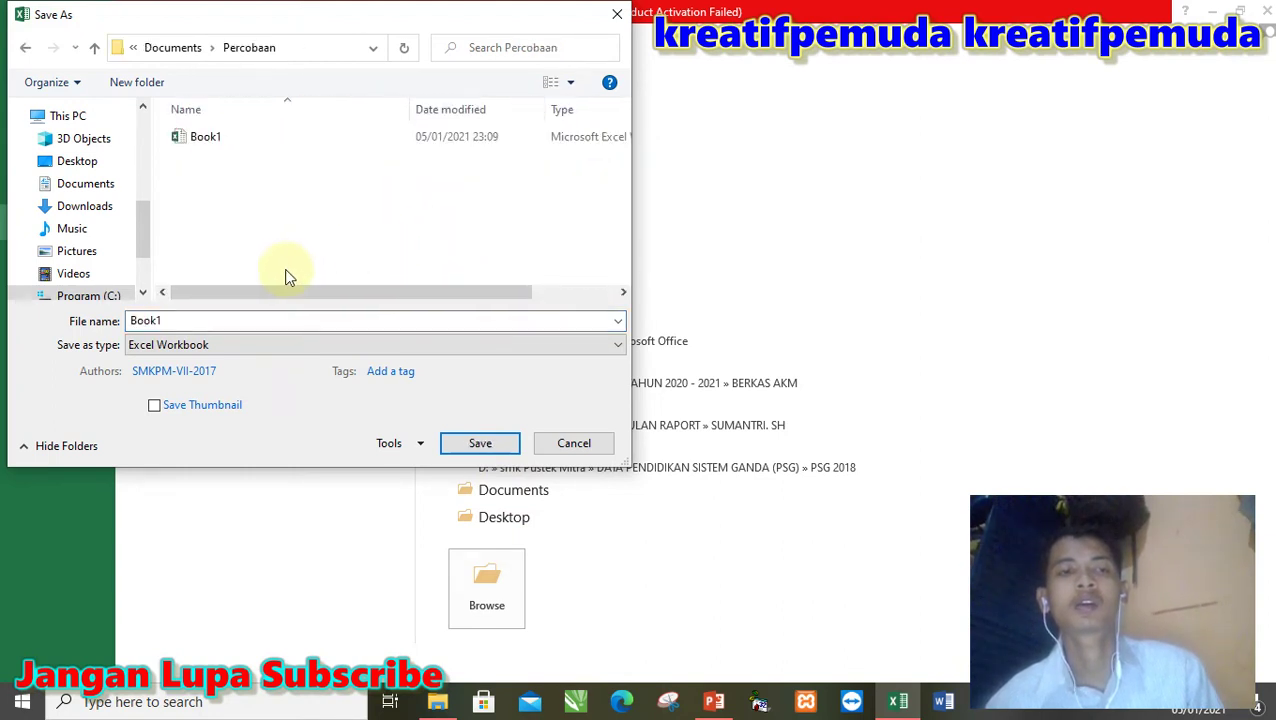
pyautogui.doubleClick(234, 316)
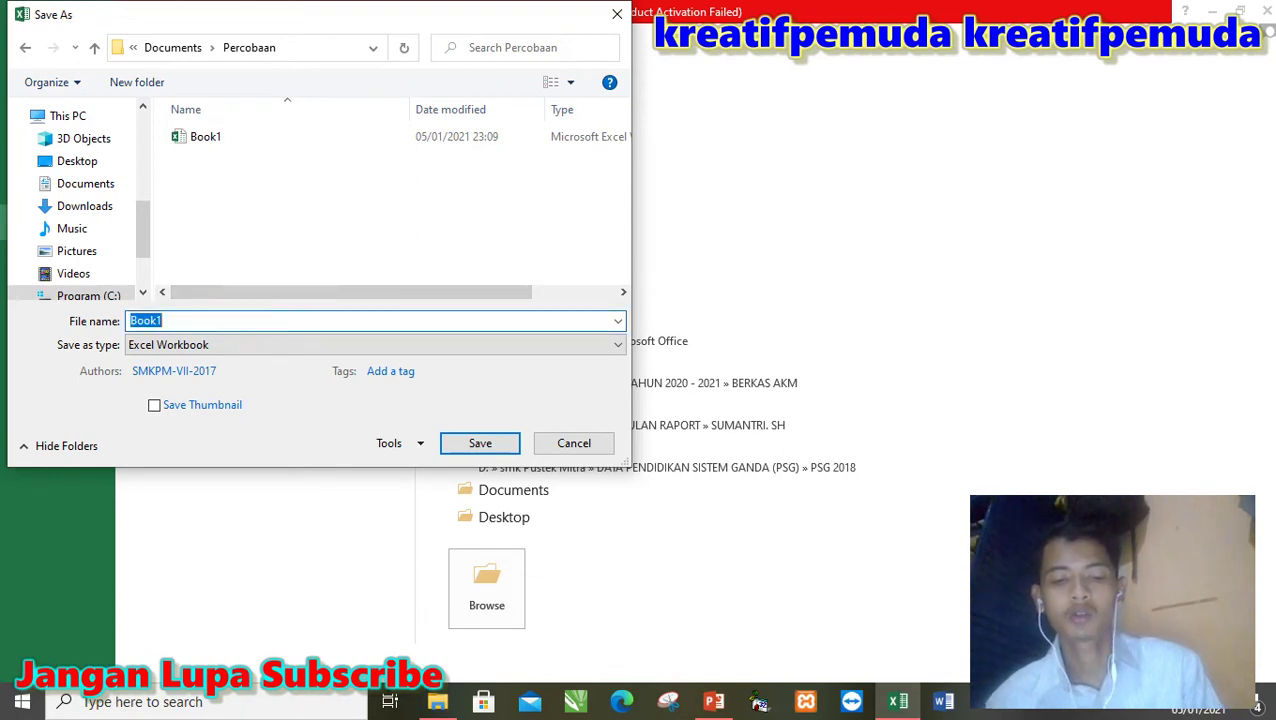
pyautogui.write('Book2')
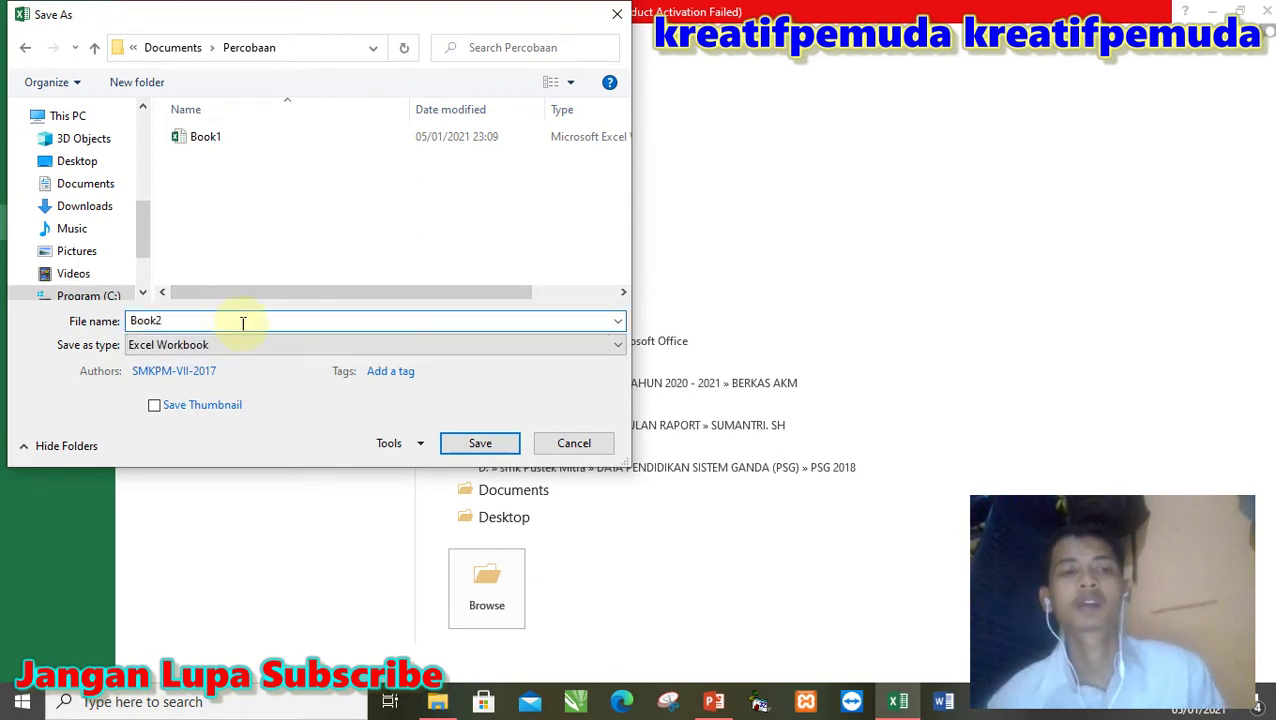
pyautogui.click(493, 443)
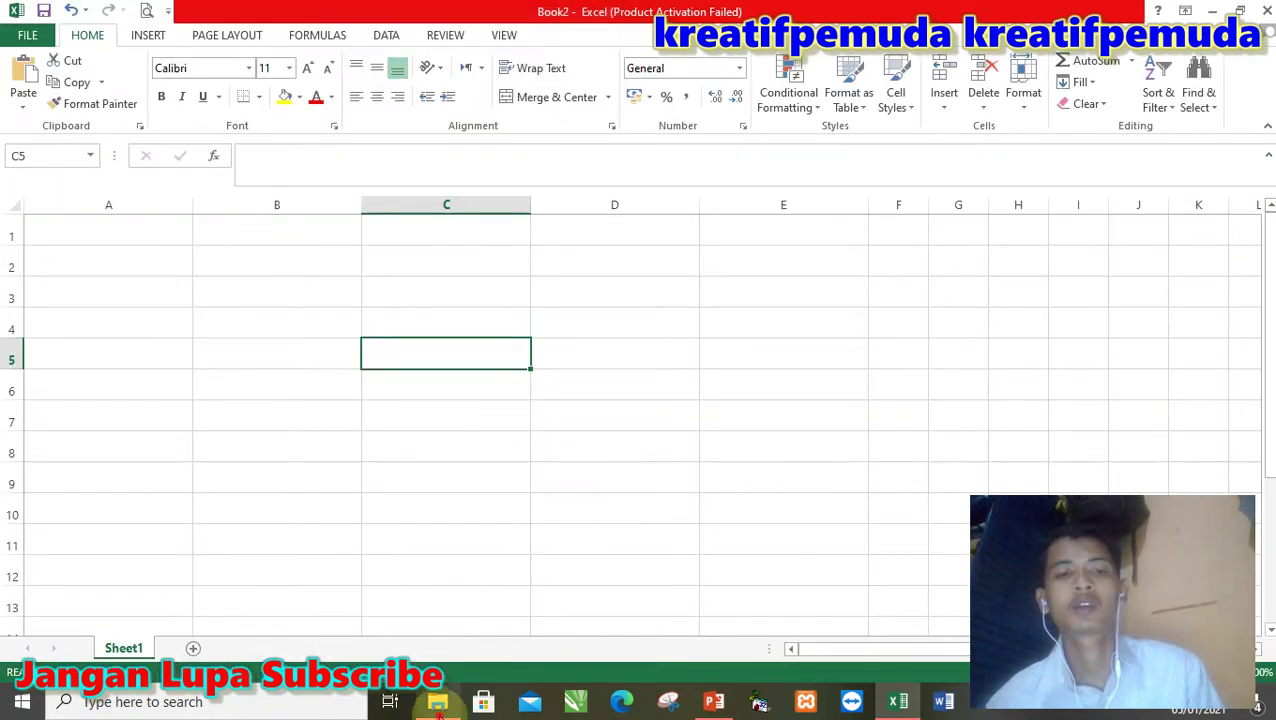
# - Browse to Documents > Percobaan in File Explorer and select Book1
pyautogui.click(438, 705)
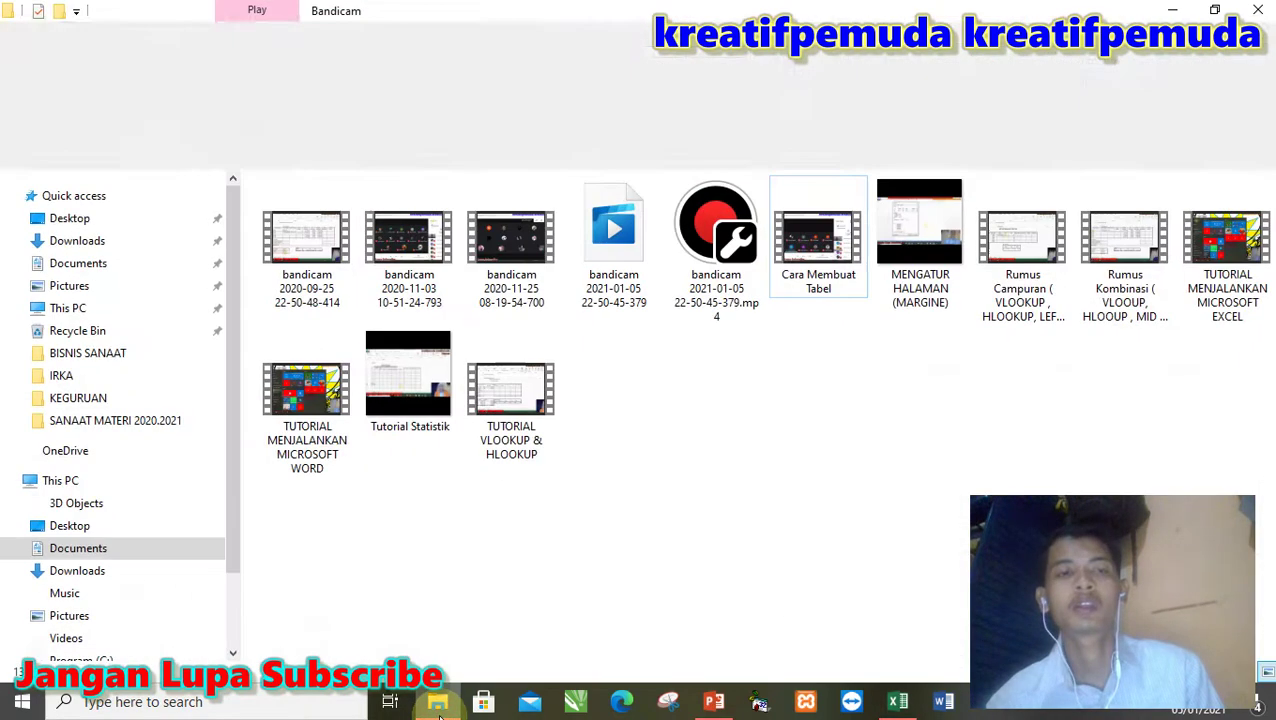
pyautogui.click(79, 262)
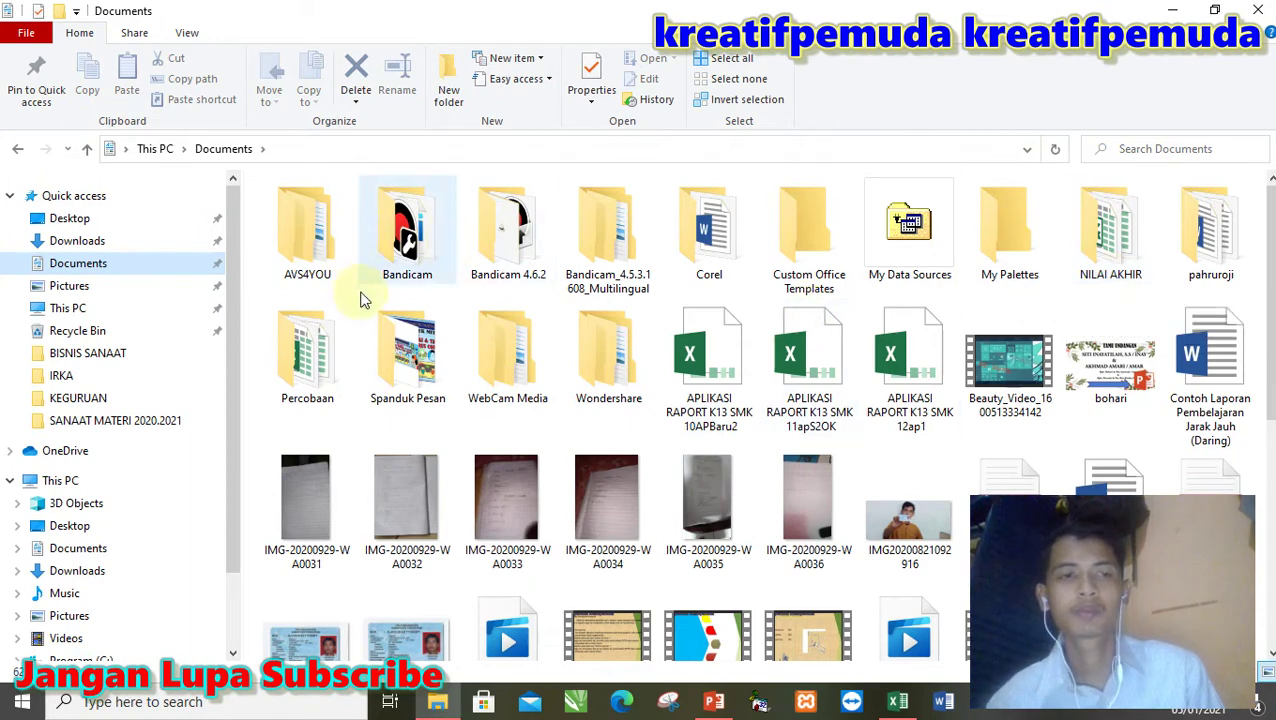
pyautogui.doubleClick(321, 353)
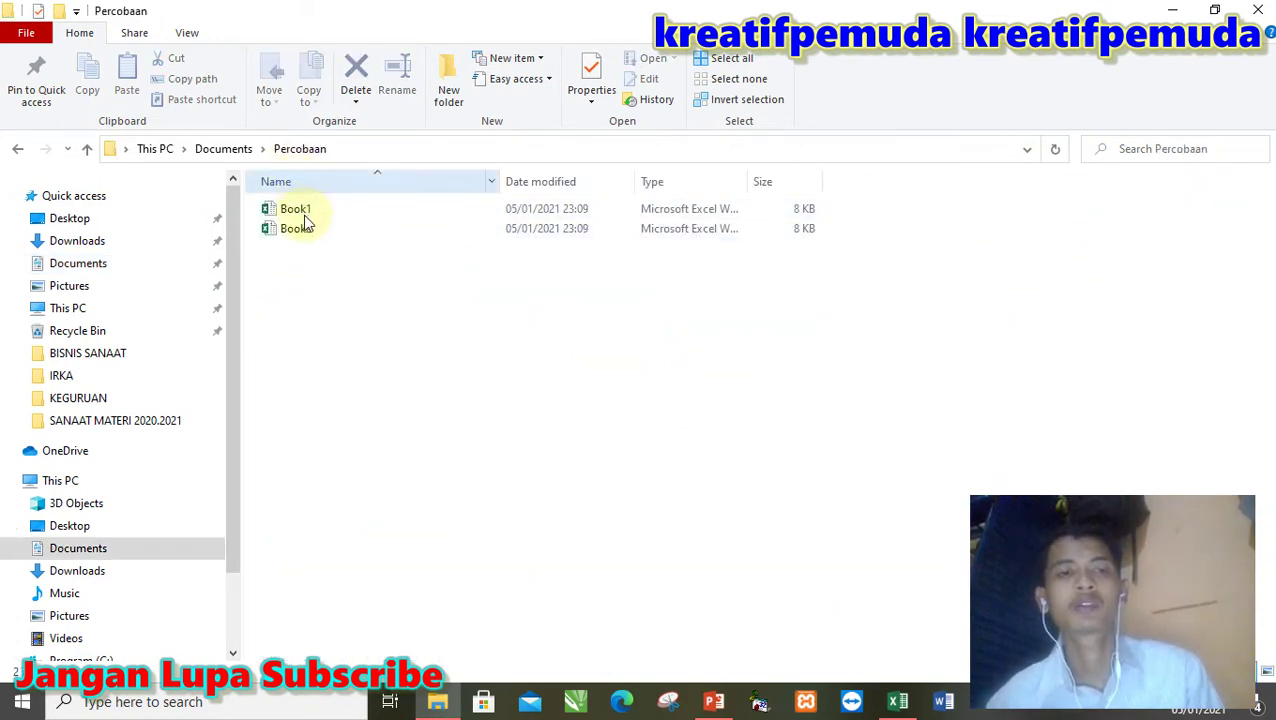
pyautogui.moveTo(301, 218)
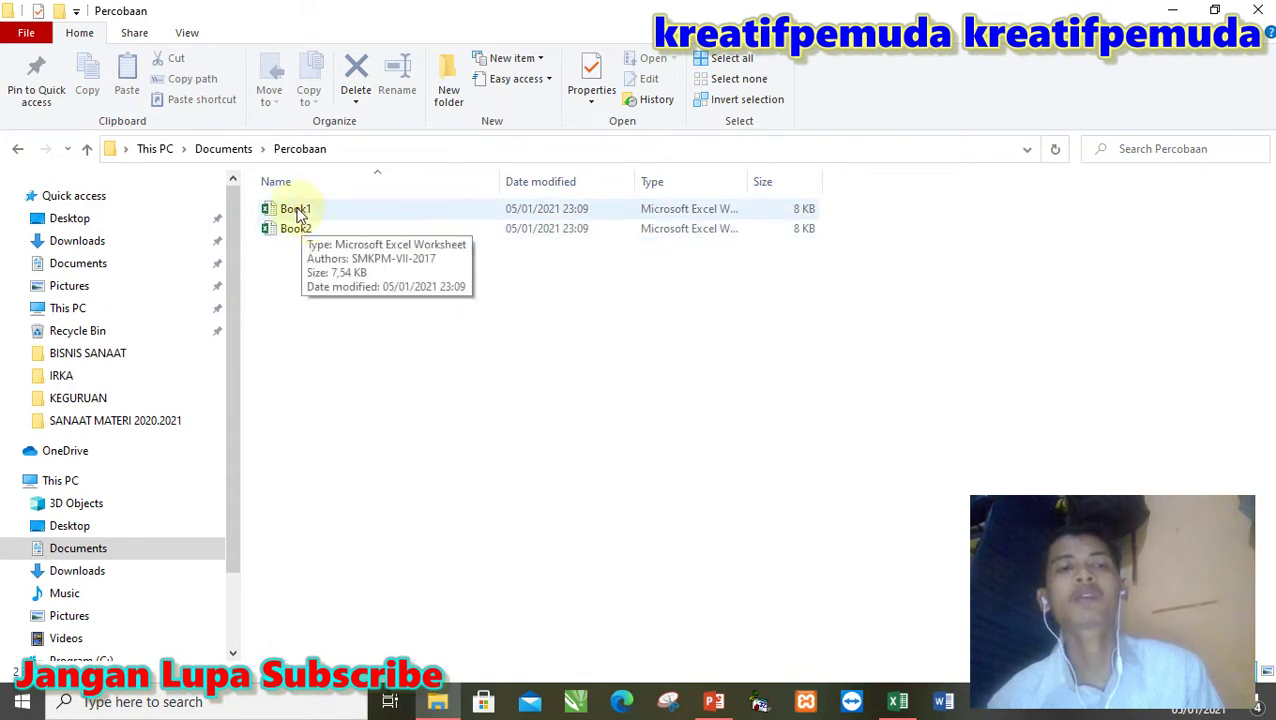
pyautogui.click(297, 211)
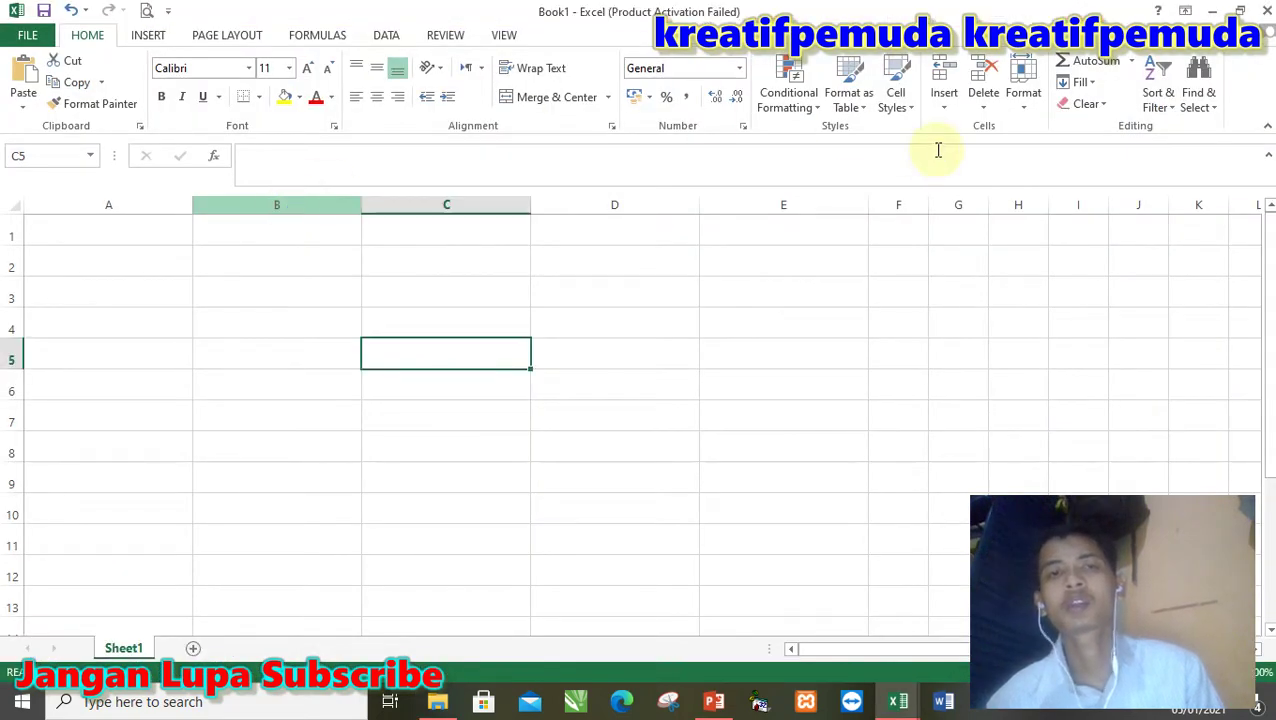
# - Open Book2 from the Percobaan folder, then close its Excel window
pyautogui.click(1267, 10)
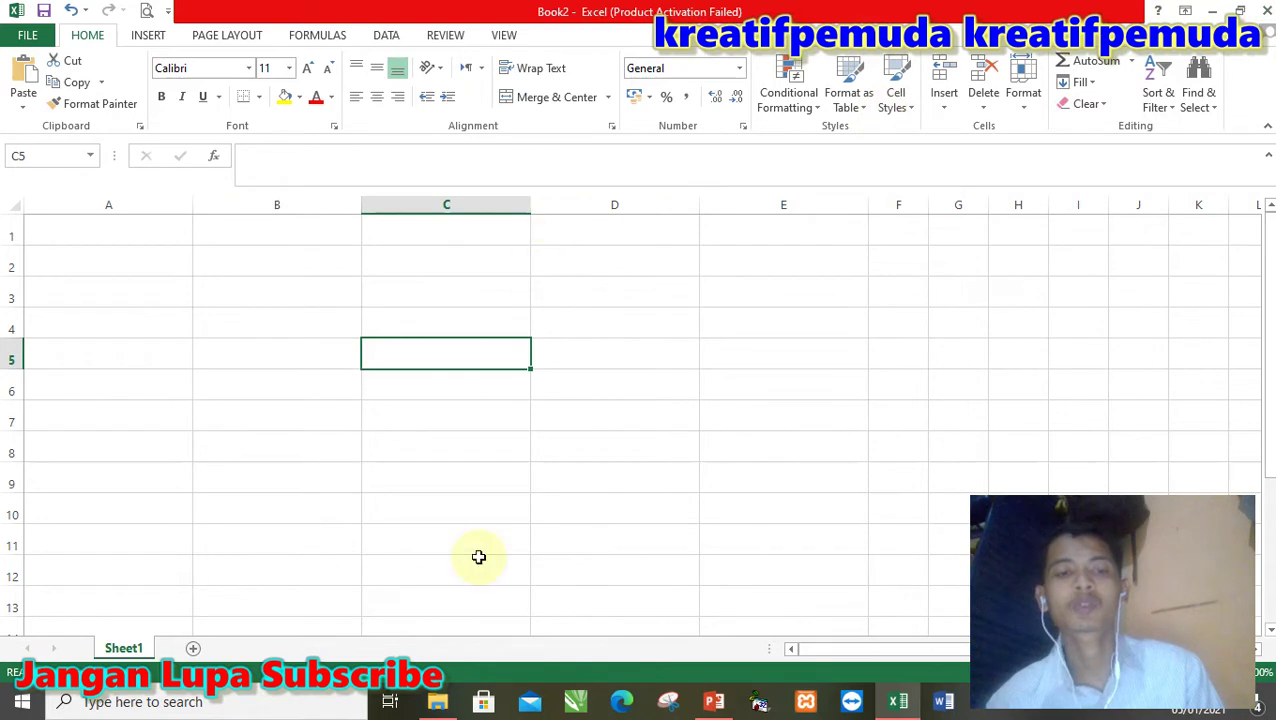
pyautogui.click(441, 701)
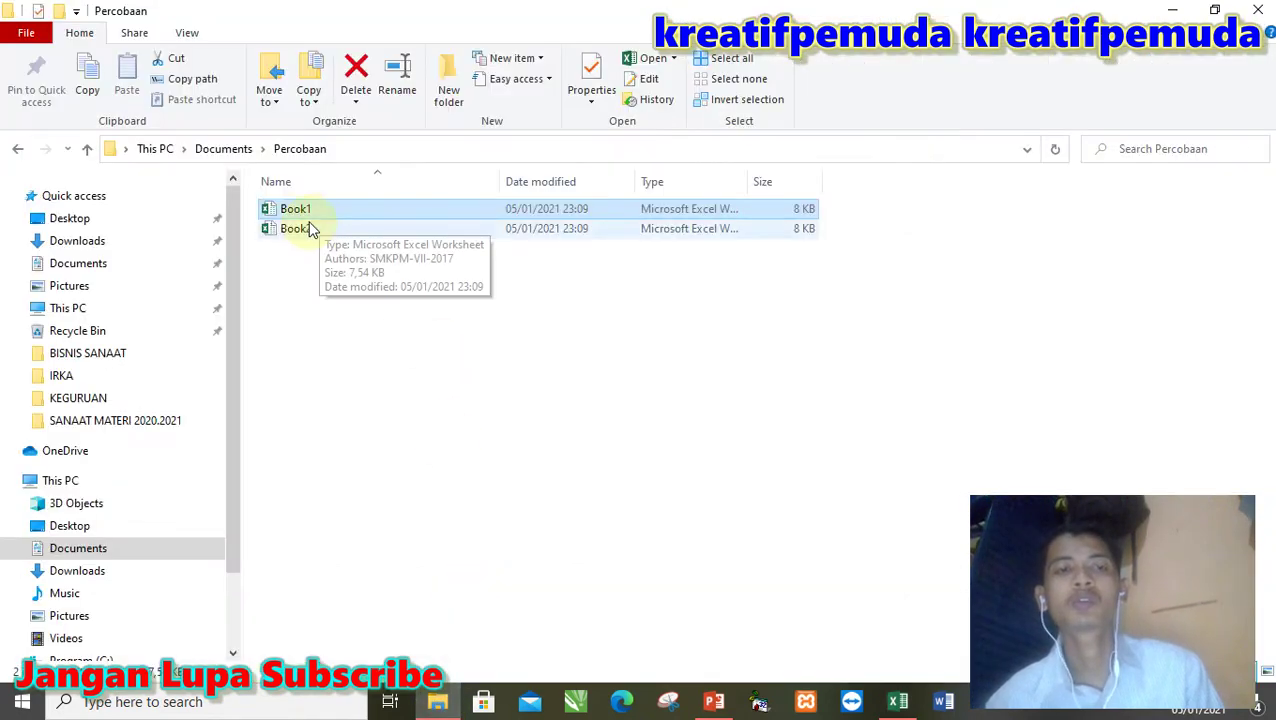
pyautogui.doubleClick(299, 228)
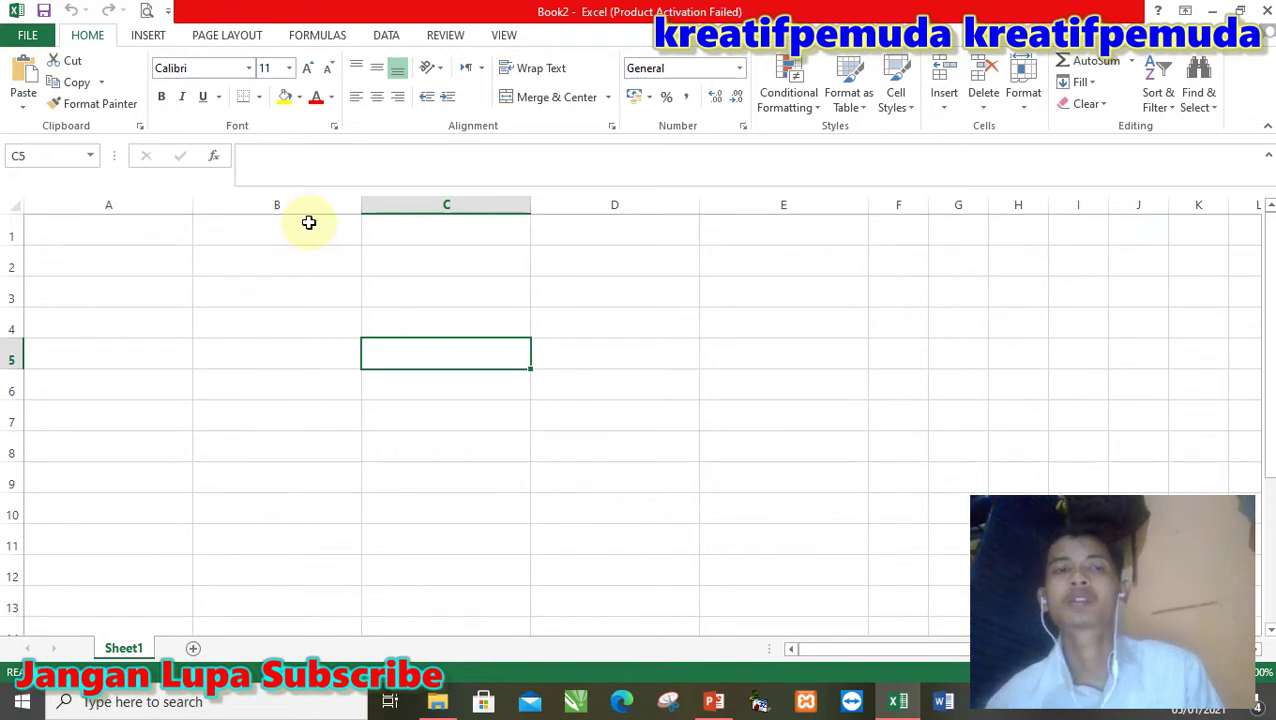
pyautogui.click(1262, 11)
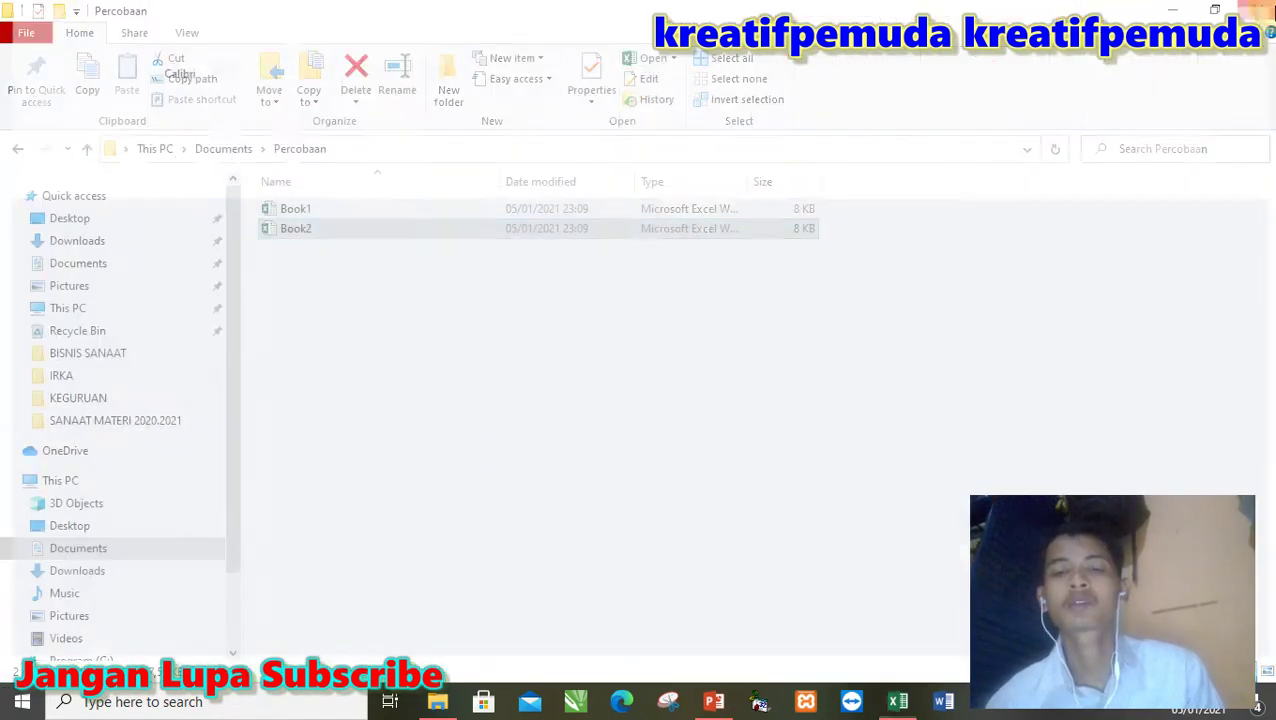
# - Return to PowerPoint and scroll to slide 10's arithmetic operator table
pyautogui.click(716, 703)
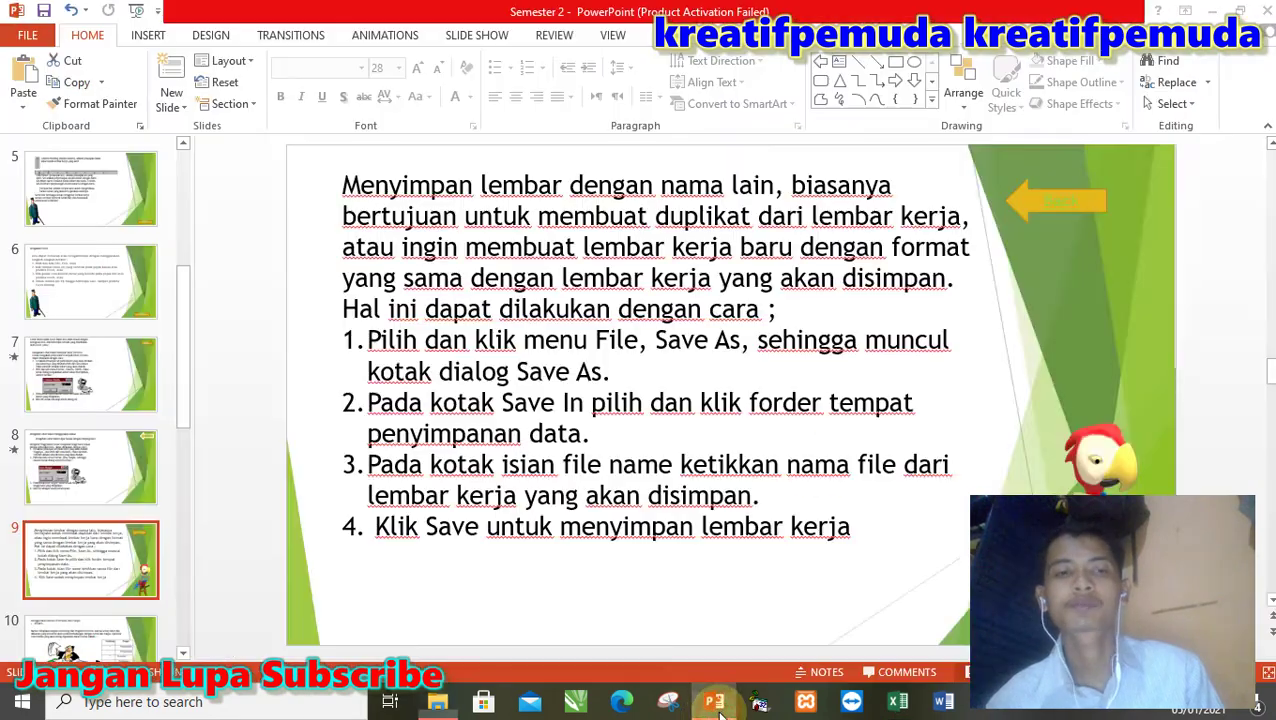
pyautogui.scroll(-2, 157, 569)
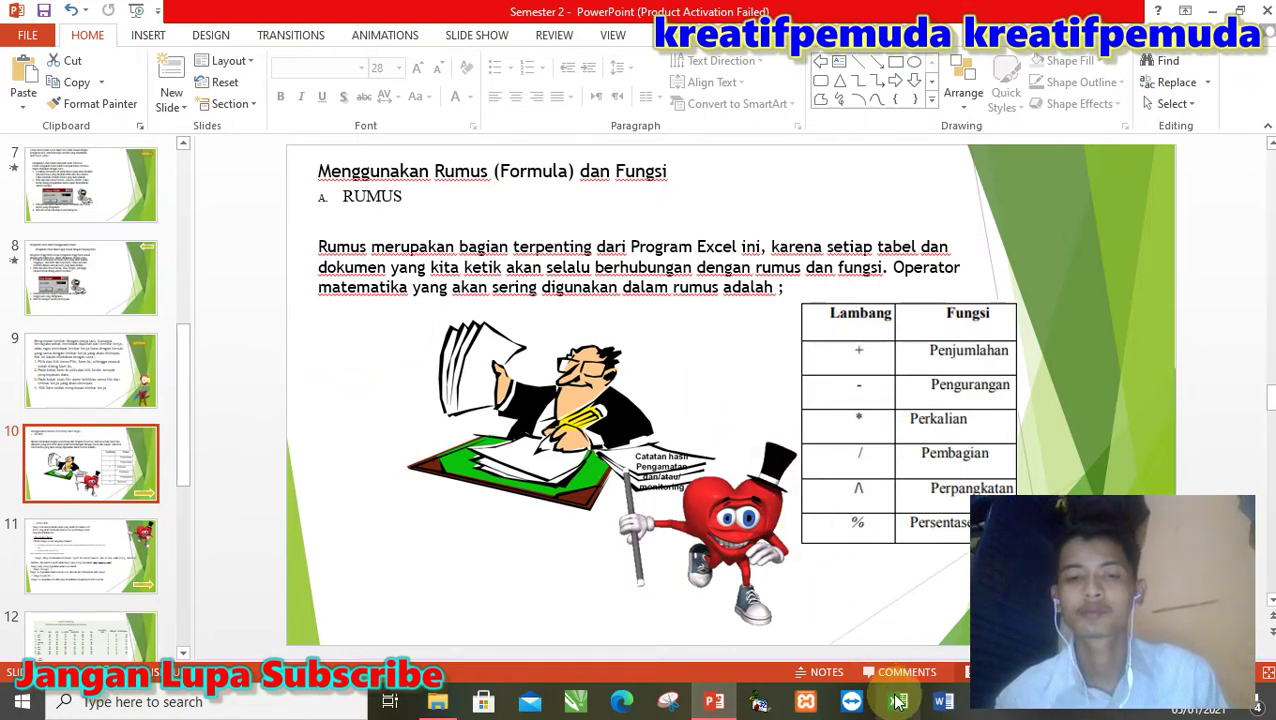
# - Open Book1 from the Percobaan folder and close the Office Activation Wizard
pyautogui.click(436, 701)
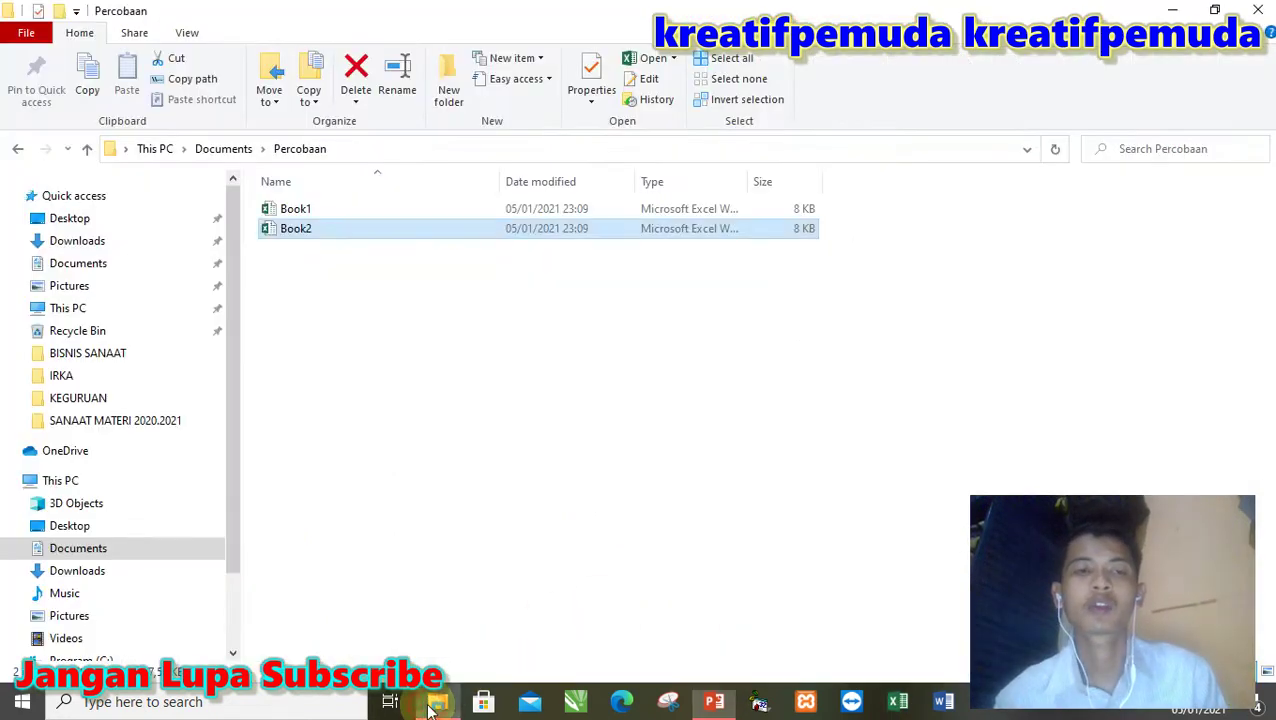
pyautogui.doubleClick(295, 209)
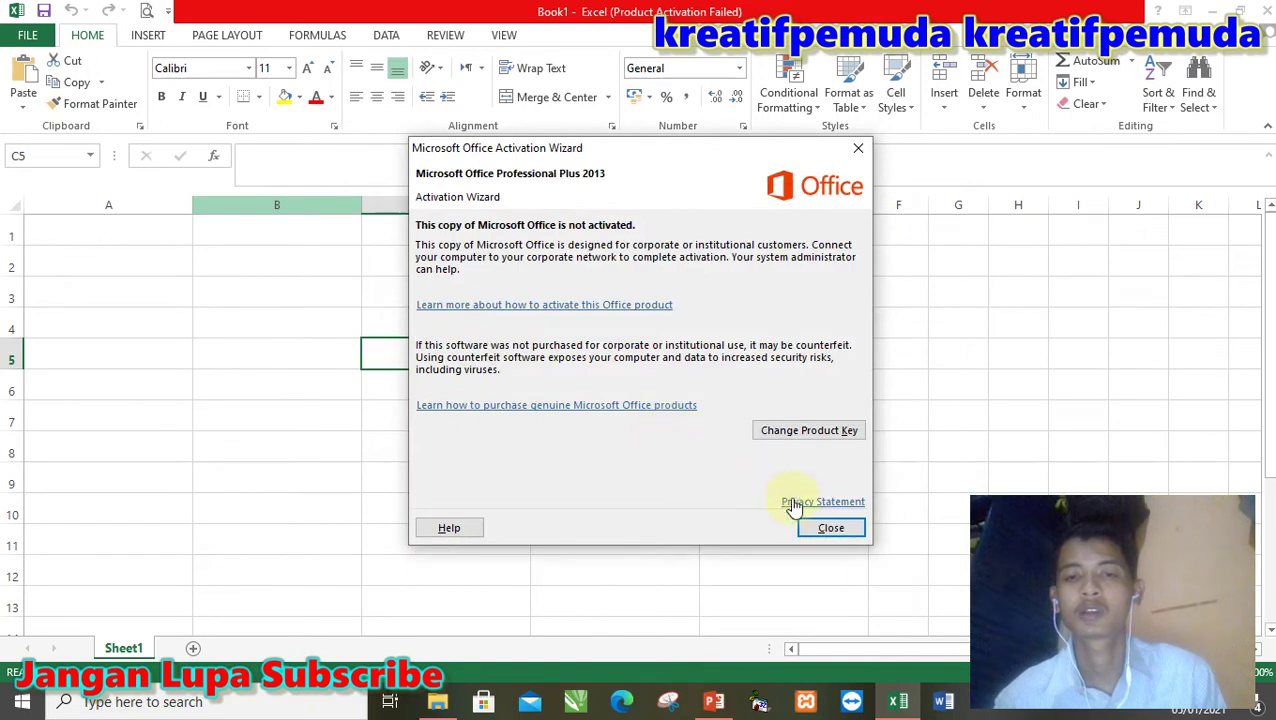
pyautogui.click(826, 529)
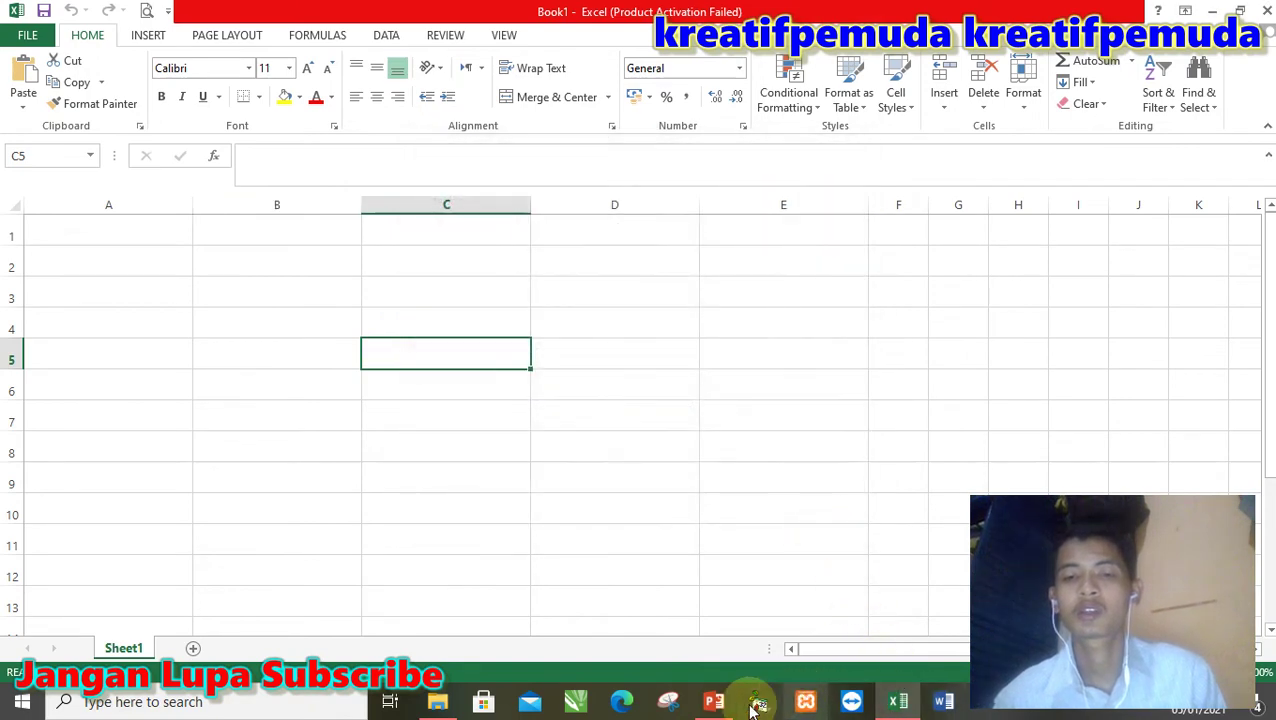
pyautogui.moveTo(726, 698)
pyautogui.moveTo(735, 640)
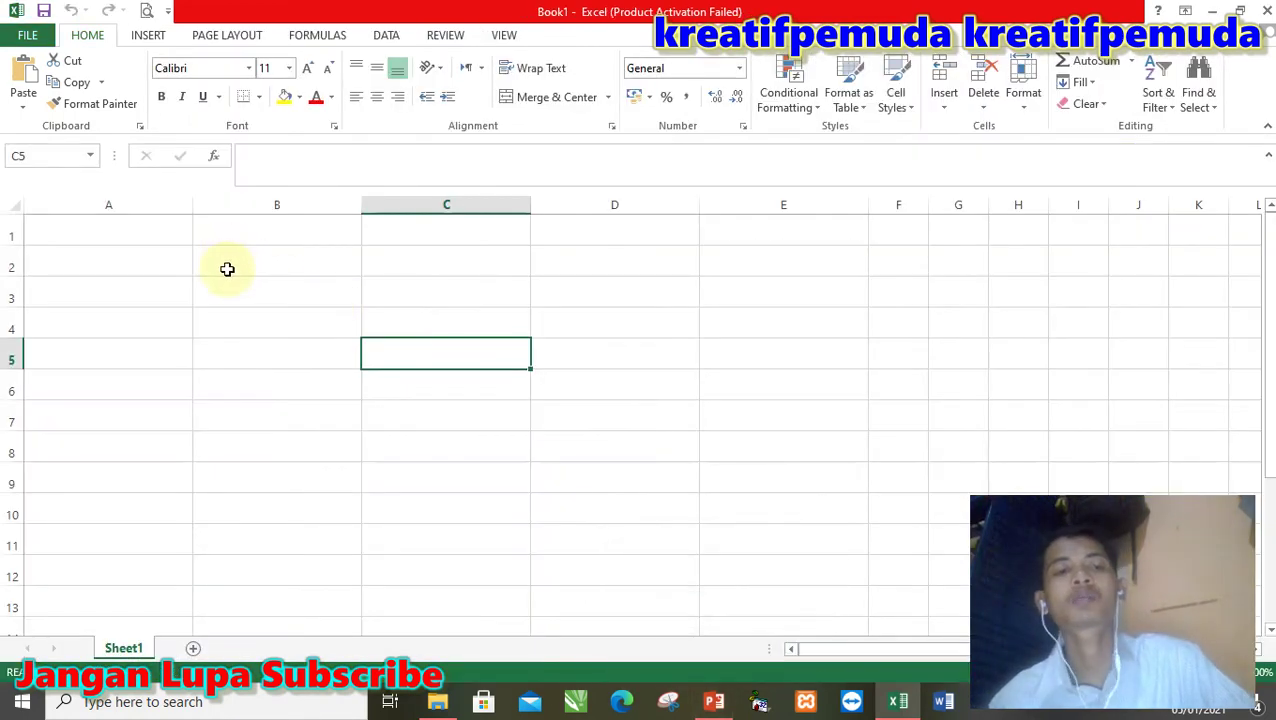
# - Enter =60+60, =70-40 and =90/3 in B2:B4 to get 120, 30 and 30
pyautogui.click(227, 269)
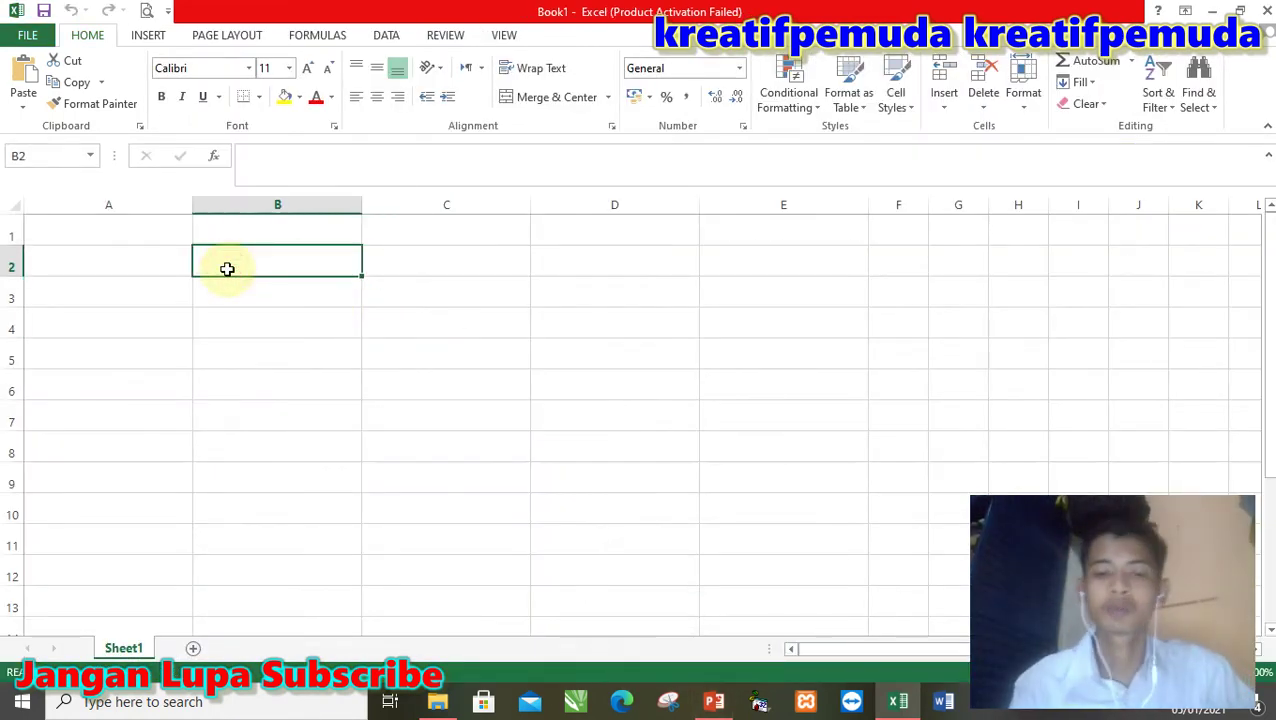
pyautogui.write('=')
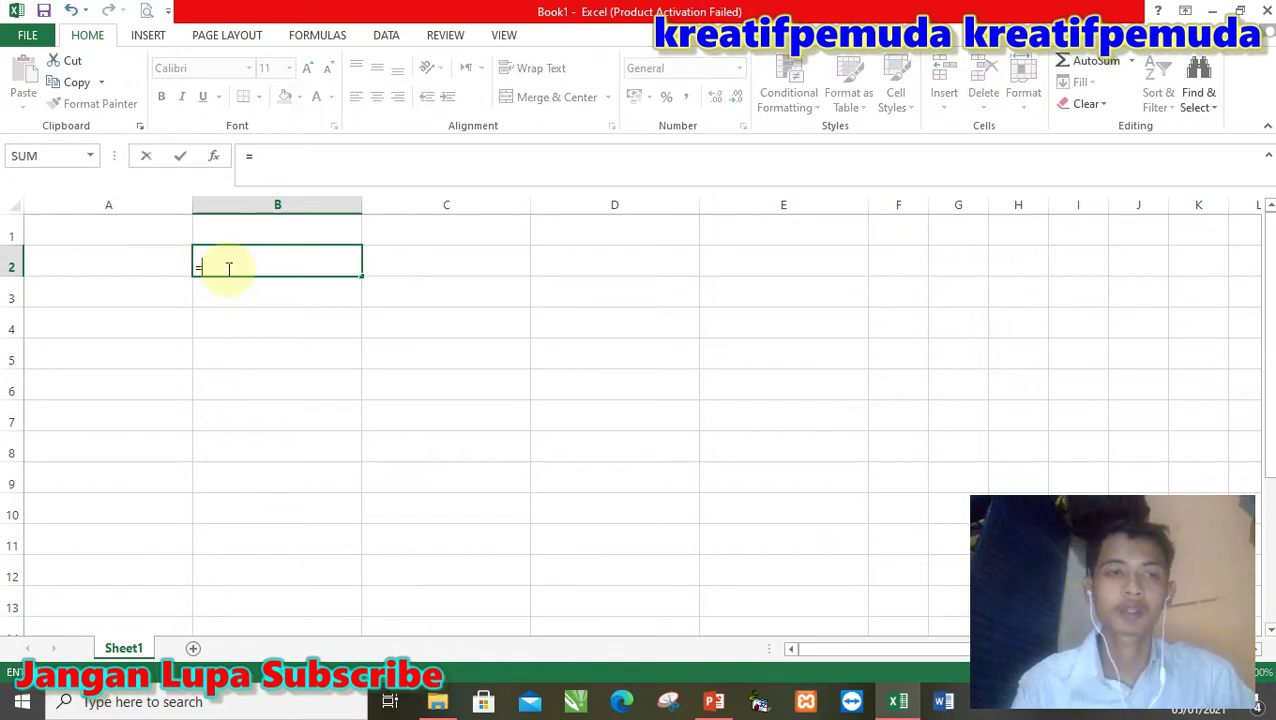
pyautogui.write('60')
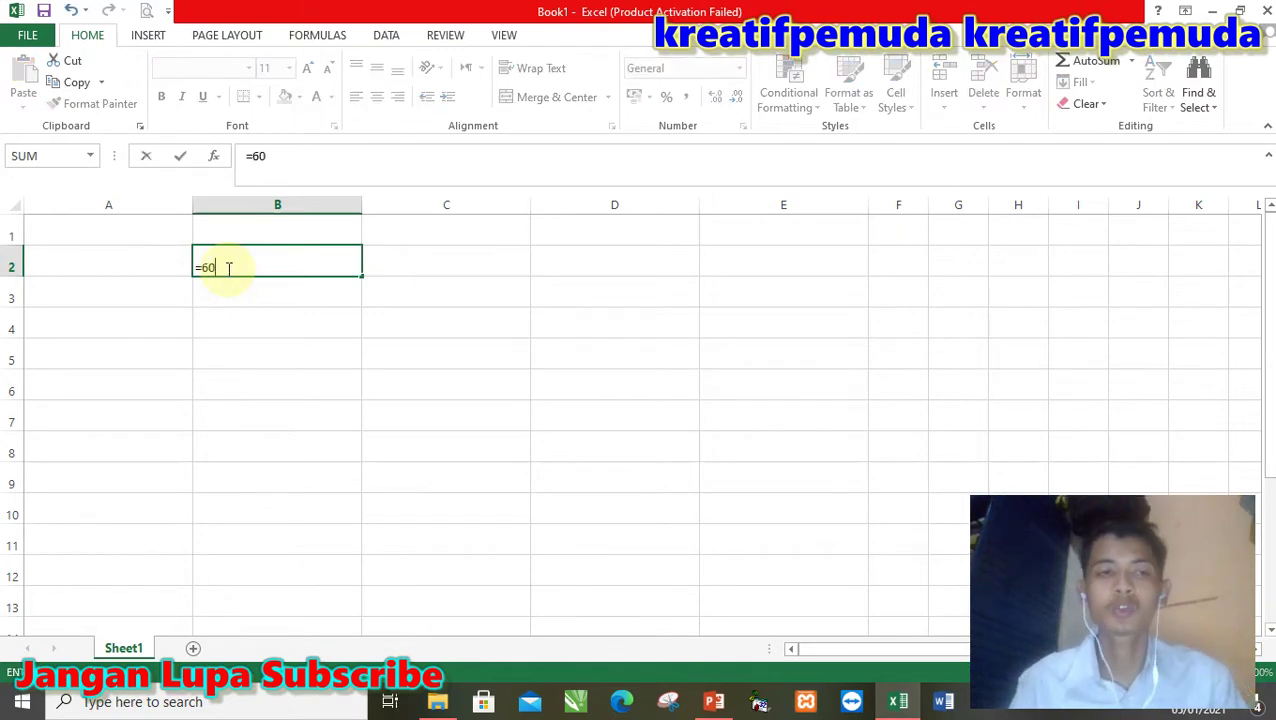
pyautogui.write('+60')
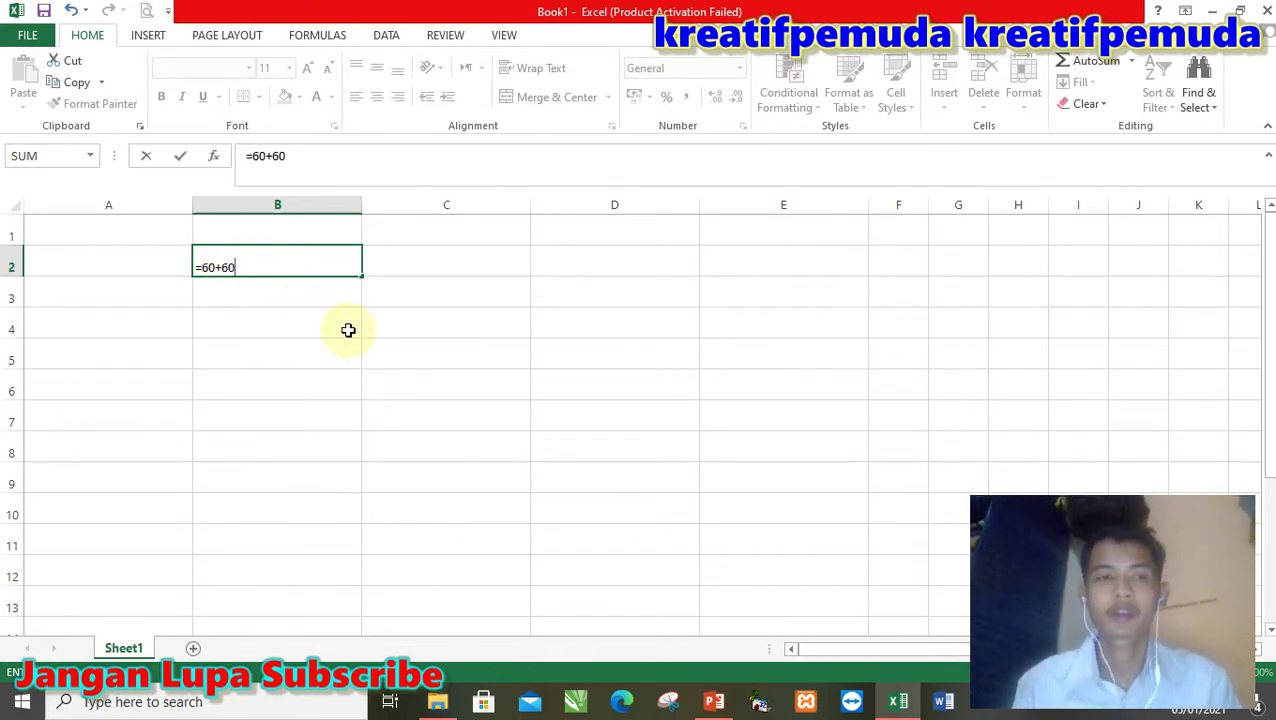
pyautogui.press('Return')
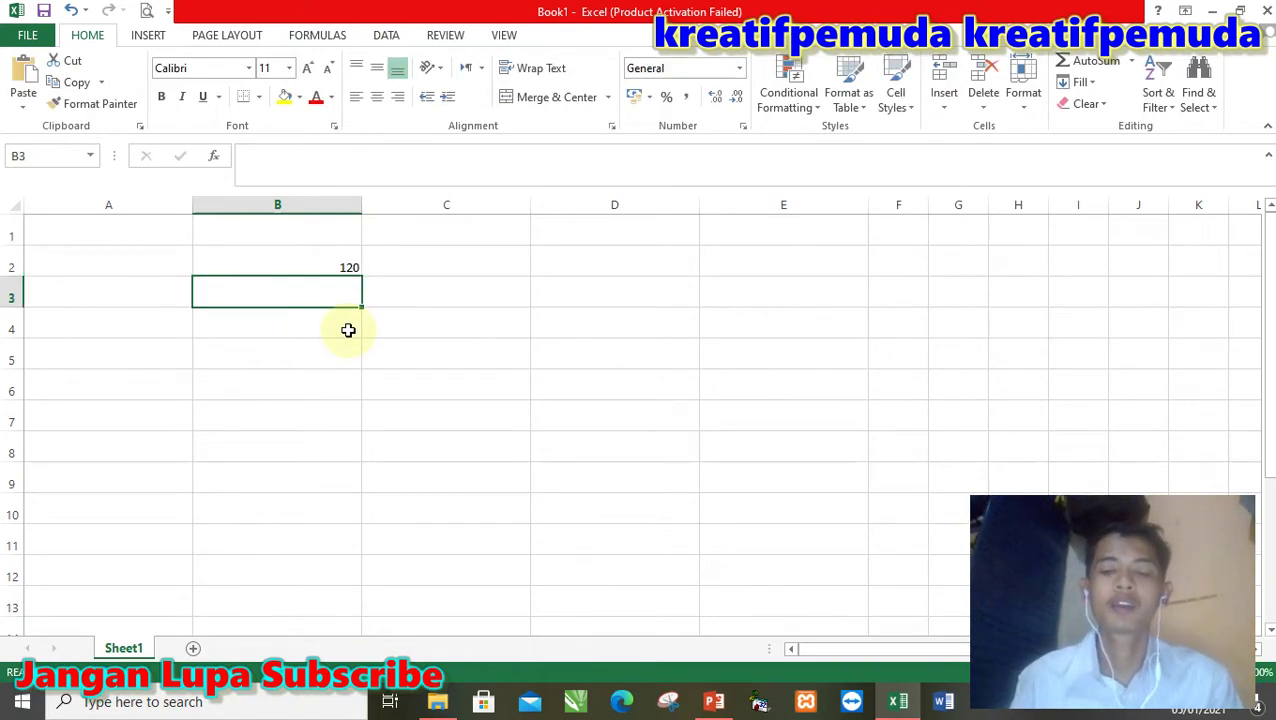
pyautogui.write('=')
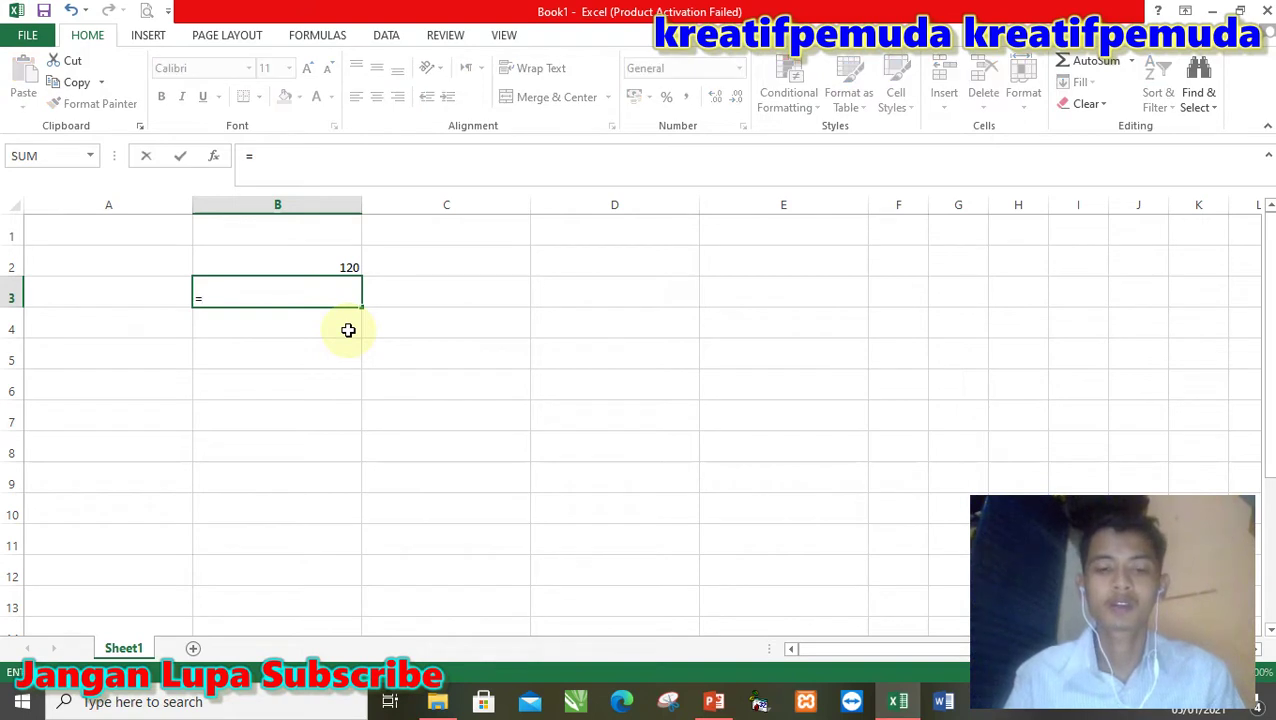
pyautogui.write('70')
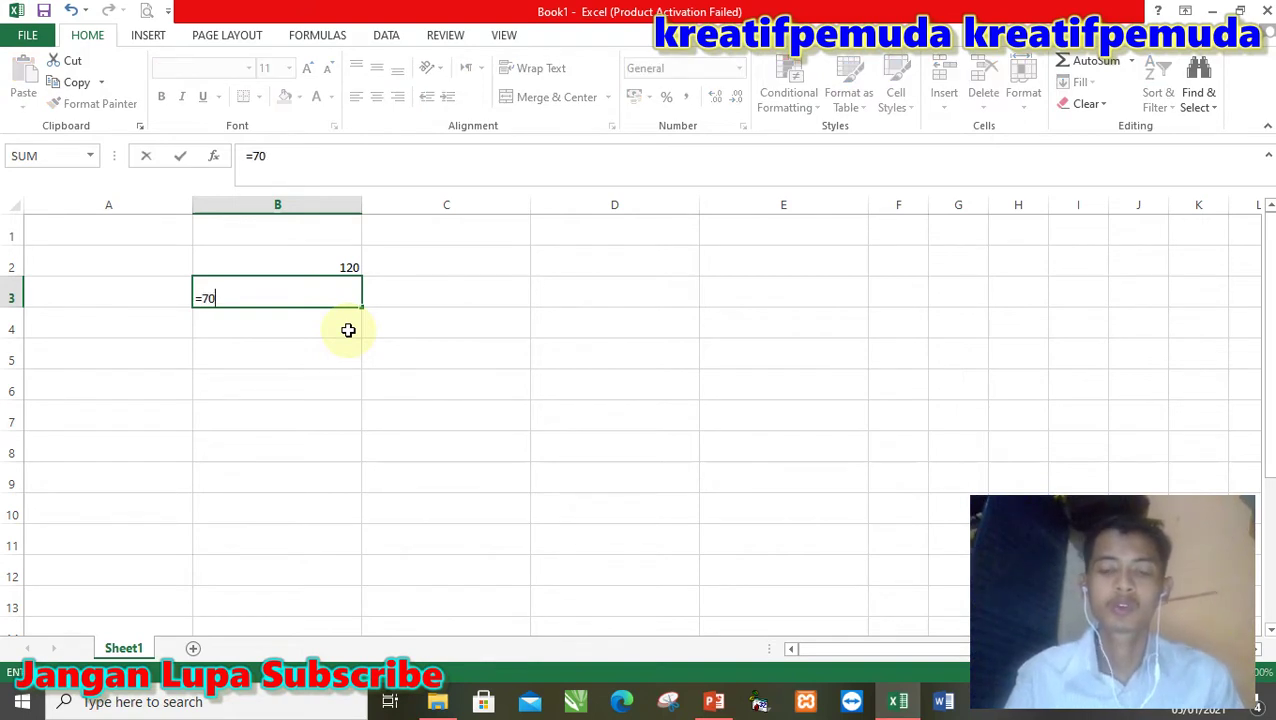
pyautogui.write('-40')
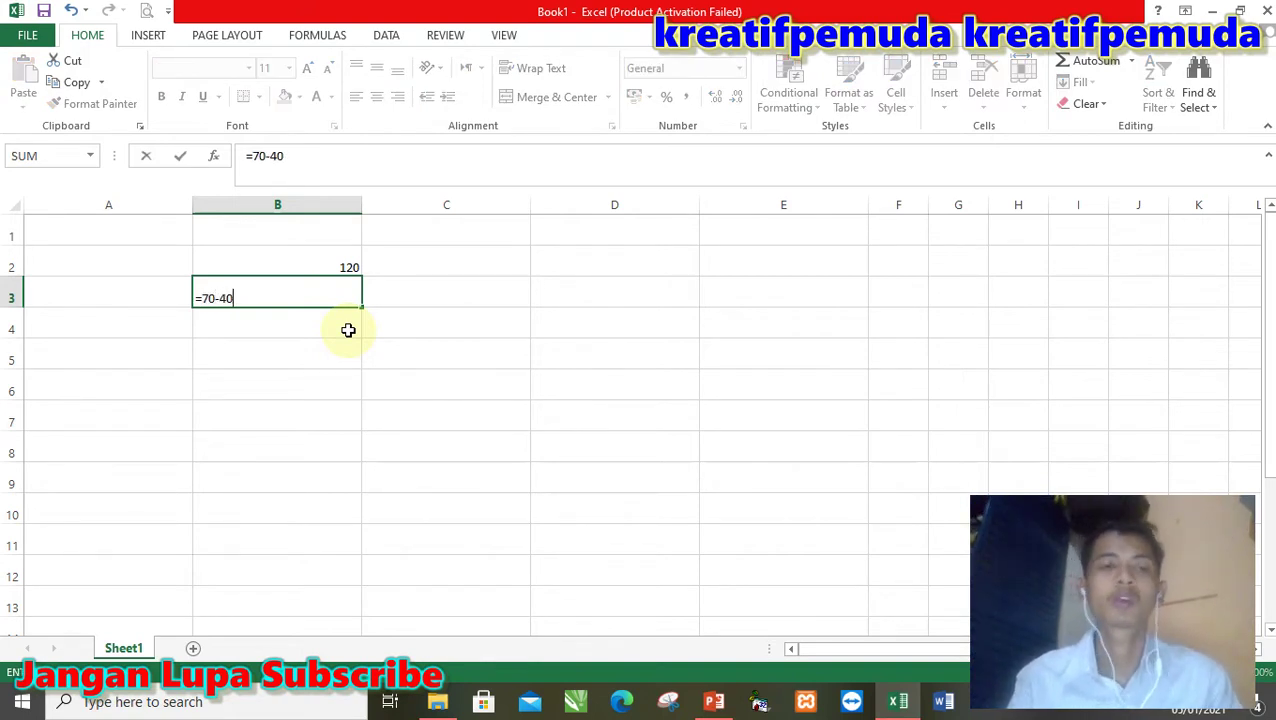
pyautogui.press('Return')
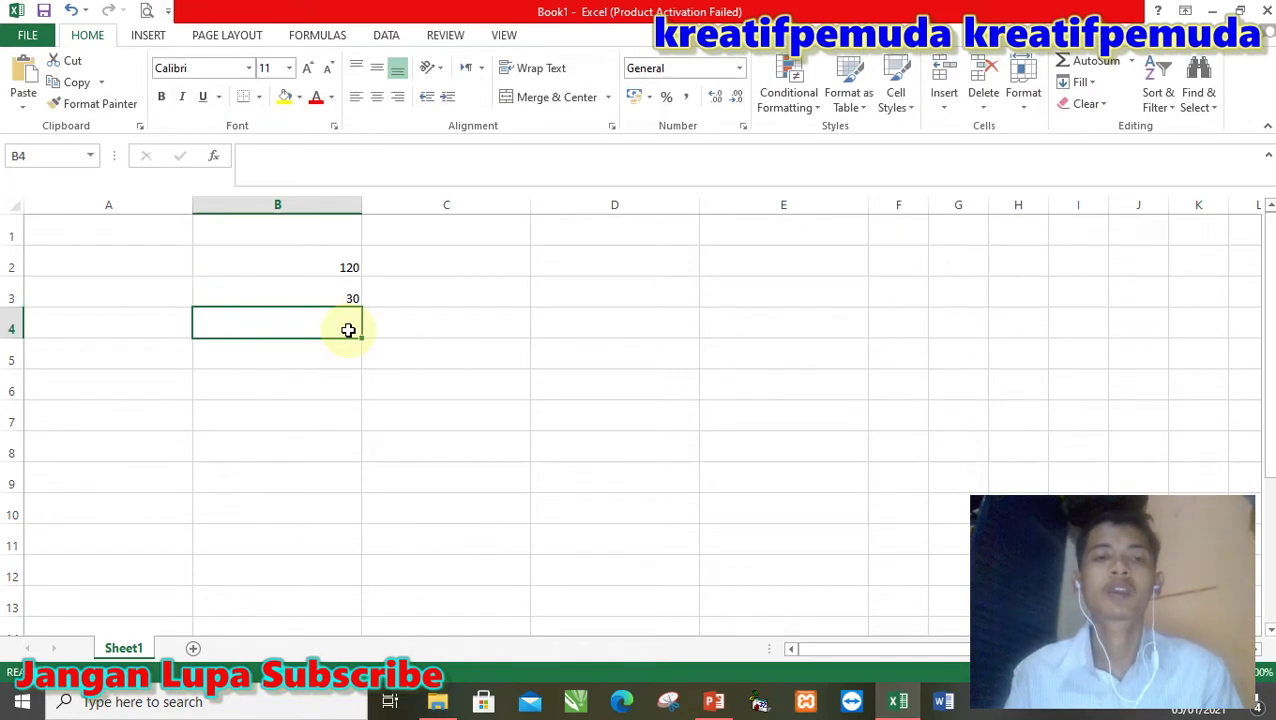
pyautogui.write('=')
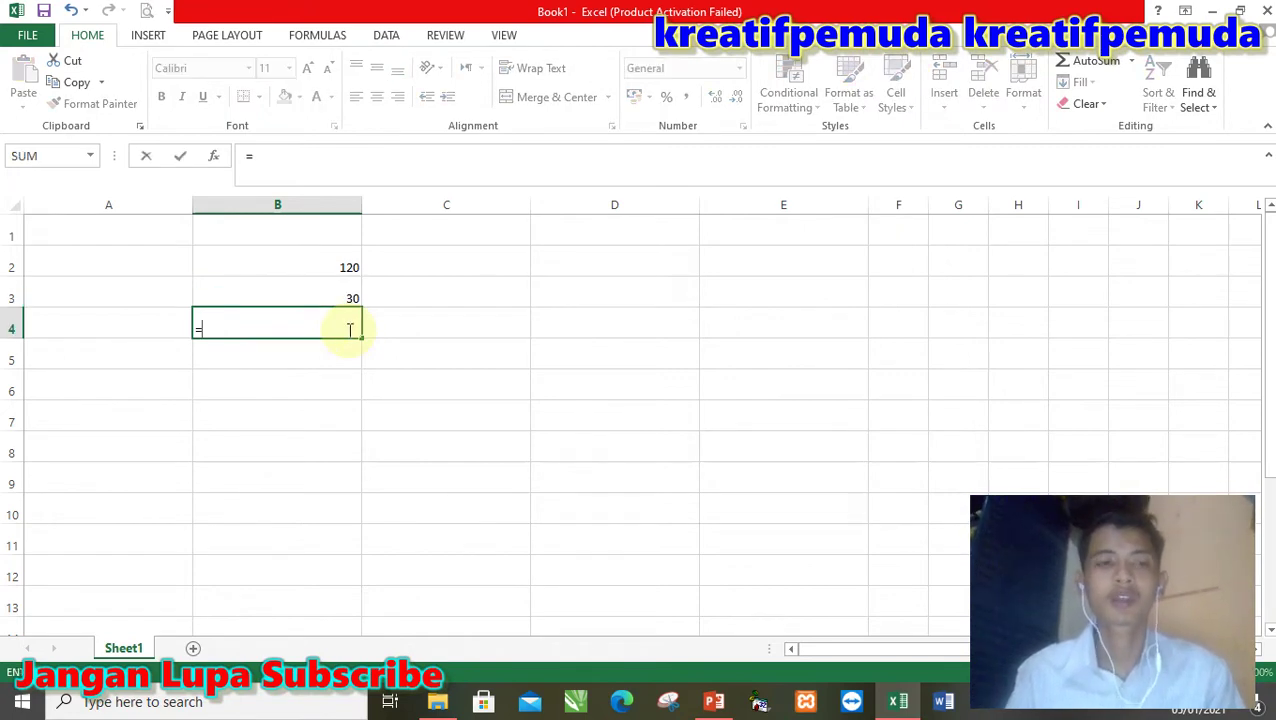
pyautogui.write('90')
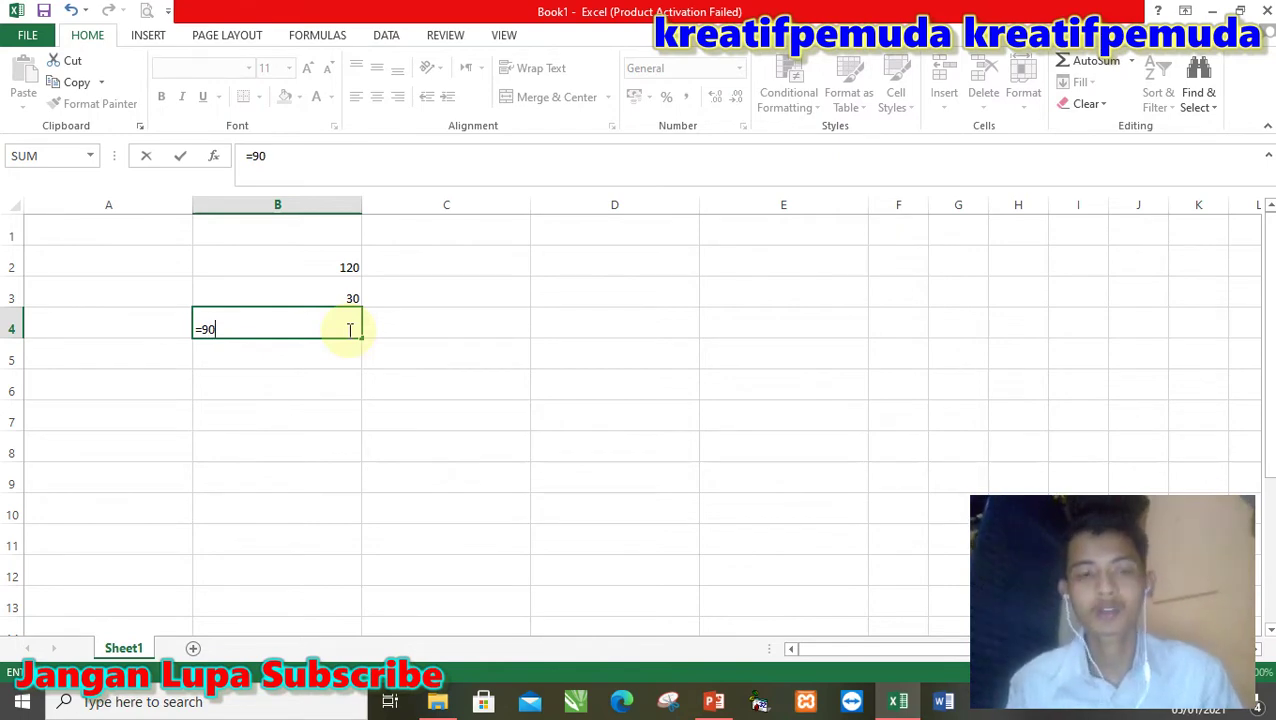
pyautogui.write('/')
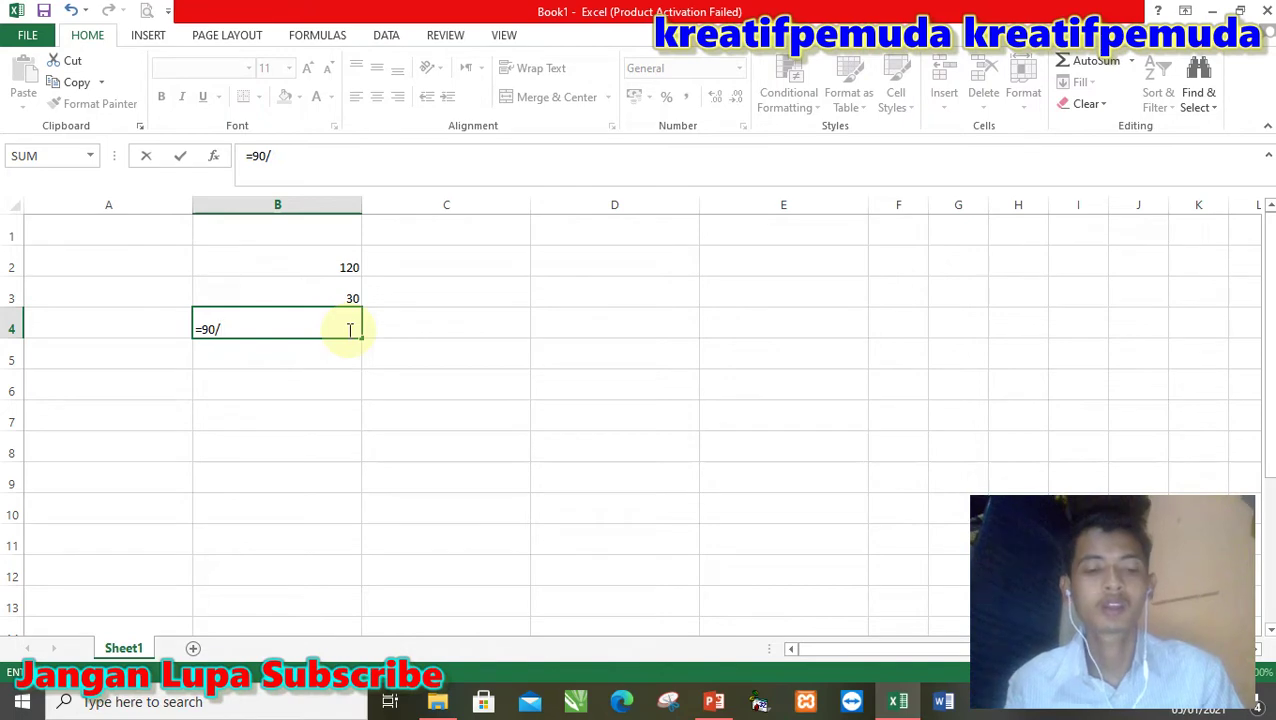
pyautogui.write('3')
pyautogui.press('Return')
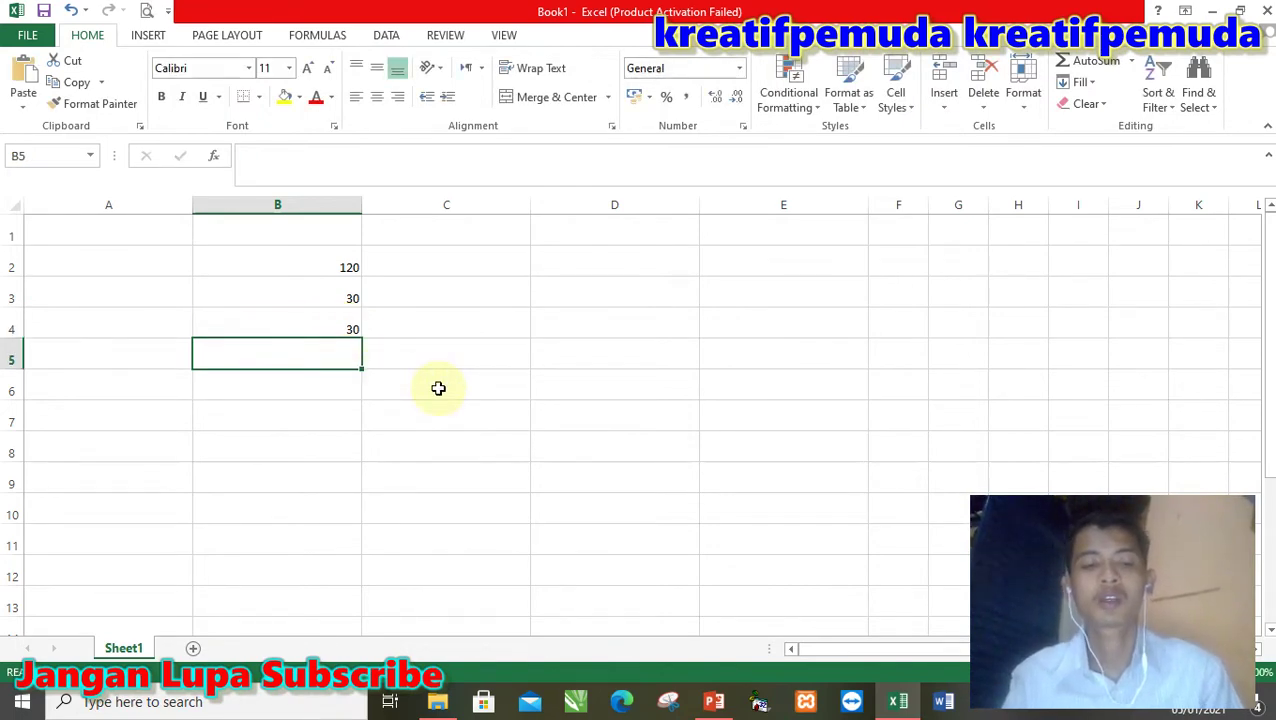
pyautogui.write('6*8')
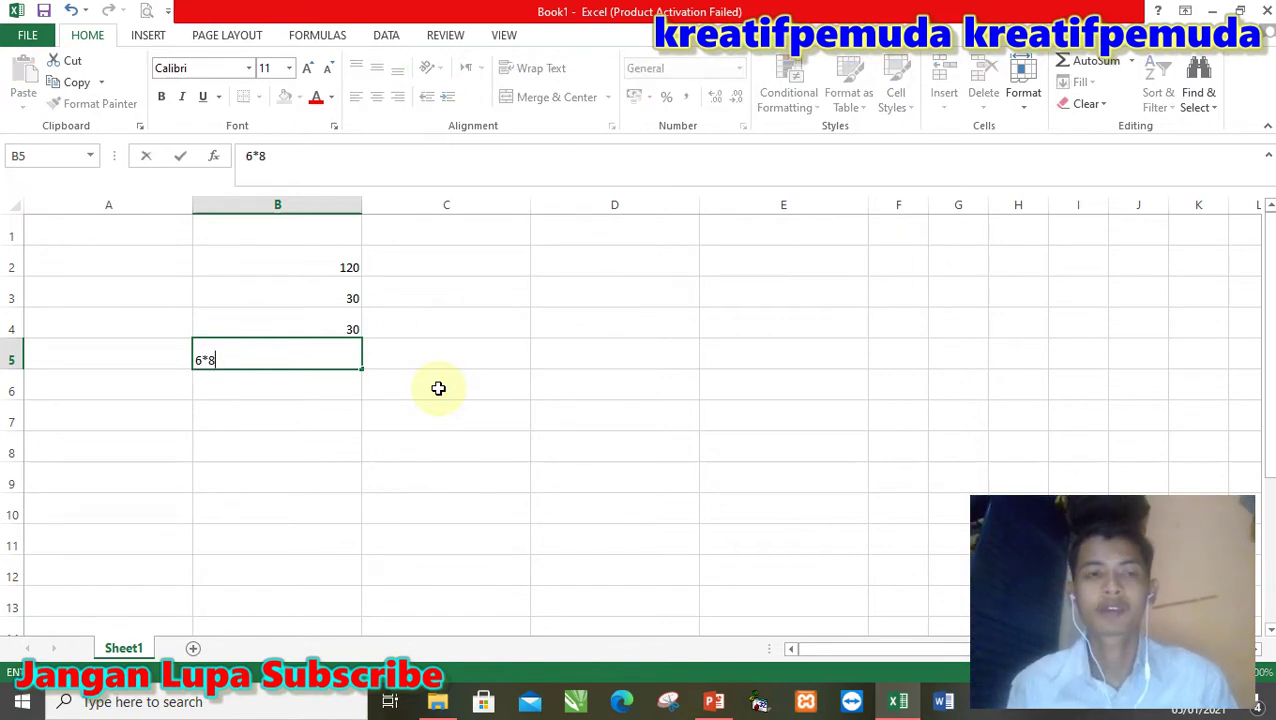
# - Make B5 the formula =6*8 (48) and enter =8%-2% in B6 (6,00%)
pyautogui.press('Left')
pyautogui.press('Right')
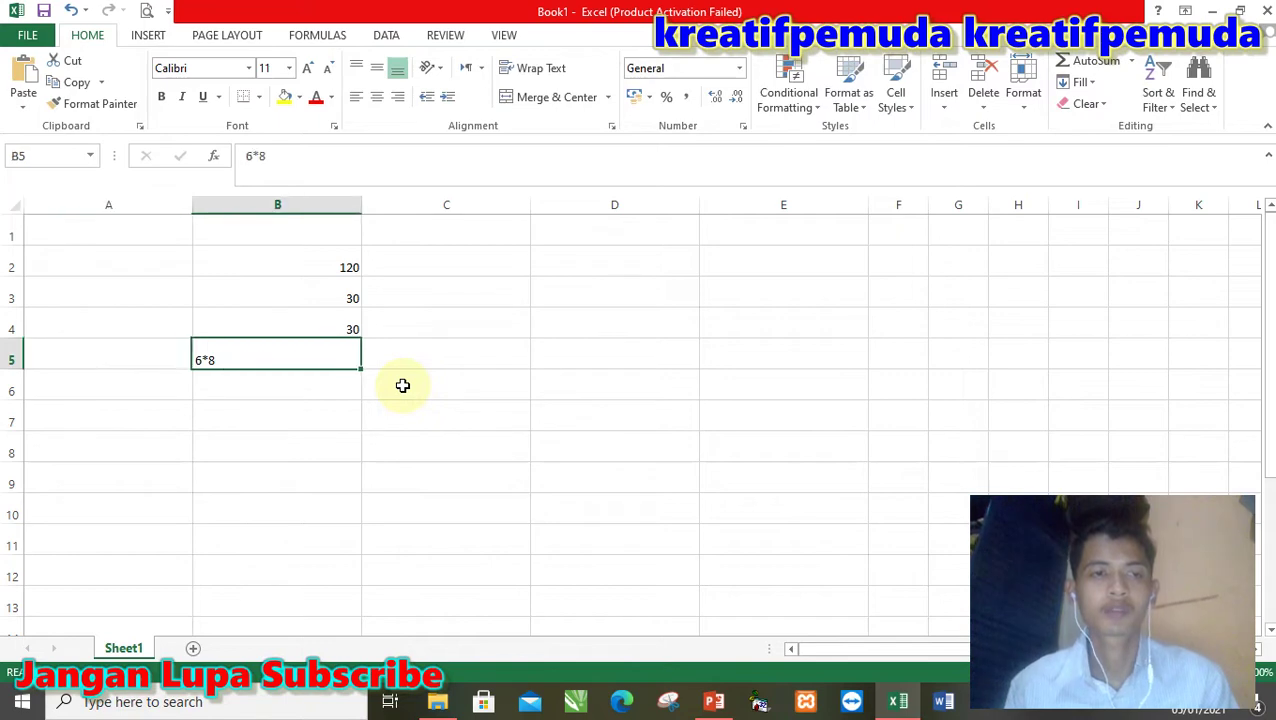
pyautogui.click(248, 157)
pyautogui.write('=')
pyautogui.press('Return')
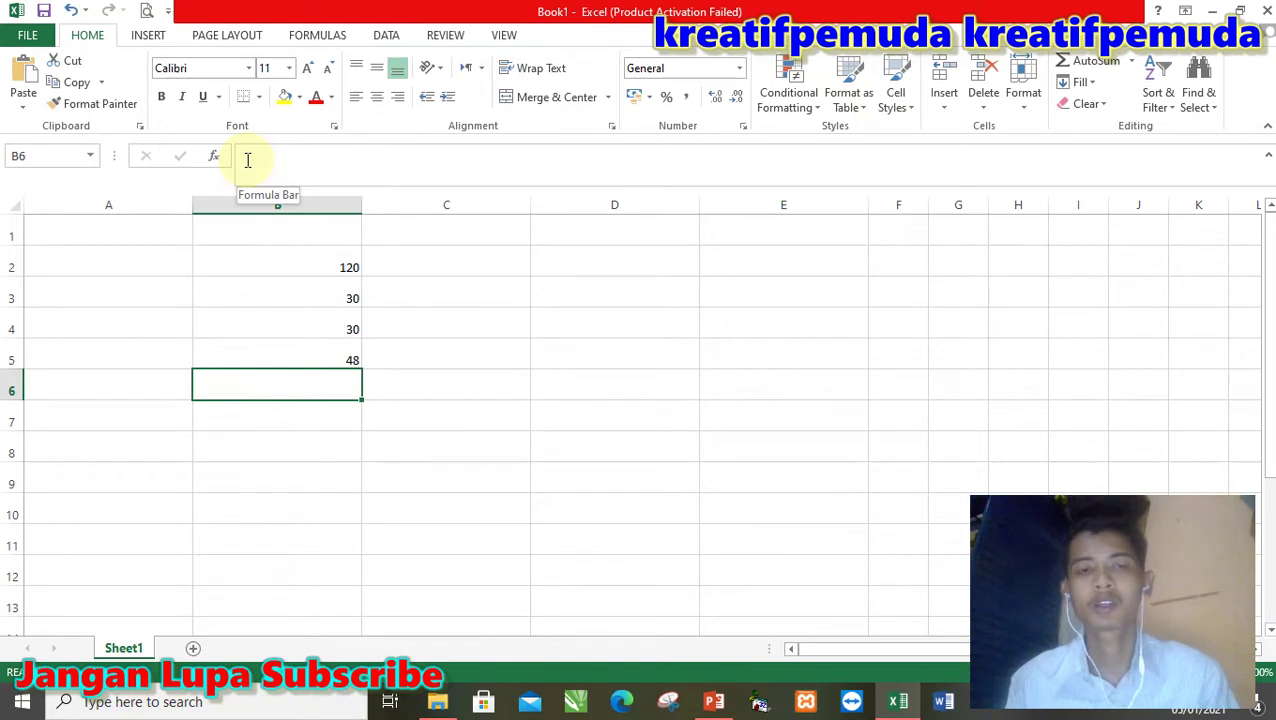
pyautogui.write('=')
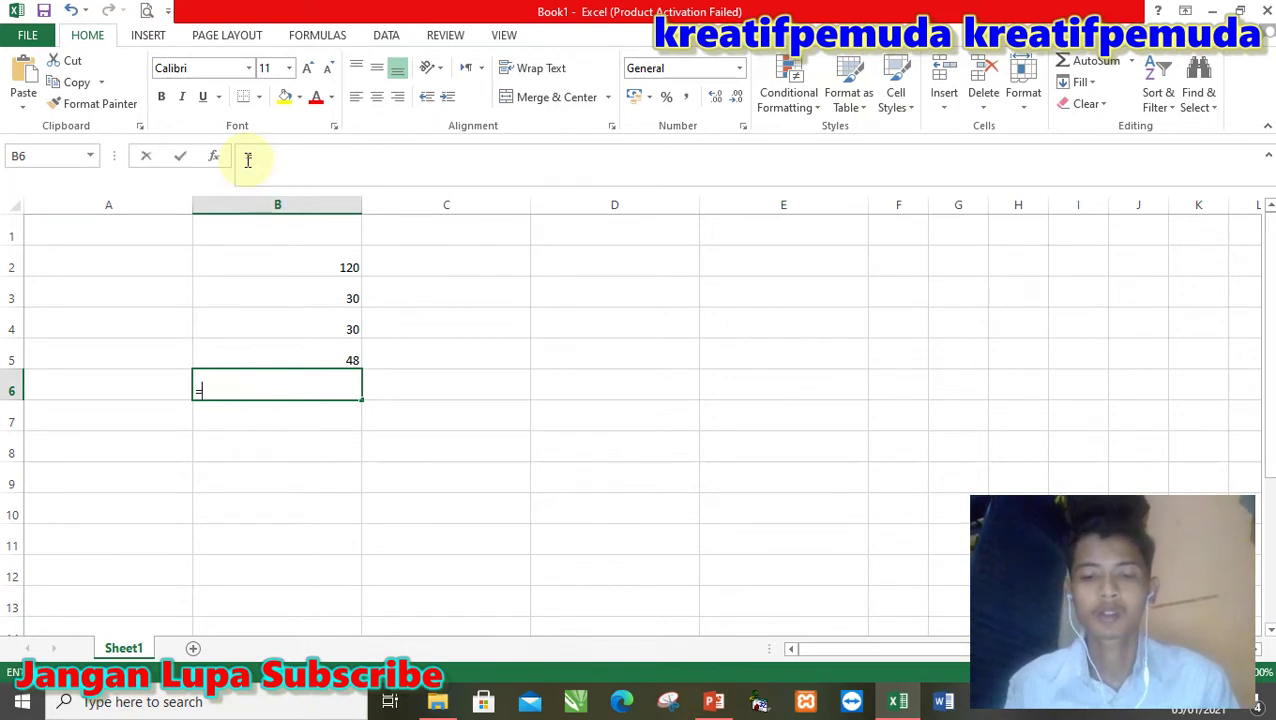
pyautogui.write('8')
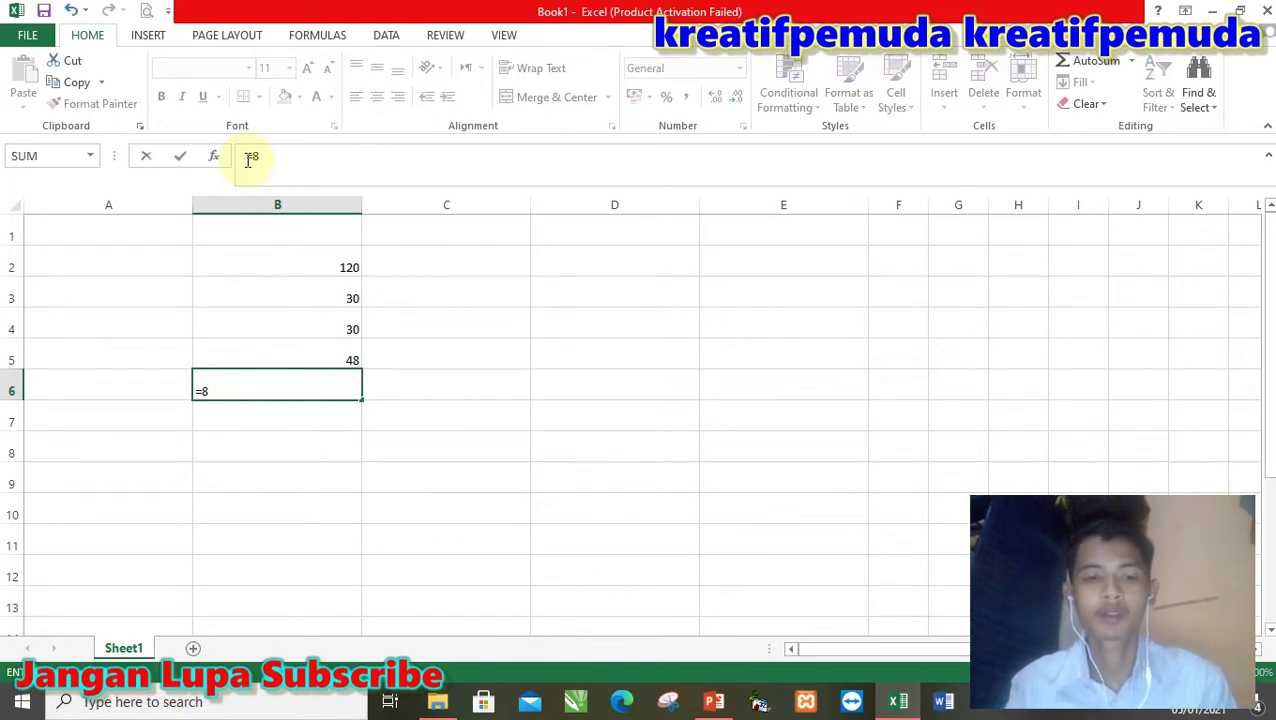
pyautogui.write('%')
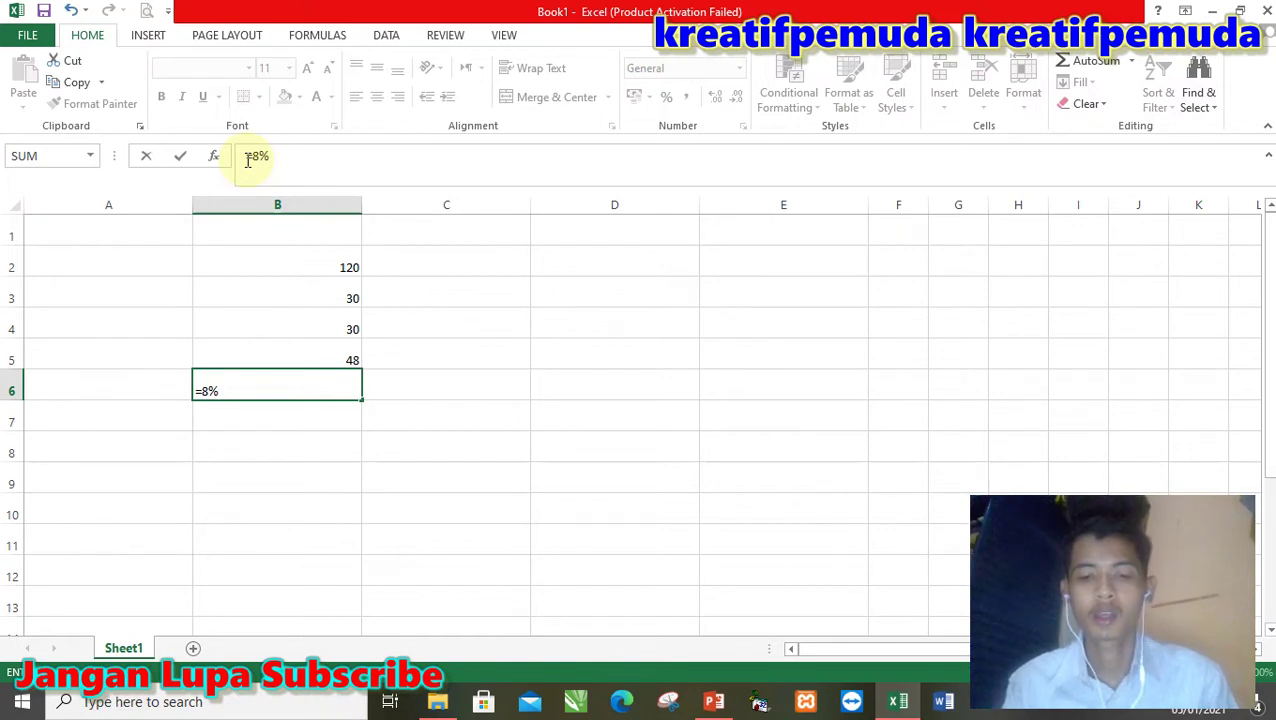
pyautogui.write('-2')
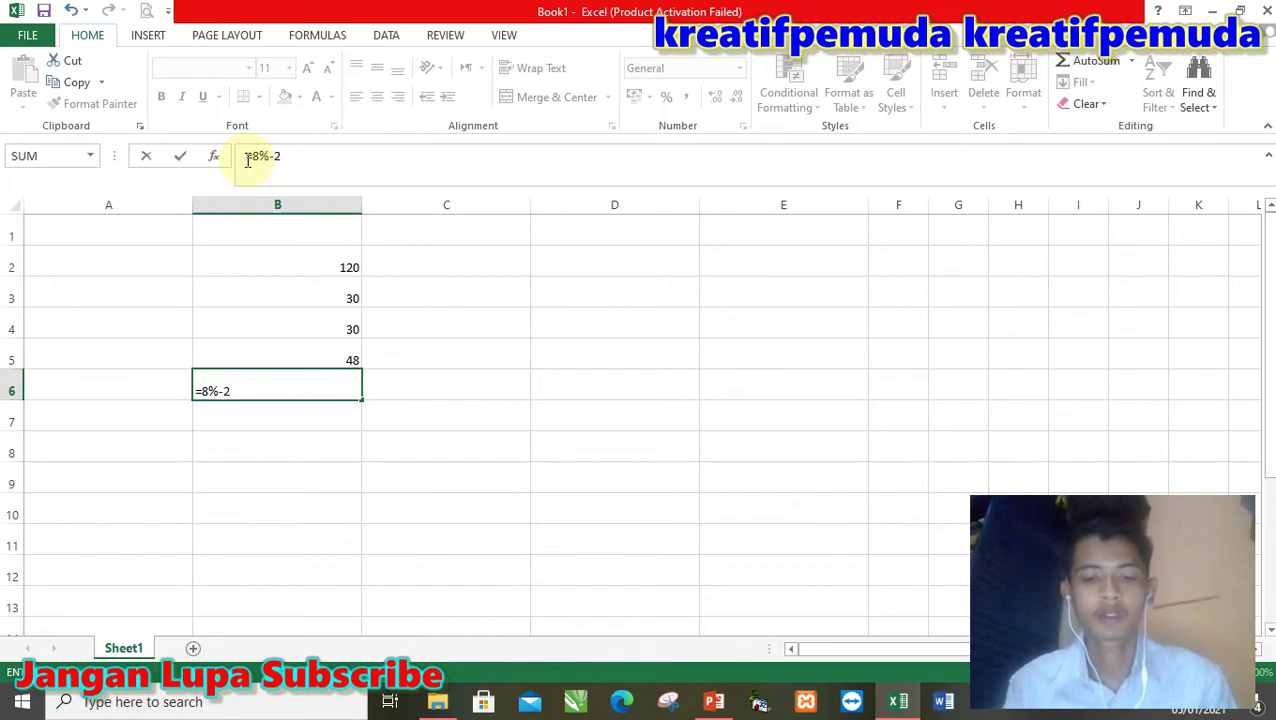
pyautogui.write('%')
pyautogui.press('Return')
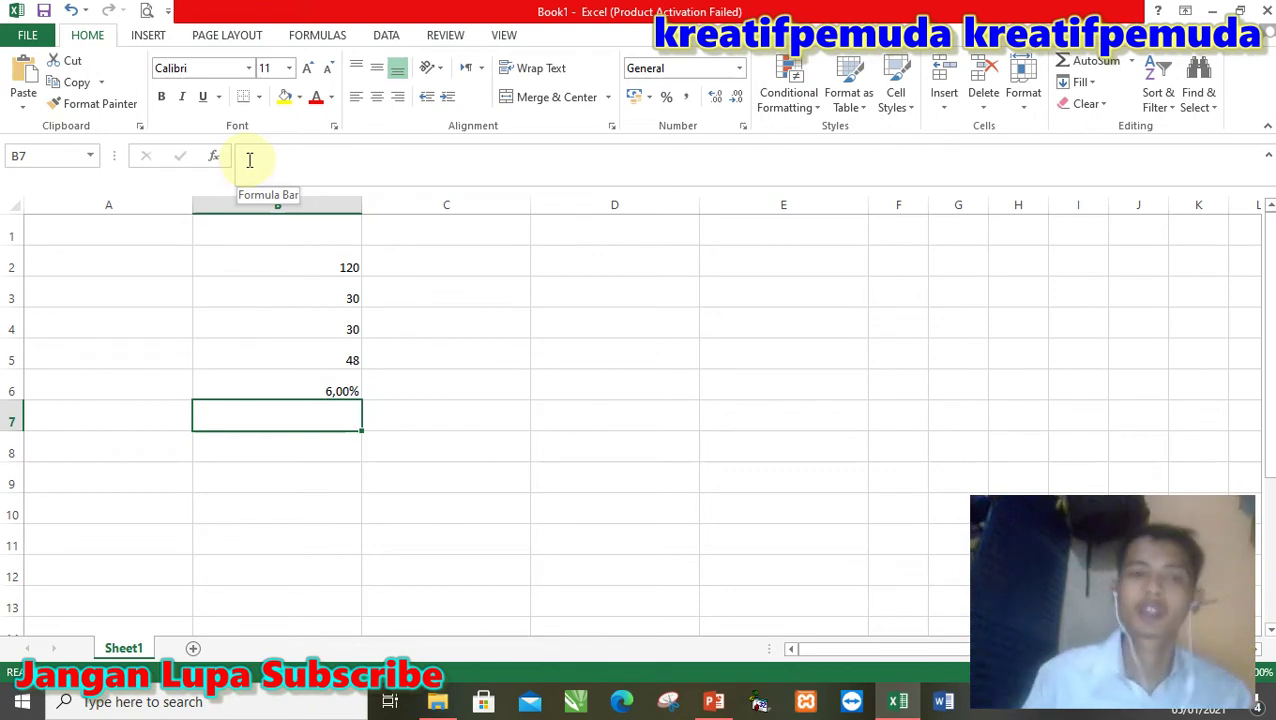
# - Step through cells B2 to B6 to review each operator formula
pyautogui.click(341, 266)
pyautogui.press('Down')
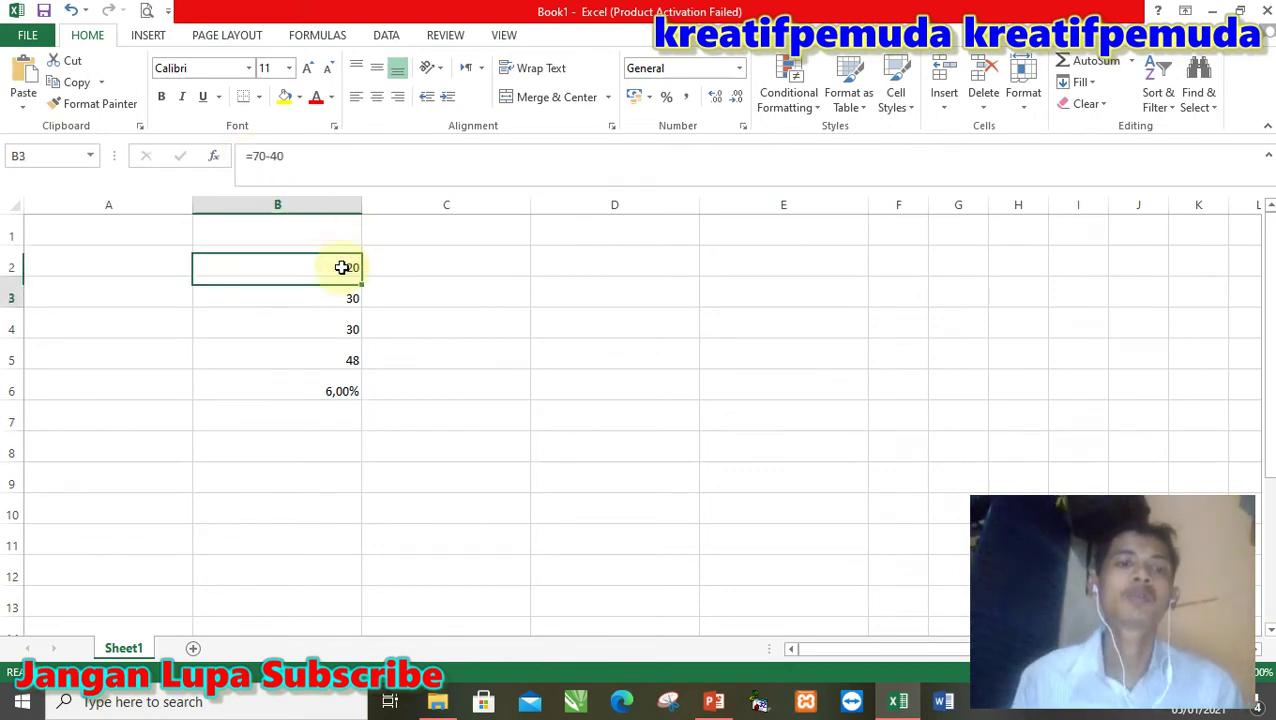
pyautogui.press('Down')
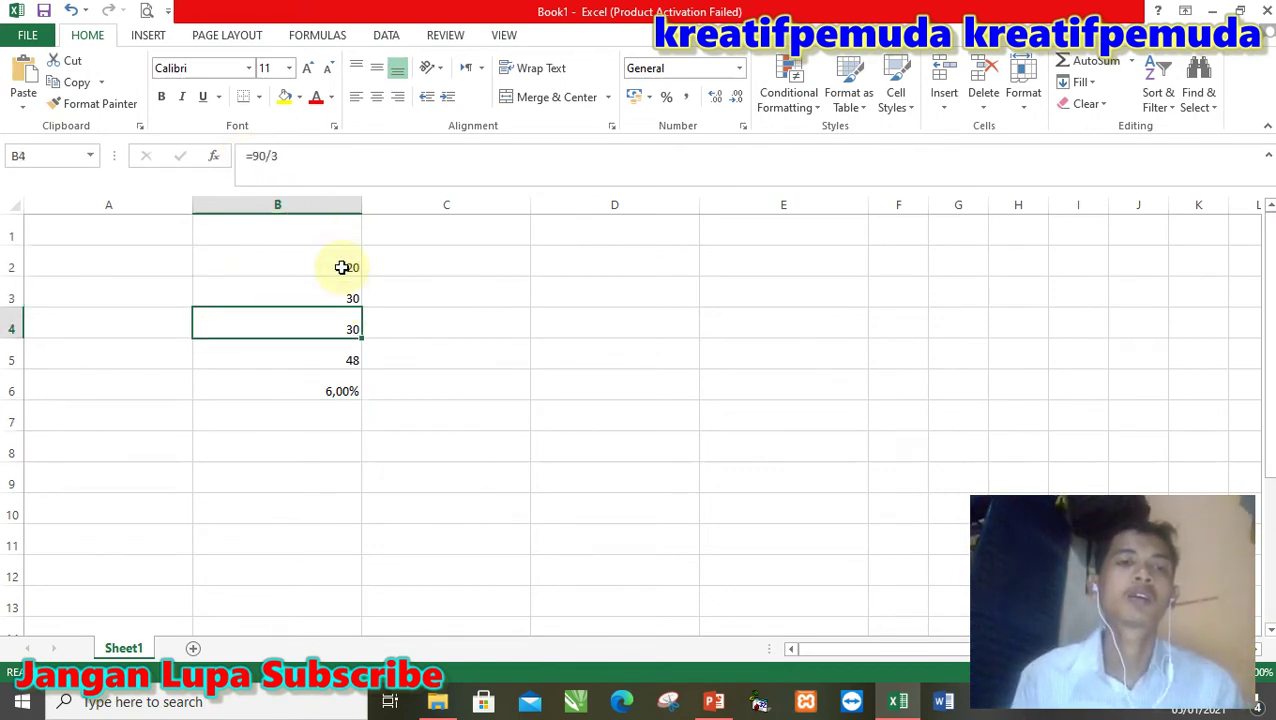
pyautogui.press('Down')
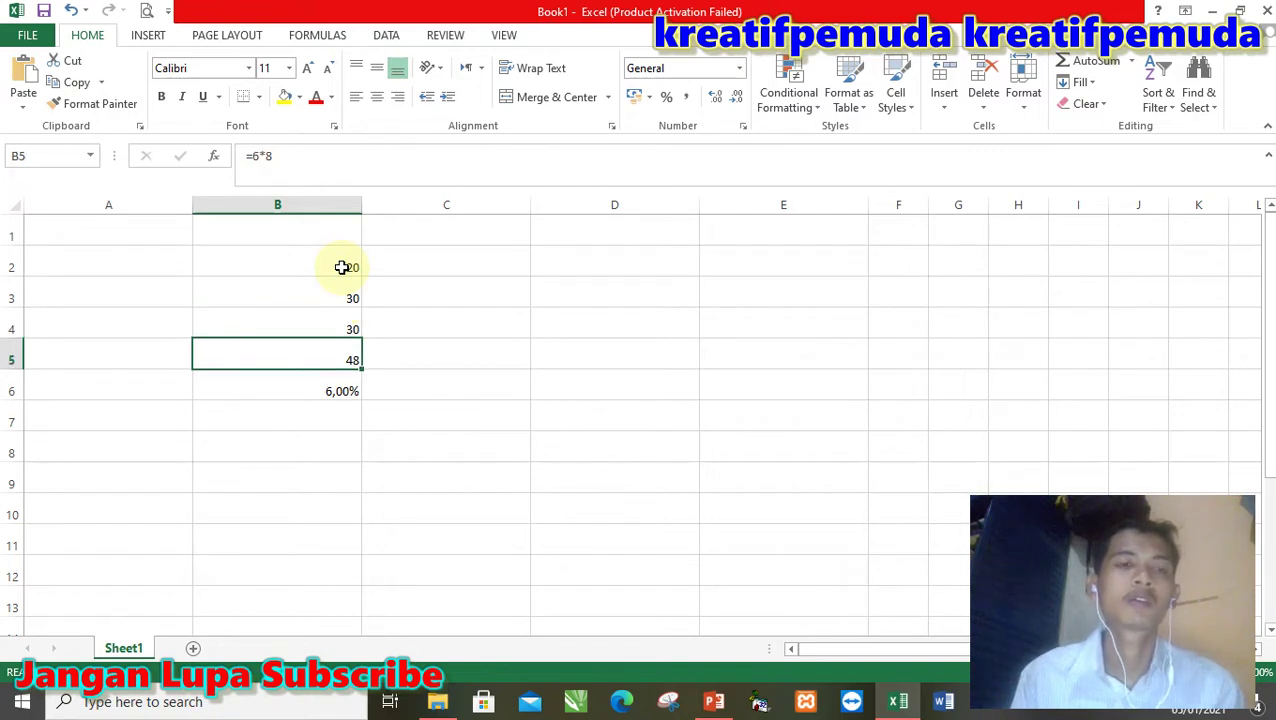
pyautogui.press('Down')
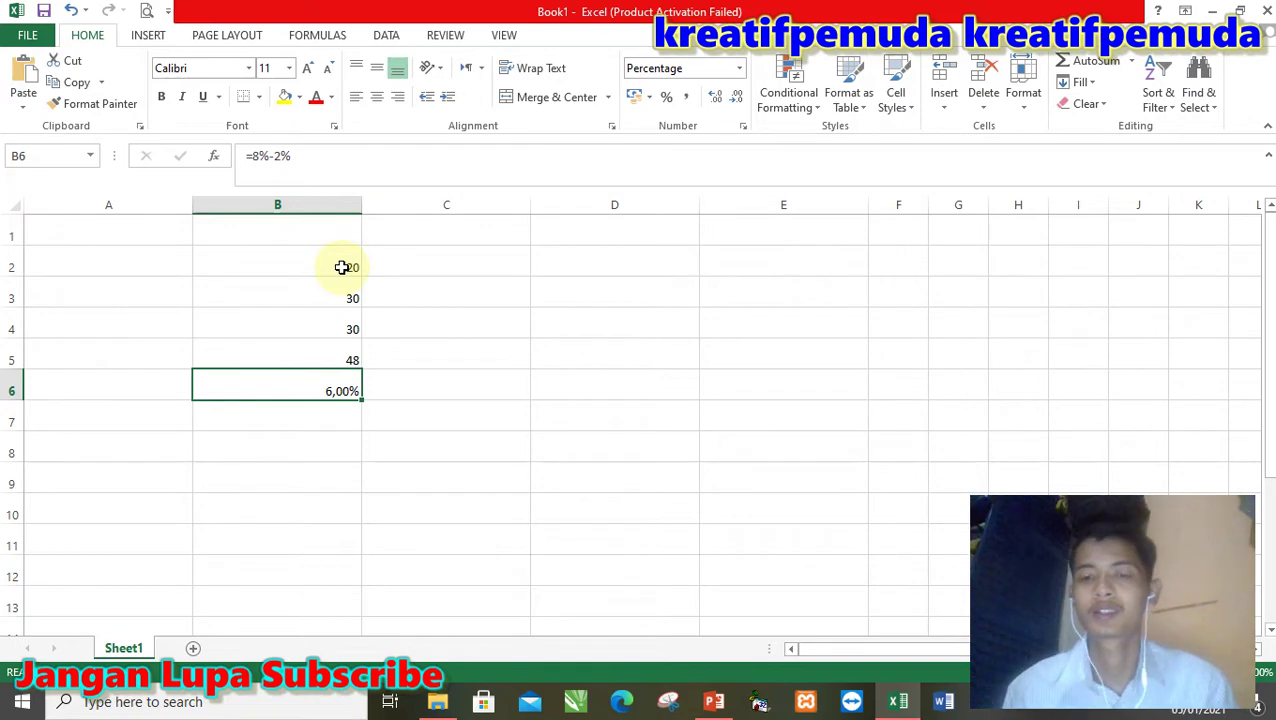
# - In PowerPoint, move from slide 11 on functions to slide 12's FUNGSI STATISTIK grade table
pyautogui.click(713, 700)
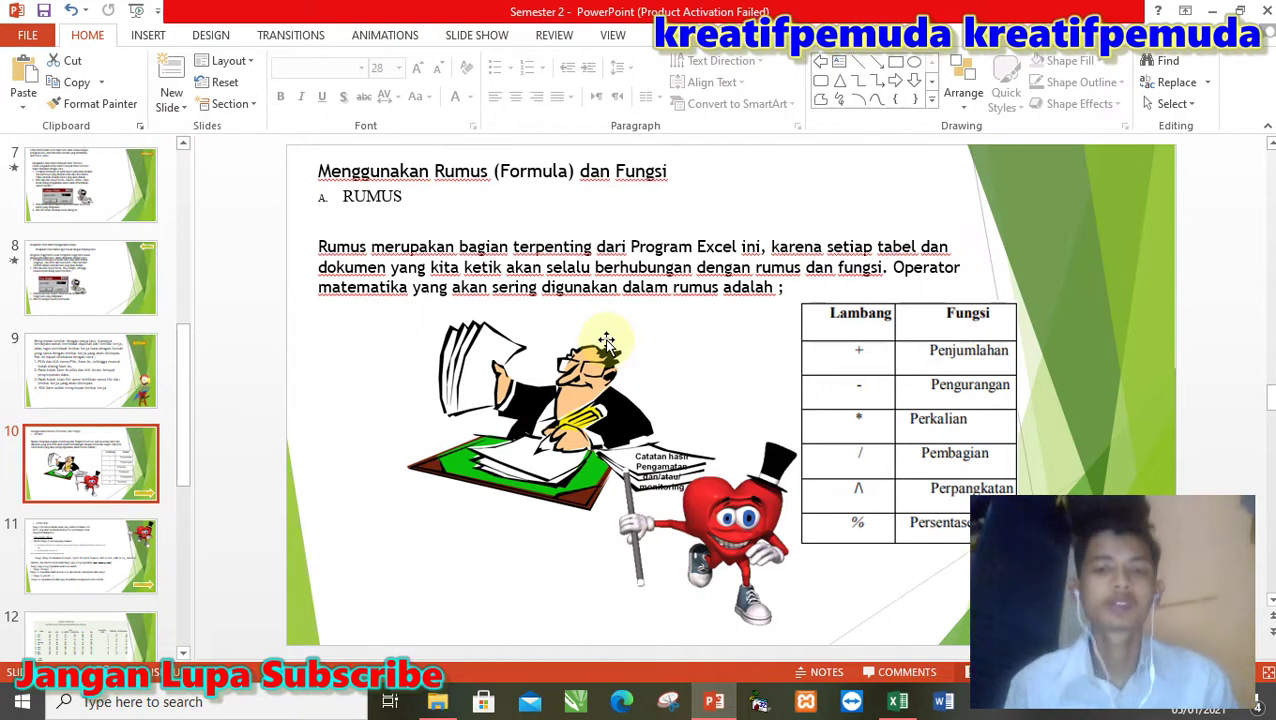
pyautogui.click(113, 544)
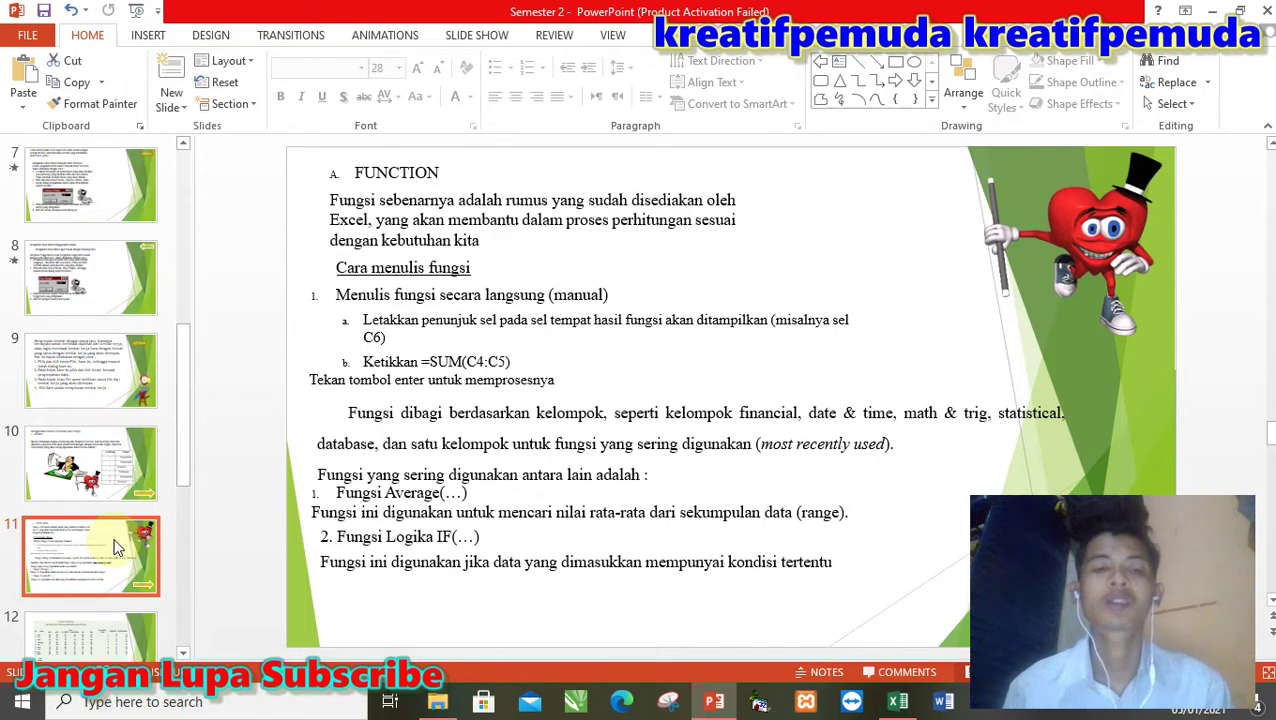
pyautogui.press('Down')
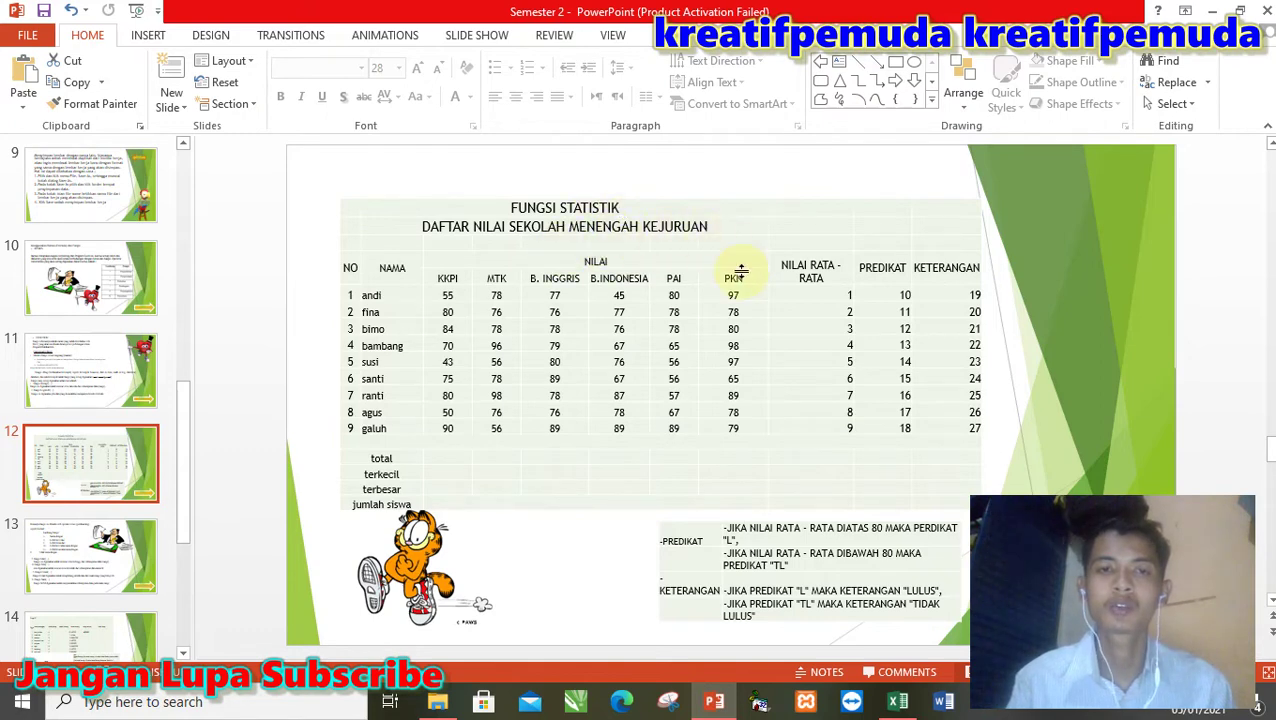
# - Clear the old operator results from B2:B6 in Excel
pyautogui.click(897, 701)
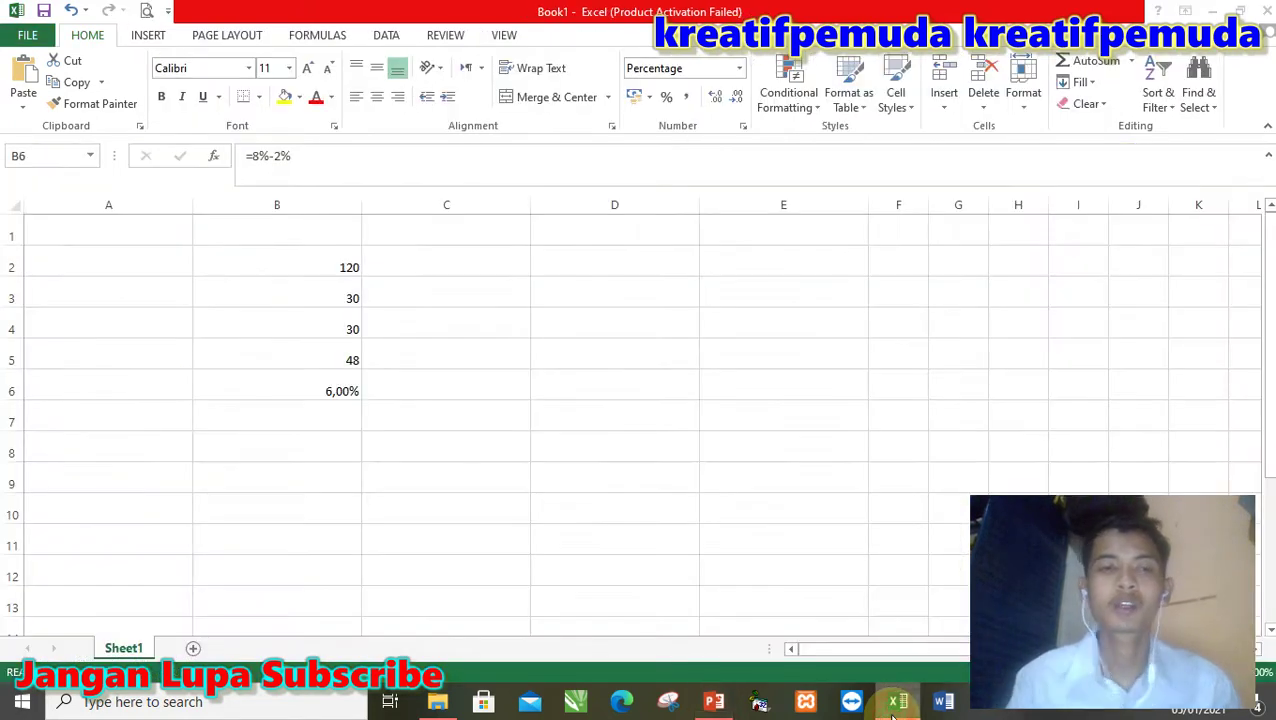
pyautogui.click(322, 263)
pyautogui.hotkey('shift', 'Down')
pyautogui.hotkey('shift', 'Down')
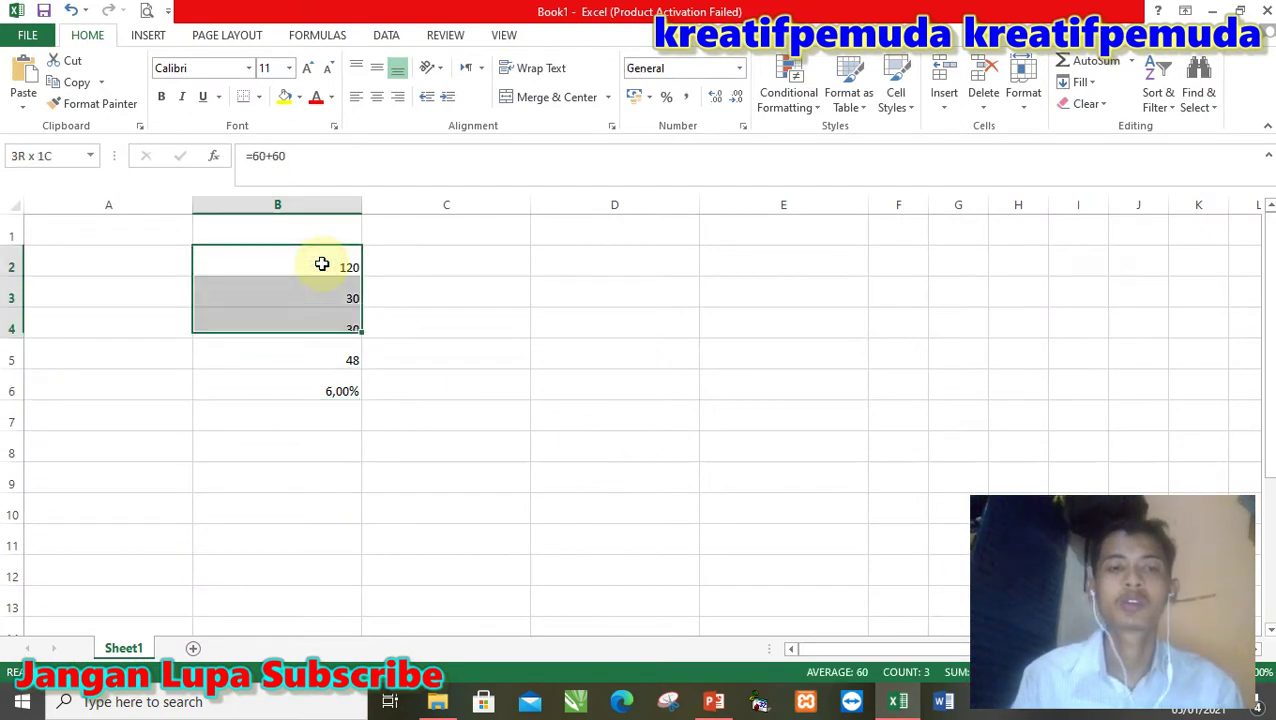
pyautogui.hotkey('shift', 'Down')
pyautogui.hotkey('shift', 'Down')
pyautogui.press('Delete')
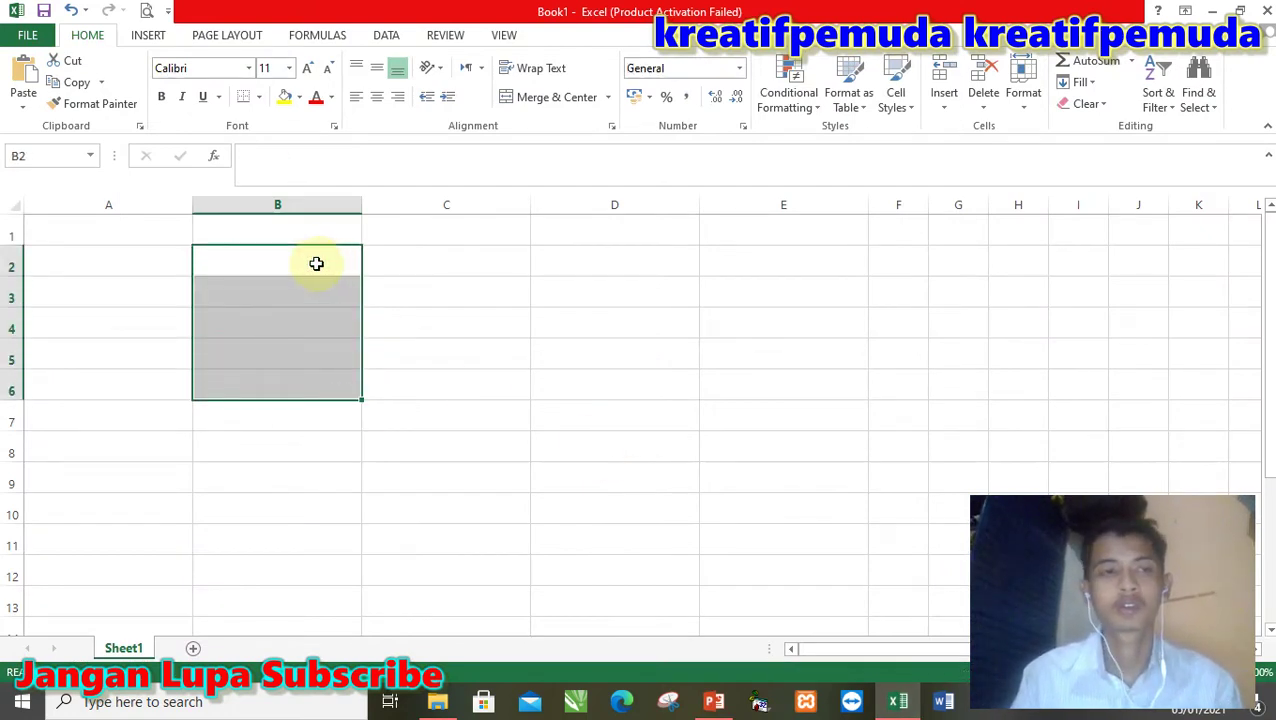
# - Enter the title FUNGSI STATISTIK in cell A1
pyautogui.click(178, 232)
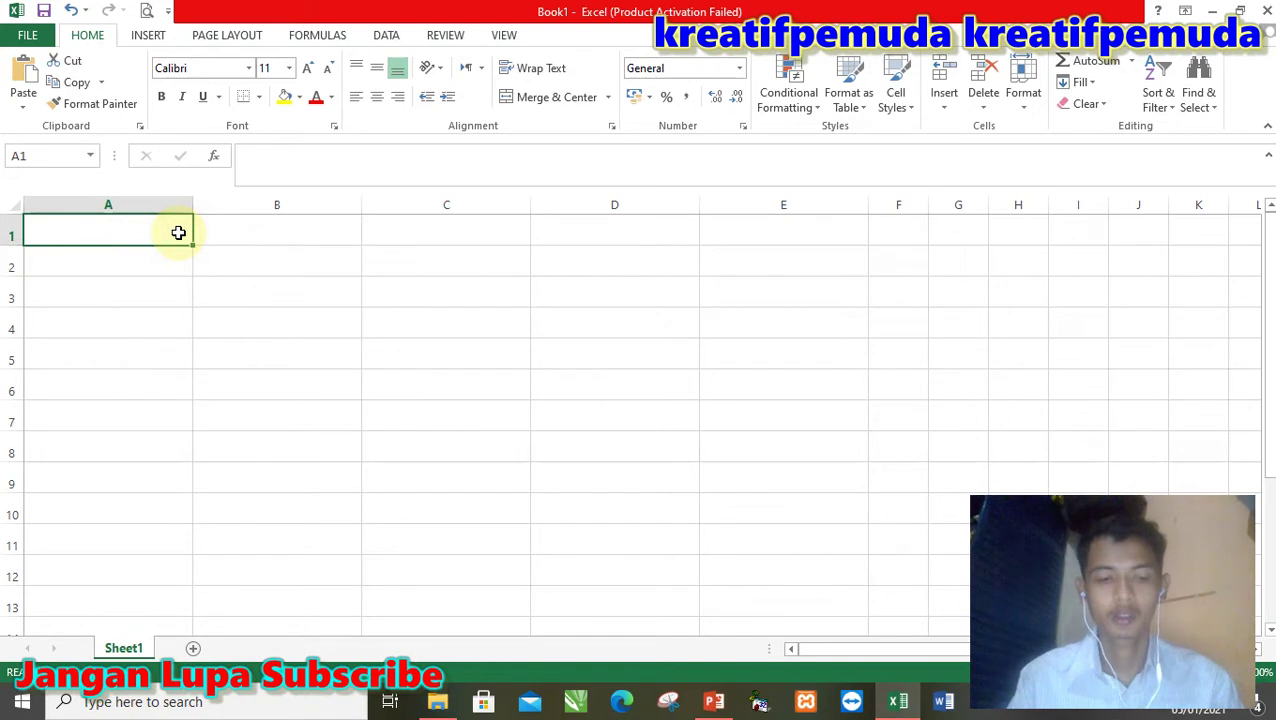
pyautogui.write('FUNGSI S')
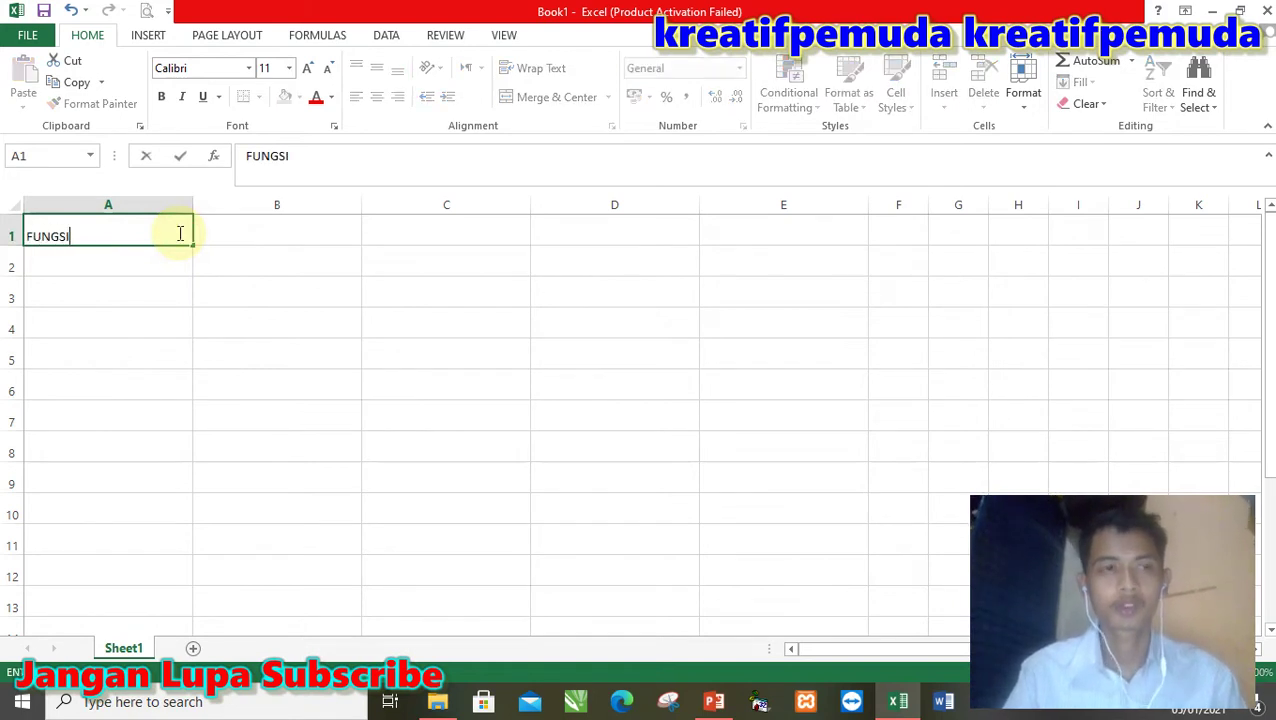
pyautogui.write('TATIS')
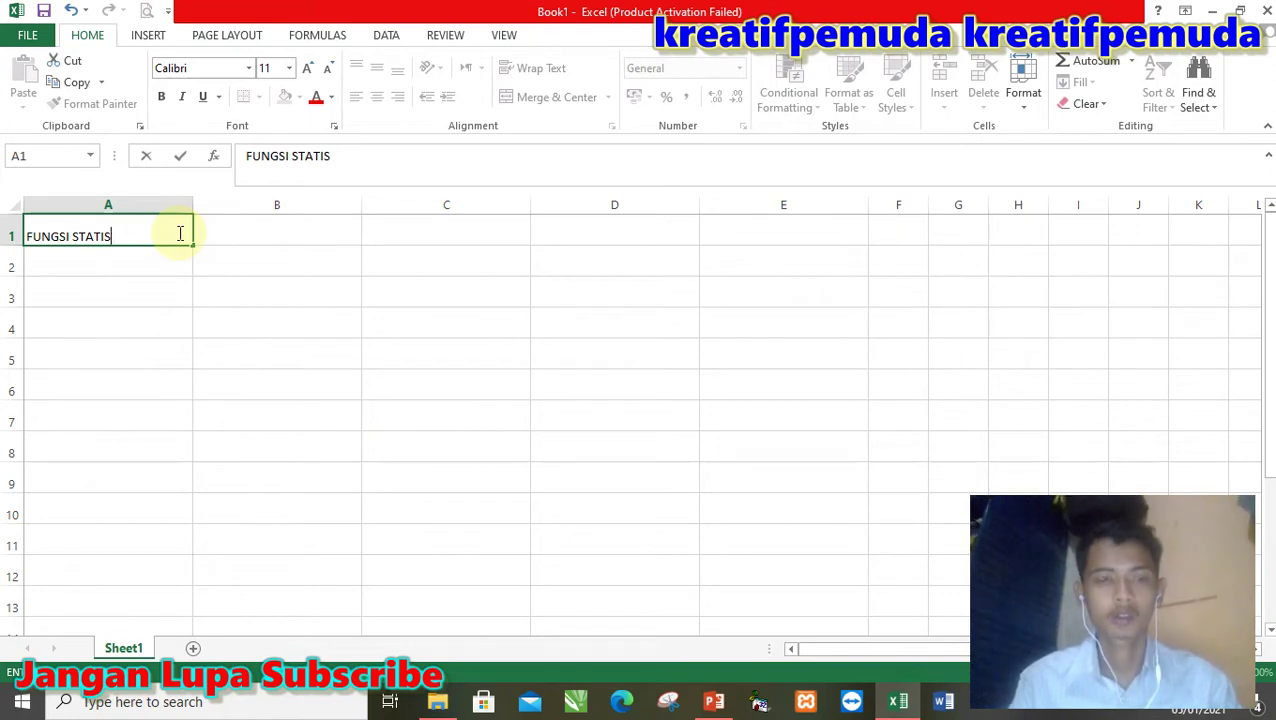
pyautogui.write('TIK')
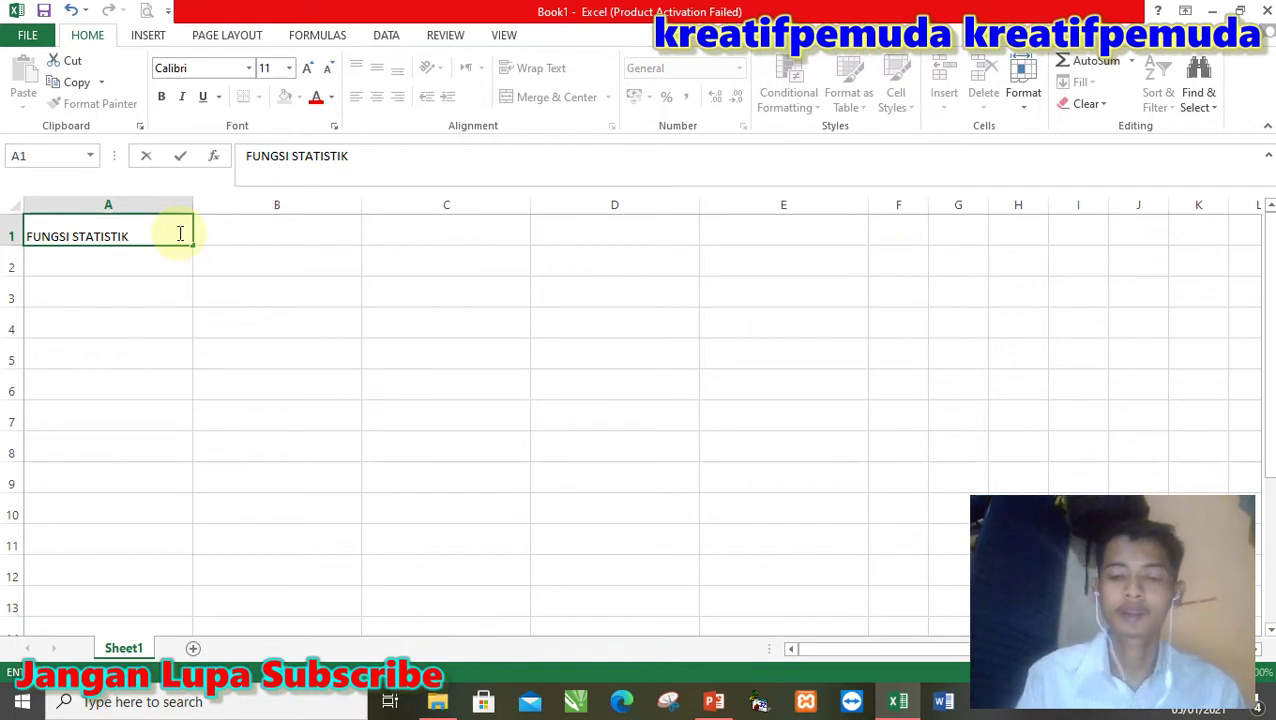
pyautogui.press('Return')
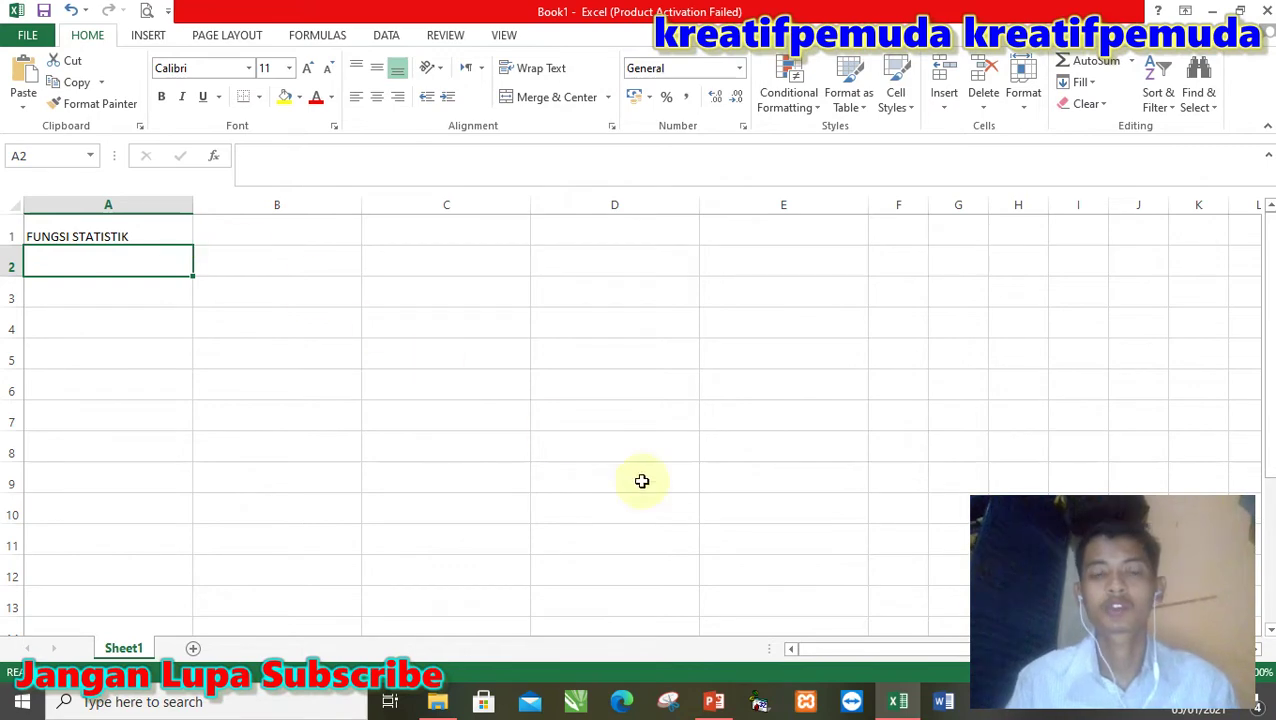
# - Type 'DAFTAR NILAI SEKOLAH MENENGAH KEJURUAN' into A2 under the title
pyautogui.moveTo(714, 700)
pyautogui.moveTo(724, 641)
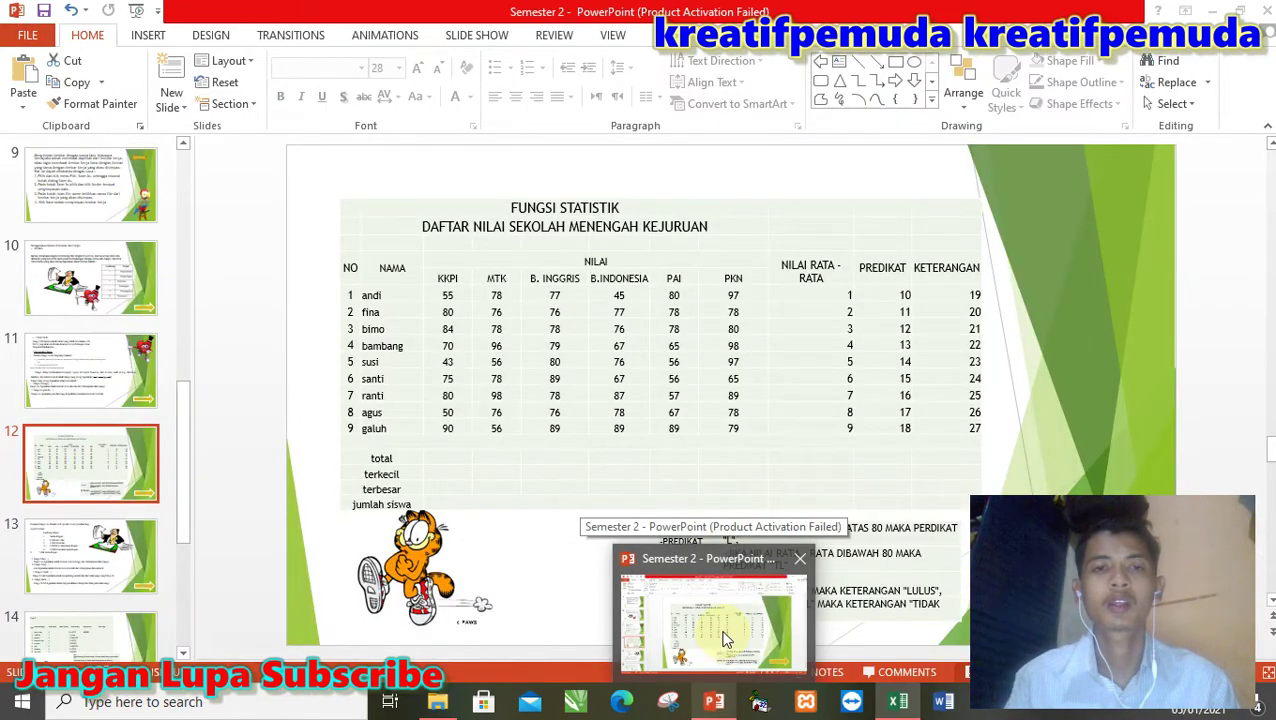
pyautogui.write('D')
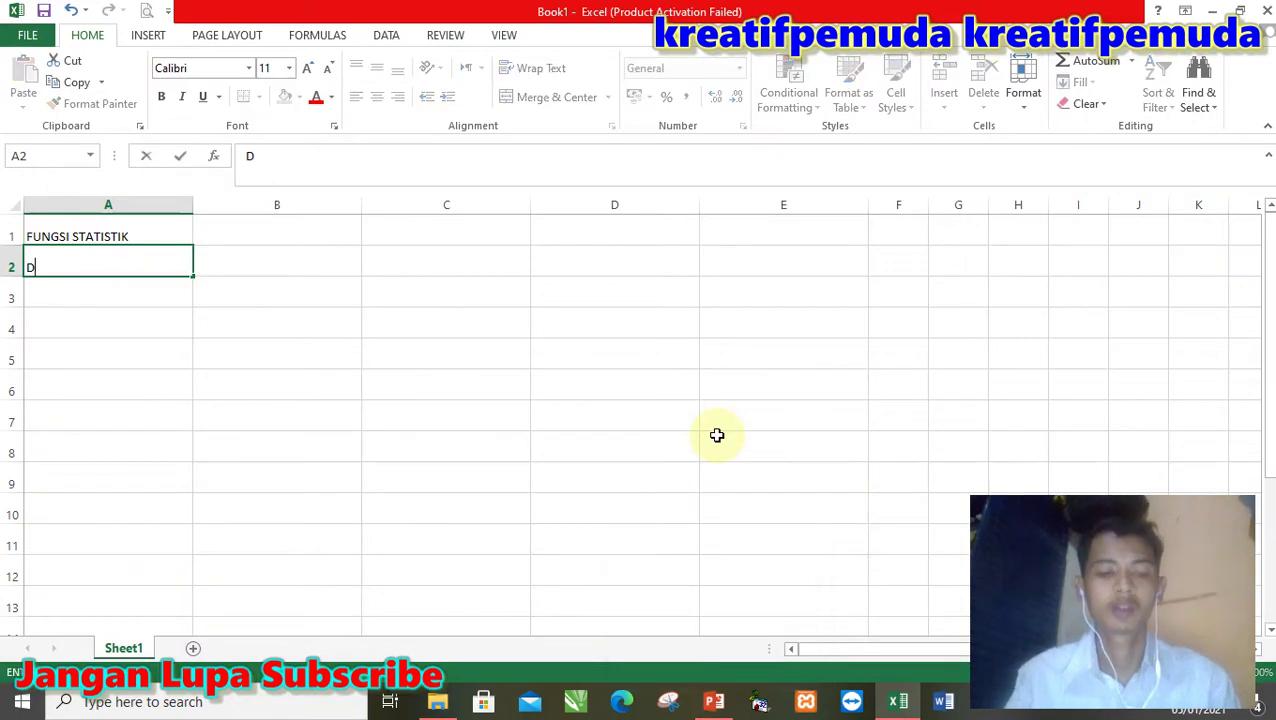
pyautogui.write('AFTAR N')
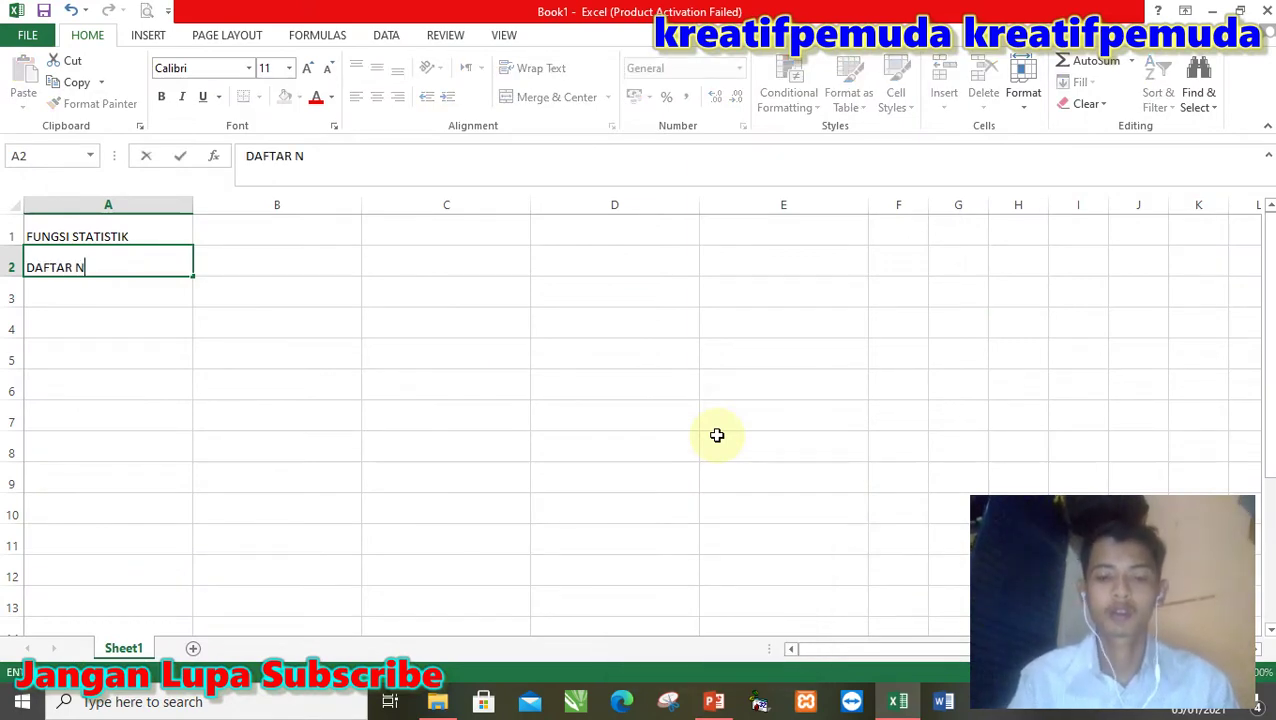
pyautogui.write('ILAI SEKOL')
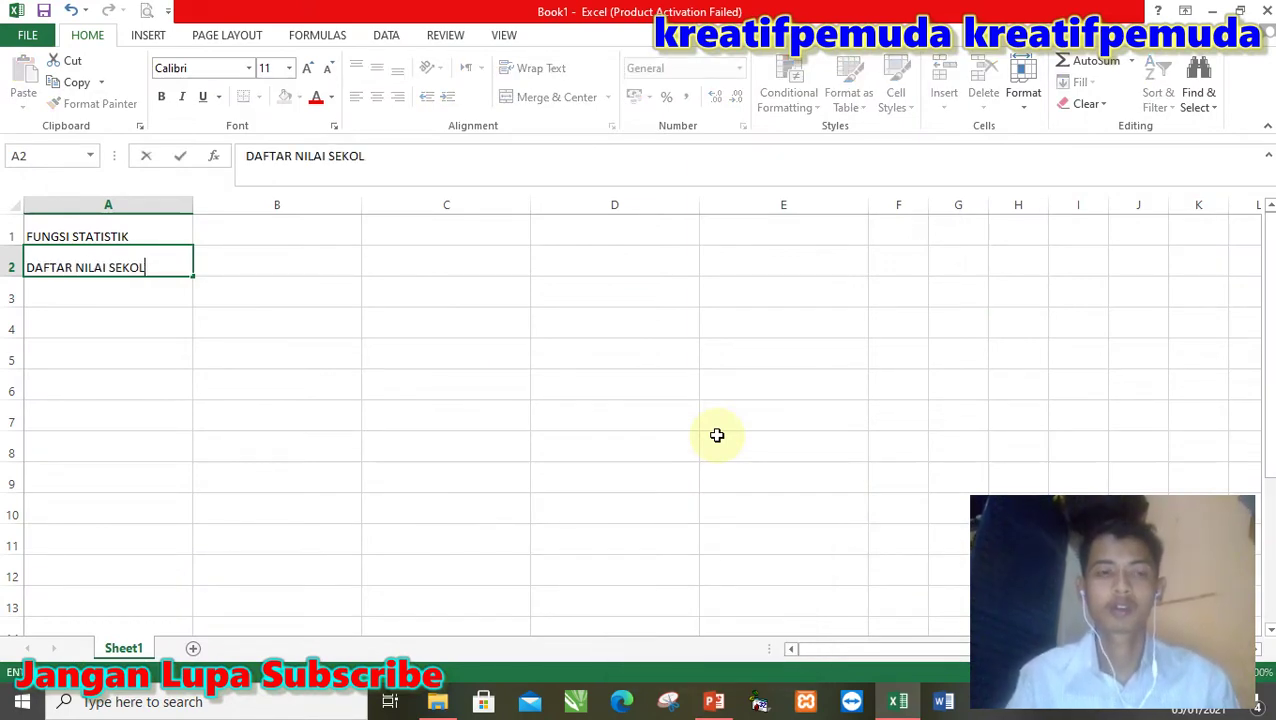
pyautogui.write('AH MENENGAH ')
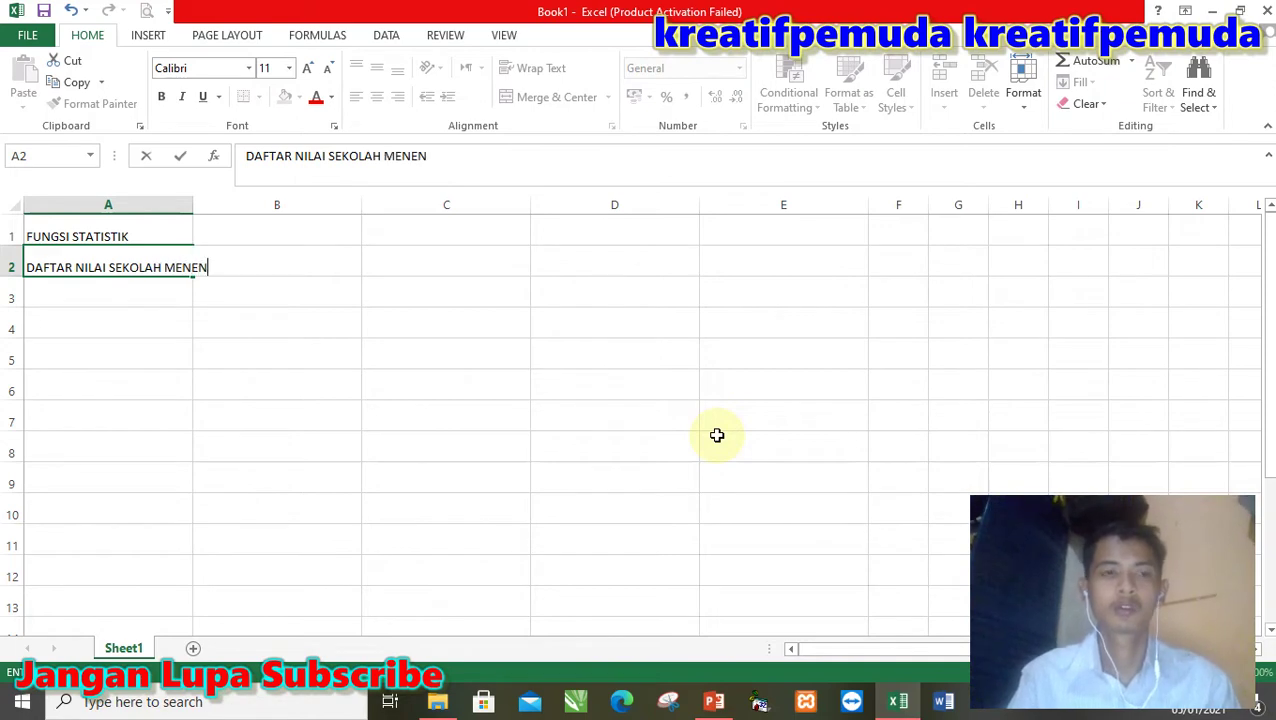
pyautogui.write('KEJUR')
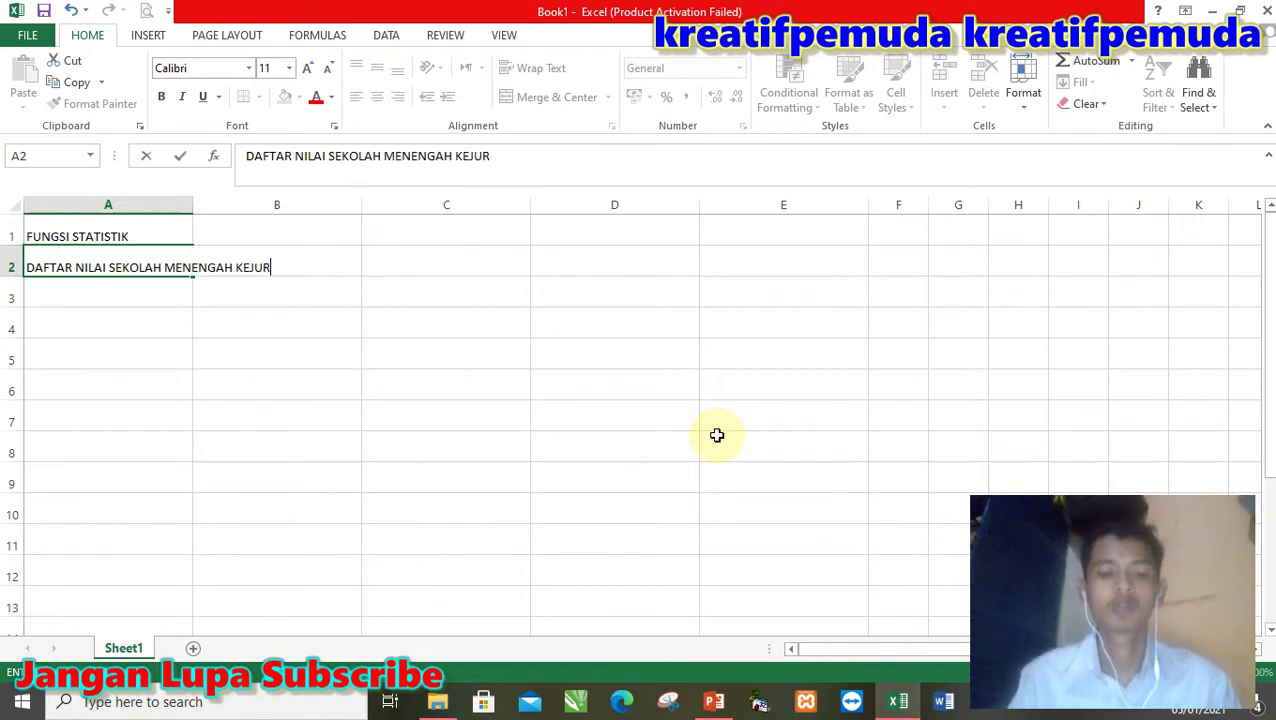
pyautogui.write('UAN')
pyautogui.press('Return')
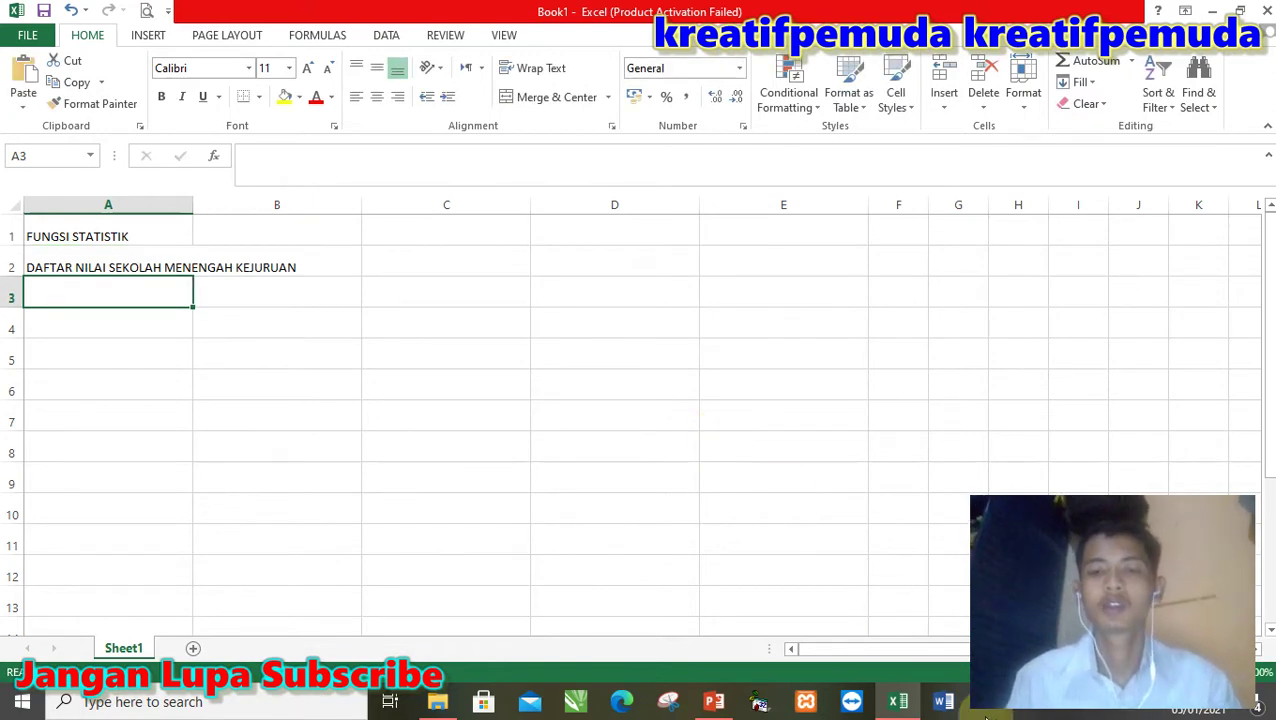
pyautogui.moveTo(913, 707)
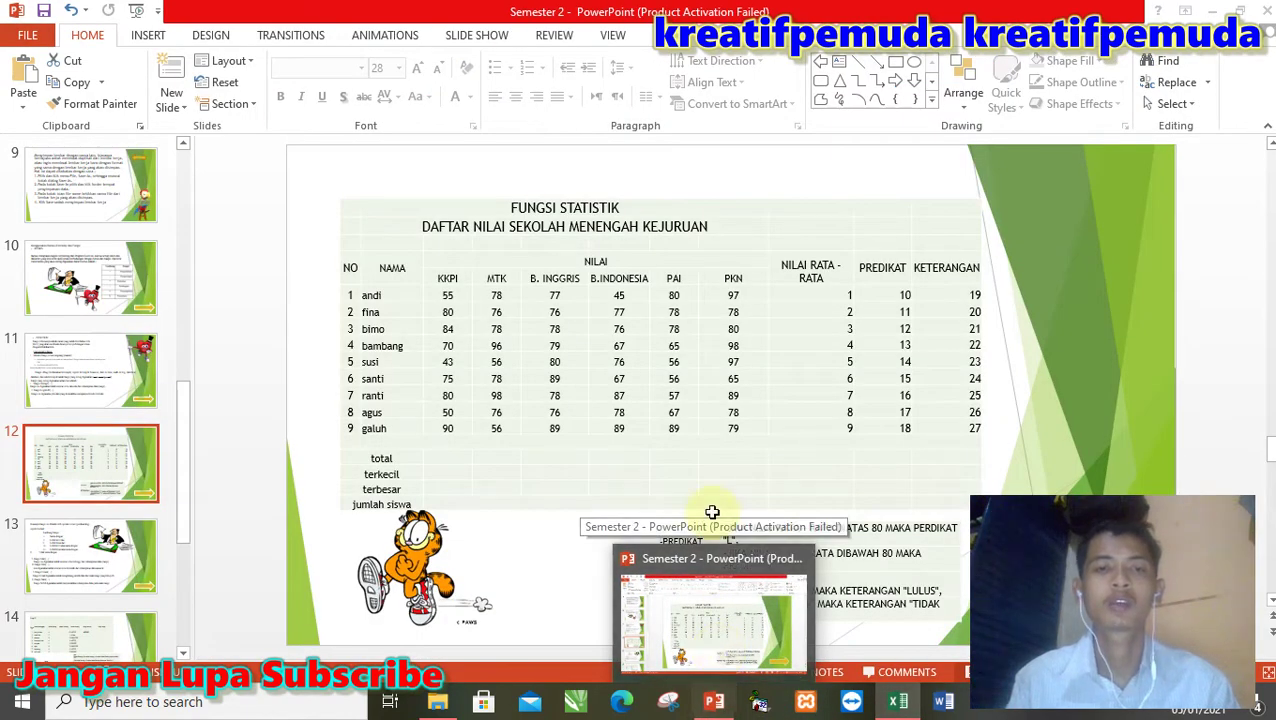
# - Enter the headers NO, NAMA and NILAI across A3:C3
pyautogui.write('M')
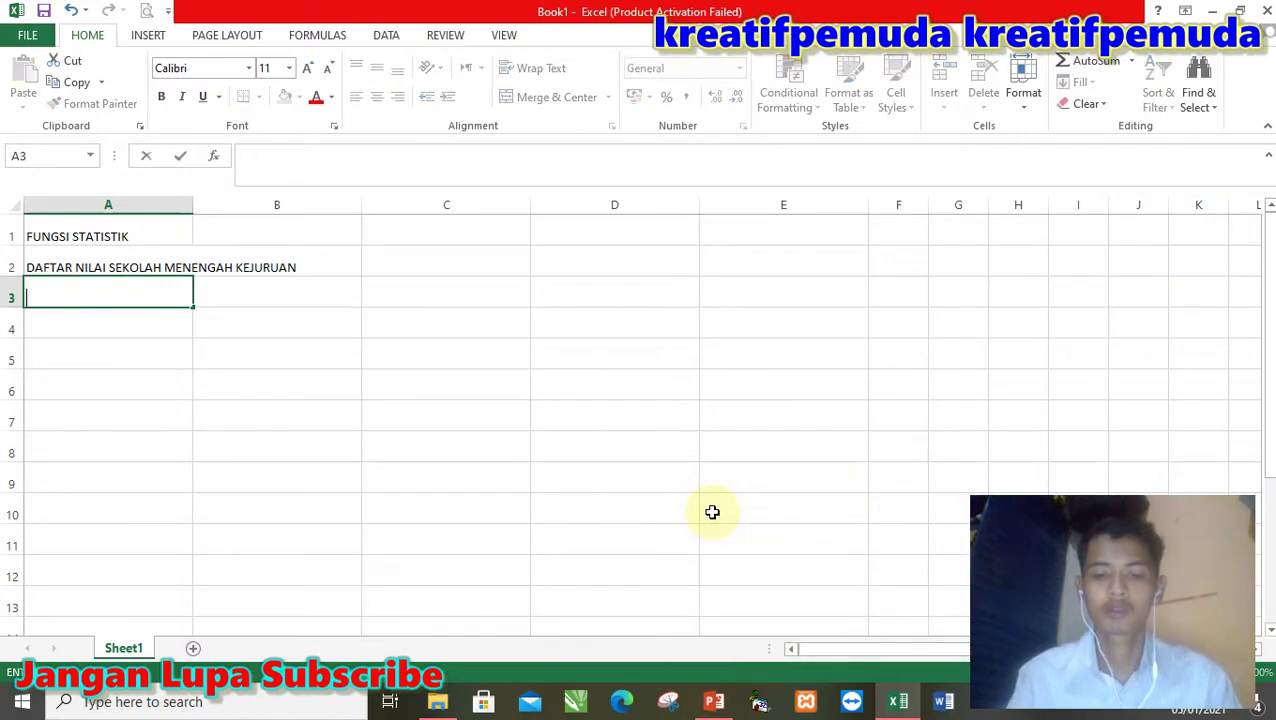
pyautogui.write('NO')
pyautogui.press('Tab')
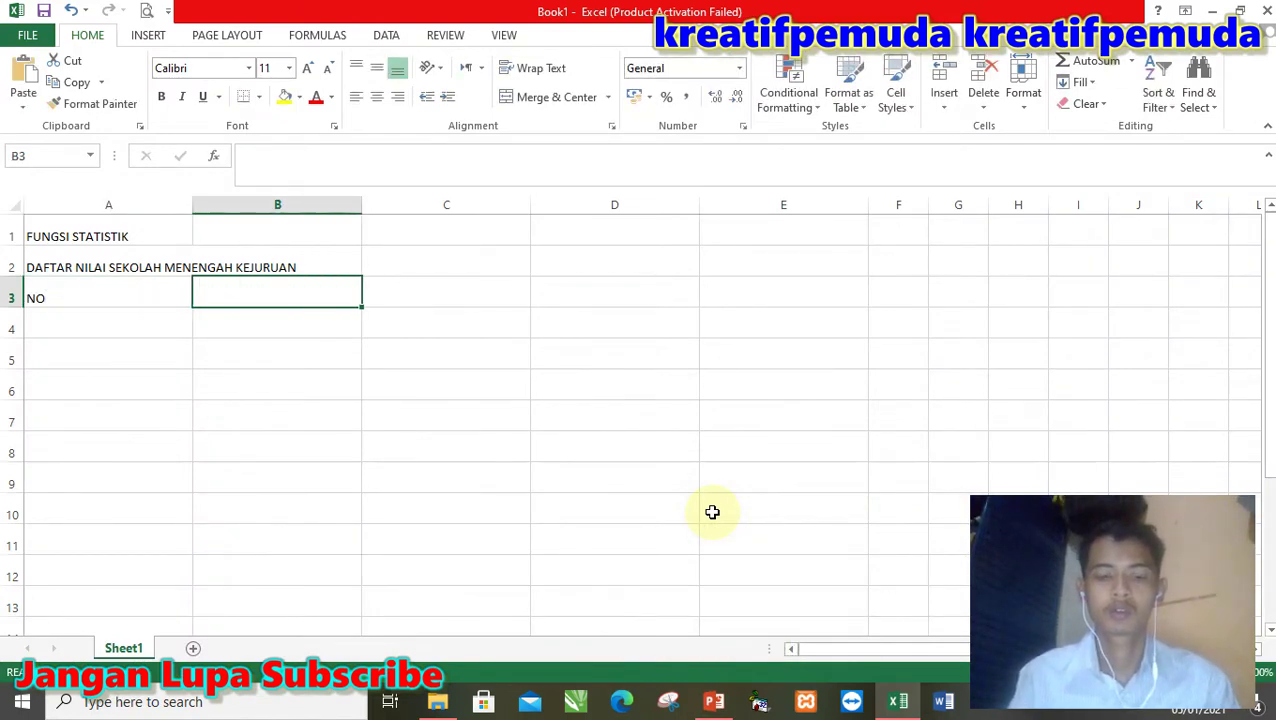
pyautogui.write('NAMA')
pyautogui.press('Tab')
pyautogui.write('NI')
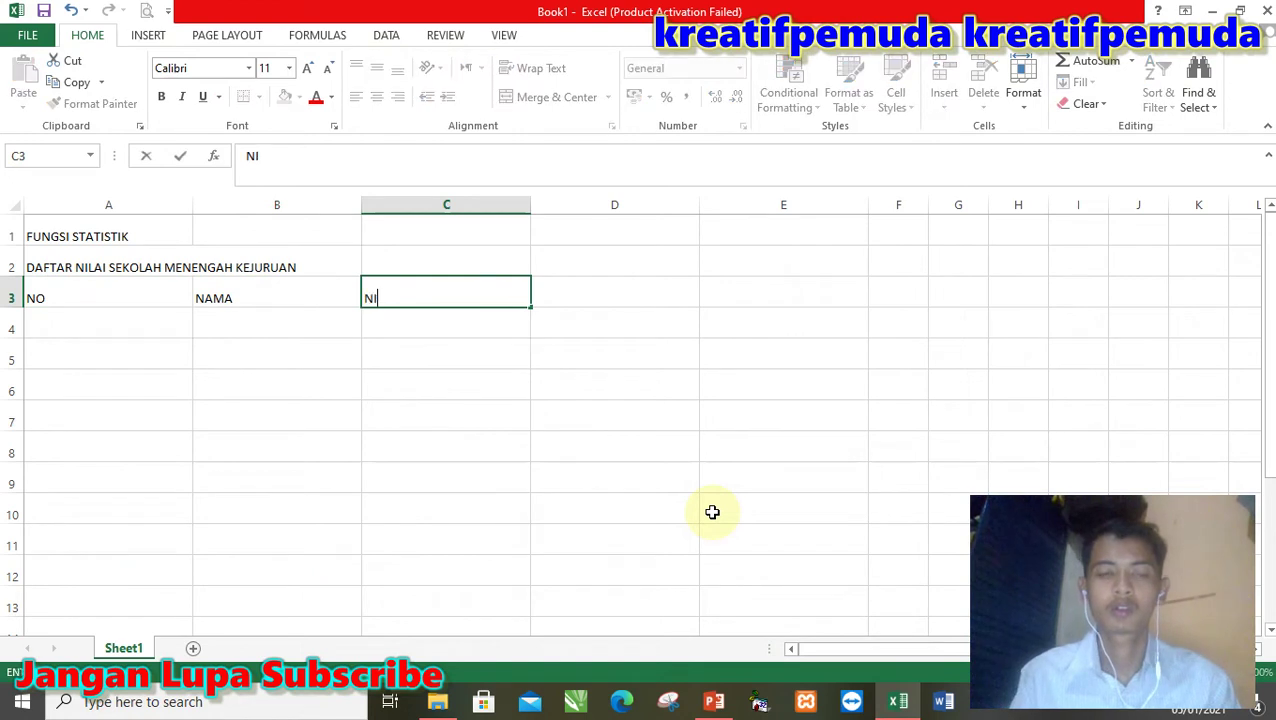
pyautogui.write('LA')
pyautogui.write('AI')
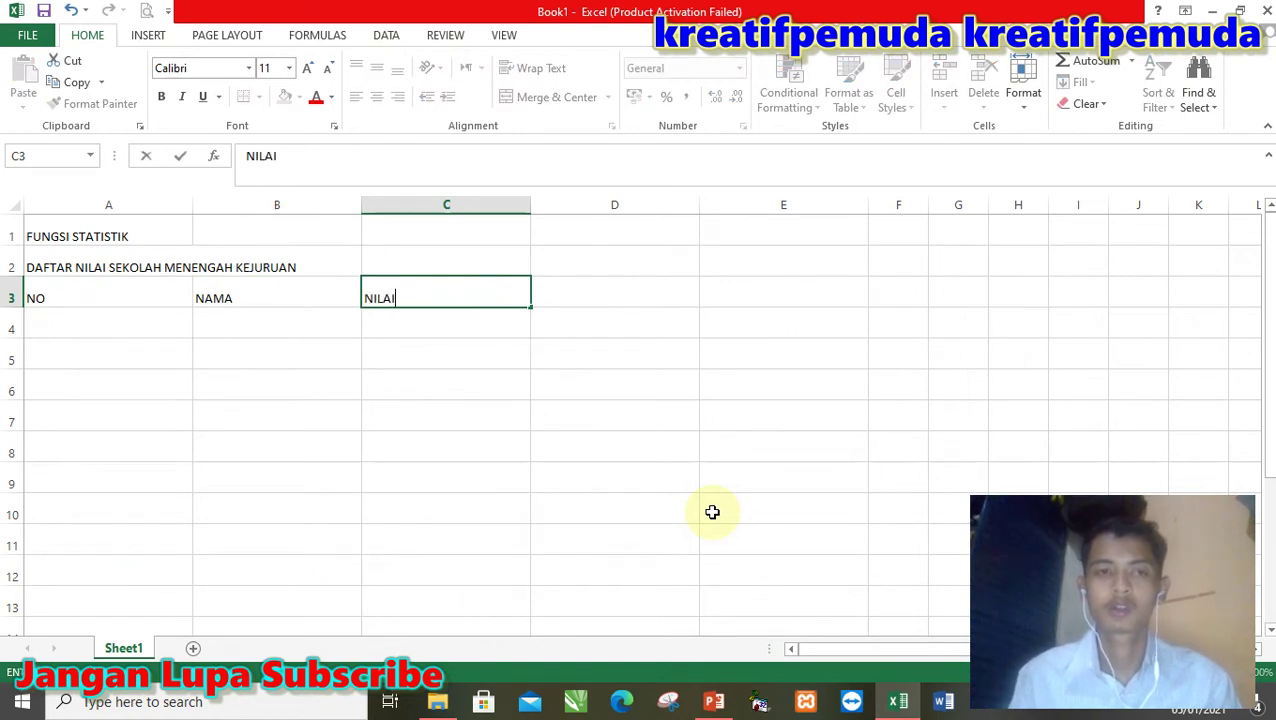
pyautogui.press('Return')
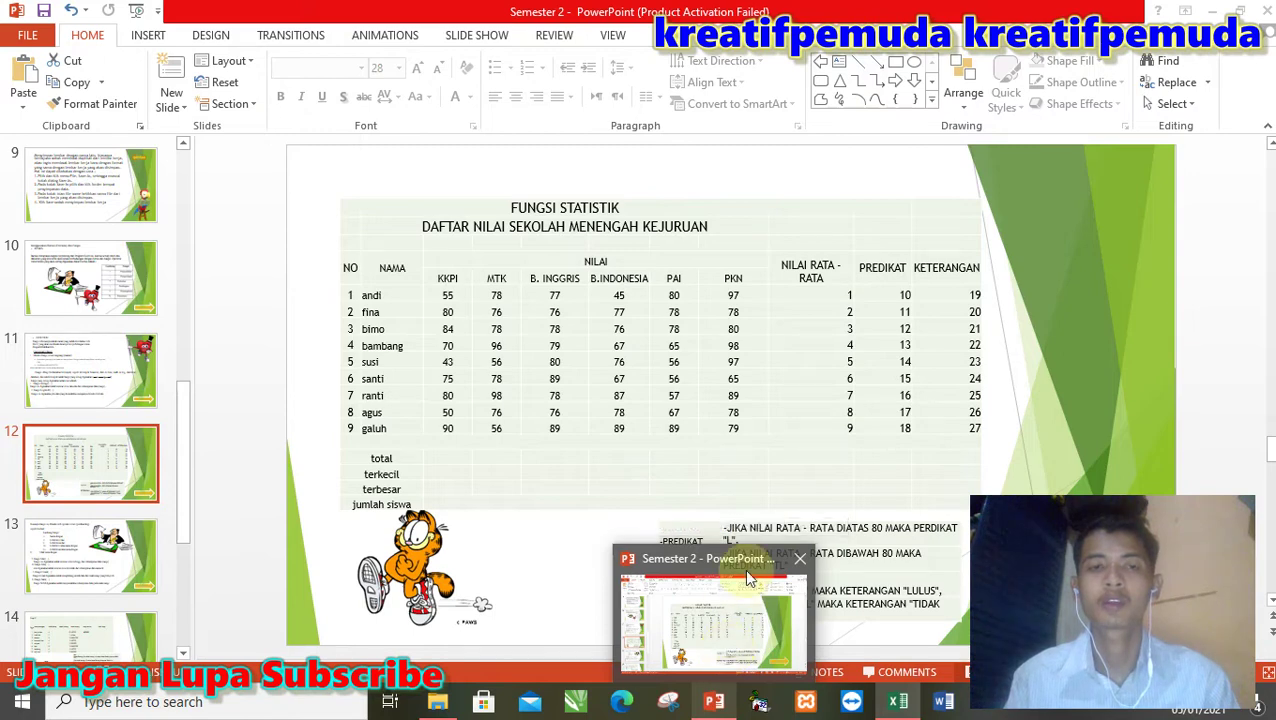
# - Enter KKPI as the first subject heading in C4
pyautogui.write('KKP')
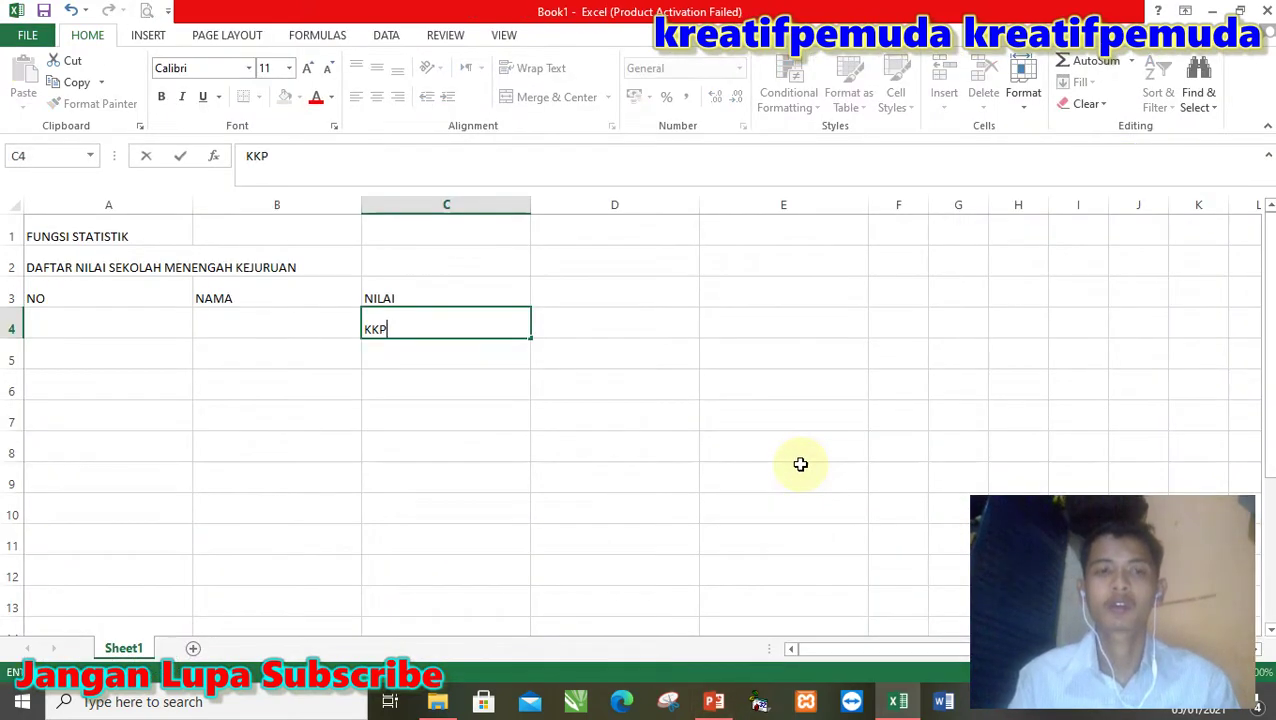
pyautogui.press('Tab')
pyautogui.press('Left')
pyautogui.write('K')
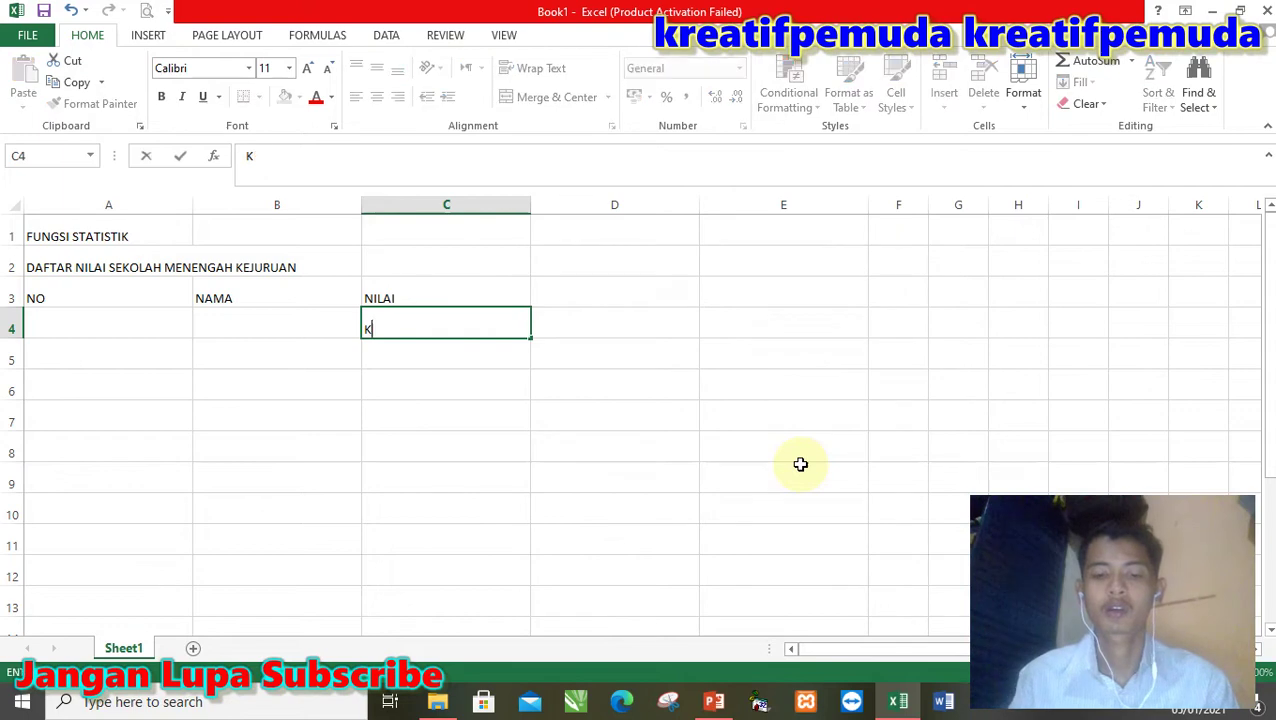
pyautogui.press('Tab')
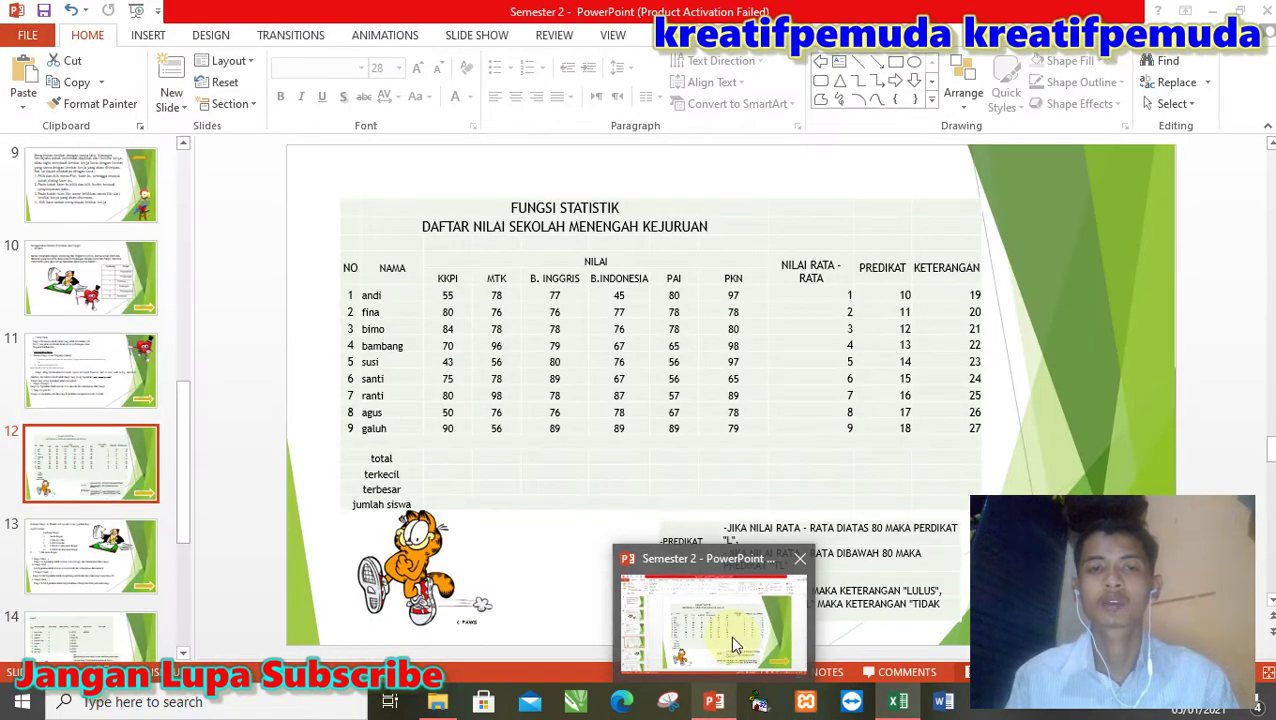
# - Enter the subject headings MTK, B. INGGRIS and BAHASA INDONESIA in D4:F4
pyautogui.write('MTK')
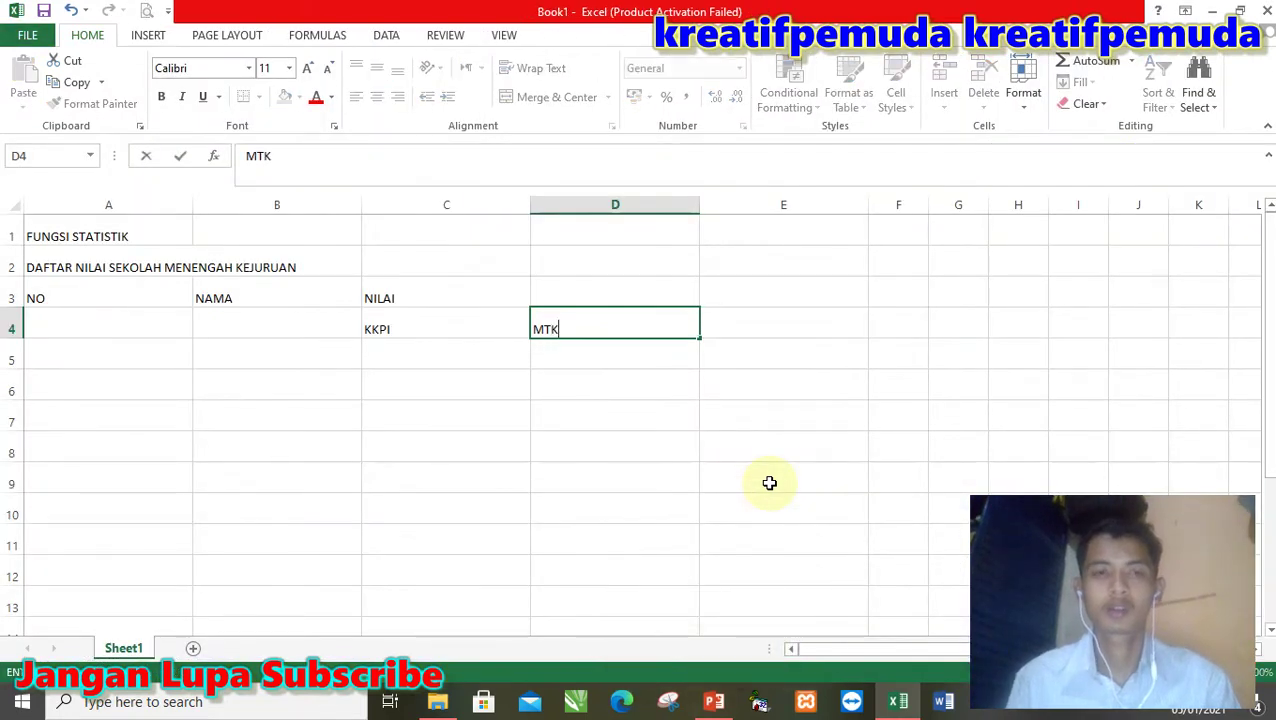
pyautogui.press('Tab')
pyautogui.write('B')
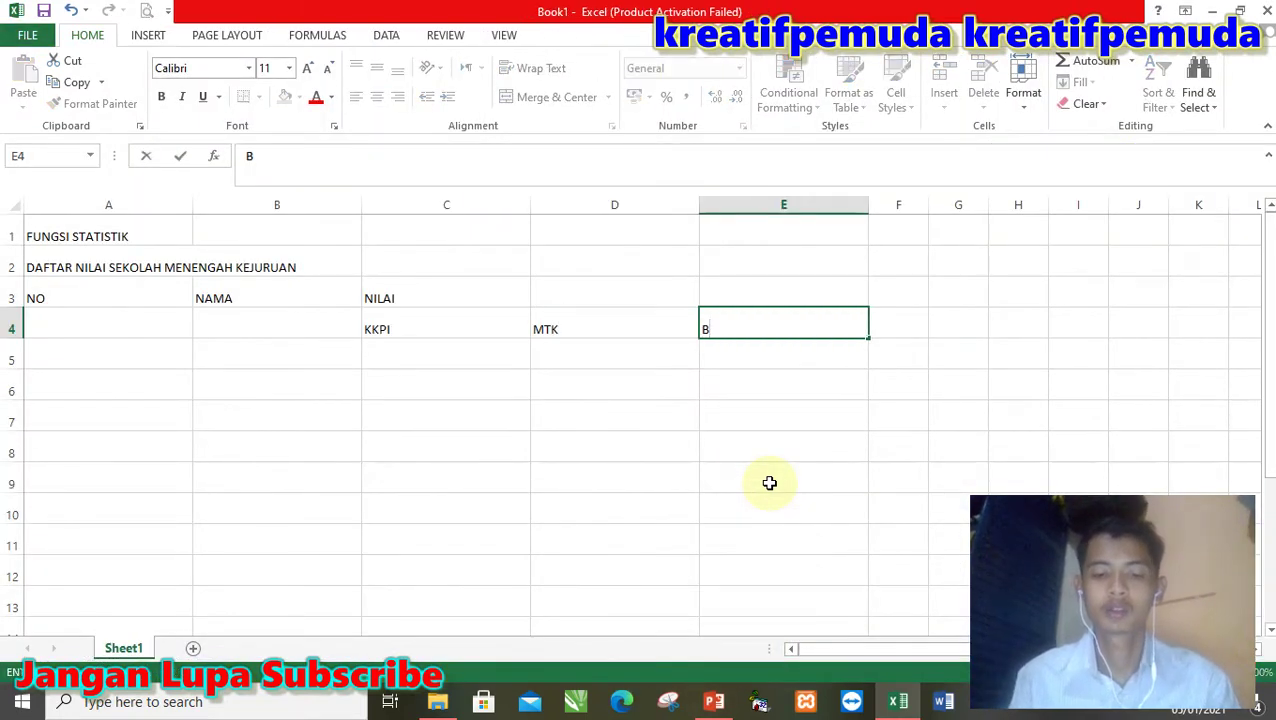
pyautogui.write('. INGGRIS')
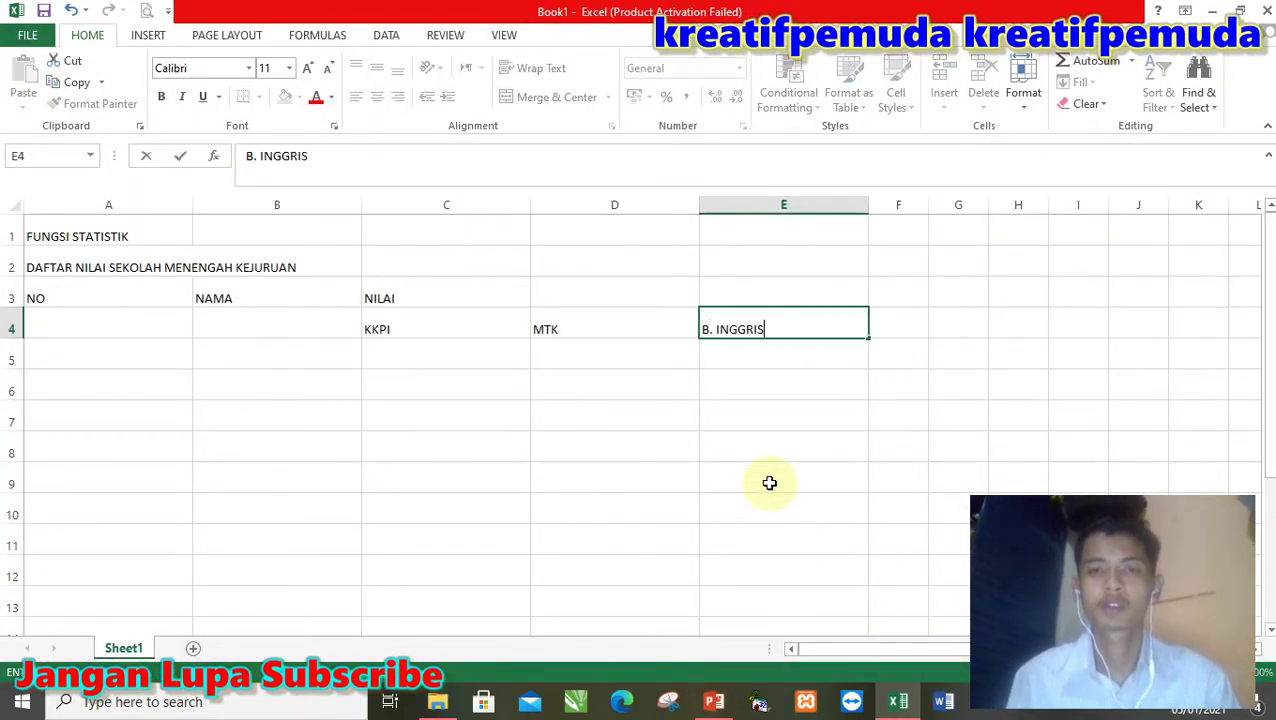
pyautogui.press('Tab')
pyautogui.write('BAHA')
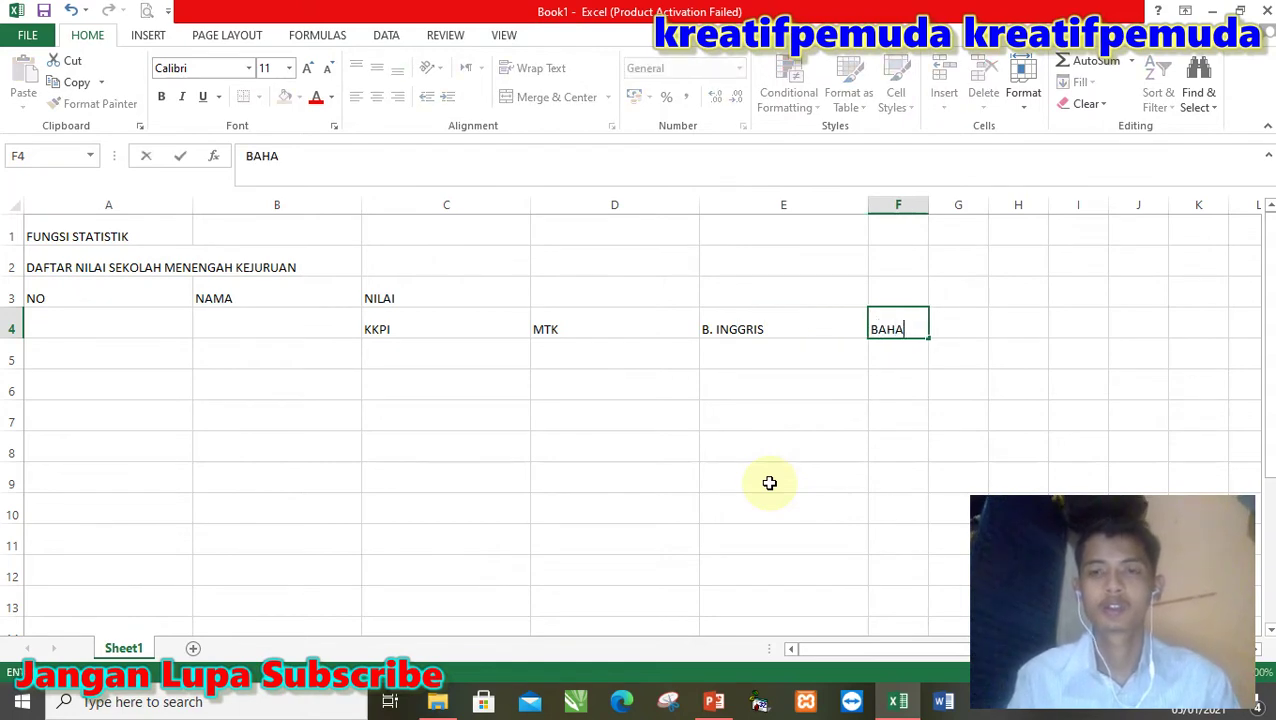
pyautogui.write('SA INDONE')
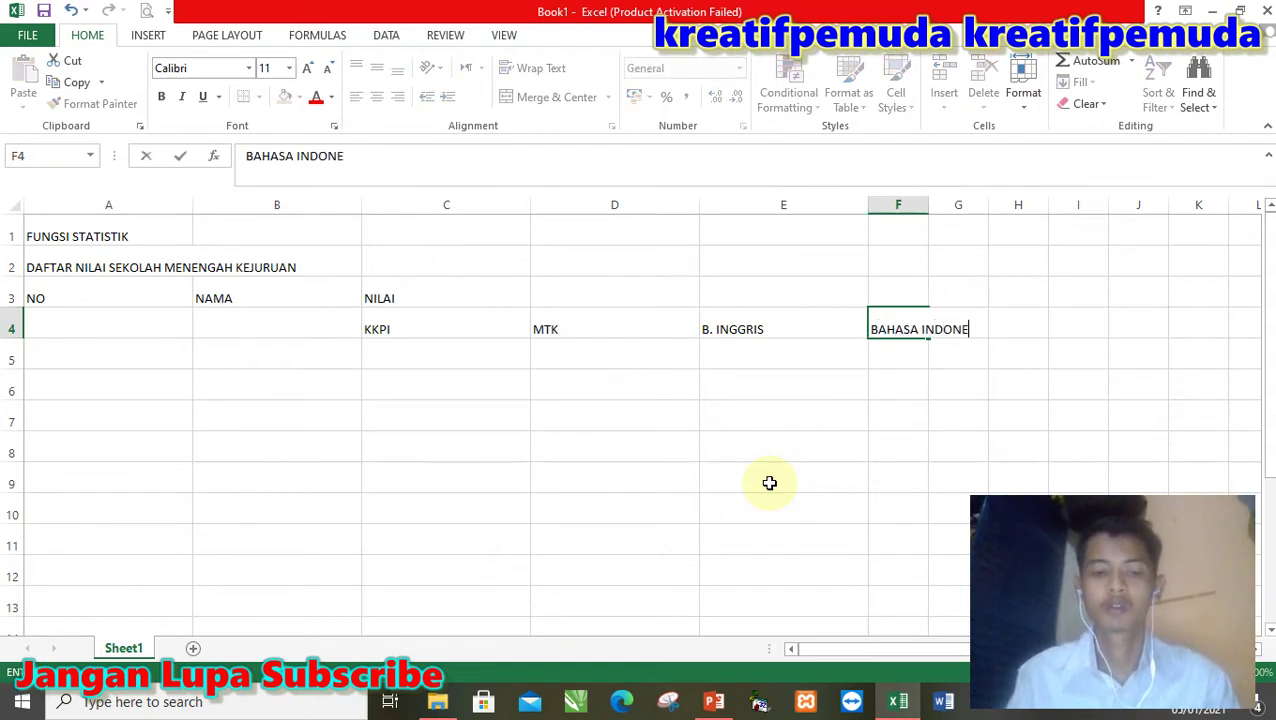
pyautogui.write('SIA')
pyautogui.press('Tab')
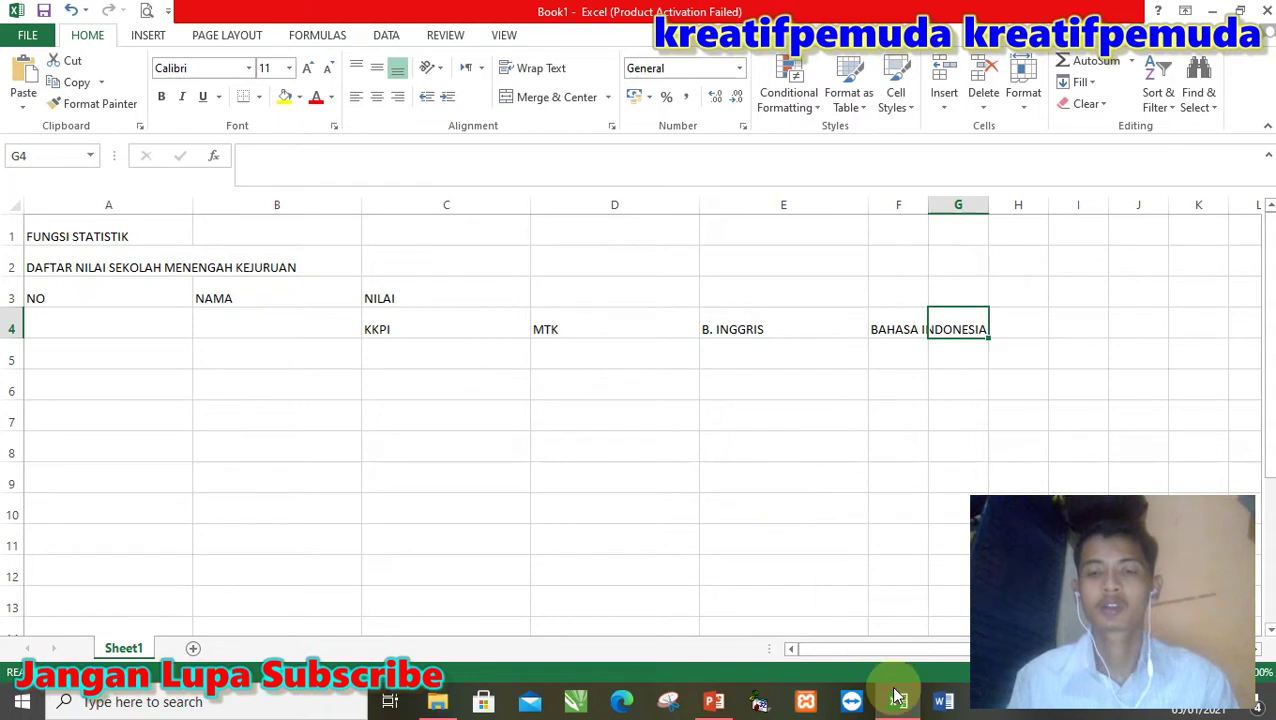
# - Add PAI and PKN as the last subject headings in G4 and H4
pyautogui.click(738, 655)
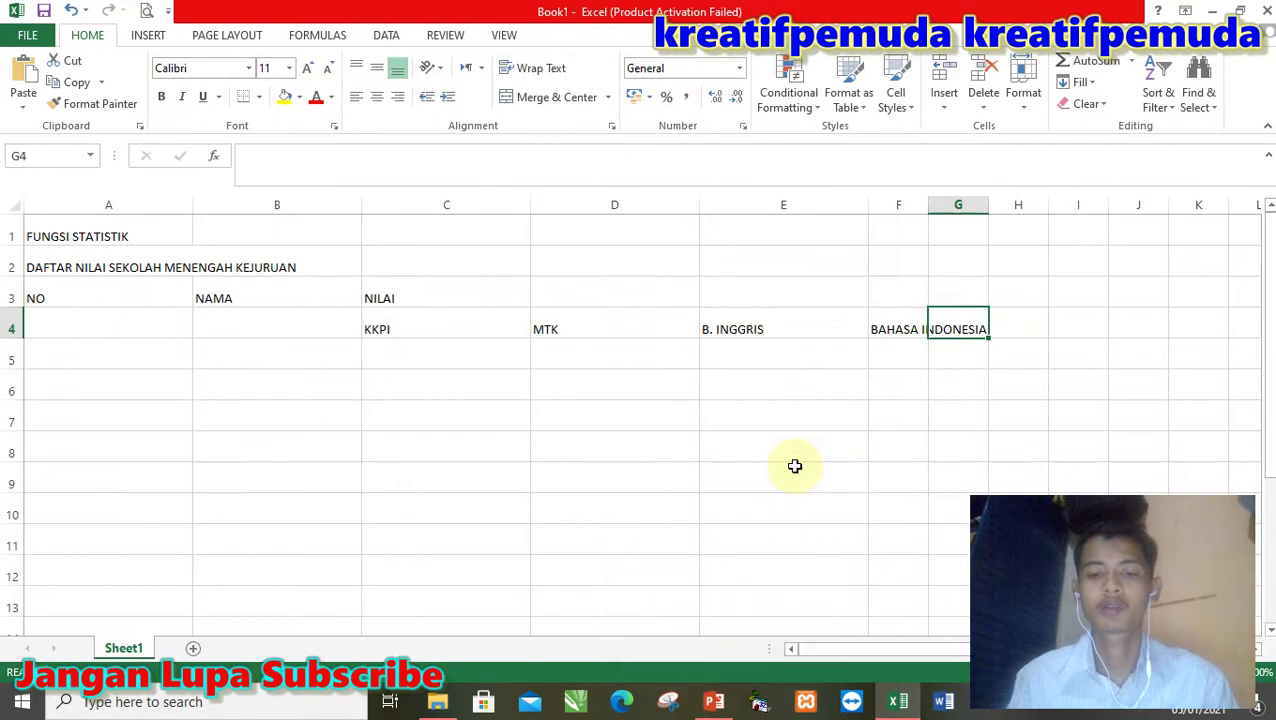
pyautogui.write('PAI')
pyautogui.press('Tab')
pyautogui.write('PKN')
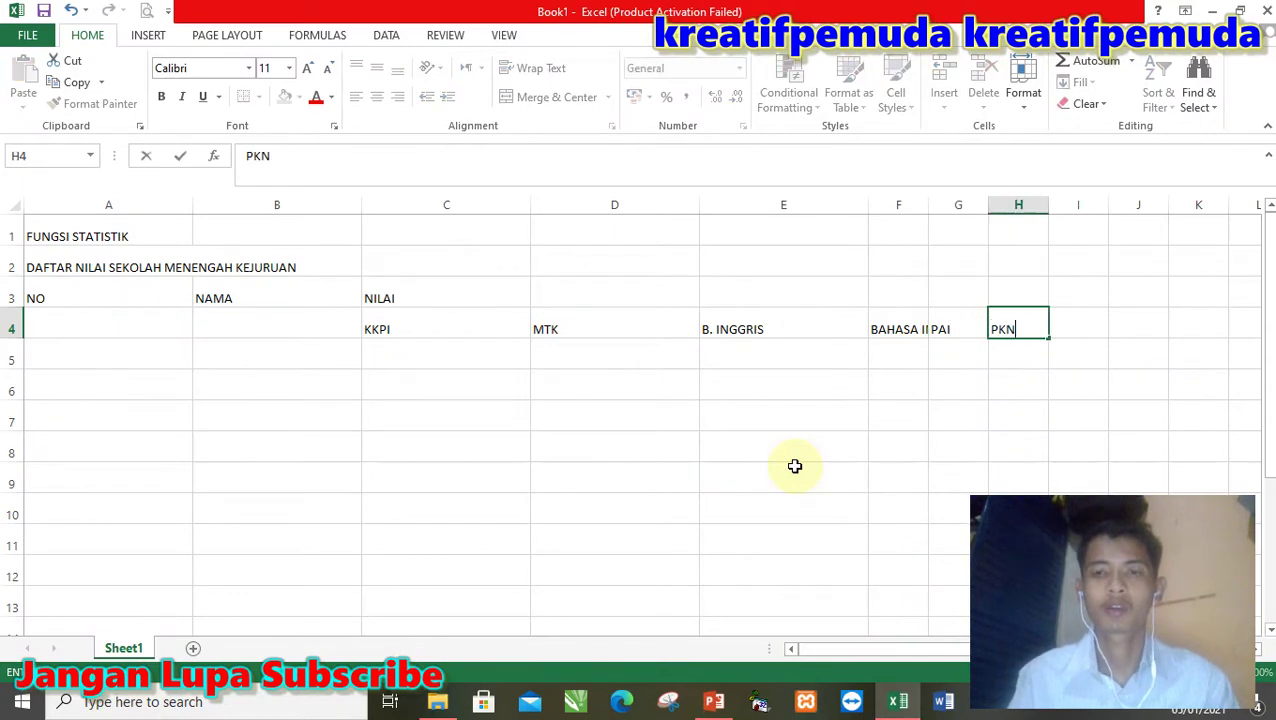
pyautogui.press('Tab')
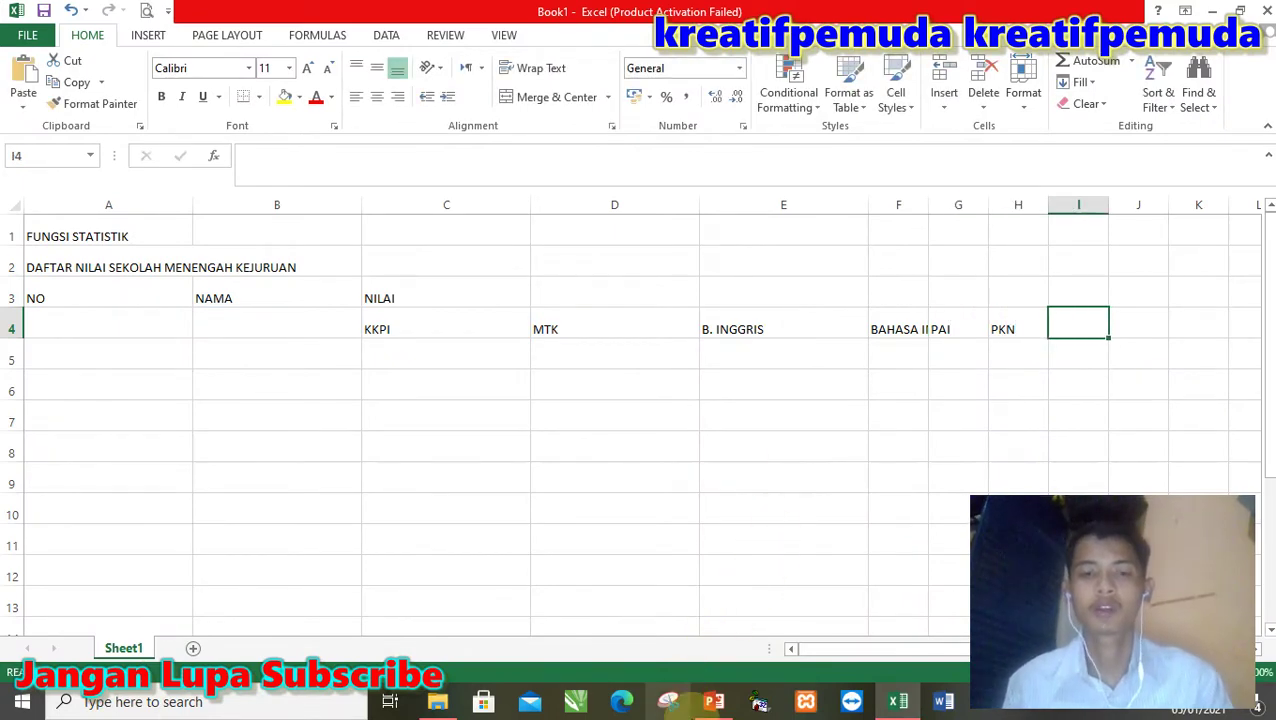
# - Enter the heading NILAI RATA - RATA in I3
pyautogui.moveTo(714, 701)
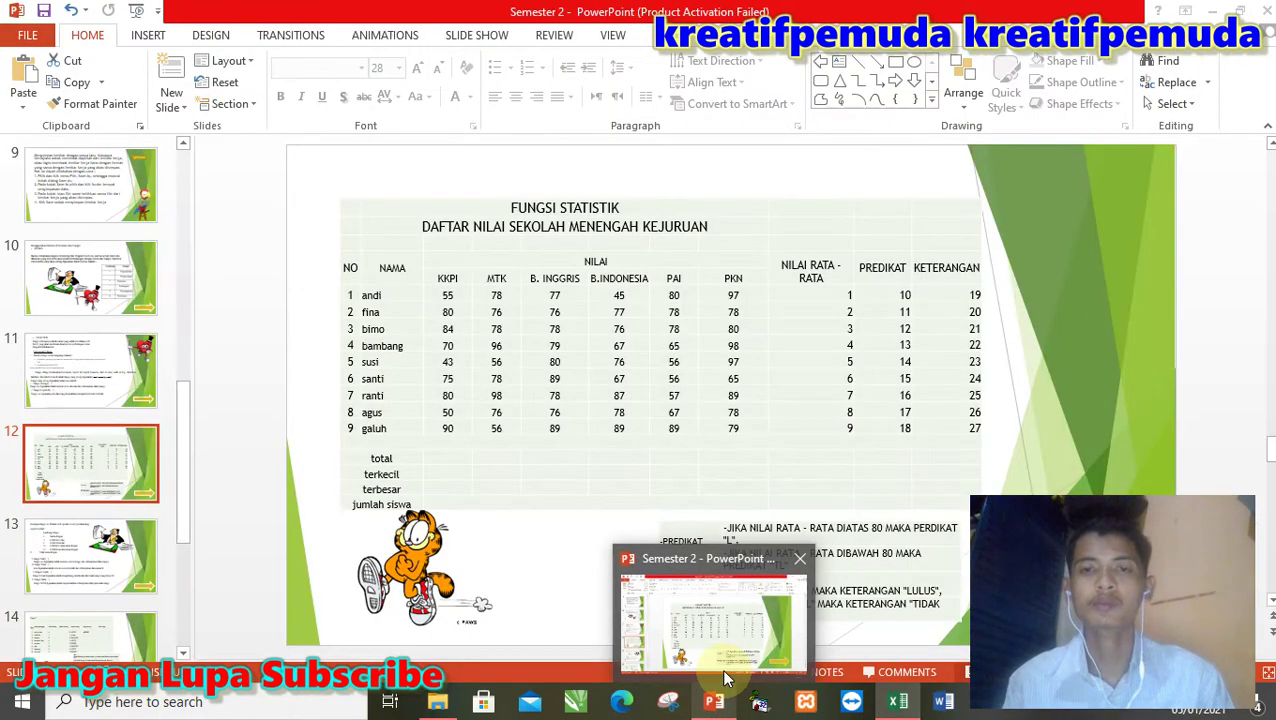
pyautogui.press('Up')
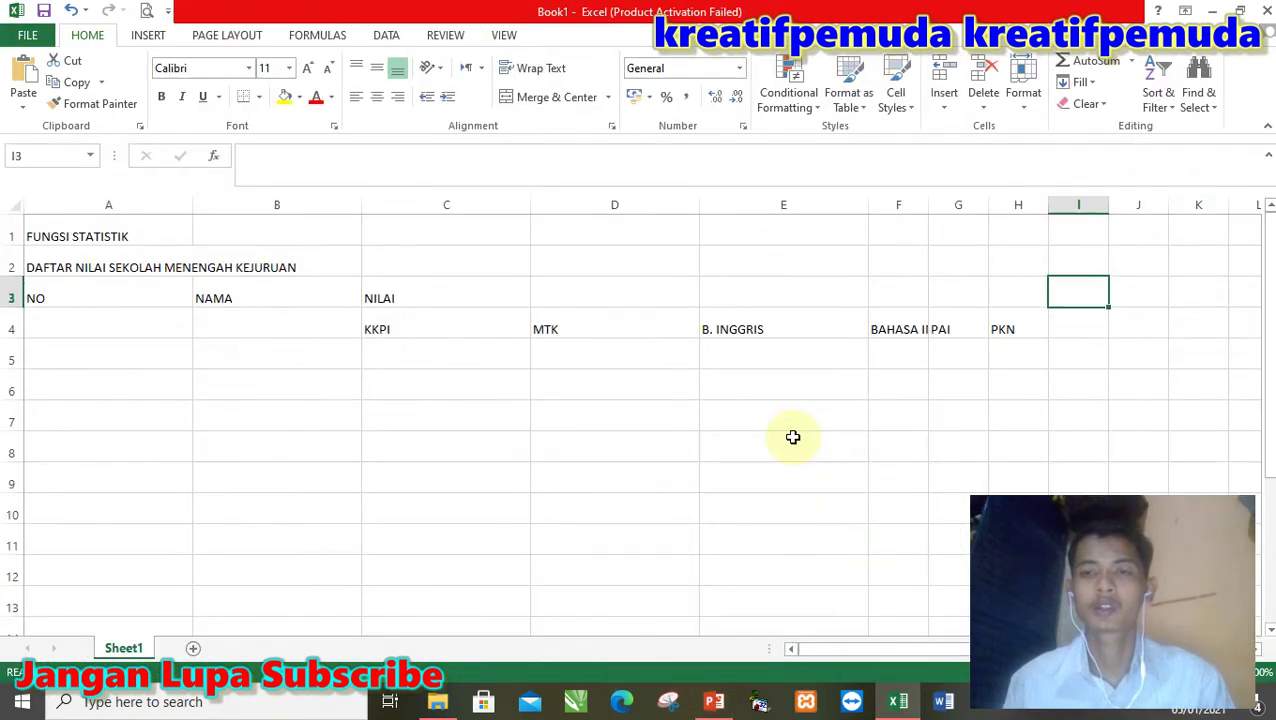
pyautogui.write('NILAI R')
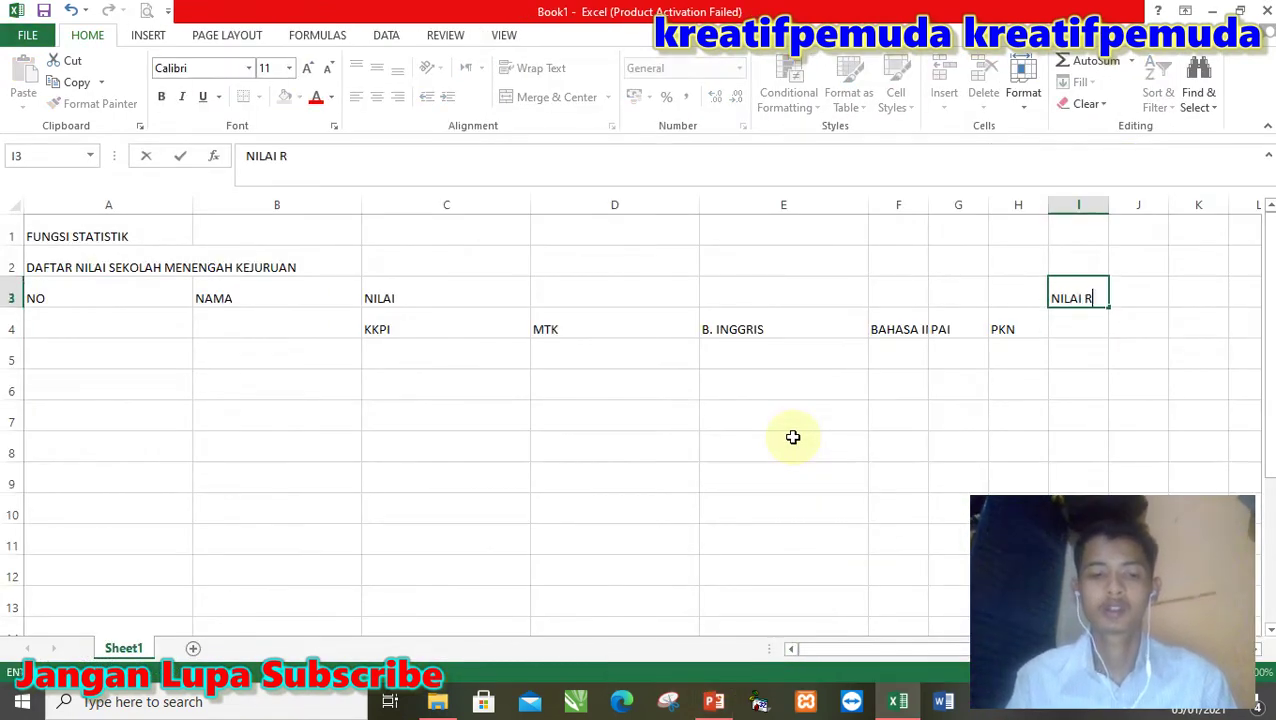
pyautogui.write('ATA - R')
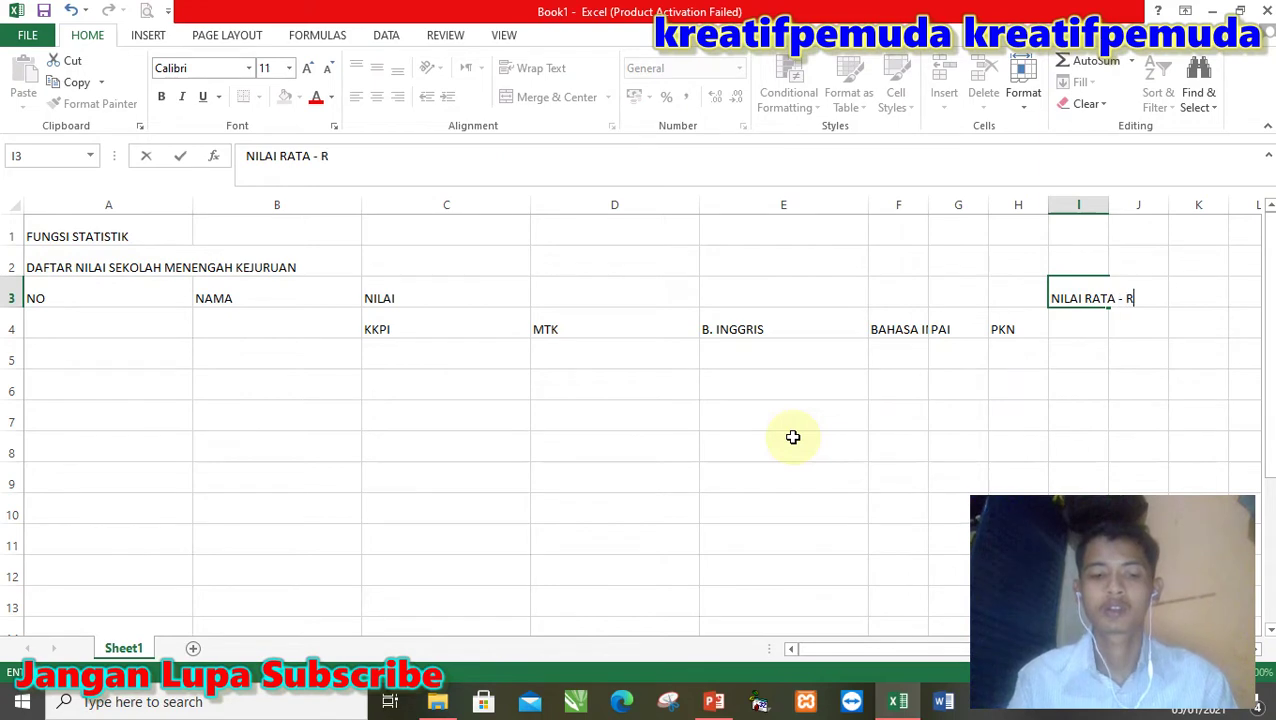
pyautogui.write('ATA')
pyautogui.press('Return')
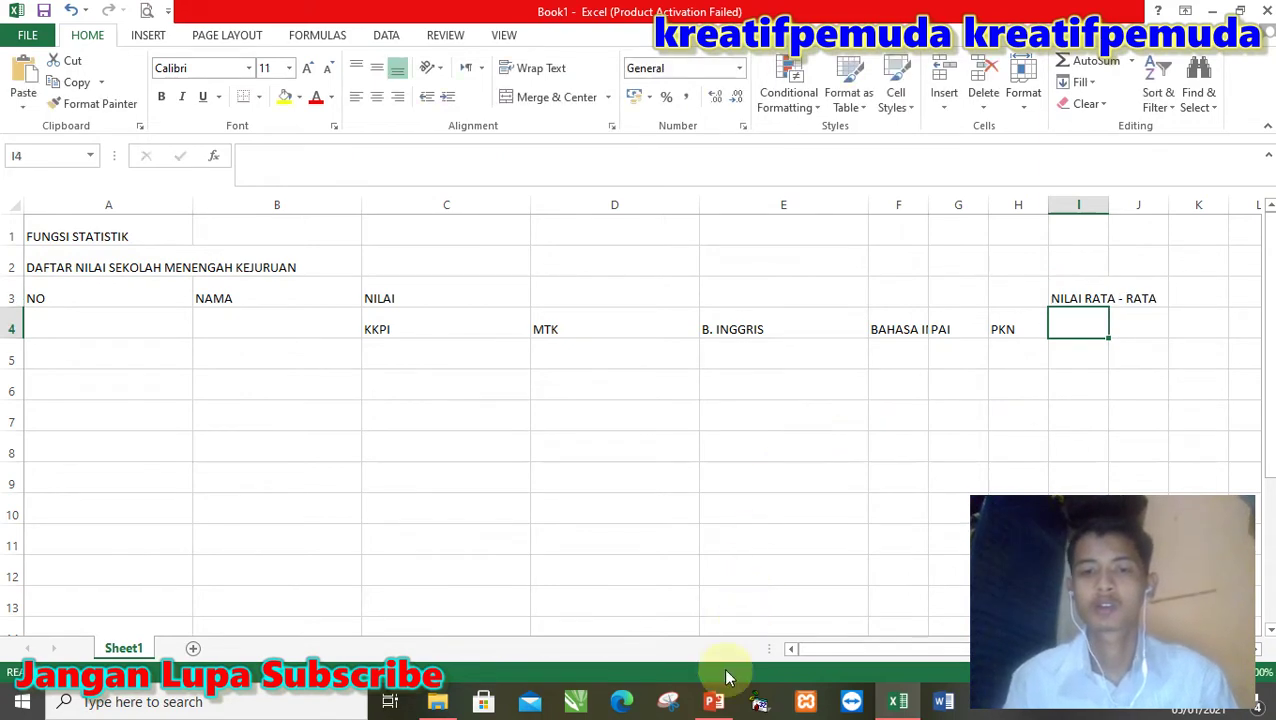
pyautogui.moveTo(747, 633)
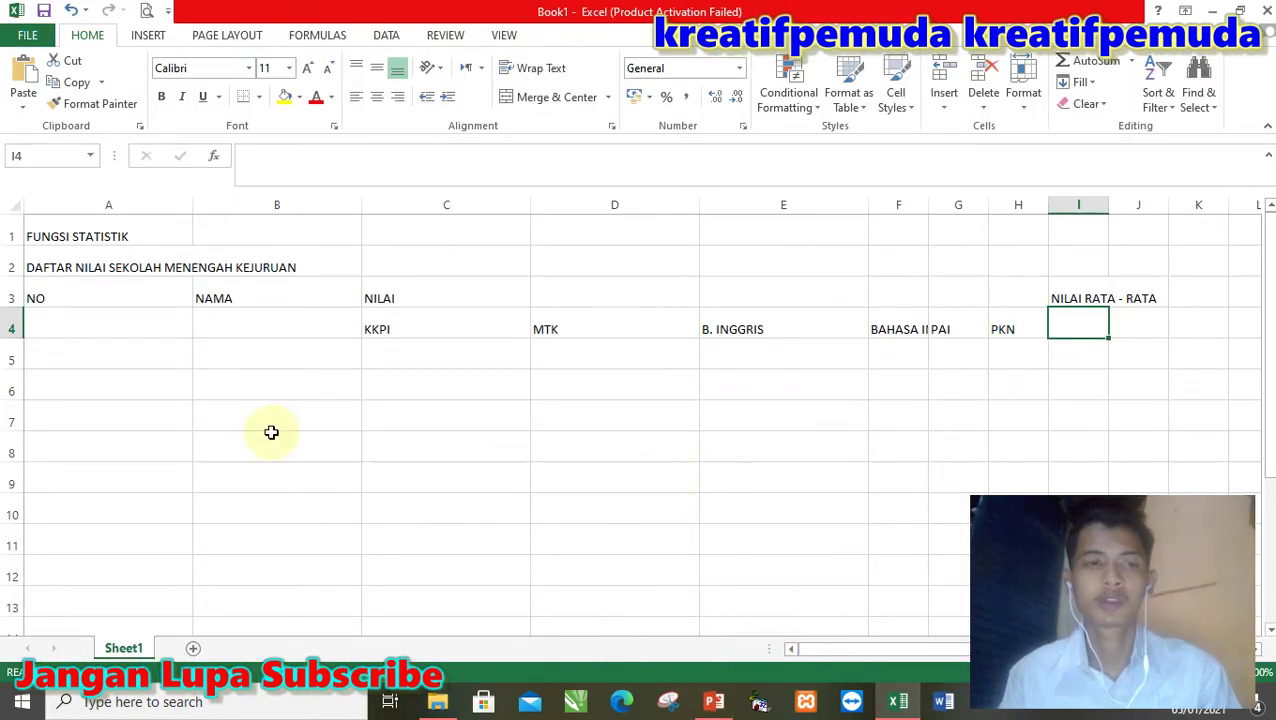
pyautogui.click(125, 356)
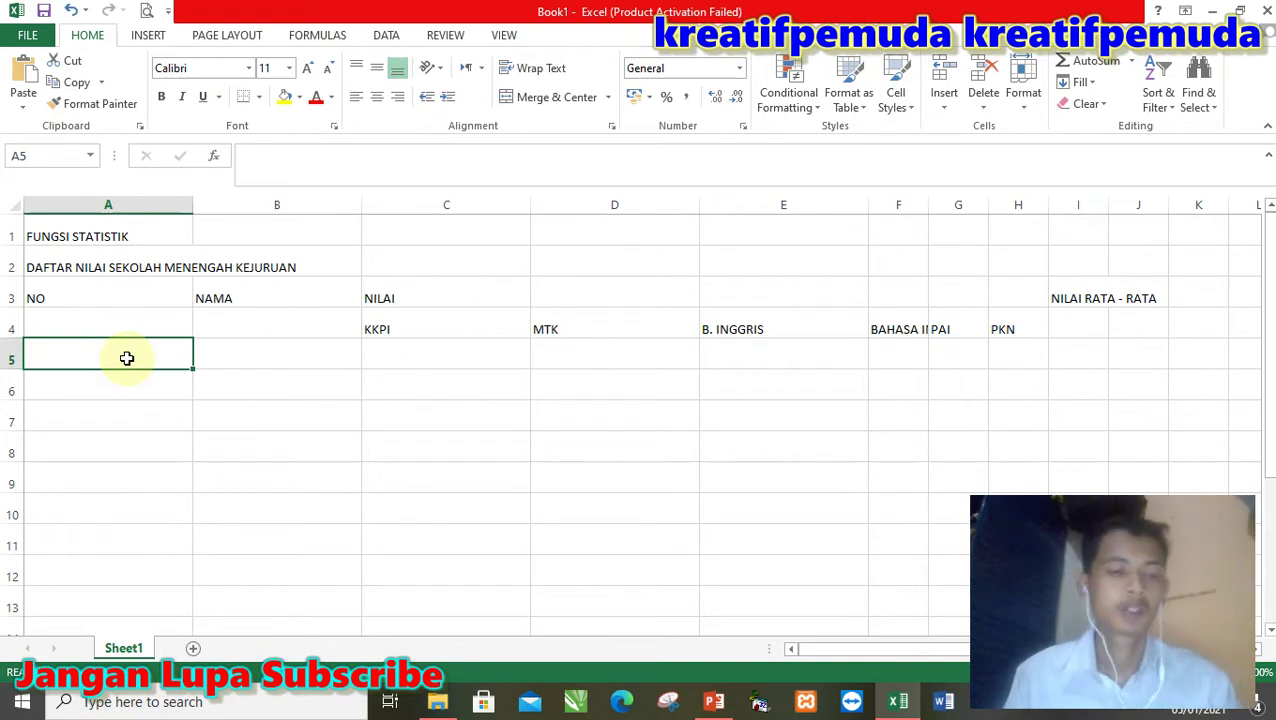
# - Enter the student numbers 1 and 2 in A5 and A6
pyautogui.write('12')
pyautogui.press('BackSpace')
pyautogui.press('Return')
pyautogui.write('2')
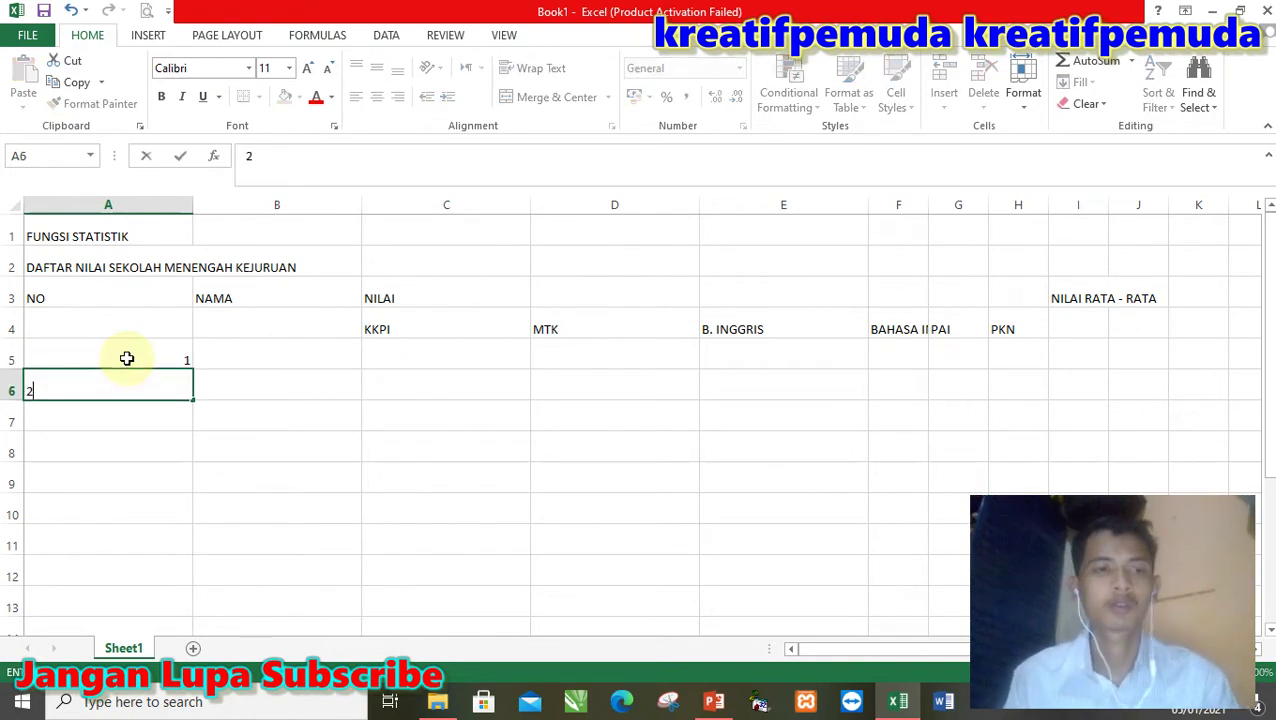
pyautogui.press('Return')
# - Fill the numbering series down to A9 and center the numbers
pyautogui.click(127, 358)
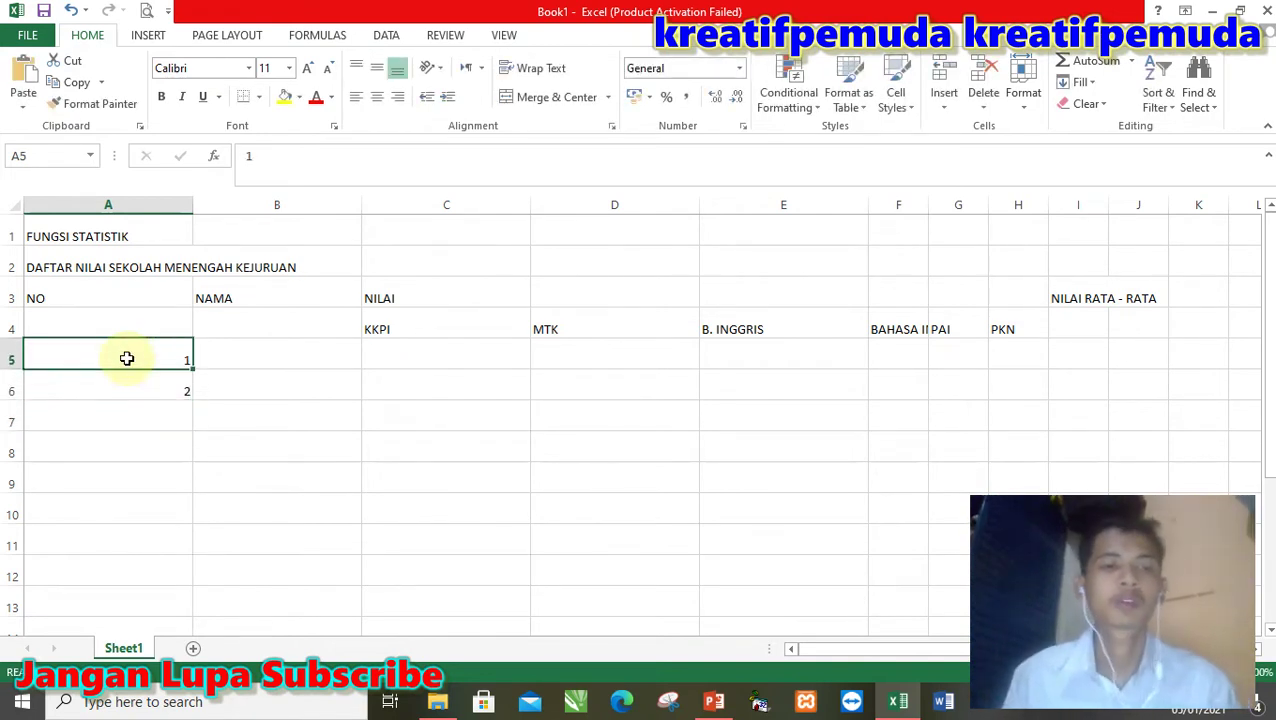
pyautogui.hotkey('shift', 'Down')
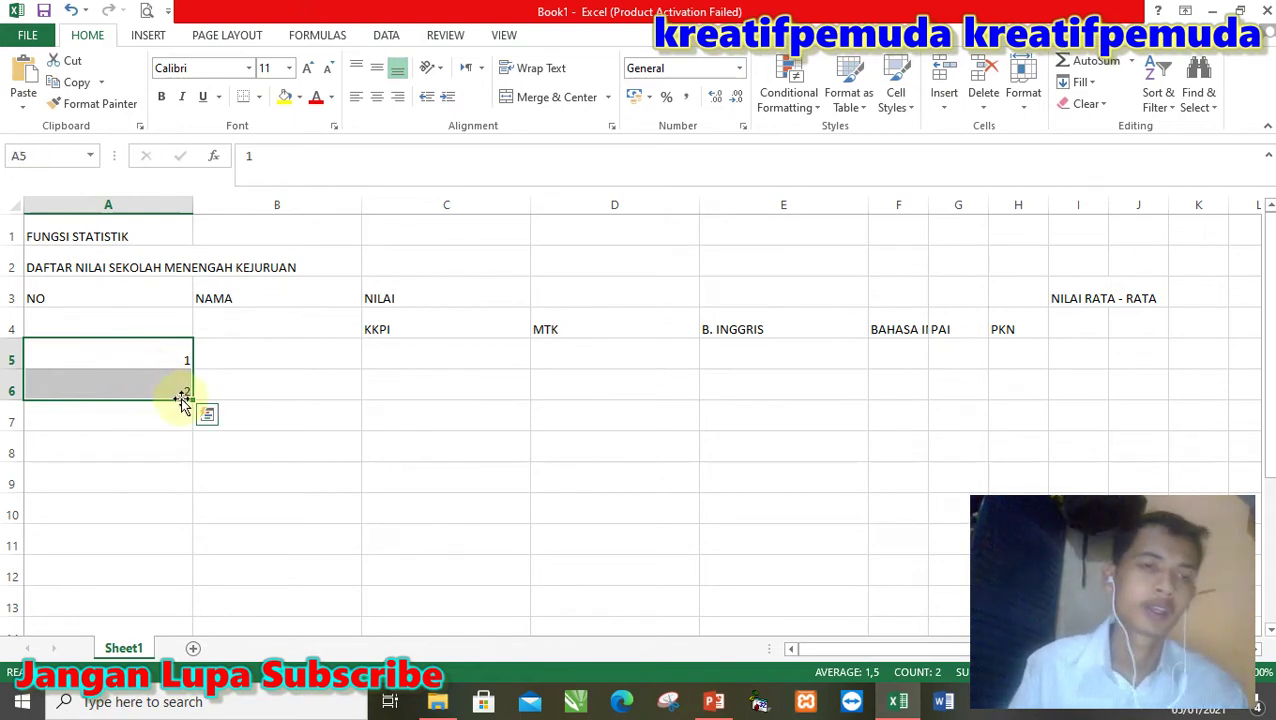
pyautogui.click(177, 386)
pyautogui.click(169, 352)
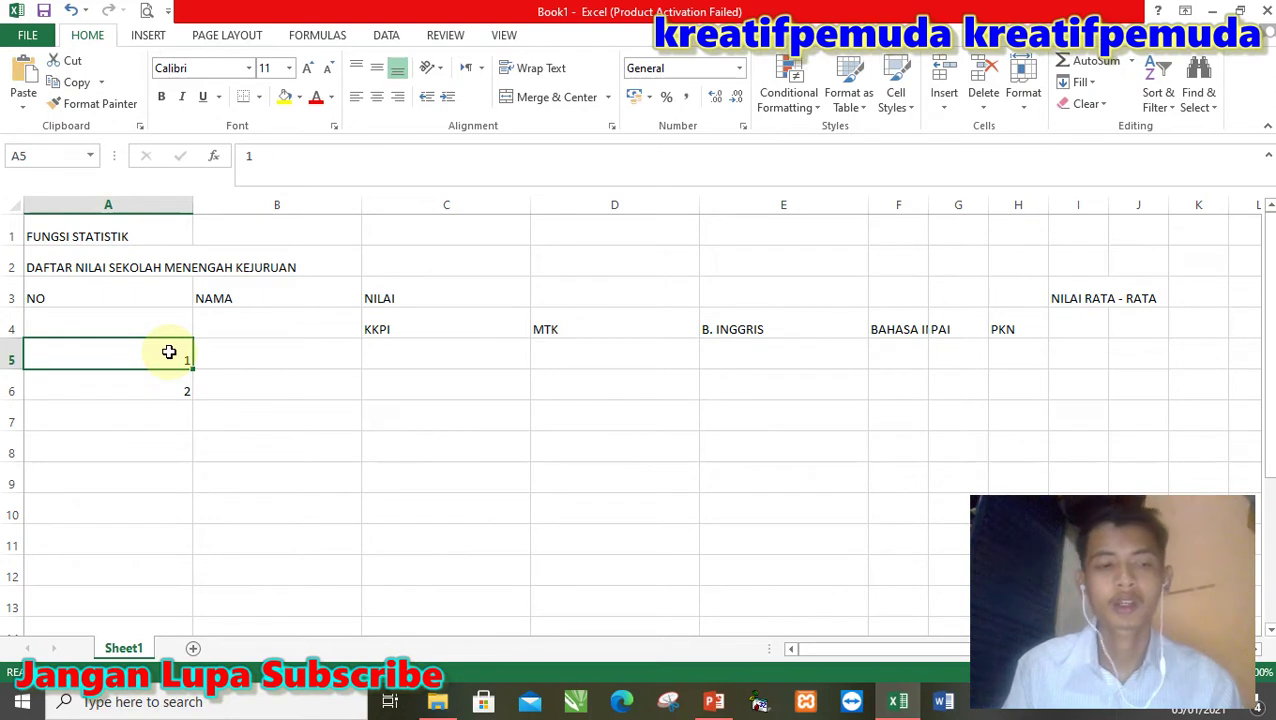
pyautogui.hotkey('shift', 'Down')
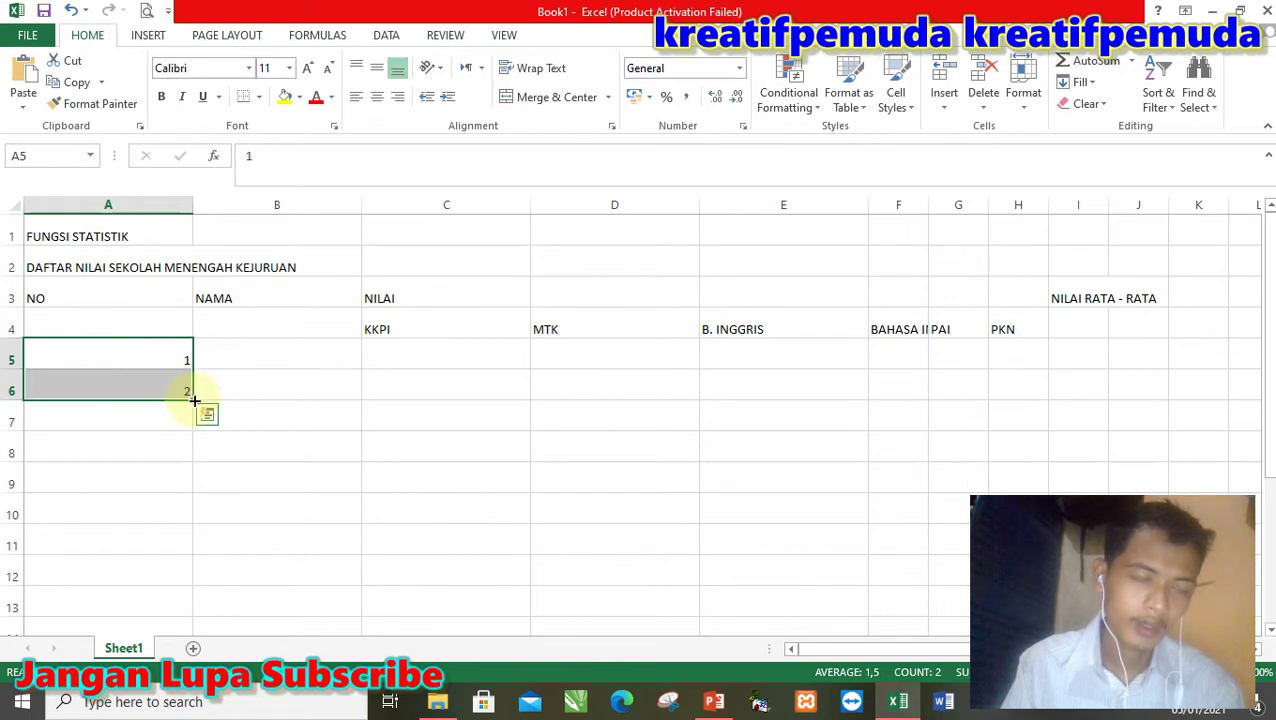
pyautogui.moveTo(195, 401); pyautogui.dragTo(194, 483)
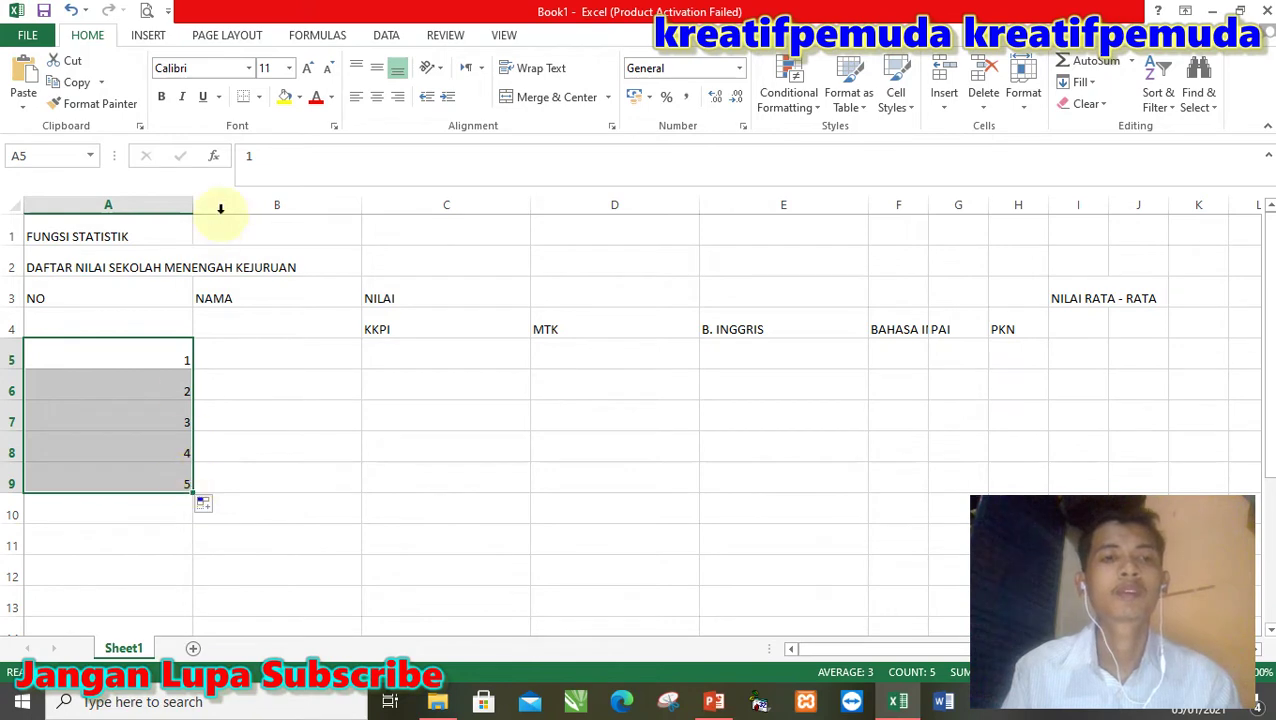
pyautogui.click(372, 99)
pyautogui.click(168, 484)
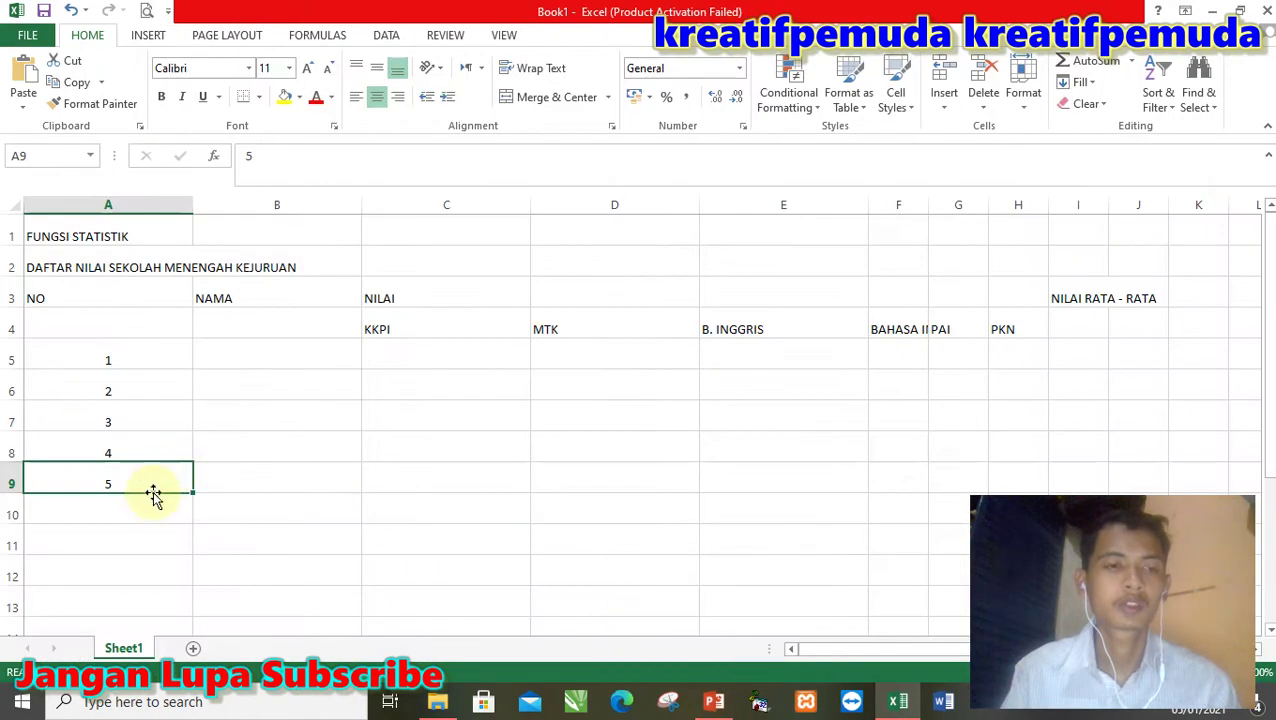
# - Label A11:A14 as TOTAL, NILAI TERKECIL, NILAI TERBESAR and JUMLAH NILAI
pyautogui.click(153, 543)
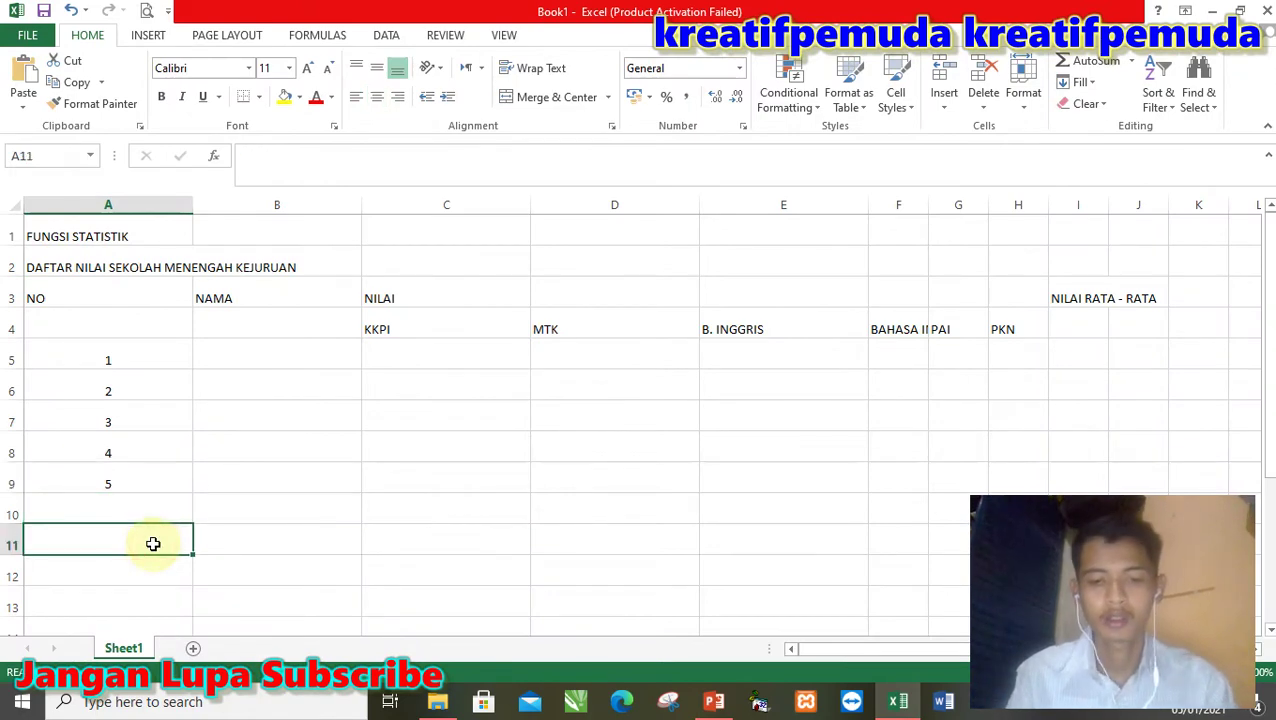
pyautogui.write('TOTA')
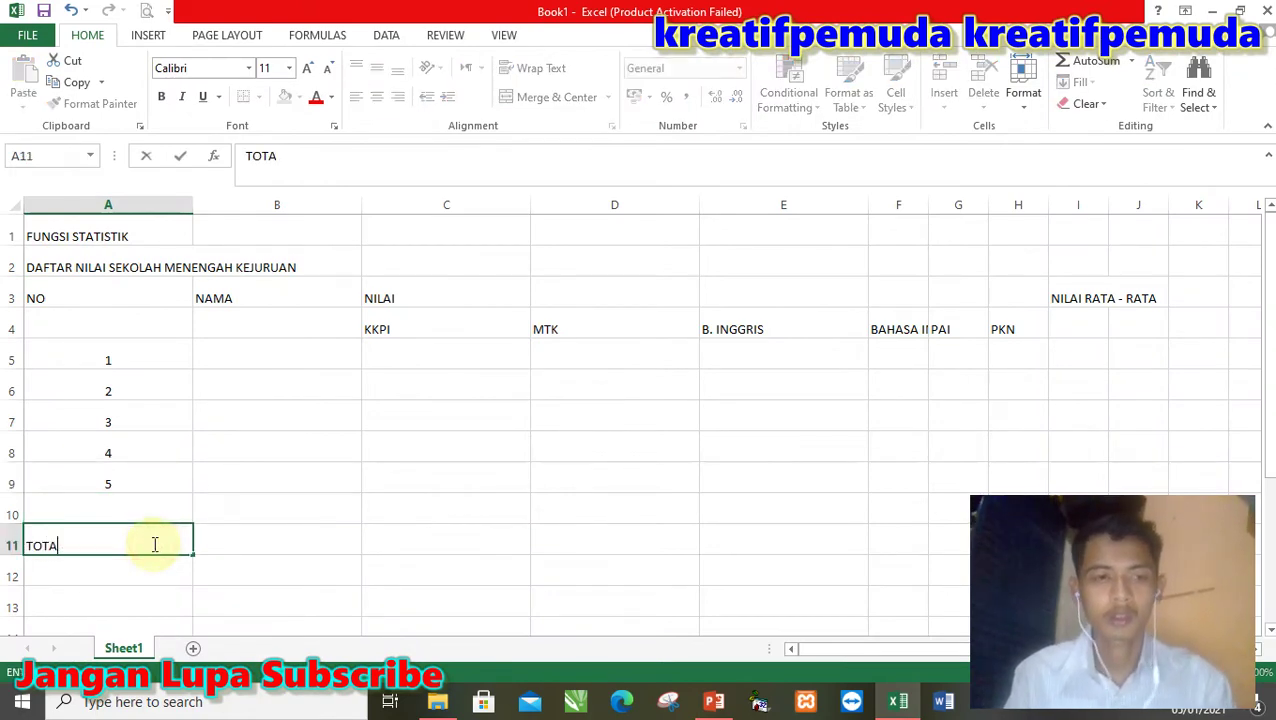
pyautogui.write('L')
pyautogui.press('Return')
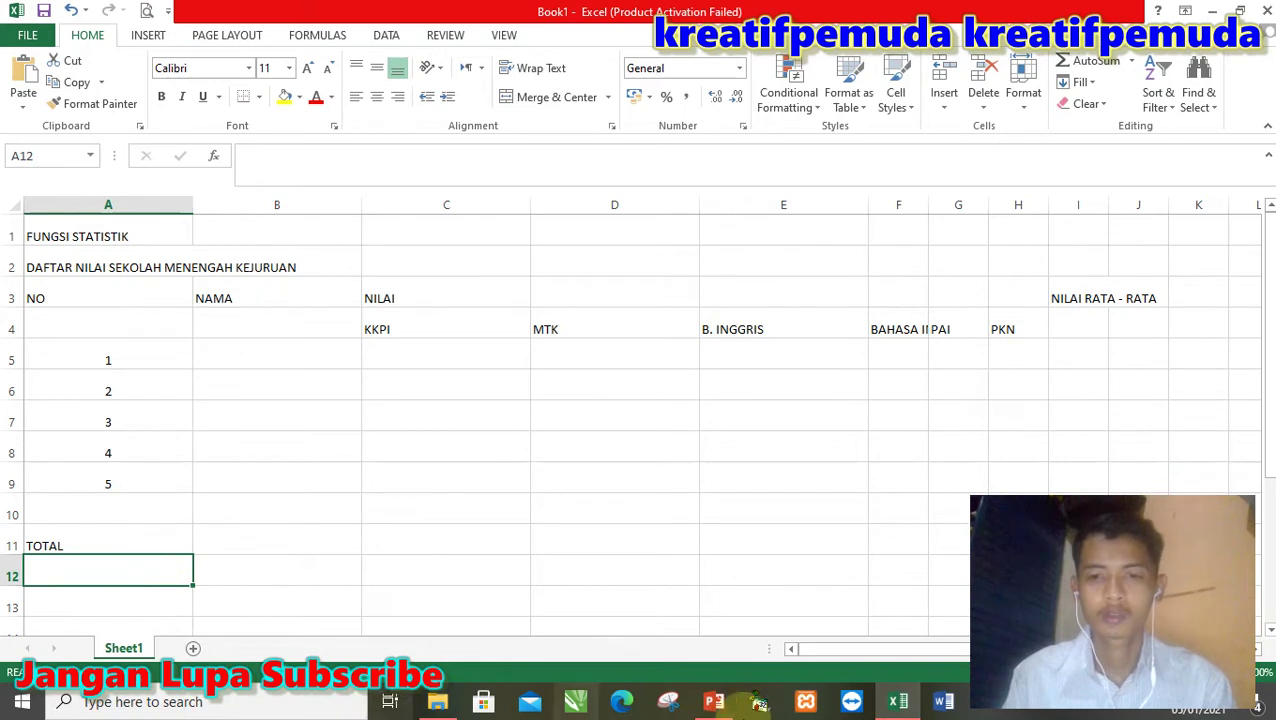
pyautogui.write('NIL')
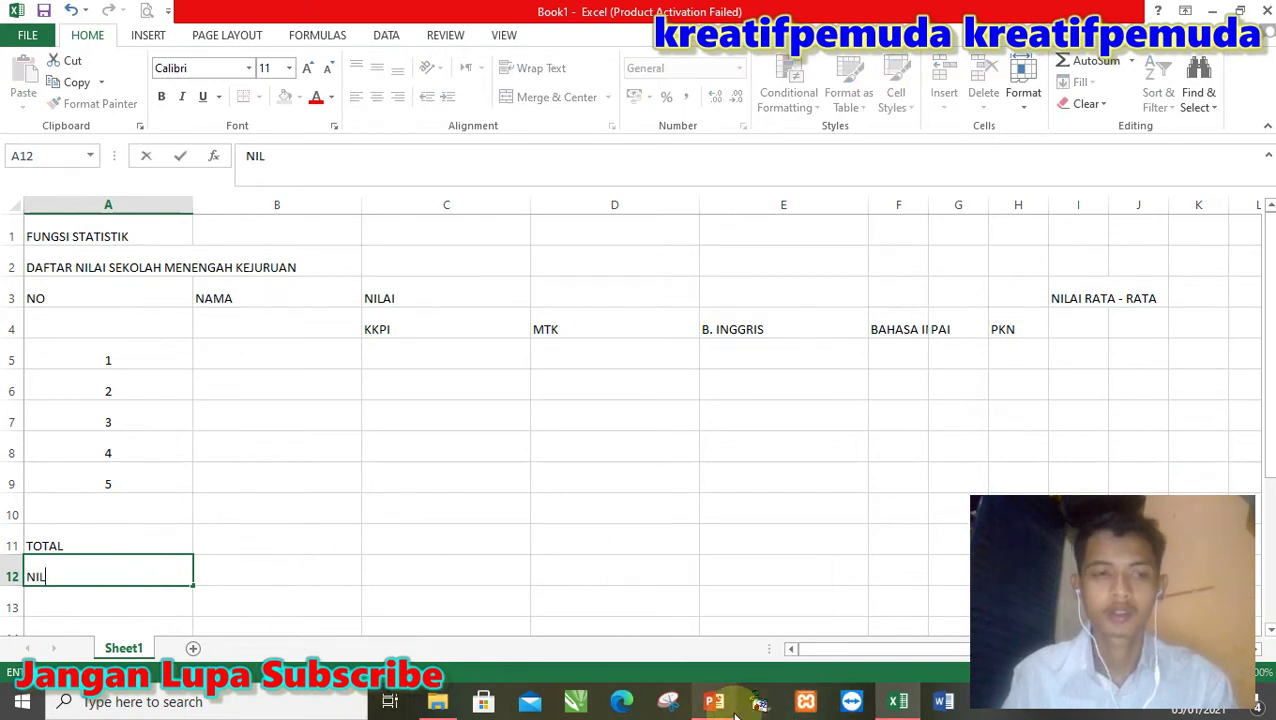
pyautogui.write('AI TE')
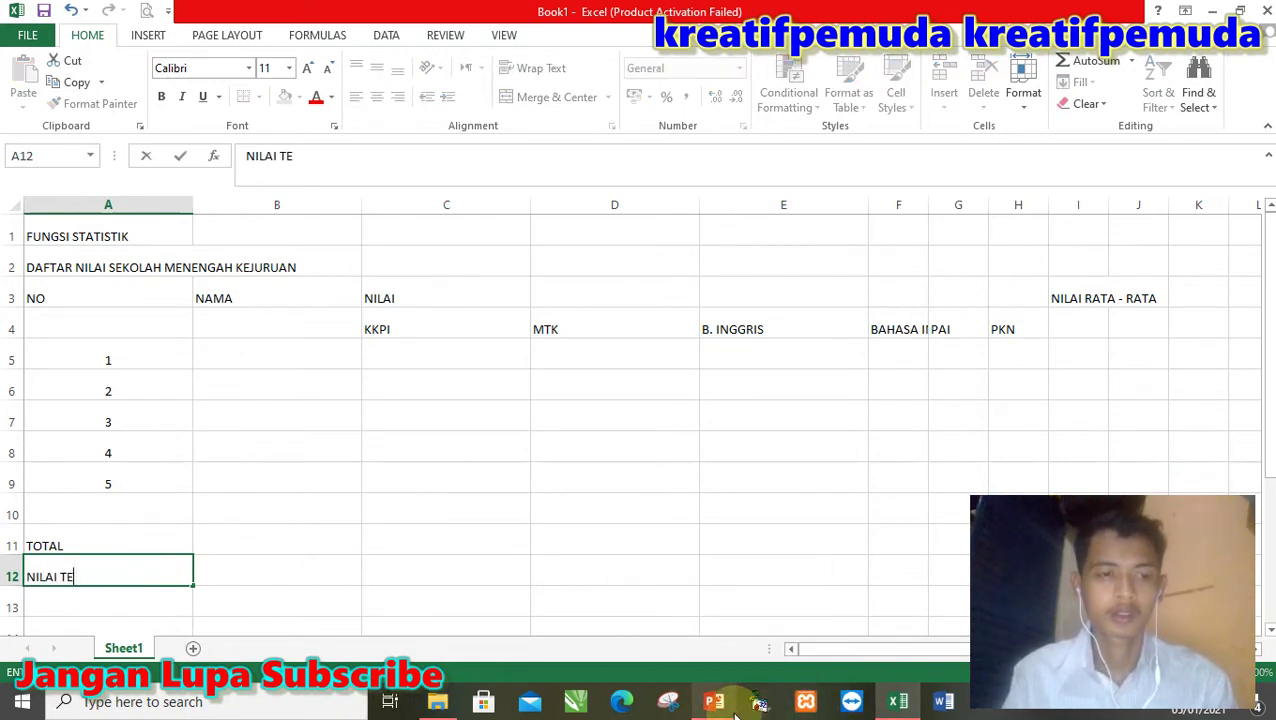
pyautogui.write('RKECIL')
pyautogui.press('Return')
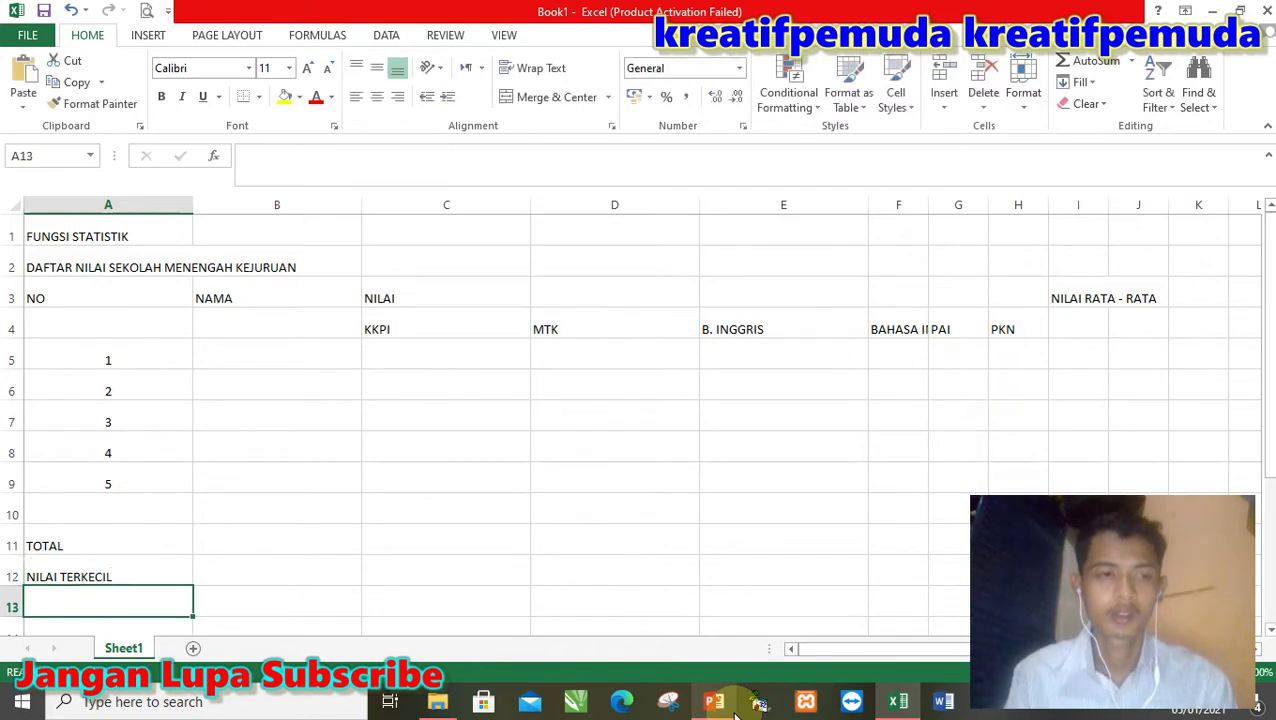
pyautogui.write('NILAI')
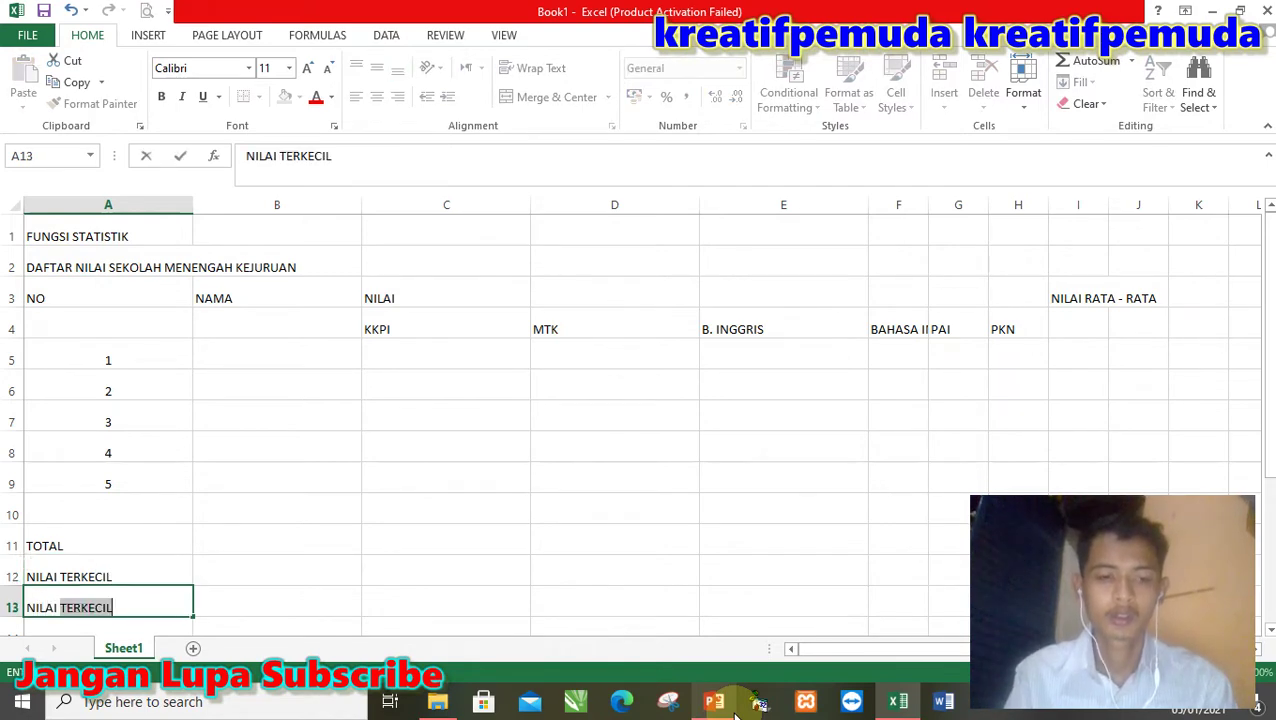
pyautogui.write('BESAR')
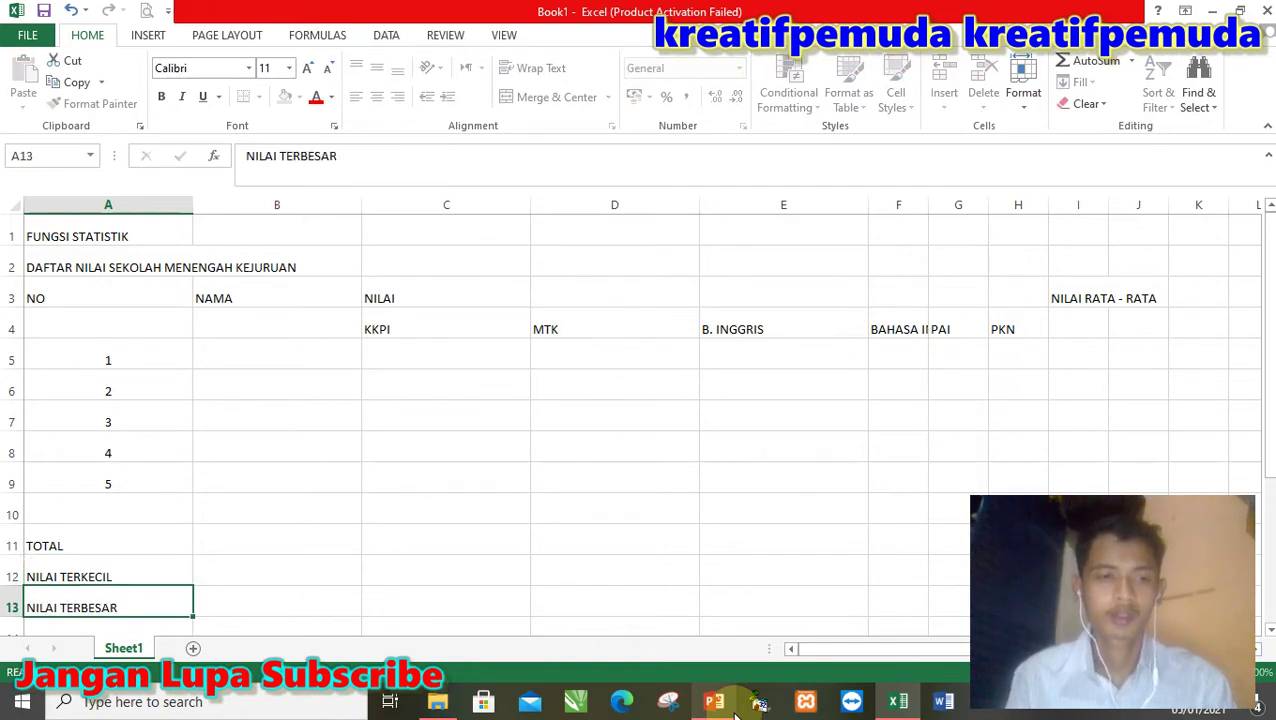
pyautogui.press('Return')
pyautogui.write('JUMLAH NILAI')
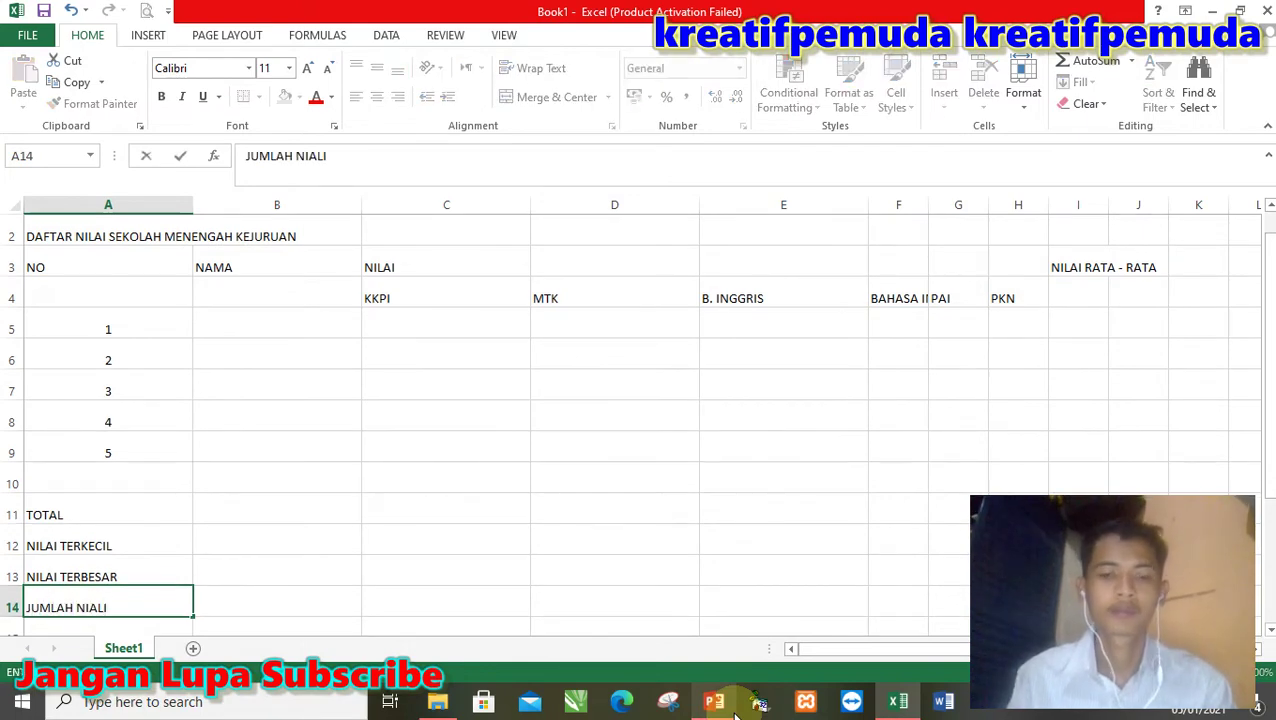
pyautogui.press('Return')
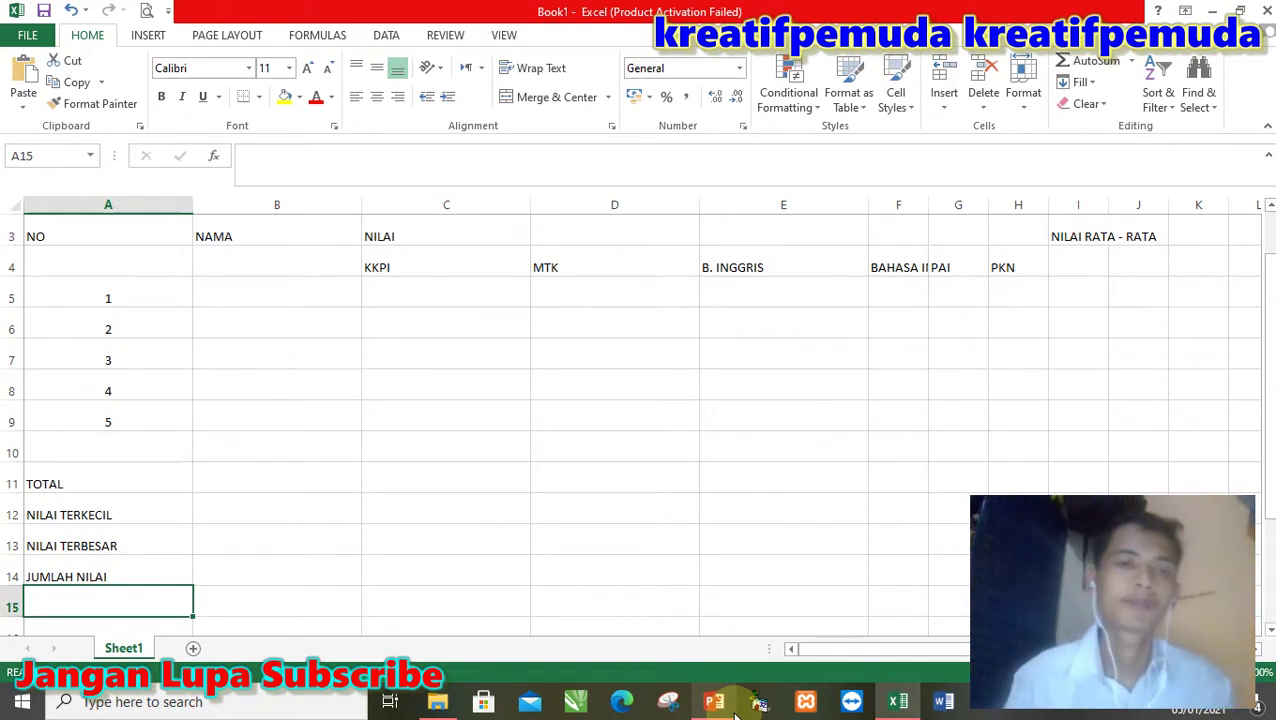
# - Enter the first two student names in B5 and B6, checking the reference slide
pyautogui.click(316, 312)
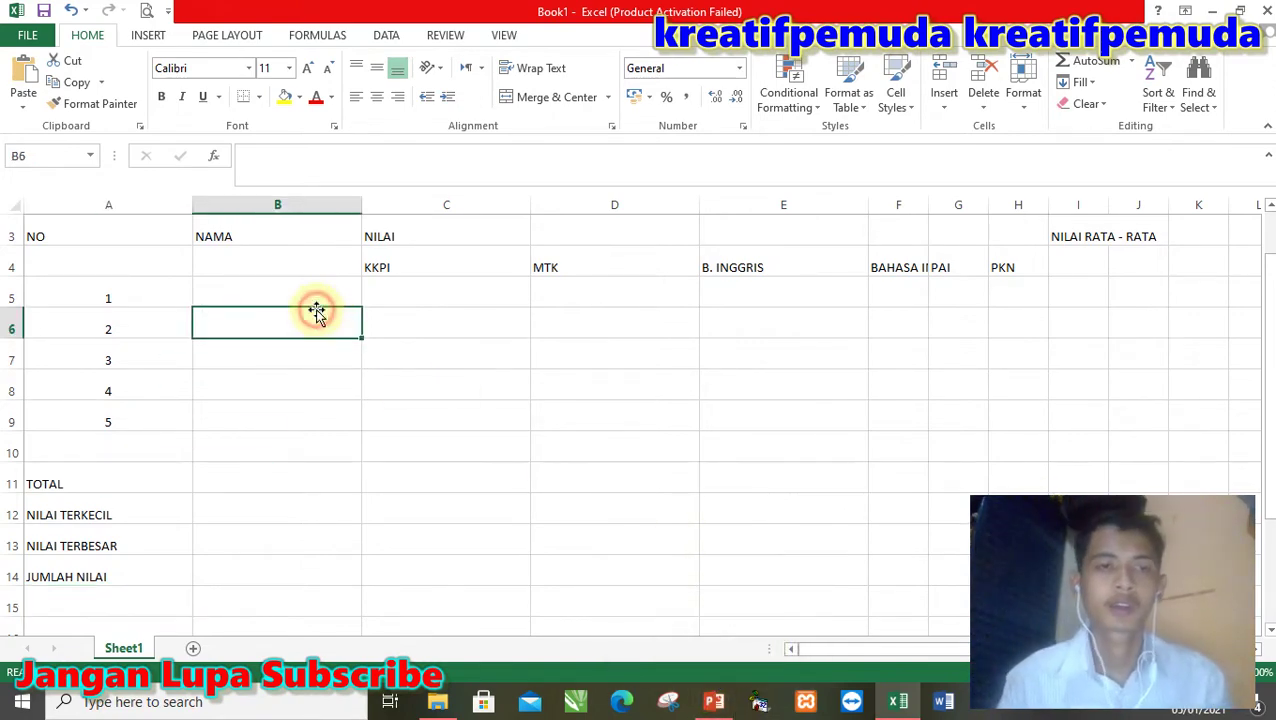
pyautogui.click(714, 701)
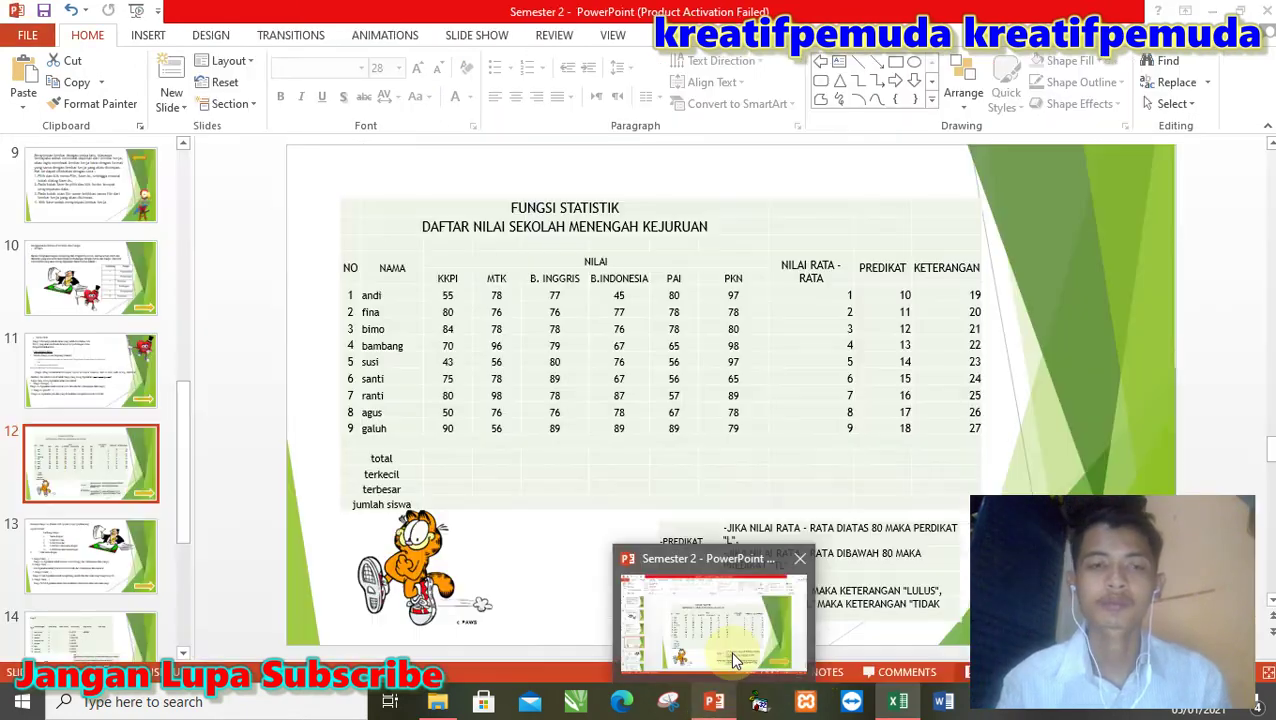
pyautogui.hotkey('alt', 'Tab')
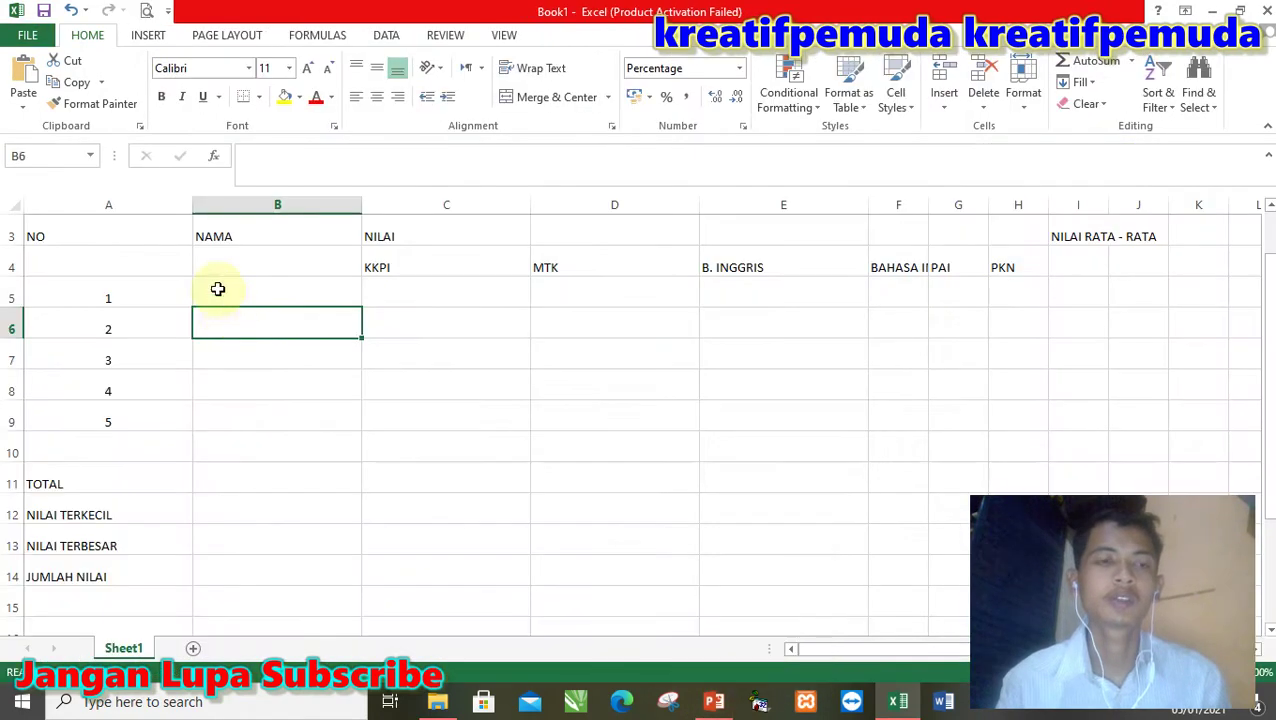
pyautogui.click(227, 299)
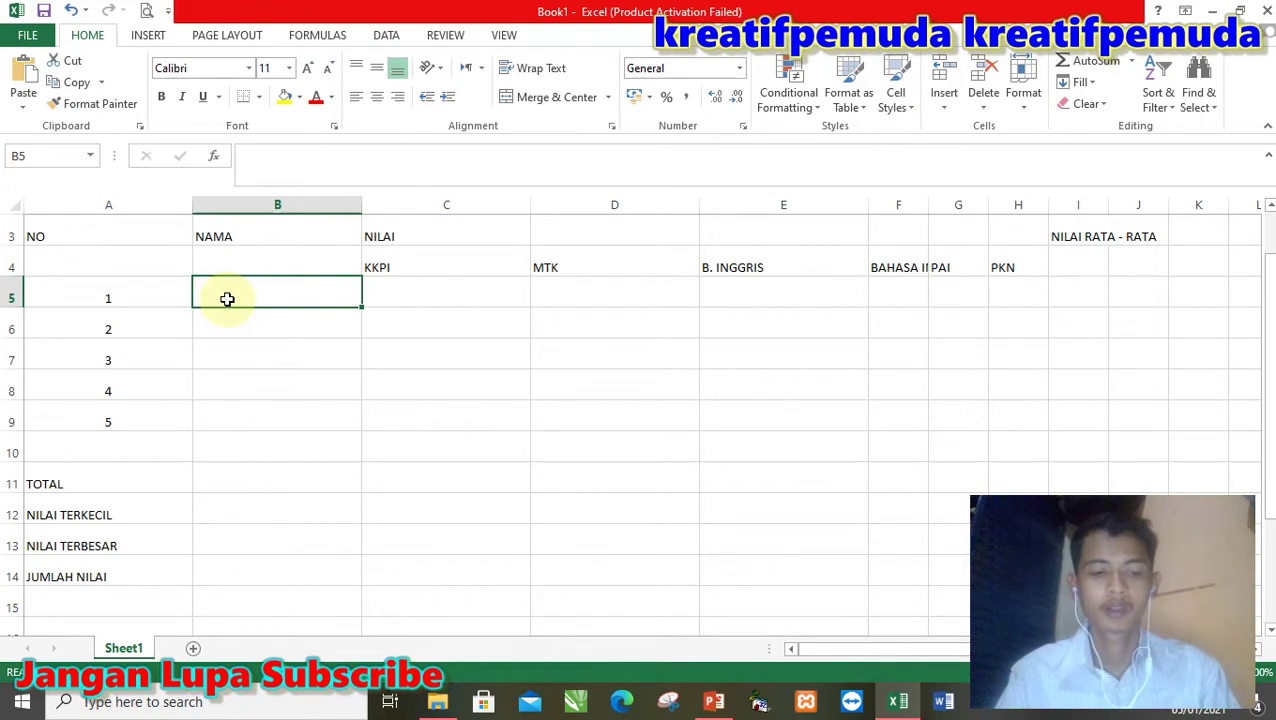
pyautogui.write('ANDI')
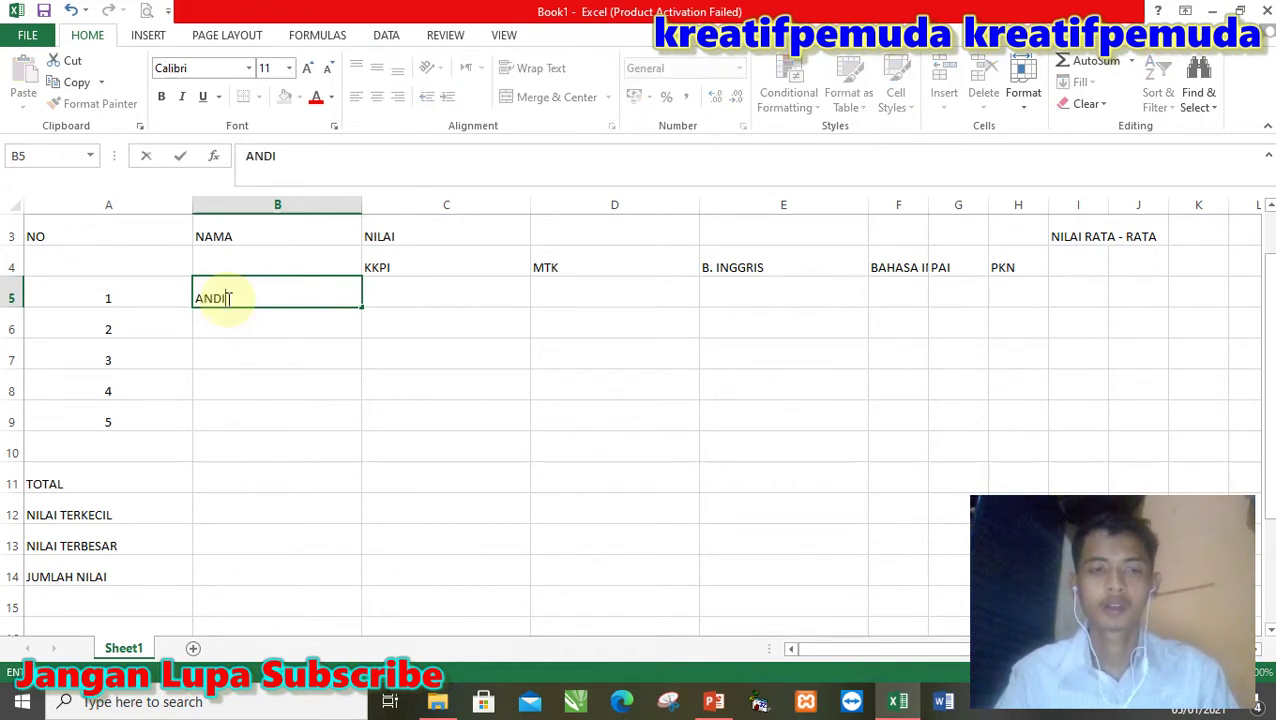
pyautogui.press('Return')
pyautogui.write('BIMO')
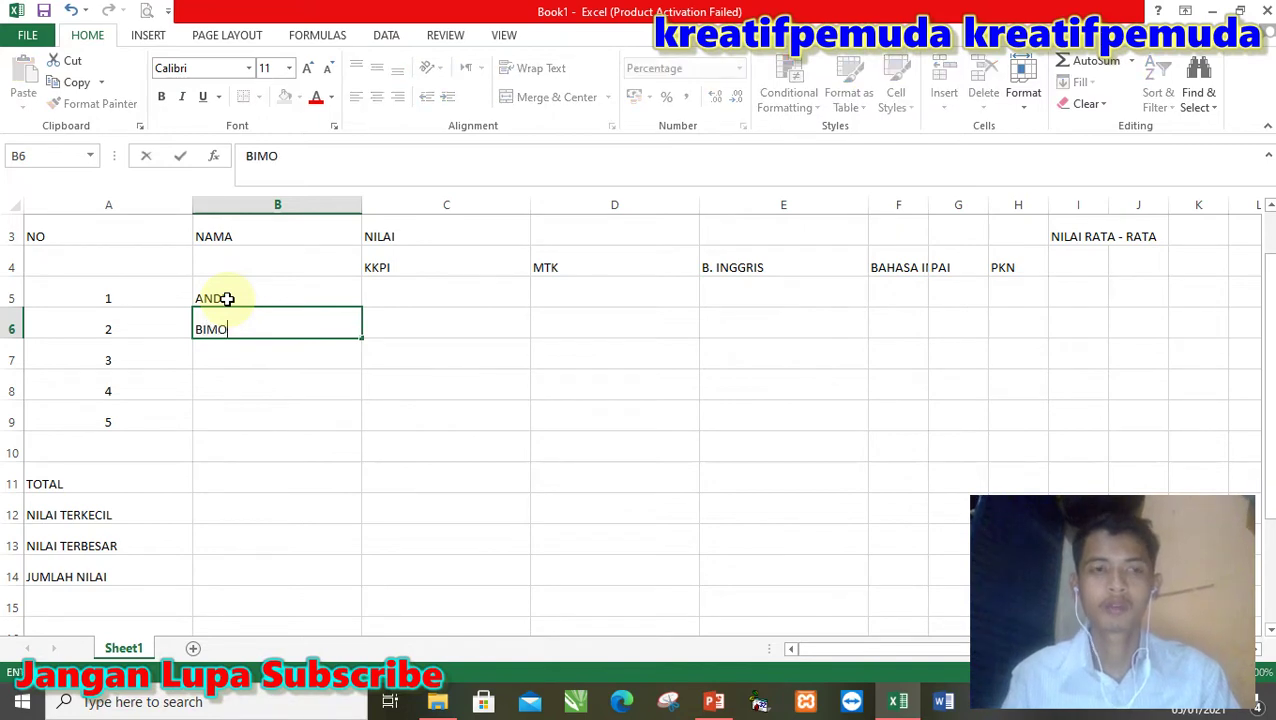
pyautogui.press('Return')
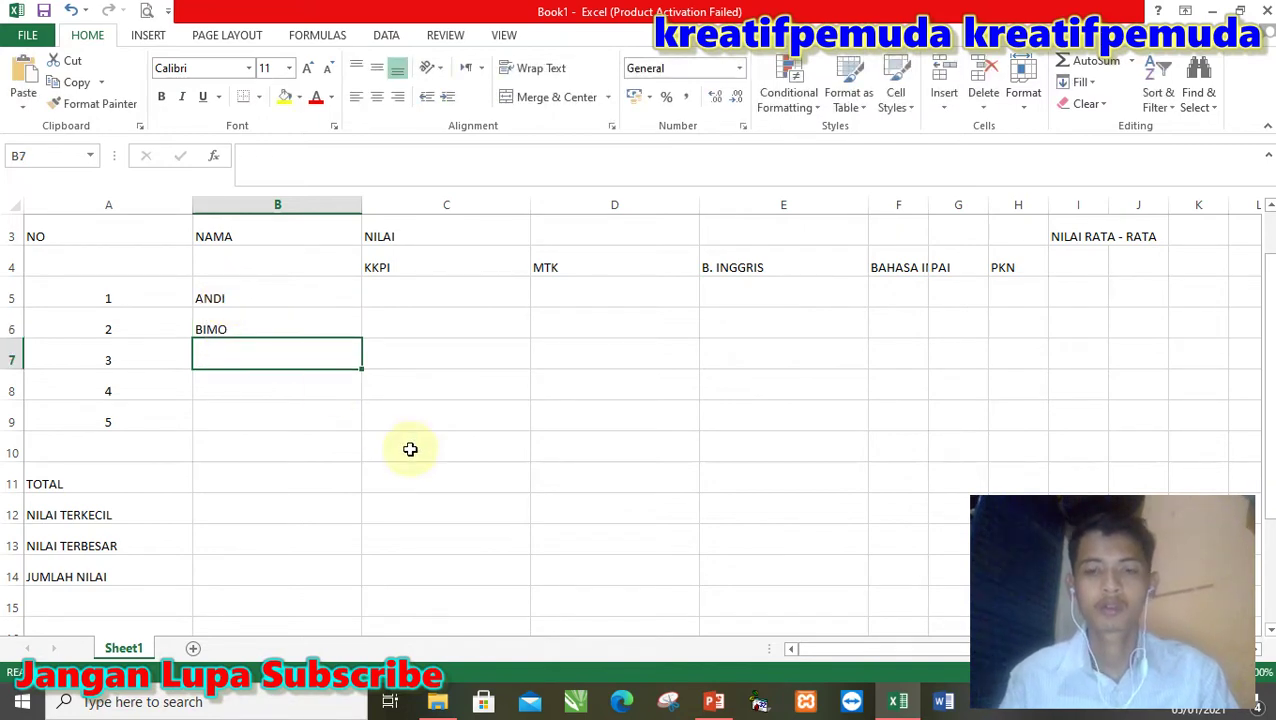
# - Enter the remaining three student names in B7:B9 and return up the column
pyautogui.moveTo(726, 712)
pyautogui.moveTo(710, 648)
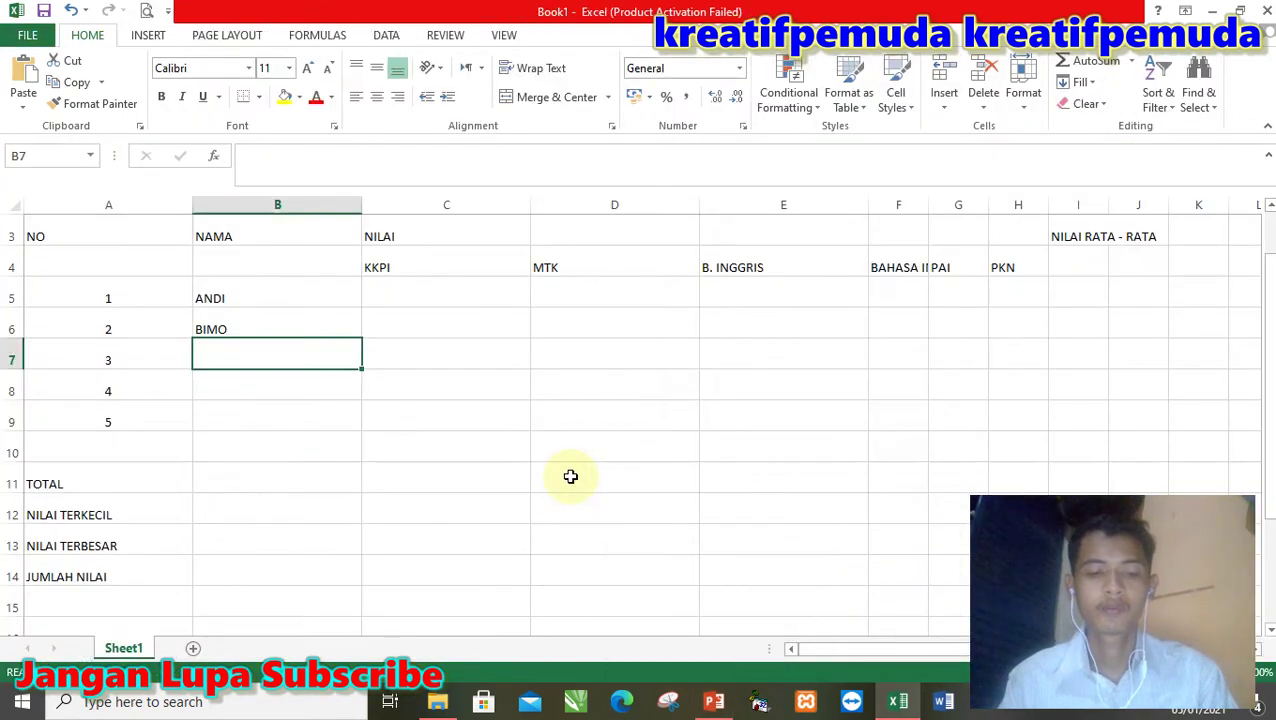
pyautogui.write('FINA')
pyautogui.press('Return')
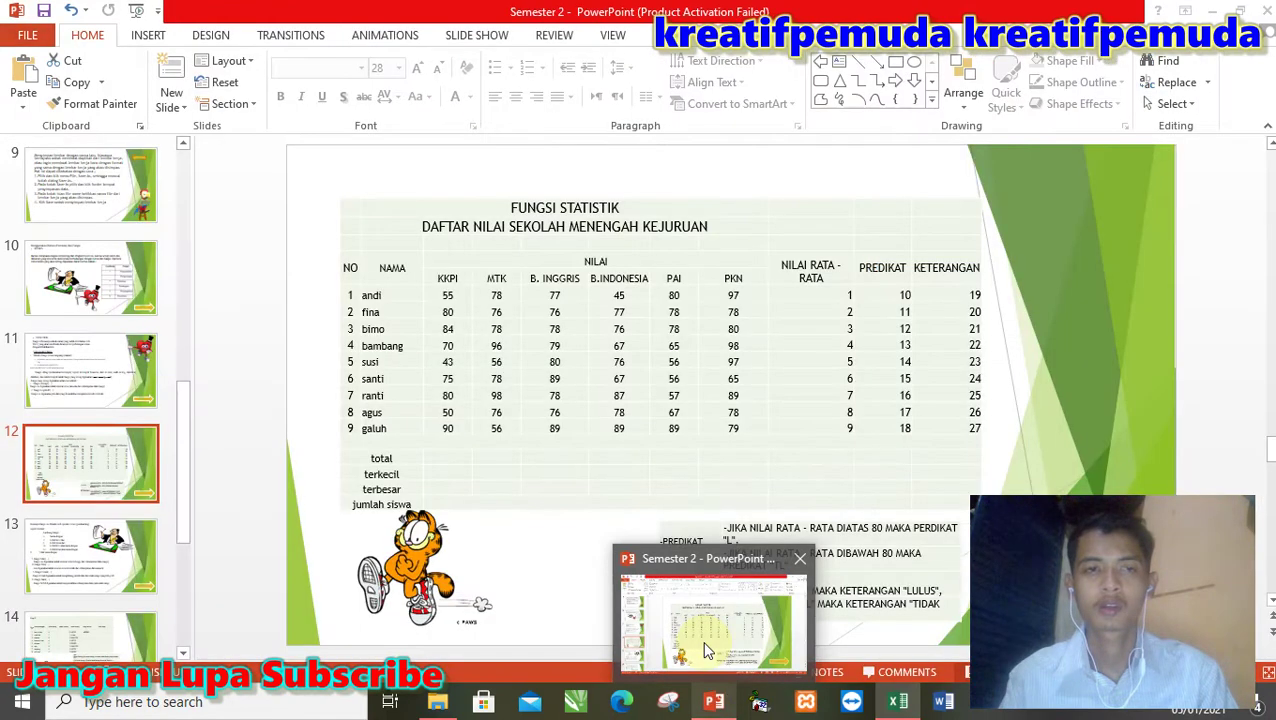
pyautogui.write('B')
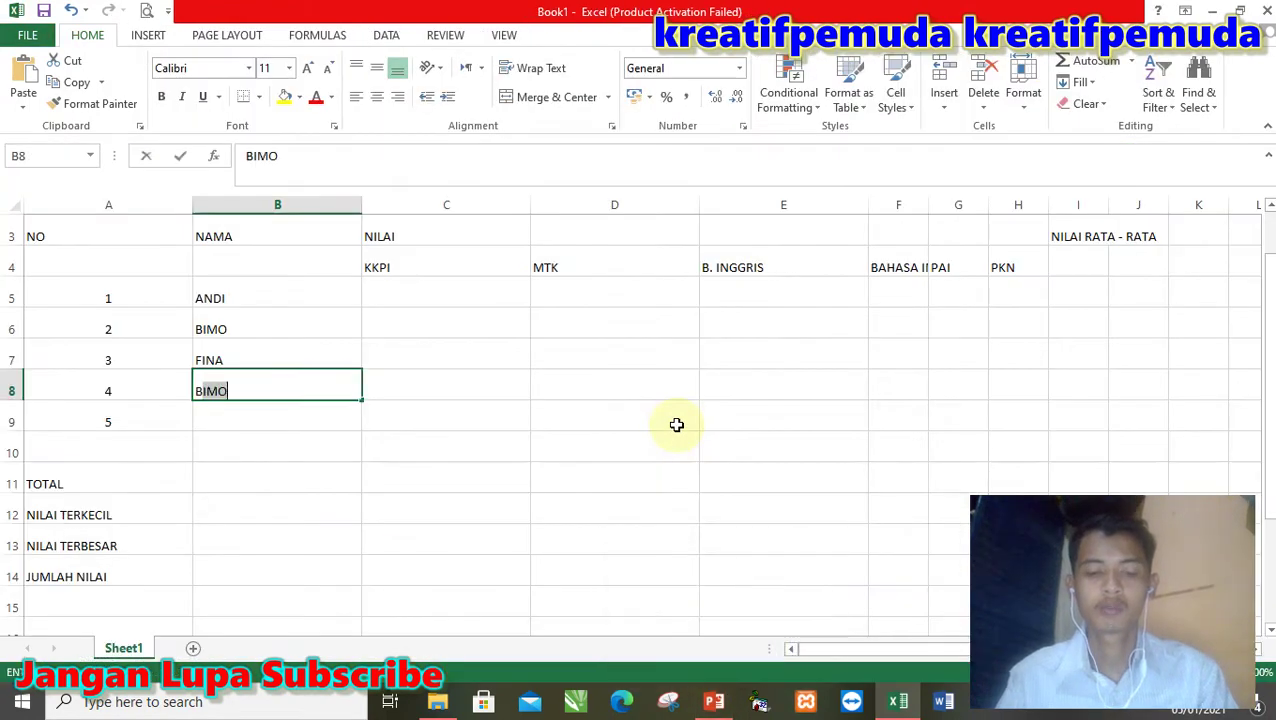
pyautogui.write('AMBANG')
pyautogui.press('Return')
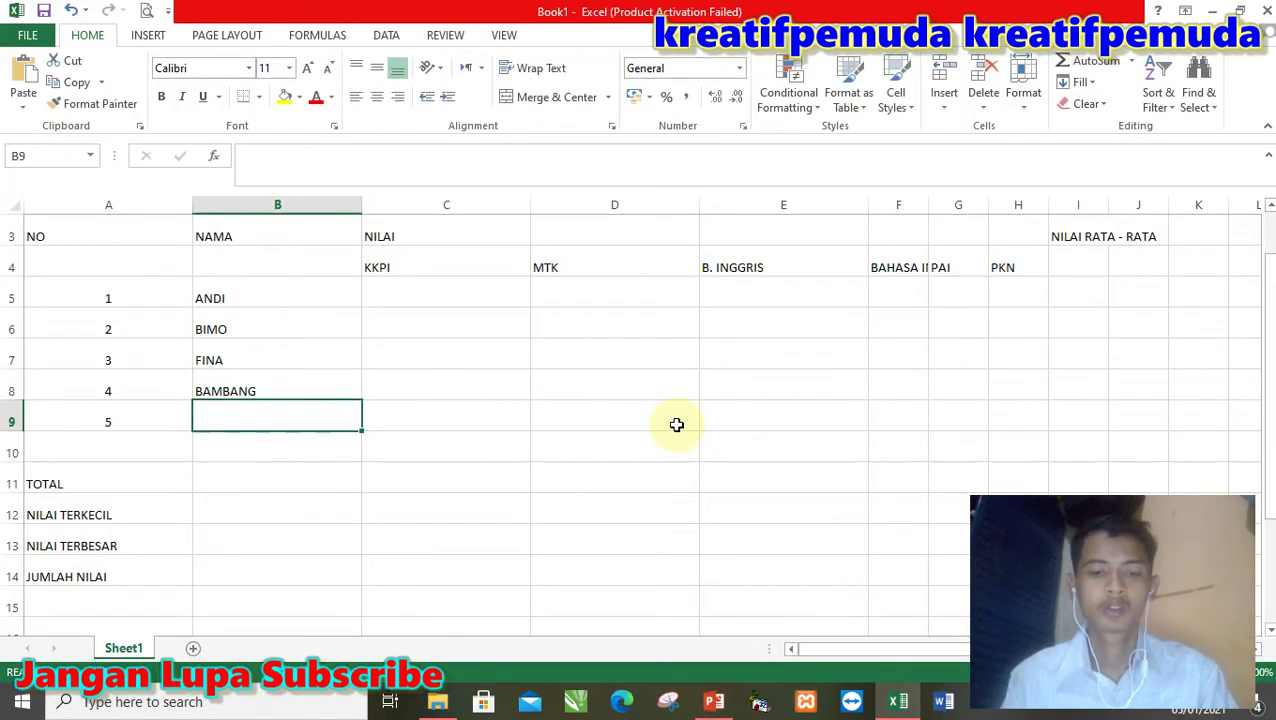
pyautogui.write('SUSI')
pyautogui.press('Return')
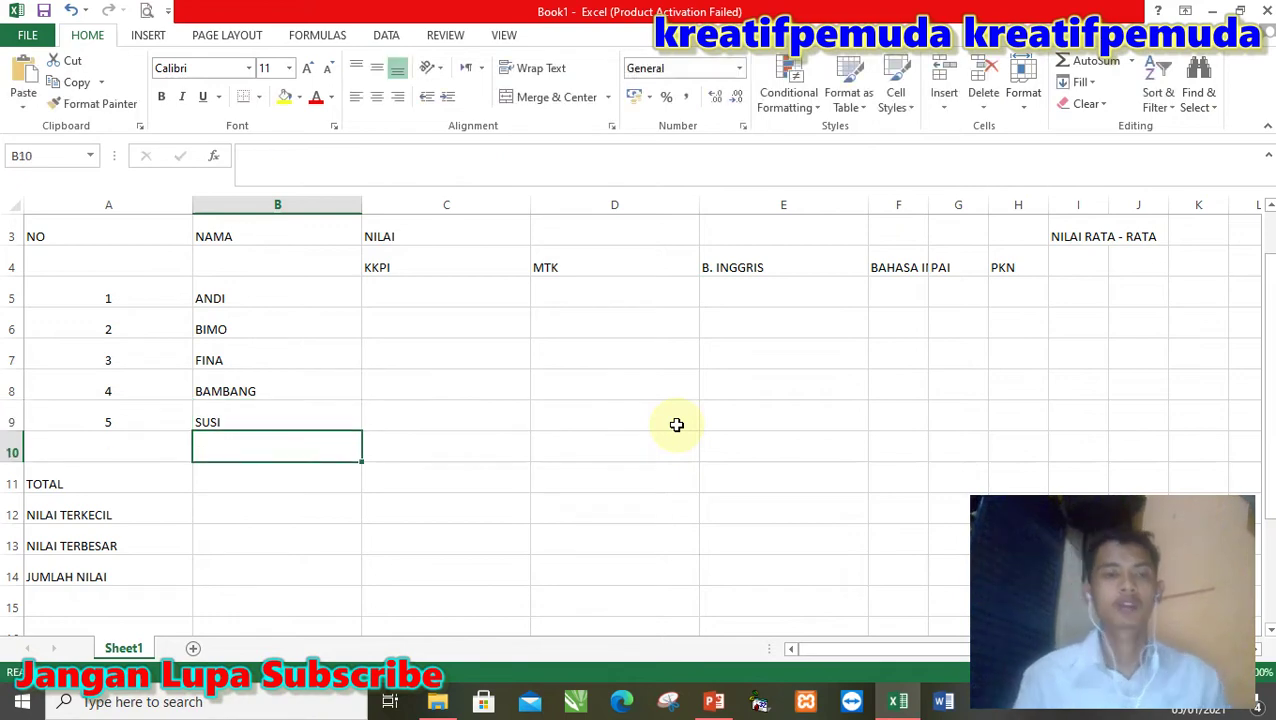
pyautogui.press('Up')
pyautogui.press('Up')
pyautogui.press('Up')
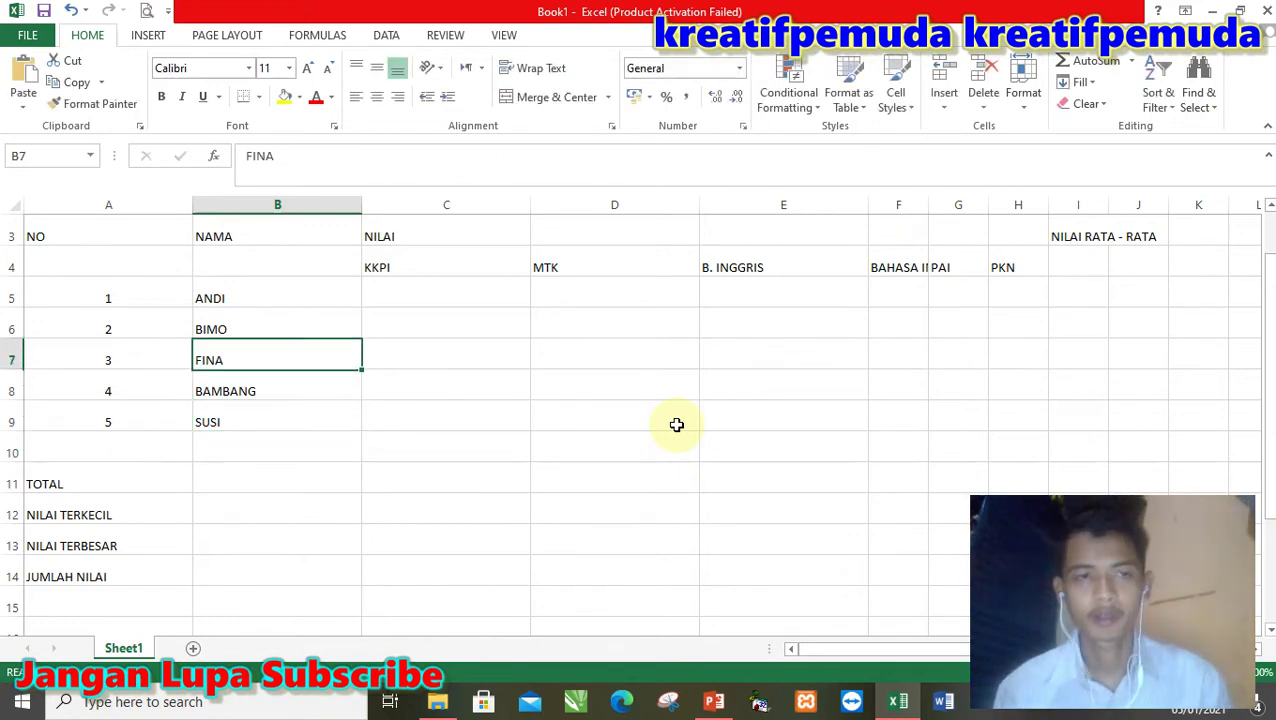
pyautogui.press('Up')
pyautogui.press('Up')
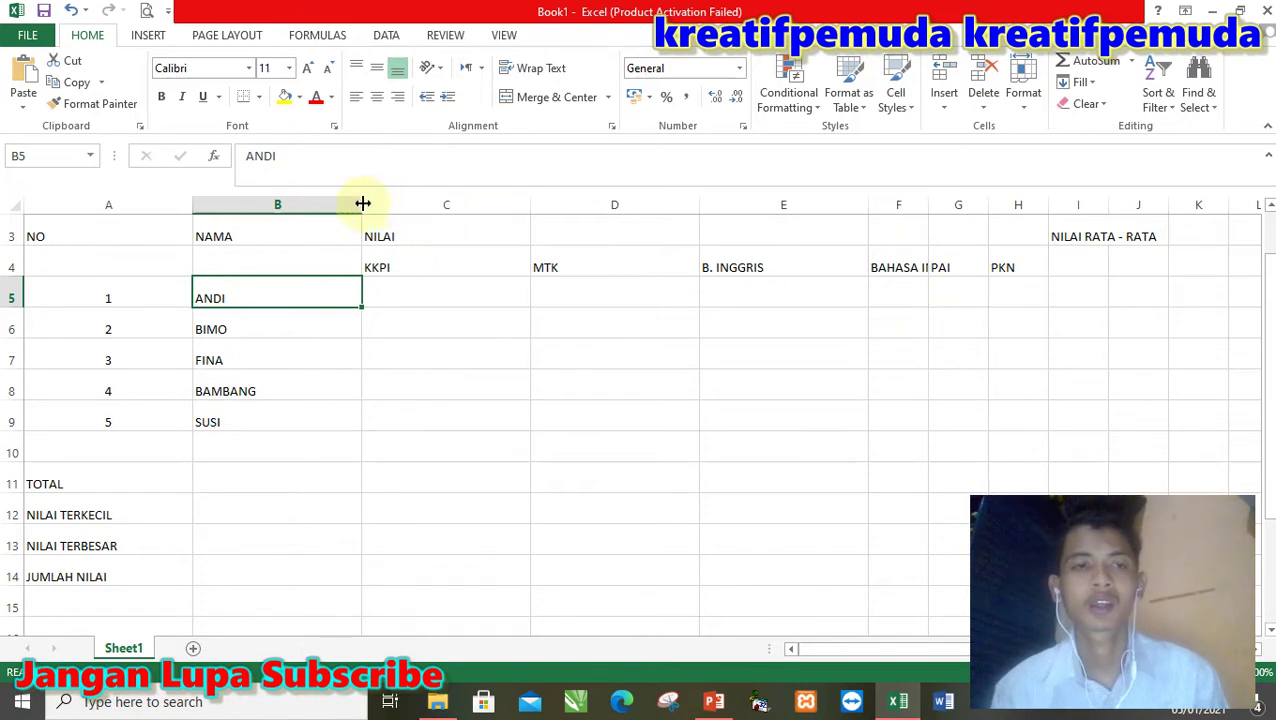
# - Narrow the NAMA and NO columns to fit their contents
pyautogui.moveTo(362, 203)
pyautogui.mouseDown()
pyautogui.moveTo(288, 205)
pyautogui.moveTo(376, 208)
pyautogui.moveTo(252, 208)
pyautogui.mouseUp()
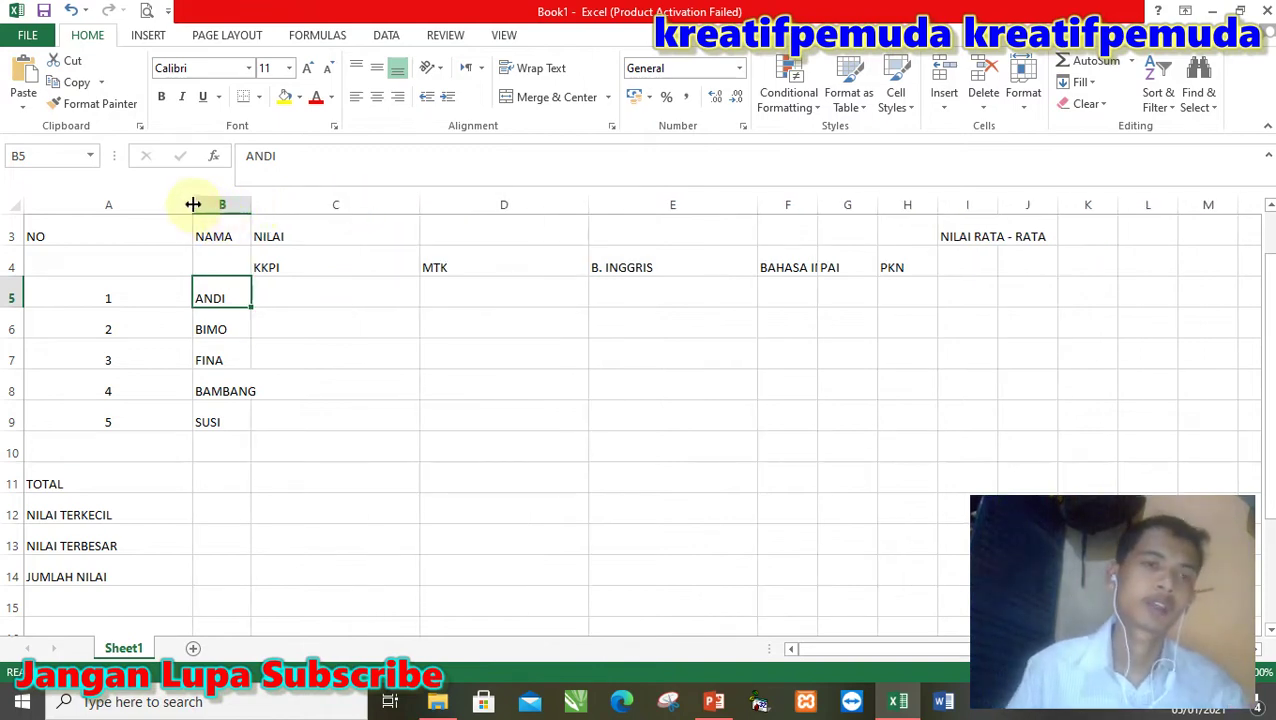
pyautogui.moveTo(193, 204); pyautogui.dragTo(118, 204)
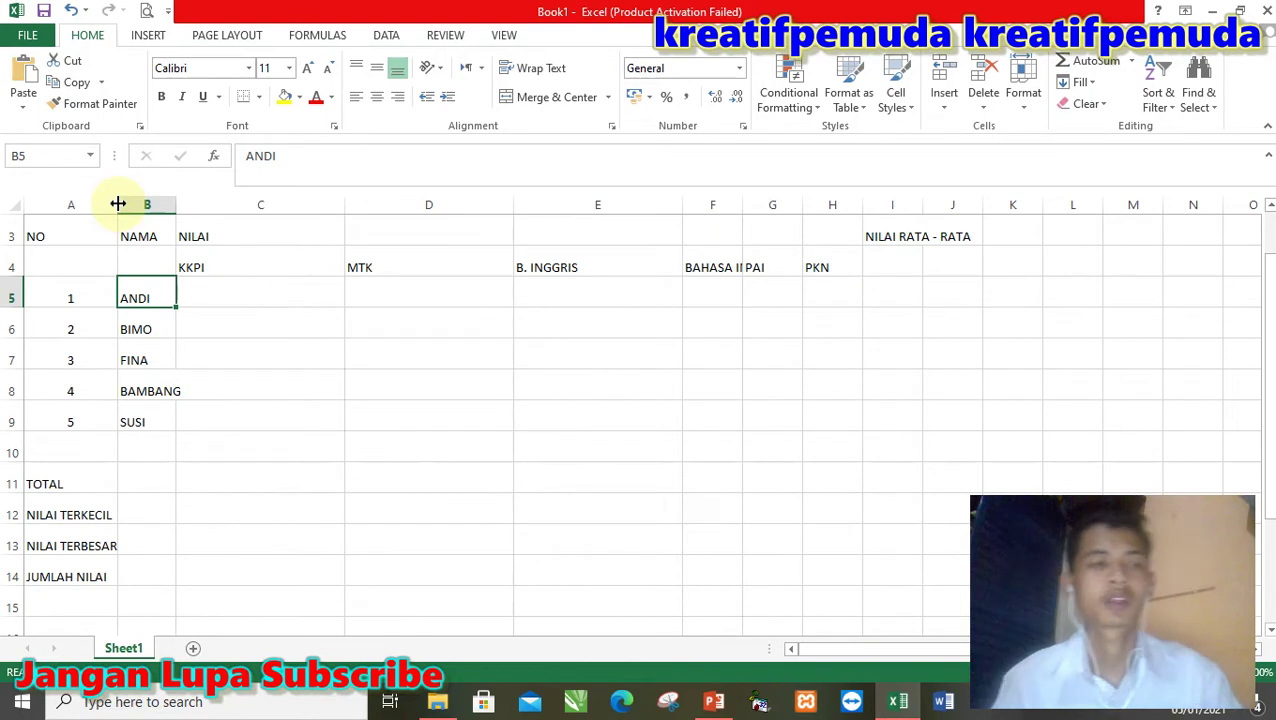
pyautogui.click(137, 280)
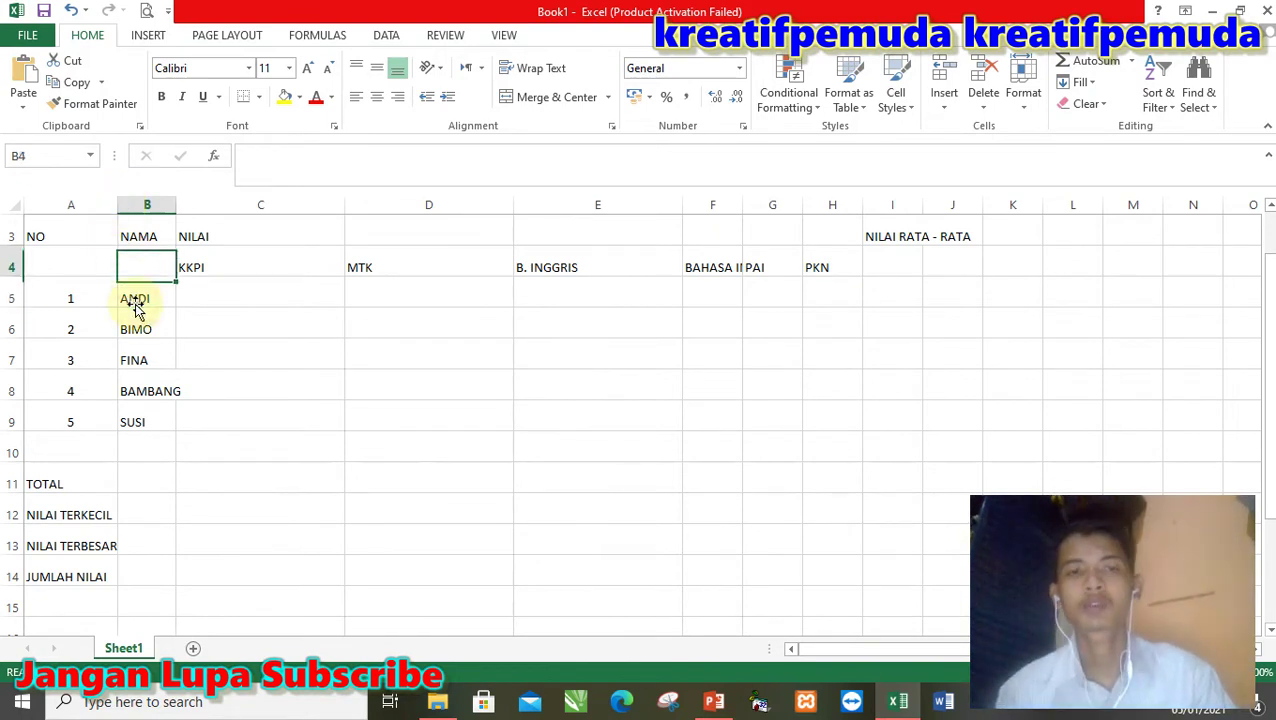
pyautogui.press('Up')
pyautogui.press('Up')
pyautogui.press('Up')
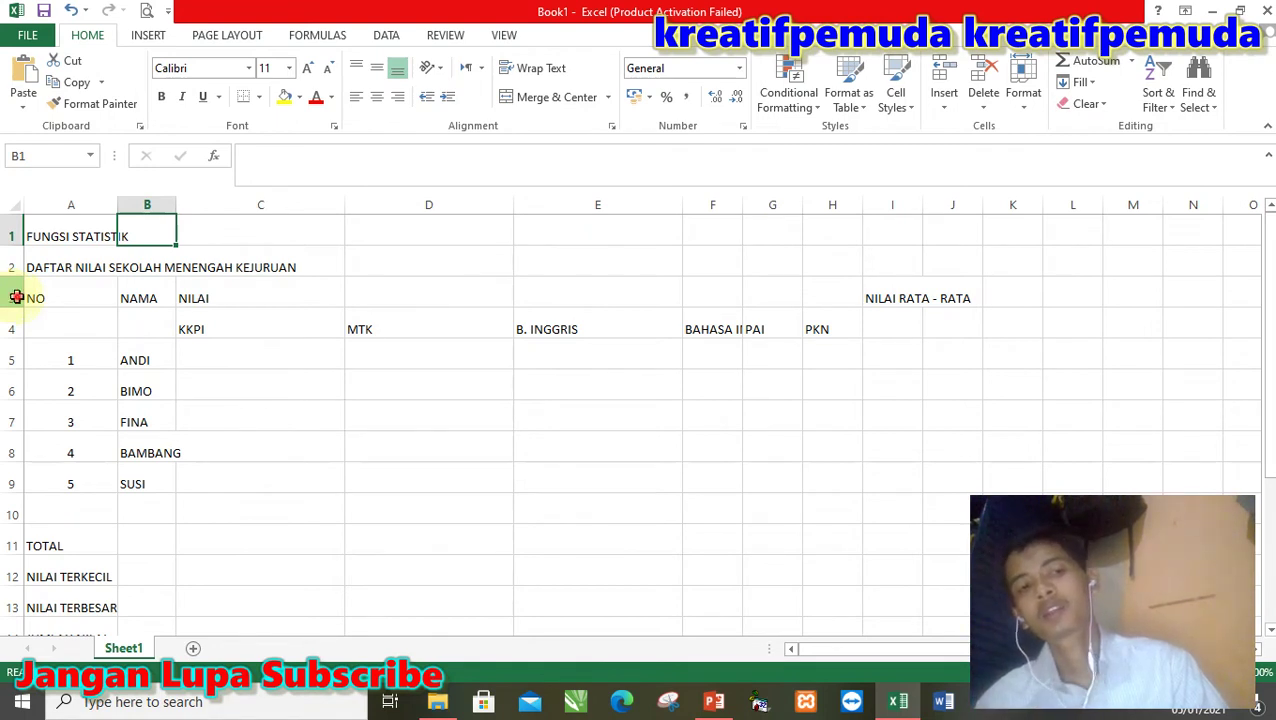
# - Insert a blank row above the headers and a blank column before column A
pyautogui.click(12, 297)
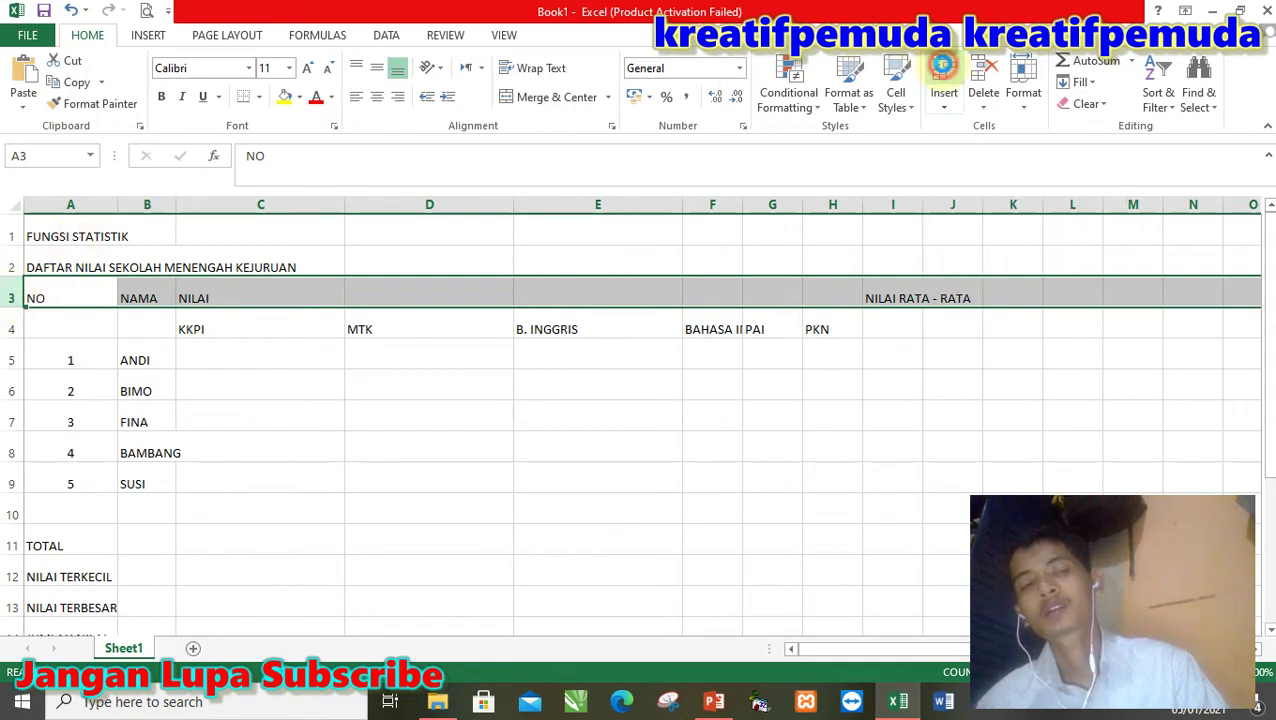
pyautogui.click(944, 72)
pyautogui.click(405, 330)
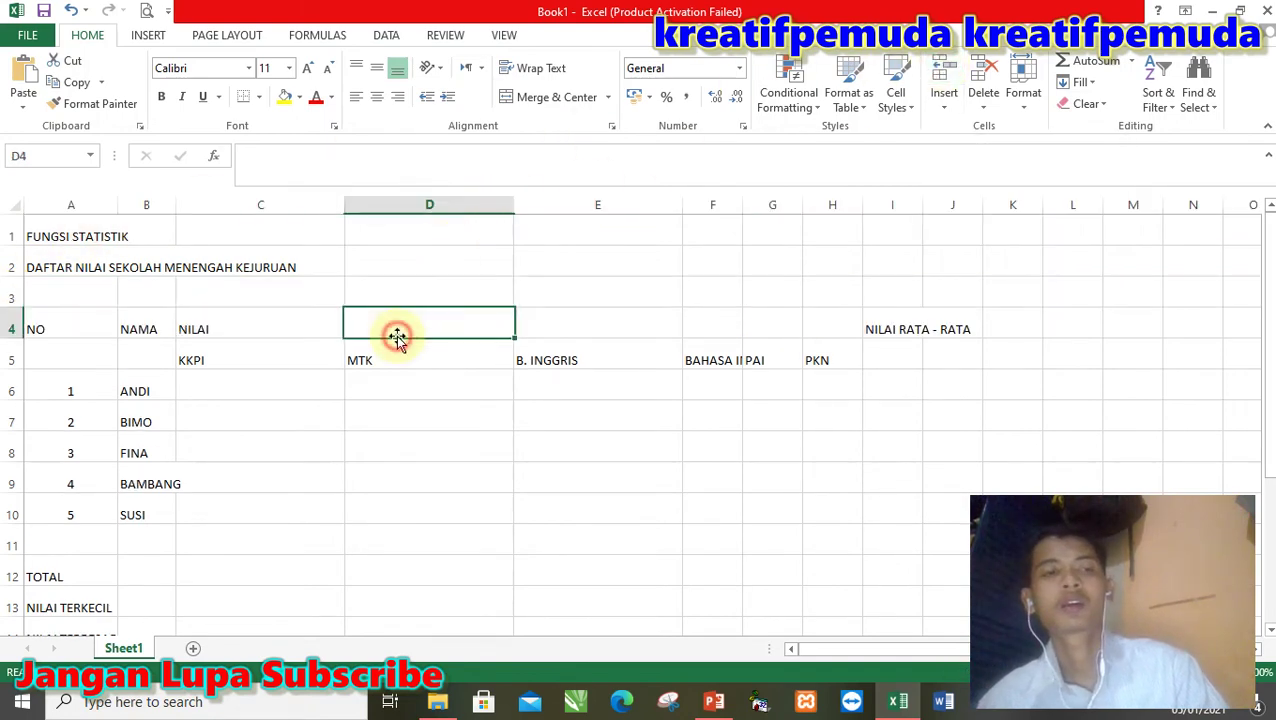
pyautogui.click(57, 206)
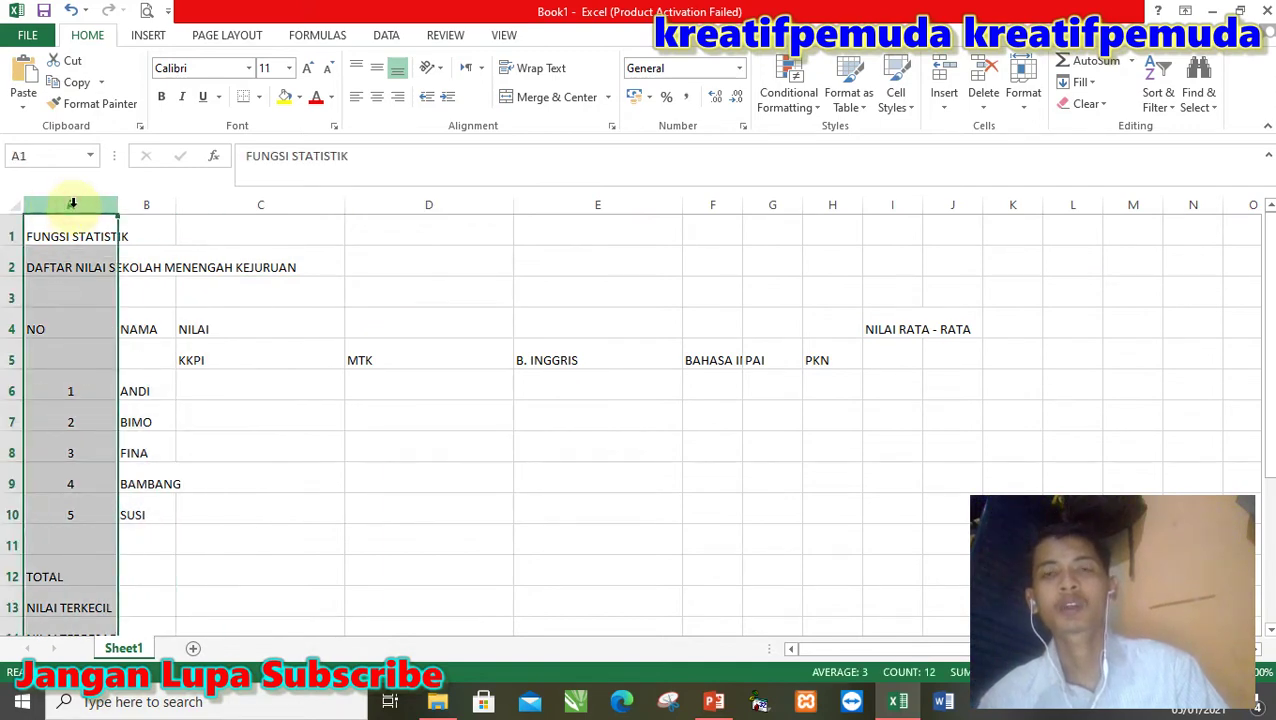
pyautogui.click(943, 70)
pyautogui.click(507, 355)
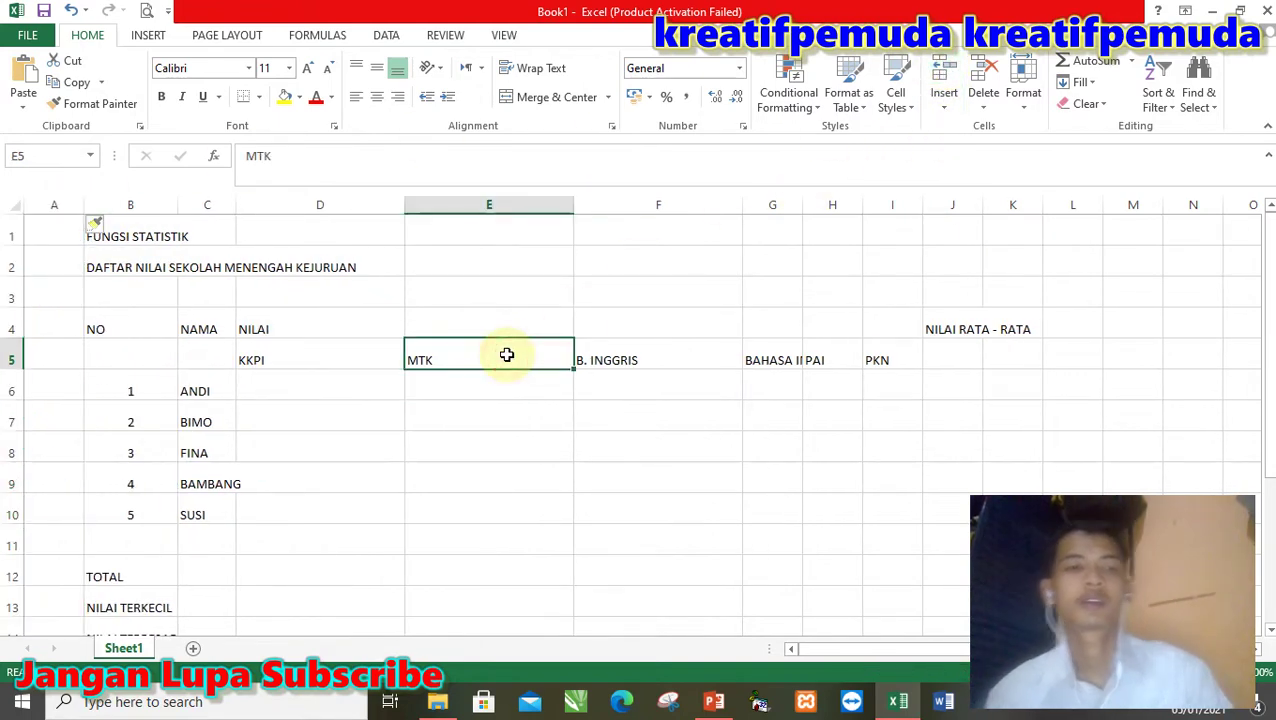
pyautogui.click(146, 235)
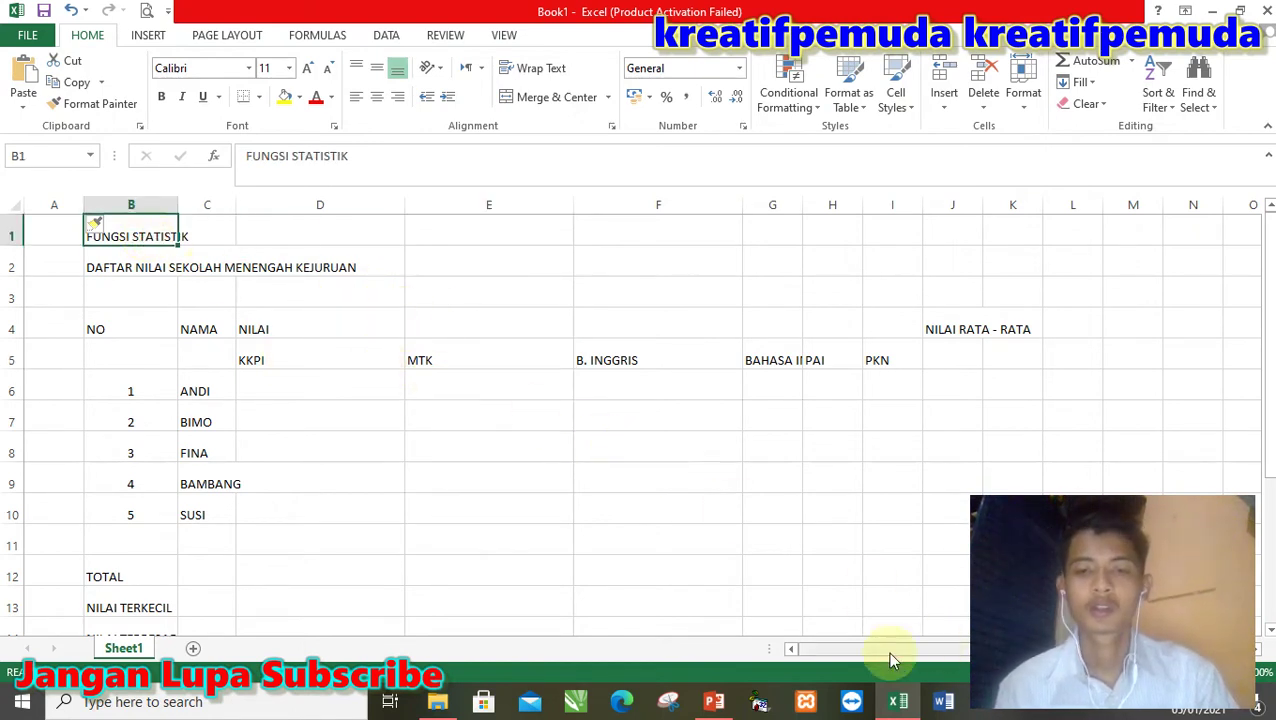
pyautogui.moveTo(713, 701)
pyautogui.moveTo(735, 660)
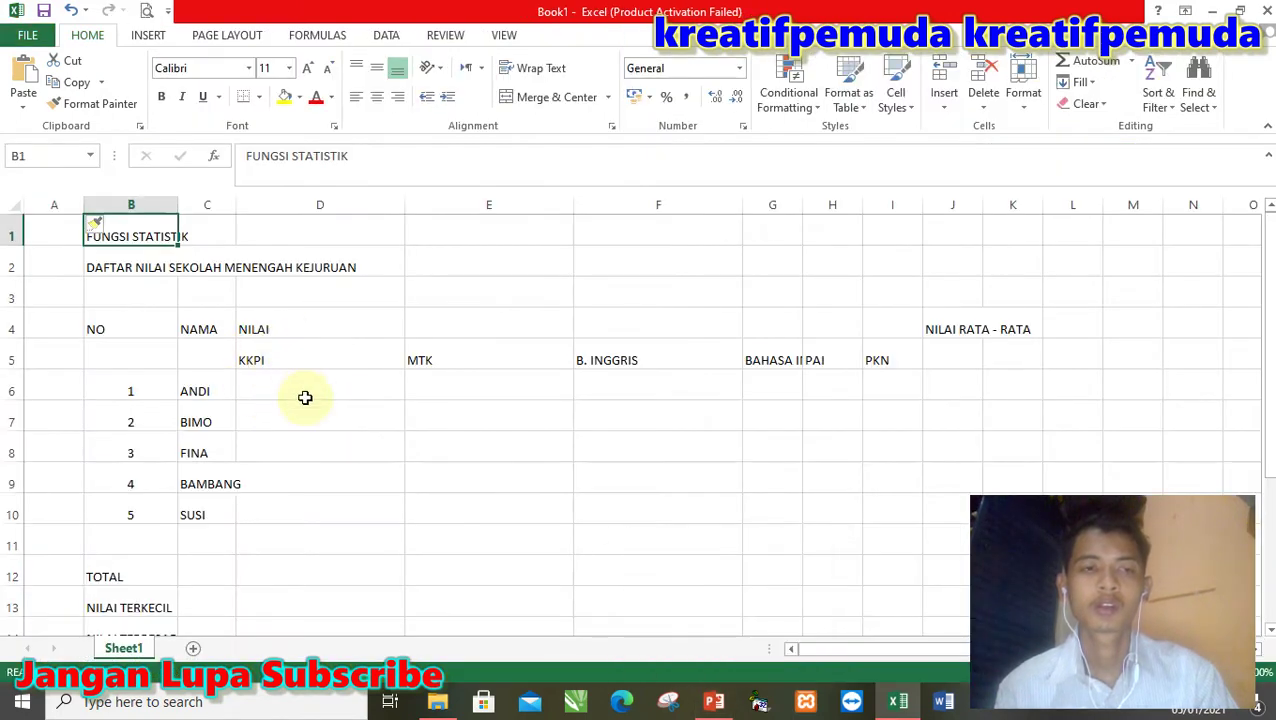
# - Enter the KKPI scores 55, 80, 90, 76 and 87 for the five students
pyautogui.click(305, 398)
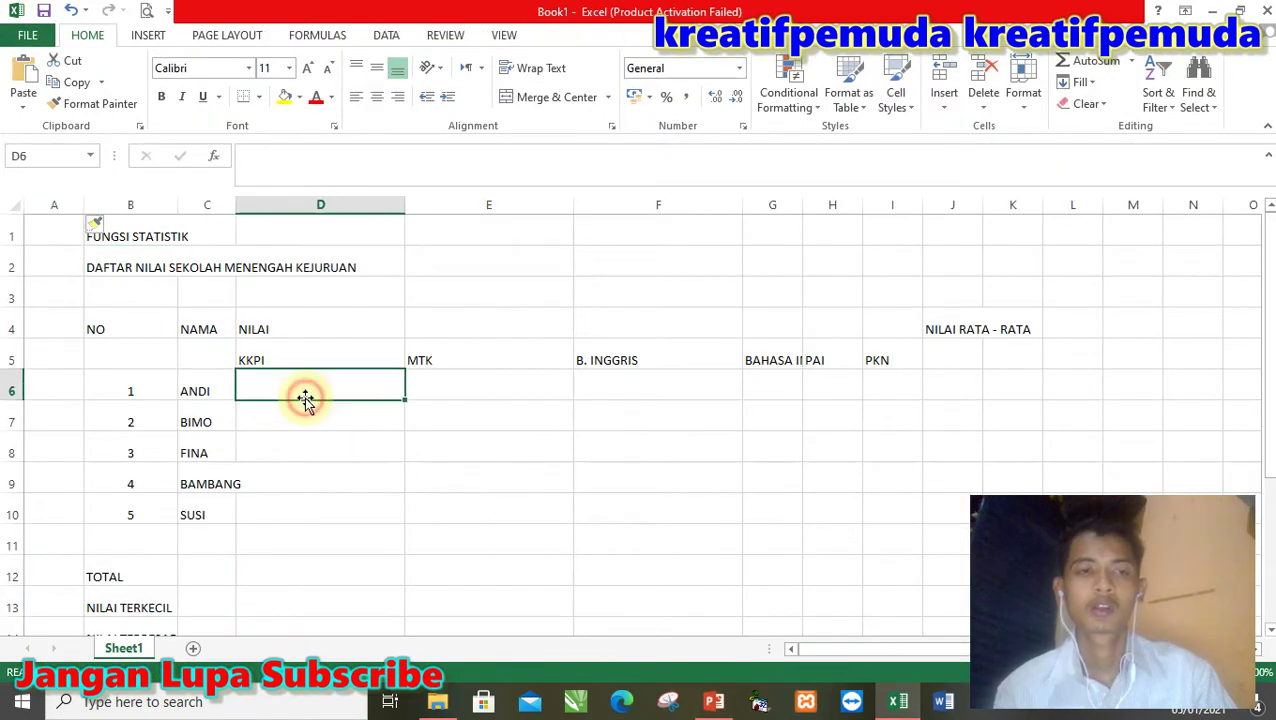
pyautogui.write('55')
pyautogui.press('Return')
pyautogui.write('8')
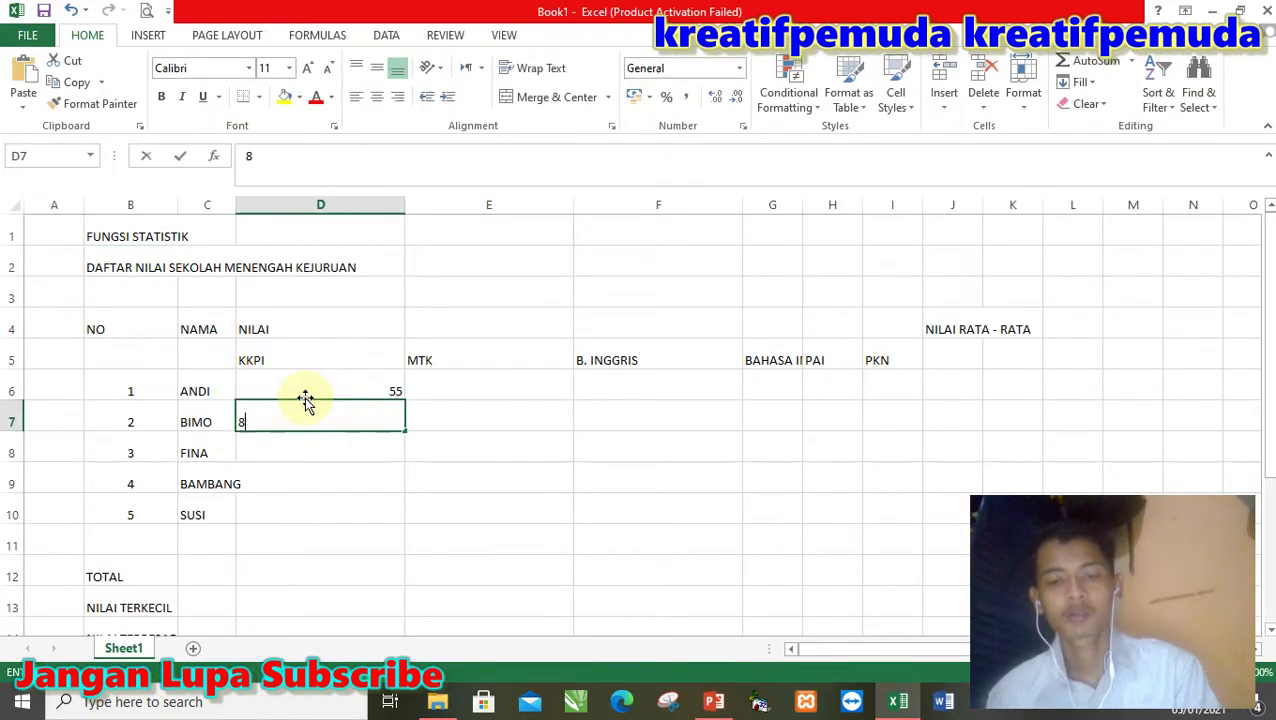
pyautogui.write('0')
pyautogui.press('Return')
pyautogui.write('9')
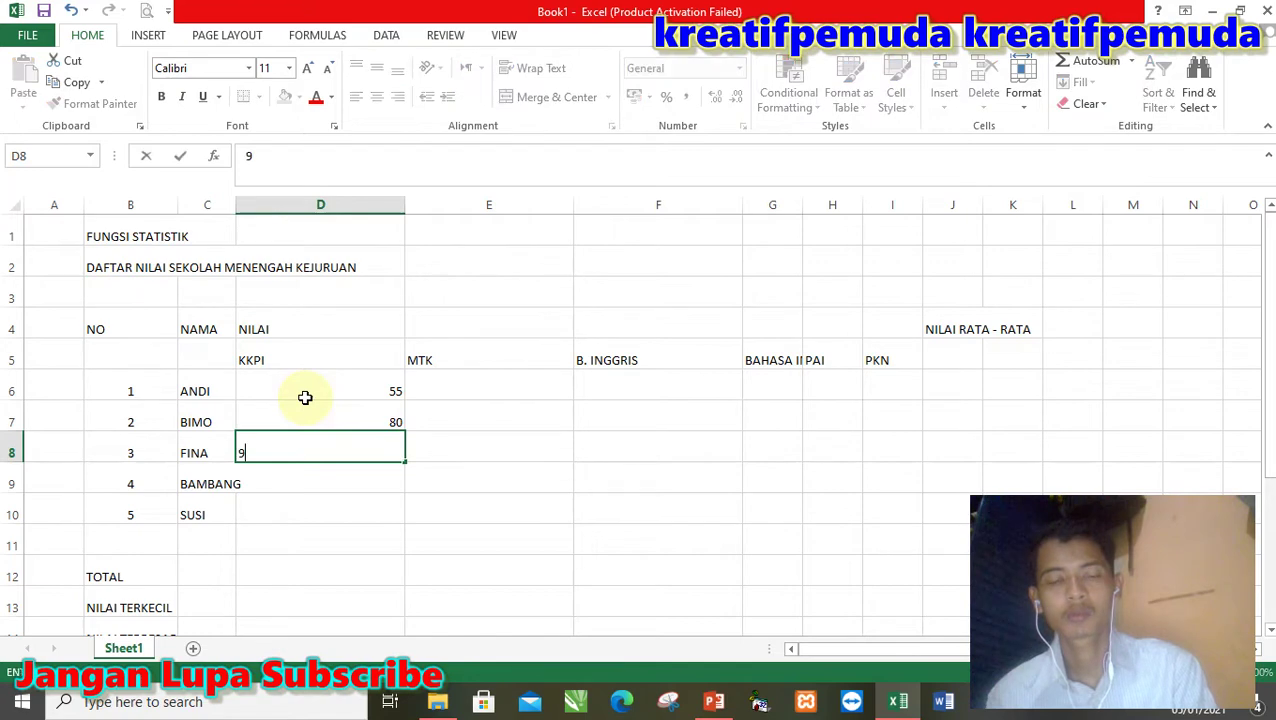
pyautogui.write('0')
pyautogui.press('Return')
pyautogui.write('76')
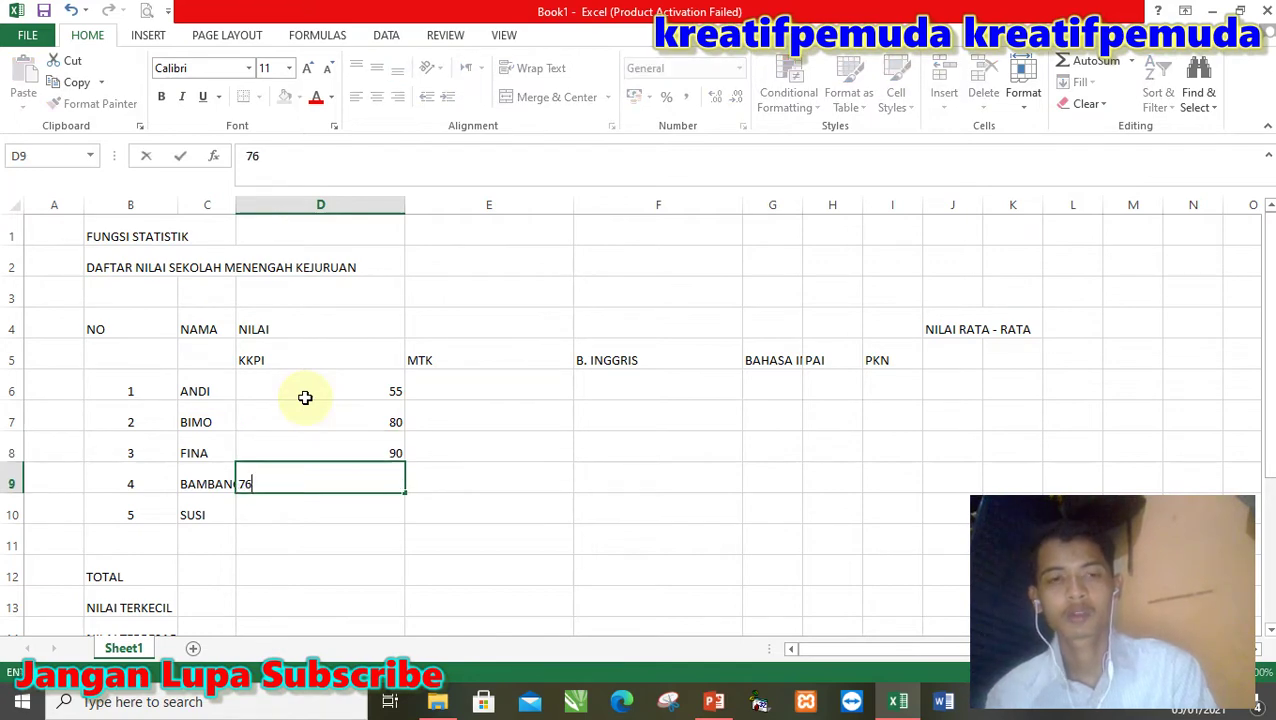
pyautogui.press('Return')
pyautogui.write('87')
pyautogui.press('Return')
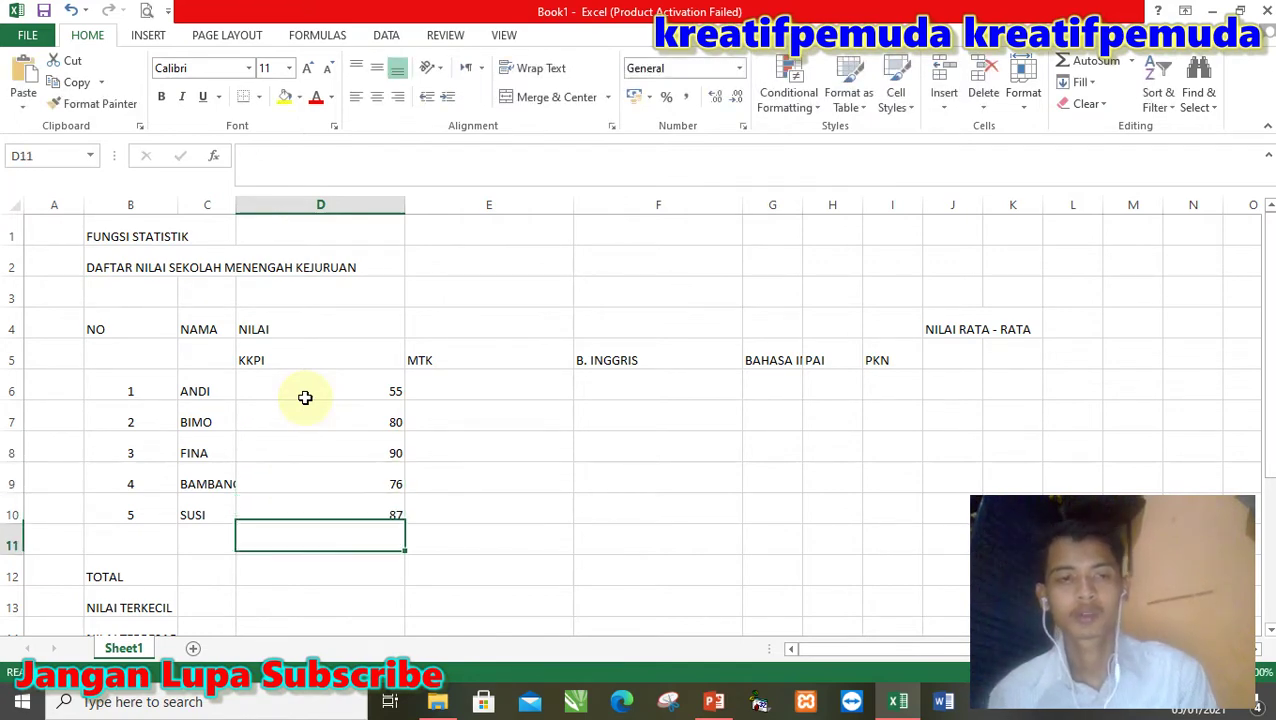
# - Enter the MTK scores 76, 77, 65, 78 and the fifth student's score in column E
pyautogui.press('Up')
pyautogui.press('Up')
pyautogui.press('Up')
pyautogui.press('Up')
pyautogui.press('Up')
pyautogui.press('Right')
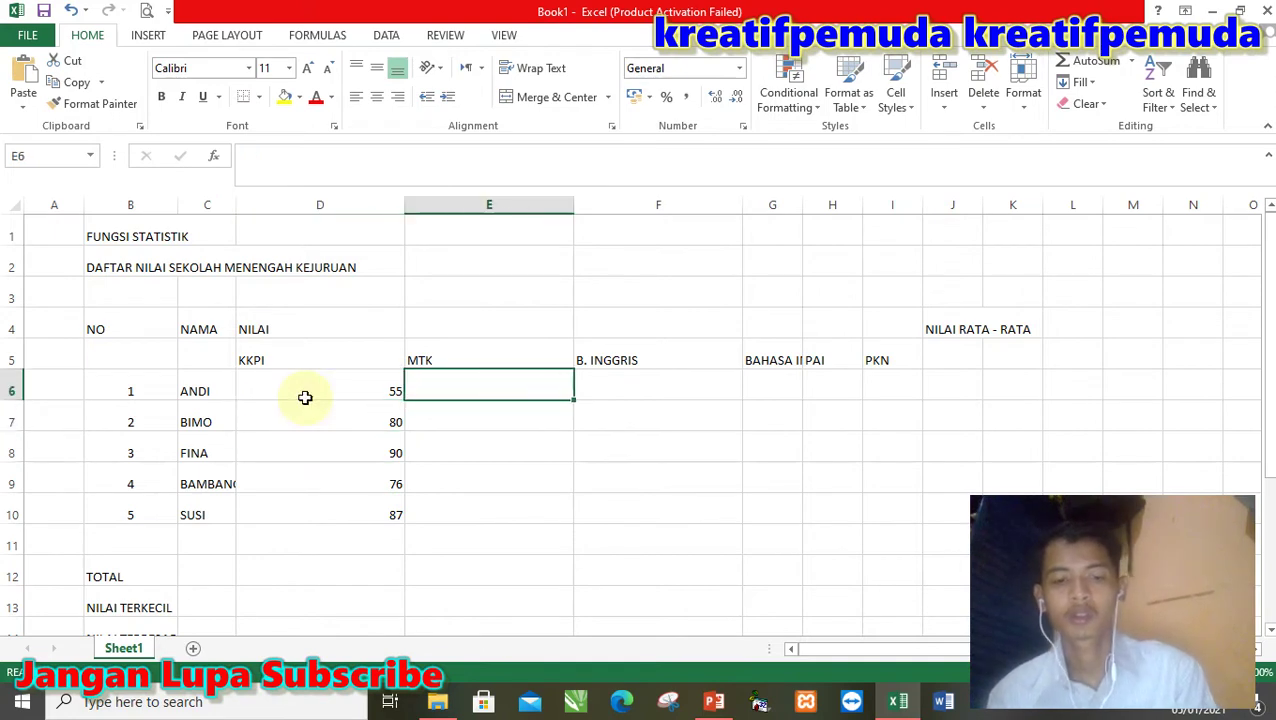
pyautogui.write('76')
pyautogui.press('Return')
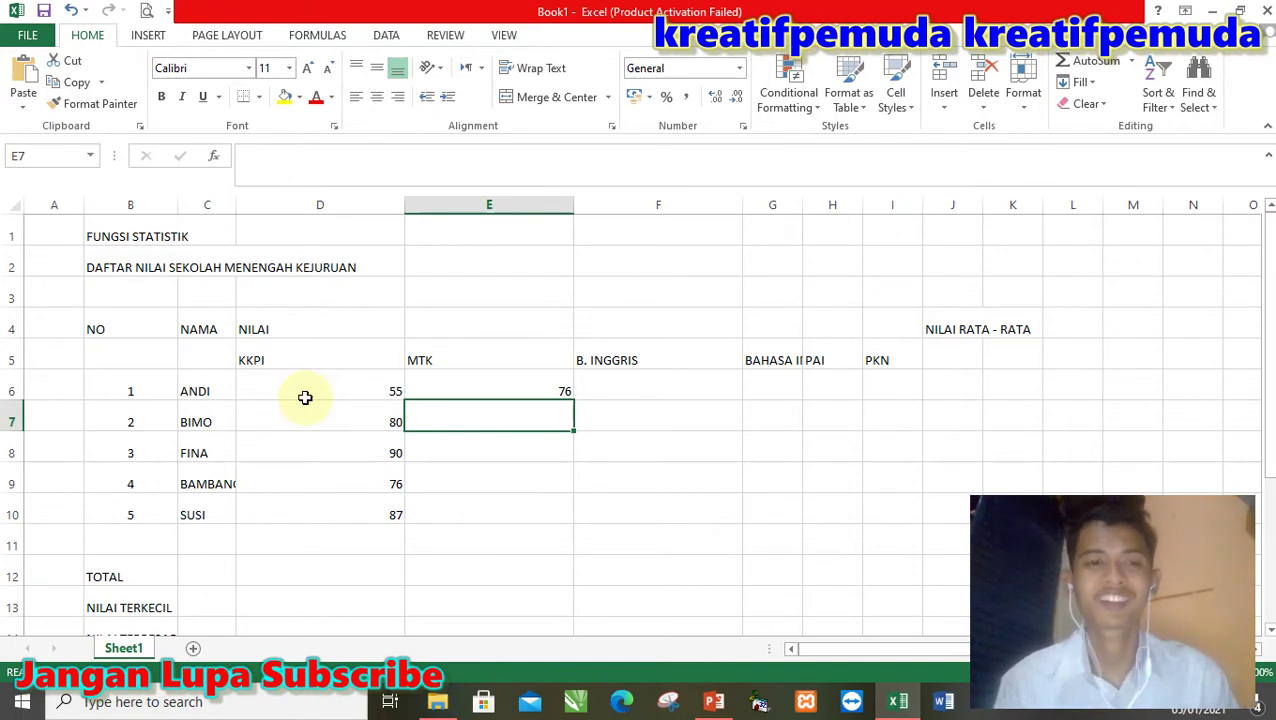
pyautogui.write('77')
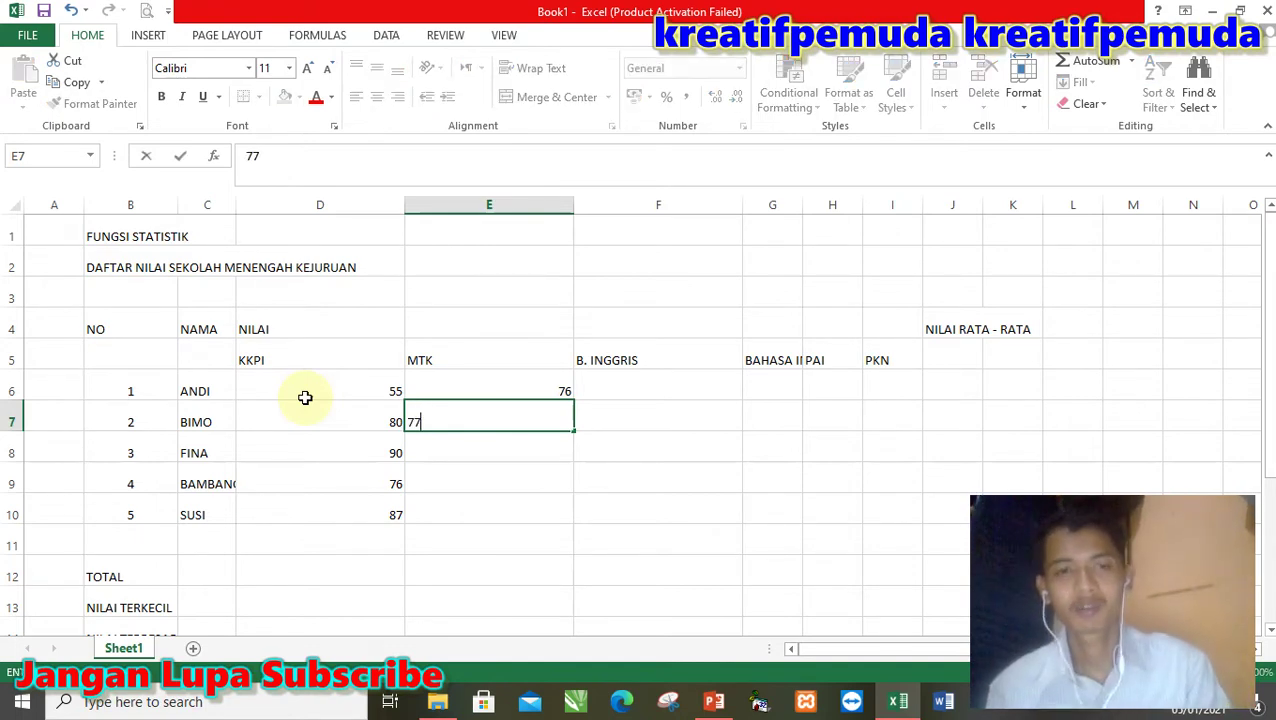
pyautogui.press('Return')
pyautogui.write('65')
pyautogui.press('Return')
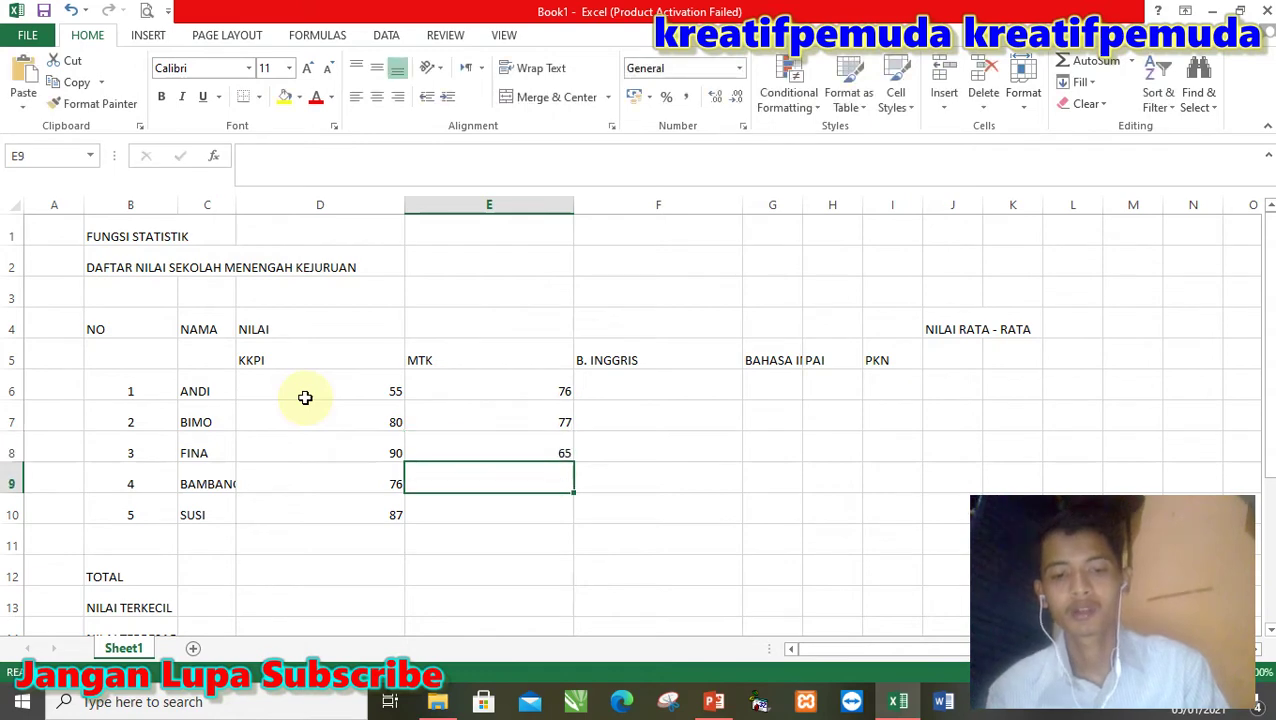
pyautogui.write('78')
pyautogui.press('Return')
pyautogui.write('8')
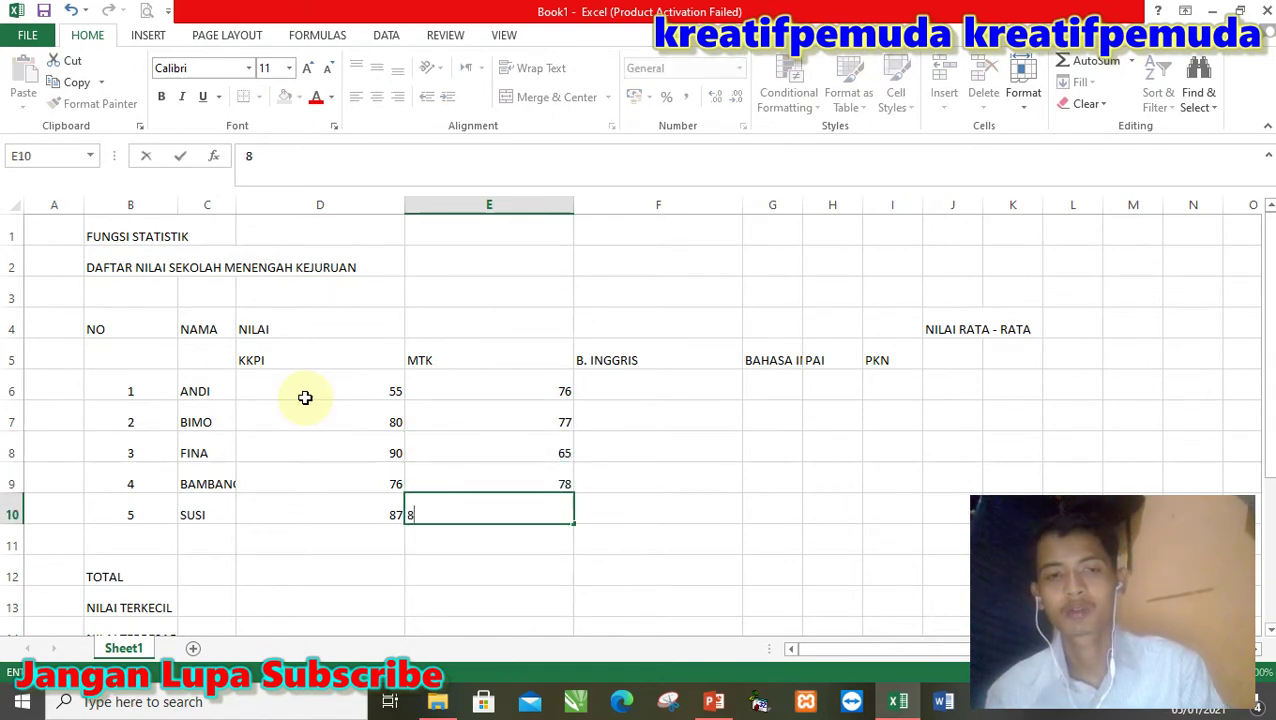
pyautogui.press('Up')
pyautogui.press('Up')
# - Enter the B. INGGRIS scores 90, 87, 67, 87 and 90 in column F
pyautogui.press('Up')
pyautogui.press('Right')
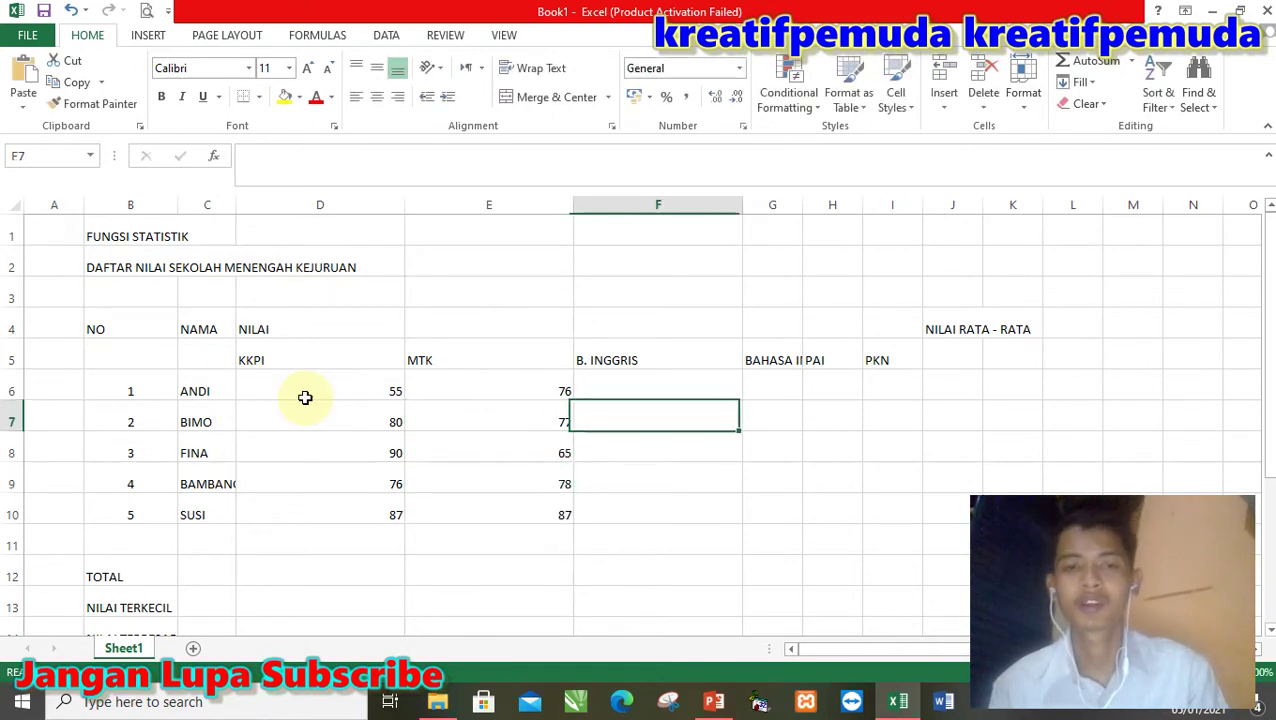
pyautogui.press('Up')
pyautogui.write('90')
pyautogui.press('Return')
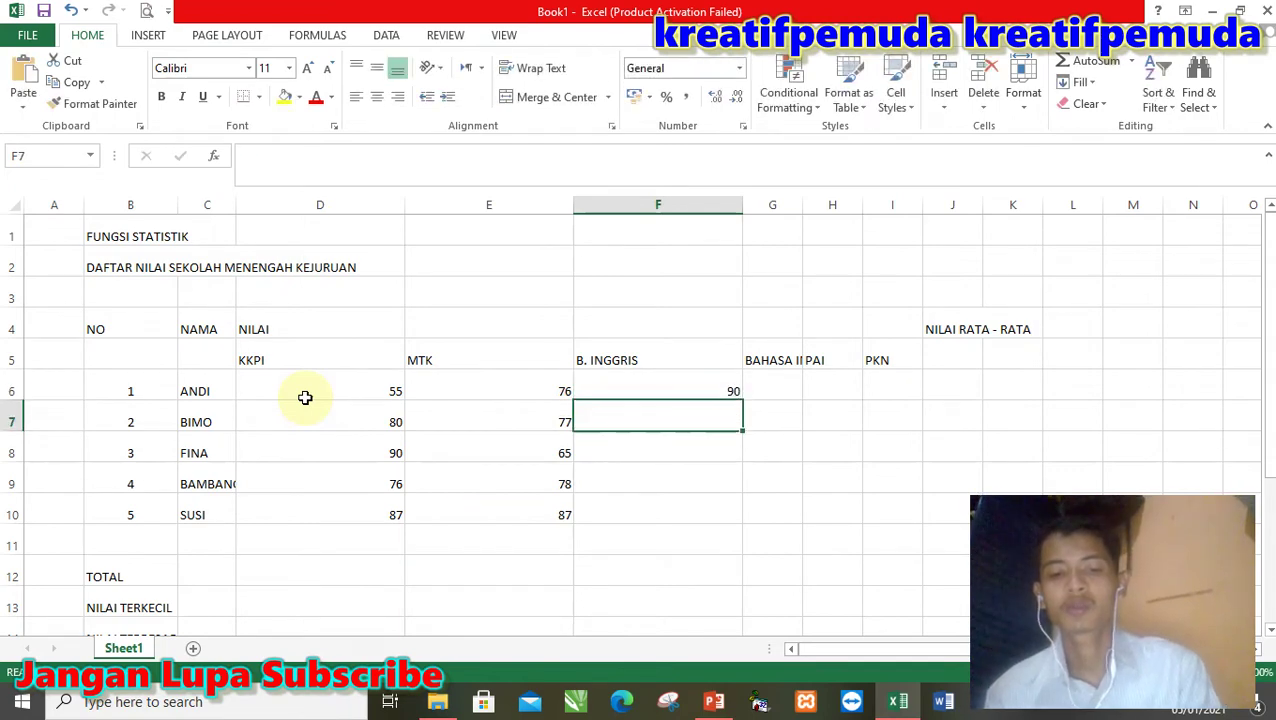
pyautogui.write('87')
pyautogui.press('Return')
pyautogui.write('67')
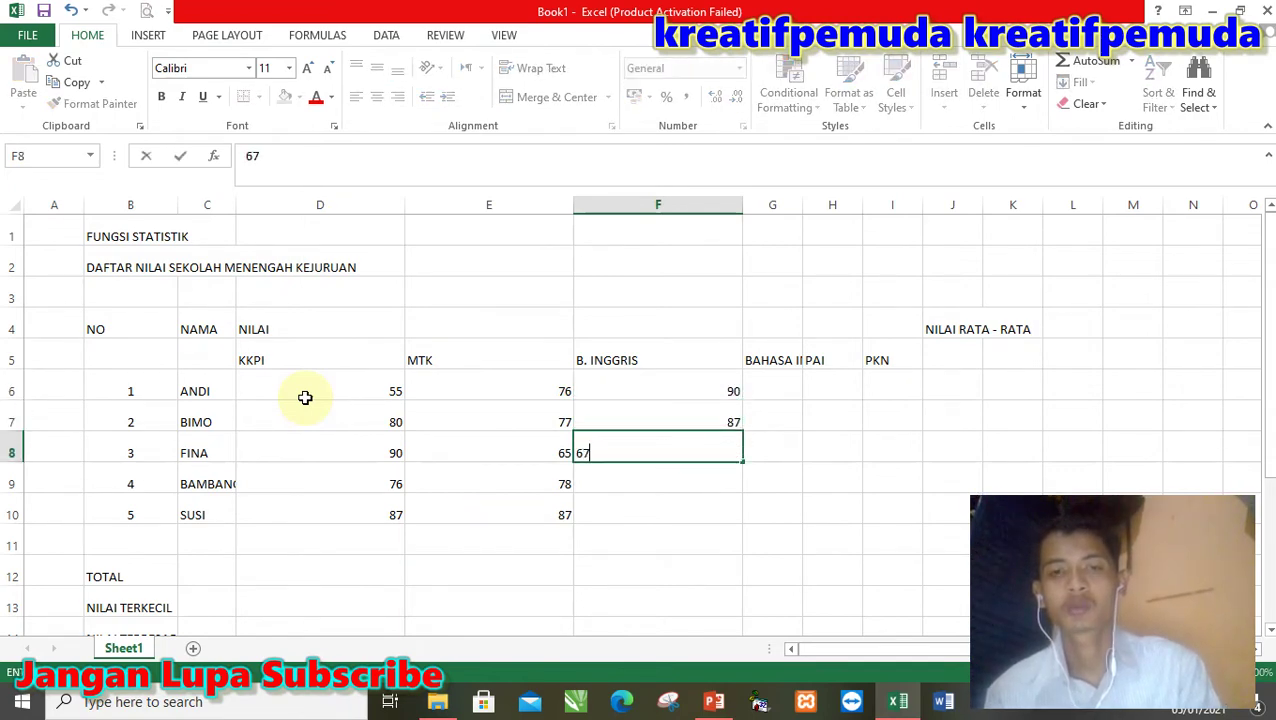
pyautogui.press('Return')
pyautogui.write('87')
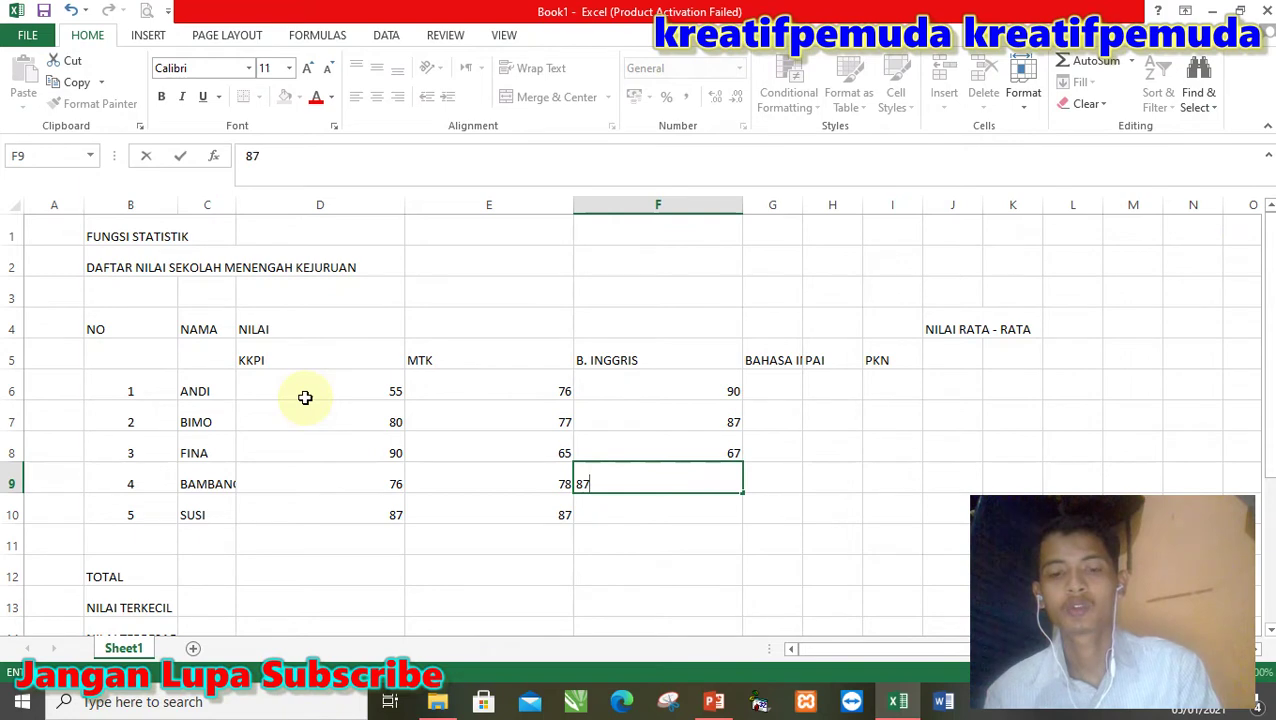
pyautogui.press('Return')
pyautogui.write('90')
pyautogui.press('Up')
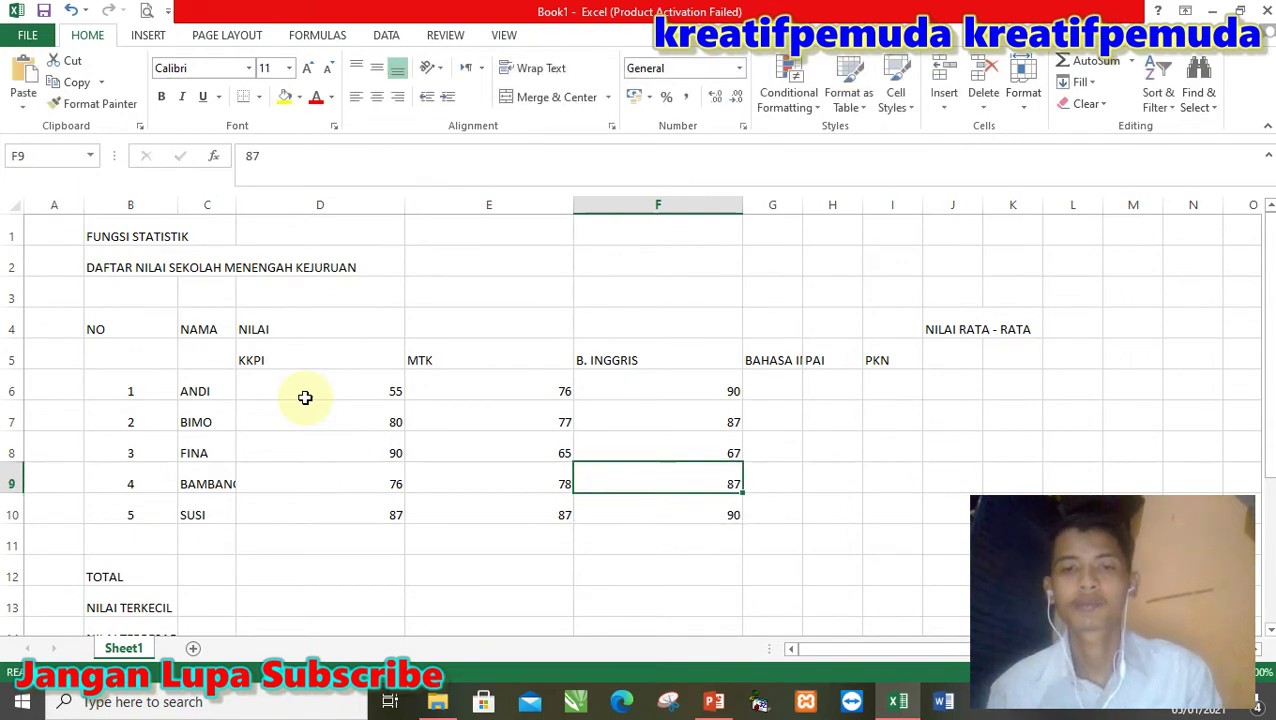
pyautogui.press('Up')
pyautogui.press('Up')
pyautogui.press('Up')
pyautogui.press('Right')
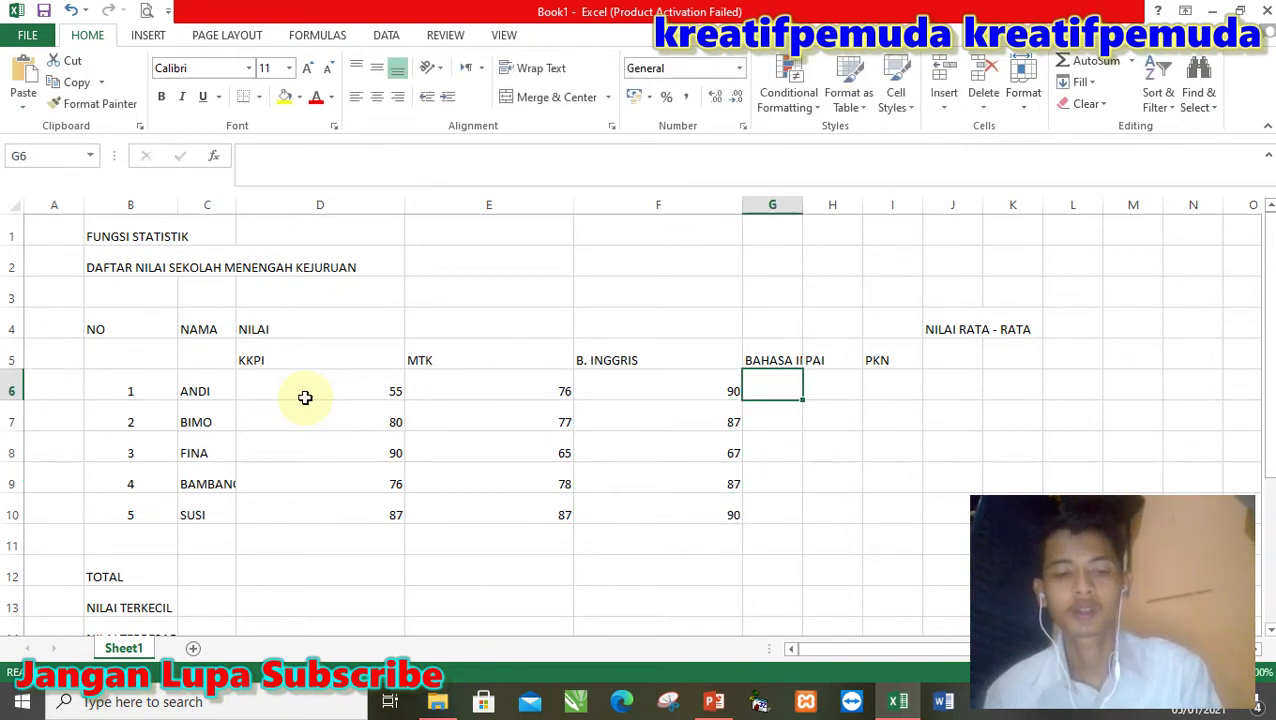
# - Enter the BAHASA INDONESIA scores 67, 55, 54, 56 and 67 in column G
pyautogui.write('67')
pyautogui.press('Return')
pyautogui.write('55')
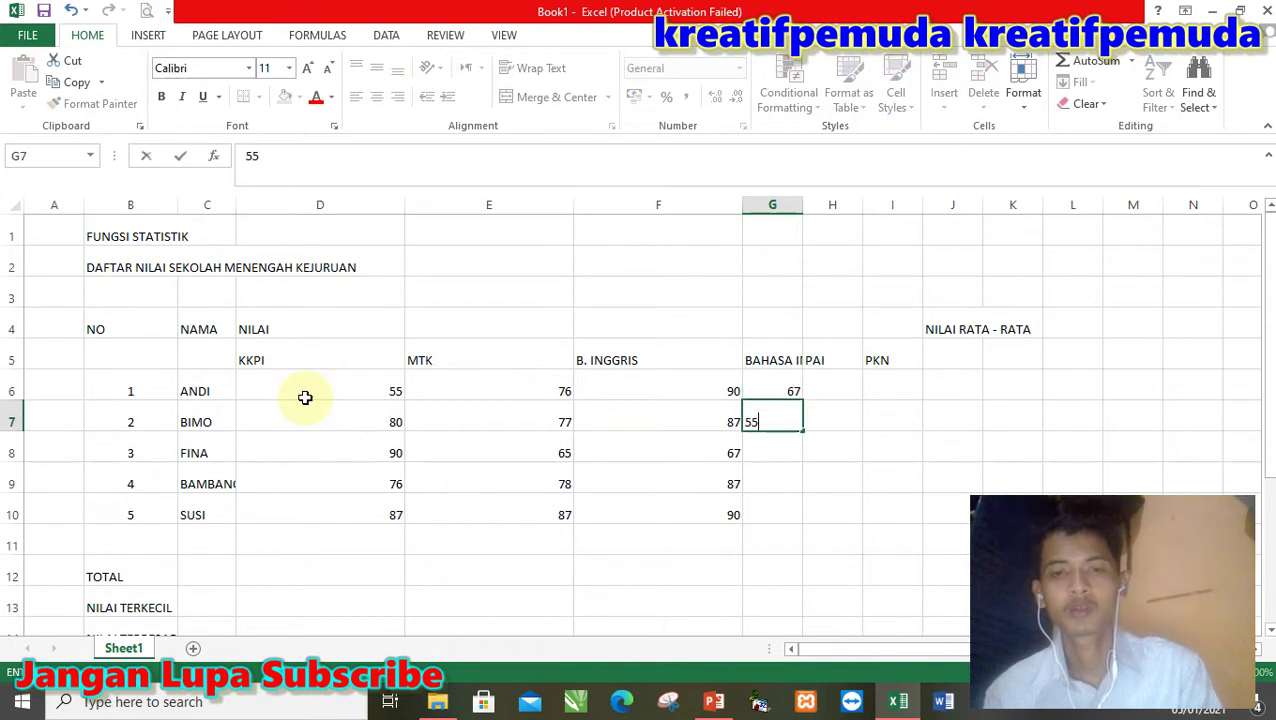
pyautogui.press('Return')
pyautogui.write('54')
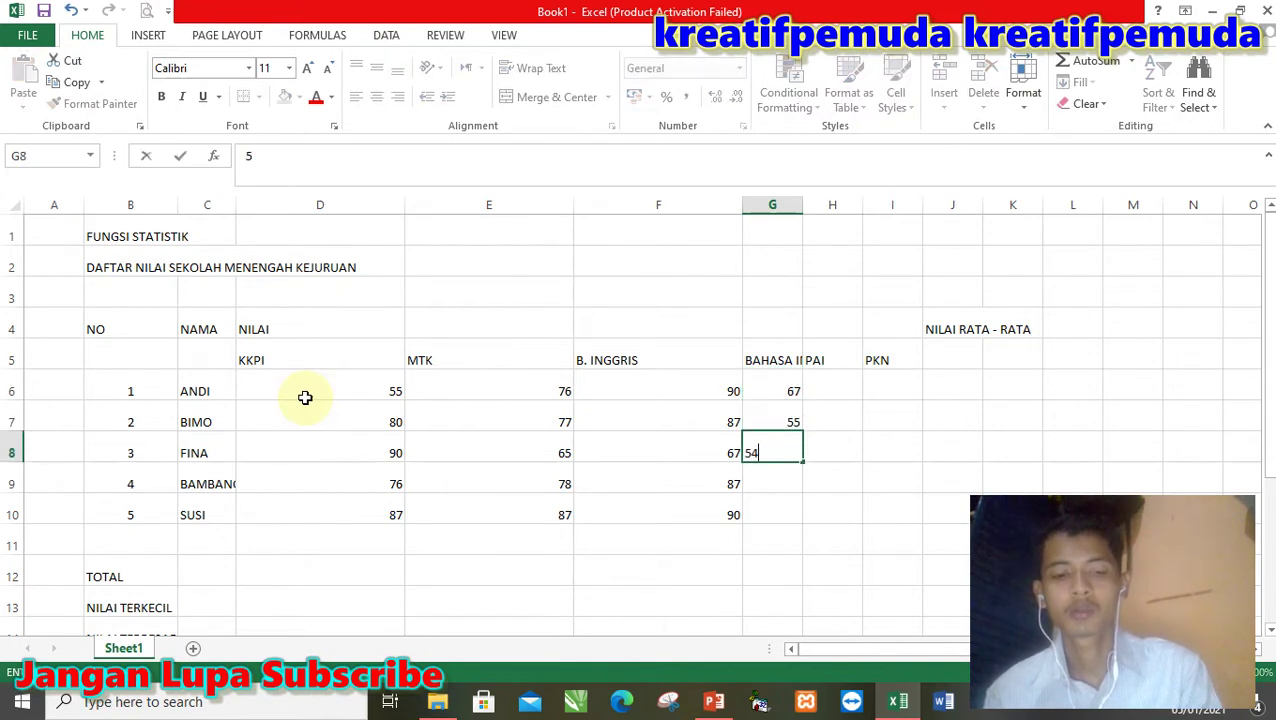
pyautogui.press('Return')
pyautogui.write('56')
pyautogui.press('Return')
pyautogui.write('67')
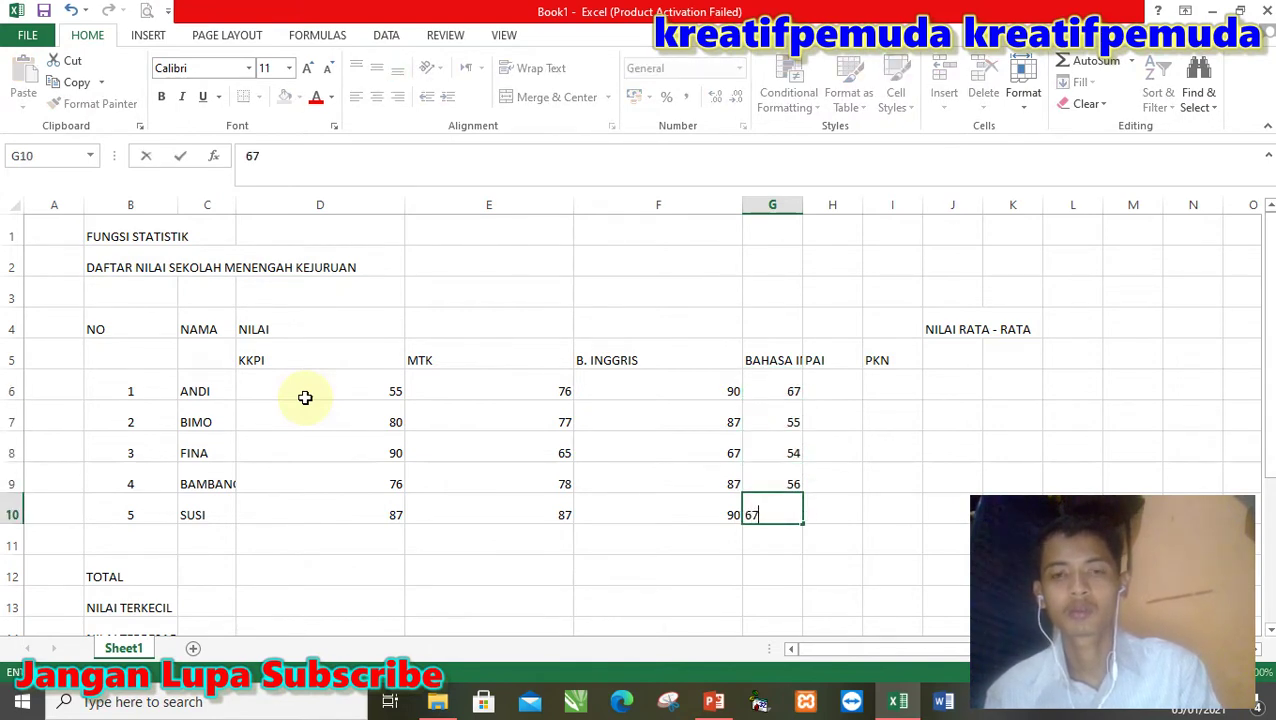
pyautogui.press('Return')
# - Enter the PAI scores 80, 78, 89, 97 and 89 in column H
pyautogui.press('Up')
pyautogui.press('Up')
pyautogui.press('Up')
pyautogui.press('Up')
pyautogui.press('Up')
pyautogui.press('Right')
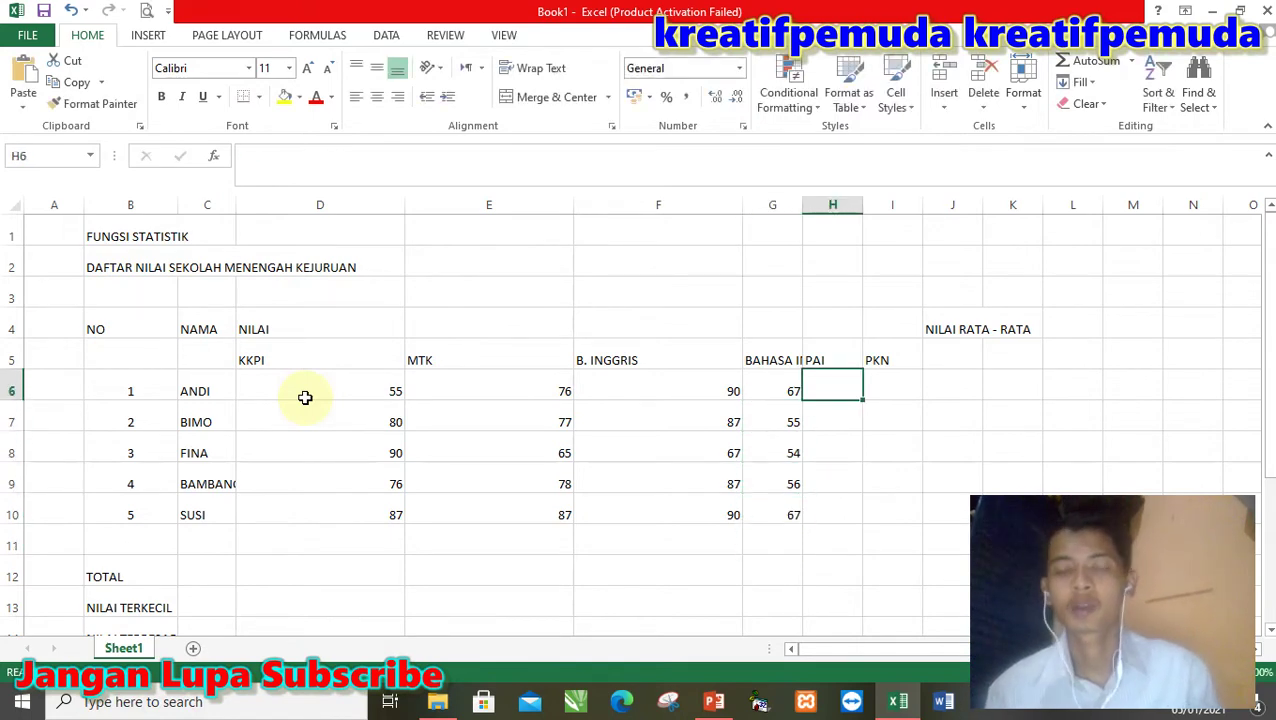
pyautogui.write('80')
pyautogui.press('Return')
pyautogui.write('7')
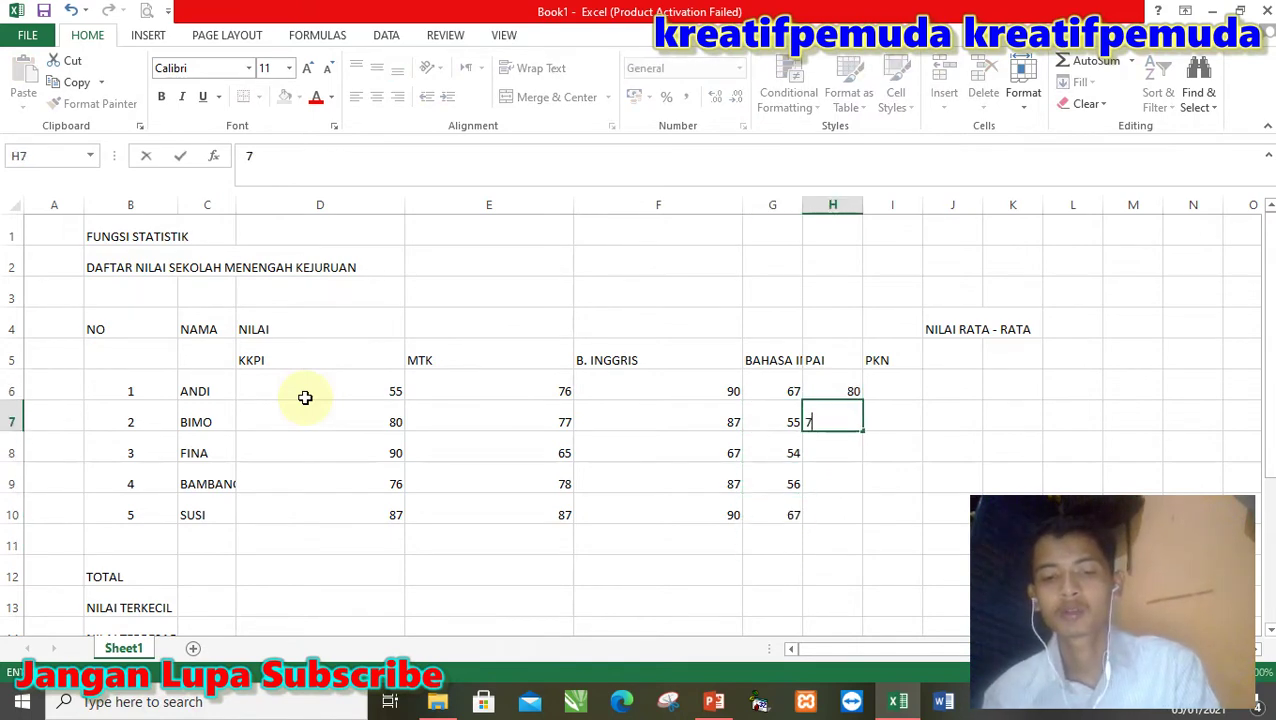
pyautogui.write('8')
pyautogui.press('Return')
pyautogui.write('89')
pyautogui.press('Return')
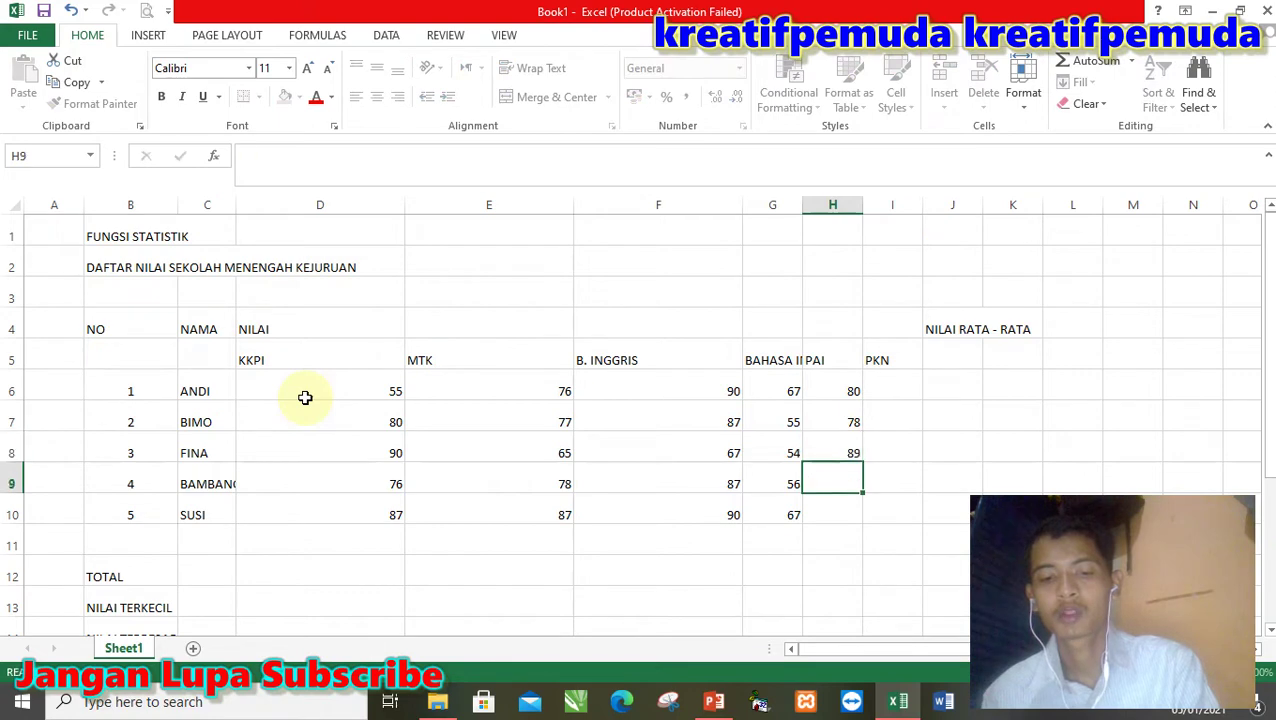
pyautogui.write('97')
pyautogui.press('Return')
pyautogui.write('89')
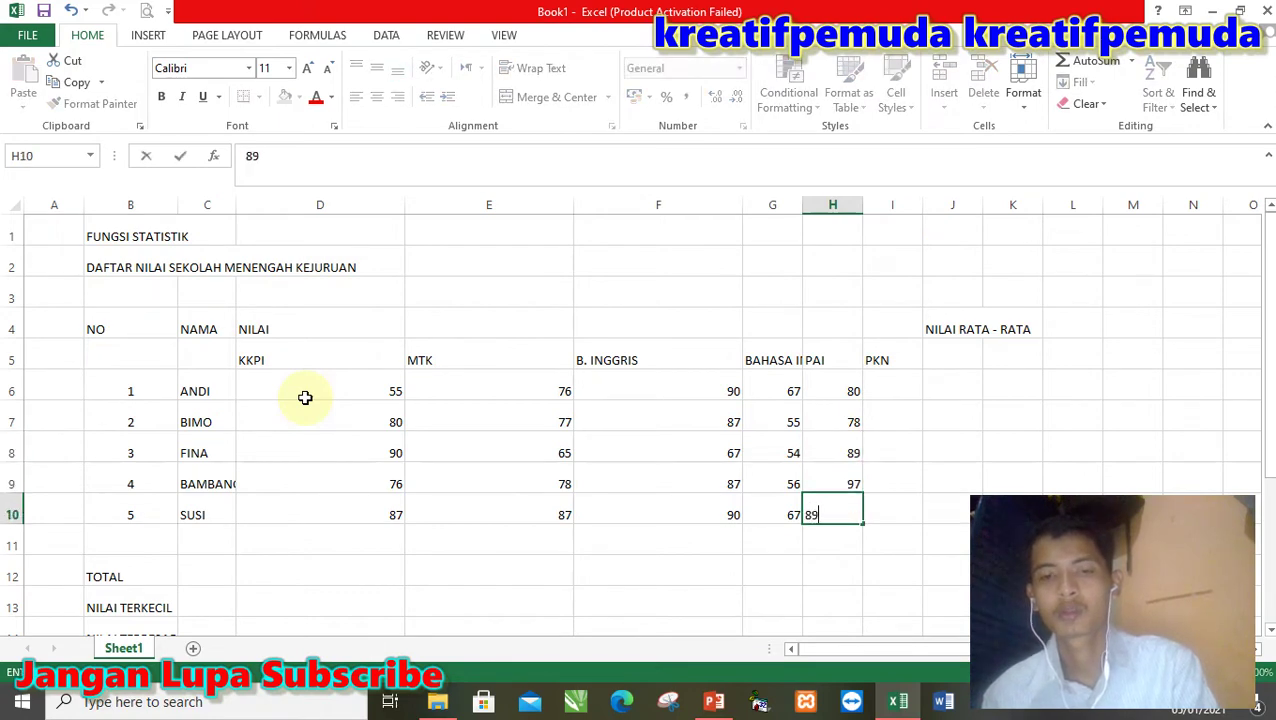
pyautogui.press('Return')
# - Enter the PKN scores 80, 90, 76, 77 and 89 in column I
pyautogui.press('Up')
pyautogui.press('Up')
pyautogui.press('Up')
pyautogui.press('Up')
pyautogui.press('Up')
pyautogui.press('Right')
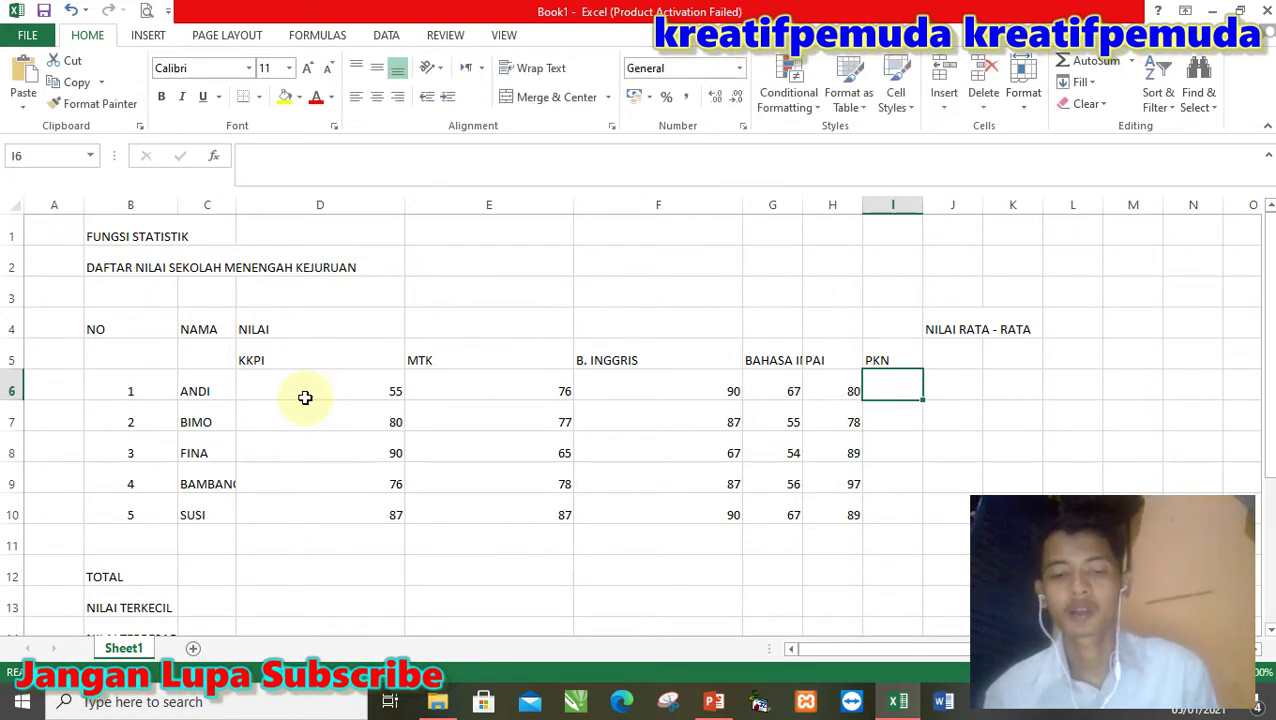
pyautogui.write('80')
pyautogui.press('Return')
pyautogui.write('90')
pyautogui.press('Return')
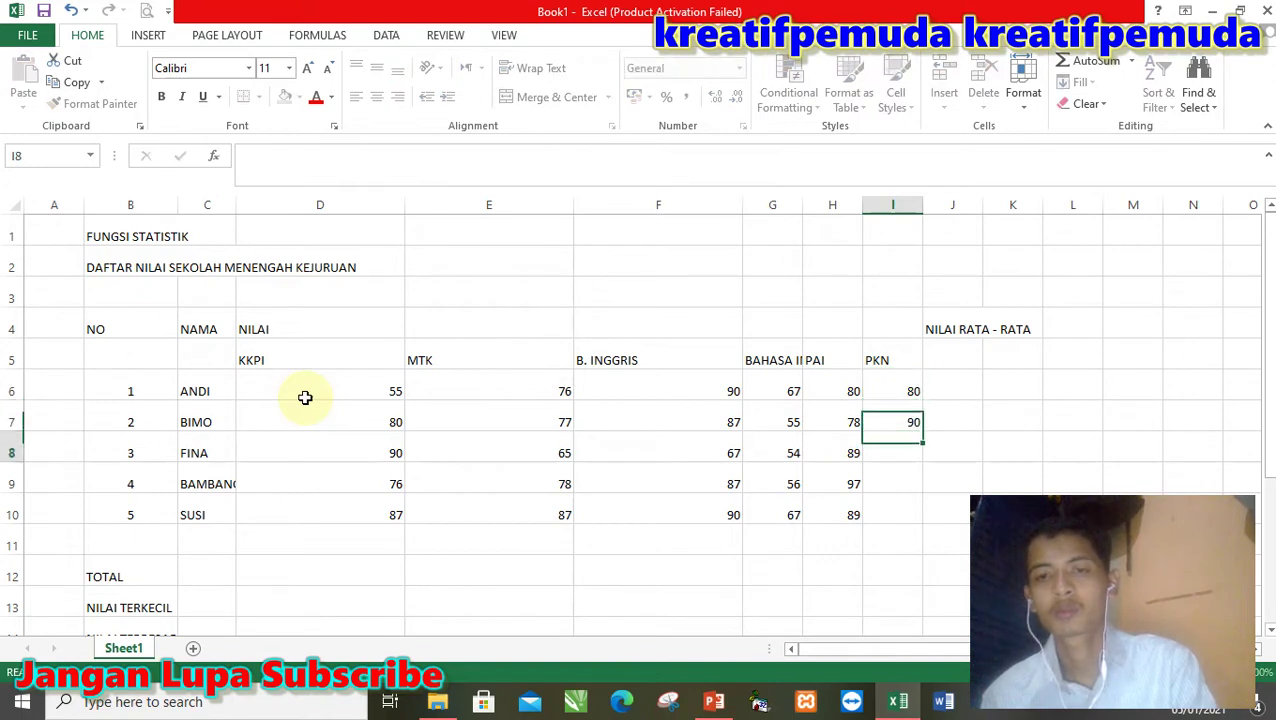
pyautogui.write('76')
pyautogui.press('Return')
pyautogui.write('77')
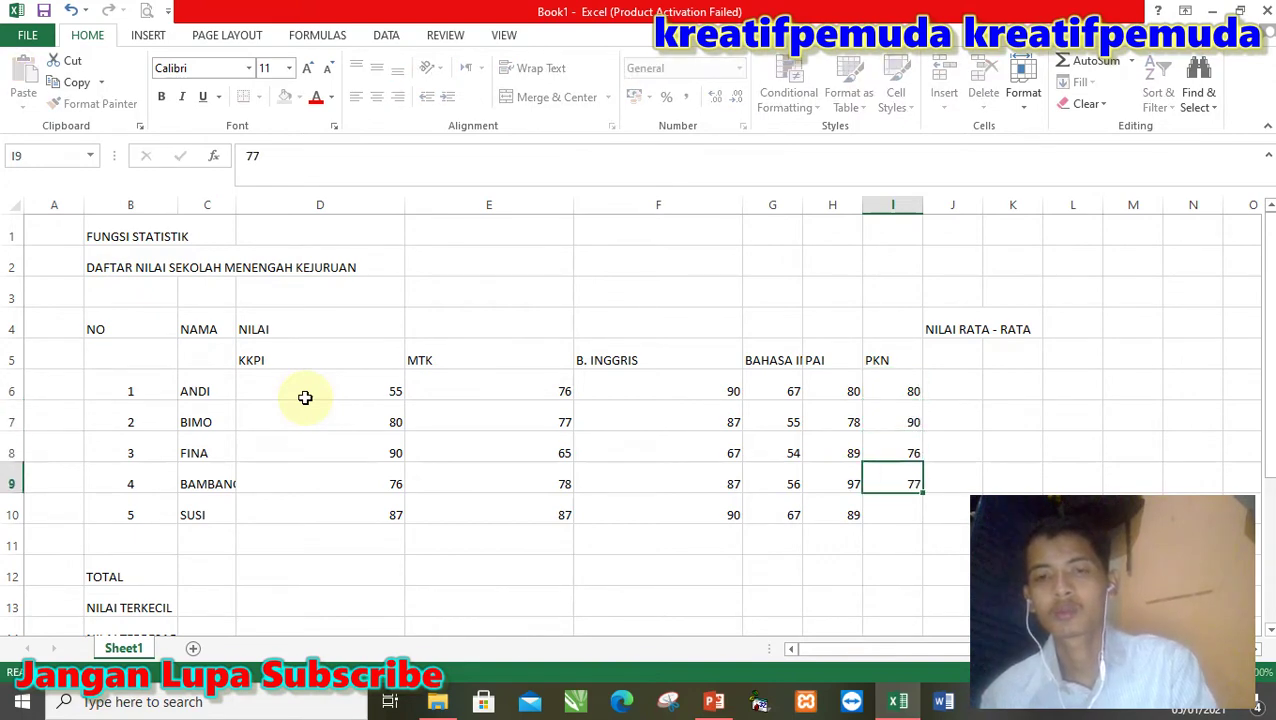
pyautogui.press('Return')
pyautogui.write('89')
pyautogui.press('Return')
pyautogui.press('Up')
pyautogui.press('Up')
pyautogui.press('Up')
pyautogui.press('Up')
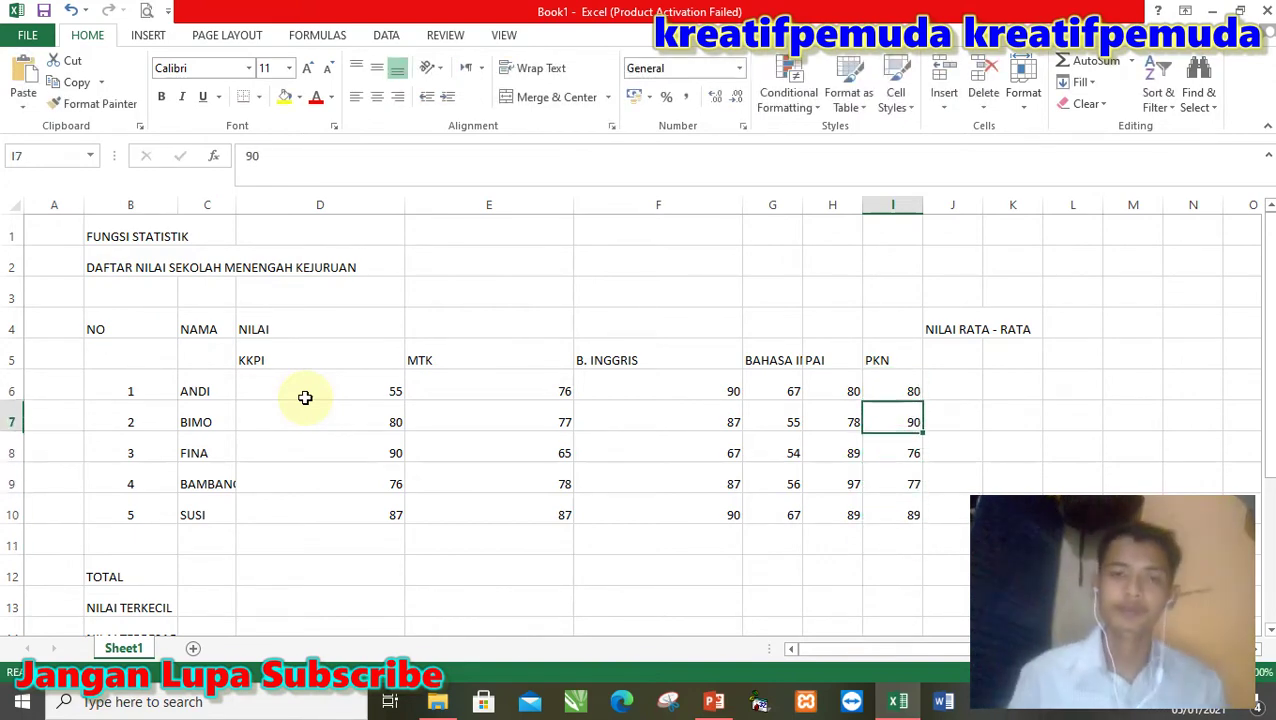
pyautogui.press('Up')
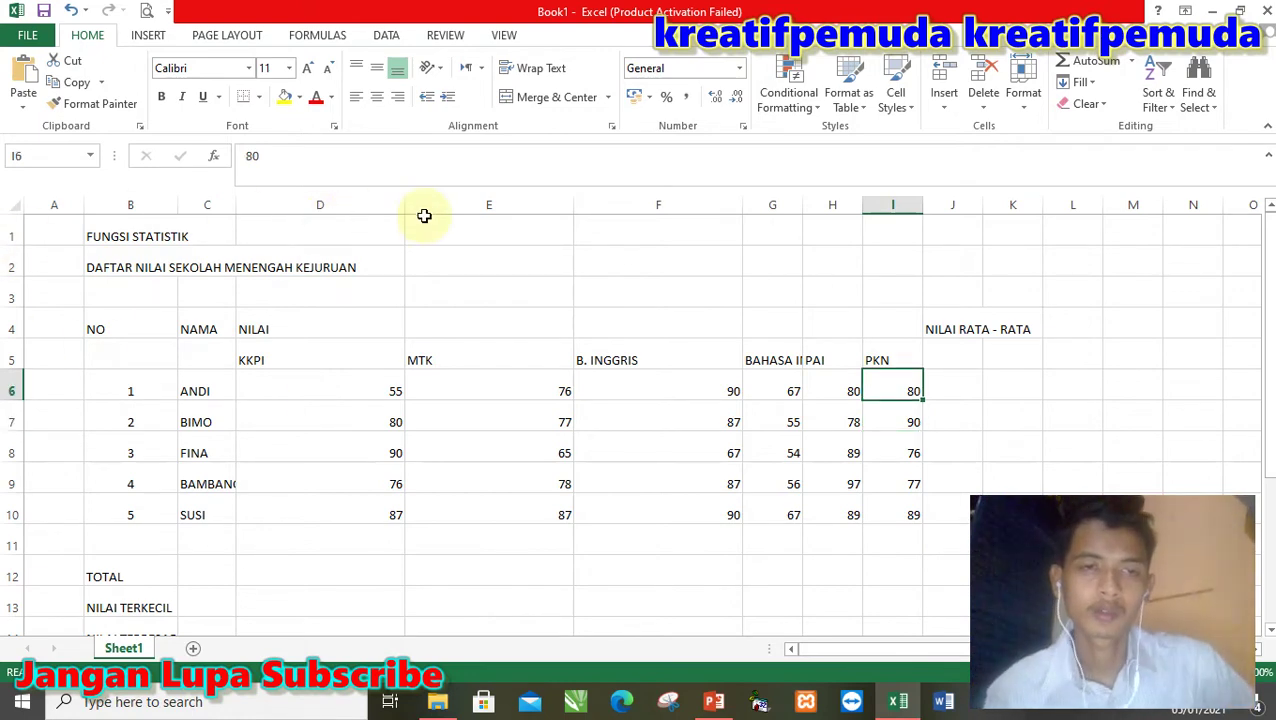
# - AutoFit columns D through H so BAHASA INDONESIA fits, then select cell K5
pyautogui.doubleClick(406, 205)
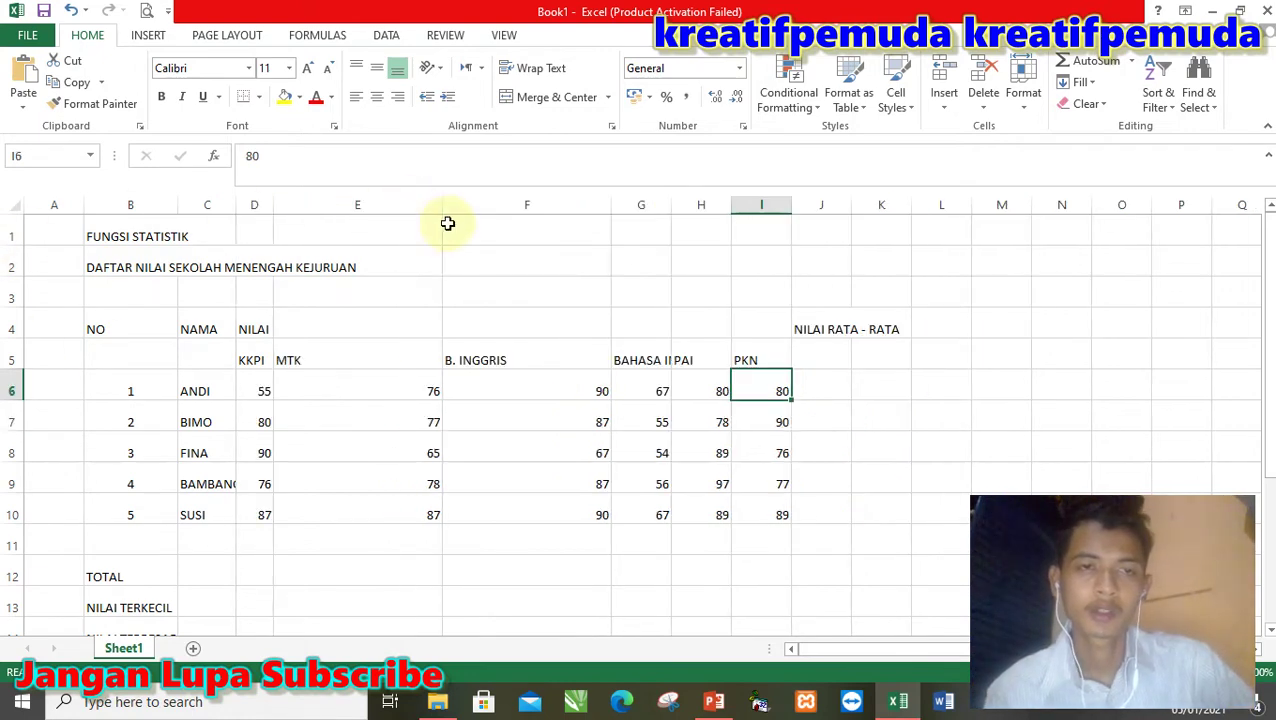
pyautogui.doubleClick(442, 210)
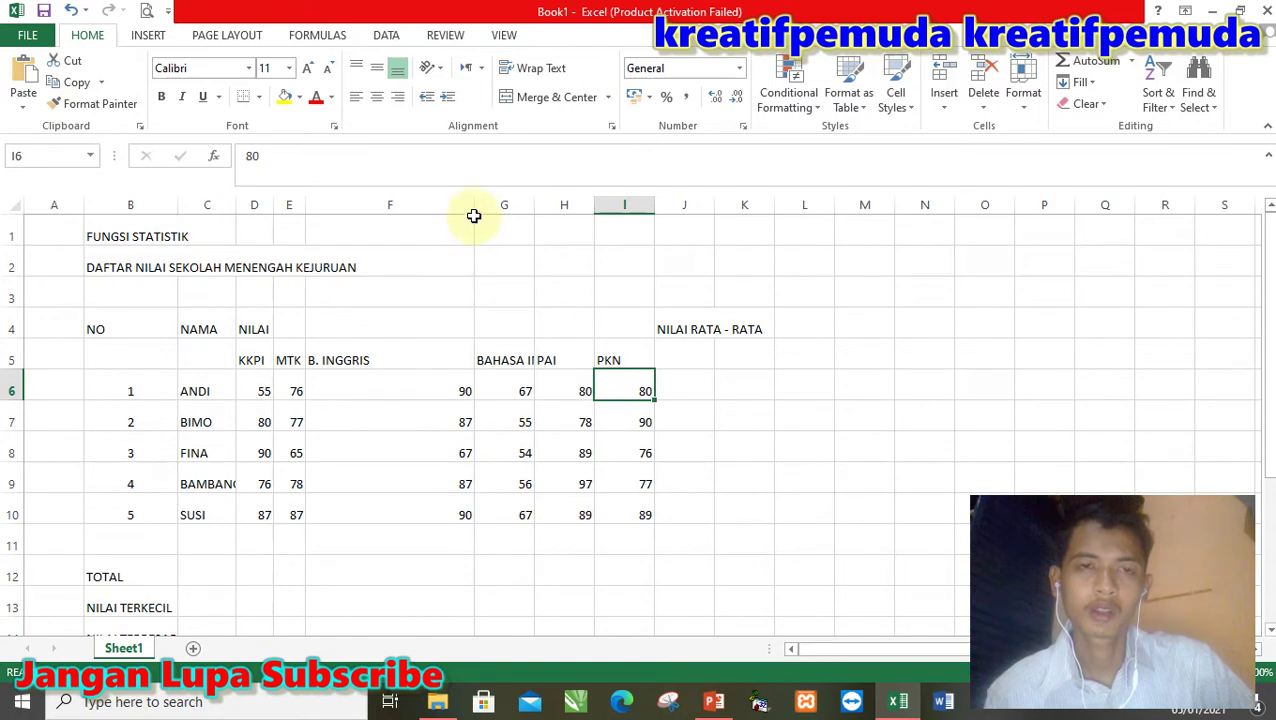
pyautogui.doubleClick(474, 206)
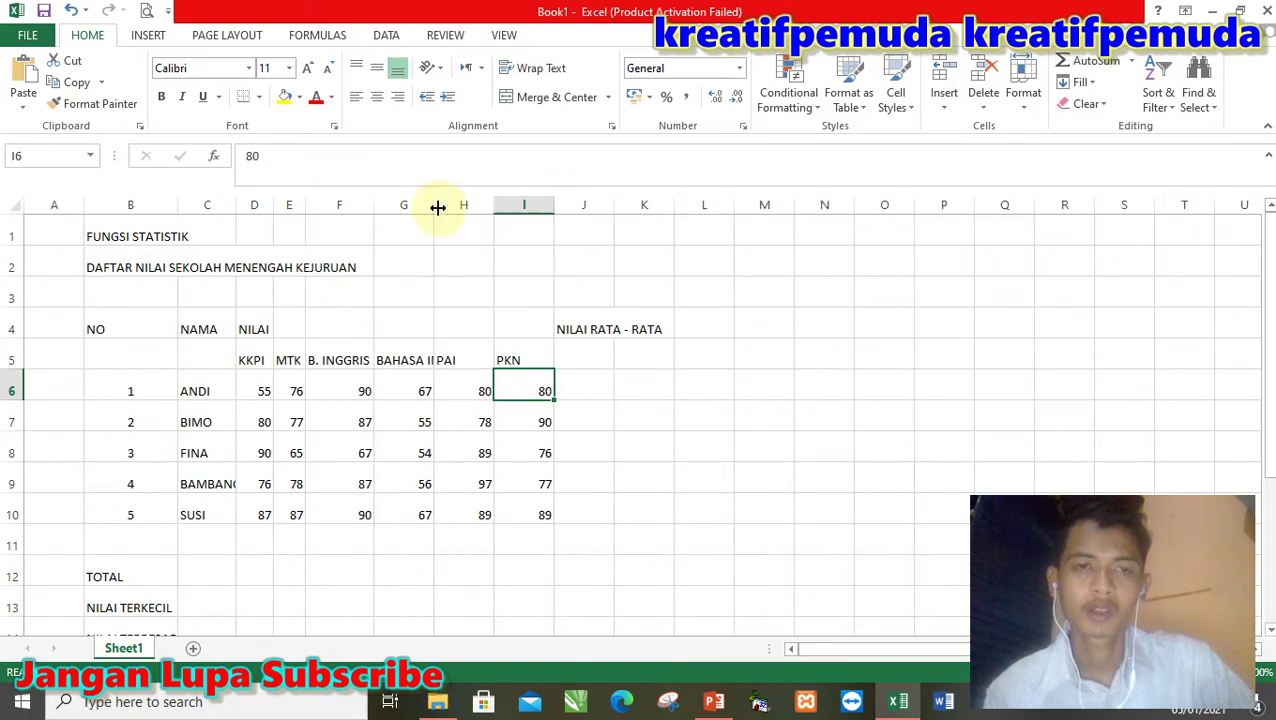
pyautogui.doubleClick(437, 206)
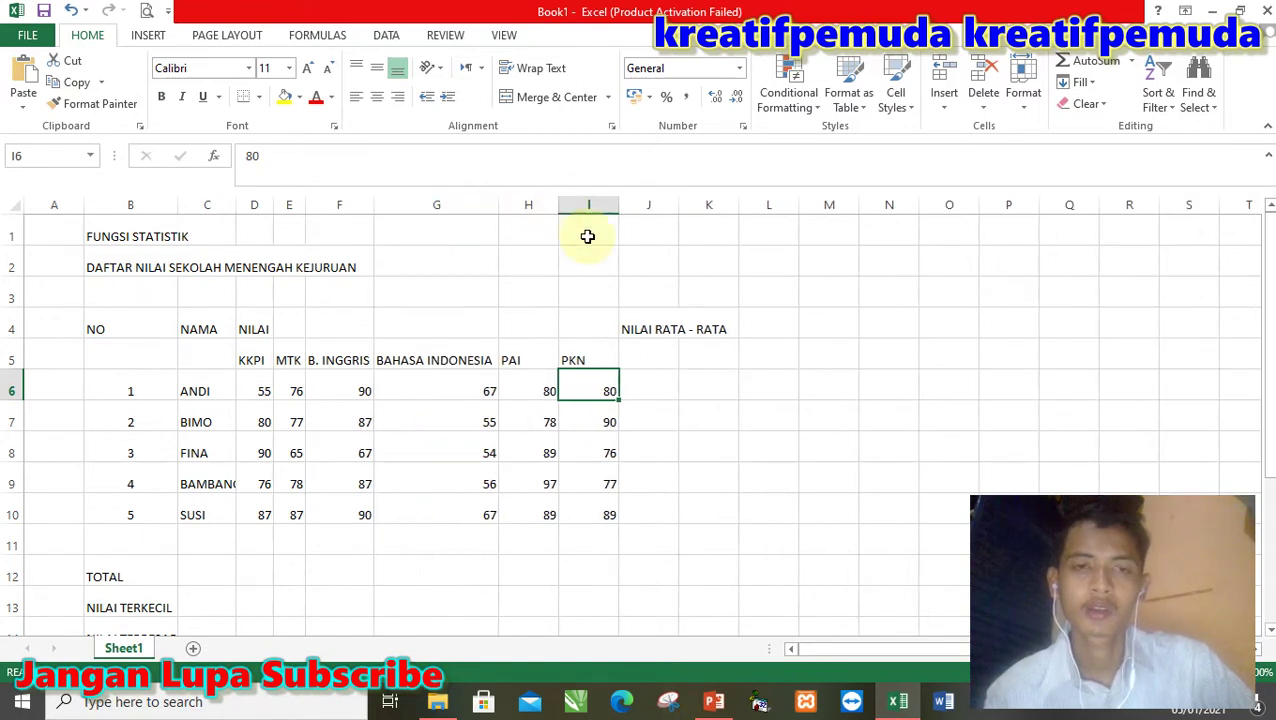
pyautogui.doubleClick(559, 205)
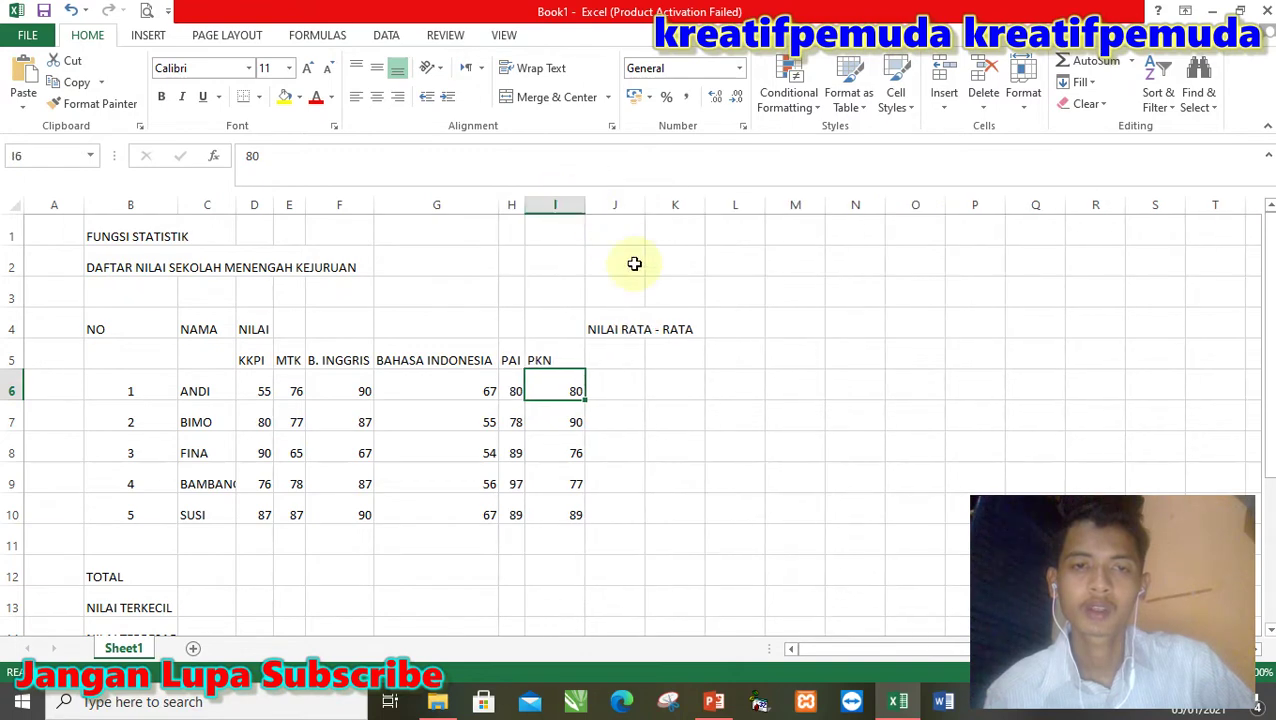
pyautogui.click(662, 352)
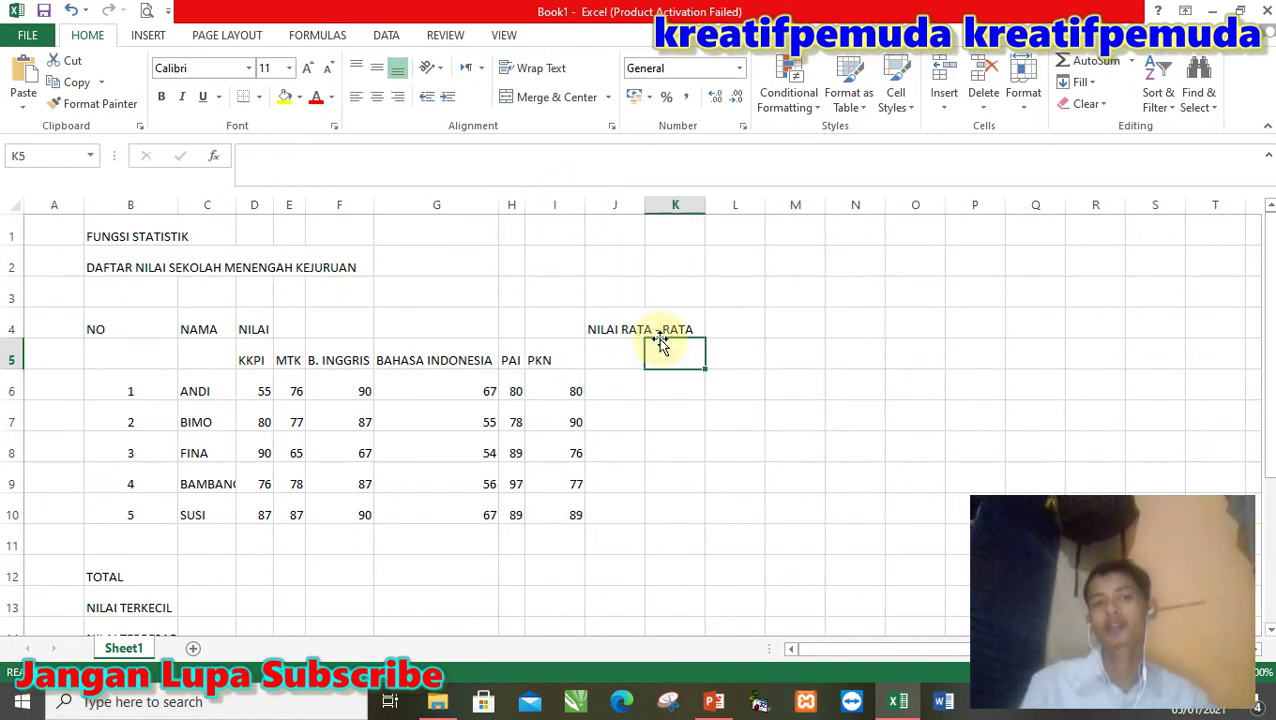
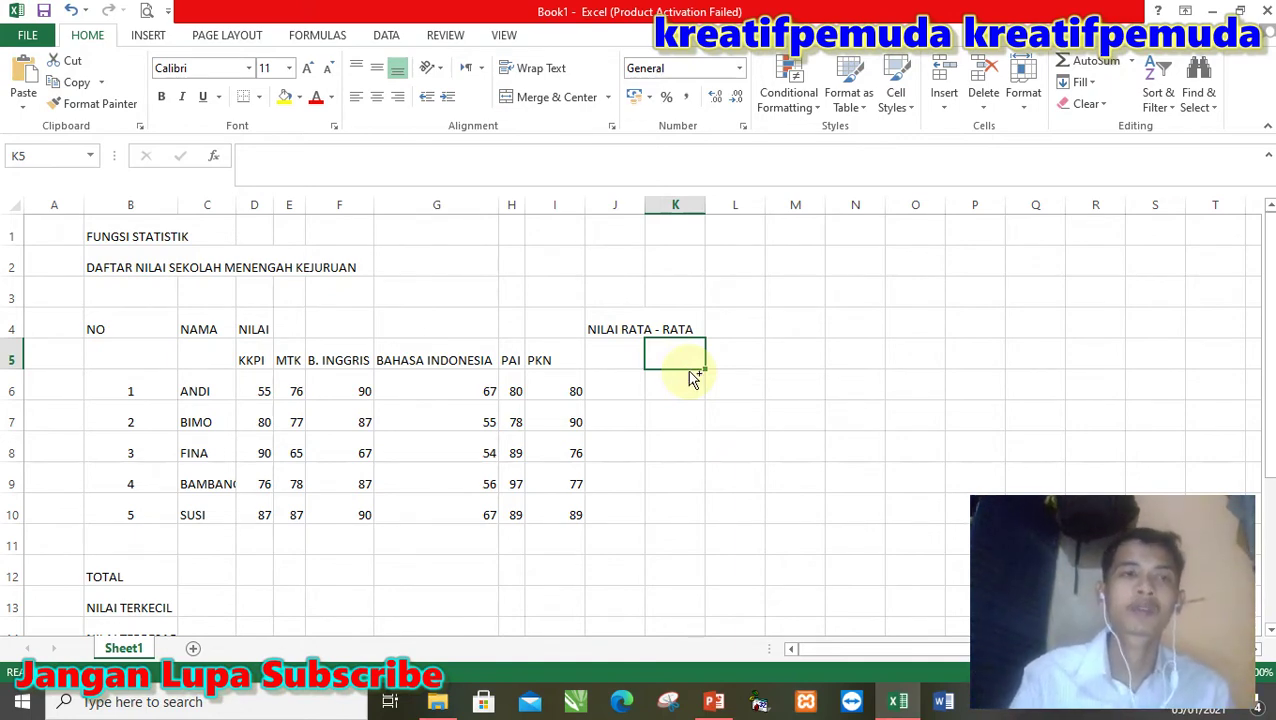
# - Preview the sheet's print layout, then return to the worksheet
pyautogui.click(152, 12)
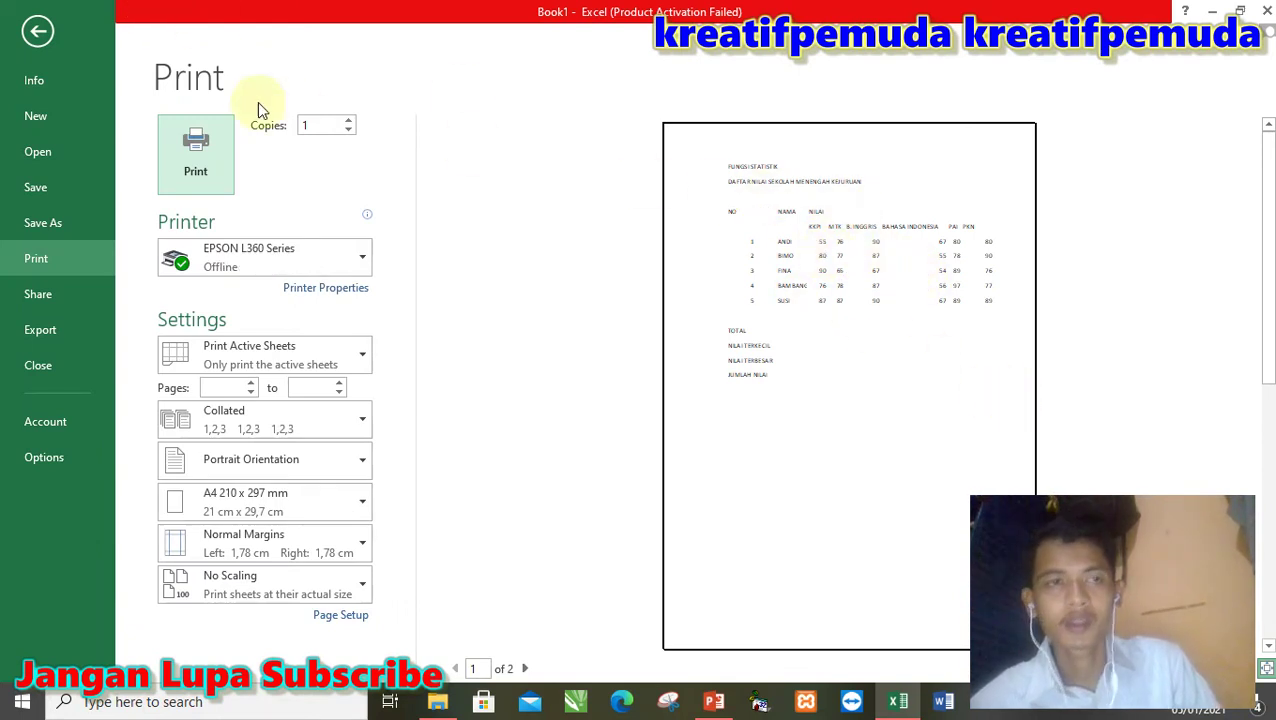
pyautogui.click(31, 38)
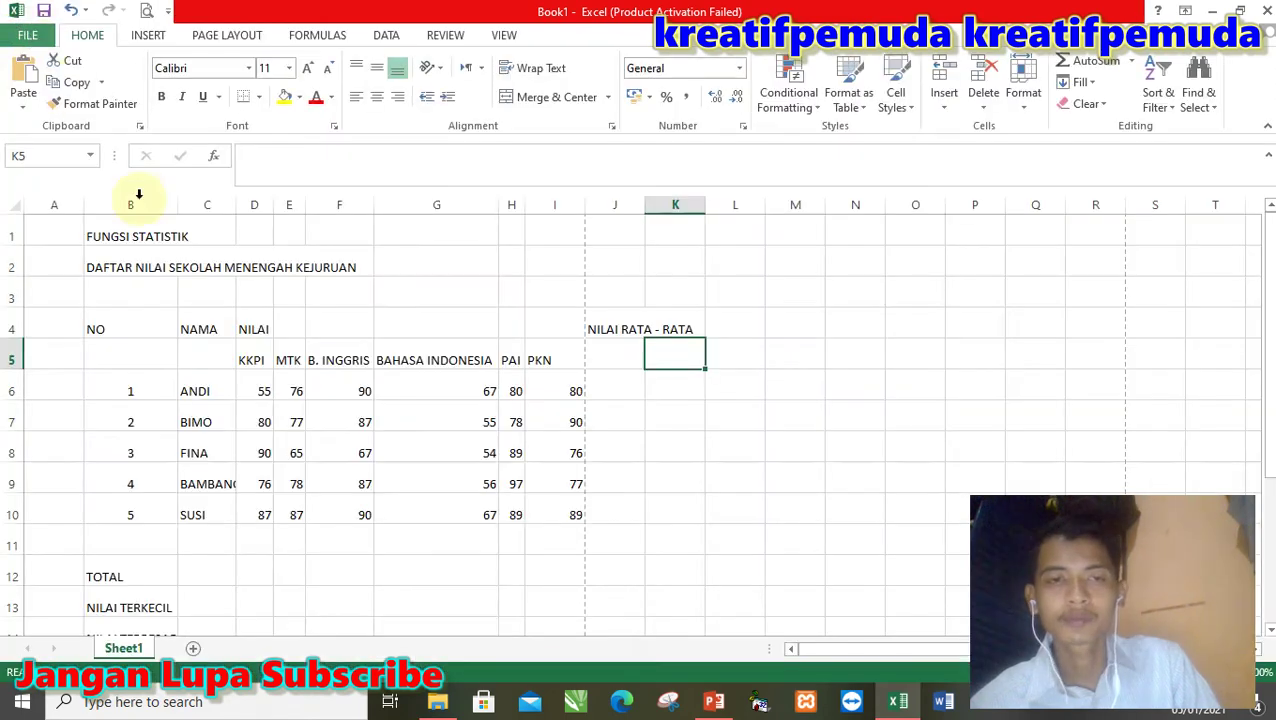
pyautogui.click(352, 398)
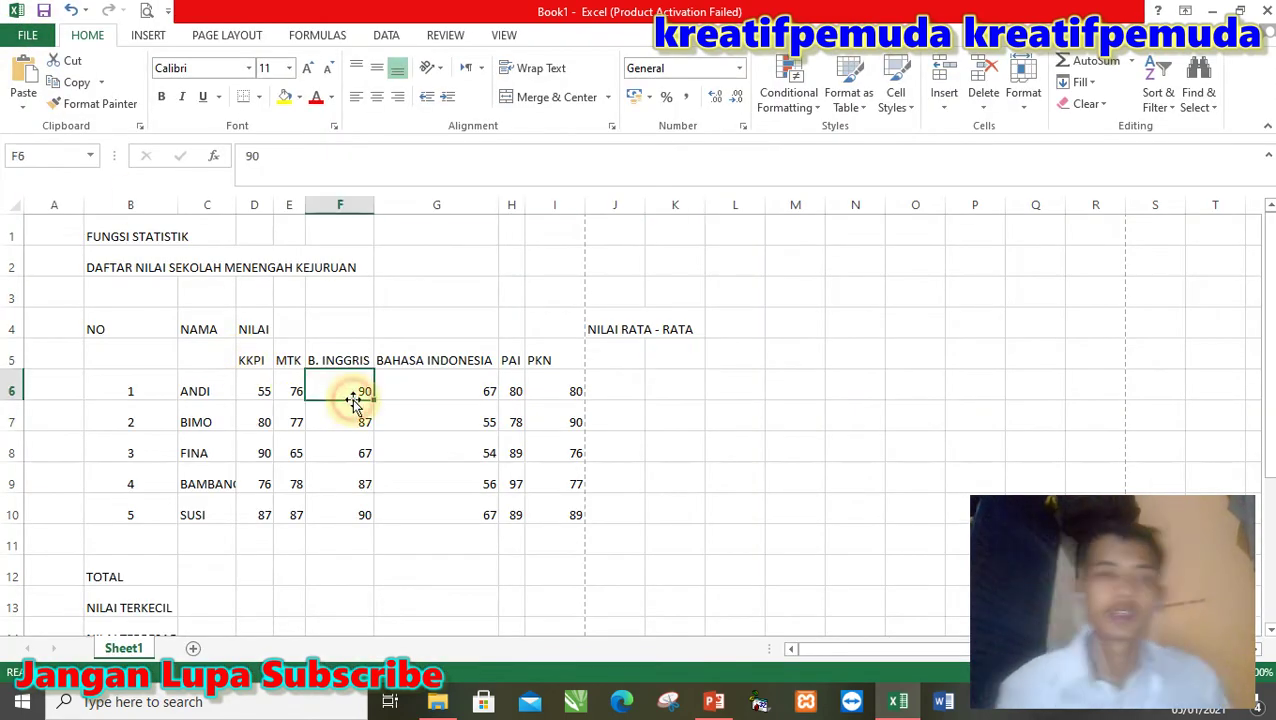
# - Apply All Borders to the grade table B4:J15
pyautogui.click(146, 240)
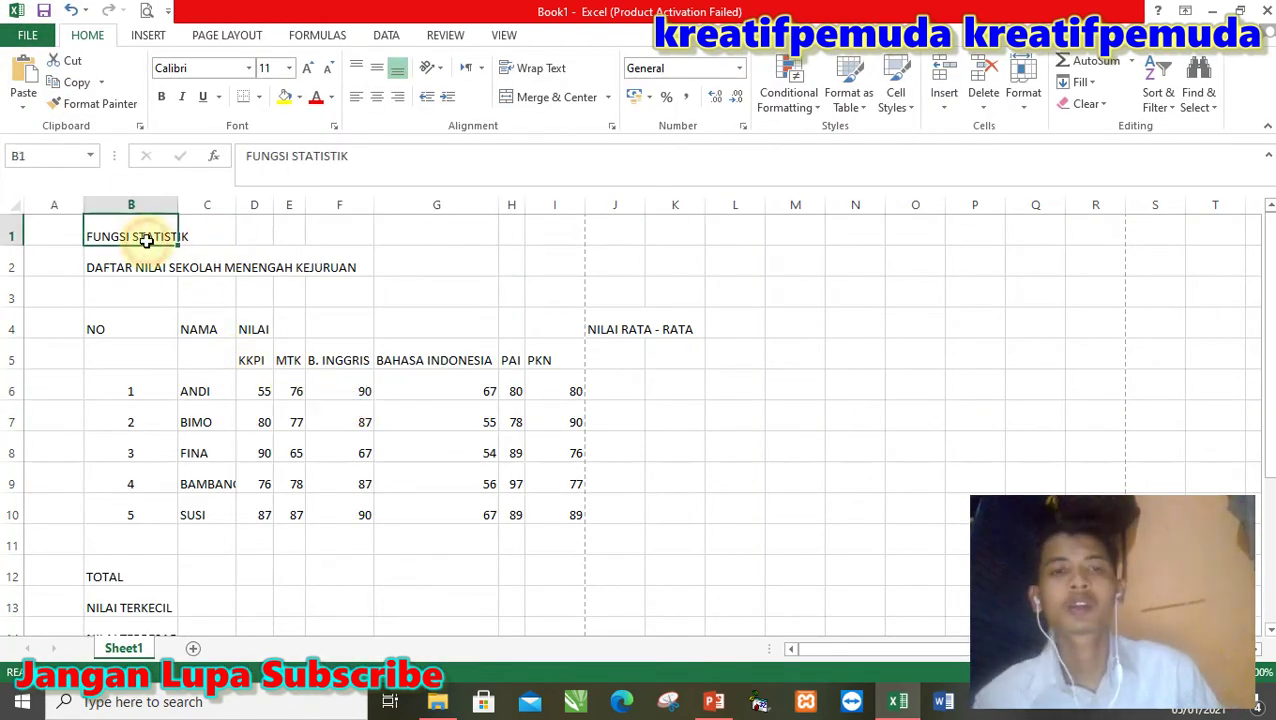
pyautogui.click(144, 326)
pyautogui.hotkey('shift', 'Right')
pyautogui.hotkey('shift', 'Right')
pyautogui.hotkey('shift', 'Right')
pyautogui.hotkey('shift', 'Right')
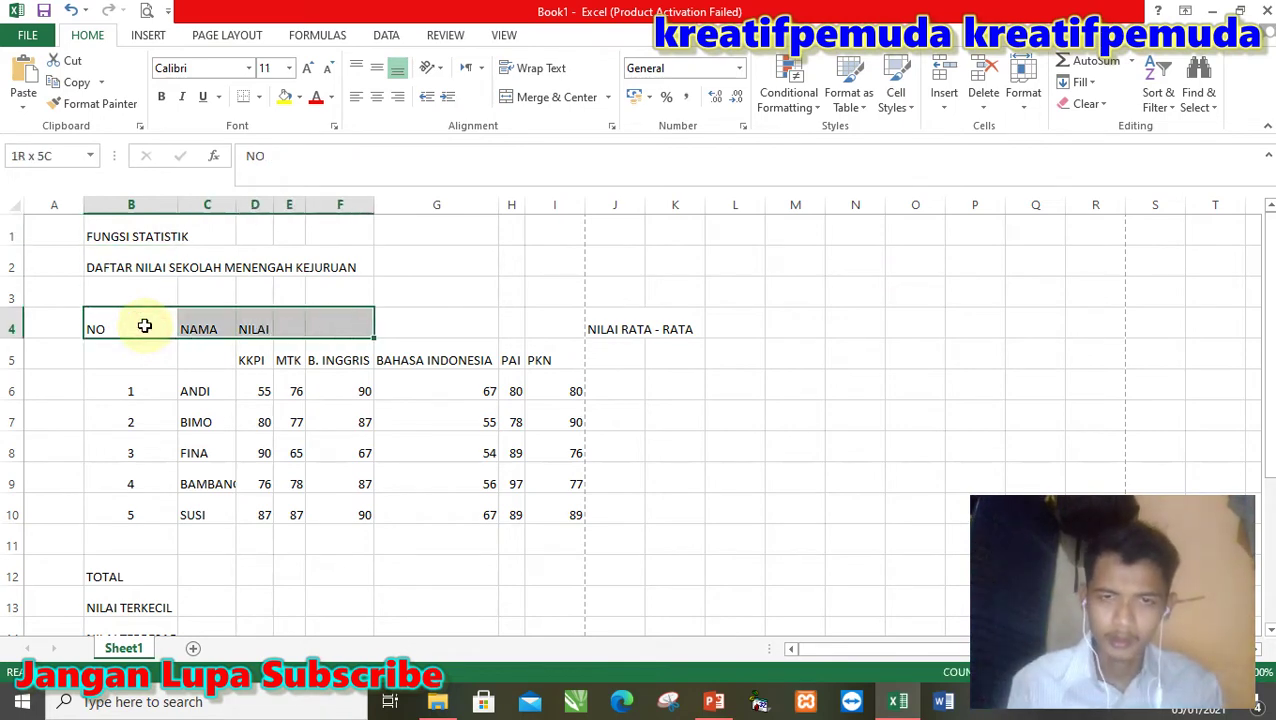
pyautogui.hotkey('shift', 'Right')
pyautogui.hotkey('shift', 'Right')
pyautogui.hotkey('shift', 'Right')
pyautogui.hotkey('shift', 'Right')
pyautogui.hotkey('shift', 'Down')
pyautogui.hotkey('shift', 'Down')
pyautogui.hotkey('shift', 'Down')
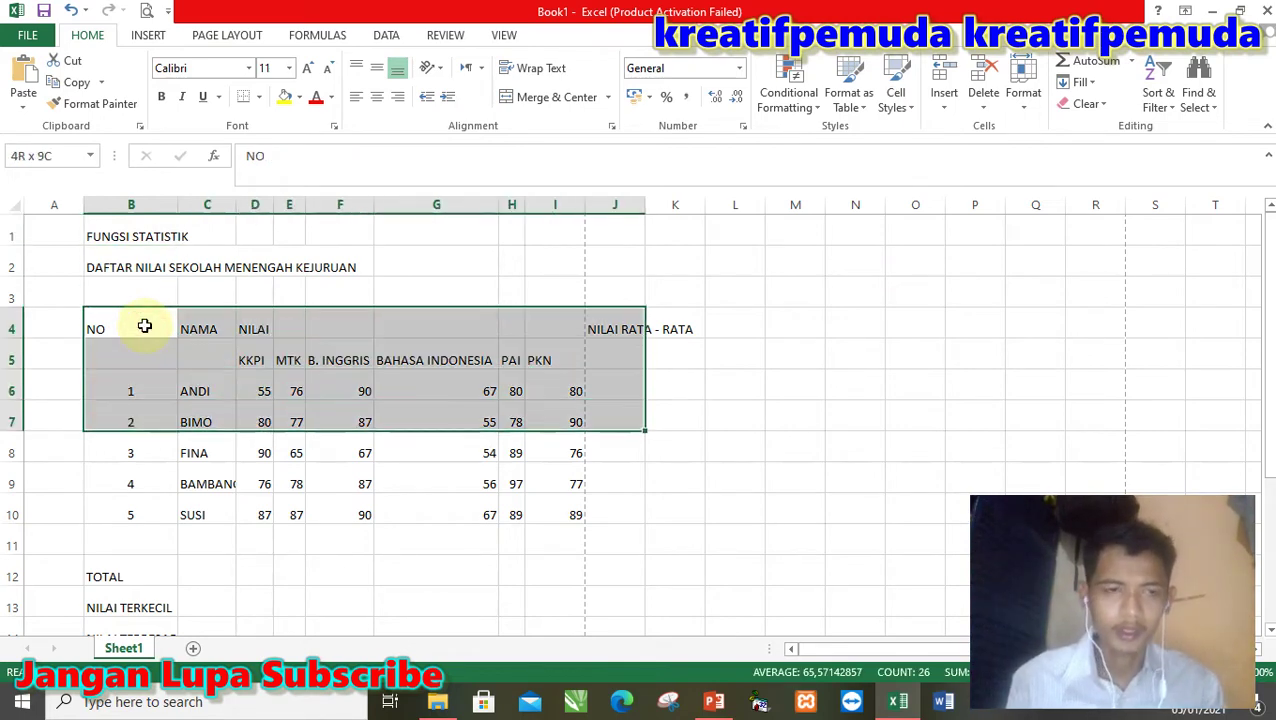
pyautogui.hotkey('shift', 'Down')
pyautogui.hotkey('shift', 'Down')
pyautogui.hotkey('shift', 'Down')
pyautogui.hotkey('shift', 'Down')
pyautogui.hotkey('shift', 'Down')
pyautogui.hotkey('shift', 'Down')
pyautogui.hotkey('shift', 'Down')
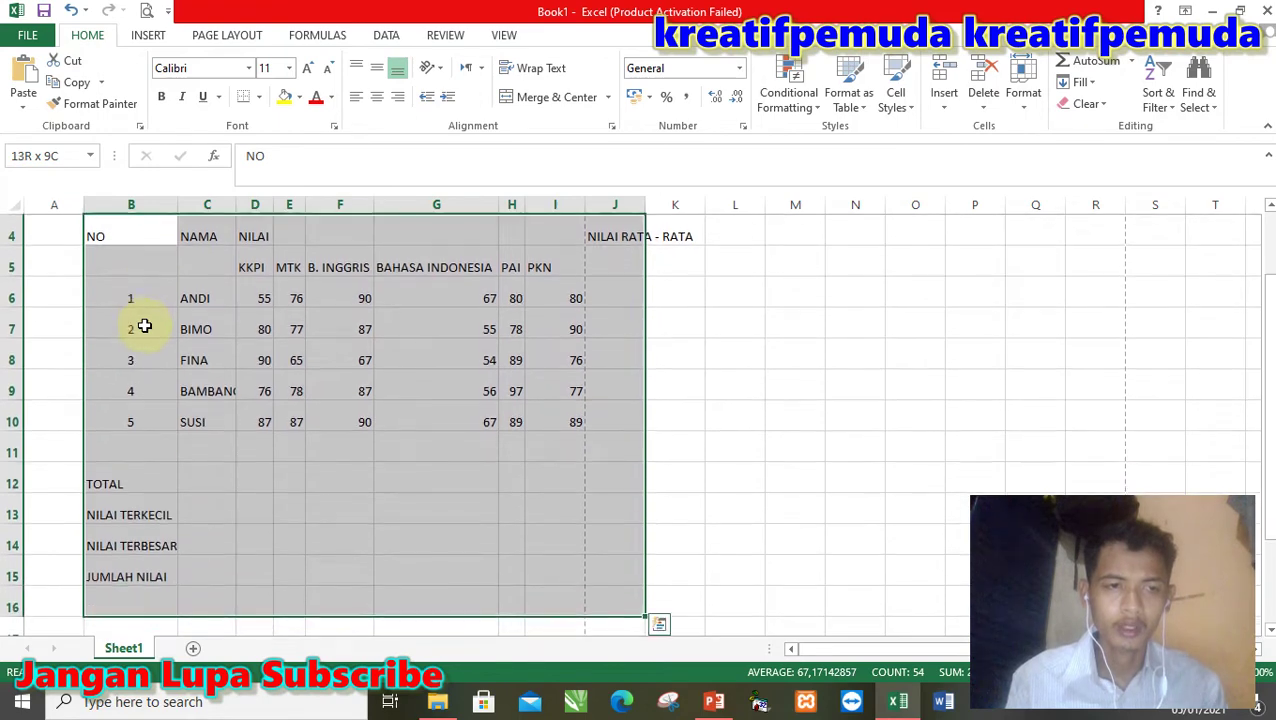
pyautogui.hotkey('shift', 'Down')
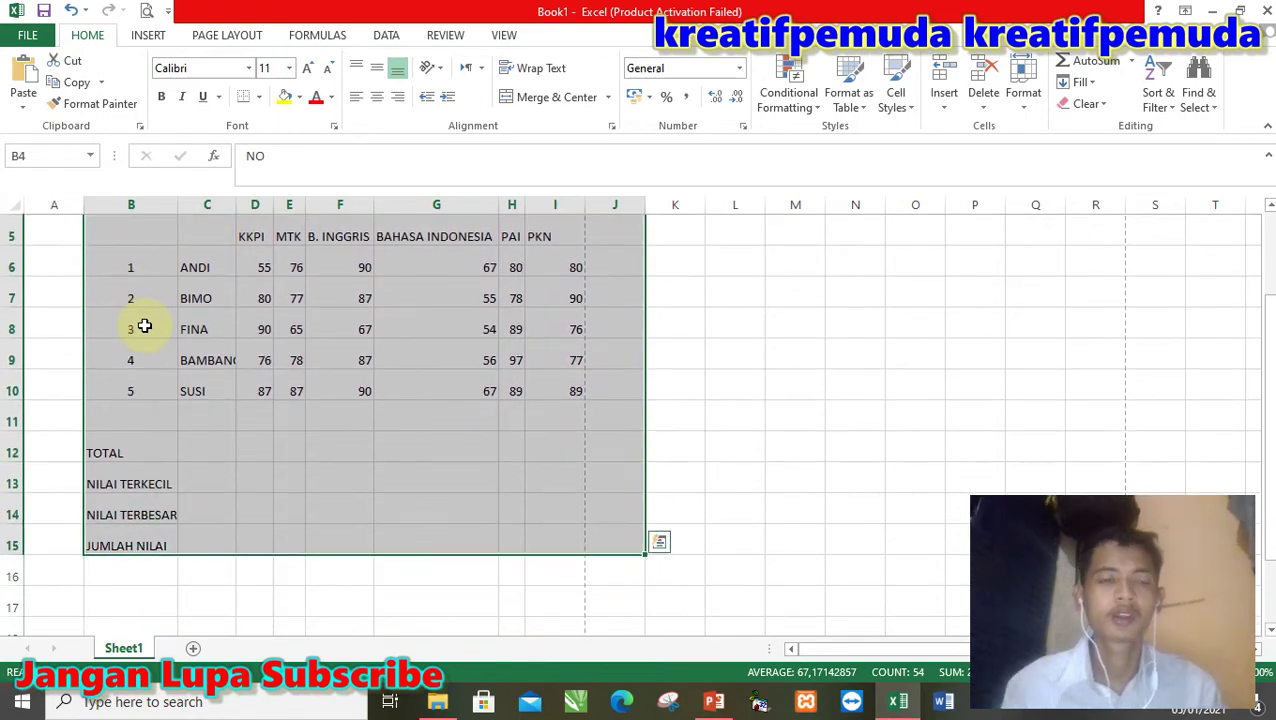
pyautogui.click(259, 98)
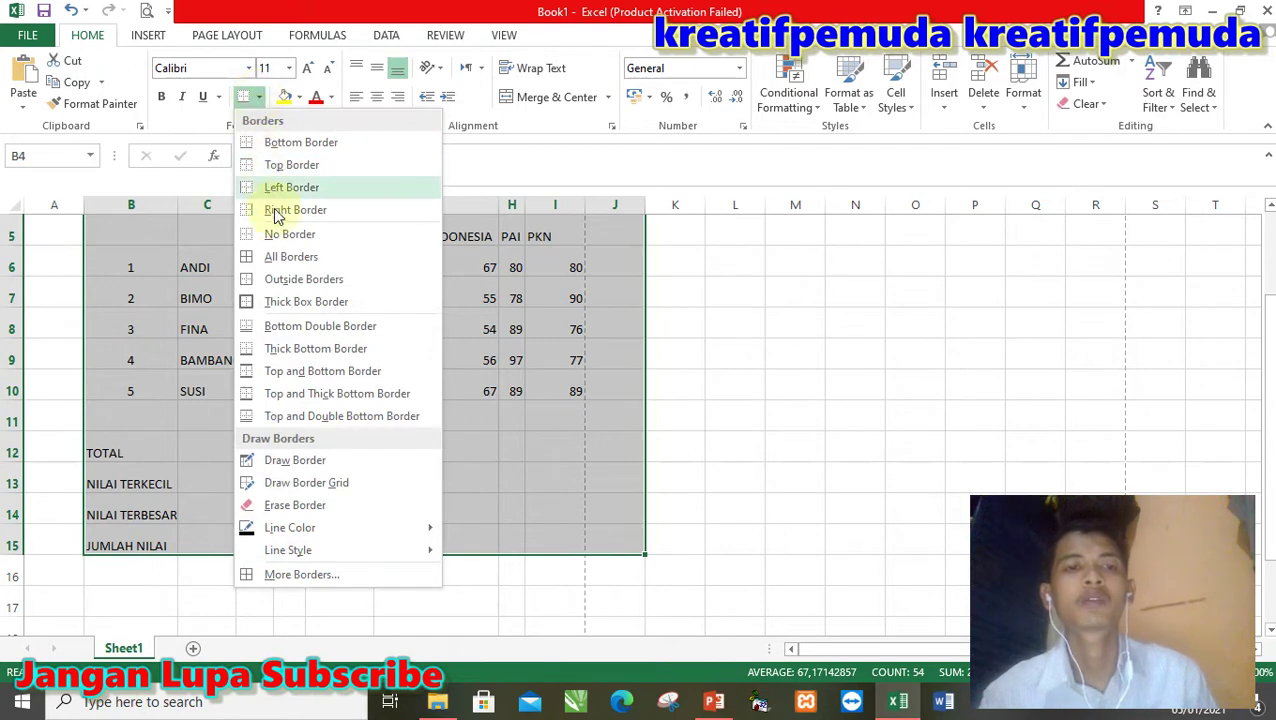
pyautogui.click(300, 256)
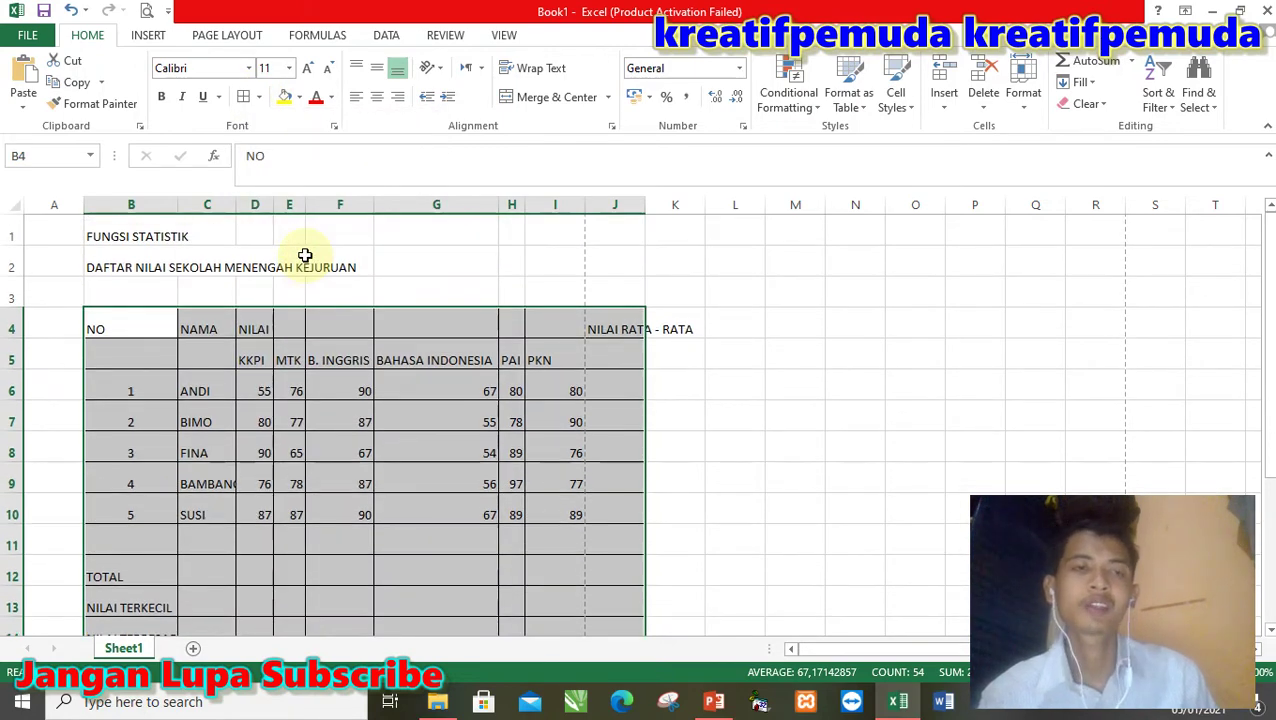
# - Add a thick outline and thick vertical column dividers to the table
pyautogui.click(259, 97)
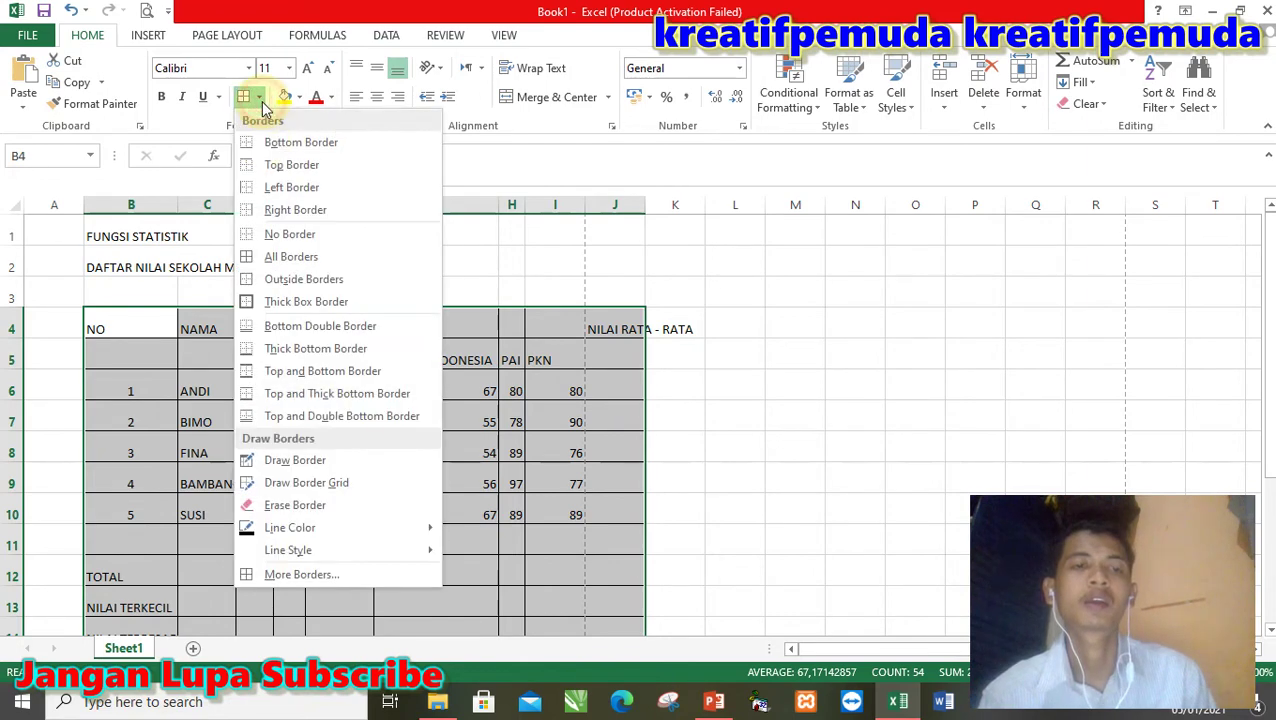
pyautogui.click(320, 575)
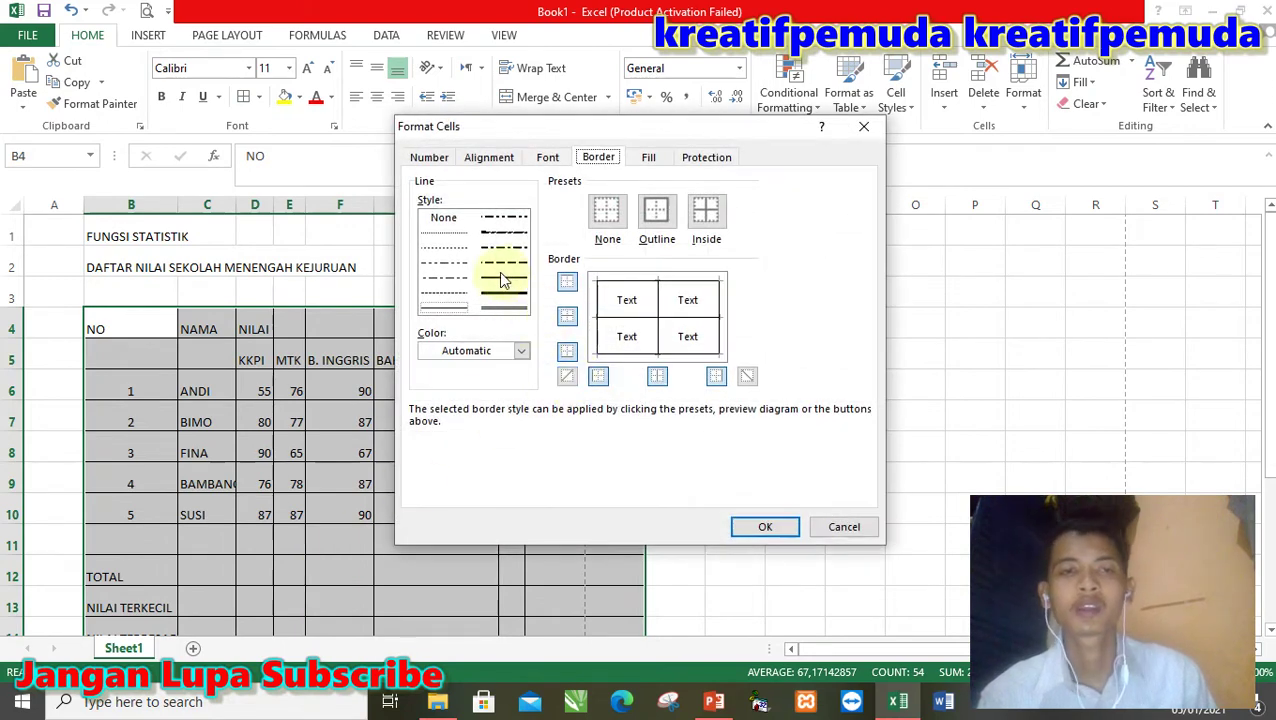
pyautogui.click(510, 292)
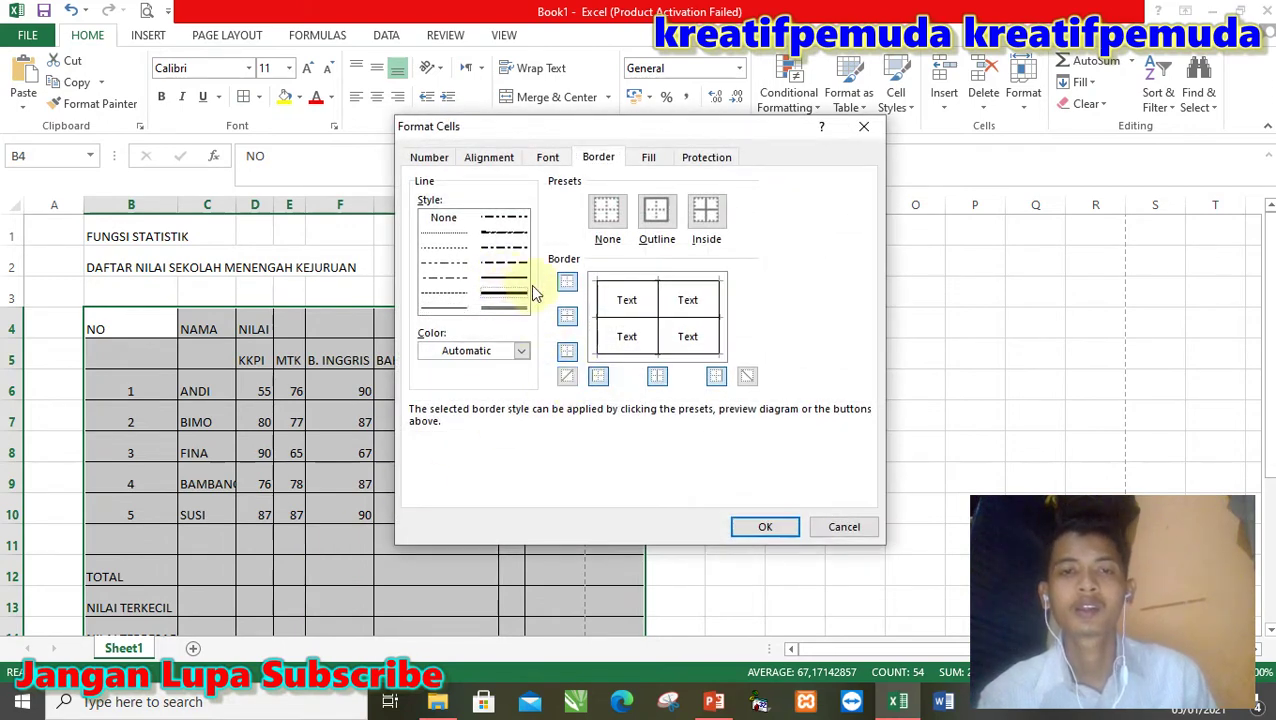
pyautogui.click(567, 283)
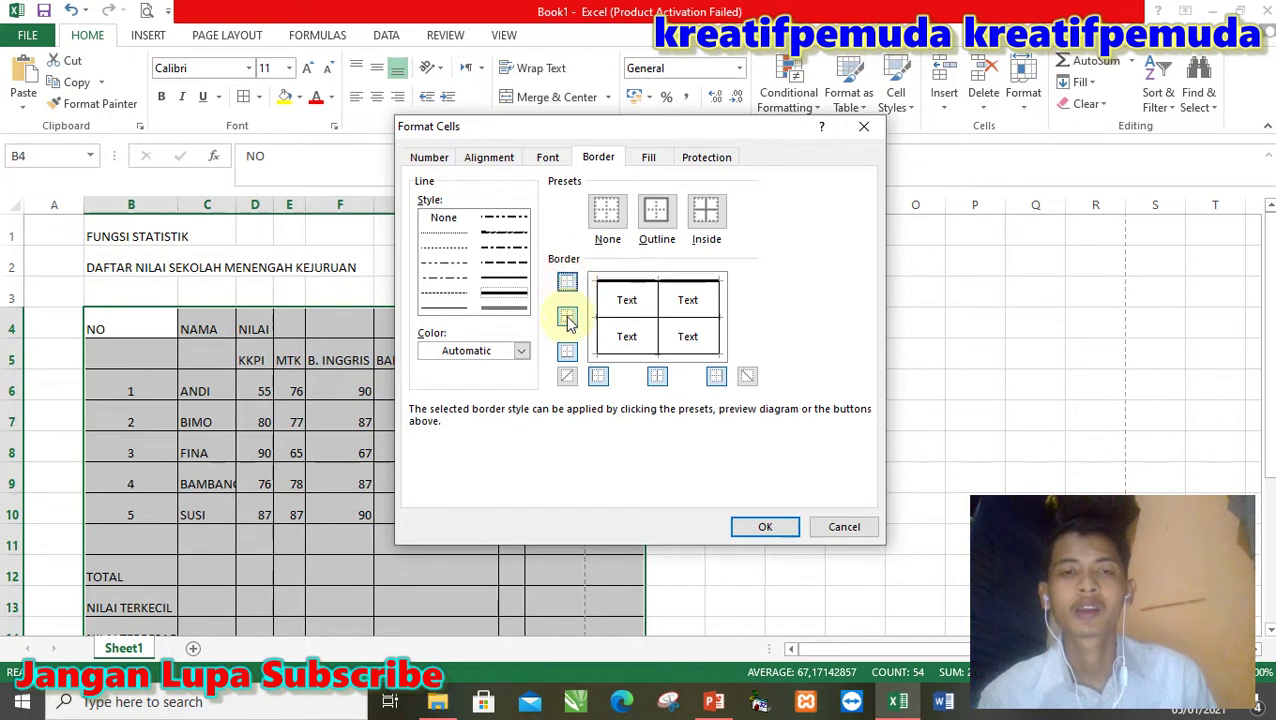
pyautogui.click(567, 353)
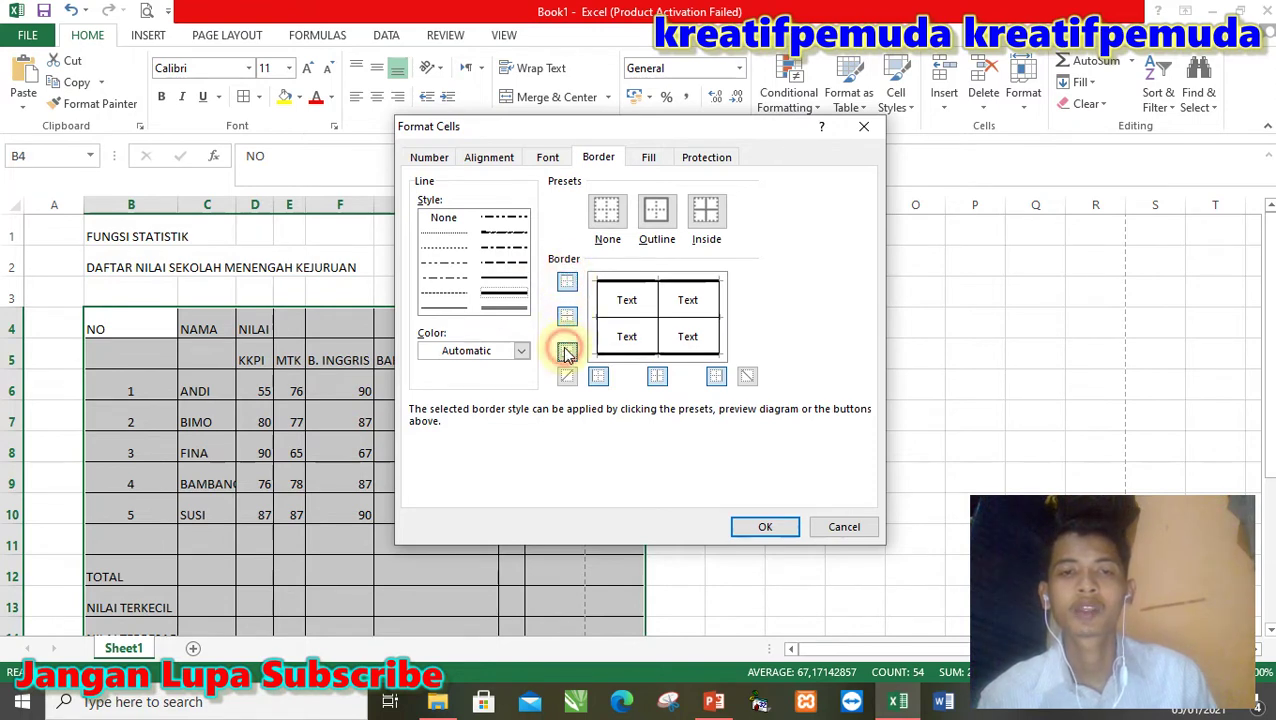
pyautogui.click(601, 379)
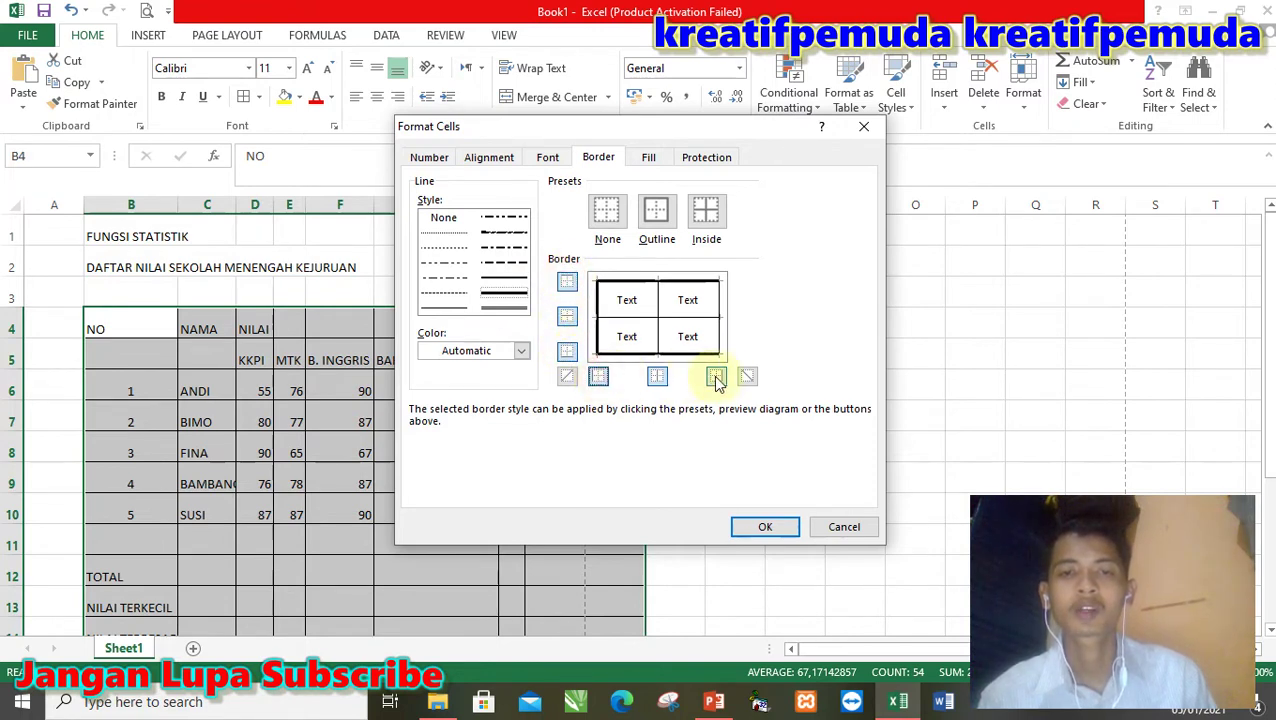
pyautogui.click(722, 378)
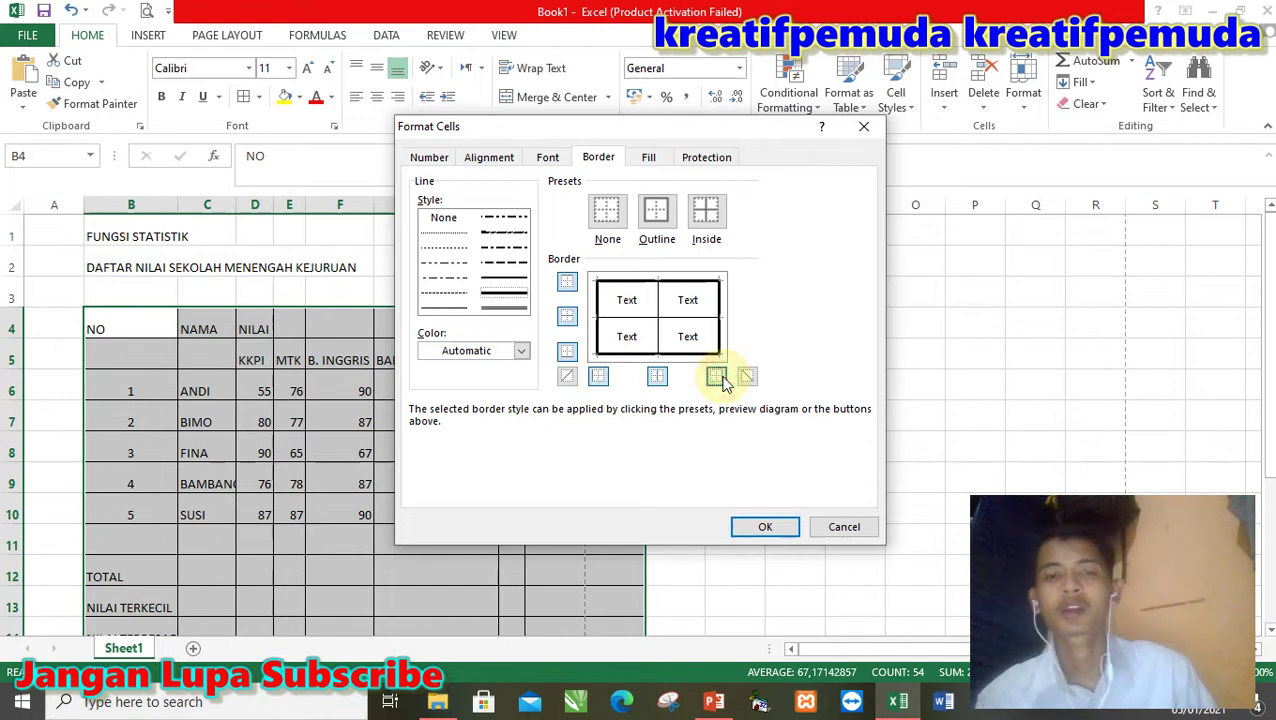
pyautogui.click(659, 378)
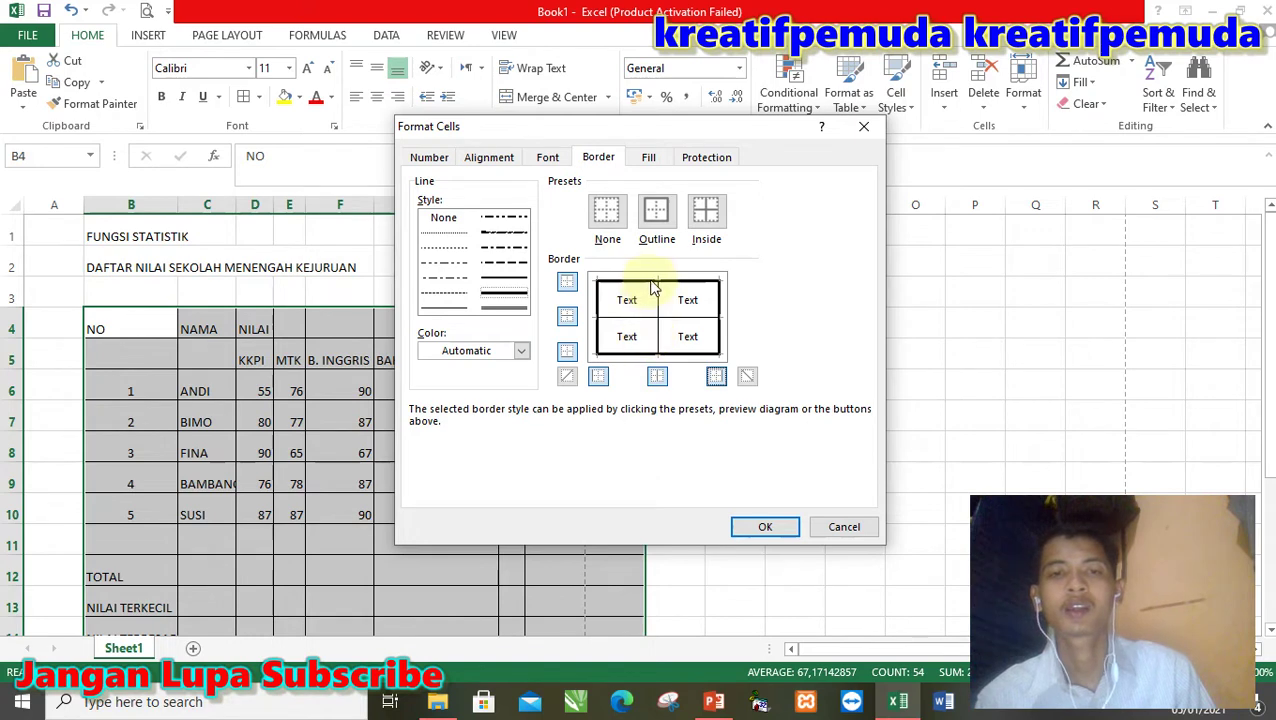
pyautogui.click(762, 526)
pyautogui.click(627, 458)
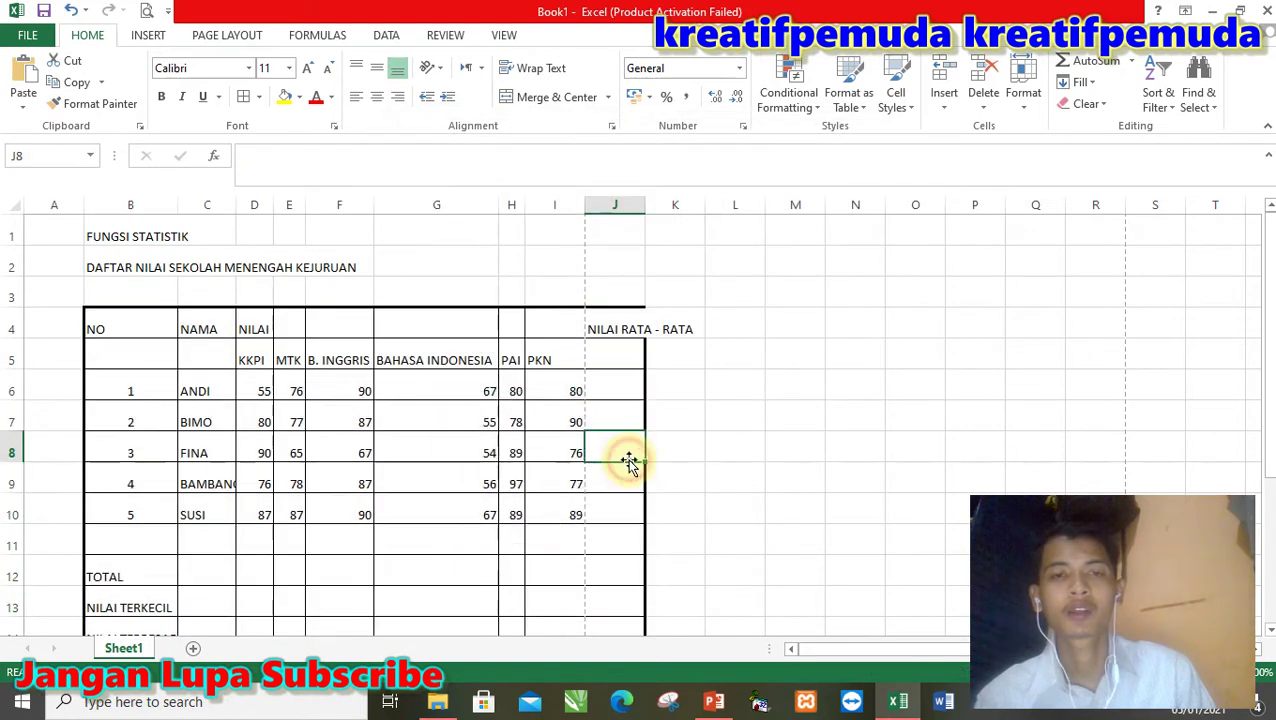
# - Widen column J and merge D4:I4 into a centred, middle-aligned NILAI heading
pyautogui.doubleClick(645, 204)
pyautogui.click(652, 358)
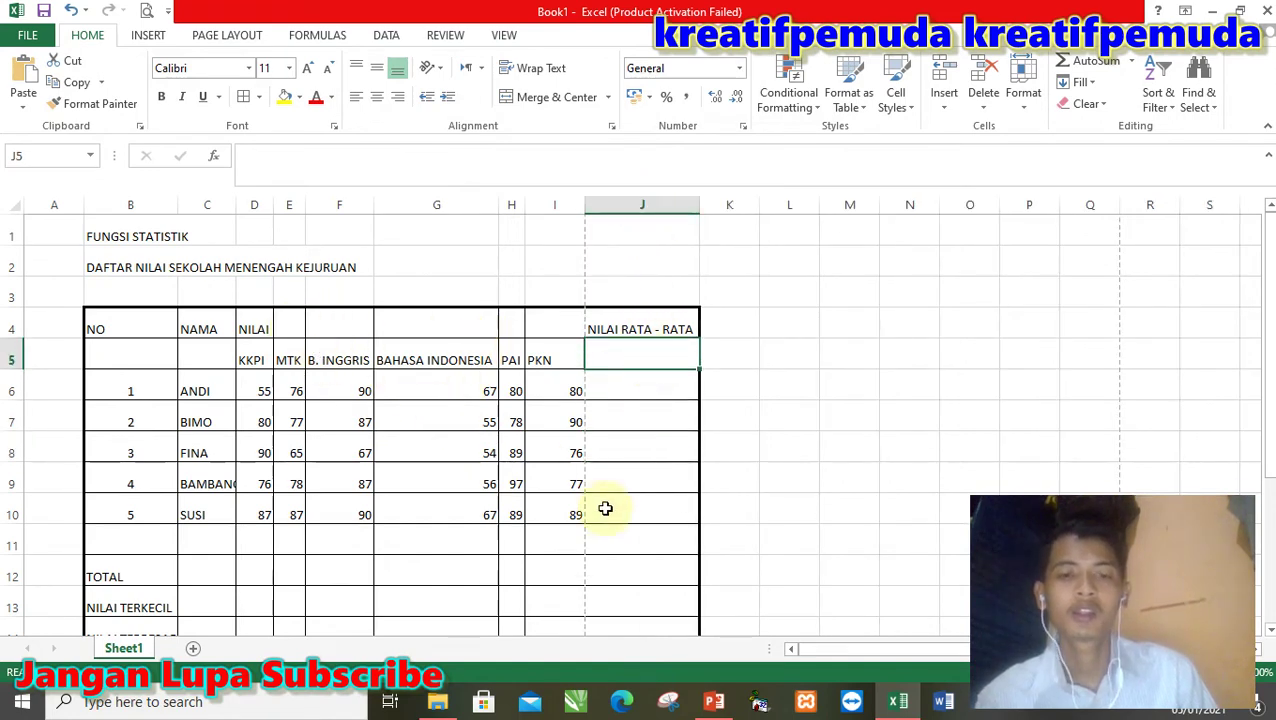
pyautogui.moveTo(714, 700)
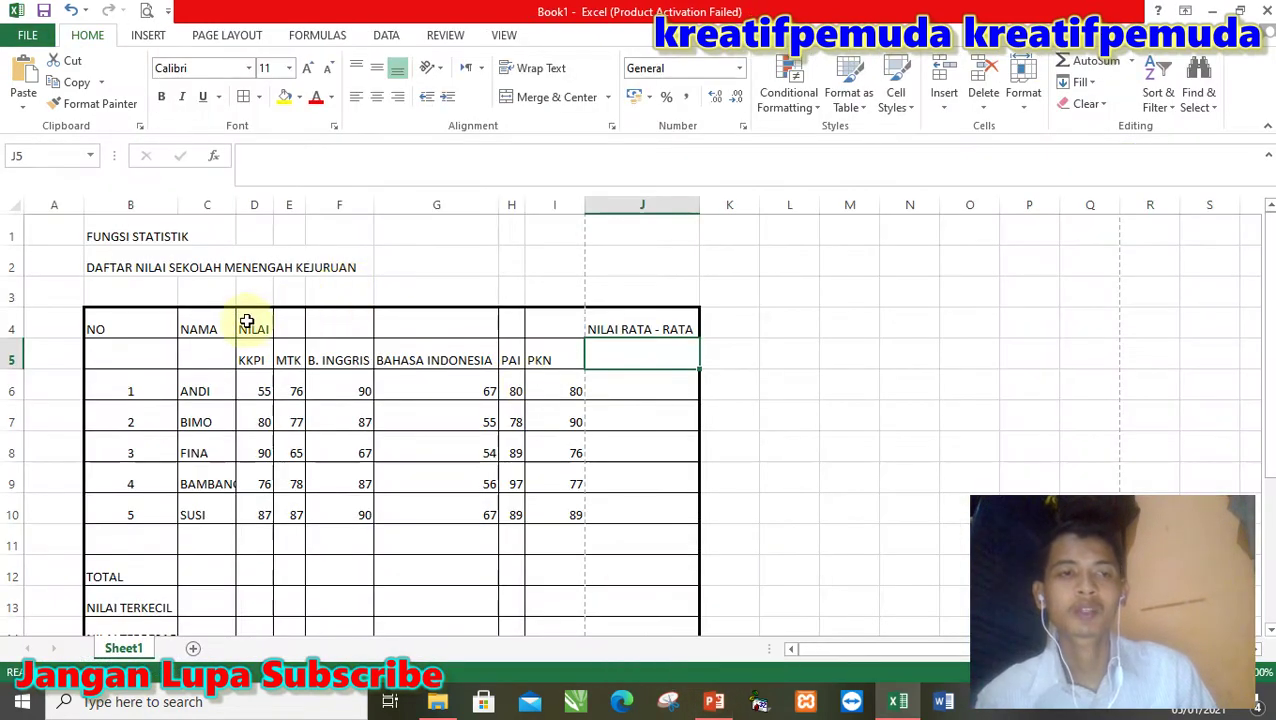
pyautogui.moveTo(247, 321); pyautogui.dragTo(543, 320)
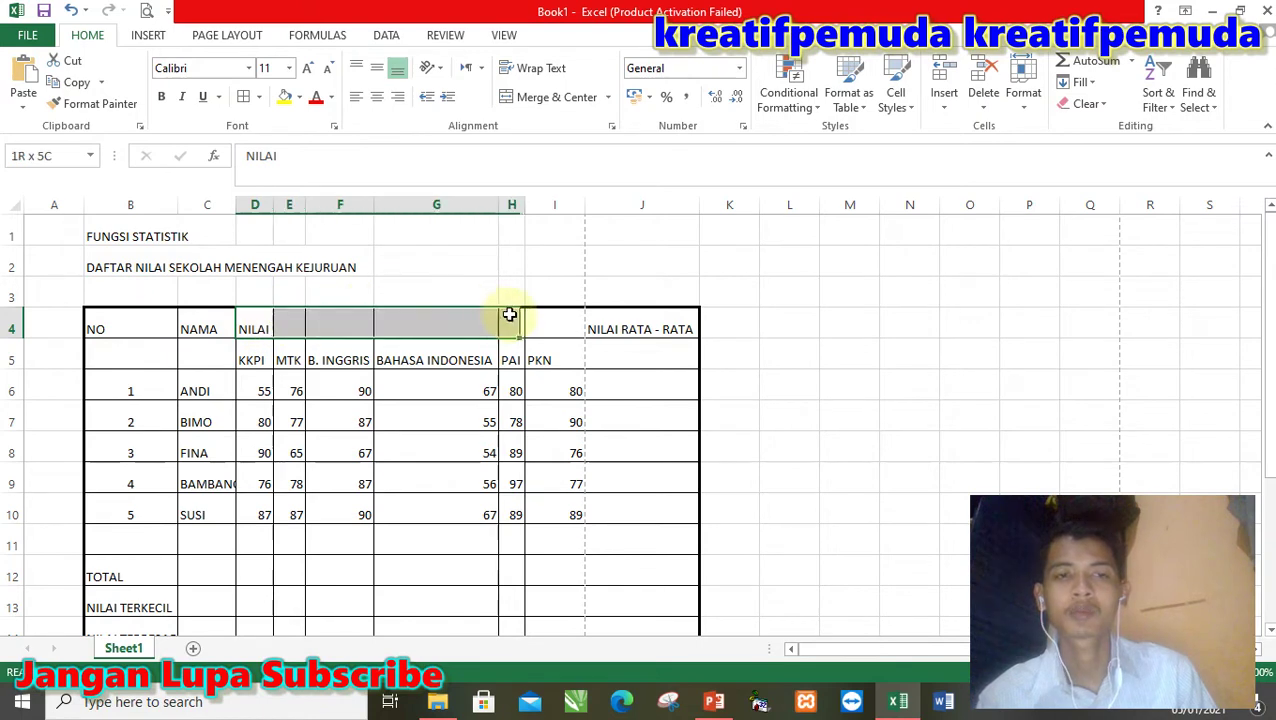
pyautogui.click(535, 392)
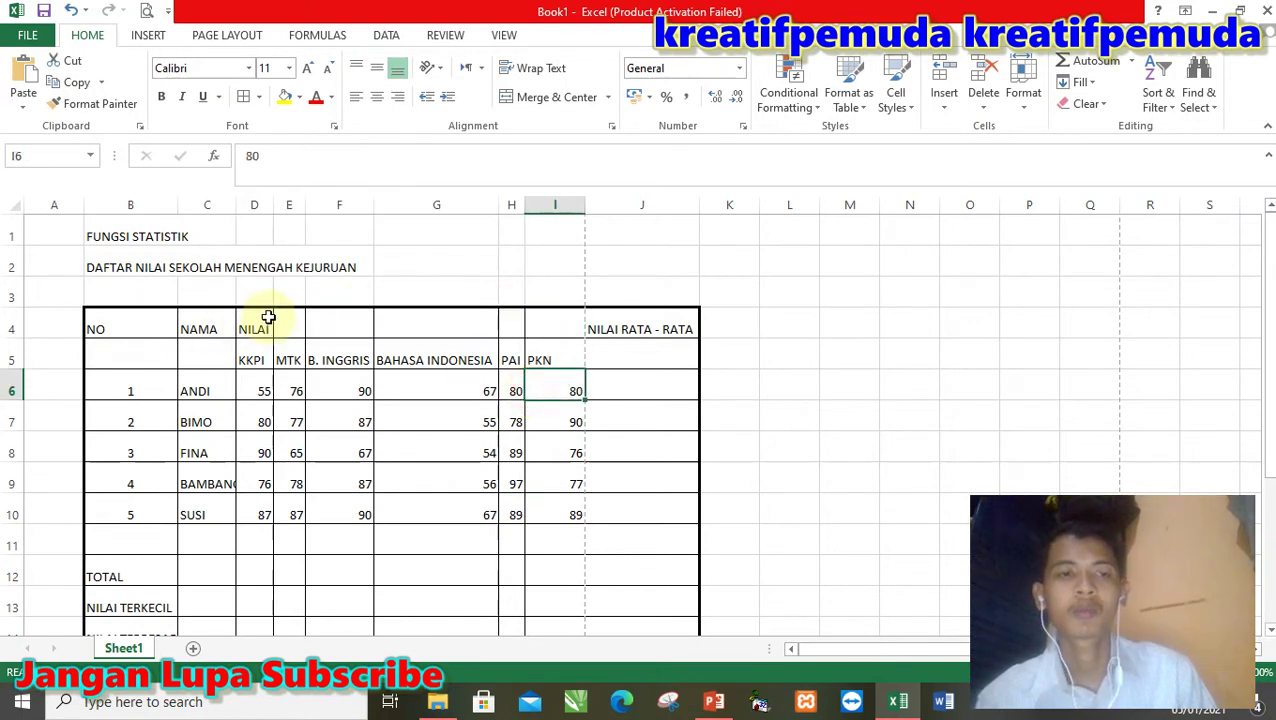
pyautogui.moveTo(263, 320); pyautogui.dragTo(554, 321)
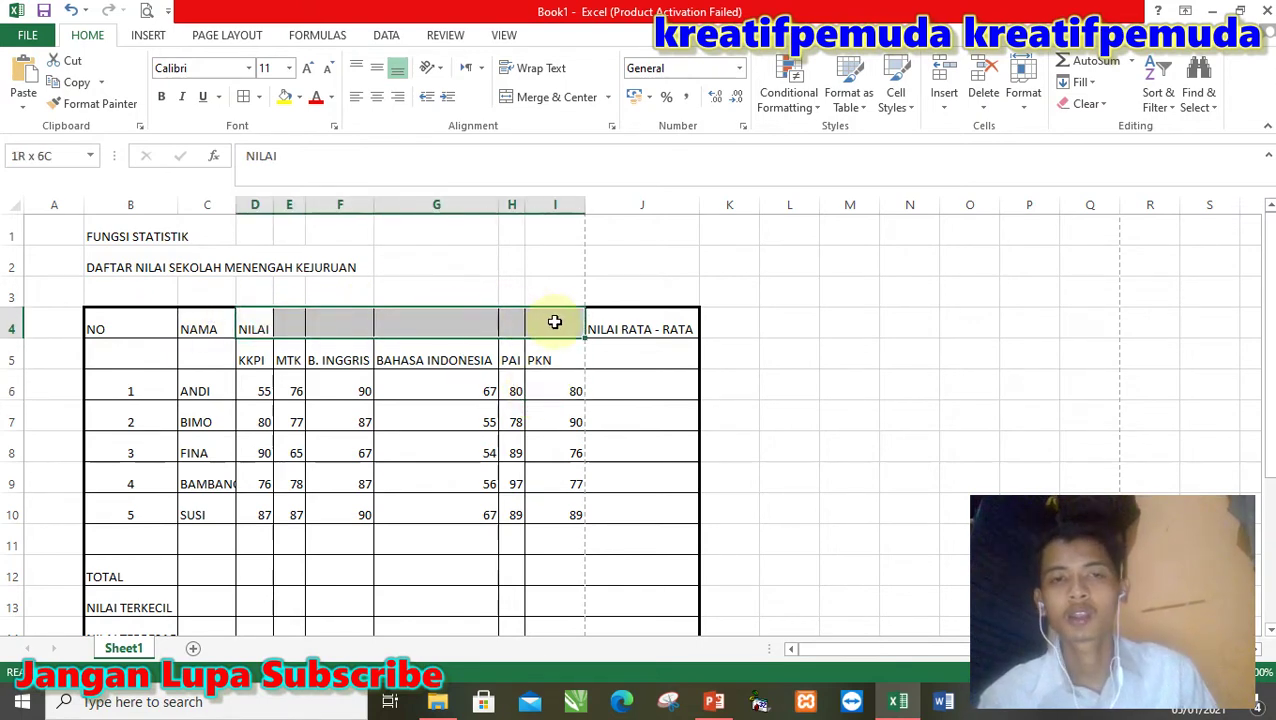
pyautogui.click(556, 100)
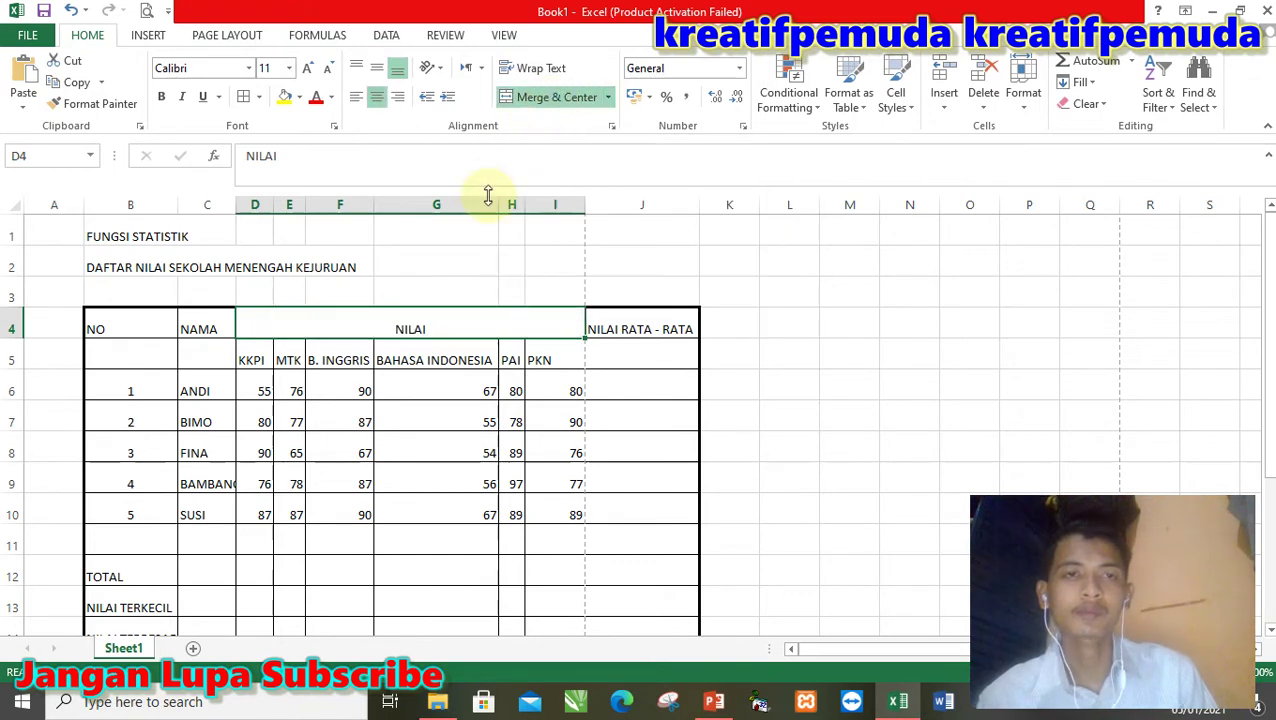
pyautogui.click(384, 72)
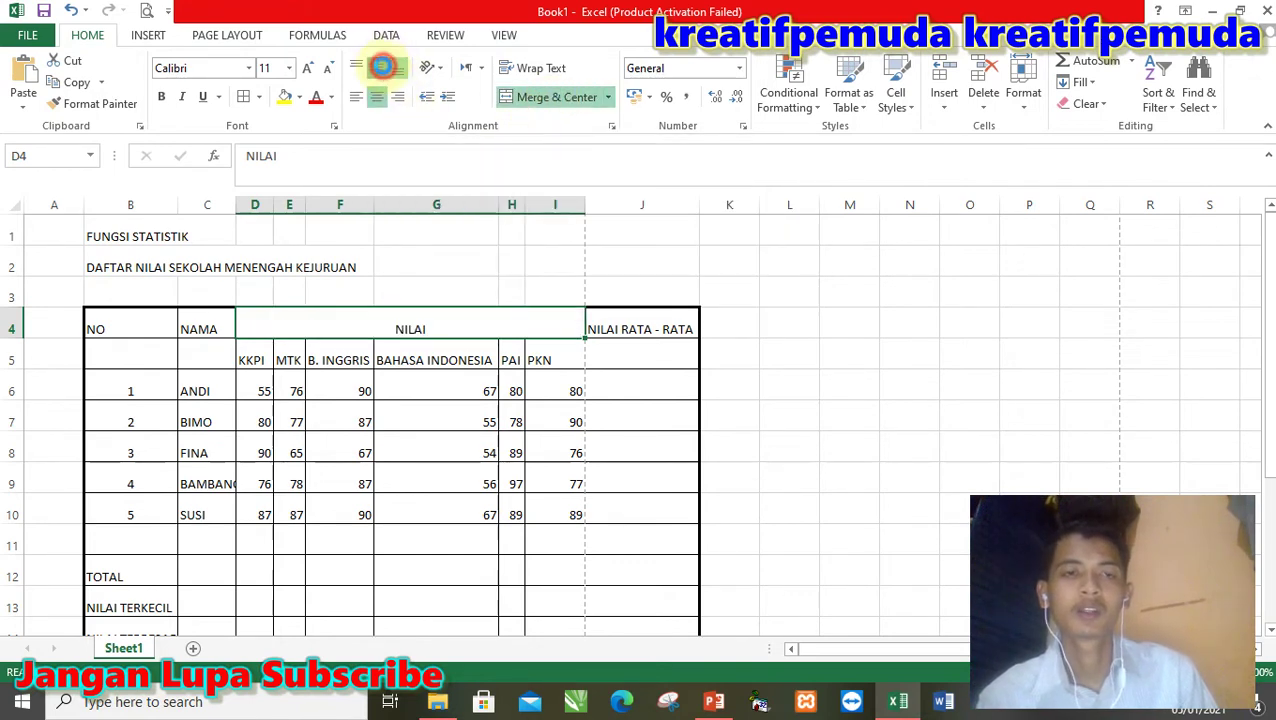
pyautogui.click(345, 418)
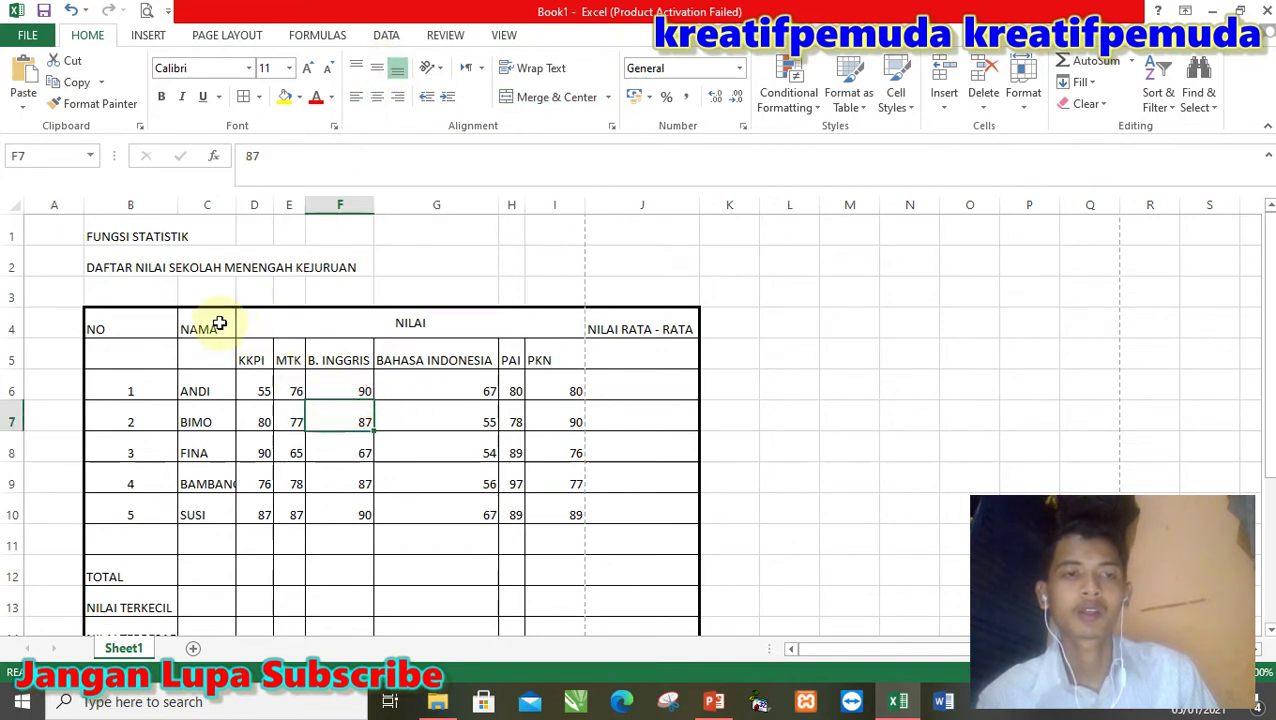
# - Merge C4:C5 into one vertically centred NAMA header
pyautogui.moveTo(219, 323); pyautogui.dragTo(219, 341)
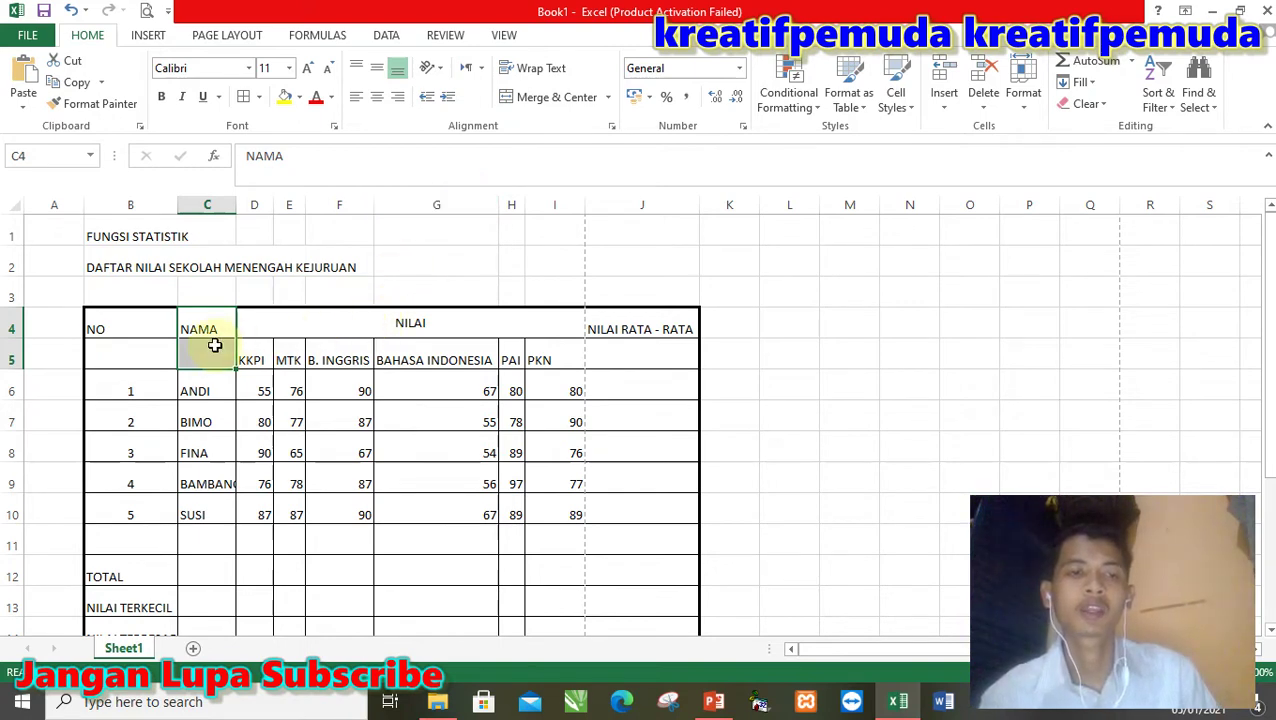
pyautogui.click(553, 97)
pyautogui.click(376, 74)
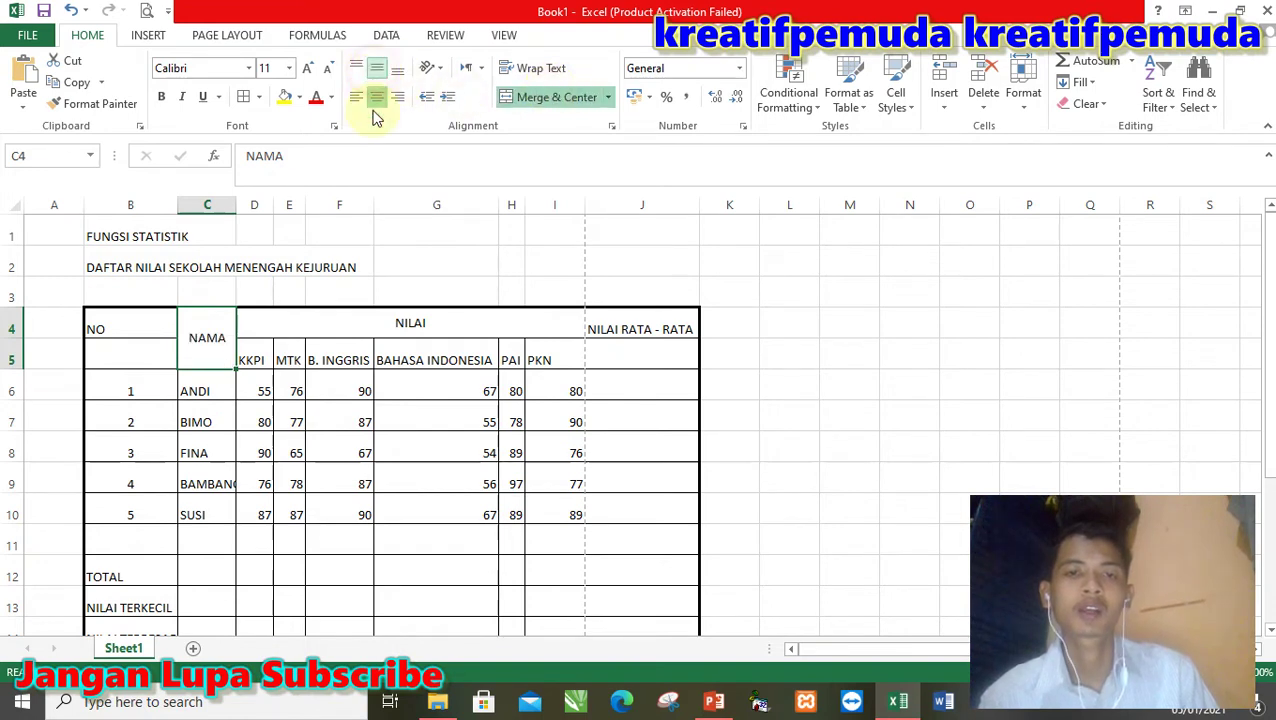
pyautogui.click(447, 322)
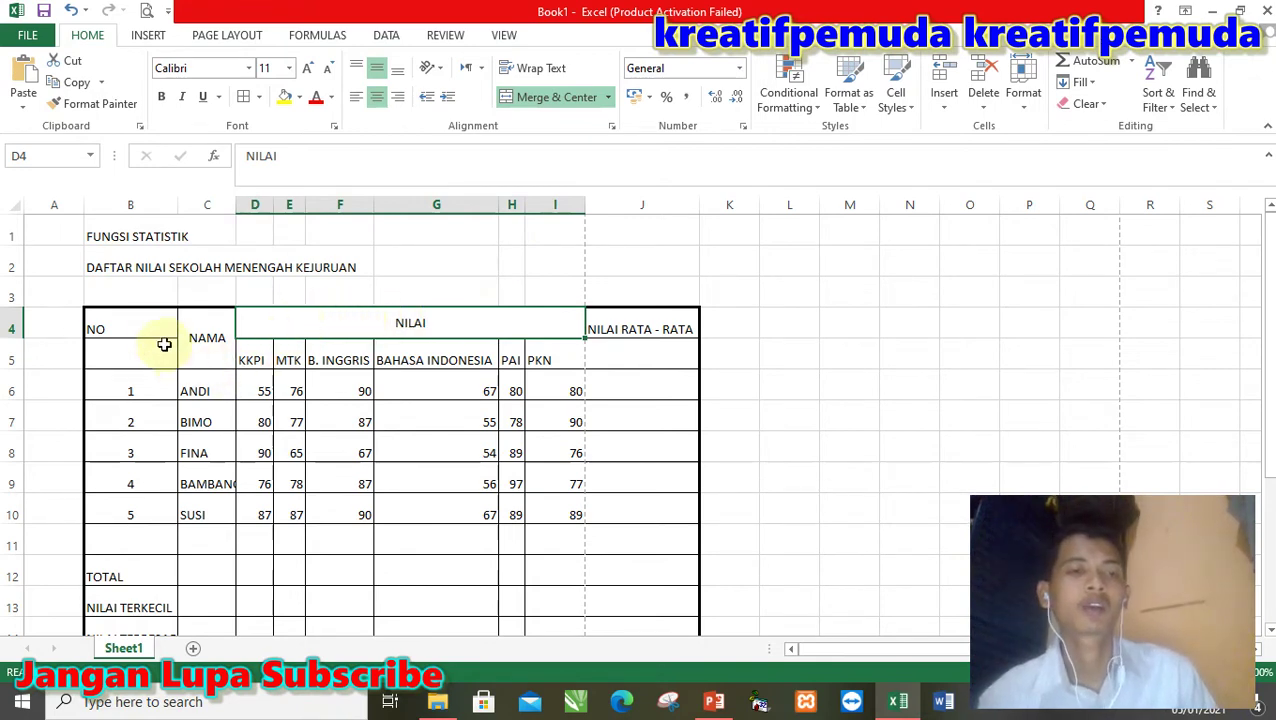
# - Merge NO (B4:B5) and NILAI RATA - RATA (J4:J5) across rows 4–5, middle-aligned
pyautogui.moveTo(147, 321); pyautogui.dragTo(148, 355)
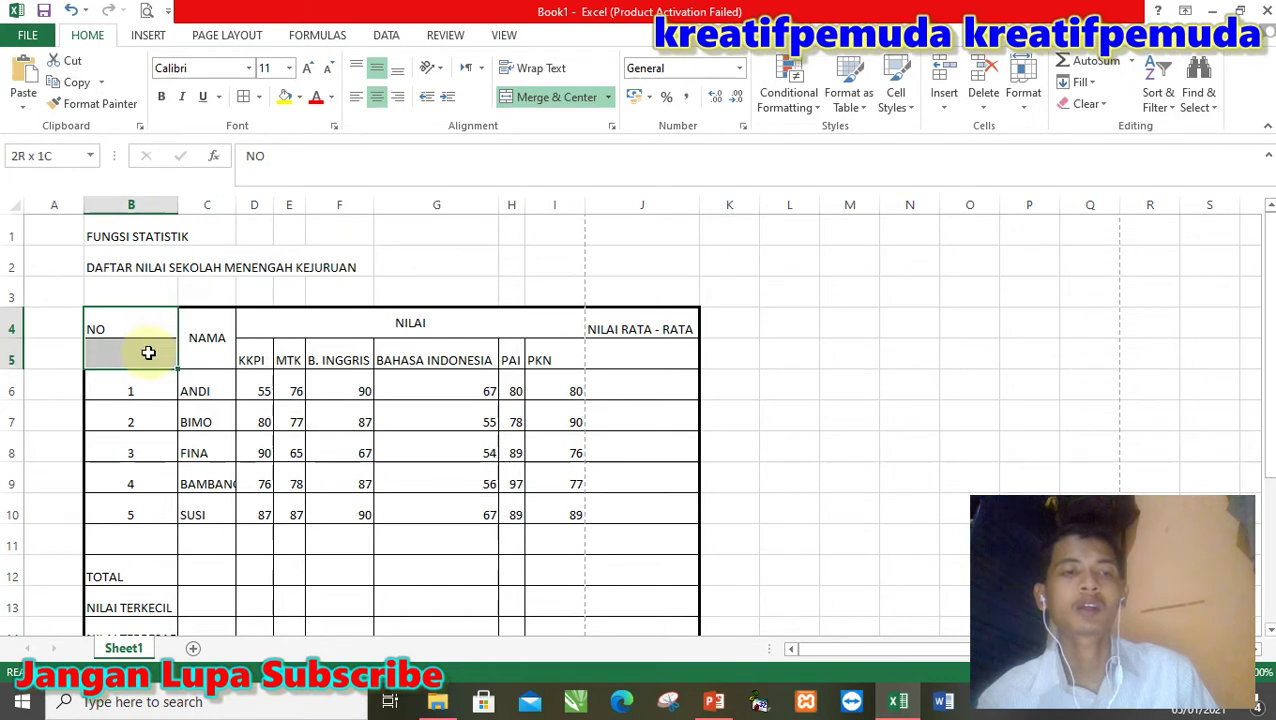
pyautogui.click(540, 96)
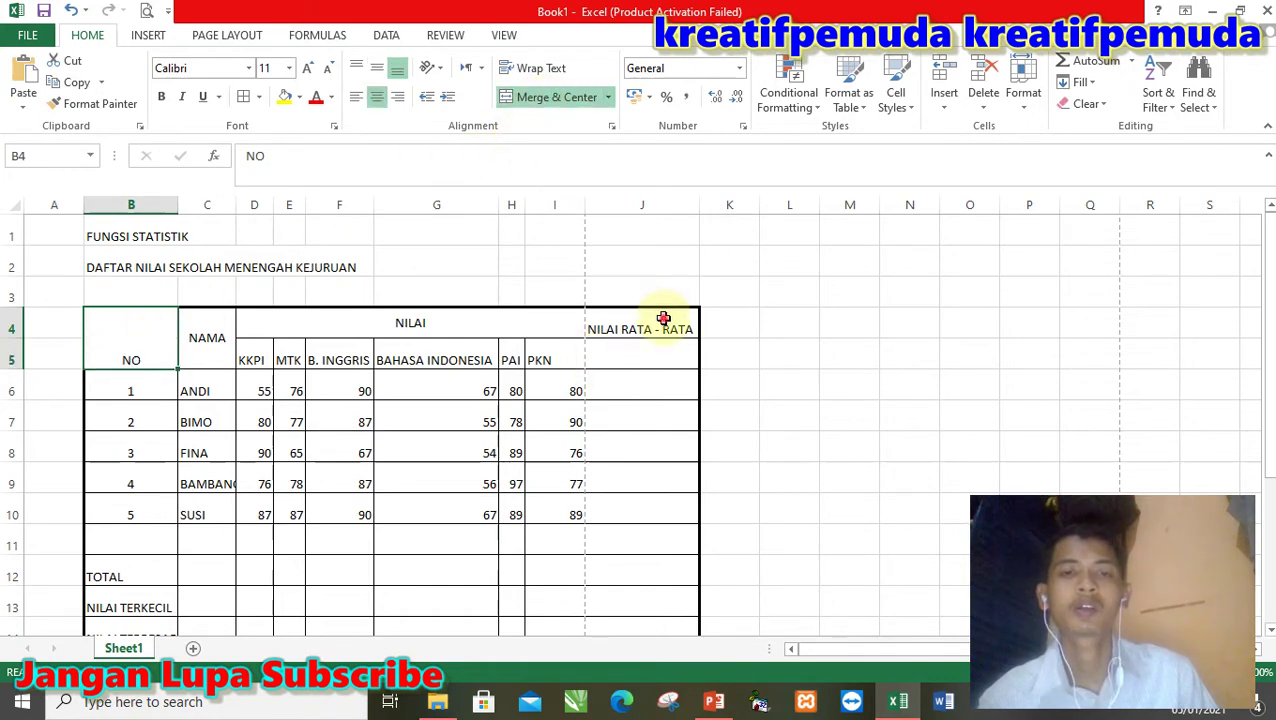
pyautogui.moveTo(663, 318); pyautogui.dragTo(664, 345)
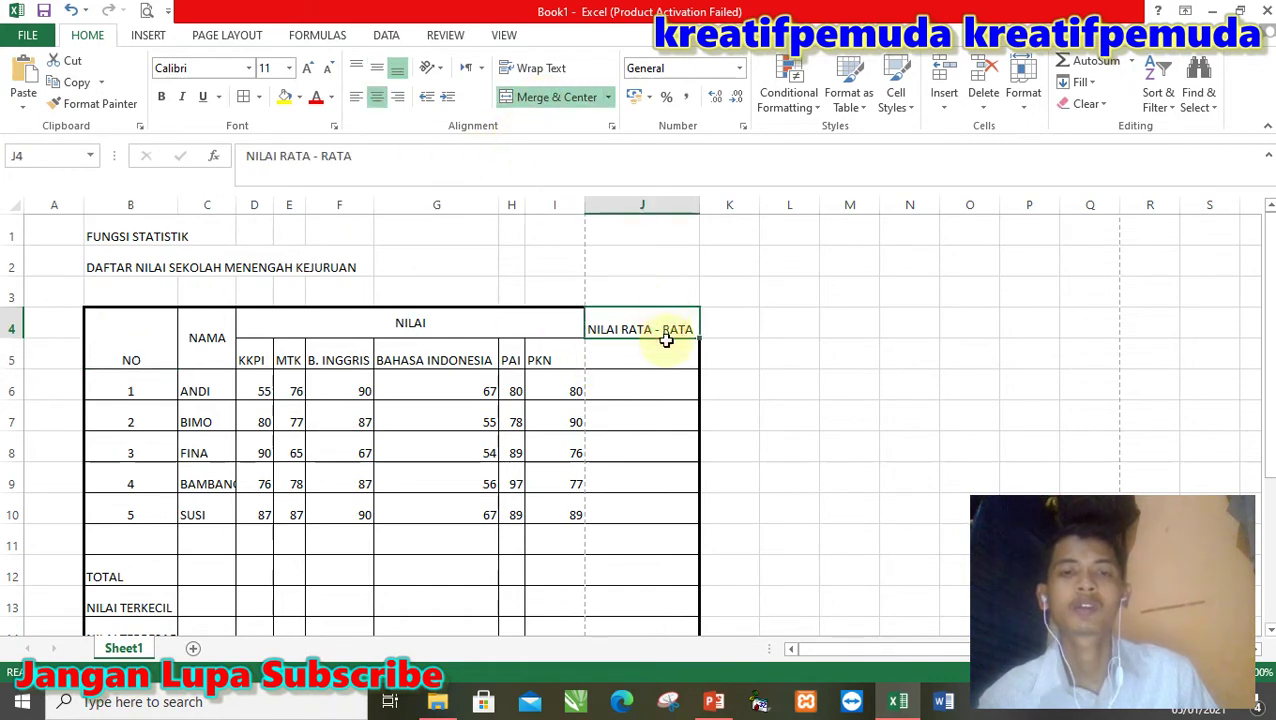
pyautogui.click(562, 97)
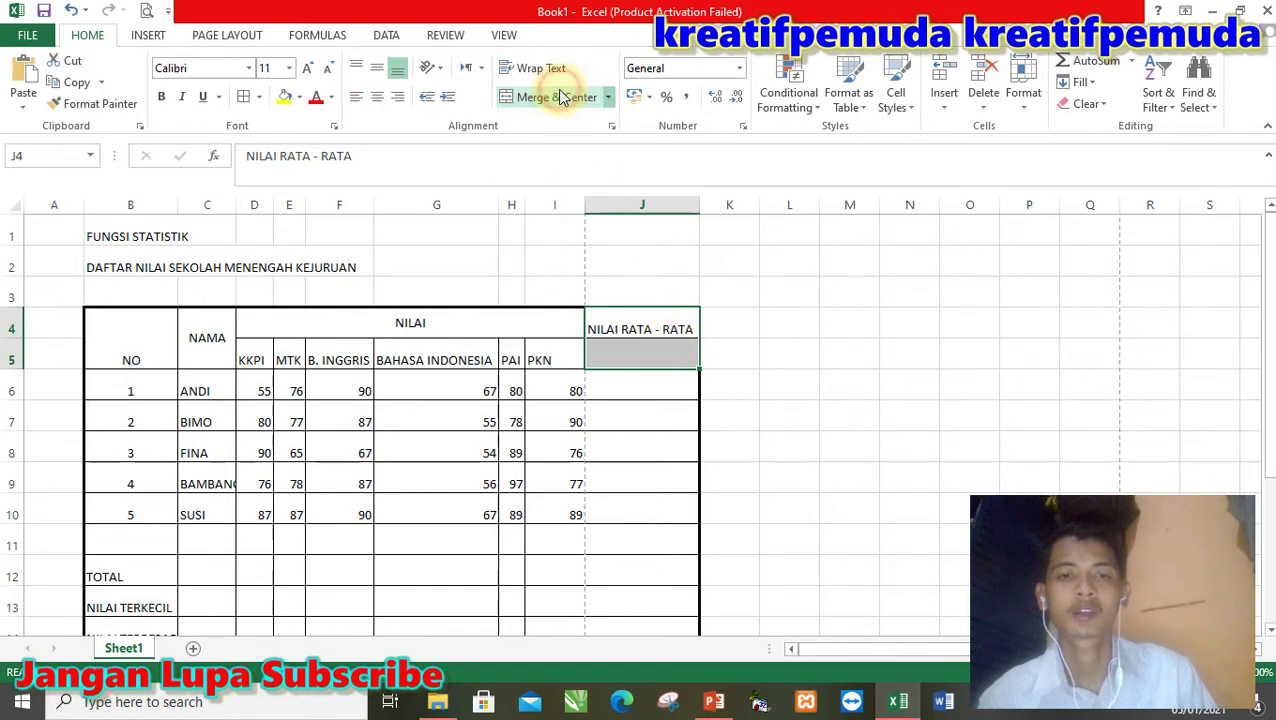
pyautogui.click(378, 68)
pyautogui.click(148, 326)
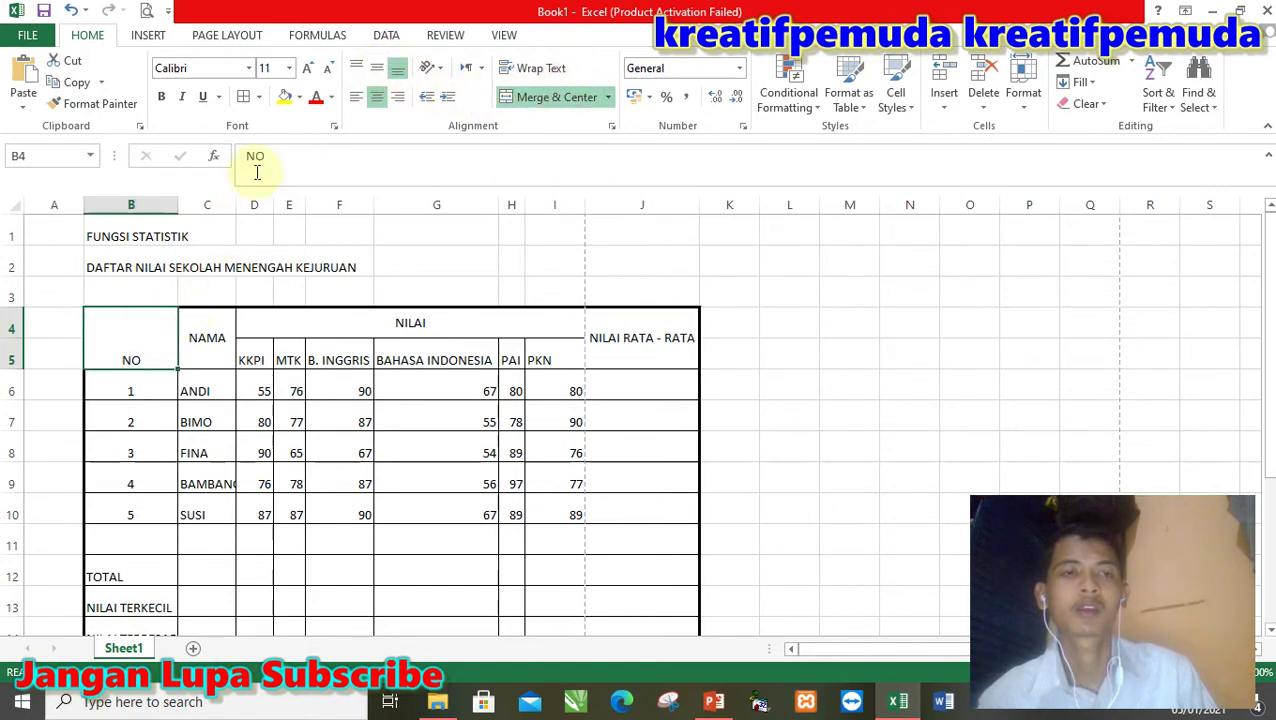
pyautogui.click(375, 68)
pyautogui.click(342, 324)
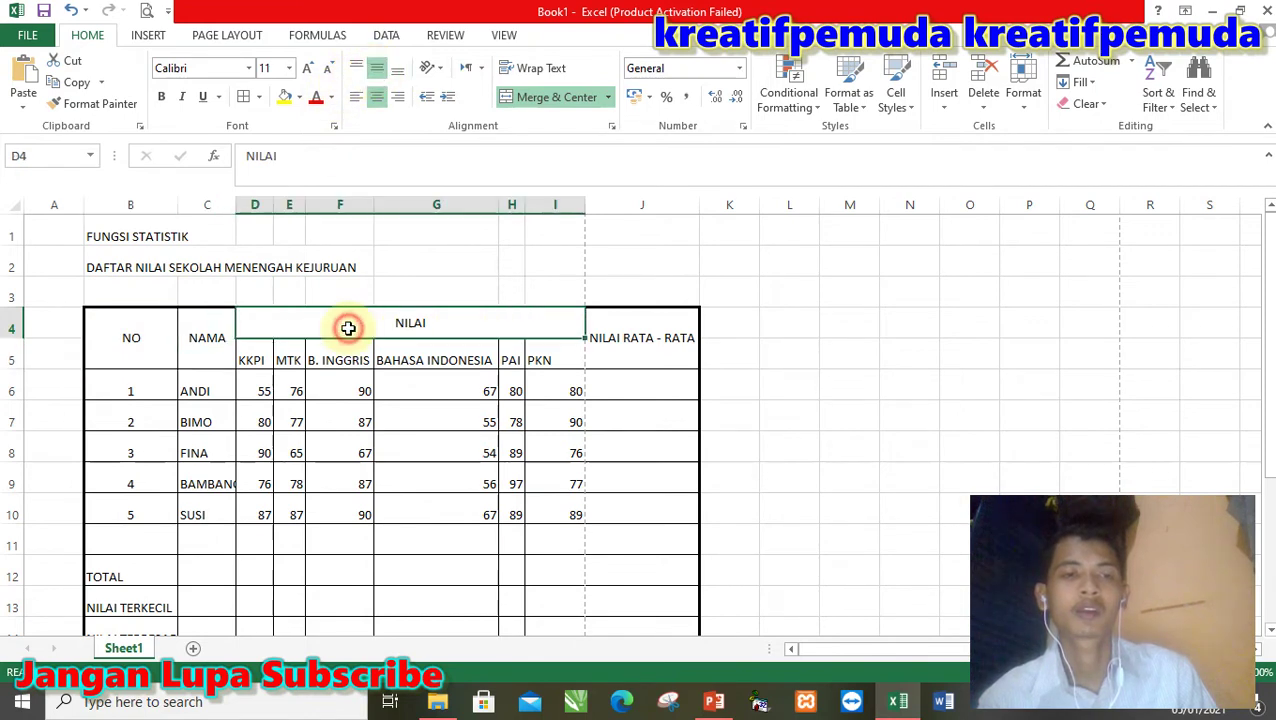
pyautogui.moveTo(262, 357); pyautogui.dragTo(529, 338)
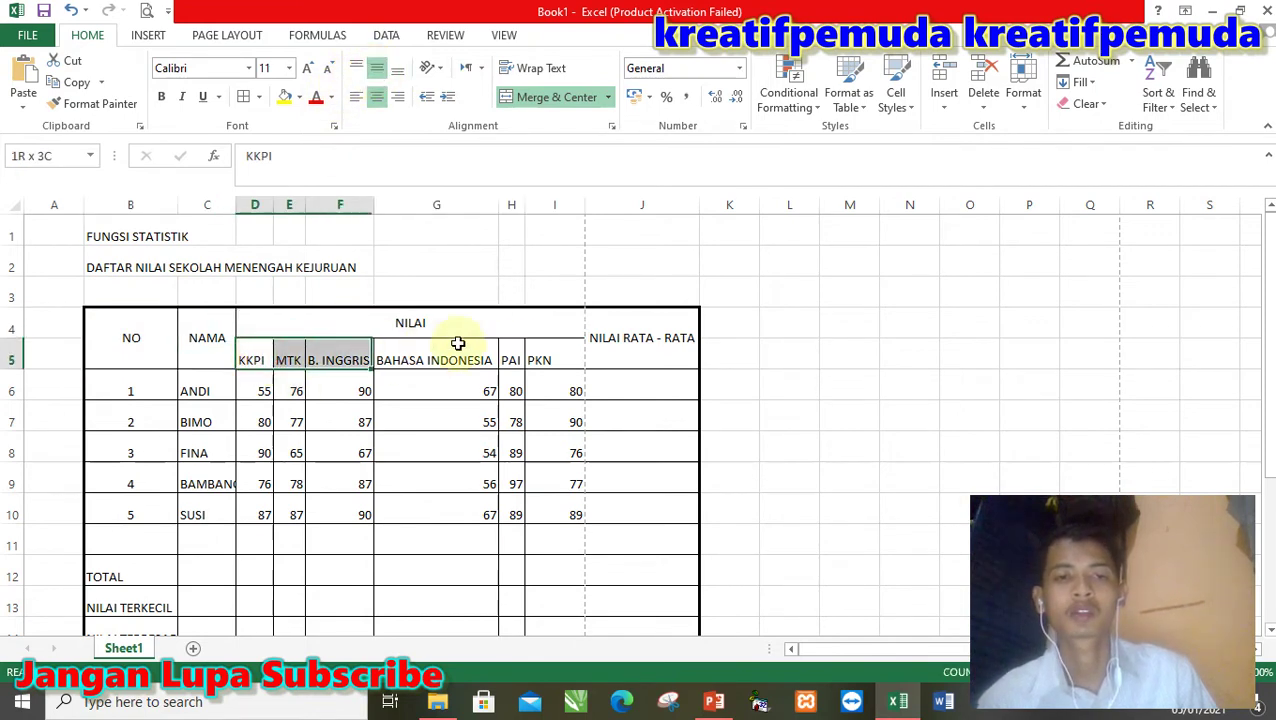
# - Centre subject headers D5:I5 horizontally and vertically, and centre scores D6:I10
pyautogui.click(378, 97)
pyautogui.click(378, 70)
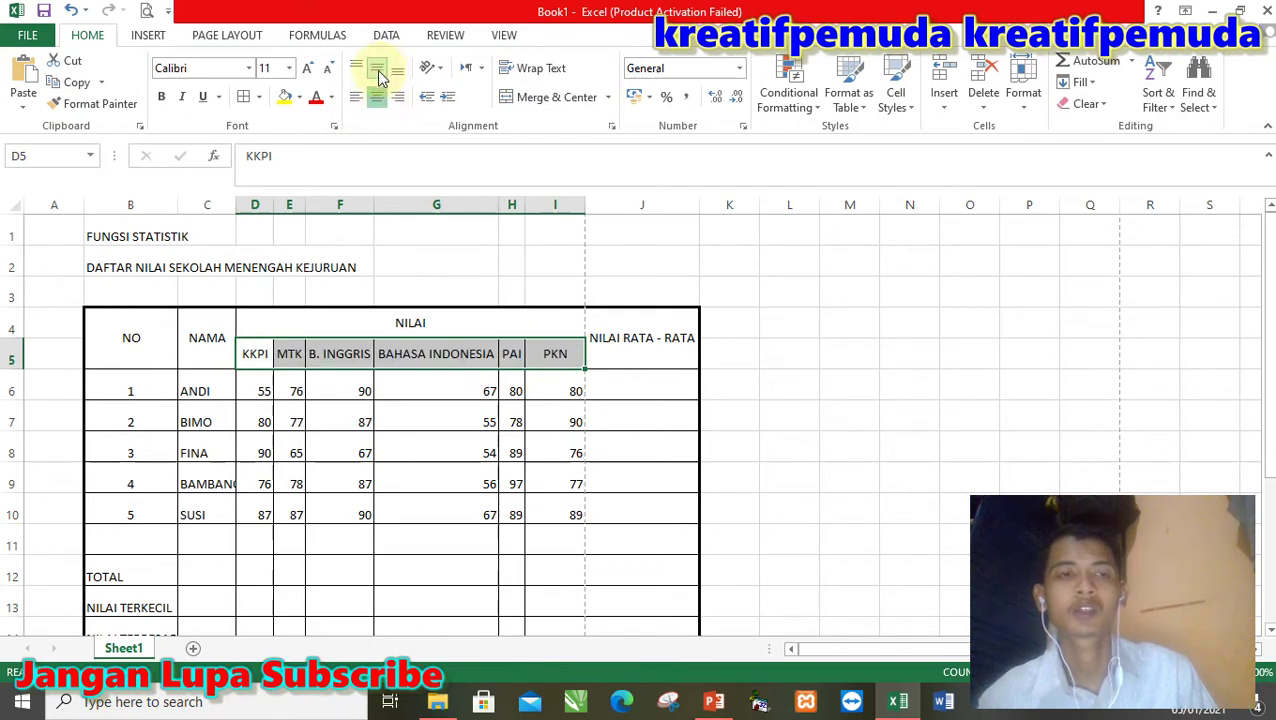
pyautogui.click(362, 392)
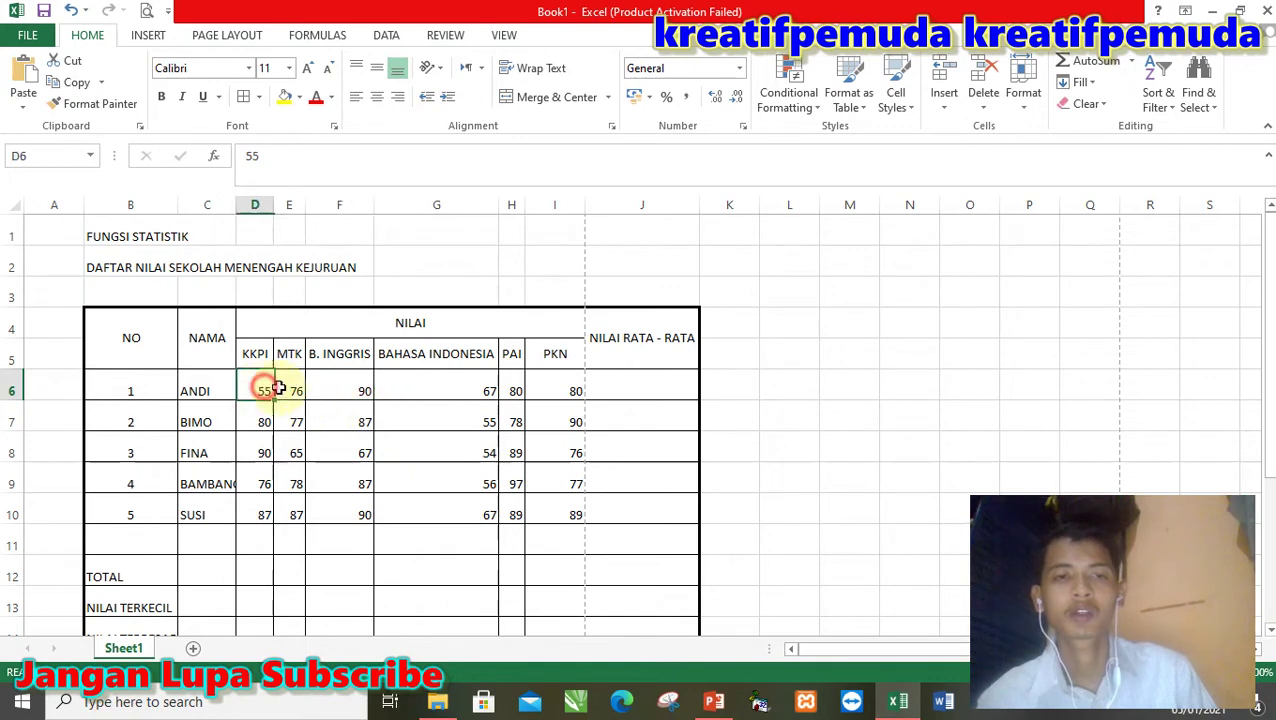
pyautogui.moveTo(262, 386); pyautogui.dragTo(560, 420)
pyautogui.moveTo(517, 457); pyautogui.dragTo(511, 469)
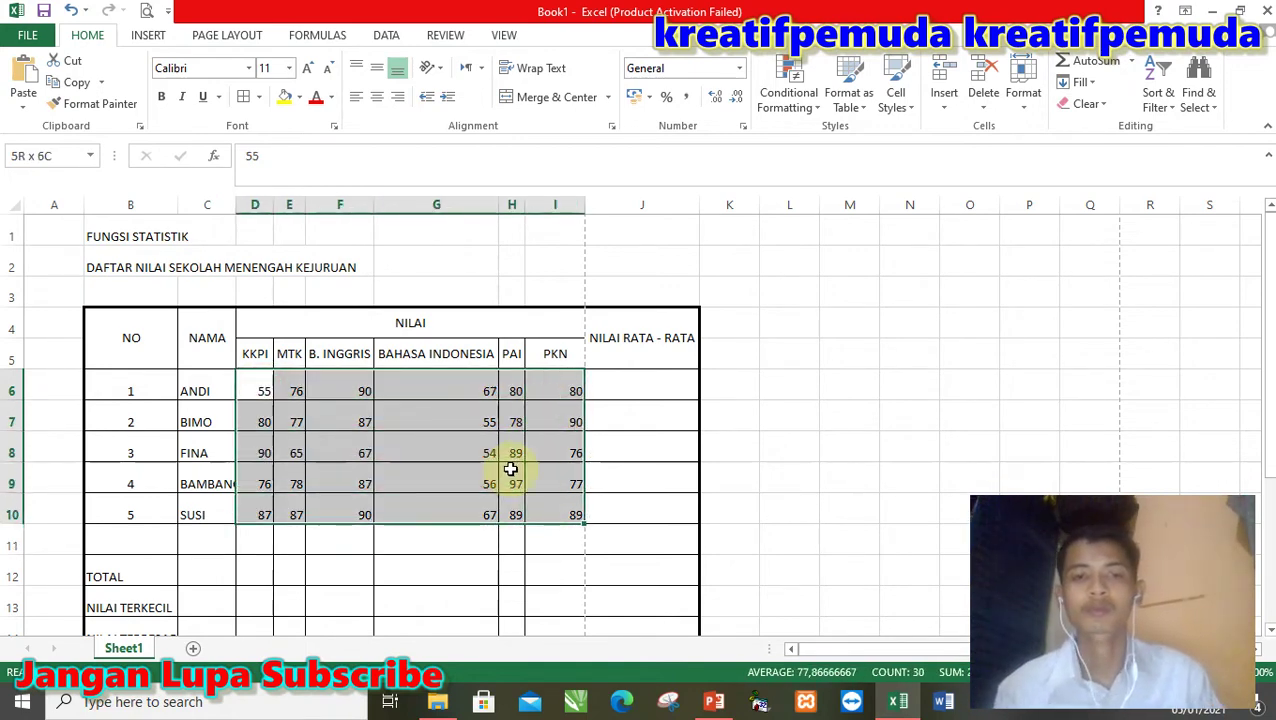
pyautogui.moveTo(511, 469); pyautogui.dragTo(570, 512)
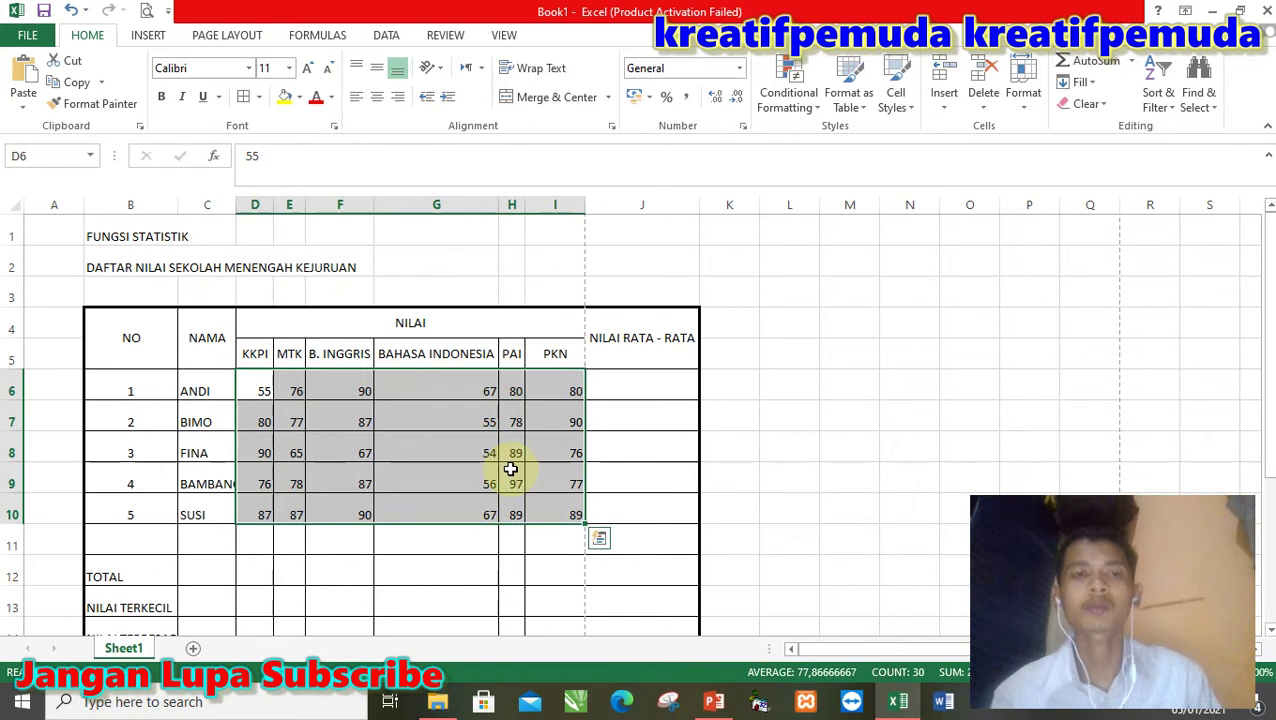
pyautogui.click(376, 100)
# - Shorten G5's header from BAHASA INDONESIA to INDONESIA and narrow column G
pyautogui.moveTo(473, 396); pyautogui.dragTo(461, 353)
pyautogui.click(461, 353)
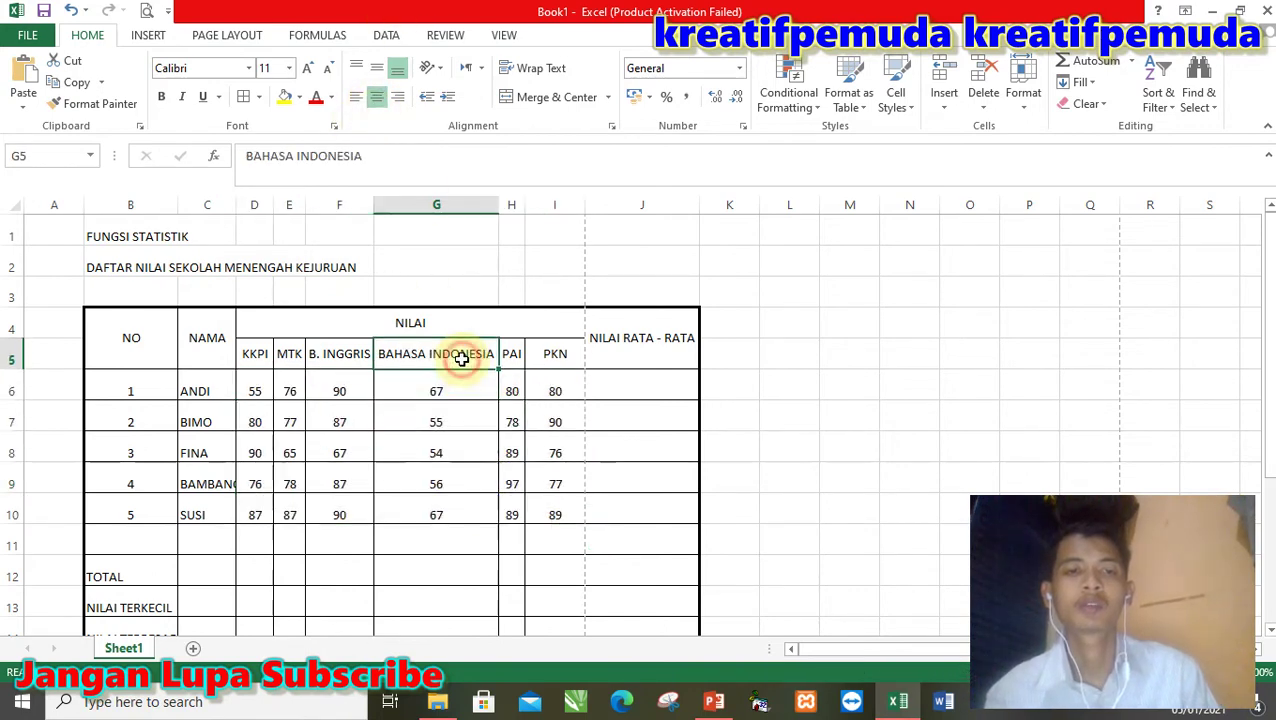
pyautogui.click(298, 155)
pyautogui.moveTo(298, 155); pyautogui.dragTo(236, 155)
pyautogui.press('BackSpace')
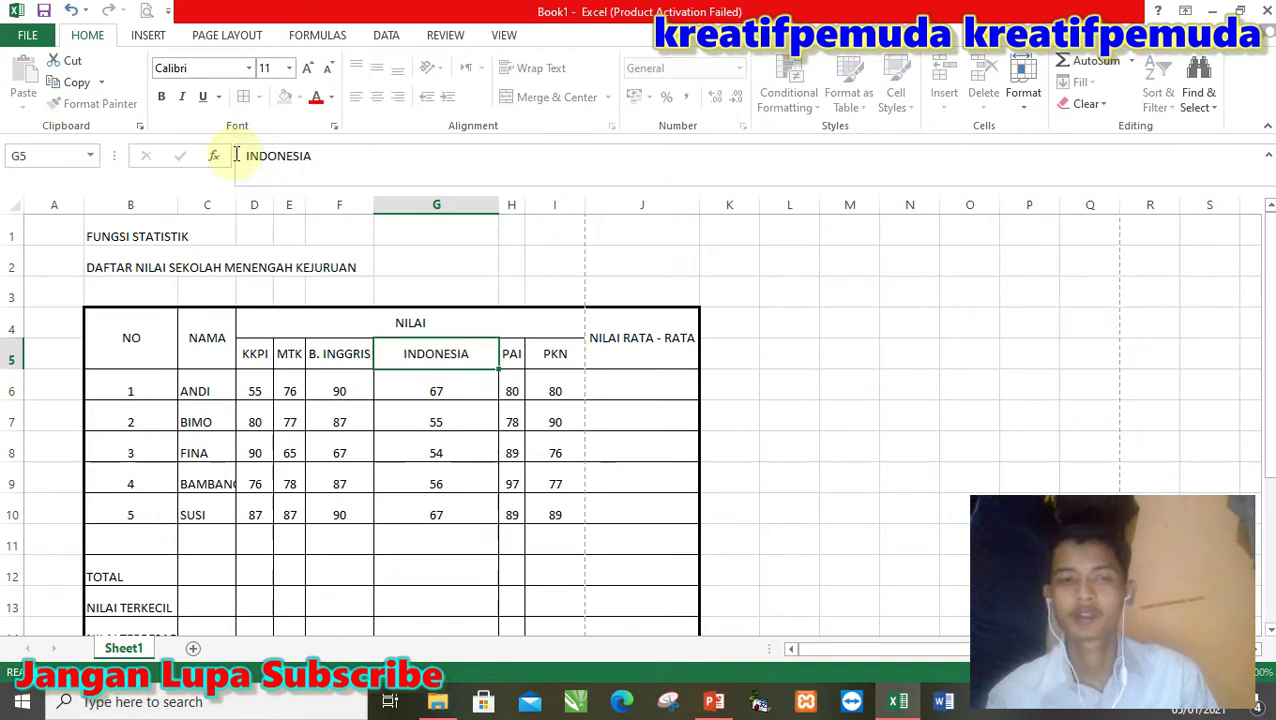
pyautogui.press('Return')
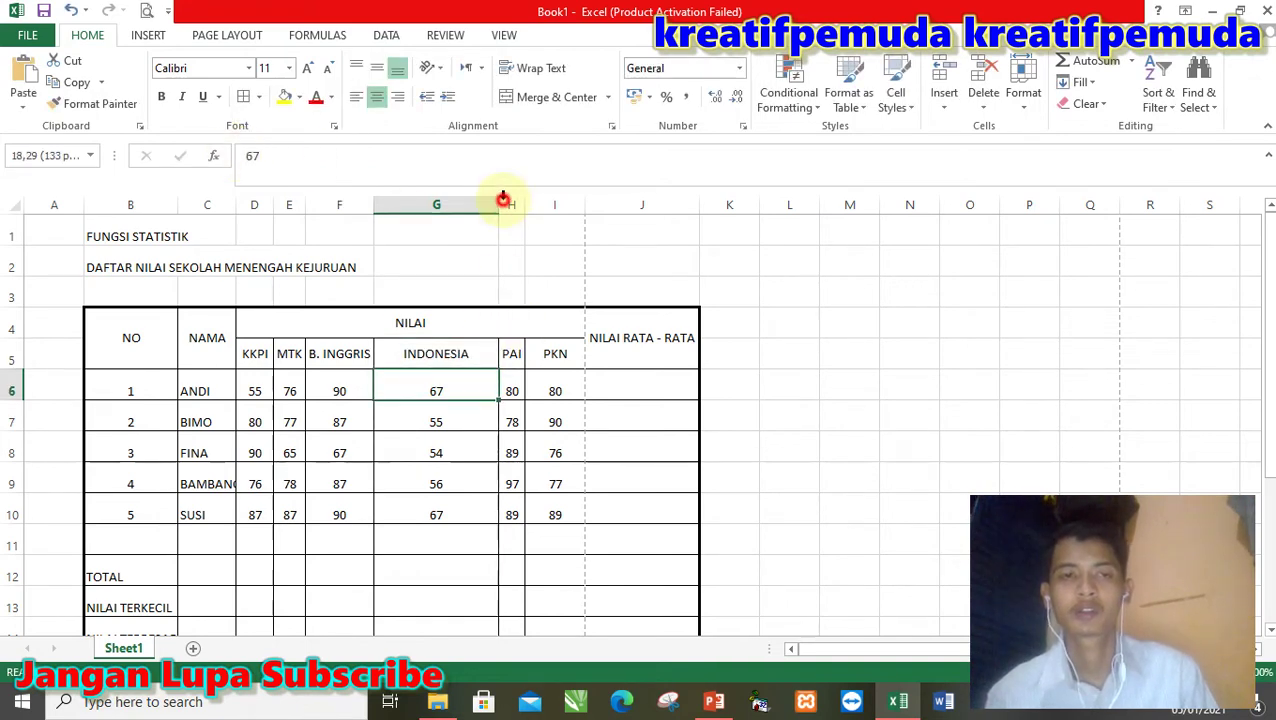
pyautogui.moveTo(503, 198); pyautogui.dragTo(447, 198)
pyautogui.click(464, 407)
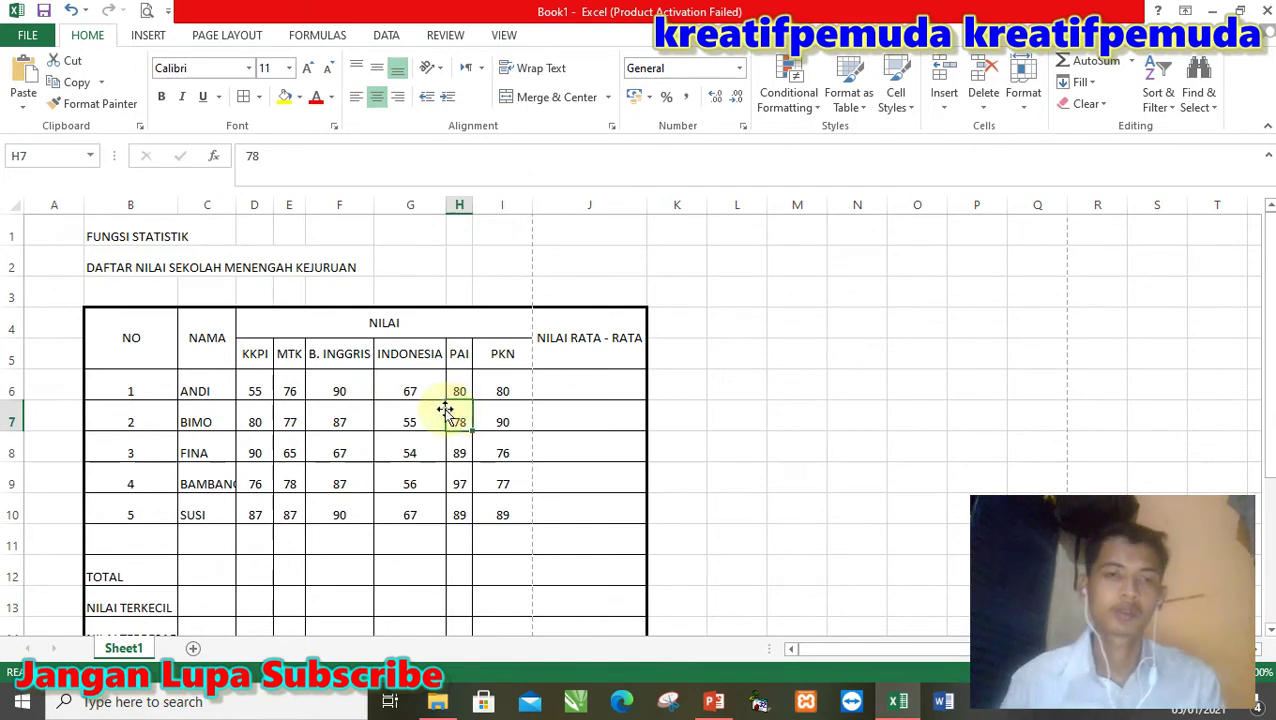
pyautogui.click(565, 420)
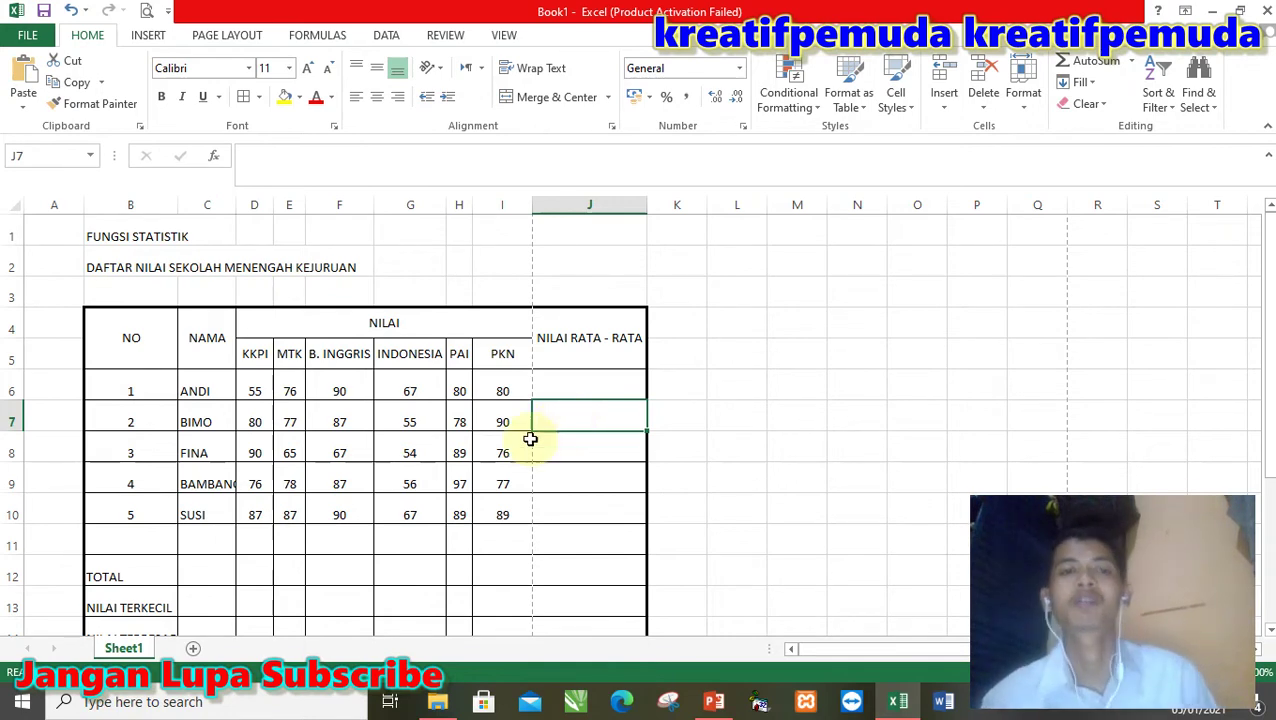
pyautogui.click(349, 418)
pyautogui.press('Up')
pyautogui.press('Up')
pyautogui.press('Up')
pyautogui.press('Up')
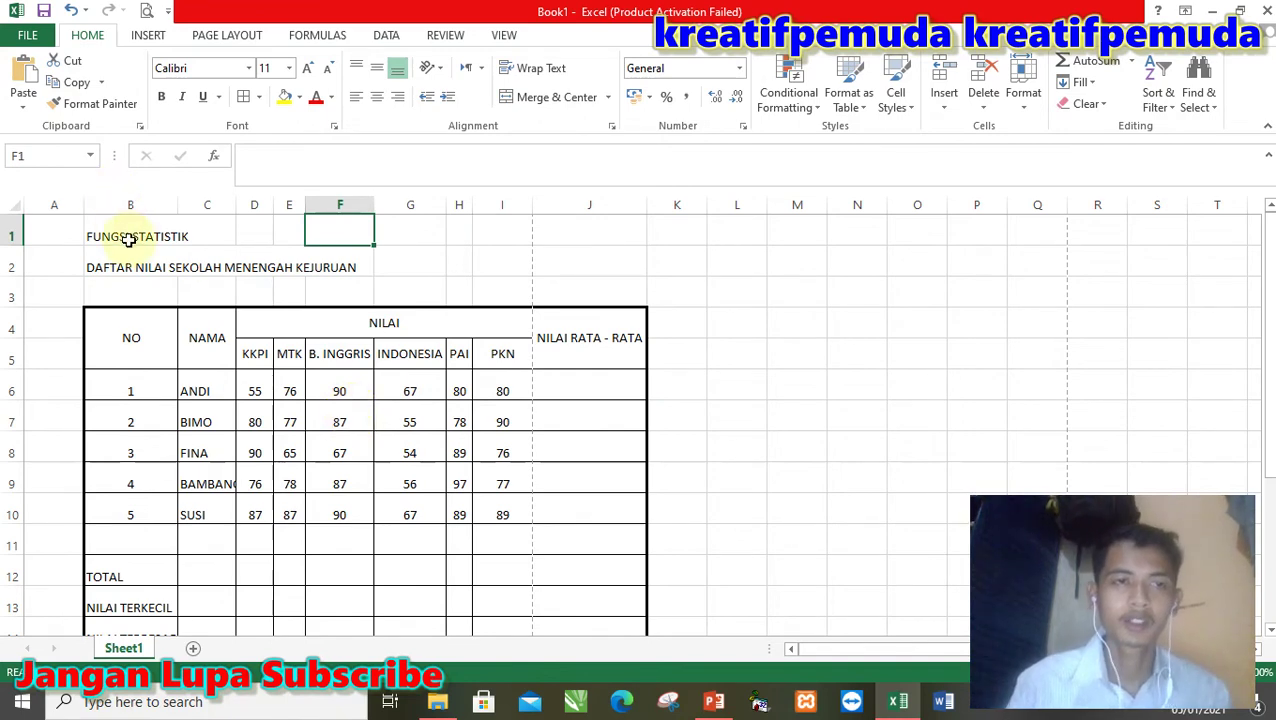
# - Merge and centre the FUNGSI STATISTIK title across B1:J1 and the row 2 title across B2:J2
pyautogui.moveTo(125, 236); pyautogui.dragTo(607, 240)
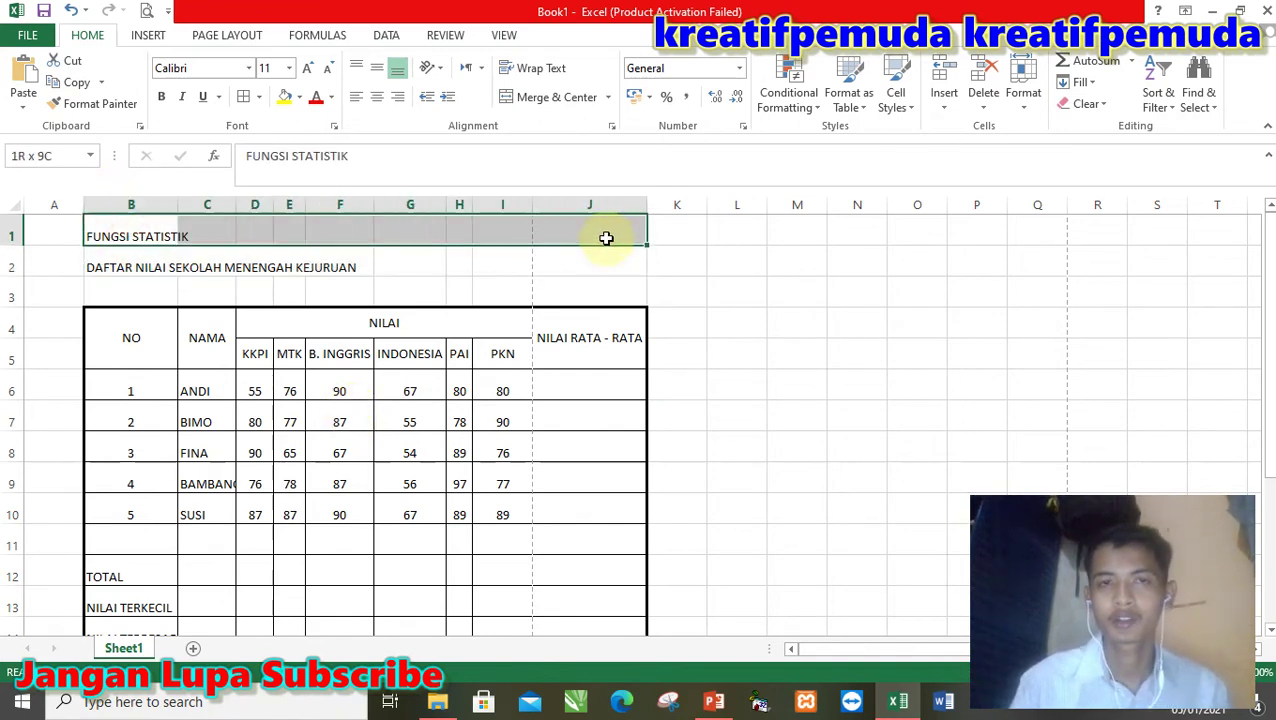
pyautogui.click(545, 100)
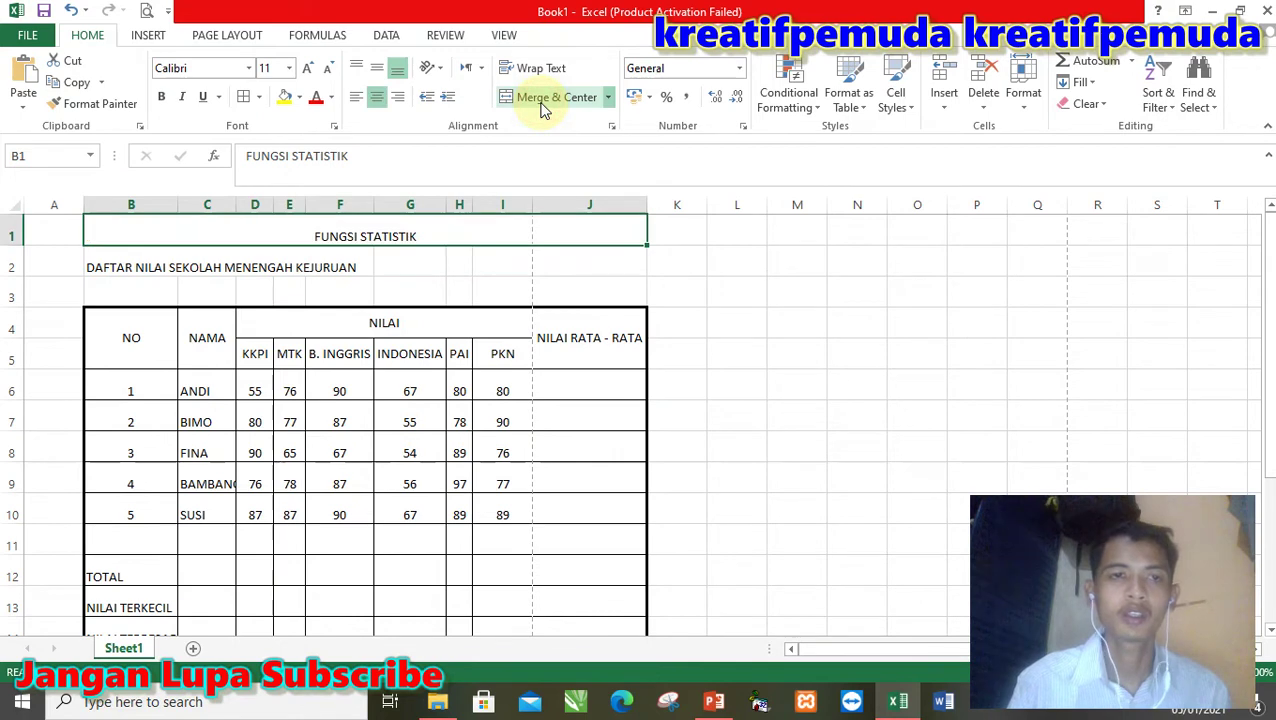
pyautogui.click(380, 72)
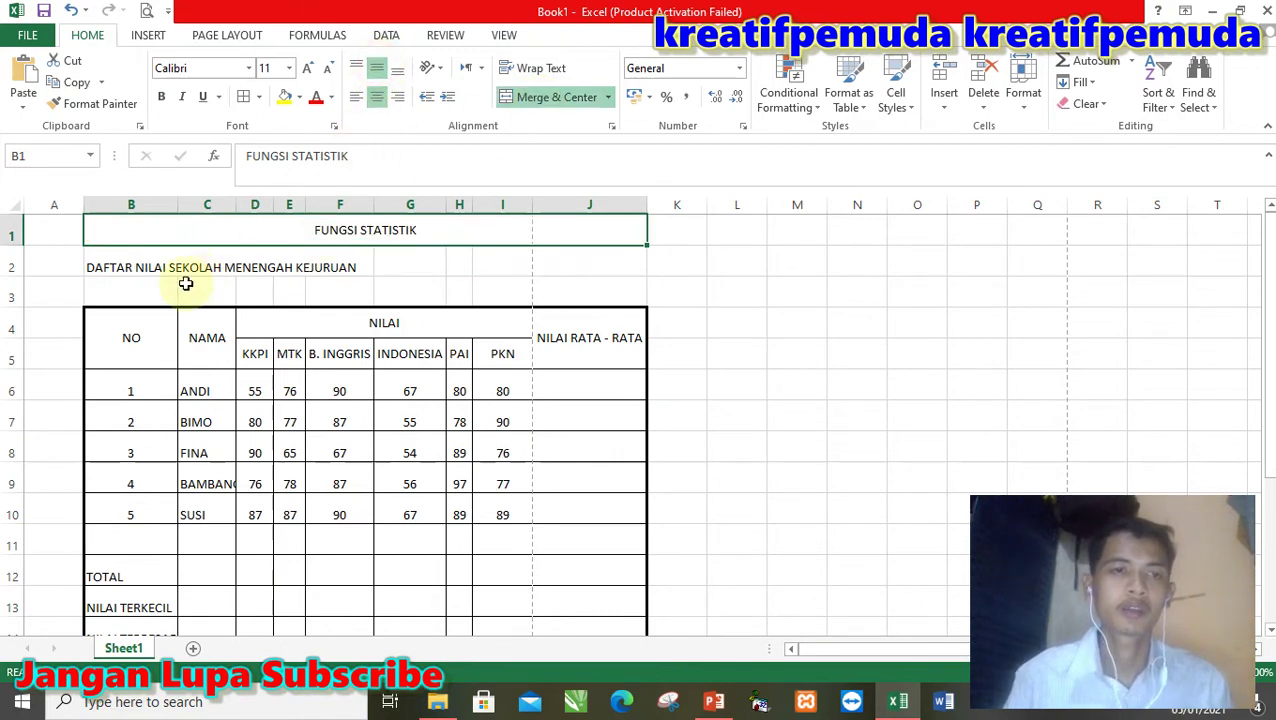
pyautogui.moveTo(116, 268); pyautogui.dragTo(558, 259)
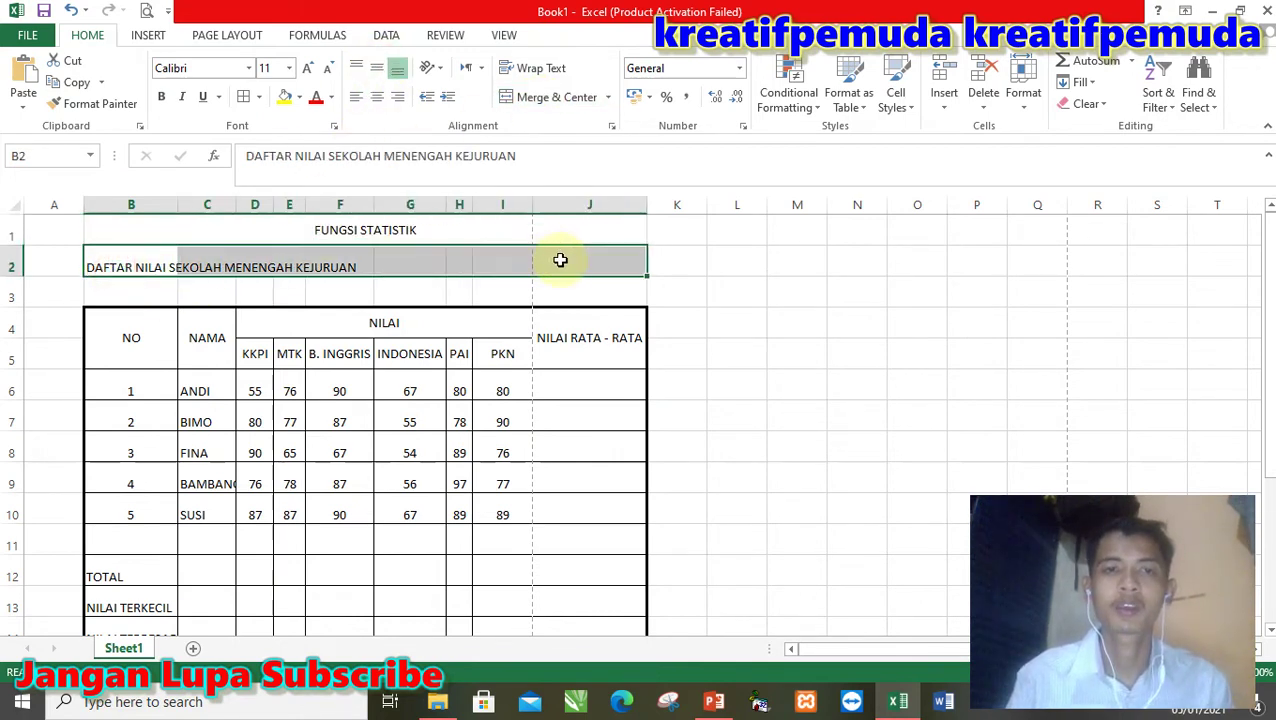
pyautogui.click(386, 95)
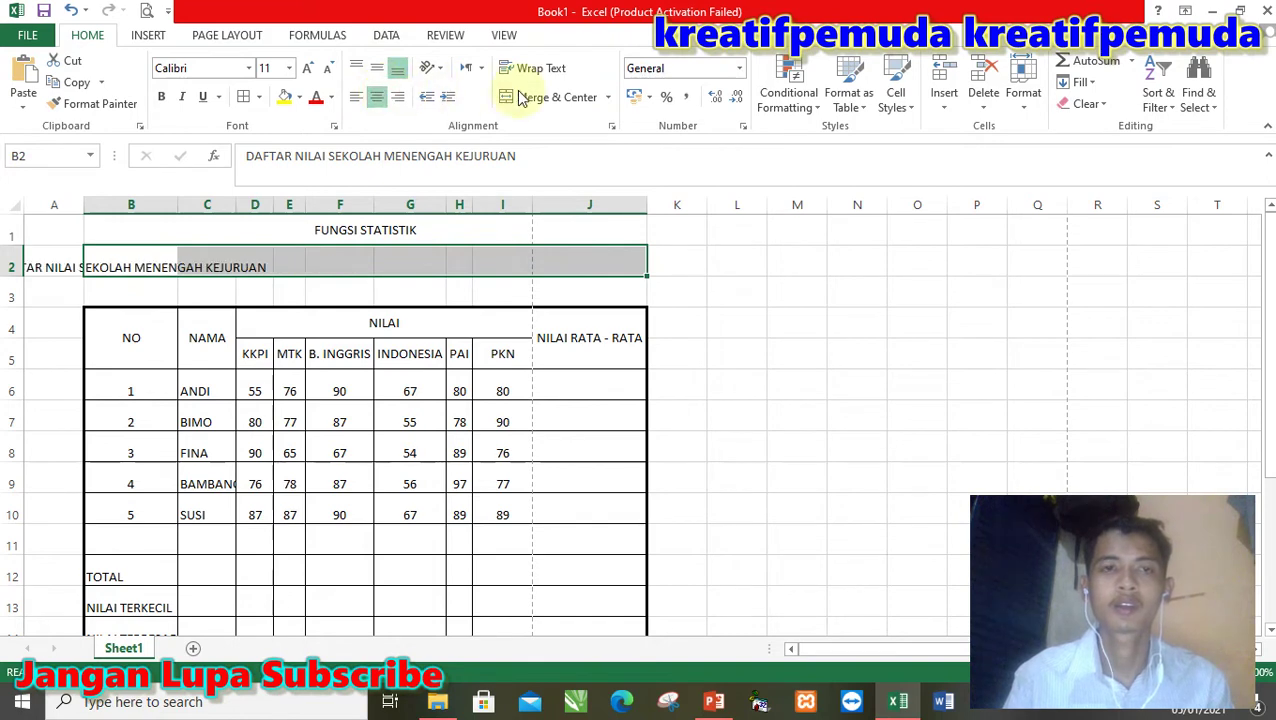
pyautogui.click(558, 96)
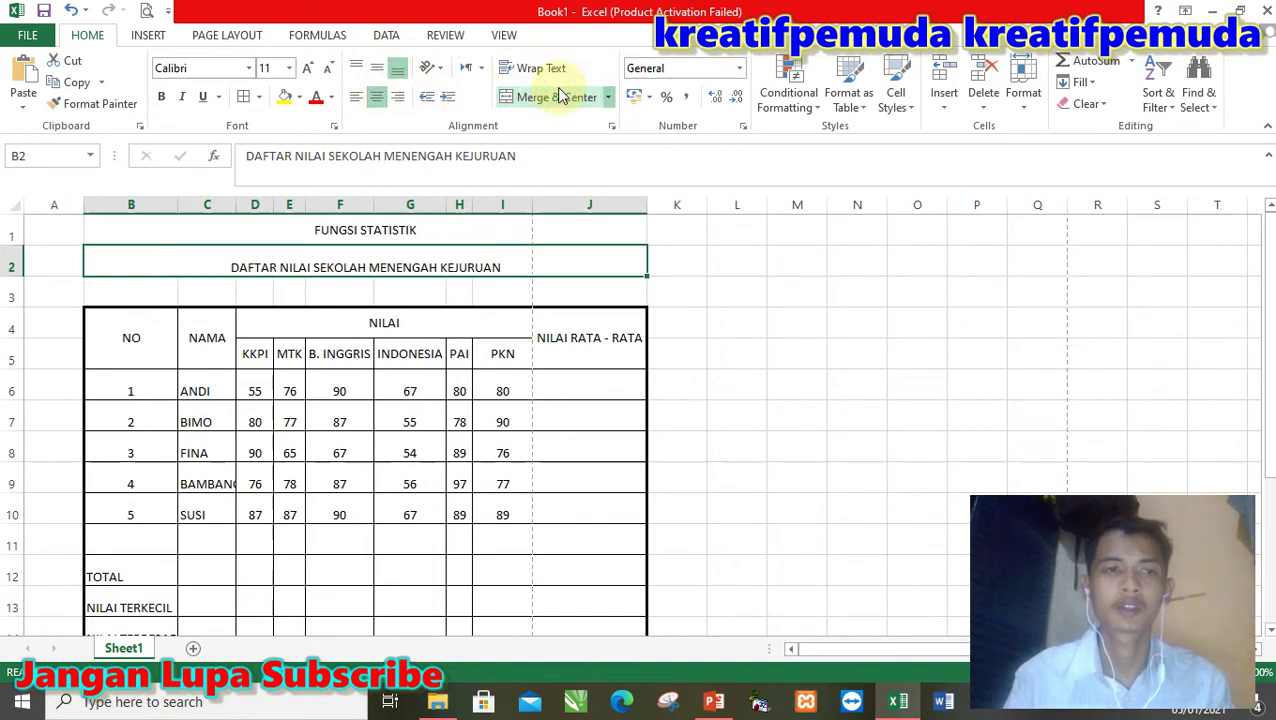
pyautogui.click(381, 68)
# - Merge the blank row 11 into one cell spanning B11:J11
pyautogui.click(442, 285)
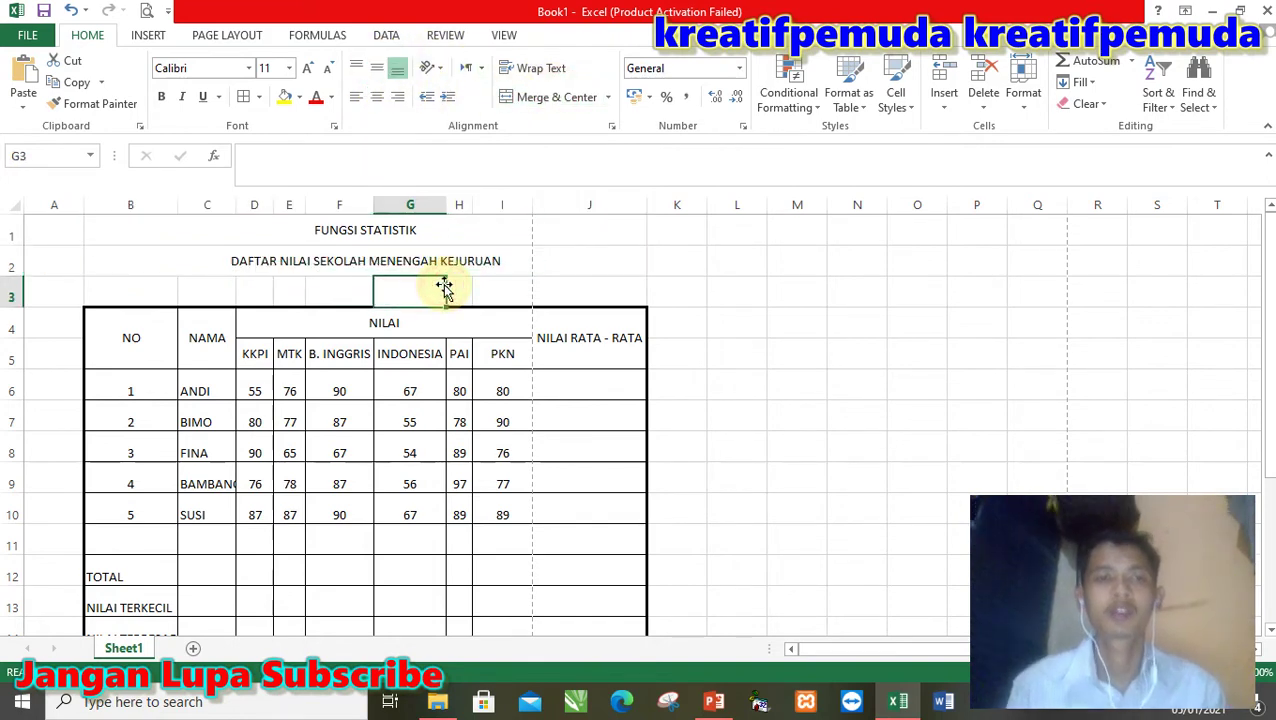
pyautogui.press('Down')
pyautogui.press('Down')
pyautogui.press('Down')
pyautogui.press('Down')
pyautogui.press('Down')
pyautogui.press('Down')
pyautogui.press('Down')
pyautogui.press('Down')
pyautogui.press('Down')
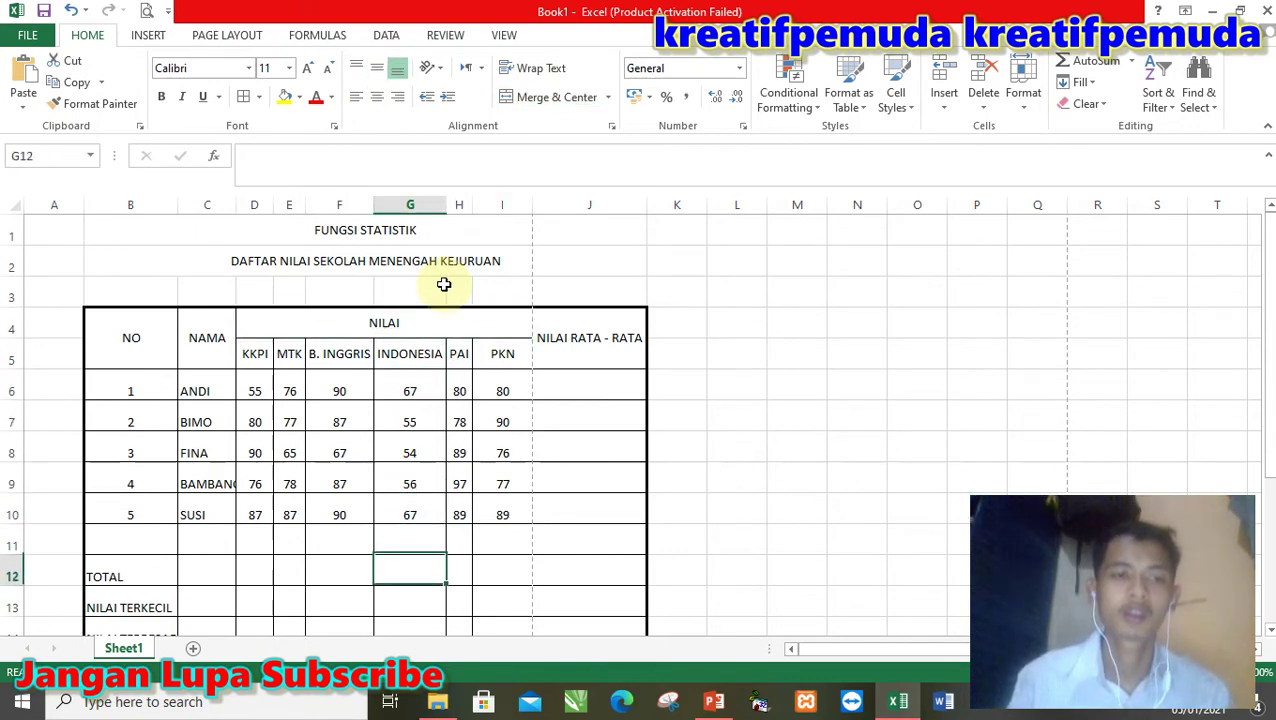
pyautogui.press('Down')
pyautogui.press('Down')
pyautogui.press('Down')
pyautogui.press('Down')
pyautogui.press('Down')
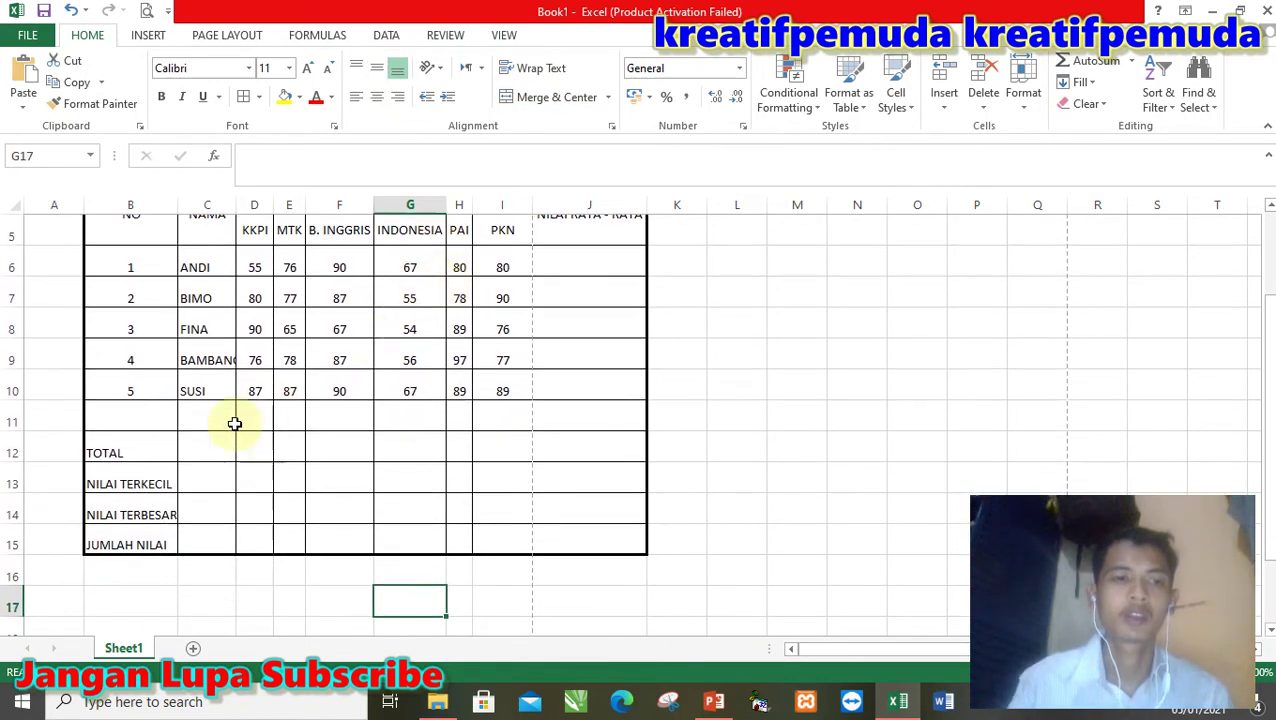
pyautogui.moveTo(150, 417); pyautogui.dragTo(571, 418)
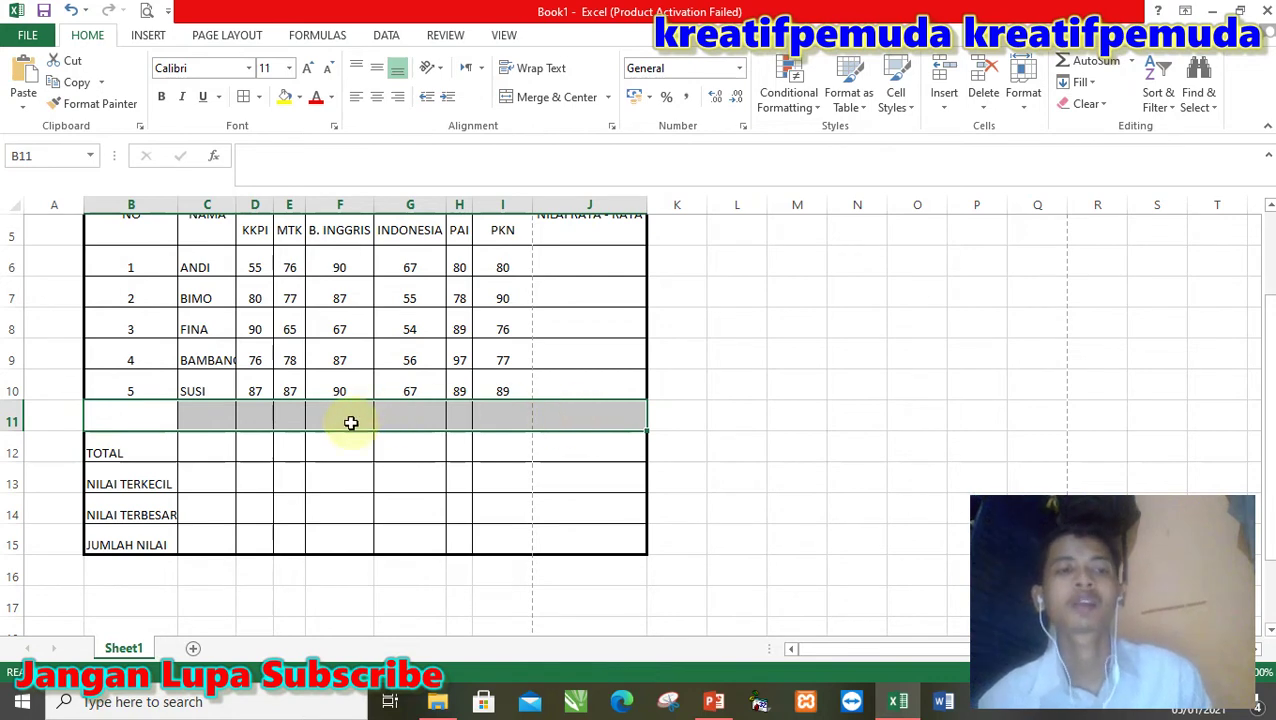
pyautogui.click(545, 106)
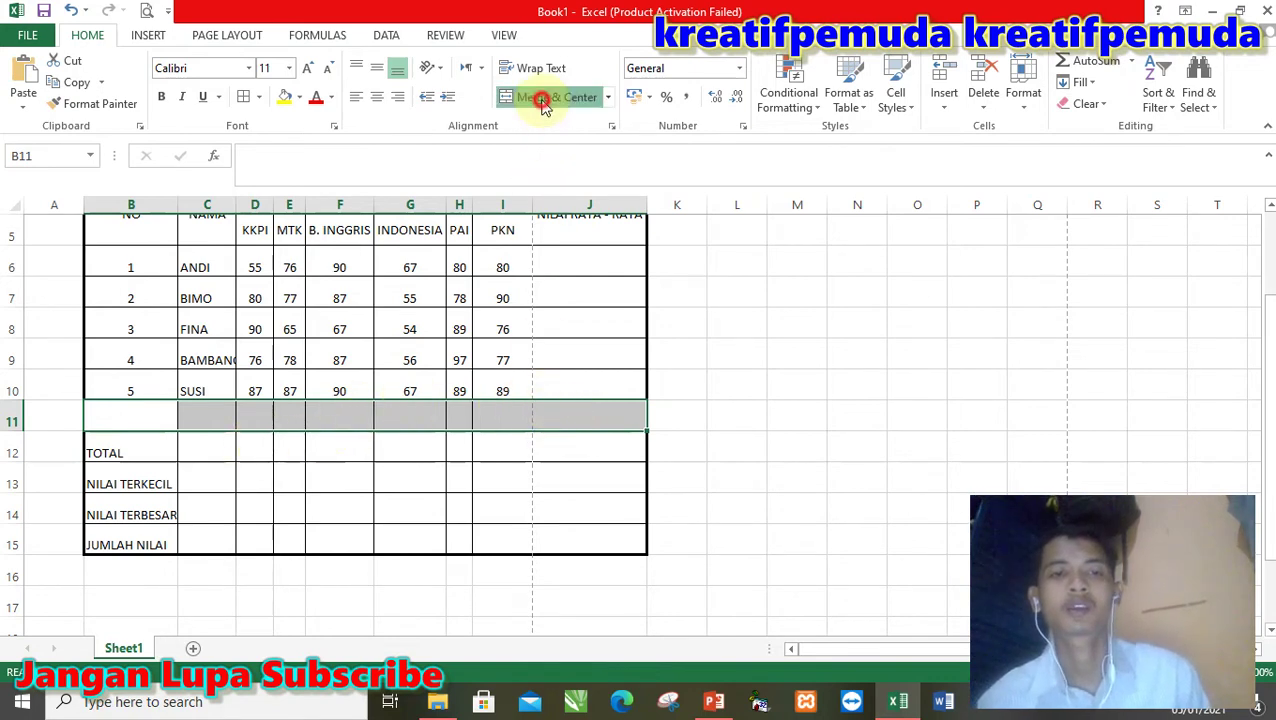
pyautogui.click(379, 503)
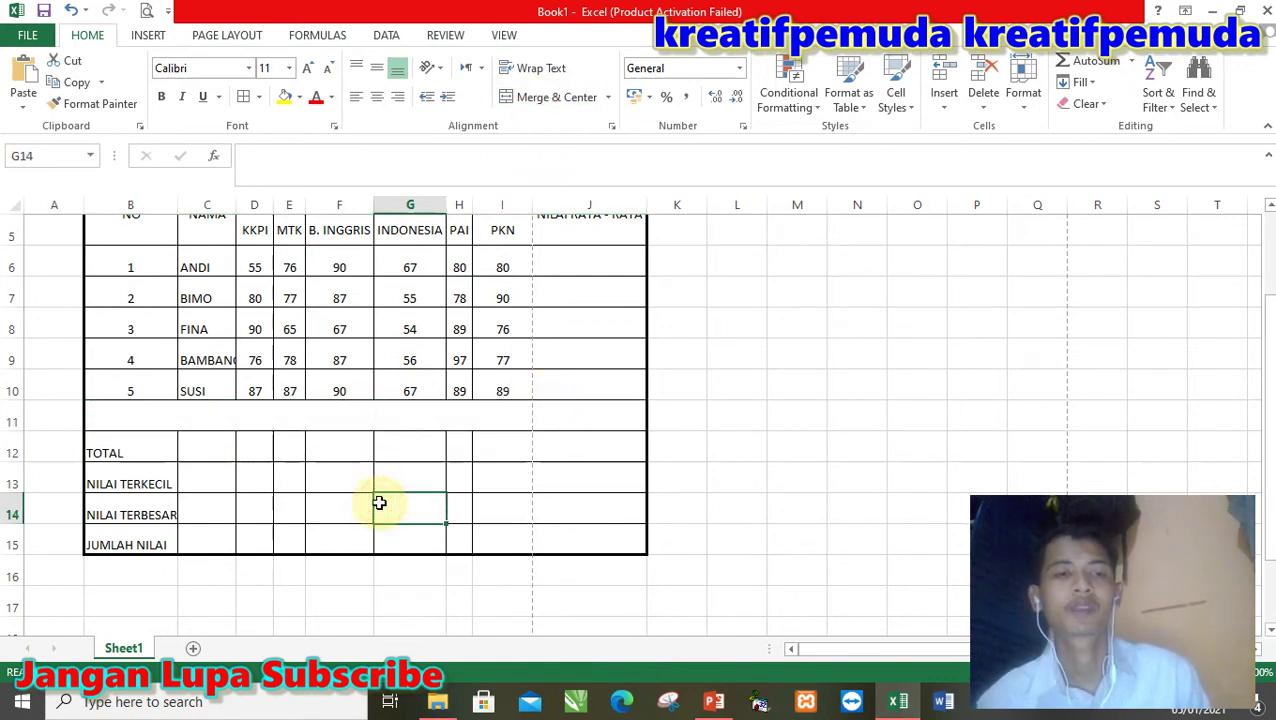
# - Merge and centre TOTAL, NILAI TERKECIL, NILAI TERBESAR and JUMLAH NILAI across columns B–C
pyautogui.click(131, 442)
pyautogui.moveTo(174, 447); pyautogui.dragTo(190, 448)
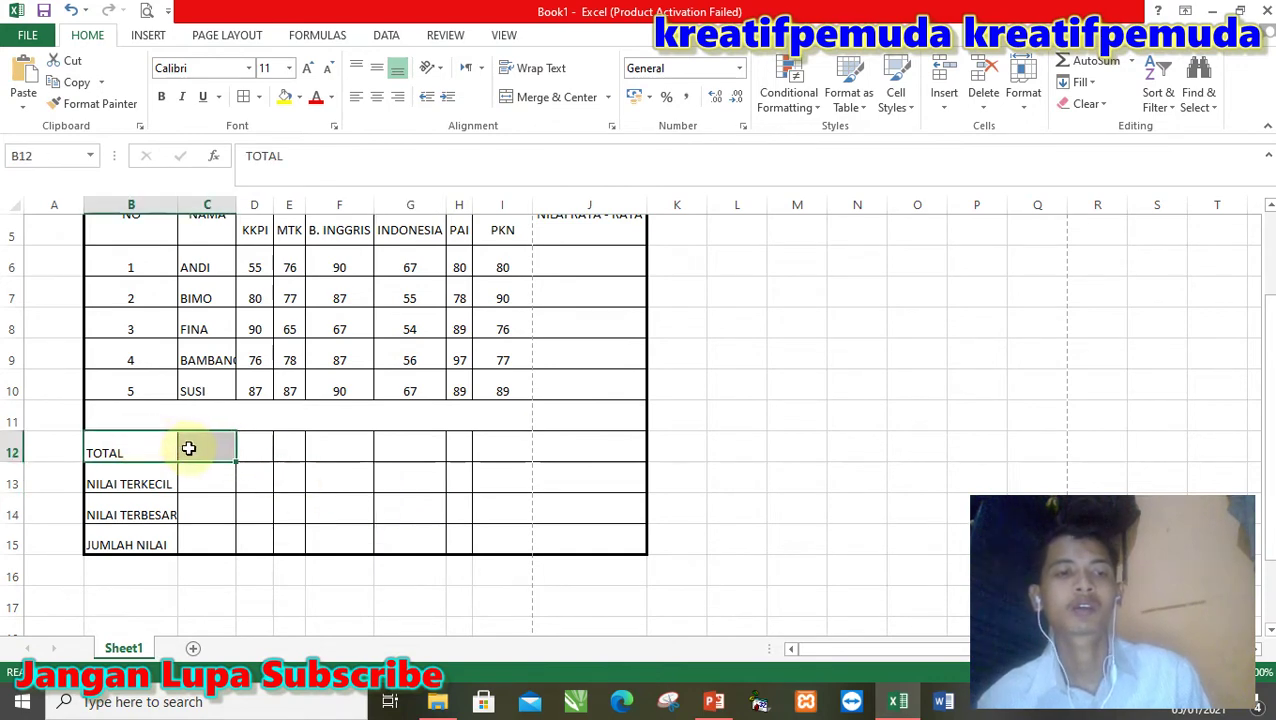
pyautogui.click(547, 105)
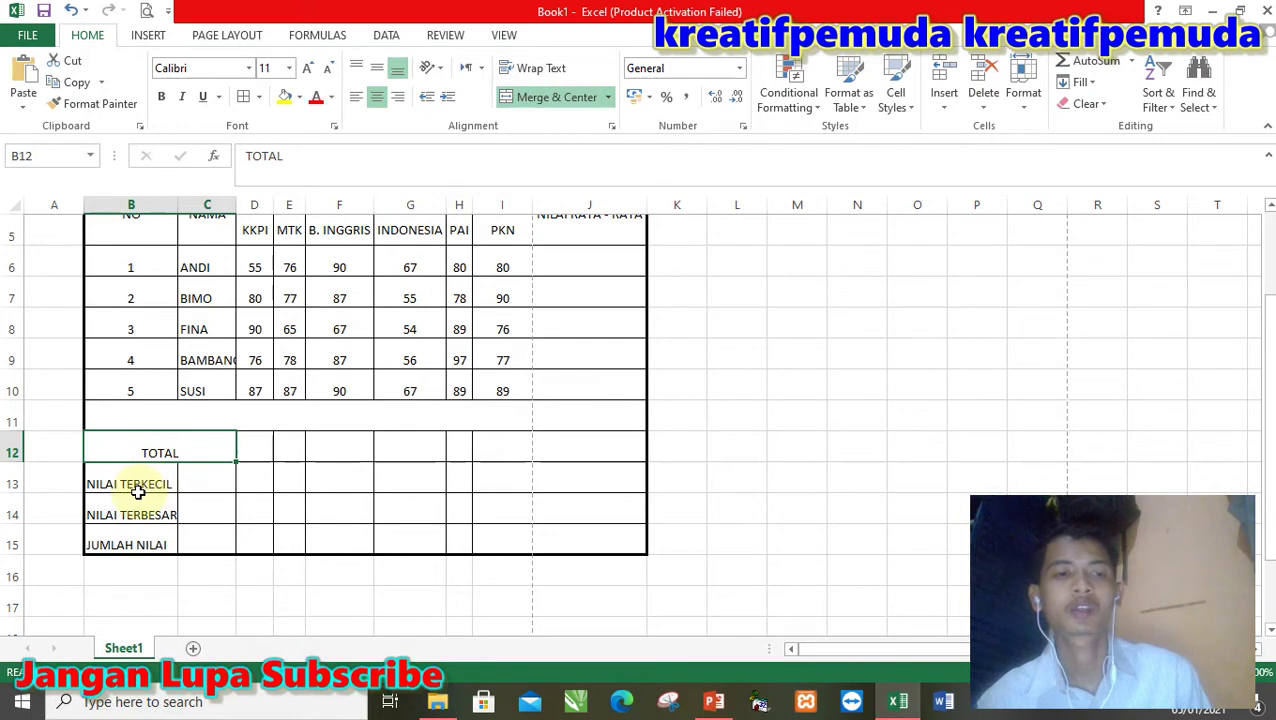
pyautogui.moveTo(134, 483); pyautogui.dragTo(200, 478)
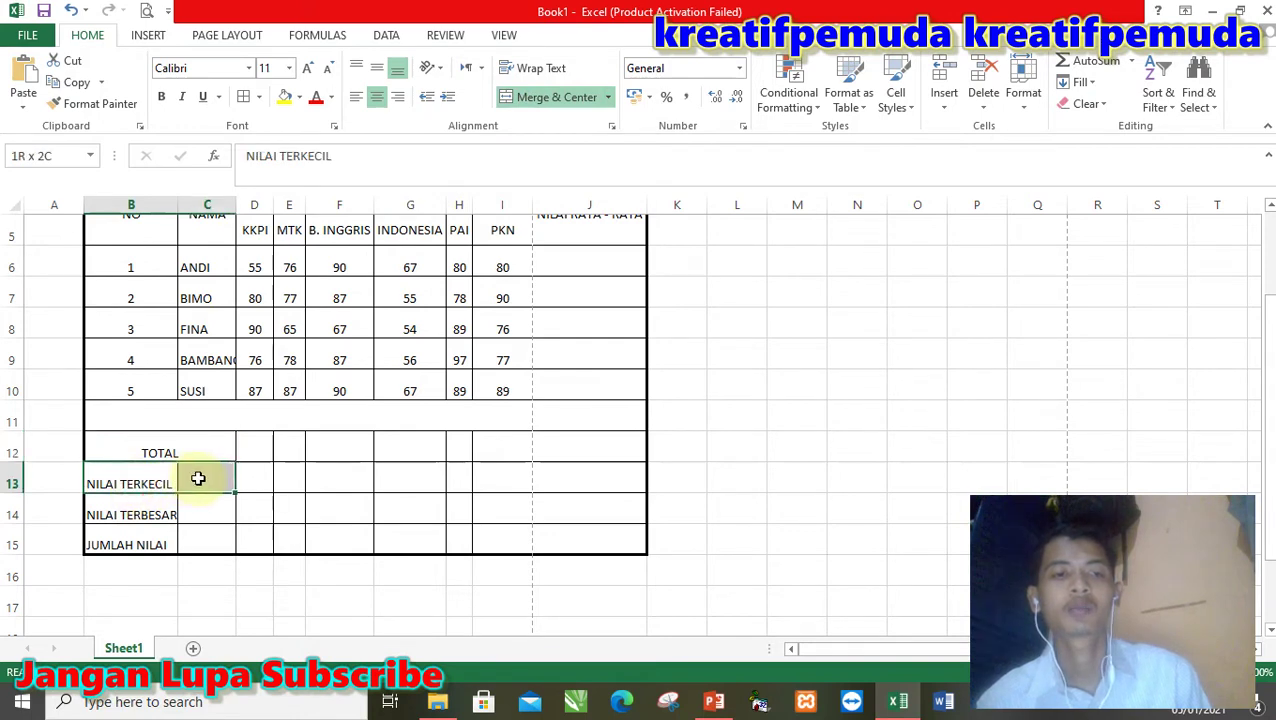
pyautogui.click(560, 100)
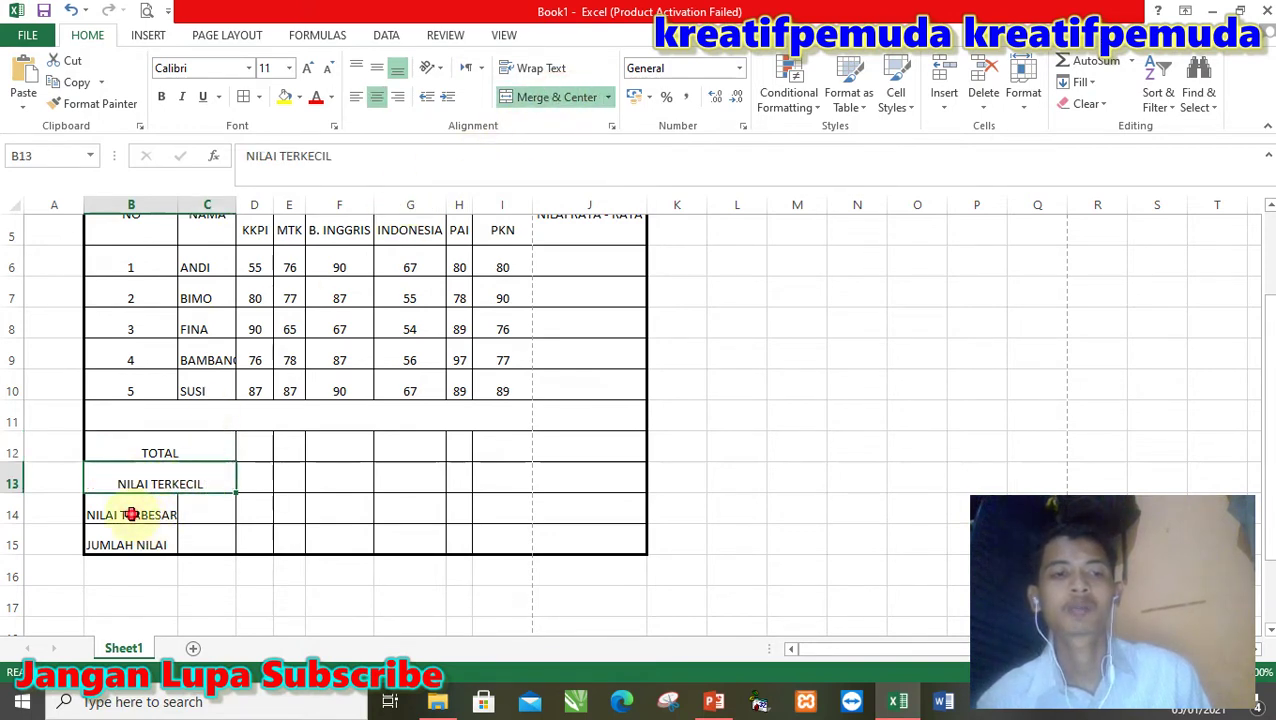
pyautogui.moveTo(131, 514); pyautogui.dragTo(190, 512)
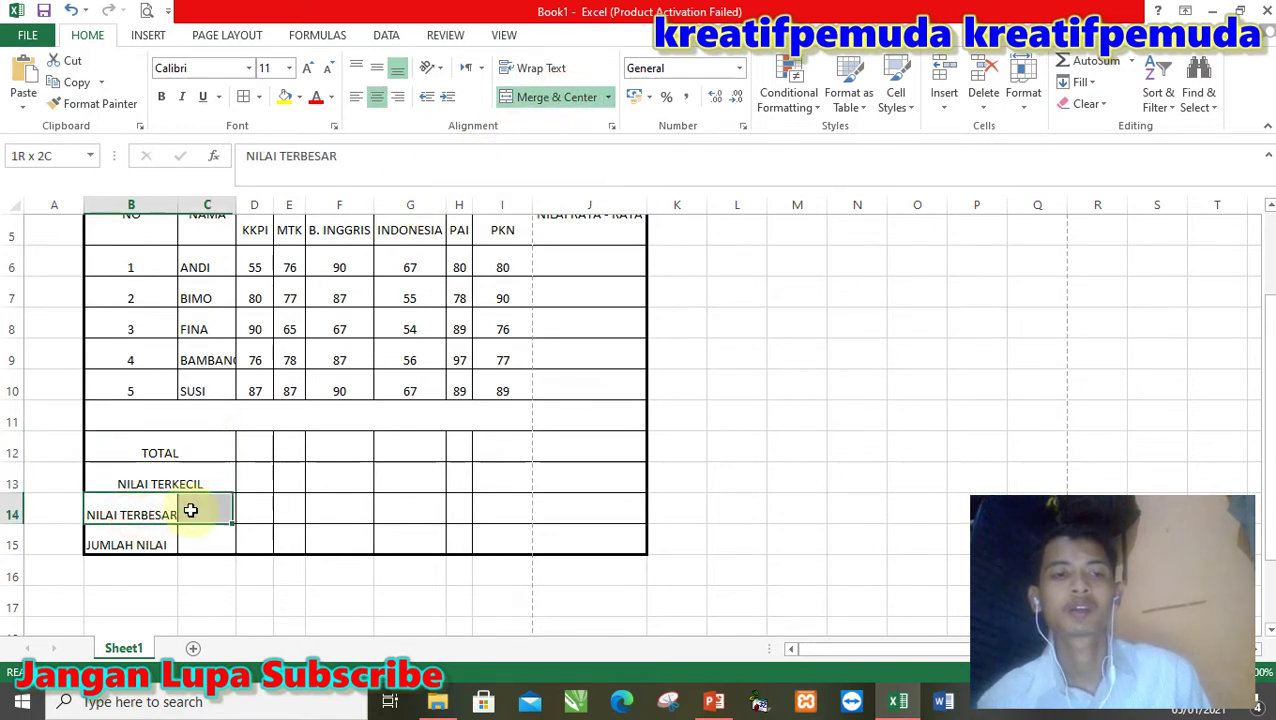
pyautogui.click(547, 107)
pyautogui.moveTo(133, 545); pyautogui.dragTo(191, 540)
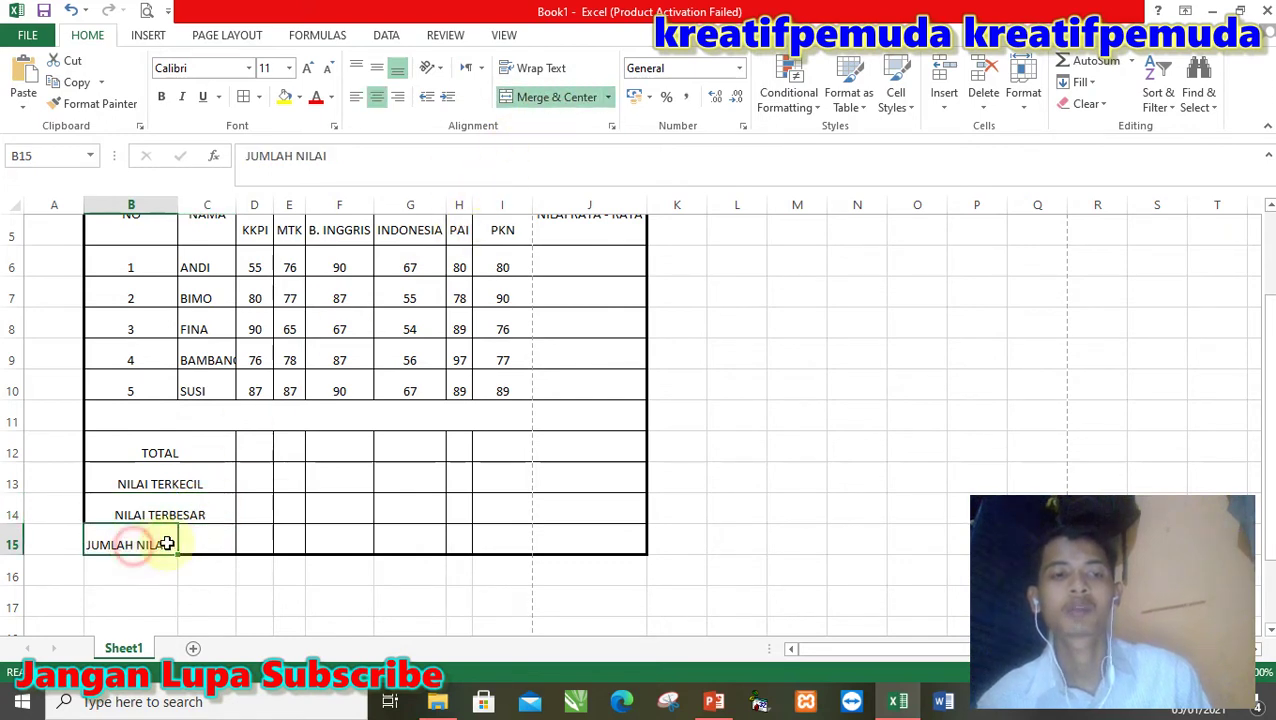
pyautogui.click(557, 100)
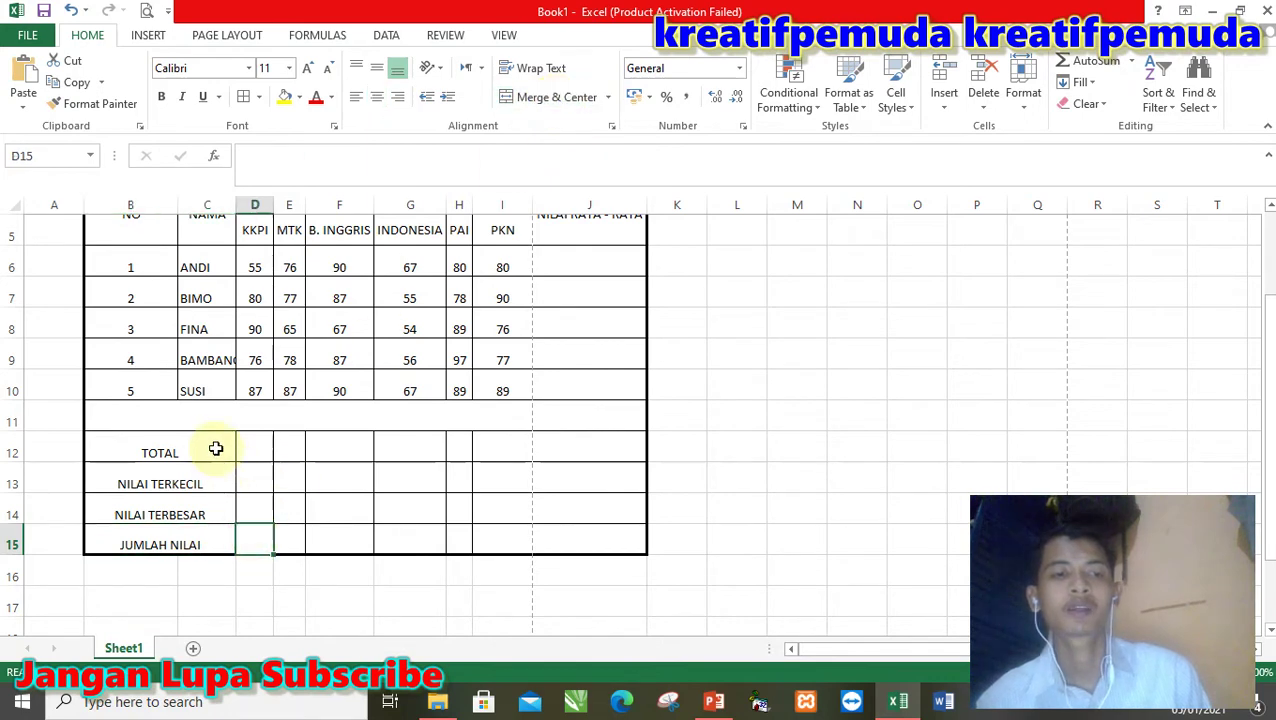
pyautogui.moveTo(214, 447); pyautogui.dragTo(205, 540)
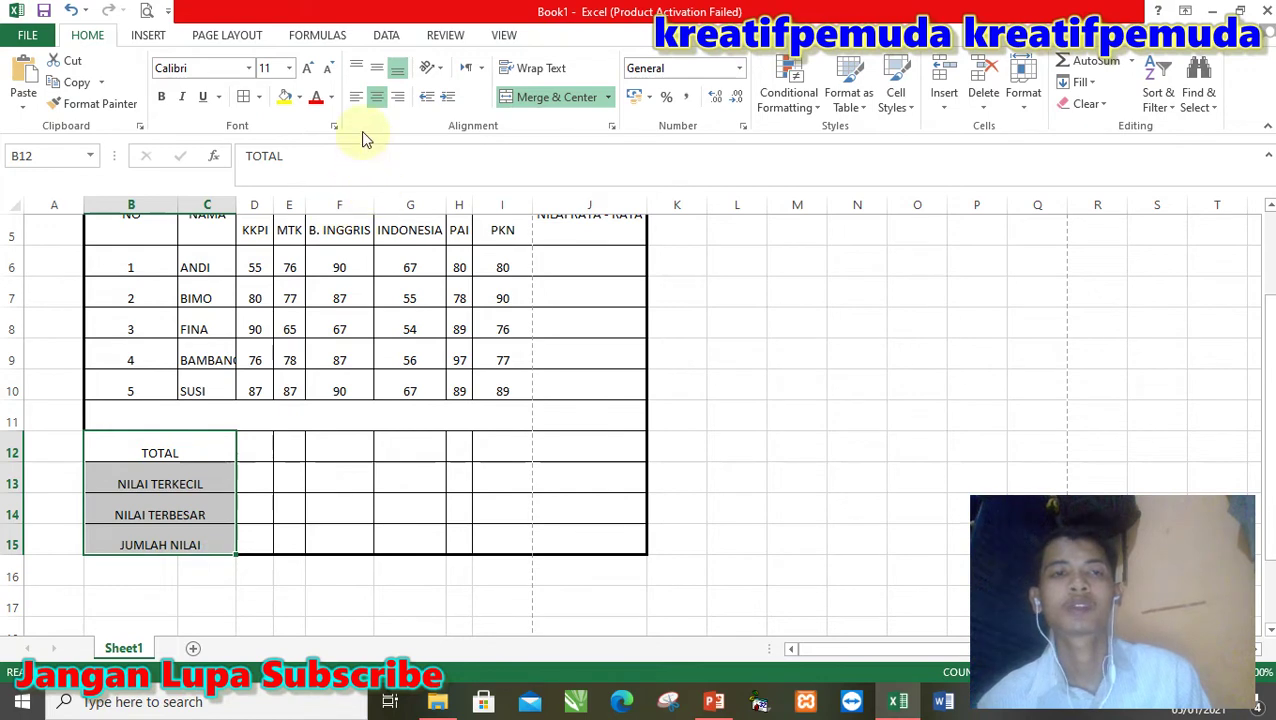
# - Middle-align the four summary labels in B12:C15 and narrow column B
pyautogui.click(385, 68)
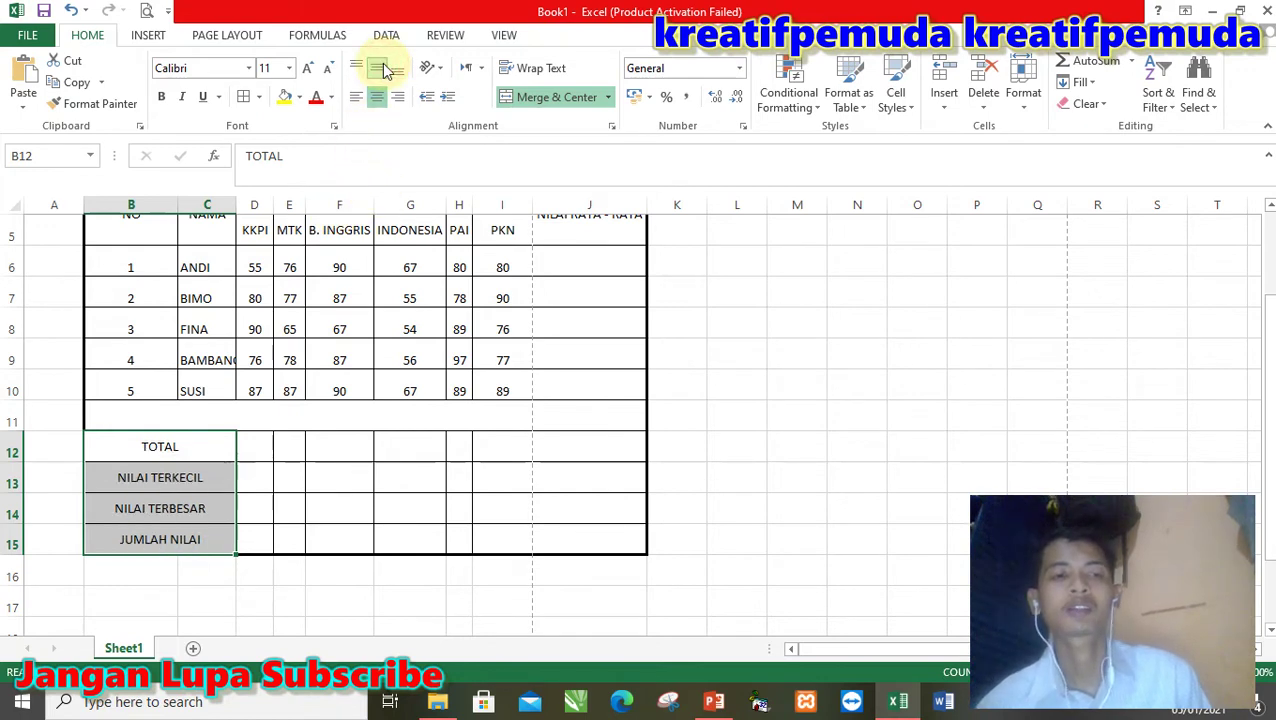
pyautogui.click(285, 447)
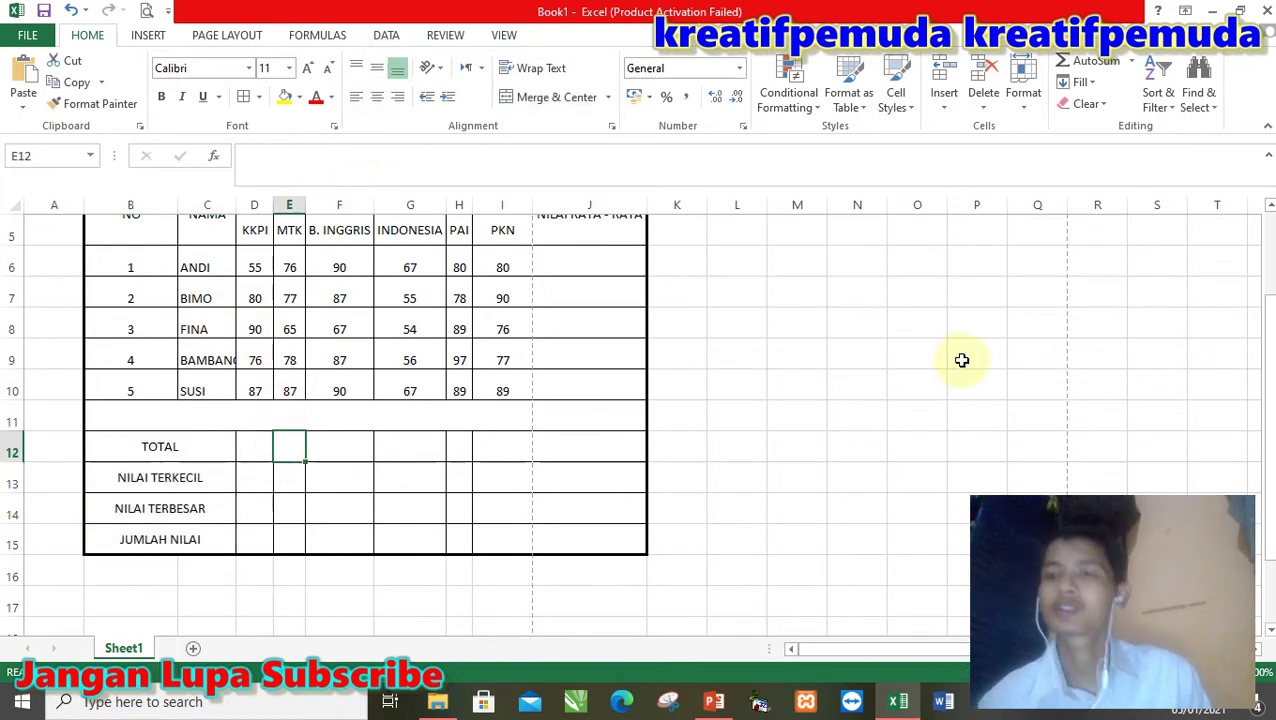
pyautogui.moveTo(1268, 340); pyautogui.dragTo(1268, 347)
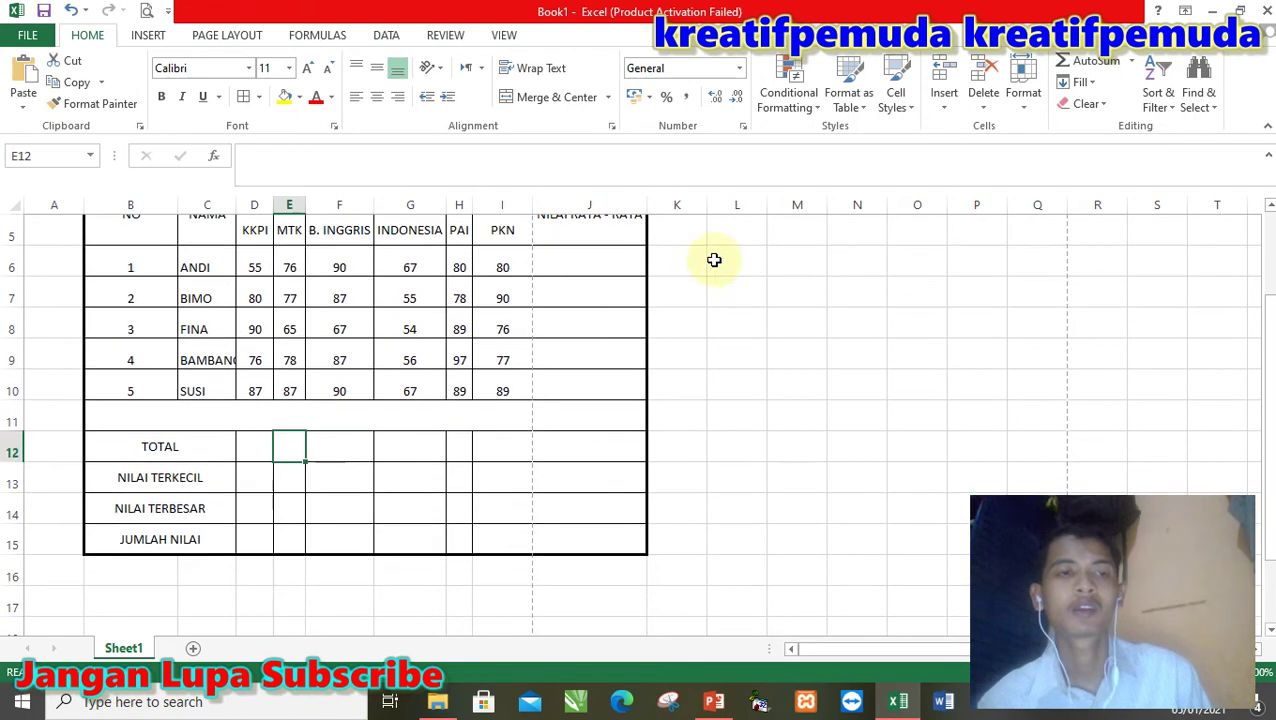
pyautogui.moveTo(177, 204); pyautogui.dragTo(137, 204)
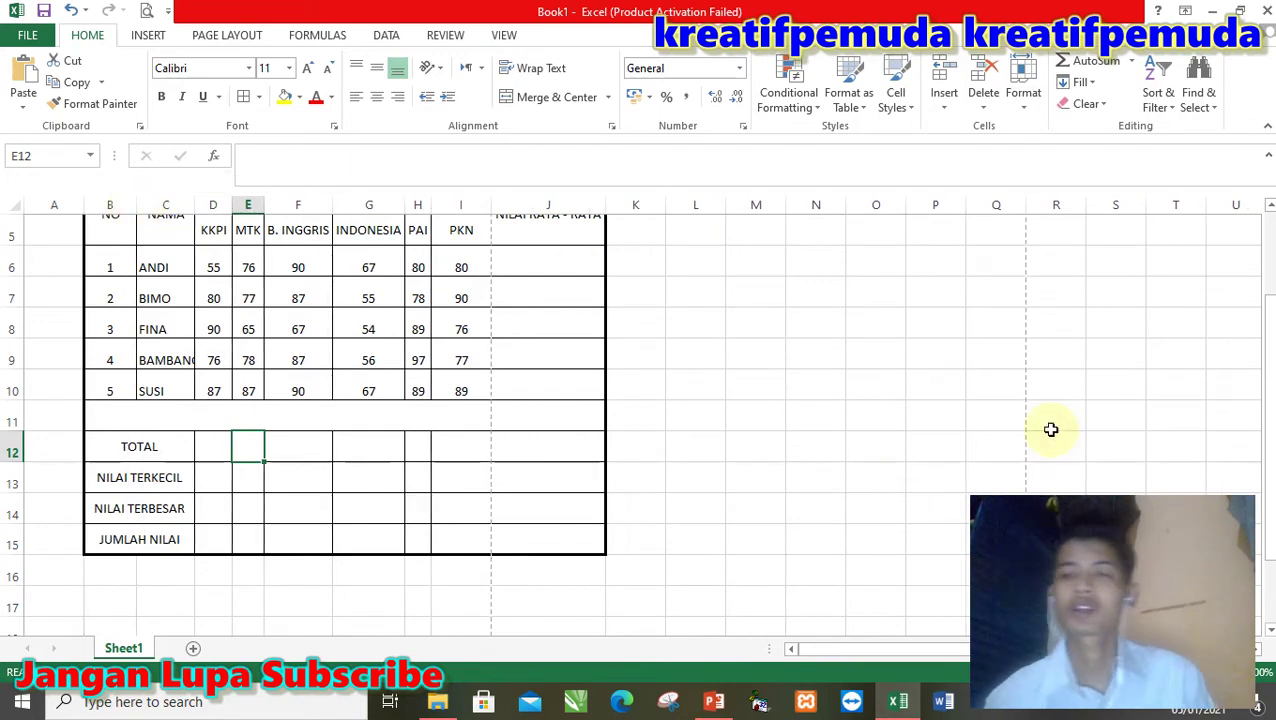
pyautogui.moveTo(1268, 398)
pyautogui.mouseDown()
pyautogui.moveTo(1272, 340)
pyautogui.moveTo(1272, 405)
pyautogui.moveTo(1264, 398)
pyautogui.mouseUp()
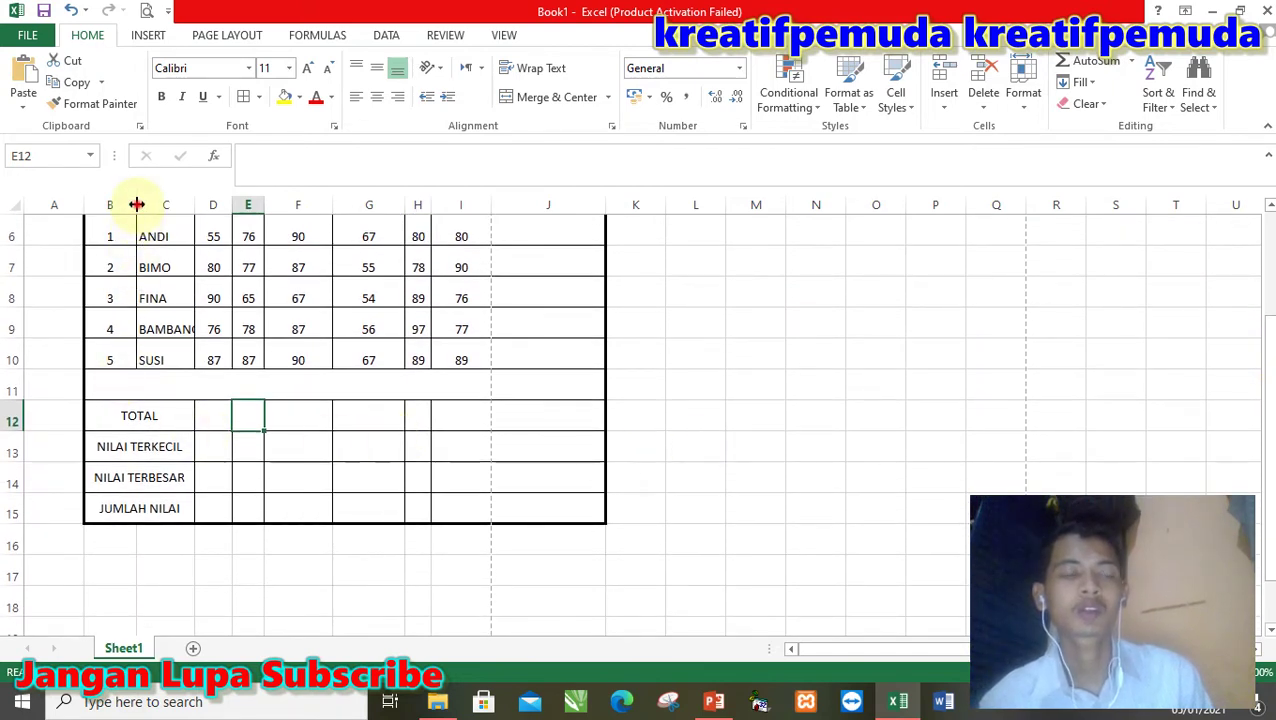
pyautogui.moveTo(137, 204); pyautogui.dragTo(133, 204)
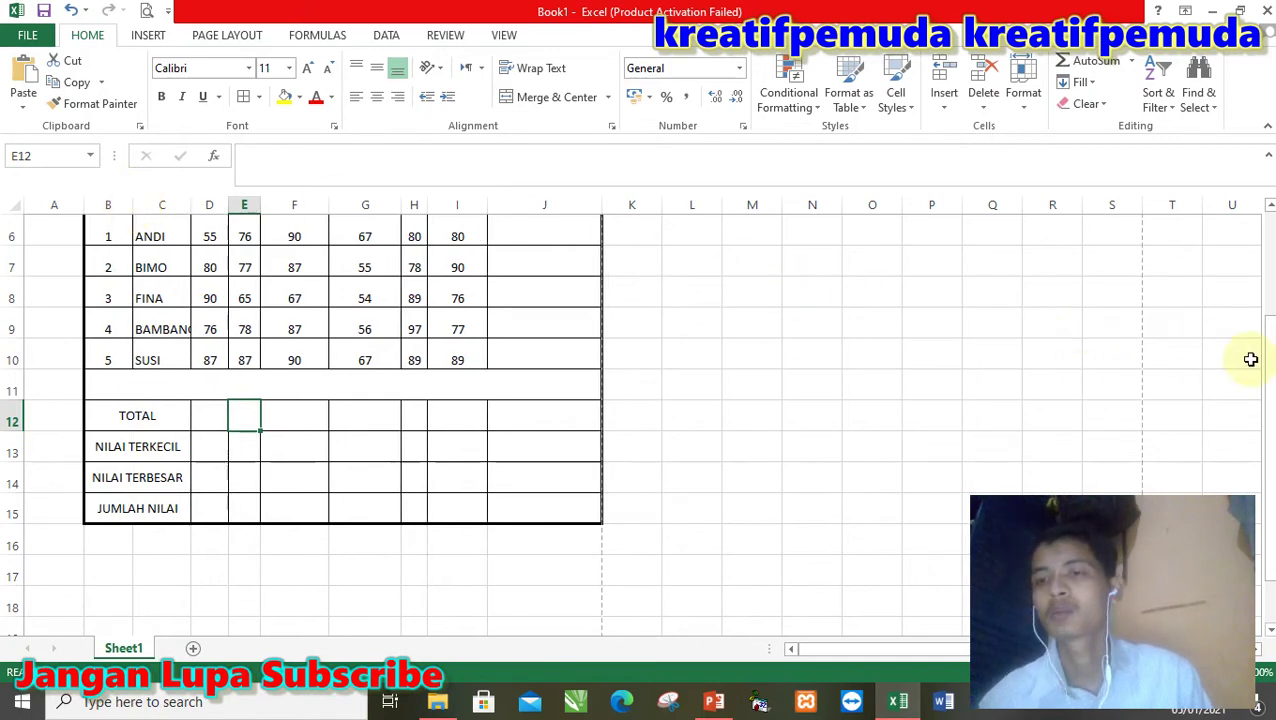
pyautogui.moveTo(1269, 360); pyautogui.dragTo(1268, 320)
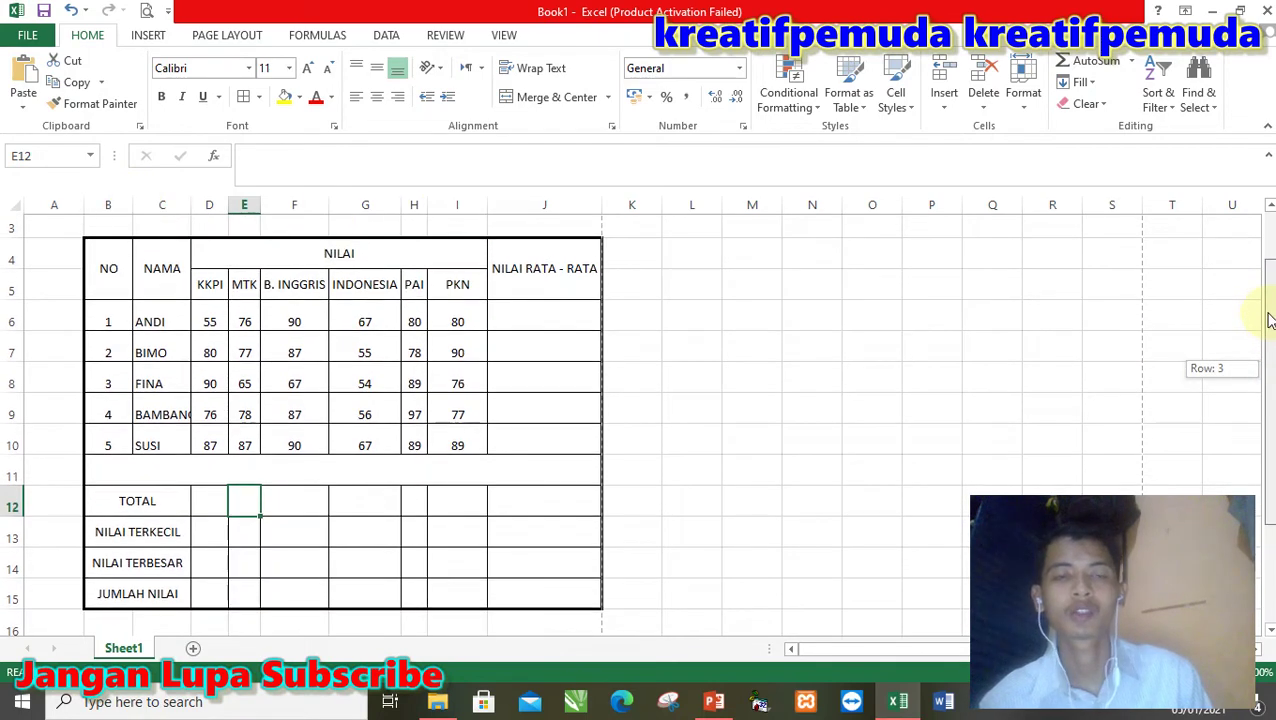
# - Bold the header block B4:J5, from NO through NILAI RATA - RATA
pyautogui.click(120, 271)
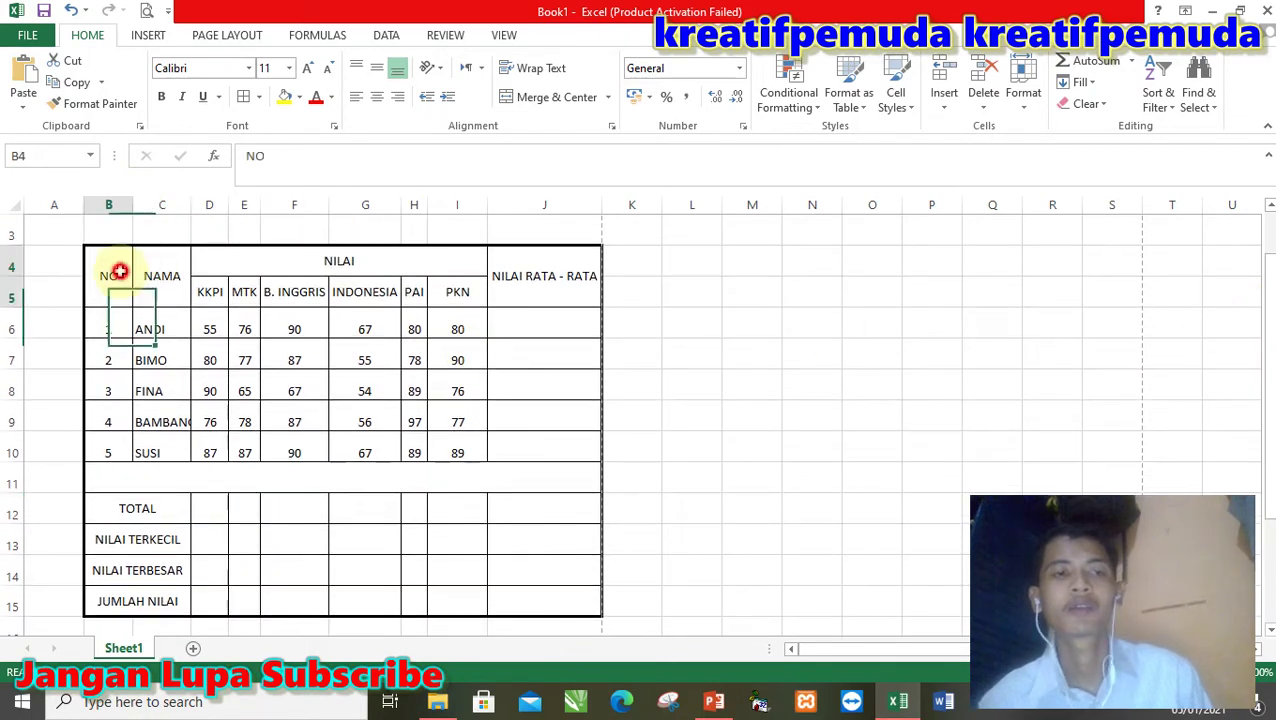
pyautogui.moveTo(119, 271); pyautogui.dragTo(492, 278)
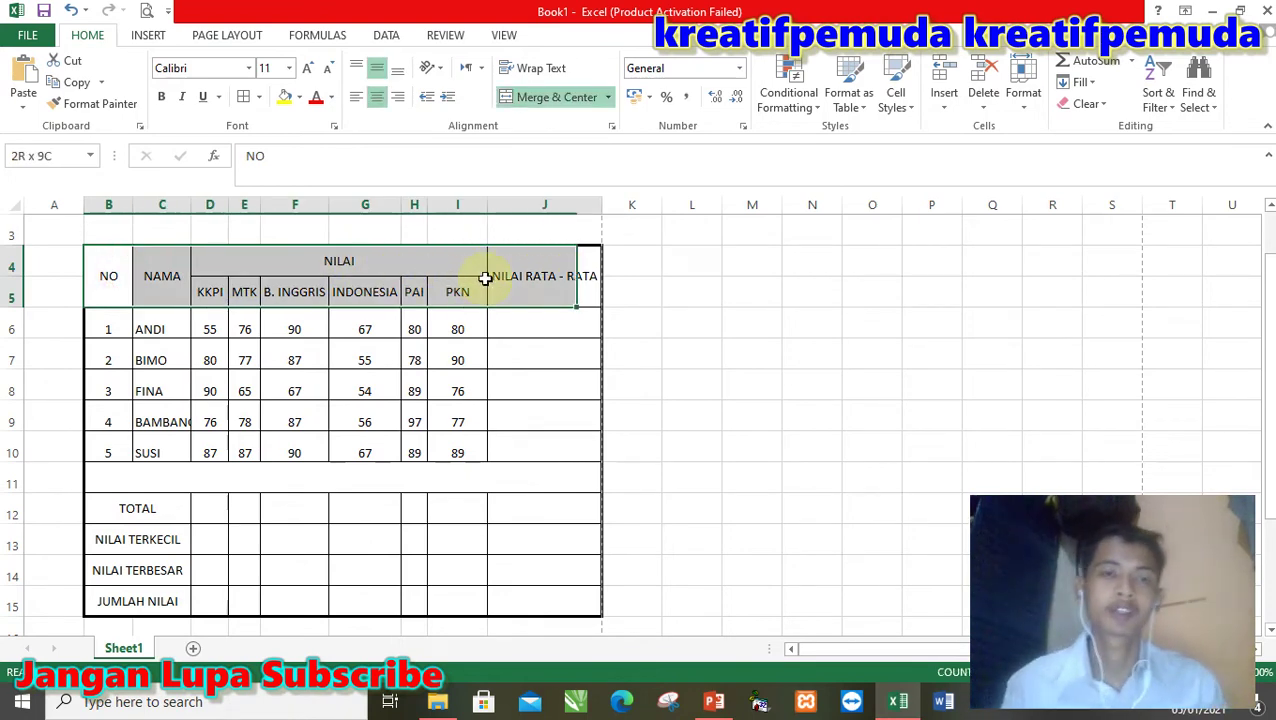
pyautogui.click(166, 95)
pyautogui.click(388, 414)
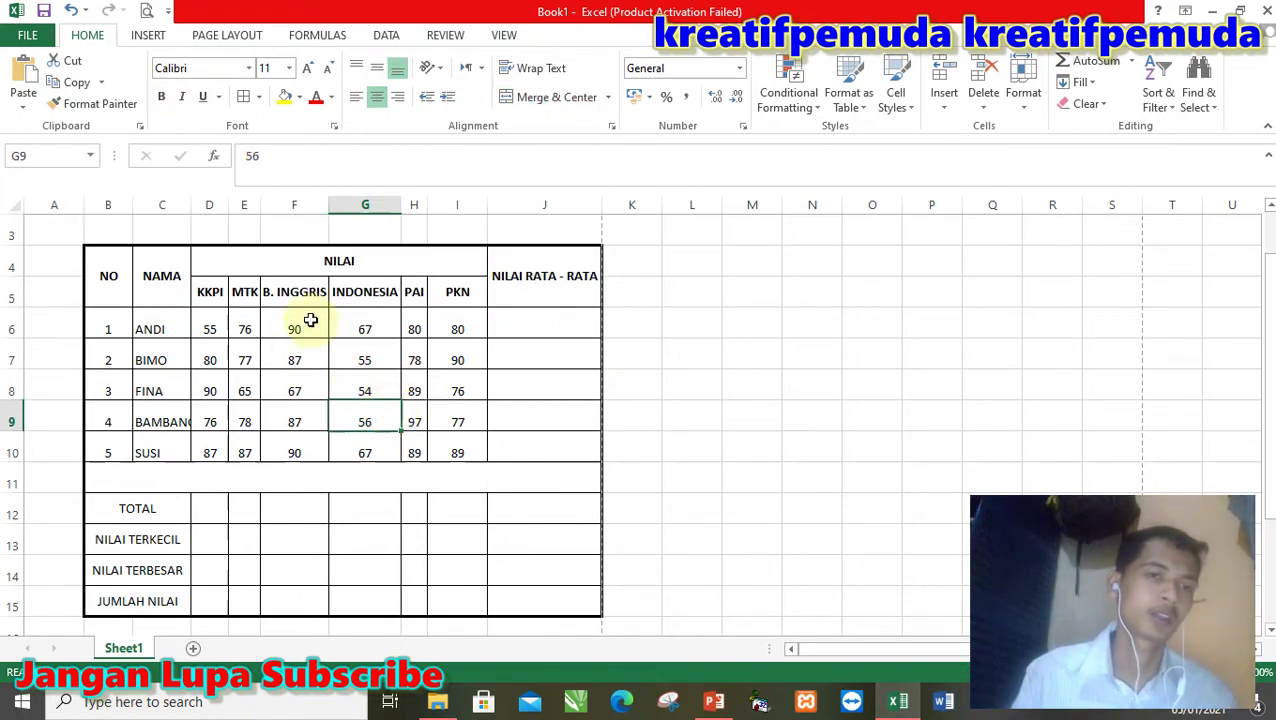
pyautogui.press('Down')
pyautogui.press('Down')
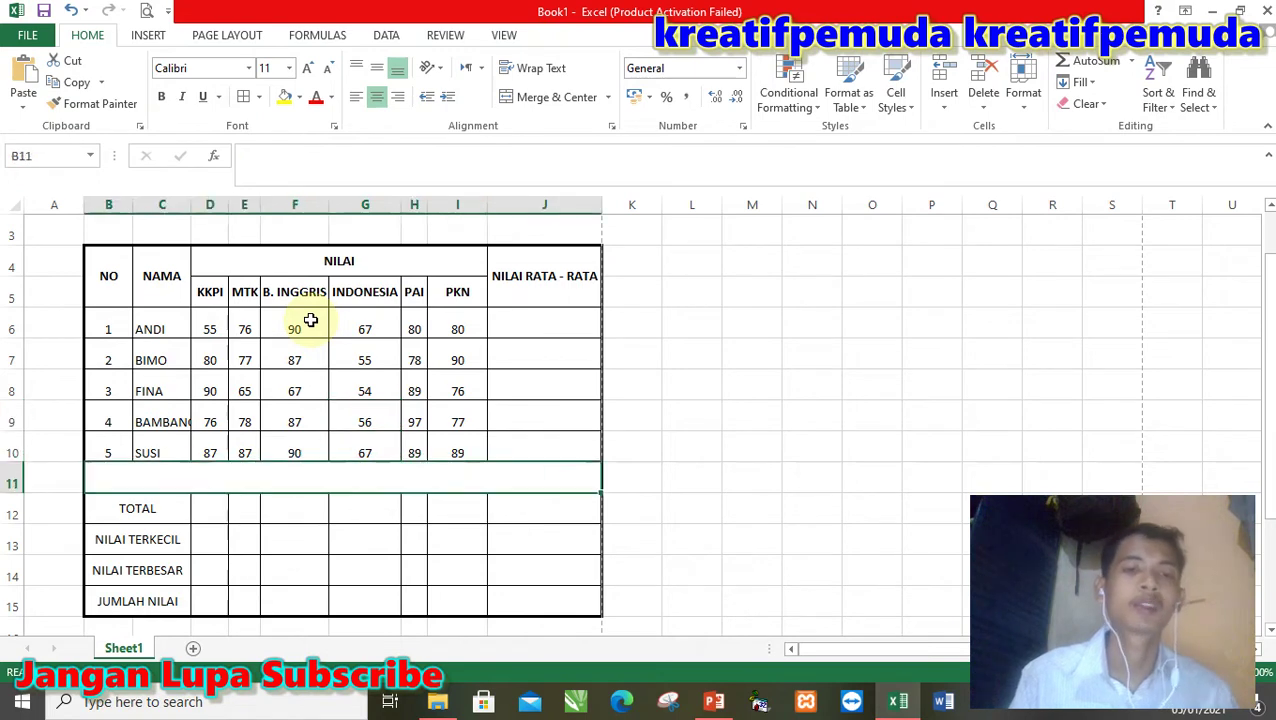
pyautogui.press('Down')
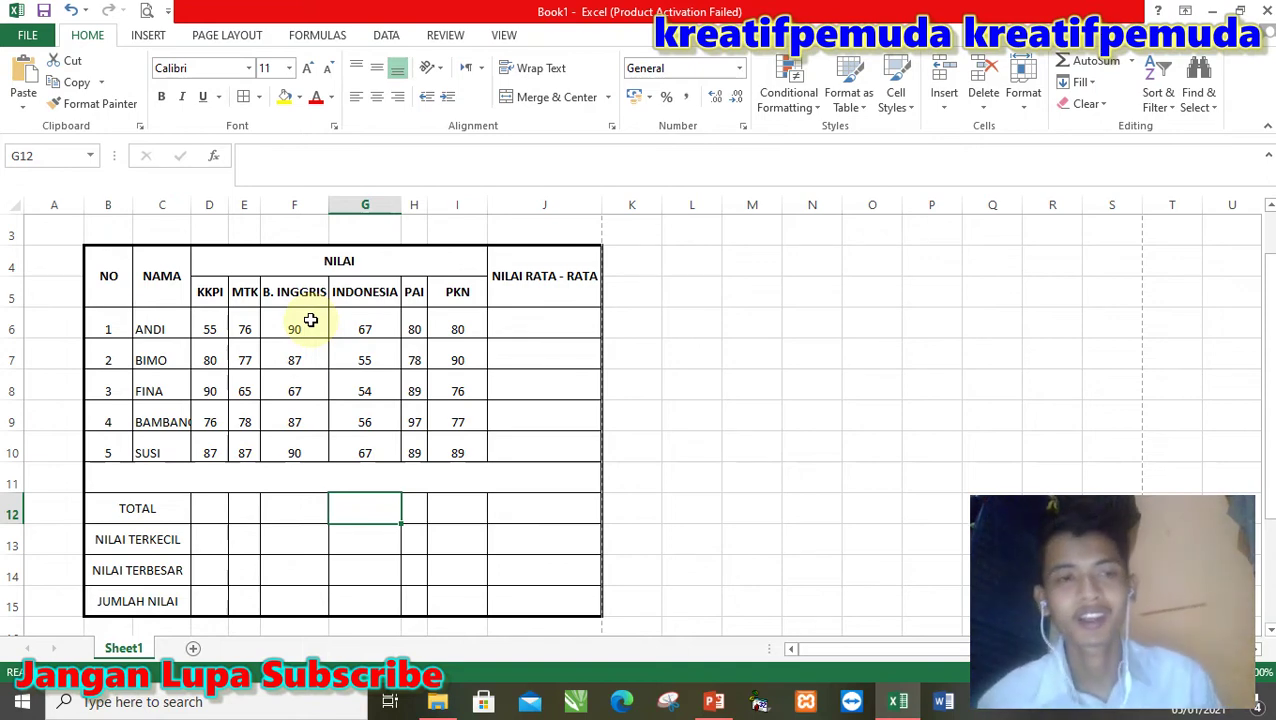
# - Bold the four summary labels TOTAL through JUMLAH NILAI in column B
pyautogui.press('Down')
pyautogui.press('Down')
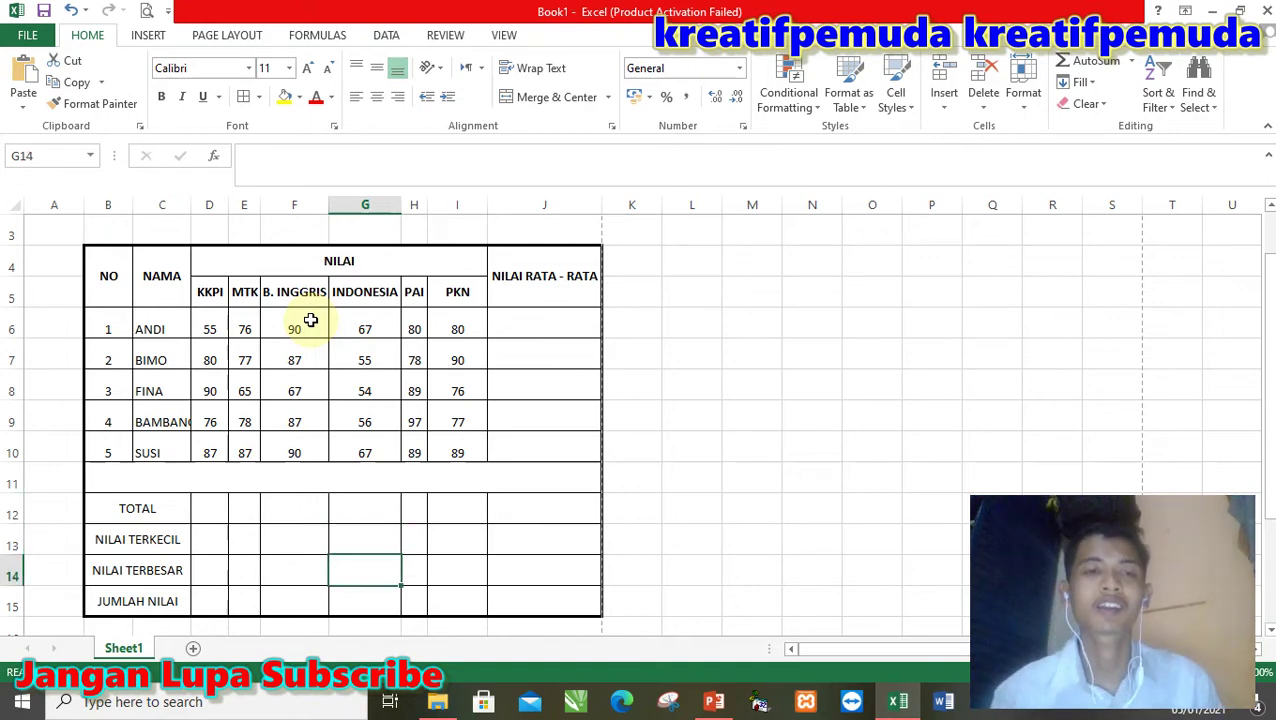
pyautogui.press('Down')
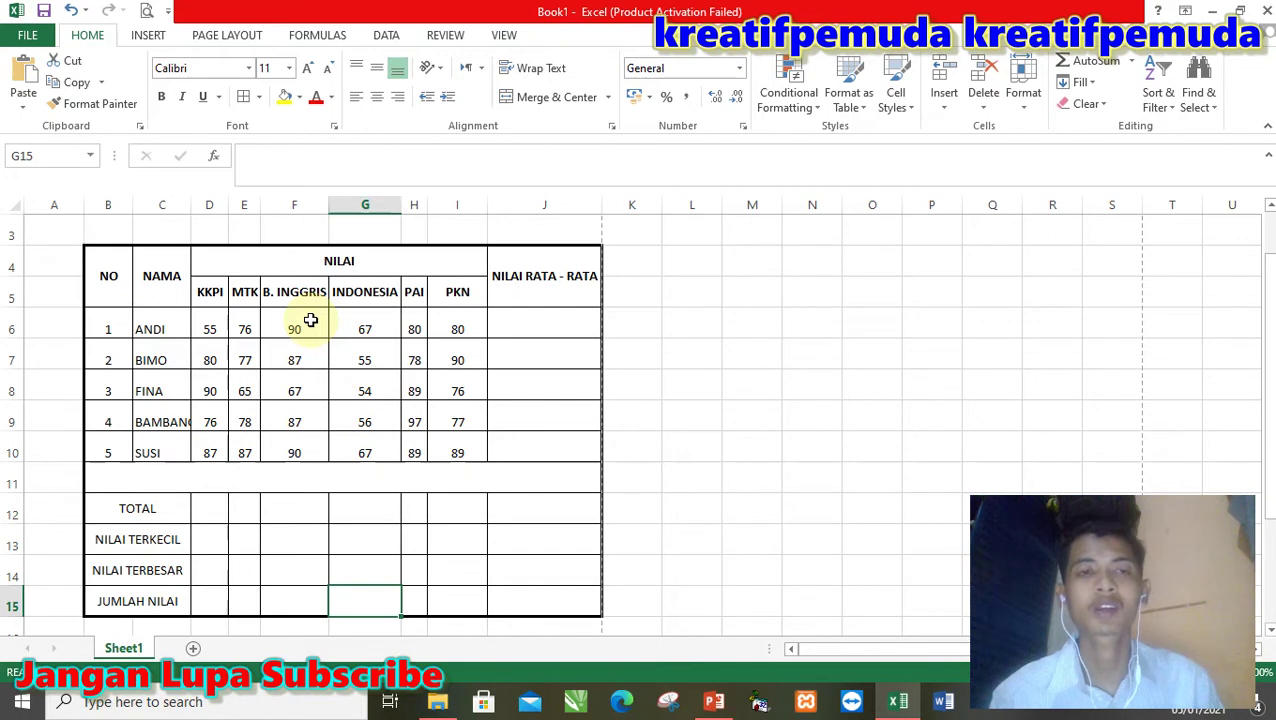
pyautogui.press('Down')
pyautogui.press('Down')
pyautogui.press('Up')
pyautogui.press('Up')
pyautogui.press('Up')
pyautogui.press('Up')
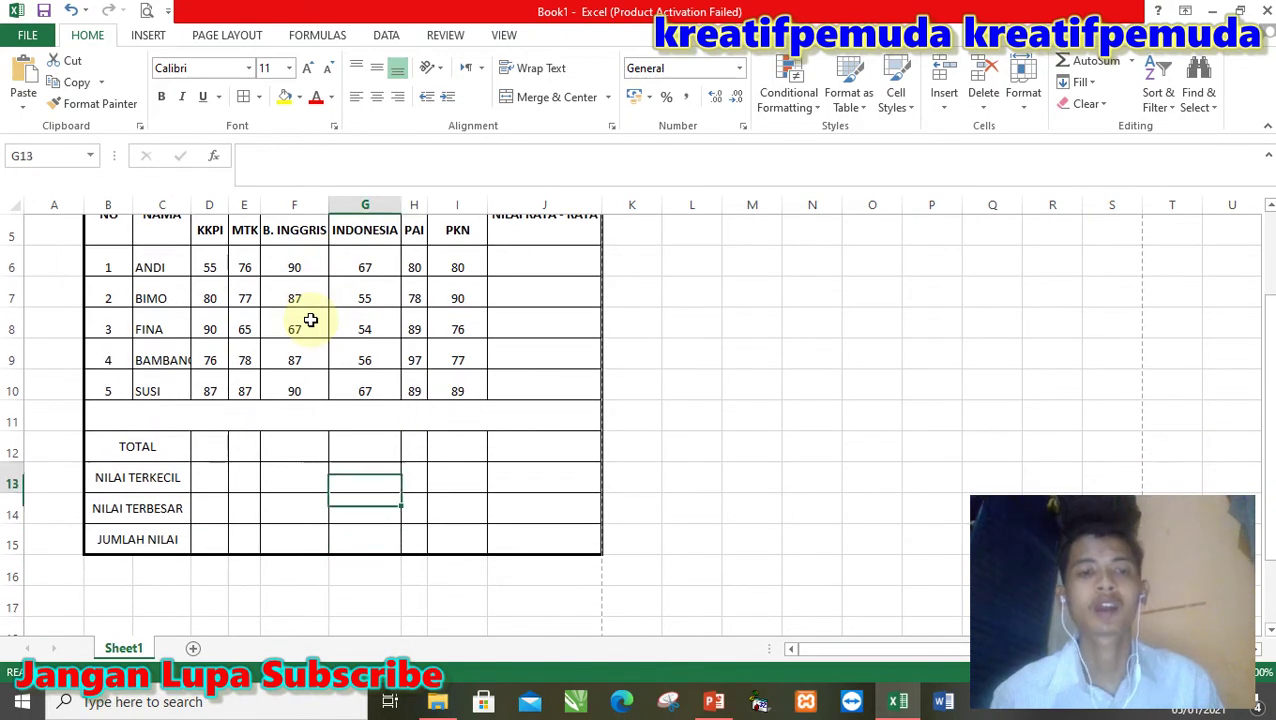
pyautogui.press('Up')
pyautogui.press('Up')
pyautogui.press('Up')
pyautogui.press('Down')
pyautogui.press('Down')
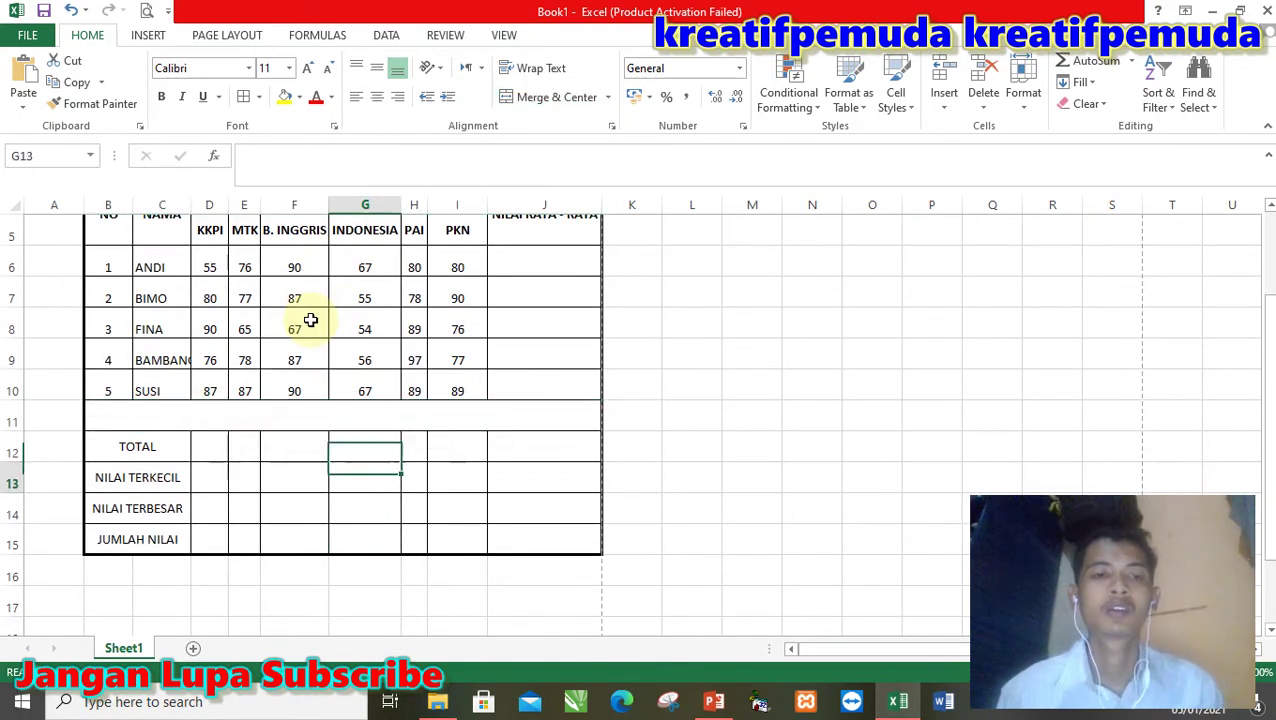
pyautogui.press('Up')
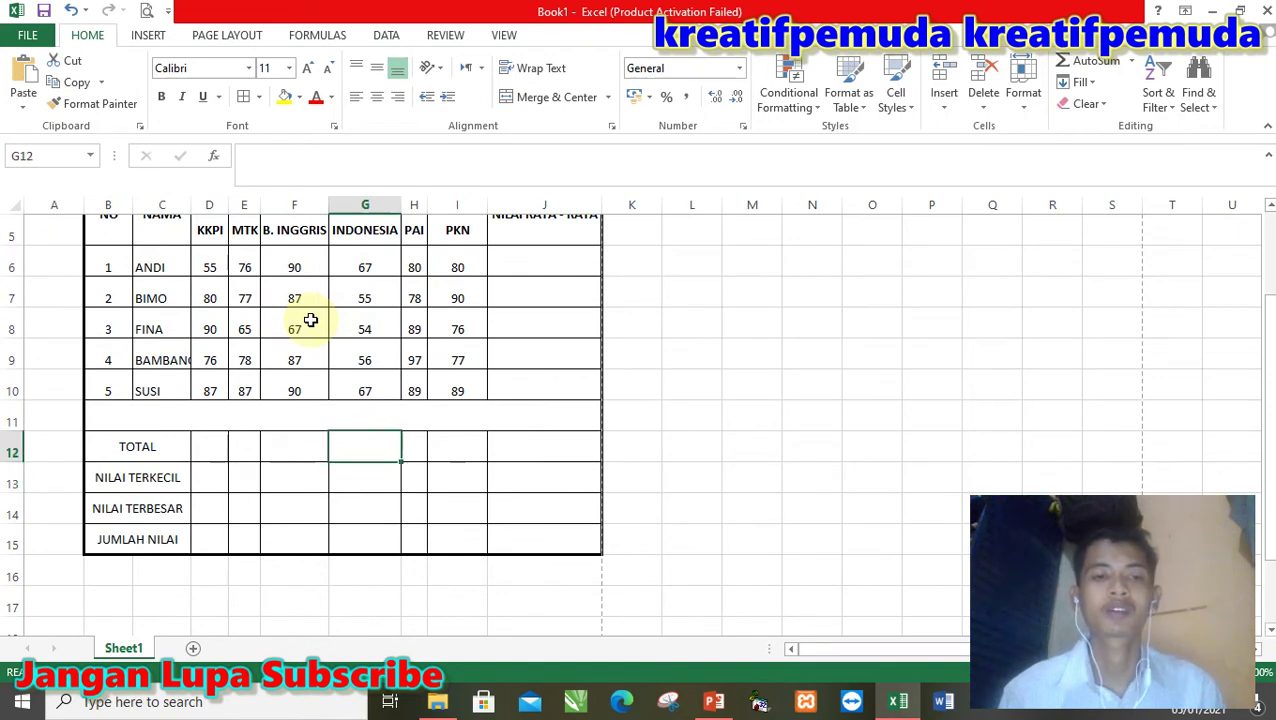
pyautogui.press('Down')
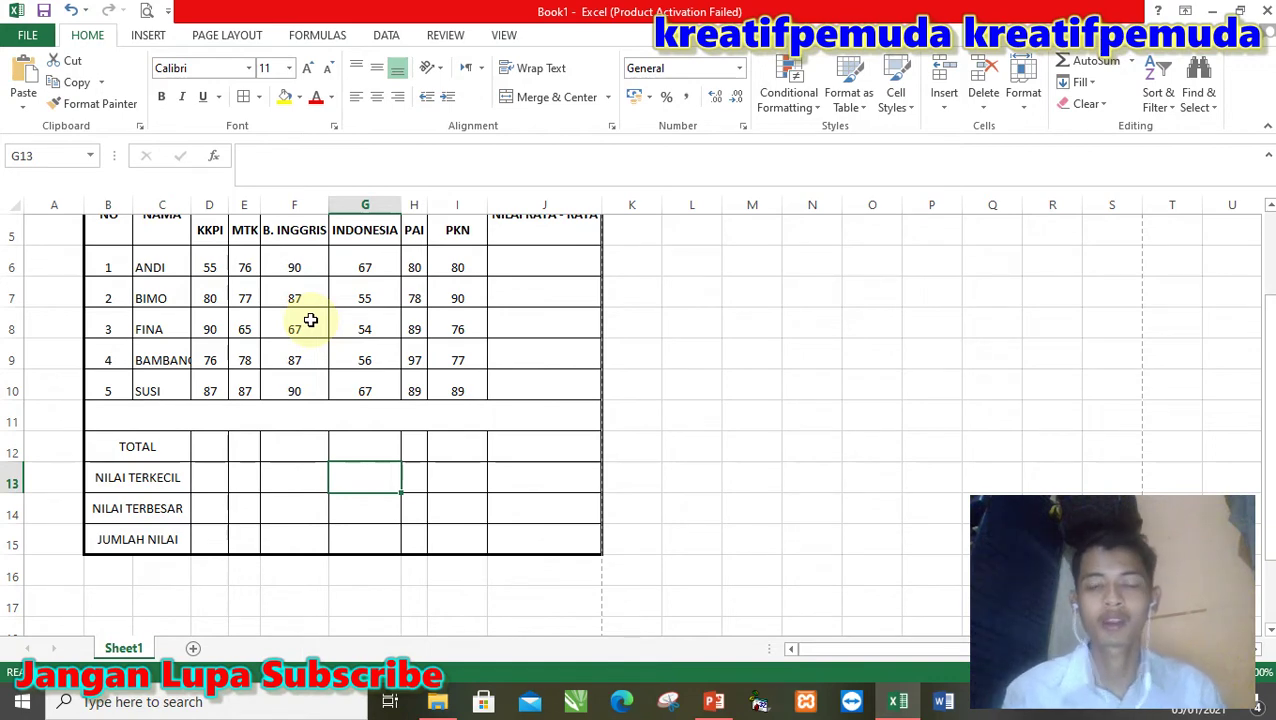
pyautogui.press('Down')
pyautogui.press('Up')
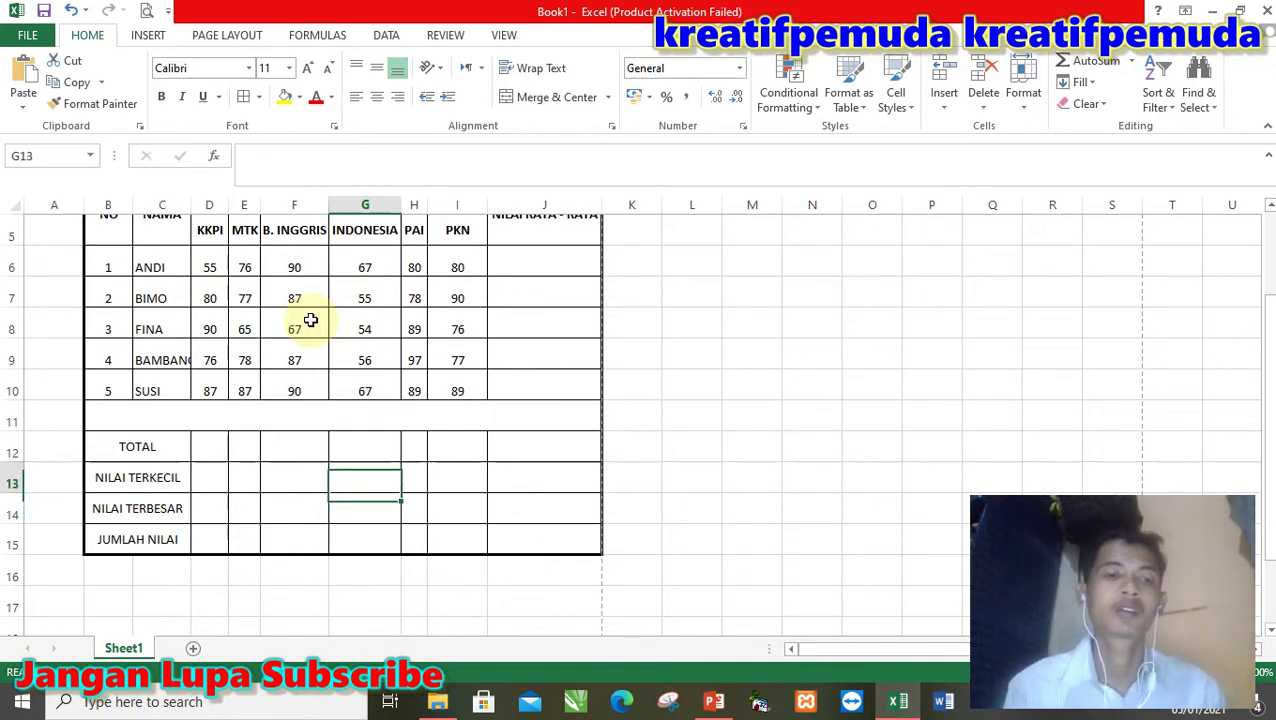
pyautogui.press('Up')
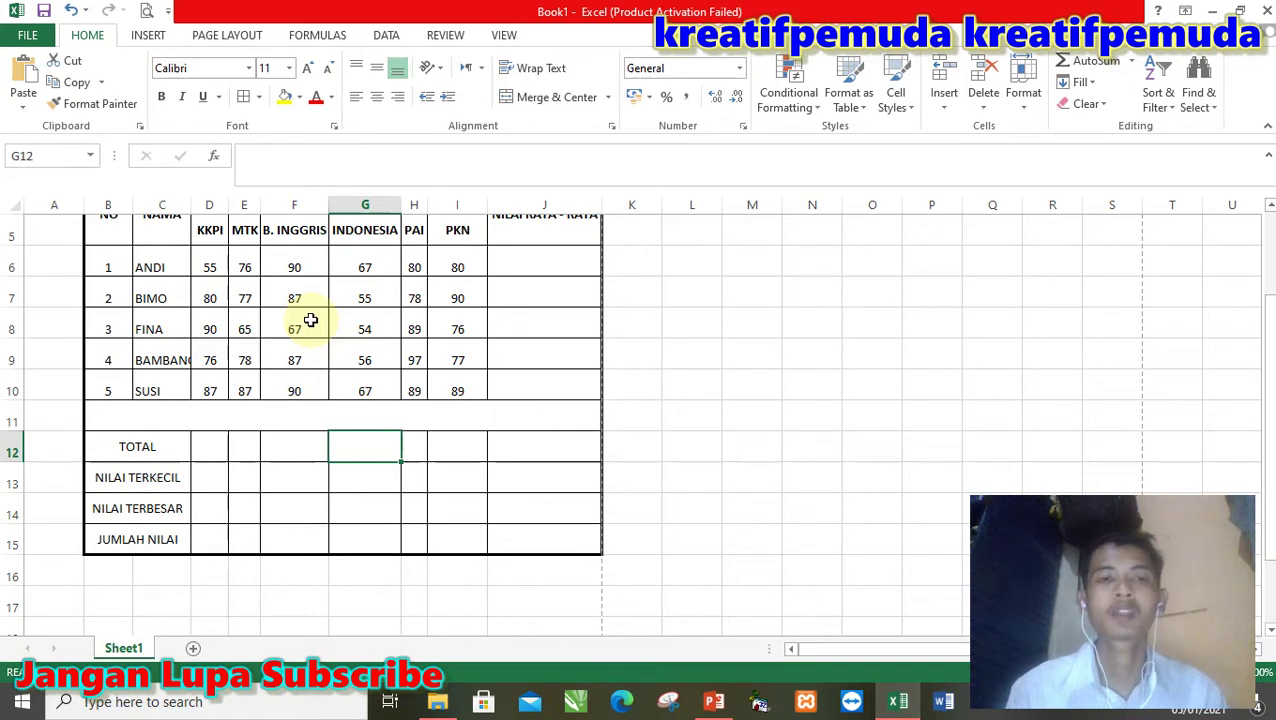
pyautogui.press('Left')
pyautogui.press('Left')
pyautogui.press('Left')
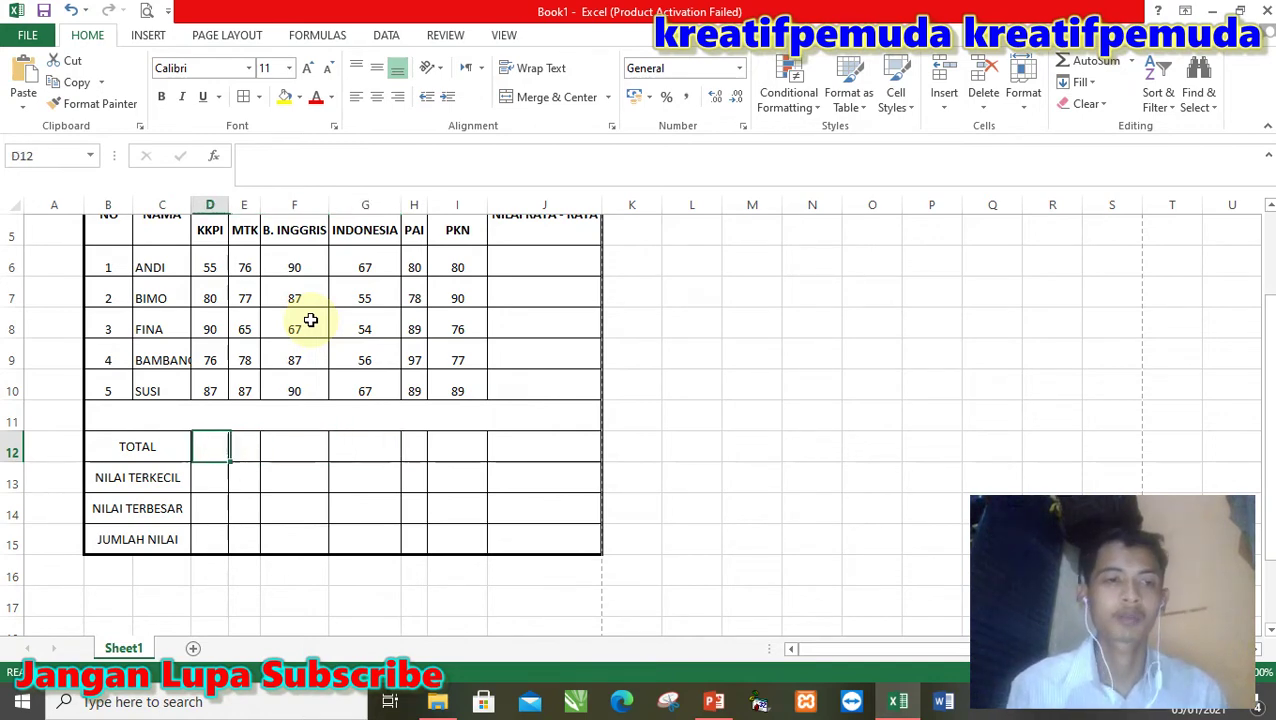
pyautogui.press('Left')
pyautogui.press('Down')
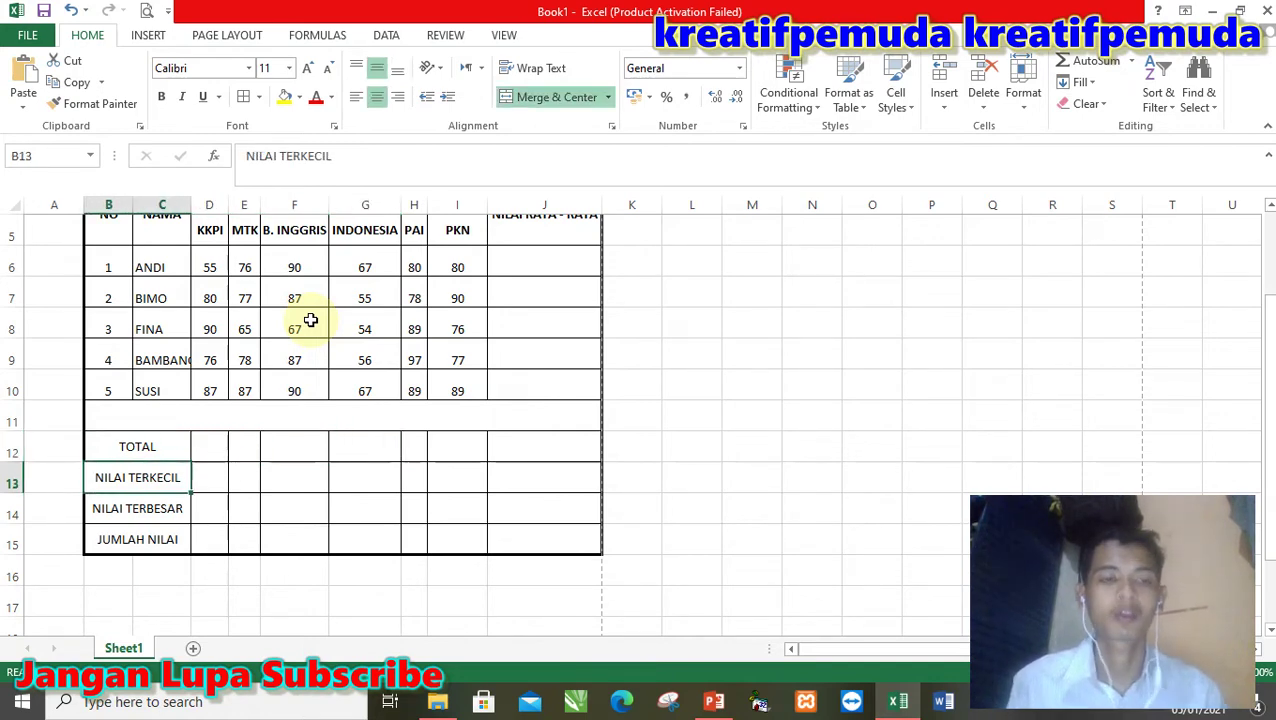
pyautogui.press('Up')
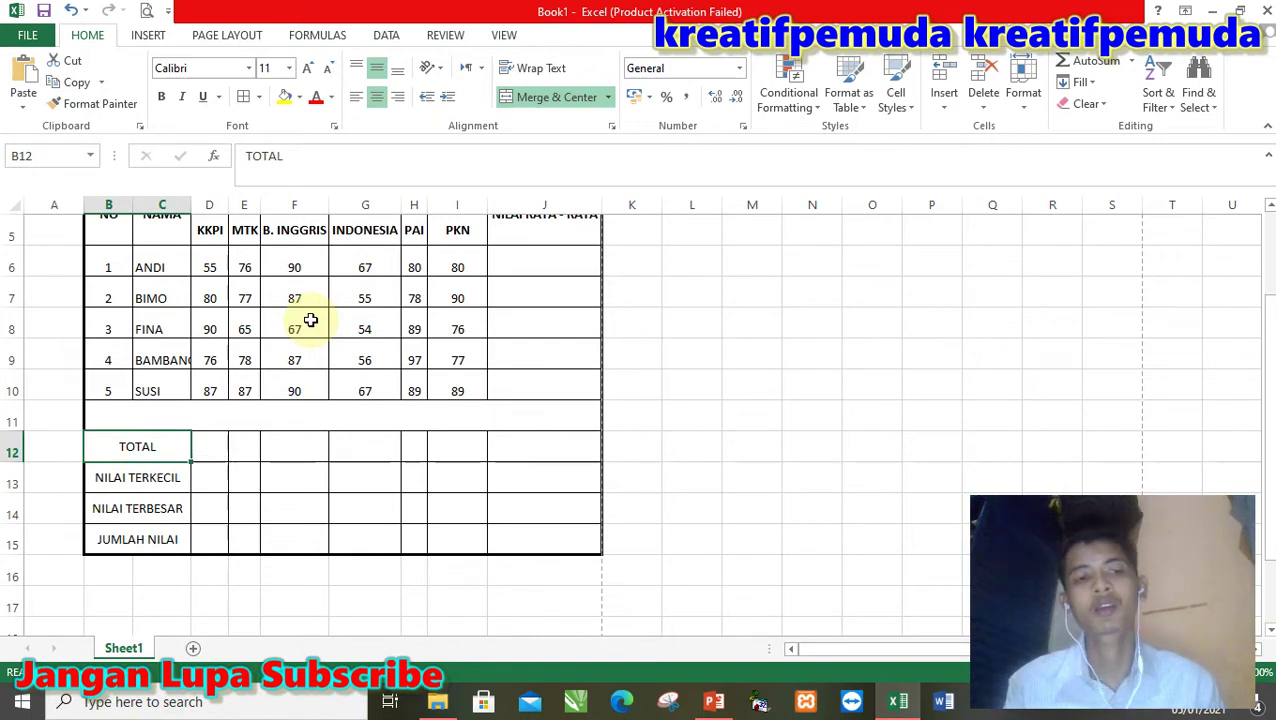
pyautogui.hotkey('shift', 'Down')
pyautogui.hotkey('shift', 'Down')
pyautogui.hotkey('shift', 'Down')
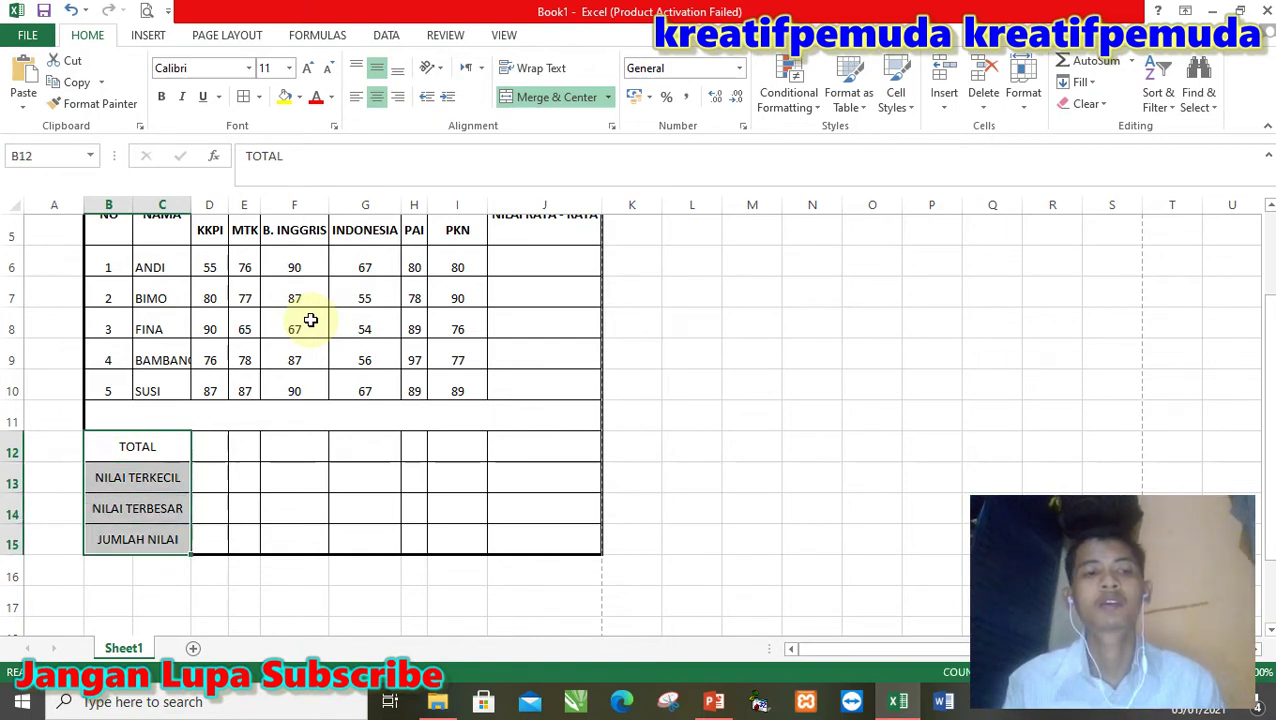
pyautogui.click(161, 100)
pyautogui.click(263, 447)
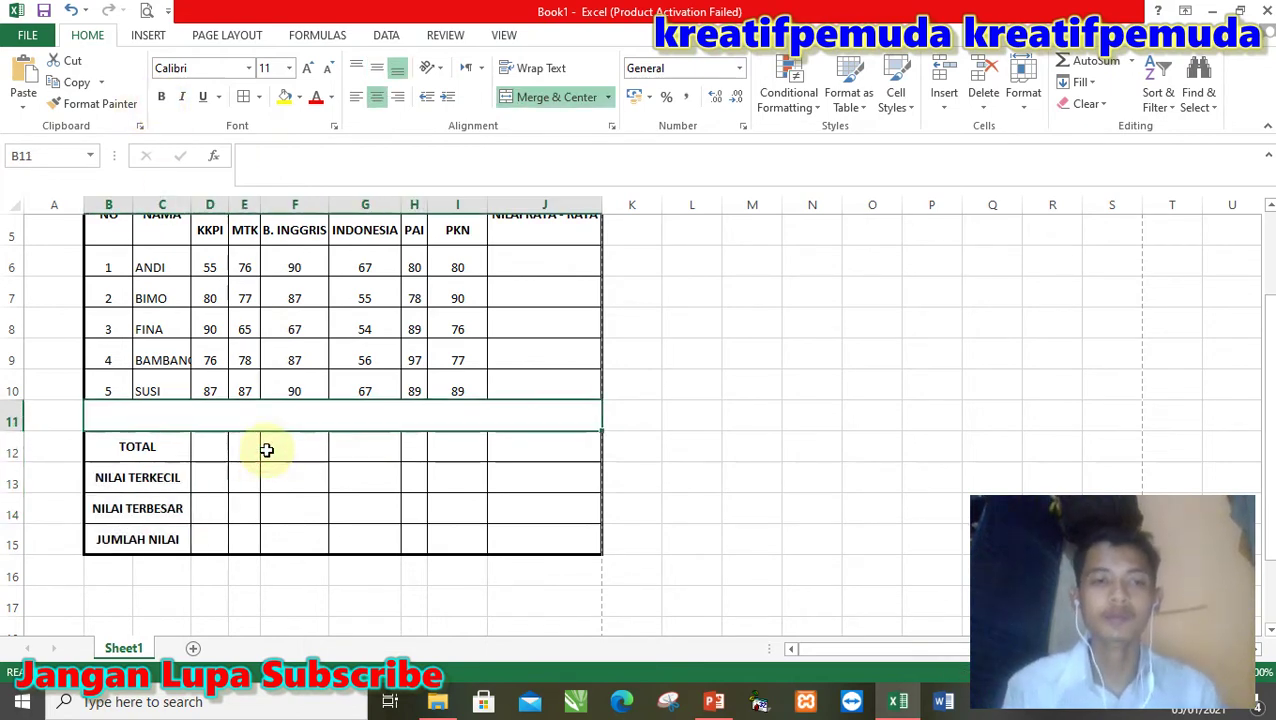
# - Bold both title lines, FUNGSI STATISTIK and DAFTAR NILAI SEKOLAH MENENGAH KEJURUAN, with Ctrl+B
pyautogui.press('Up')
pyautogui.press('Up')
pyautogui.press('Up')
pyautogui.press('Up')
pyautogui.press('Up')
pyautogui.press('Up')
pyautogui.press('Down')
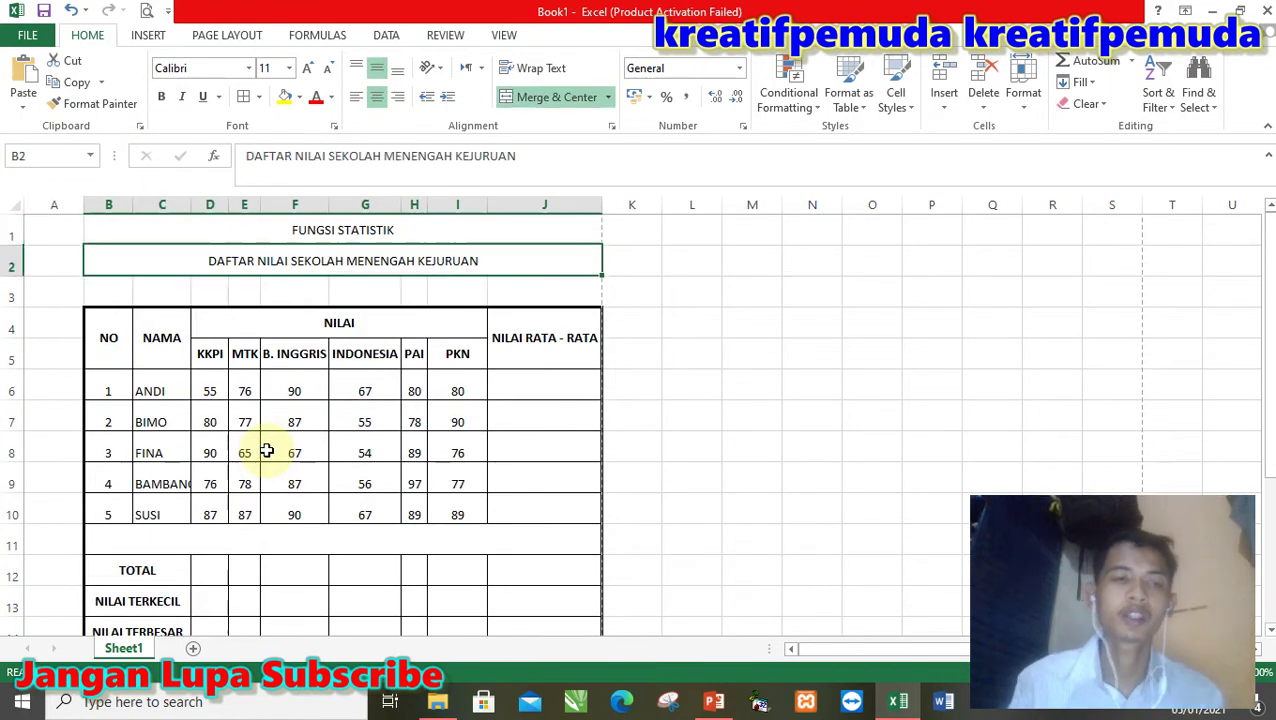
pyautogui.press('Down')
pyautogui.press('Down')
pyautogui.press('Down')
pyautogui.press('Down')
pyautogui.press('Down')
pyautogui.press('Down')
pyautogui.press('Down')
pyautogui.press('Down')
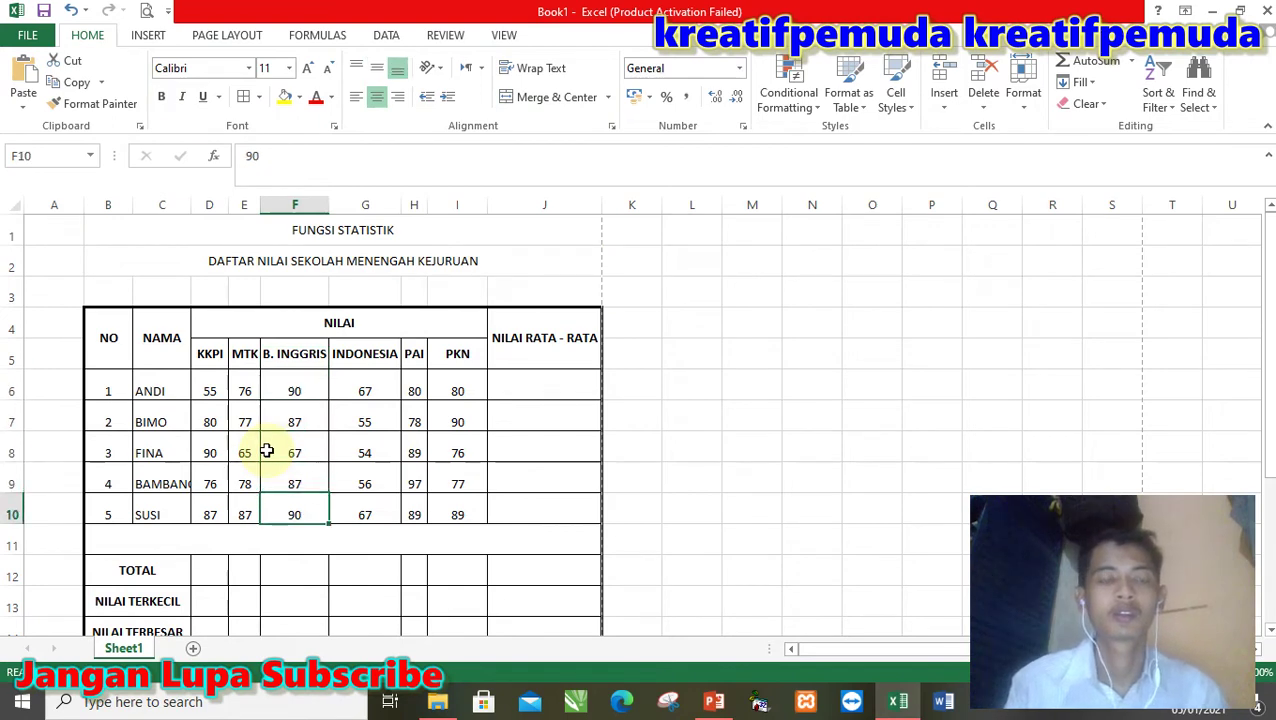
pyautogui.press('Down')
pyautogui.press('Down')
pyautogui.press('Down')
pyautogui.press('Down')
pyautogui.press('Down')
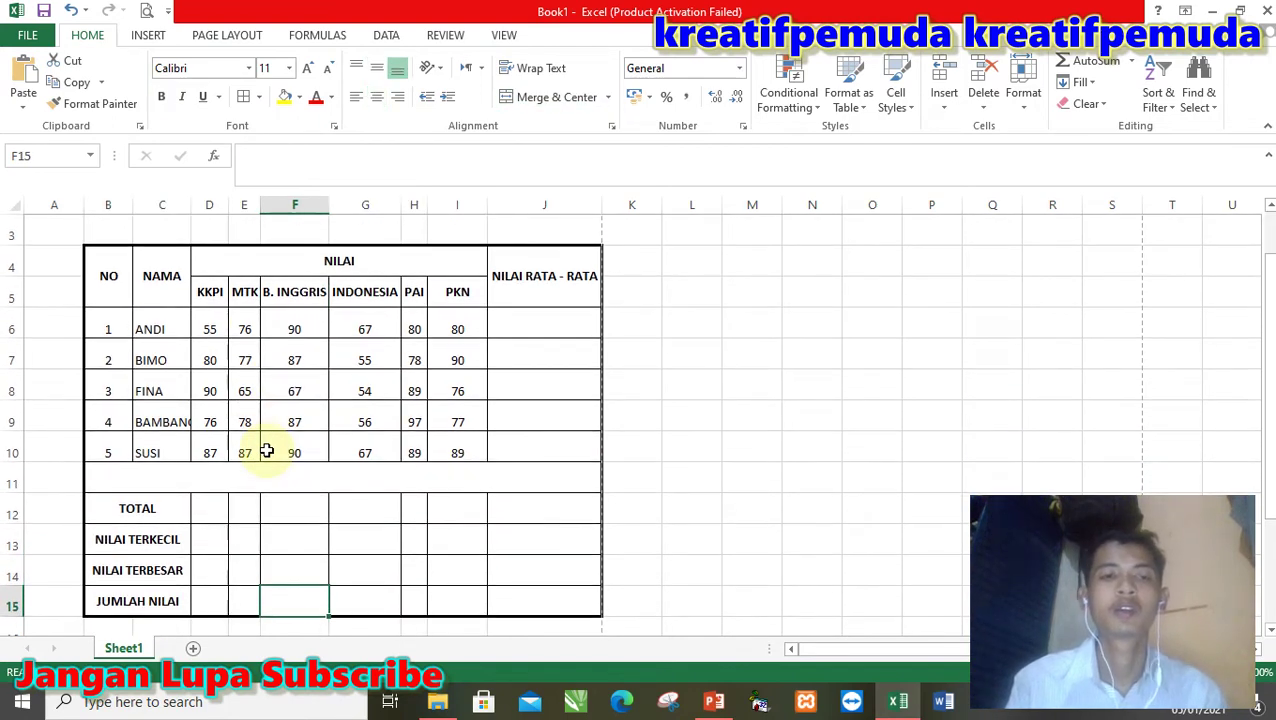
pyautogui.press('Down')
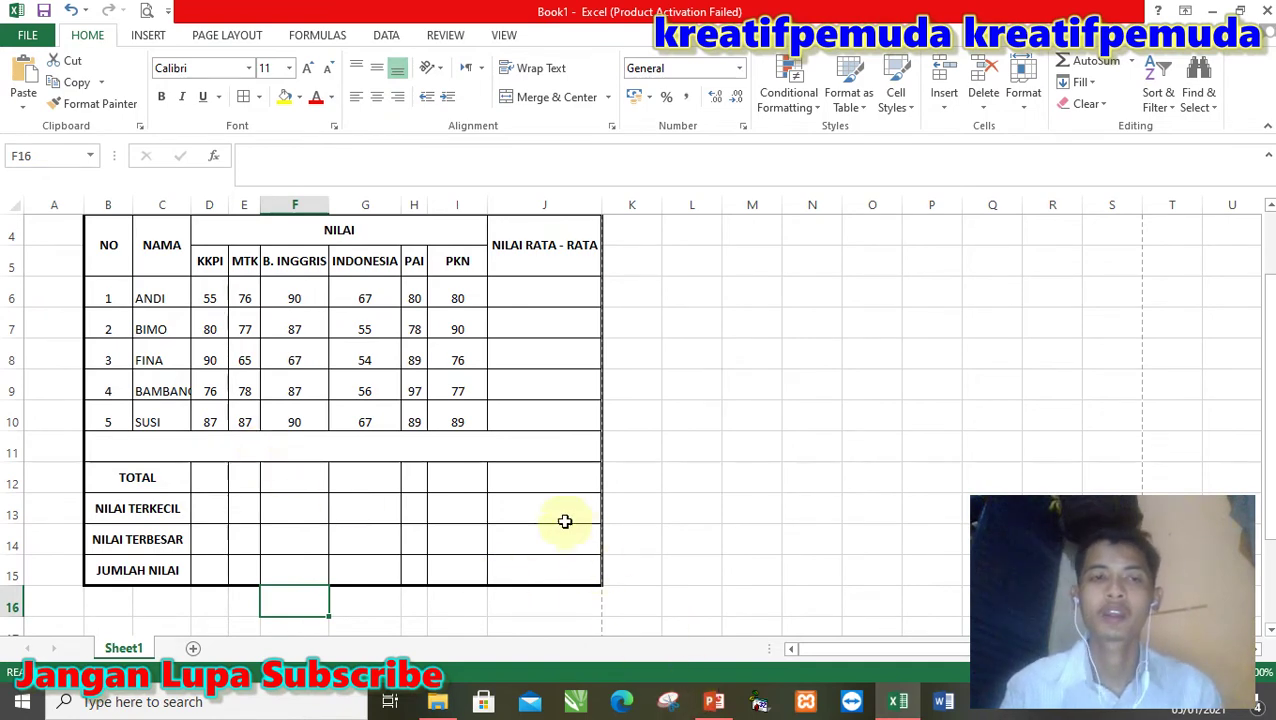
pyautogui.click(484, 437)
pyautogui.press('Up')
pyautogui.press('Up')
pyautogui.press('Up')
pyautogui.press('Up')
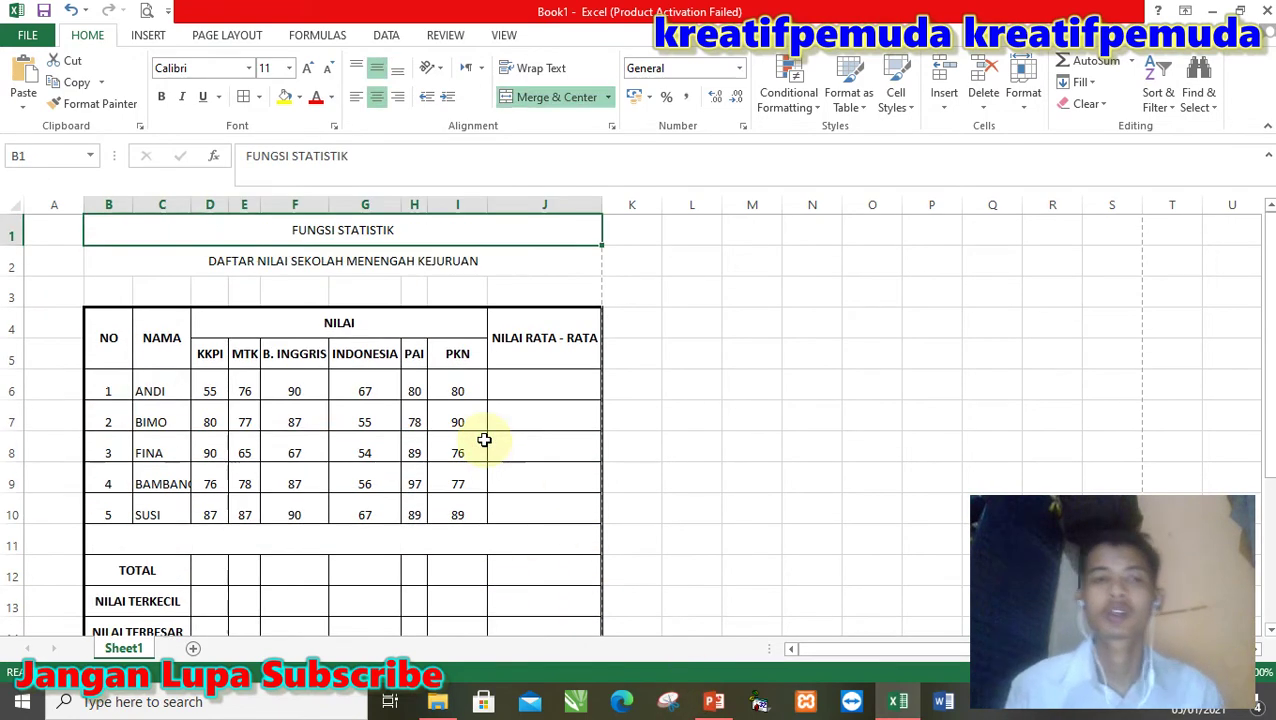
pyautogui.press('Down')
pyautogui.press('Up')
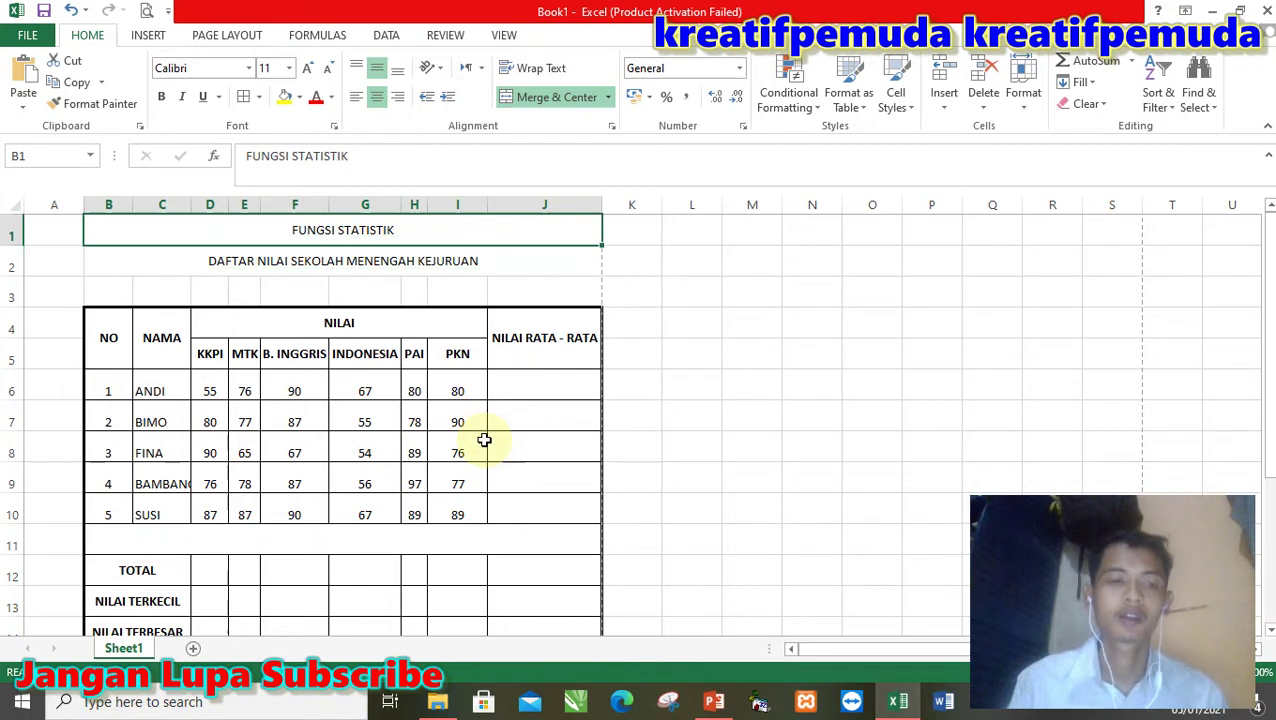
pyautogui.hotkey('shift', 'Down')
pyautogui.hotkey('ctrl', 'b')
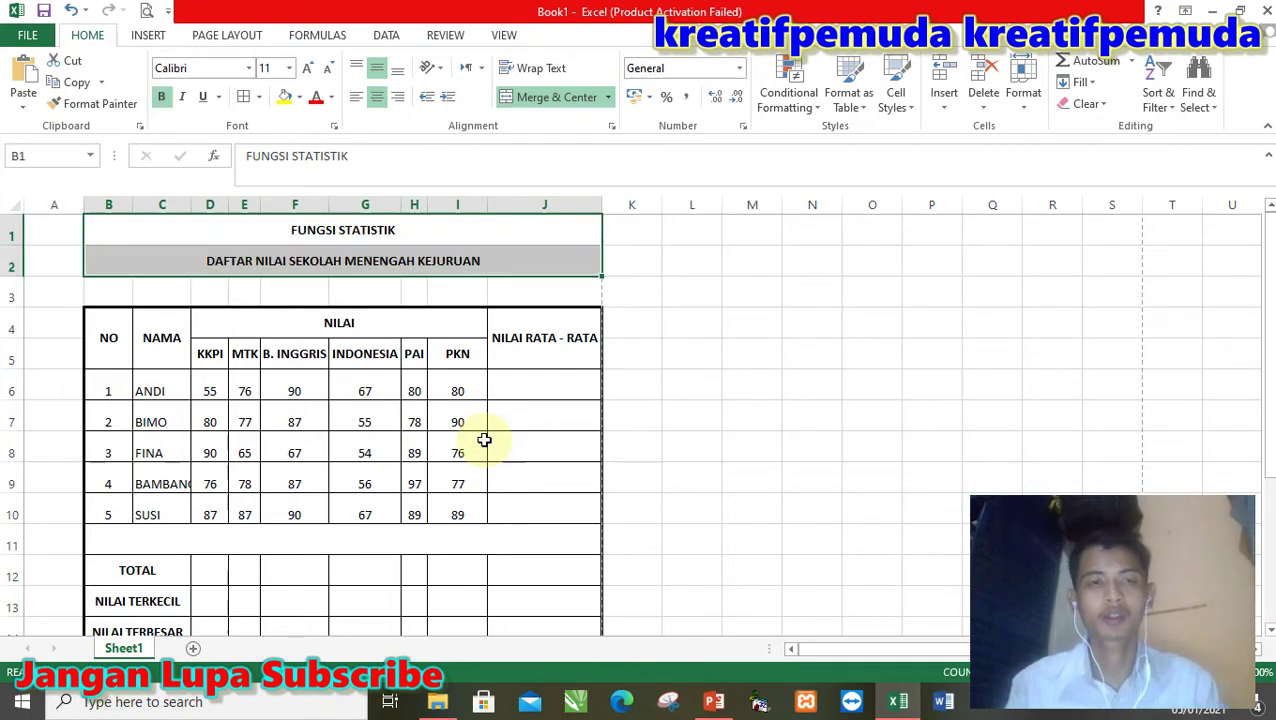
pyautogui.press('Down')
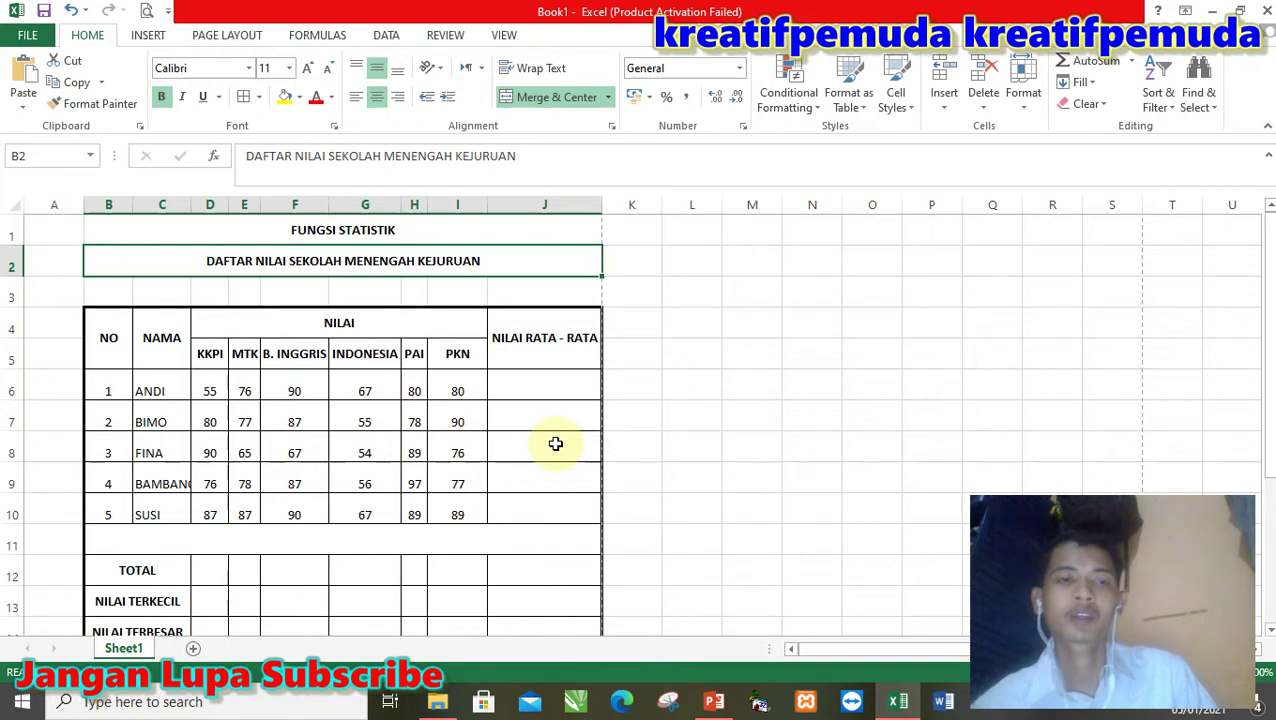
pyautogui.click(714, 701)
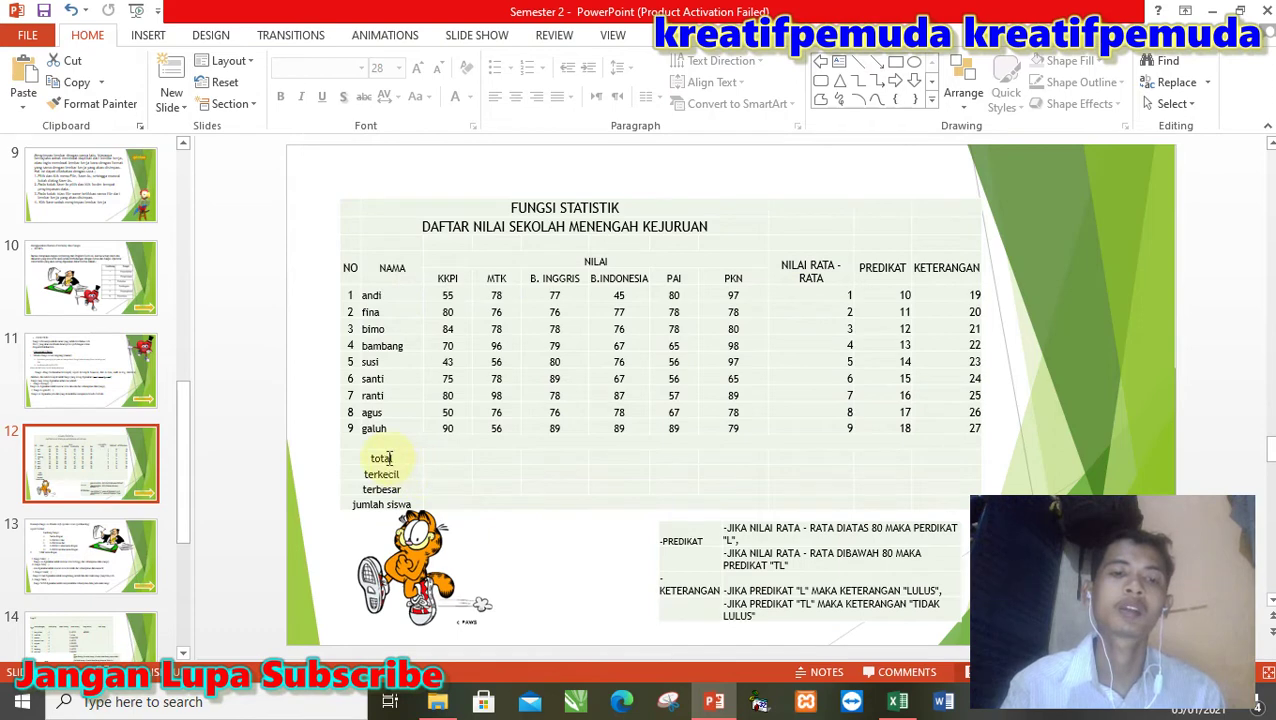
pyautogui.click(109, 377)
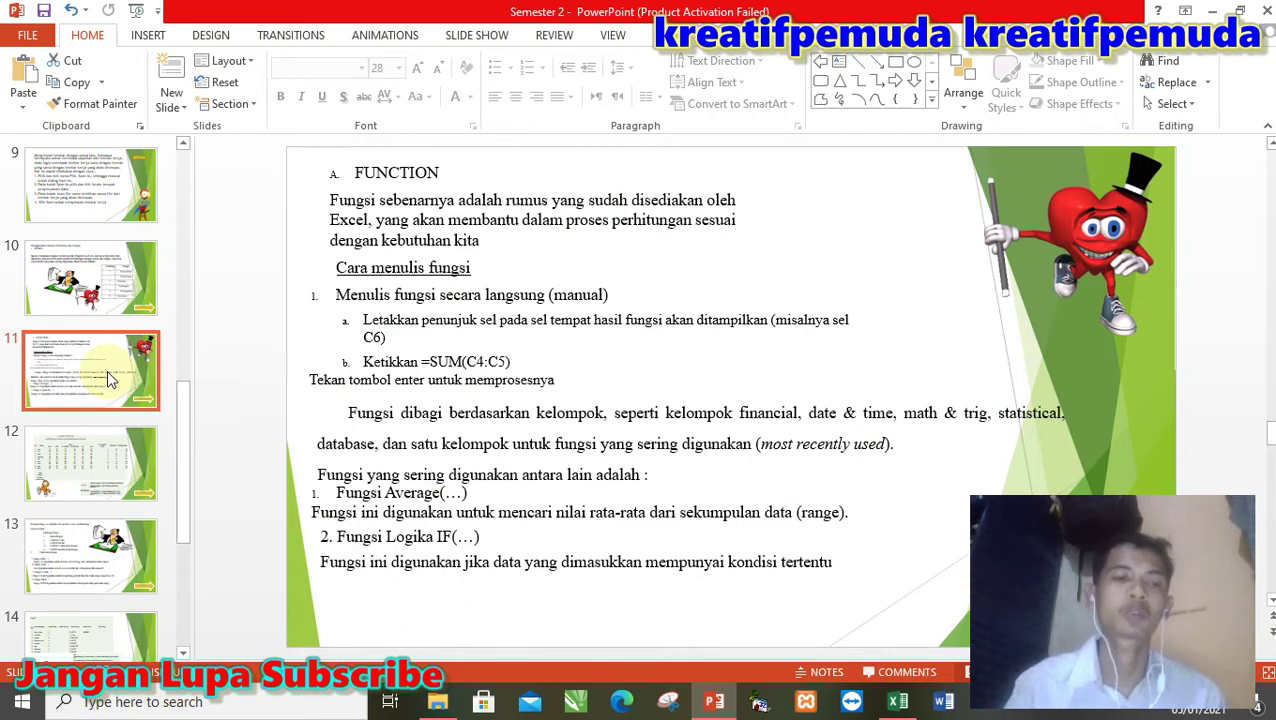
pyautogui.click(110, 550)
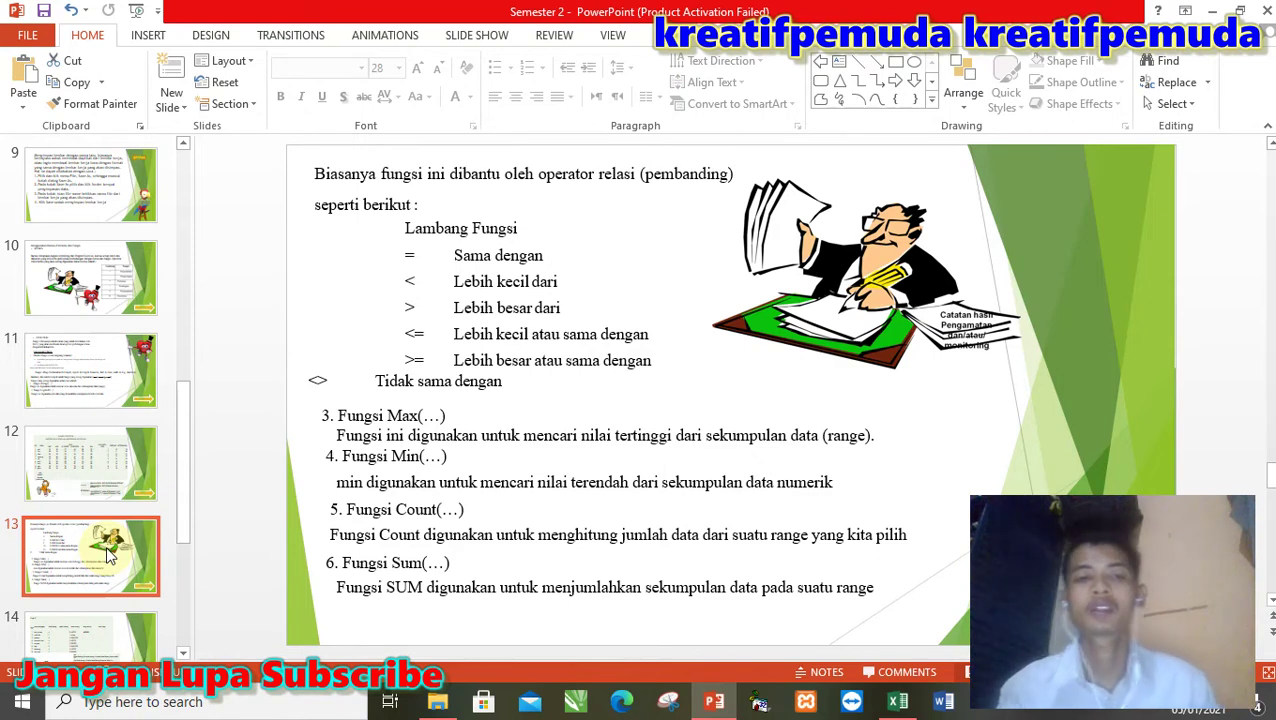
pyautogui.click(118, 473)
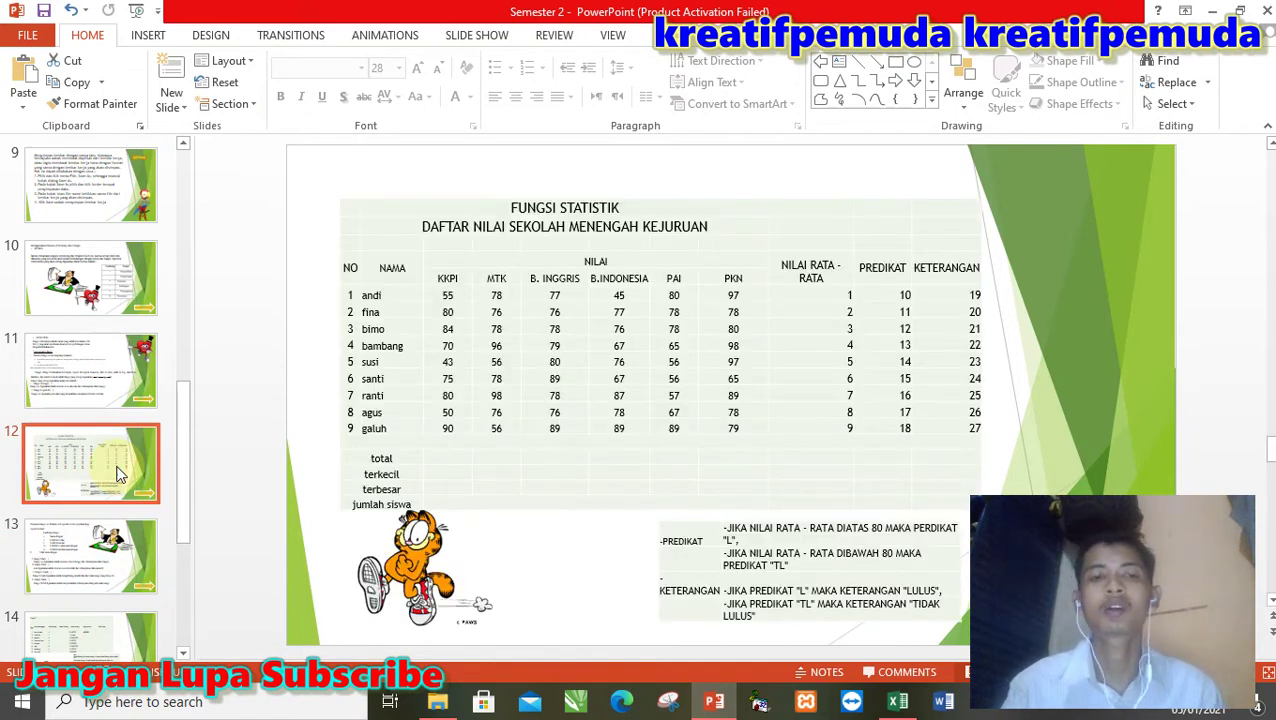
pyautogui.click(129, 393)
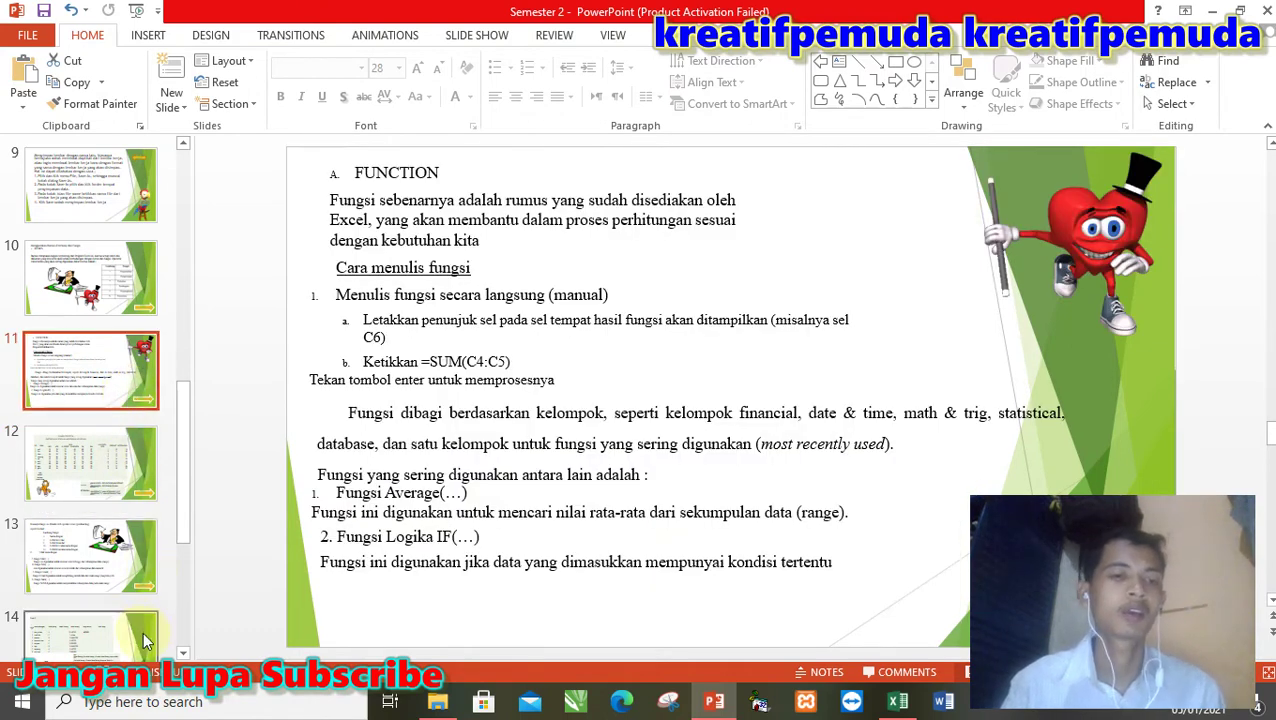
pyautogui.click(112, 582)
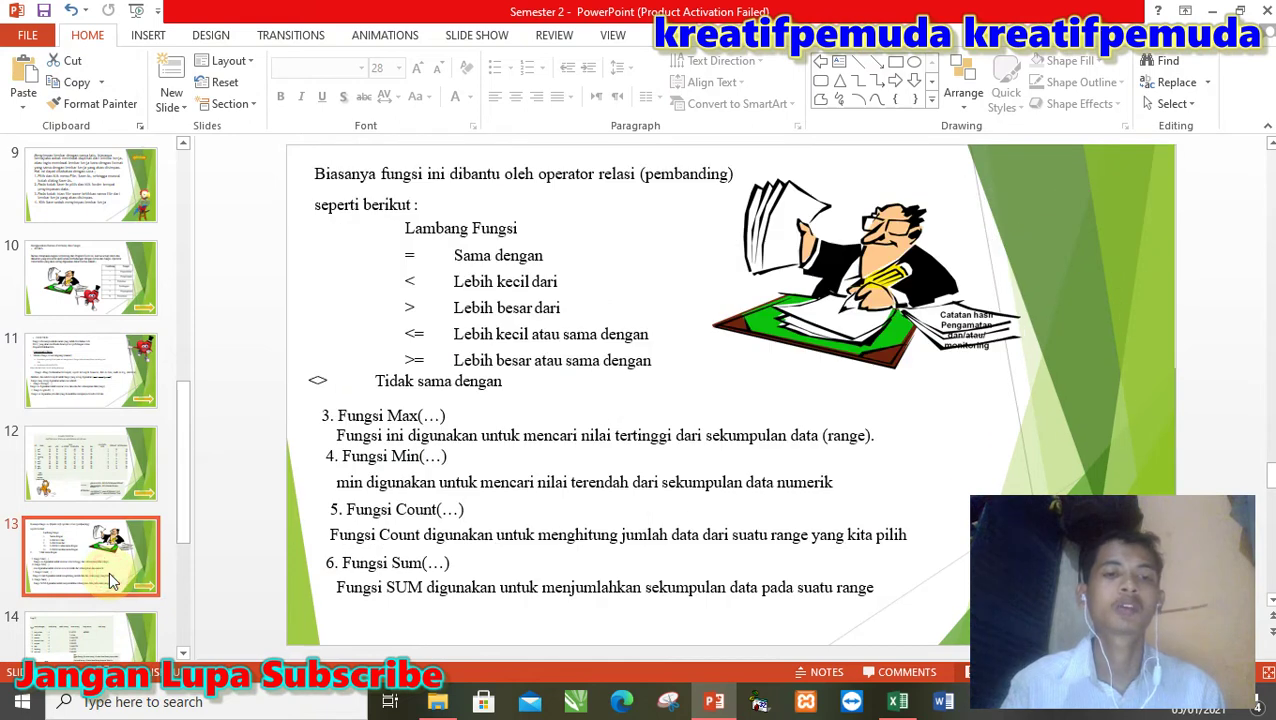
pyautogui.click(109, 628)
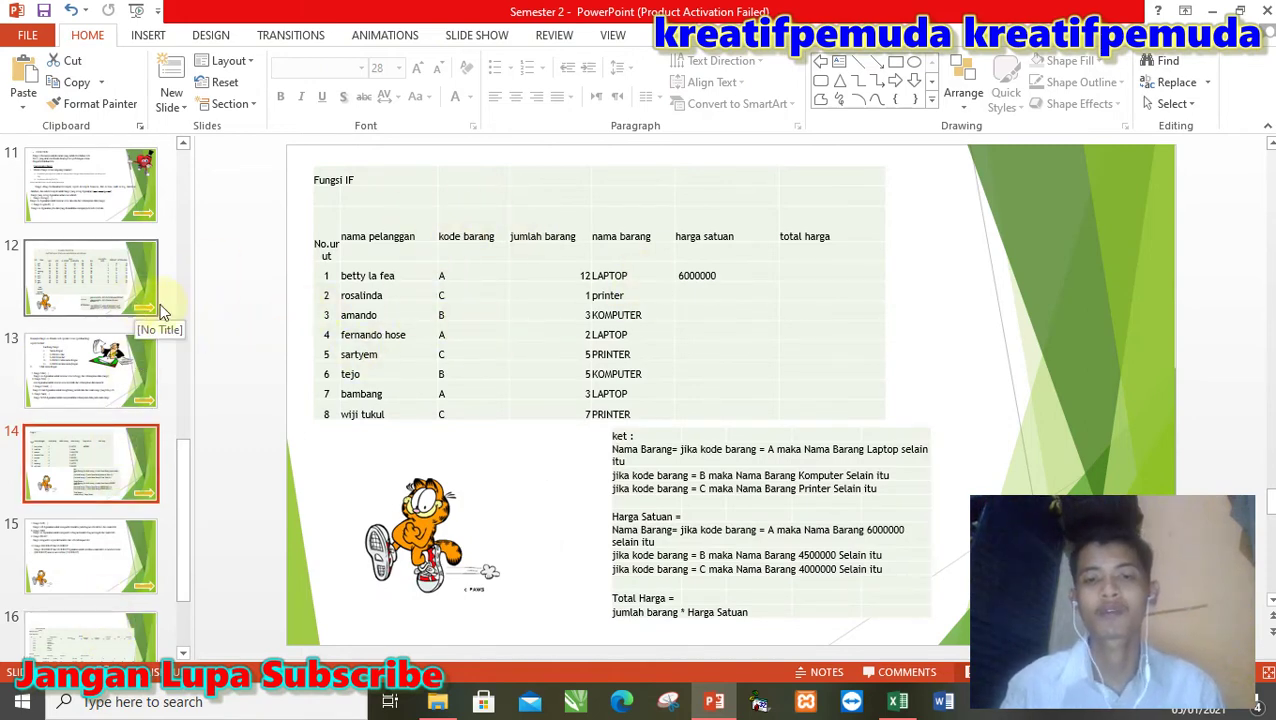
# - Start a formula with = in J6, ANDI's NILAI RATA - RATA cell
pyautogui.click(900, 705)
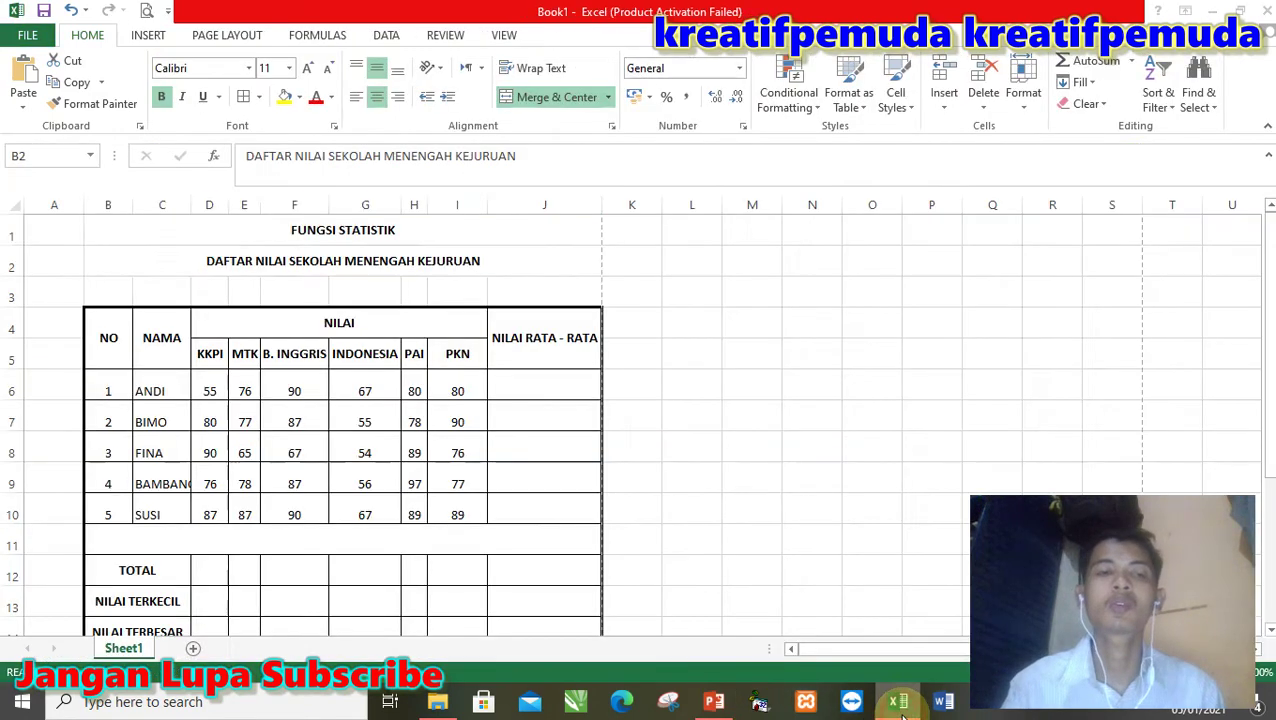
pyautogui.click(571, 385)
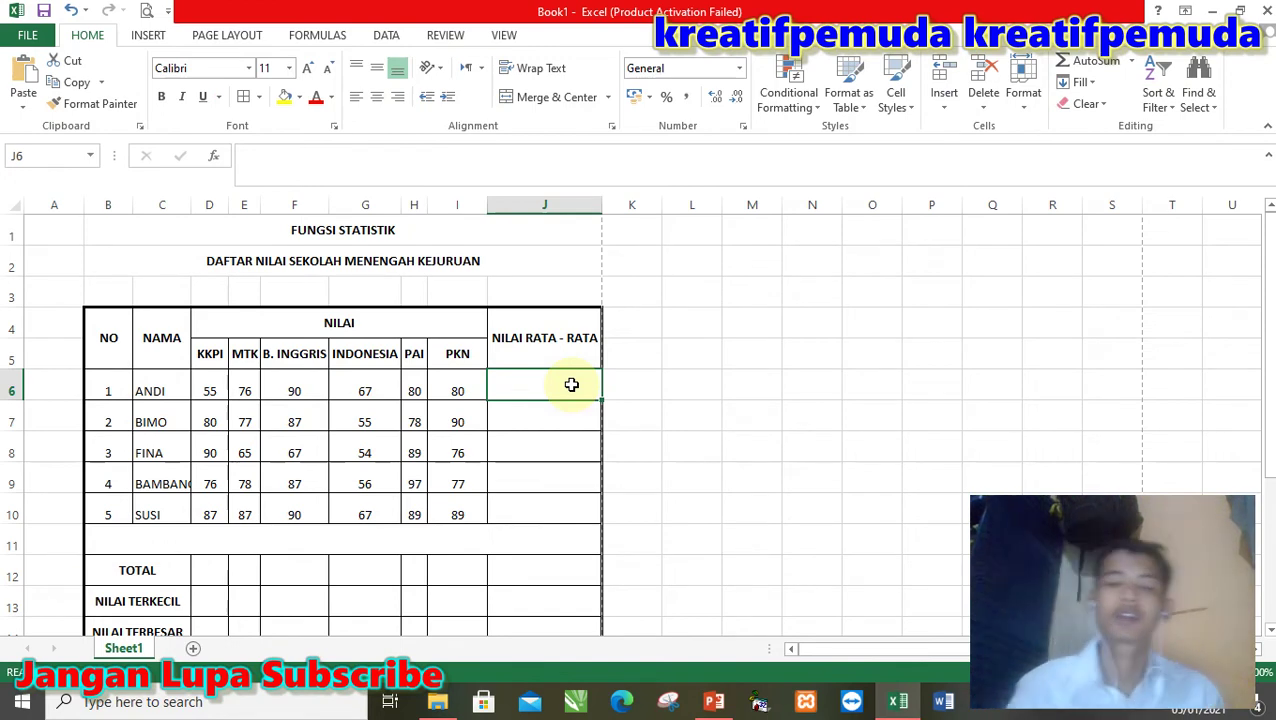
pyautogui.write('=')
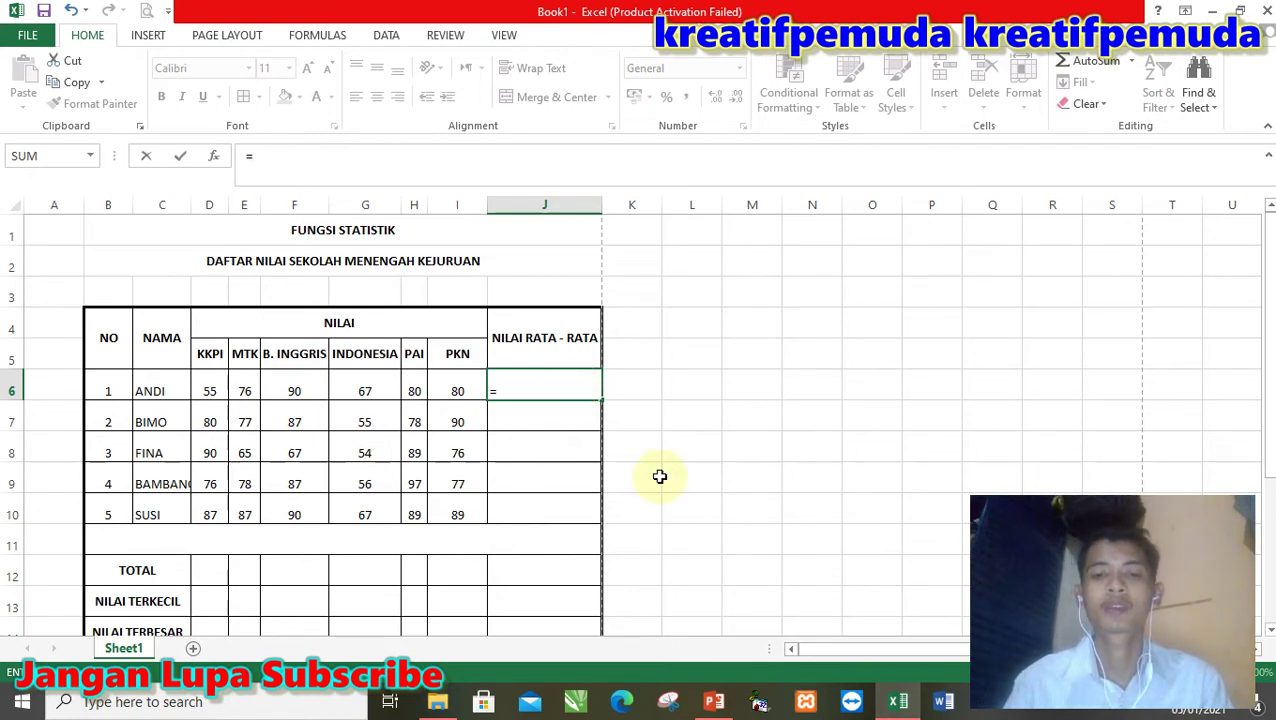
pyautogui.click(724, 712)
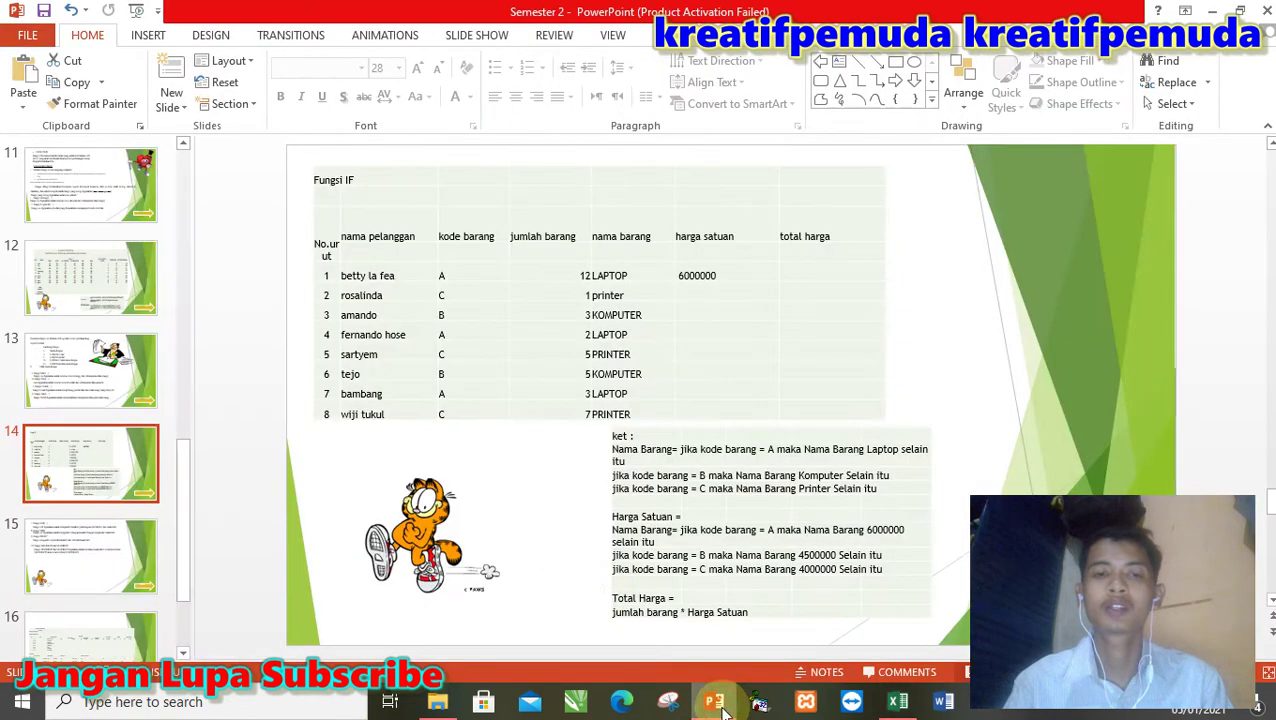
pyautogui.click(96, 176)
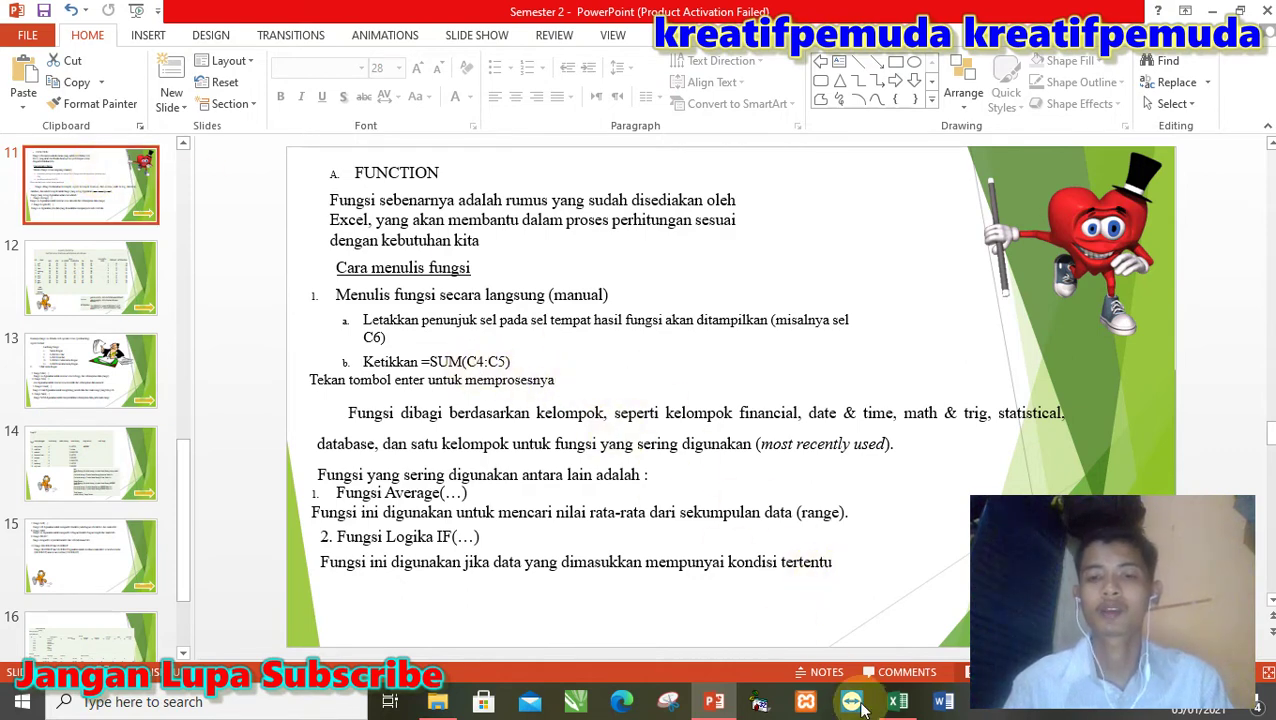
pyautogui.click(892, 706)
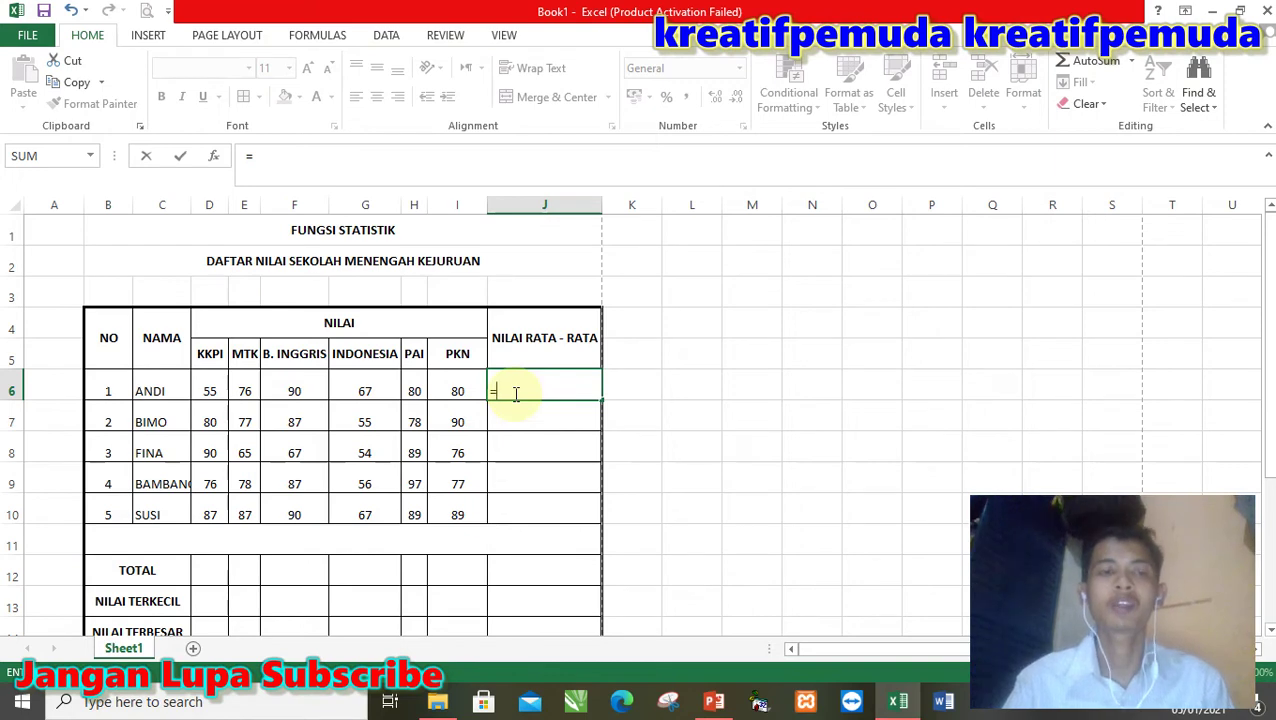
pyautogui.write('D')
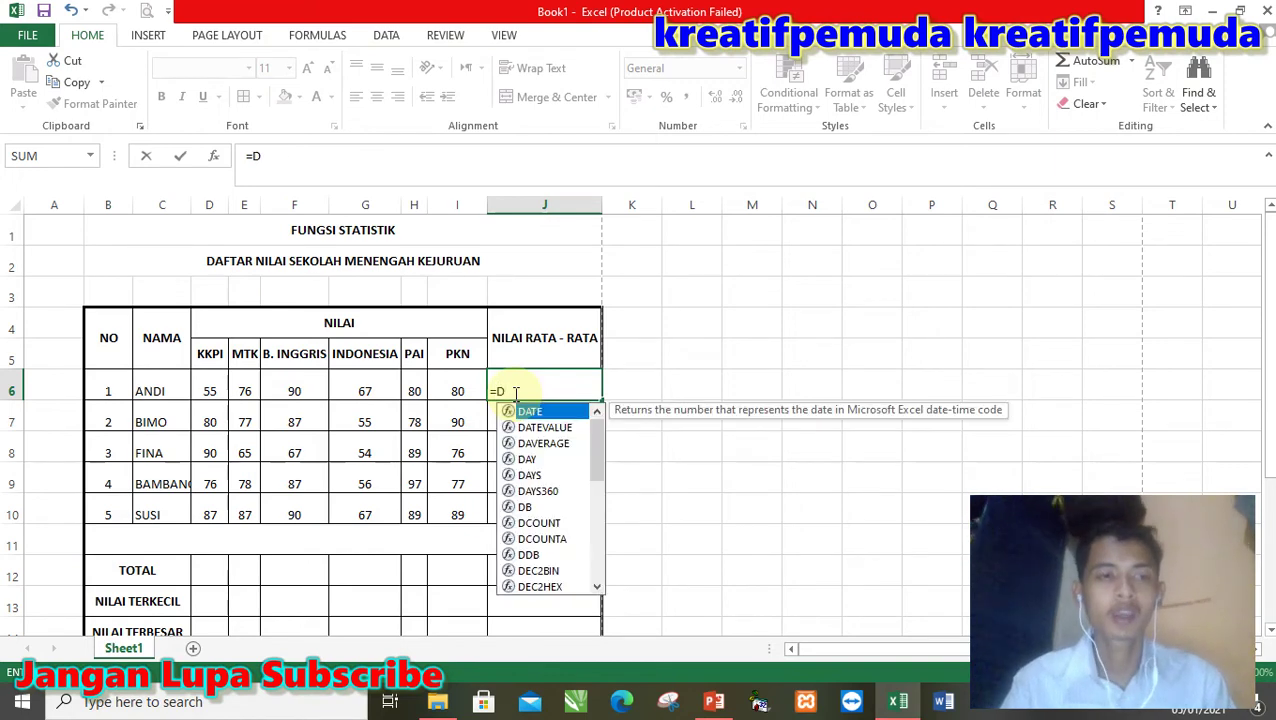
pyautogui.write('6')
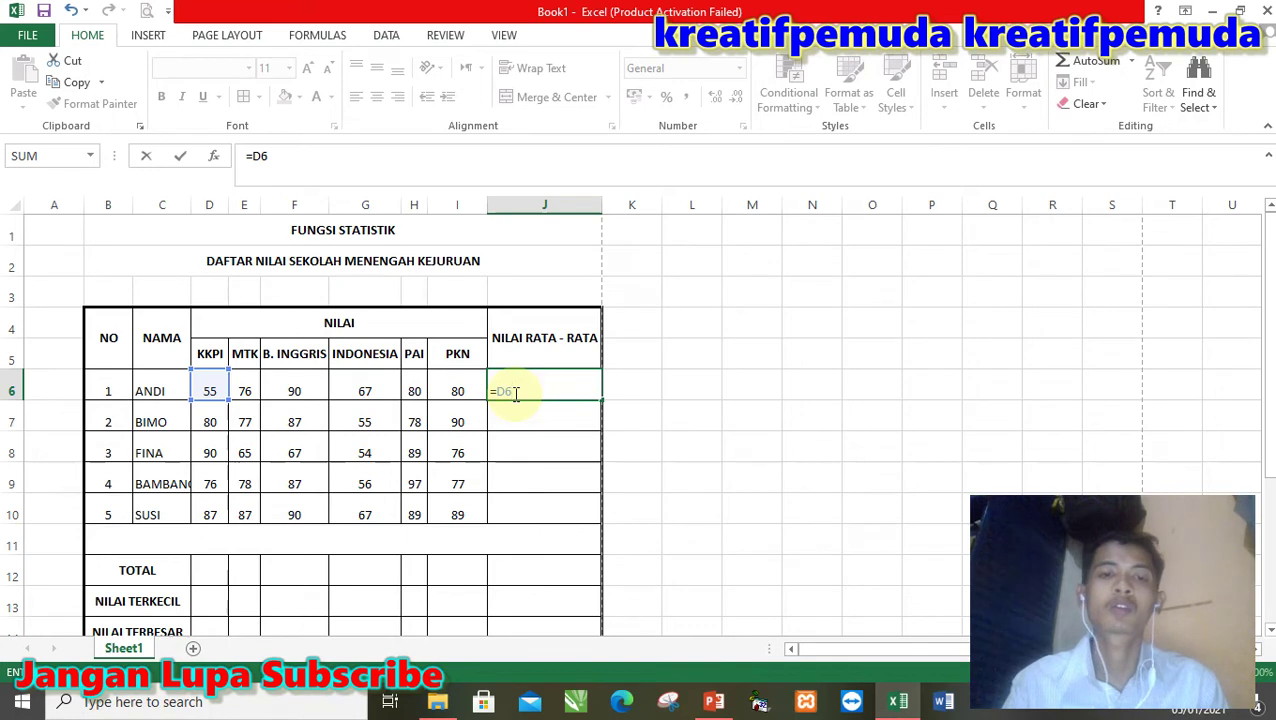
pyautogui.press('BackSpace')
pyautogui.press('BackSpace')
pyautogui.write('AV')
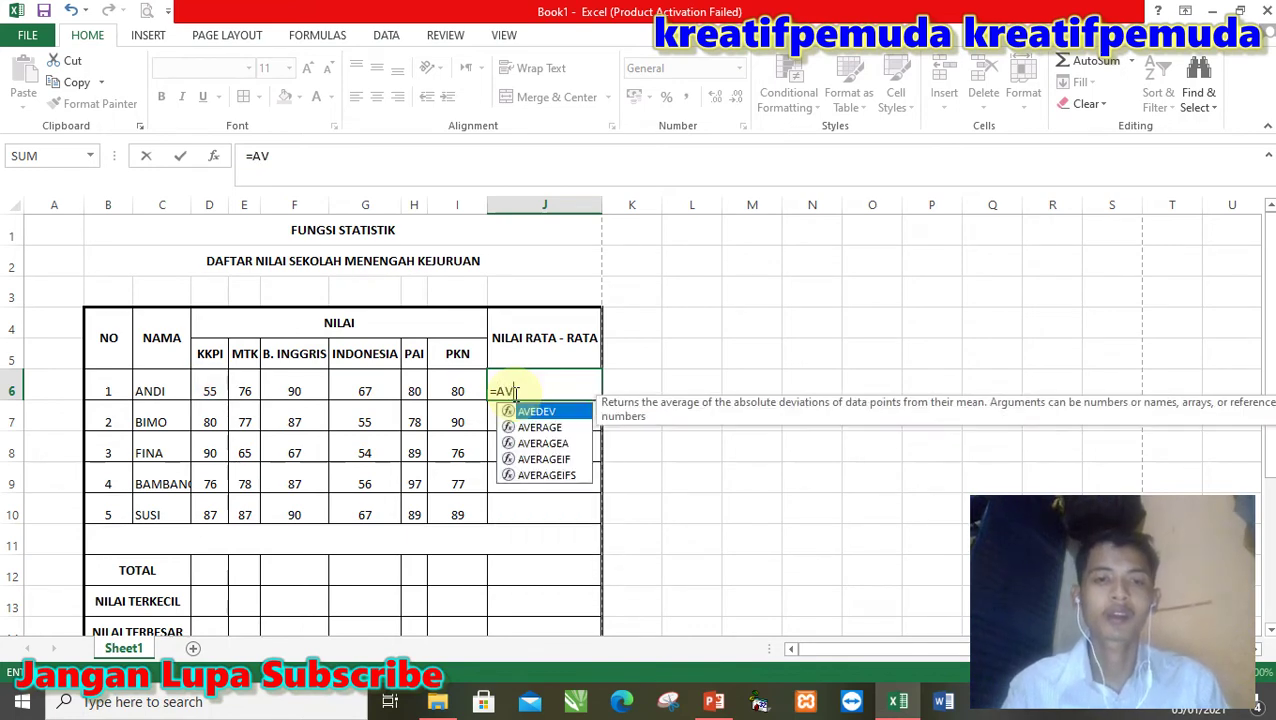
pyautogui.doubleClick(538, 430)
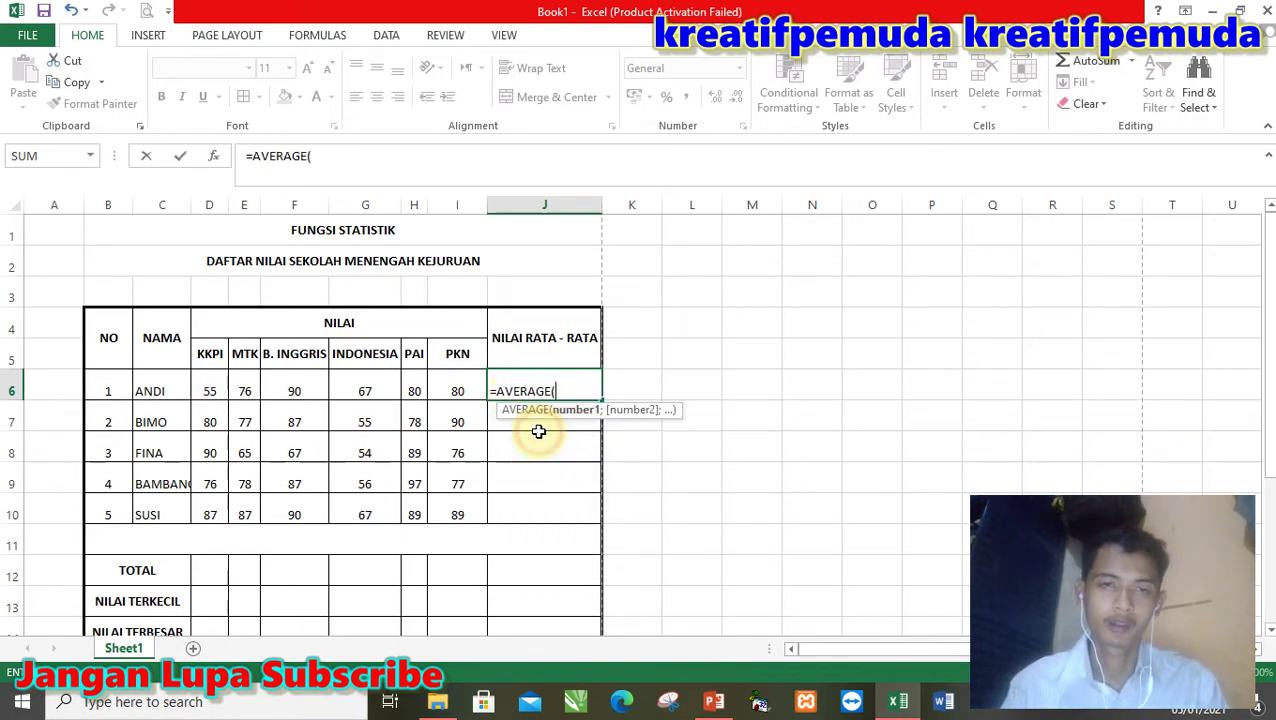
pyautogui.write('D')
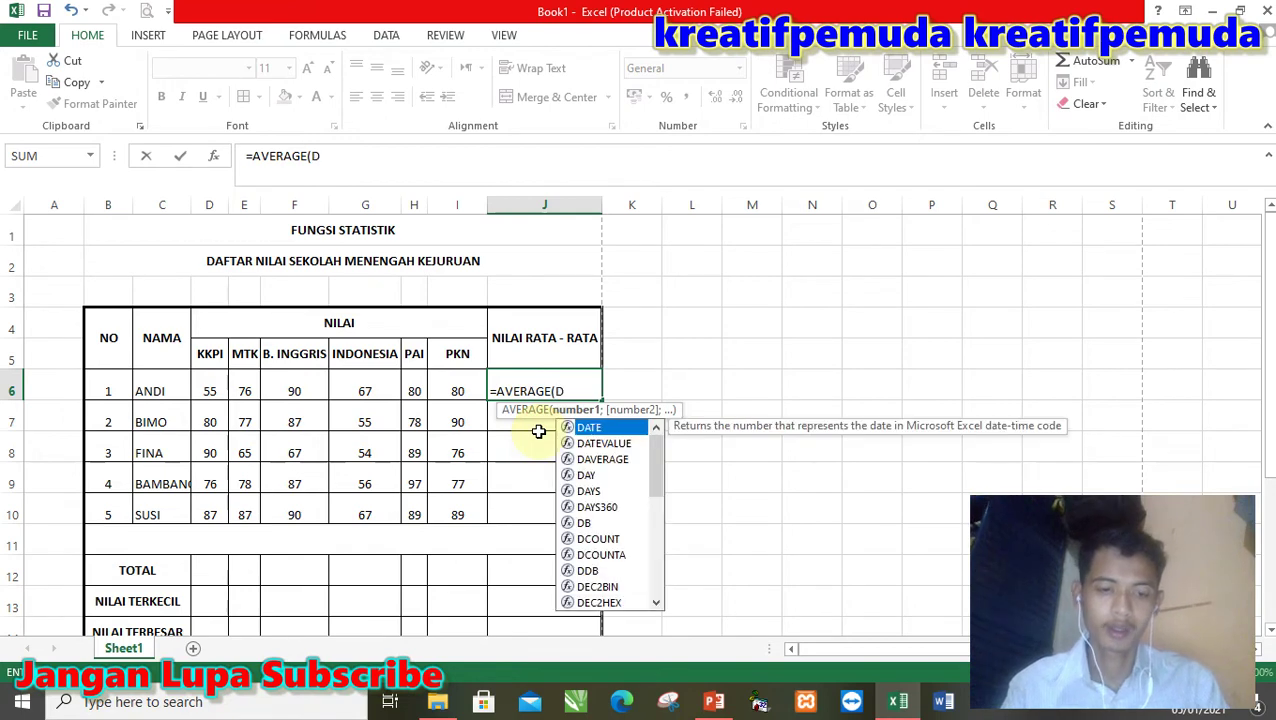
pyautogui.write('6')
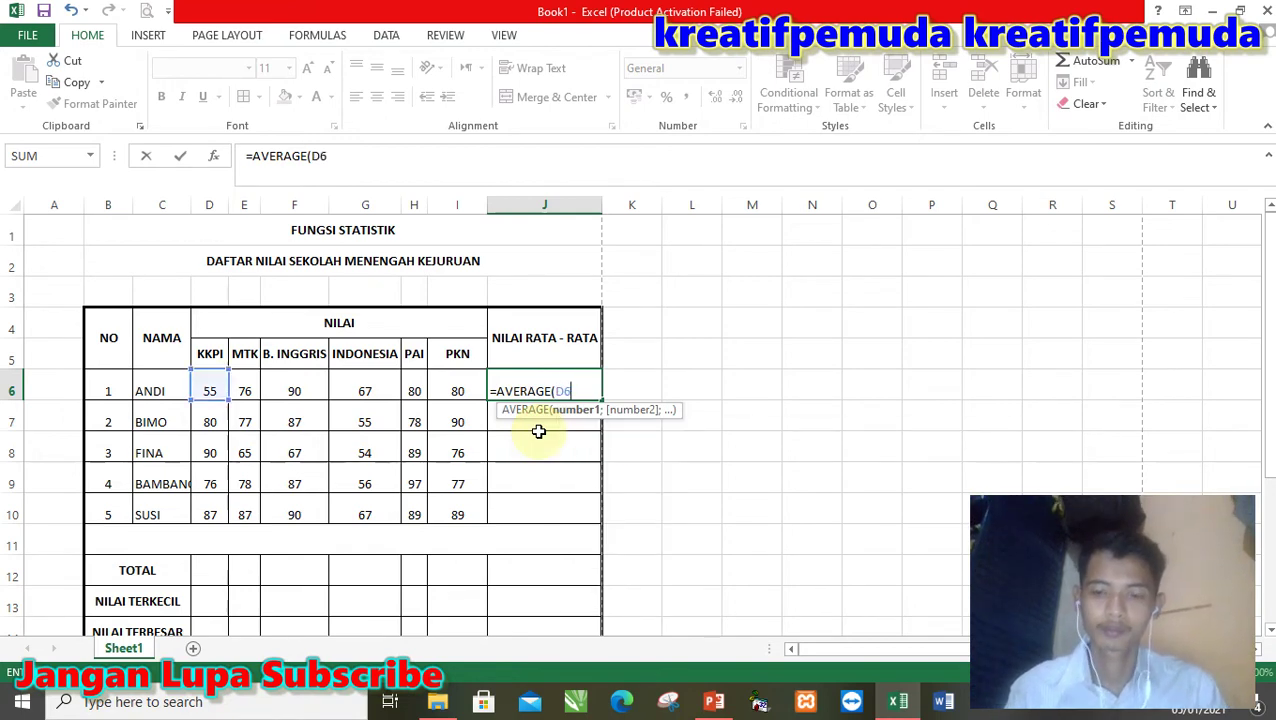
pyautogui.press('BackSpace')
pyautogui.press('BackSpace')
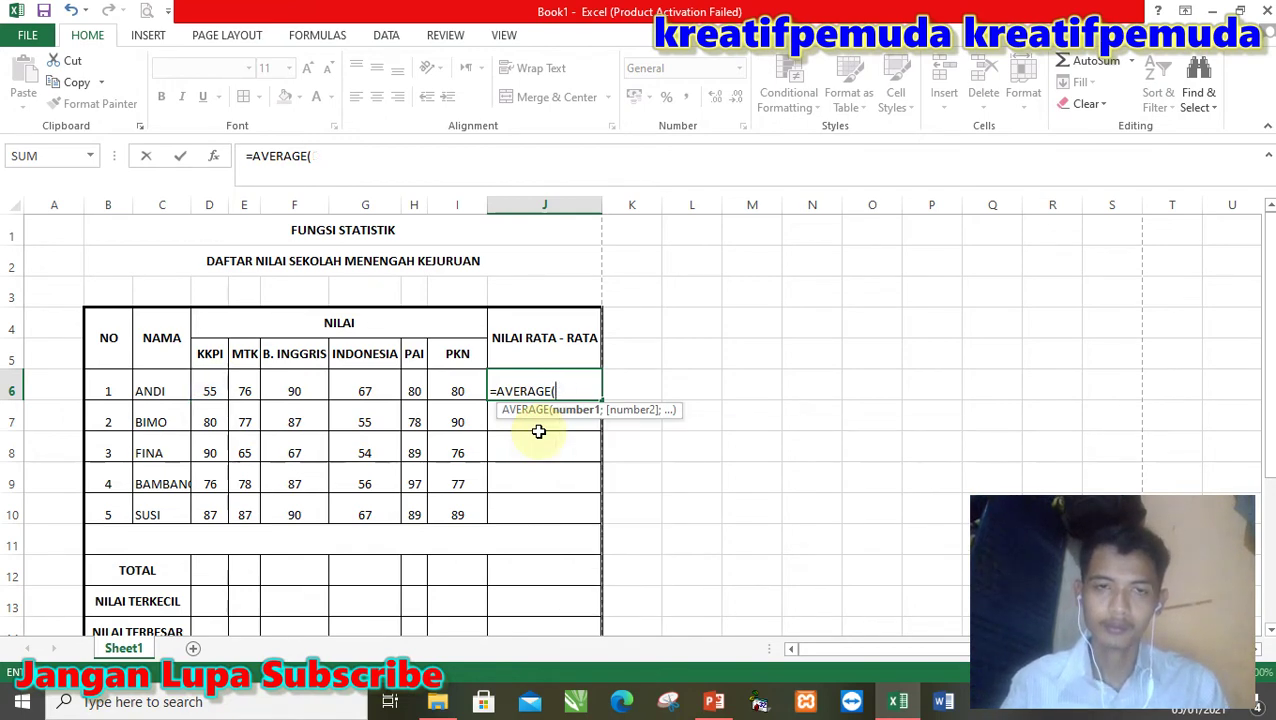
pyautogui.press('BackSpace')
pyautogui.press('BackSpace')
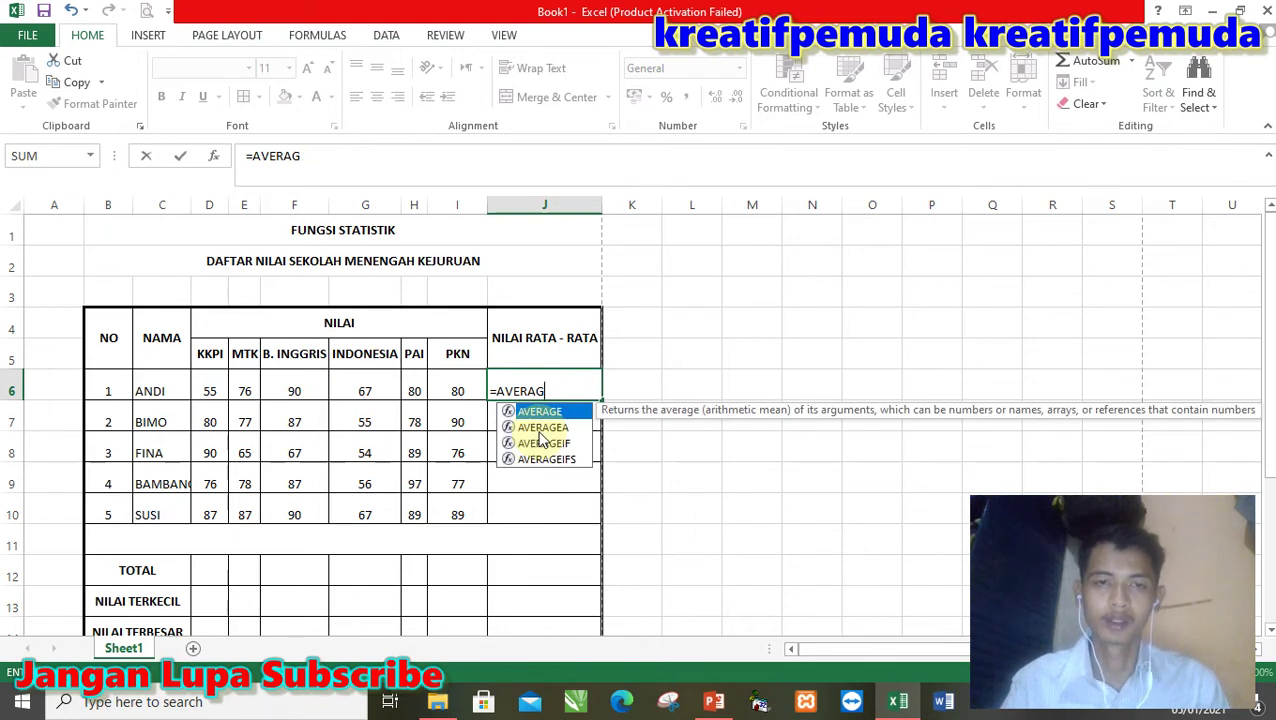
pyautogui.press('BackSpace')
pyautogui.press('BackSpace')
pyautogui.press('BackSpace')
pyautogui.press('BackSpace')
pyautogui.press('BackSpace')
pyautogui.press('BackSpace')
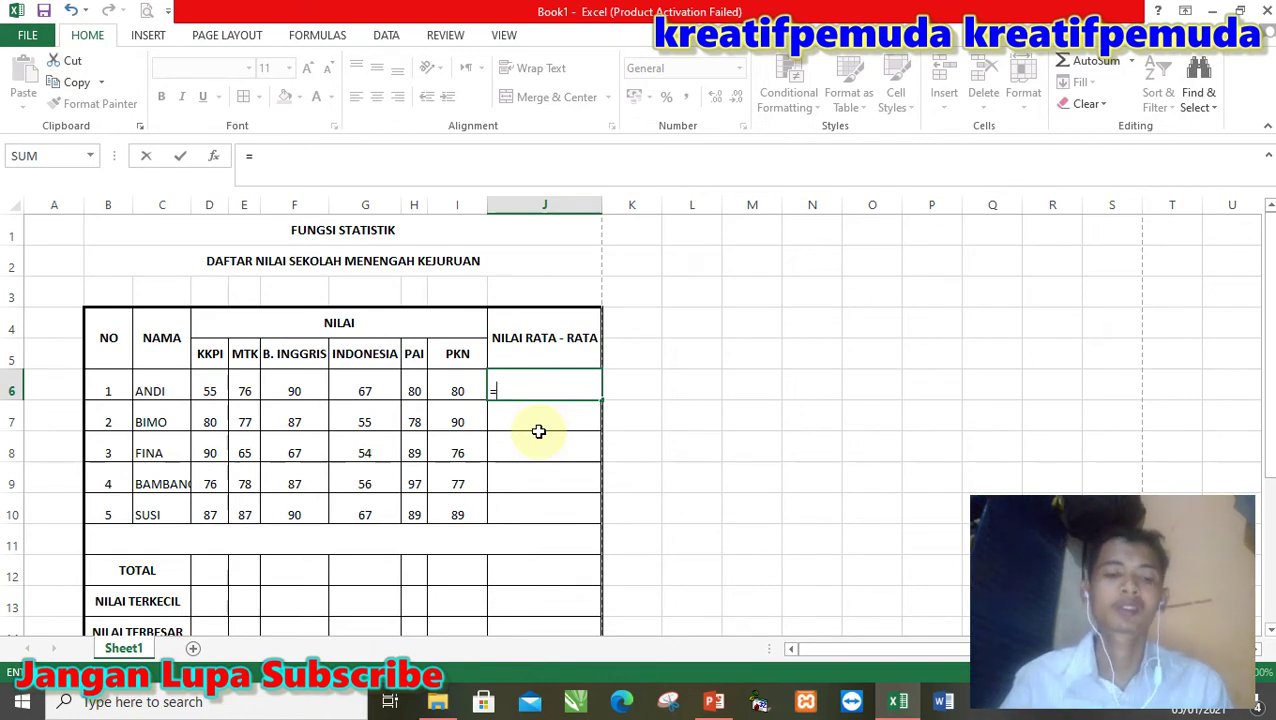
pyautogui.write('A')
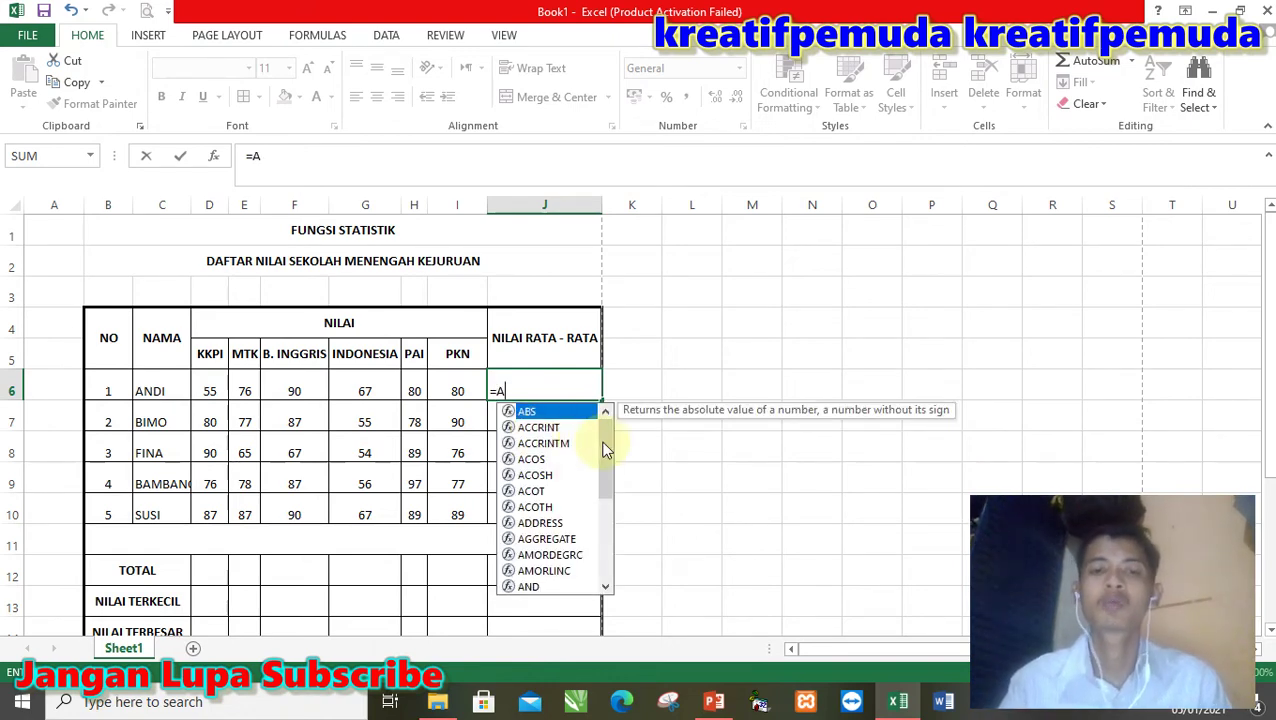
pyautogui.moveTo(607, 442)
pyautogui.mouseDown()
pyautogui.moveTo(603, 521)
pyautogui.moveTo(606, 436)
pyautogui.mouseUp()
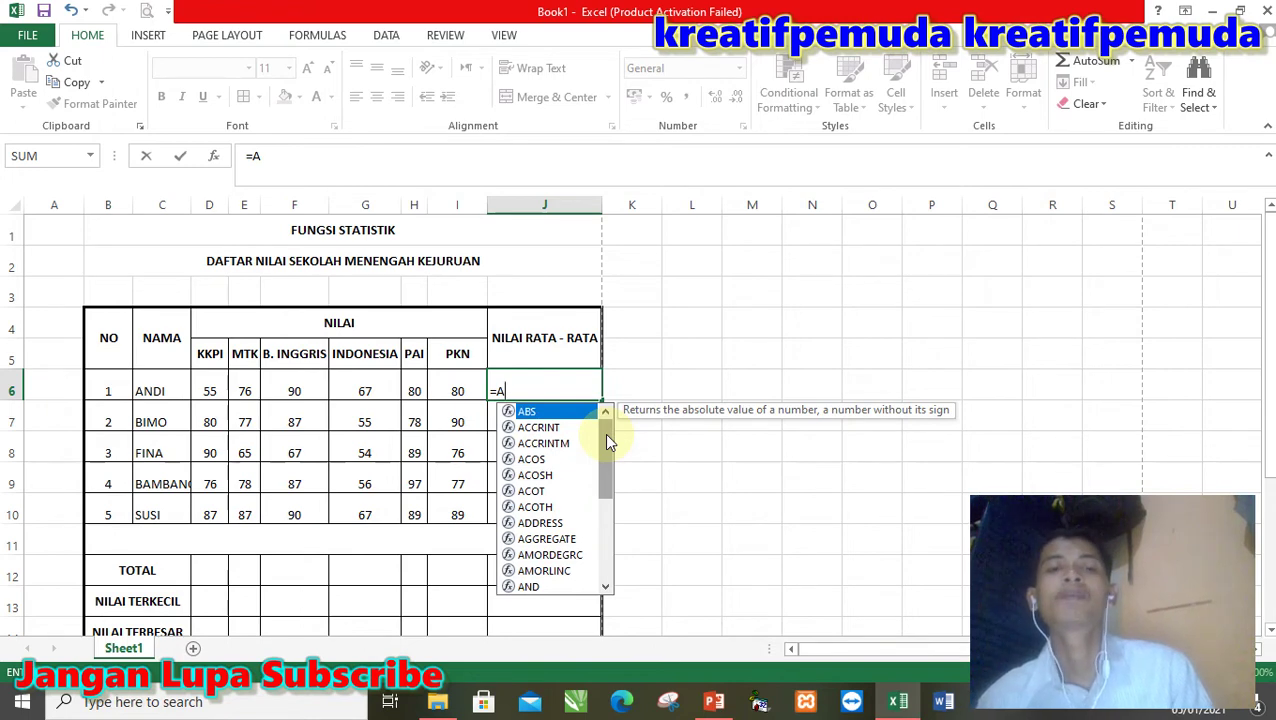
# - Enter =AVERAGE(D6:I6) in J6, giving ANDI's average of 74,66666667
pyautogui.press('BackSpace')
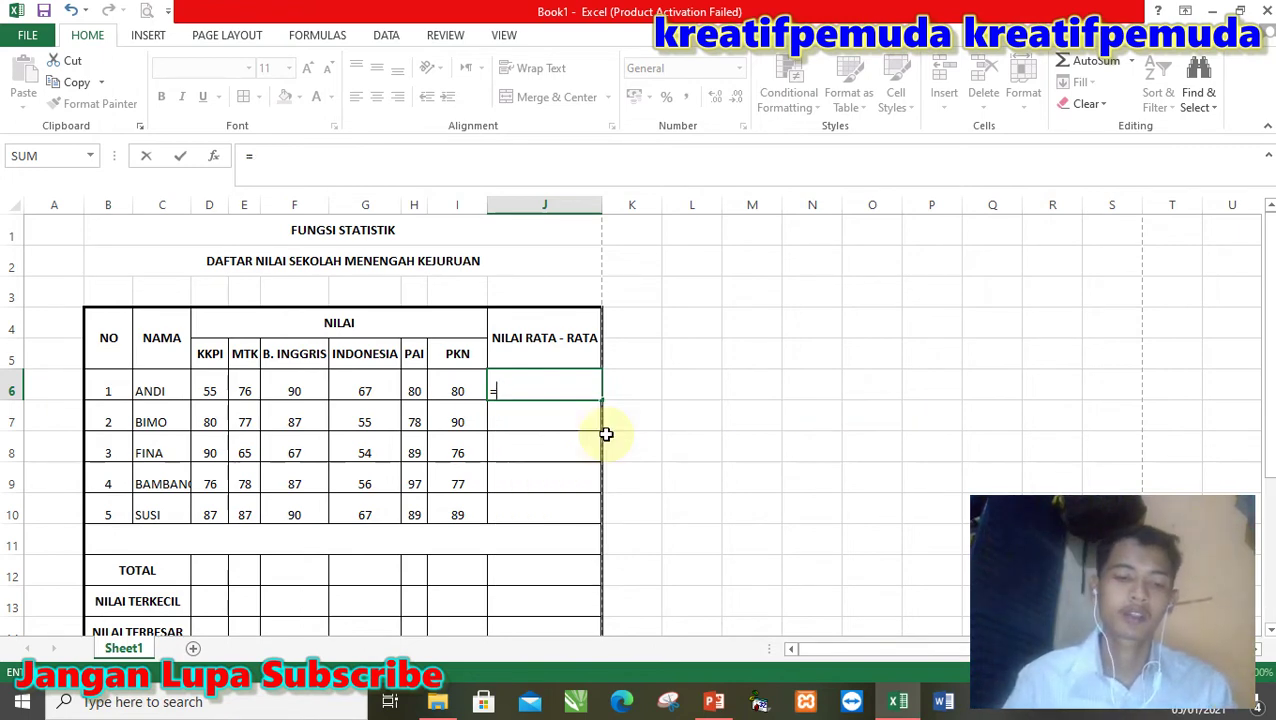
pyautogui.write('AVER')
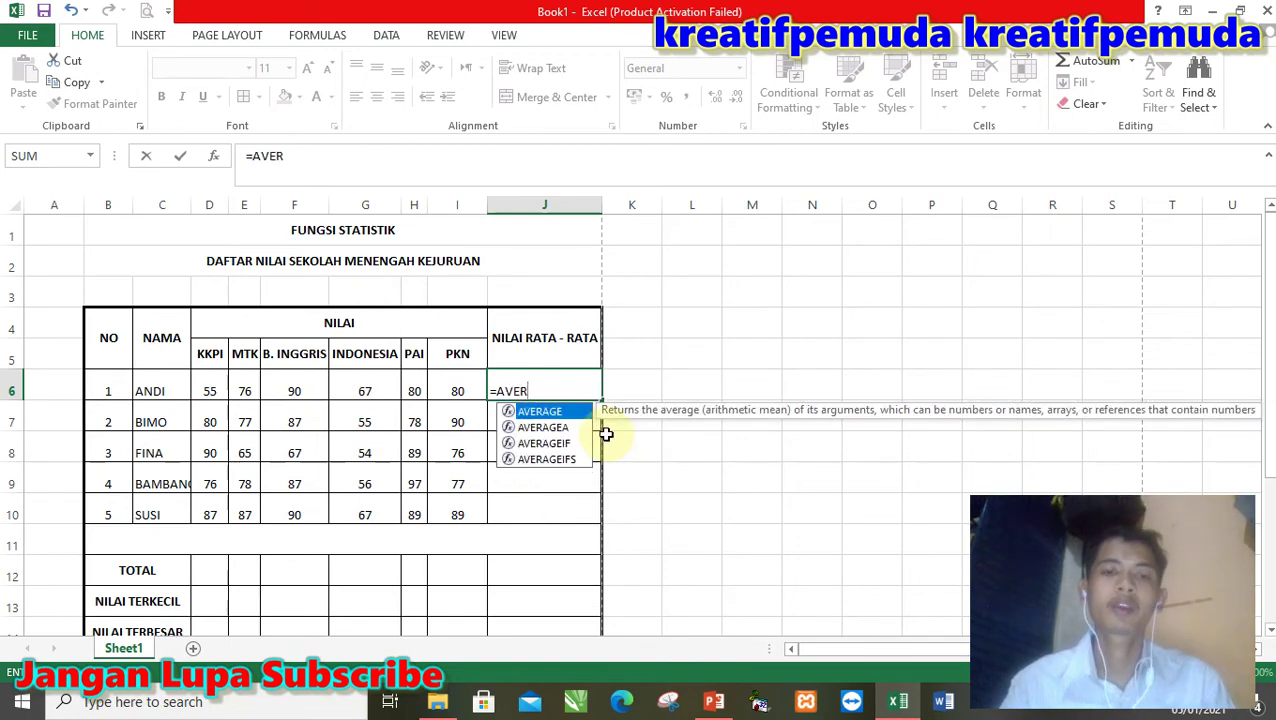
pyautogui.doubleClick(559, 413)
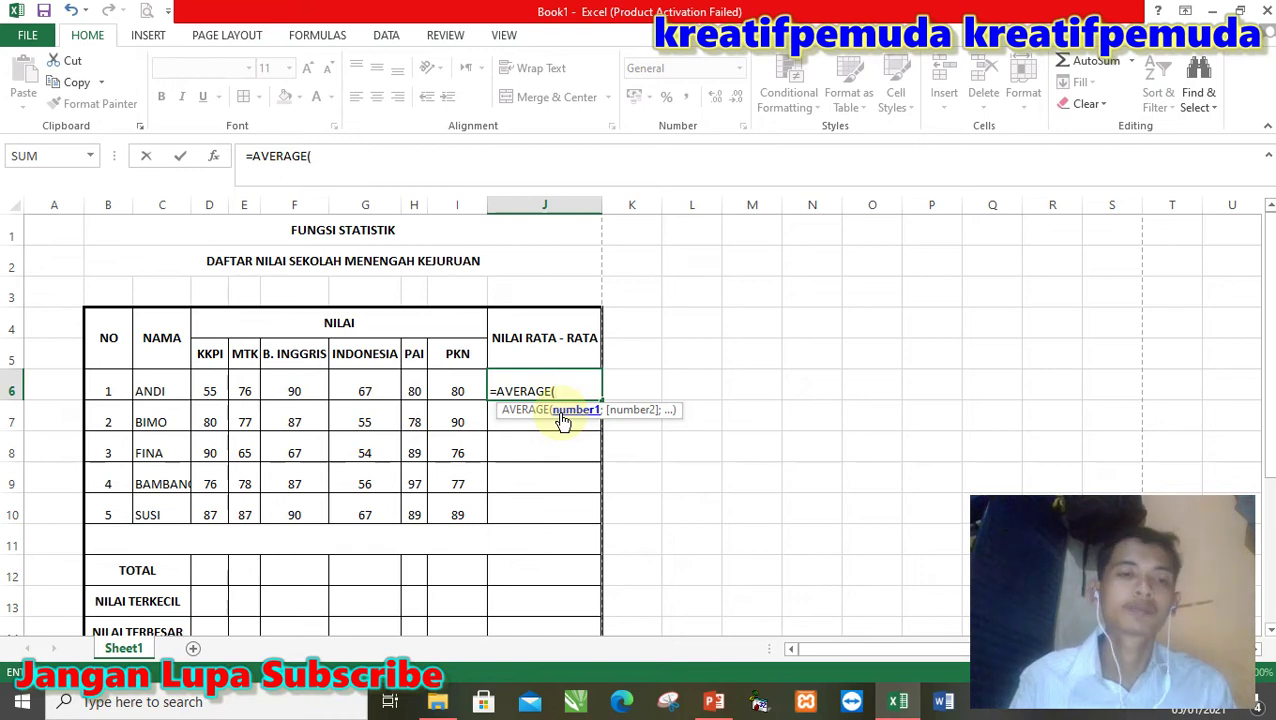
pyautogui.write('D6')
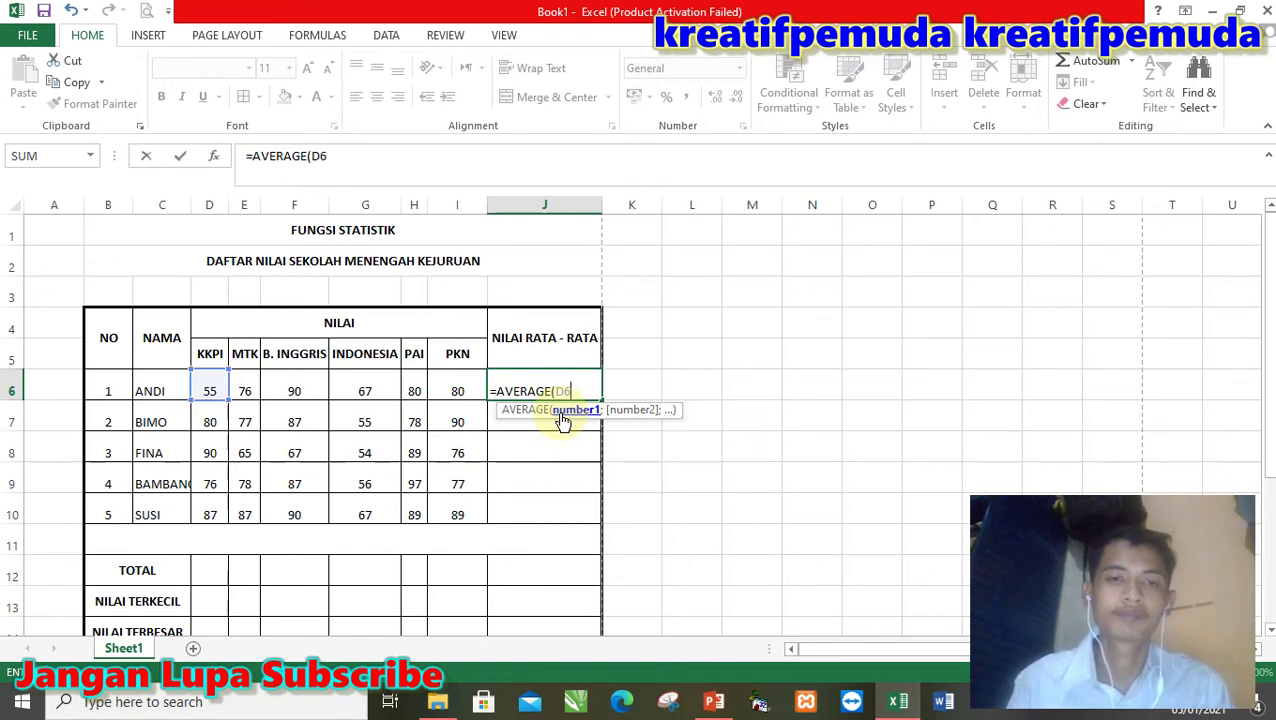
pyautogui.write(':')
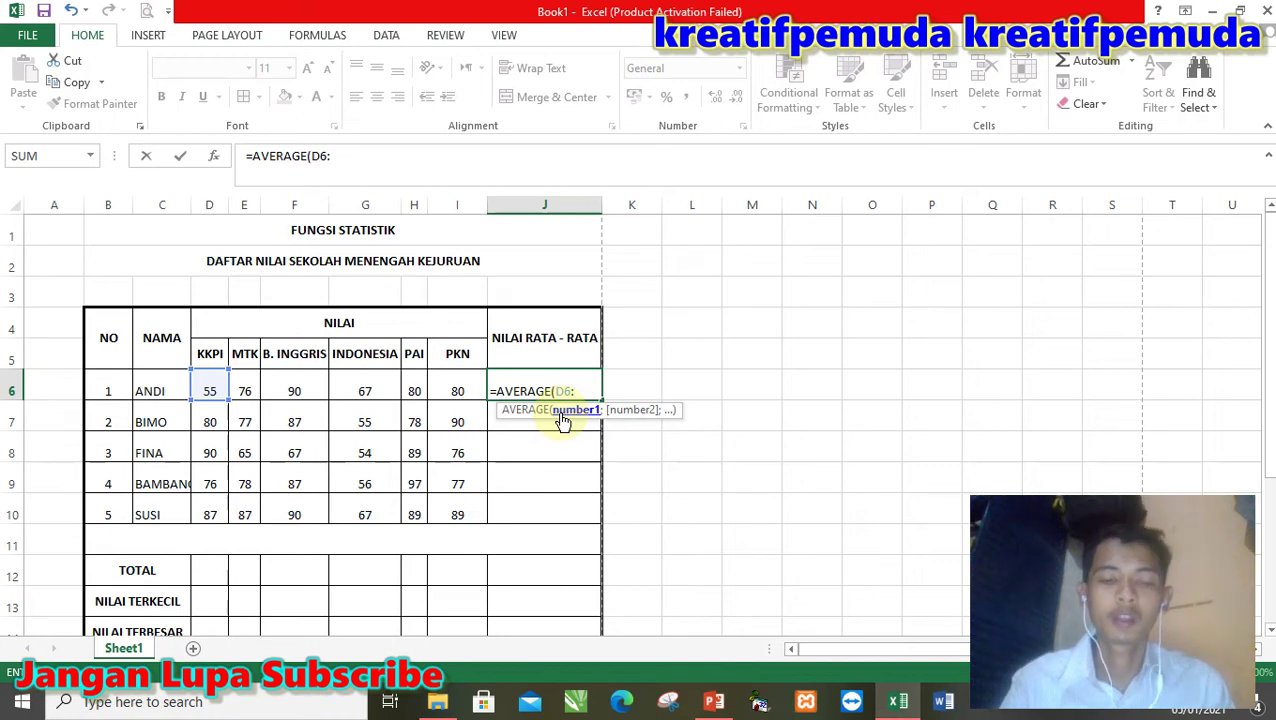
pyautogui.write('I6')
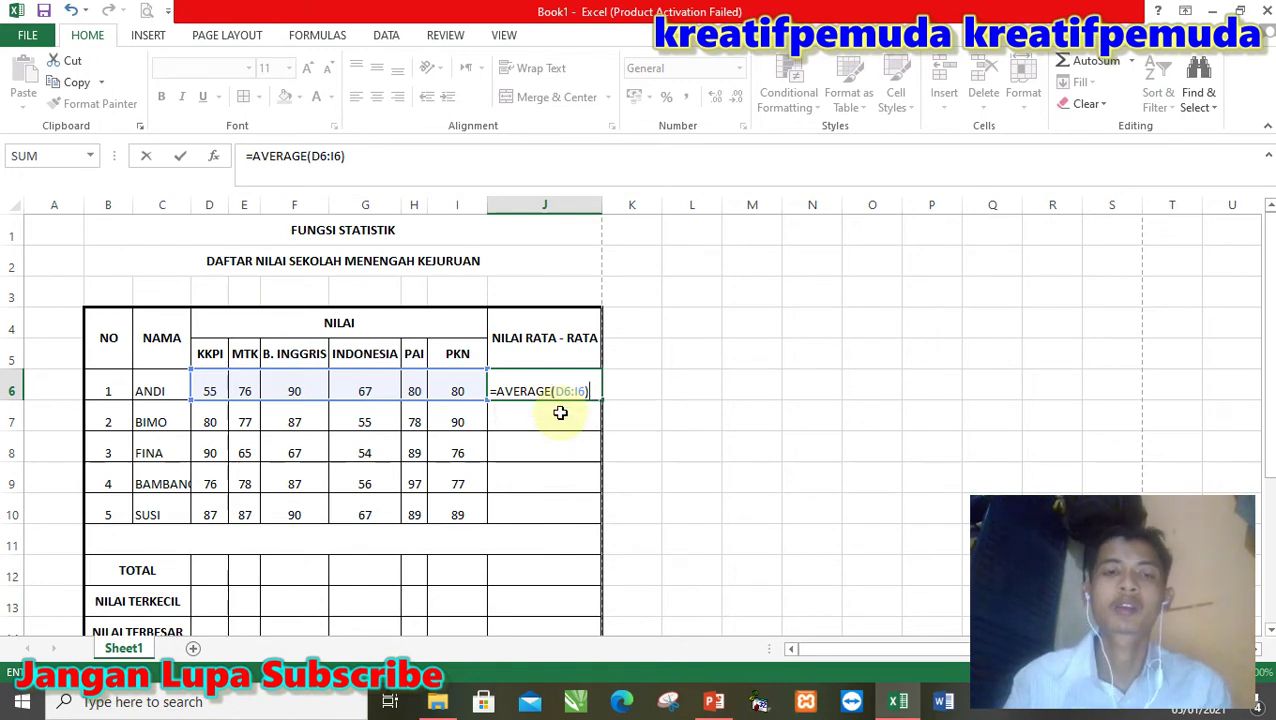
pyautogui.press('Return')
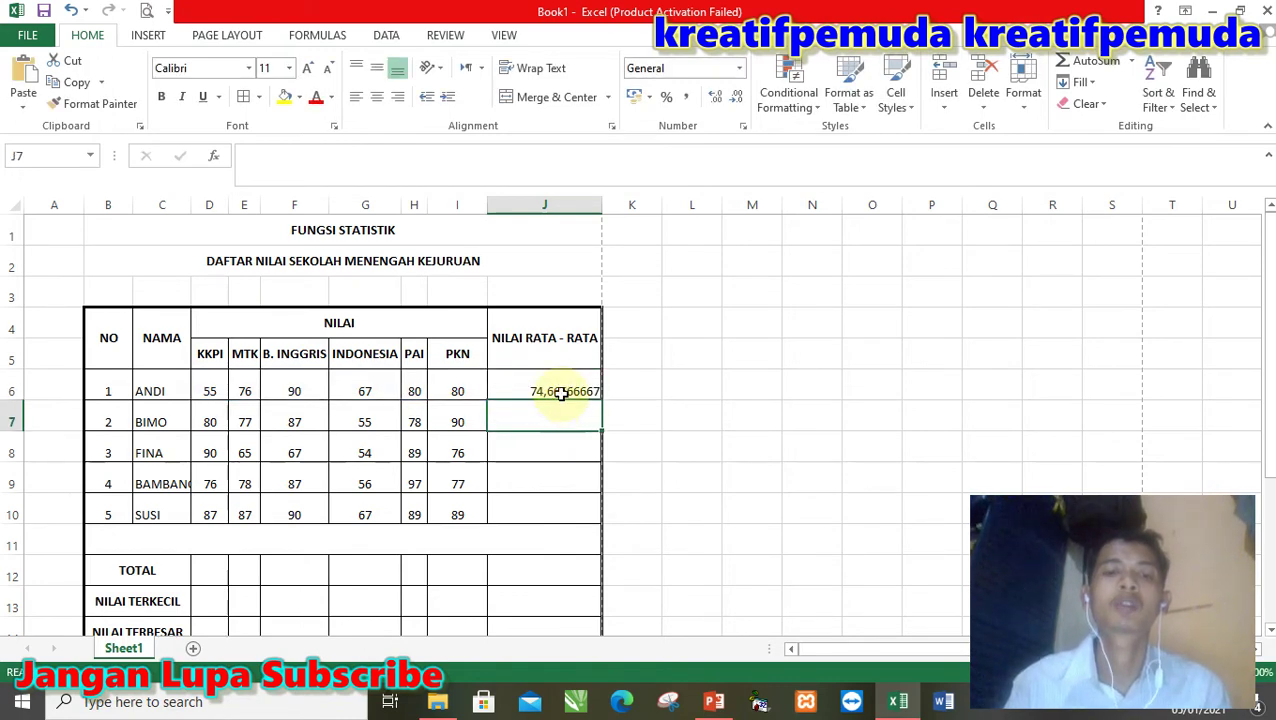
# - Round ANDI's average in J6 to 75 with no decimal places
pyautogui.click(562, 392)
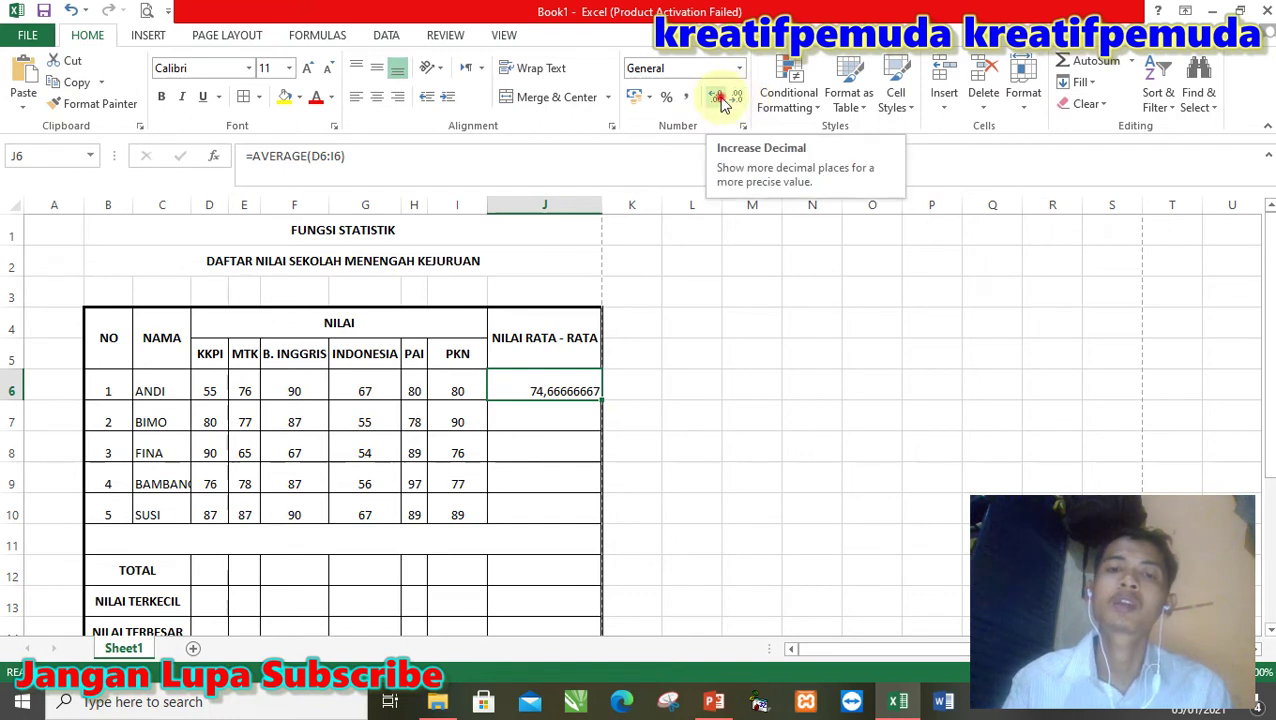
pyautogui.click(724, 103)
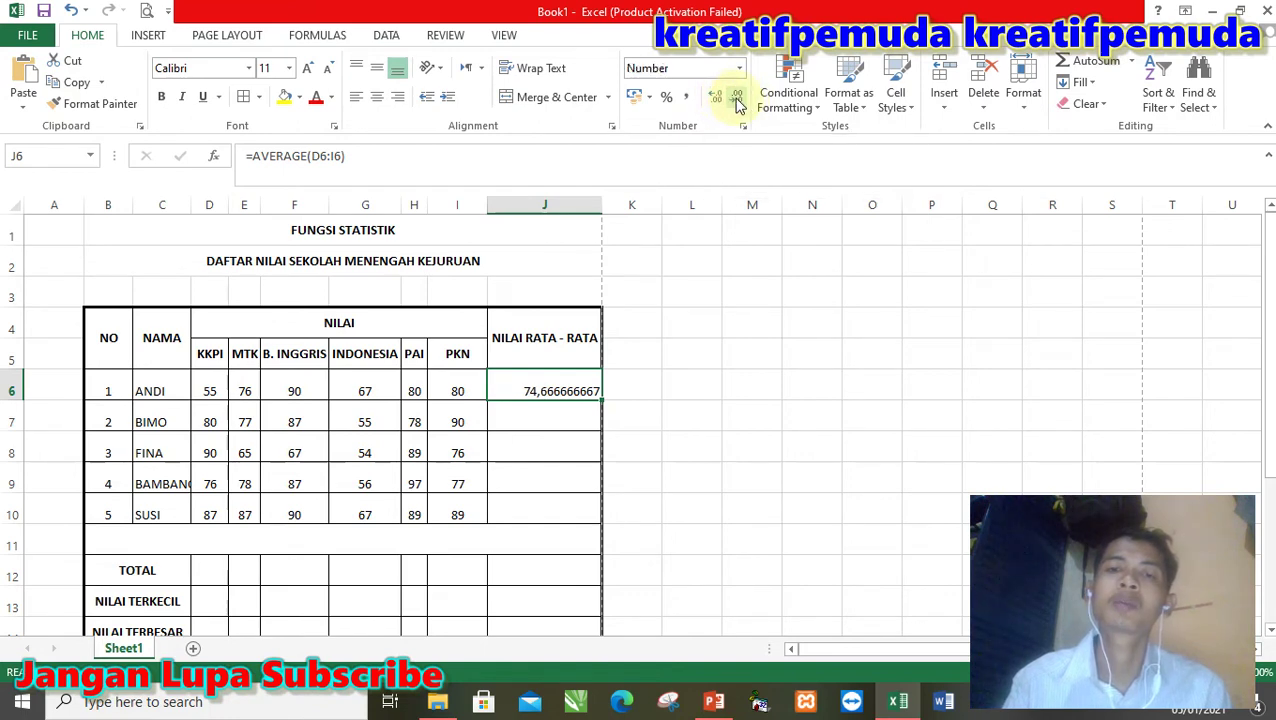
pyautogui.click(736, 101)
pyautogui.click(736, 101)
pyautogui.click(736, 101)
pyautogui.click(736, 101)
pyautogui.click(736, 101)
pyautogui.click(736, 101)
pyautogui.click(736, 101)
pyautogui.click(736, 101)
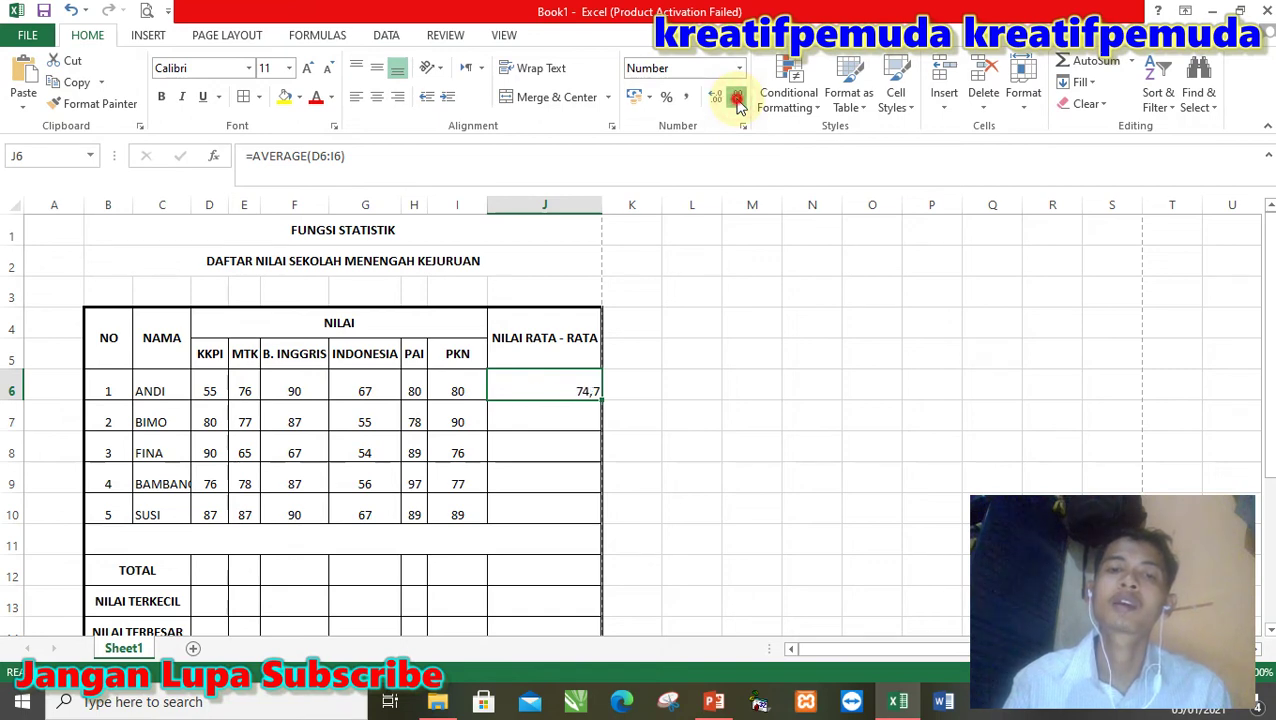
pyautogui.click(736, 101)
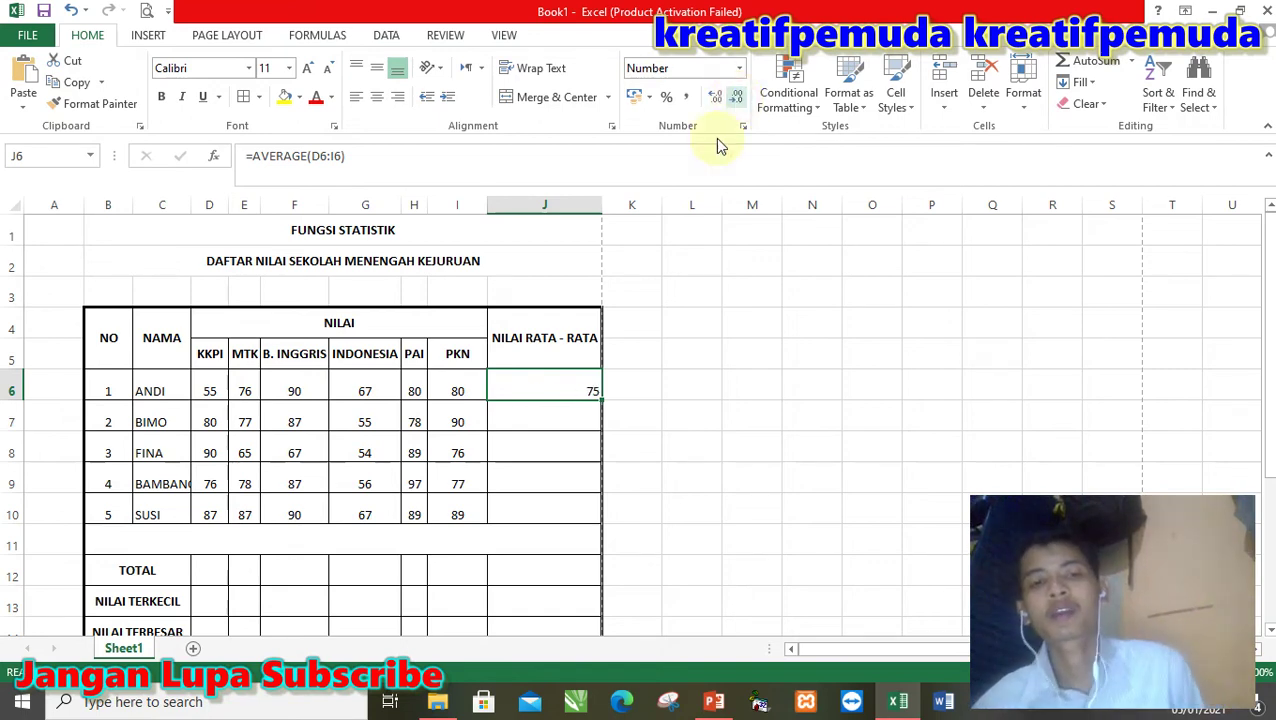
# - Reopen J6's =AVERAGE(D6:I6) formula in the formula bar for editing
pyautogui.click(542, 420)
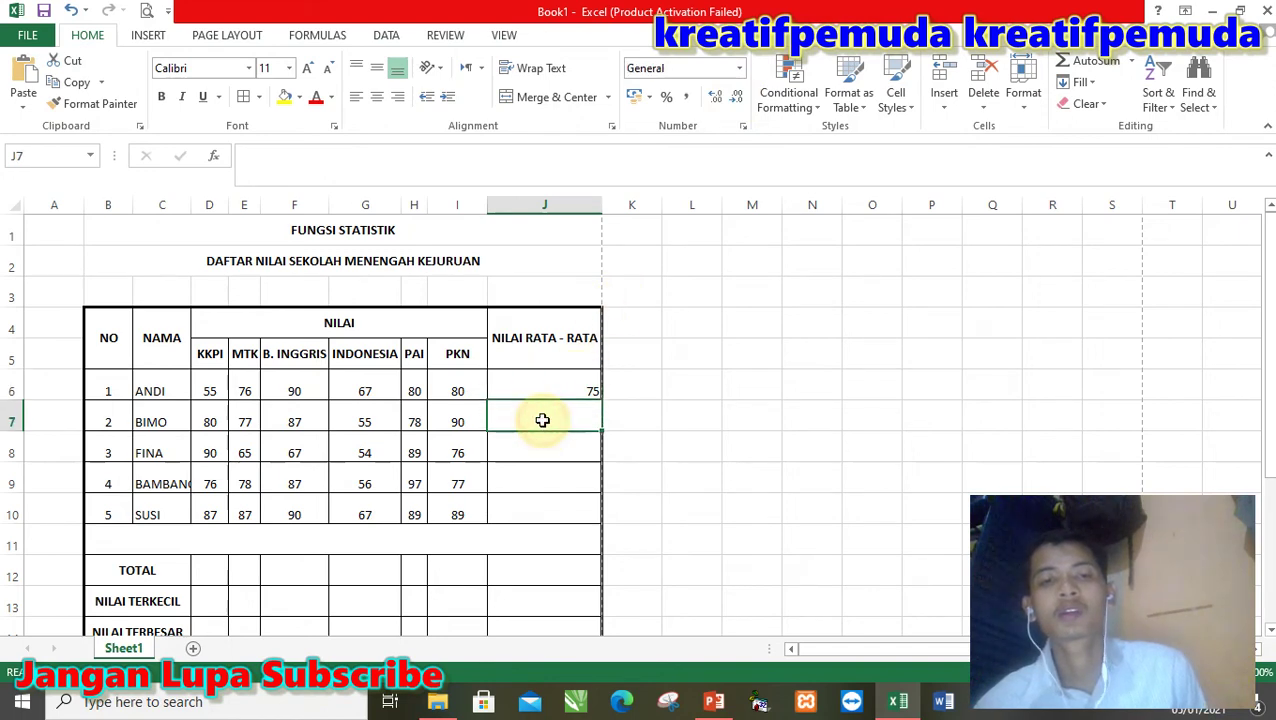
pyautogui.click(556, 388)
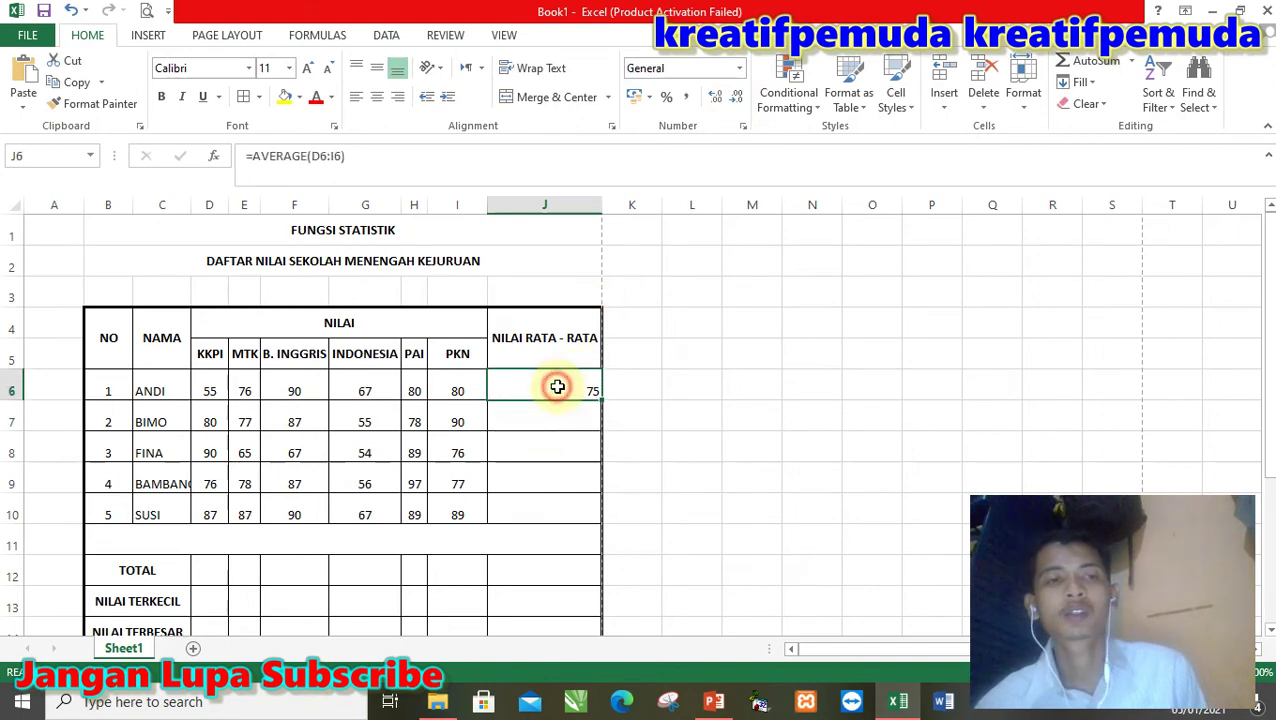
pyautogui.click(365, 161)
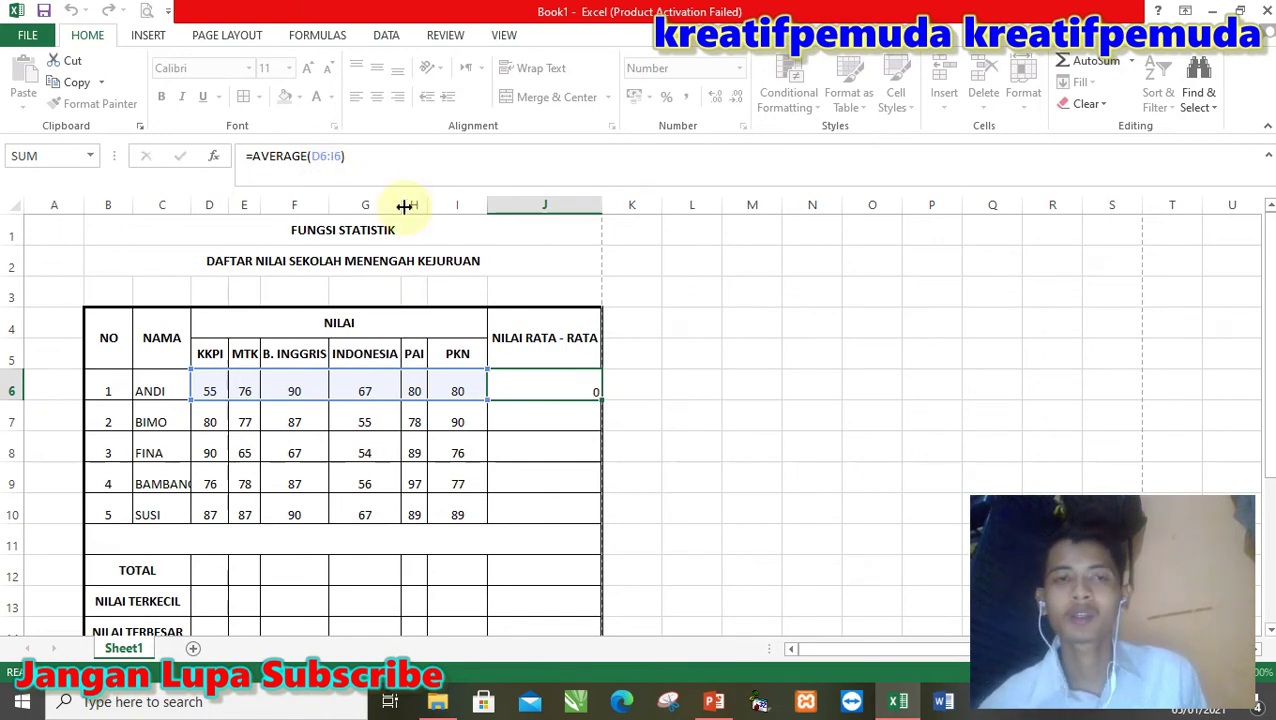
# - Recommit J6's formula, then try a semicolon and a comma in place of the D6:I6 colon
pyautogui.press('Return')
pyautogui.click(566, 373)
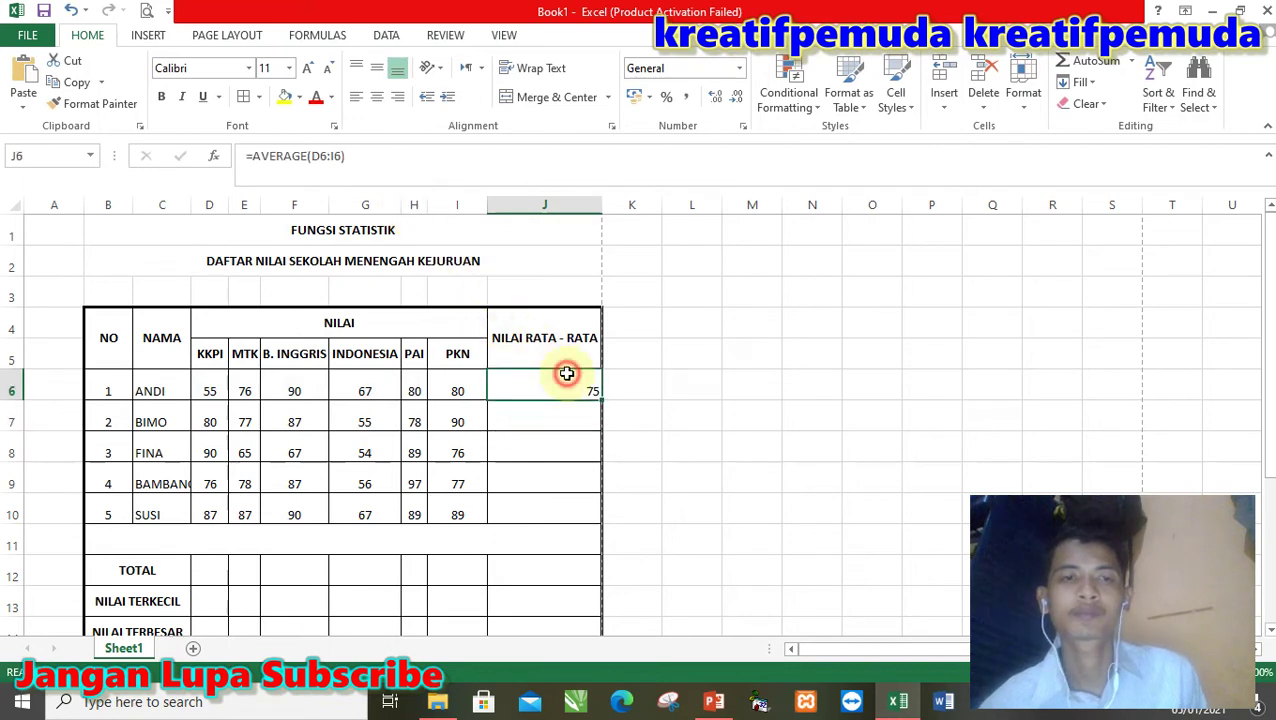
pyautogui.click(331, 155)
pyautogui.press('BackSpace')
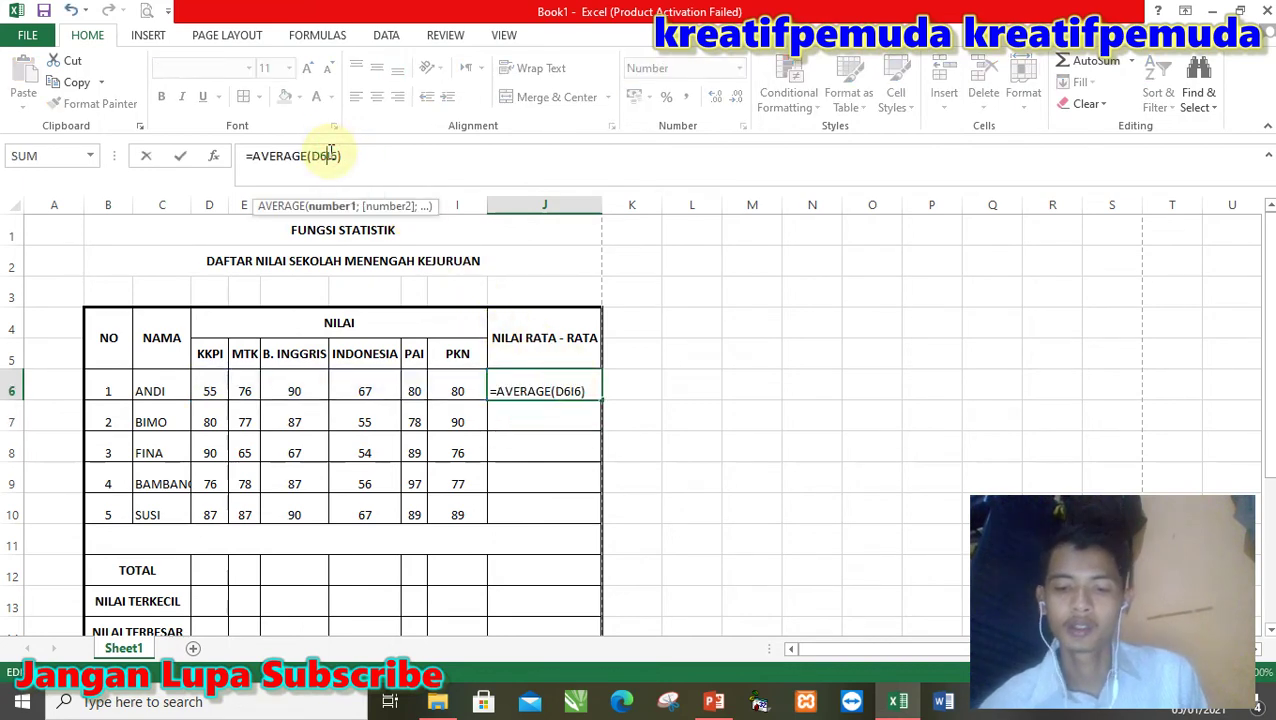
pyautogui.write(';')
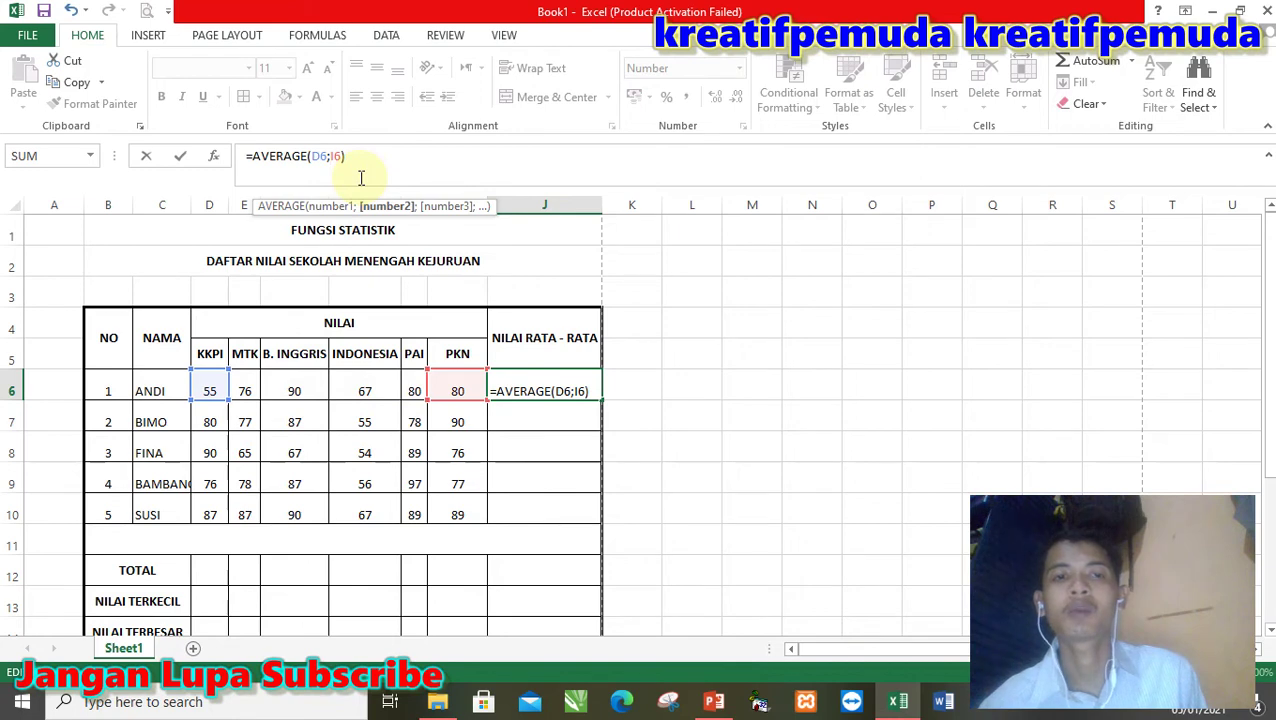
pyautogui.press('BackSpace')
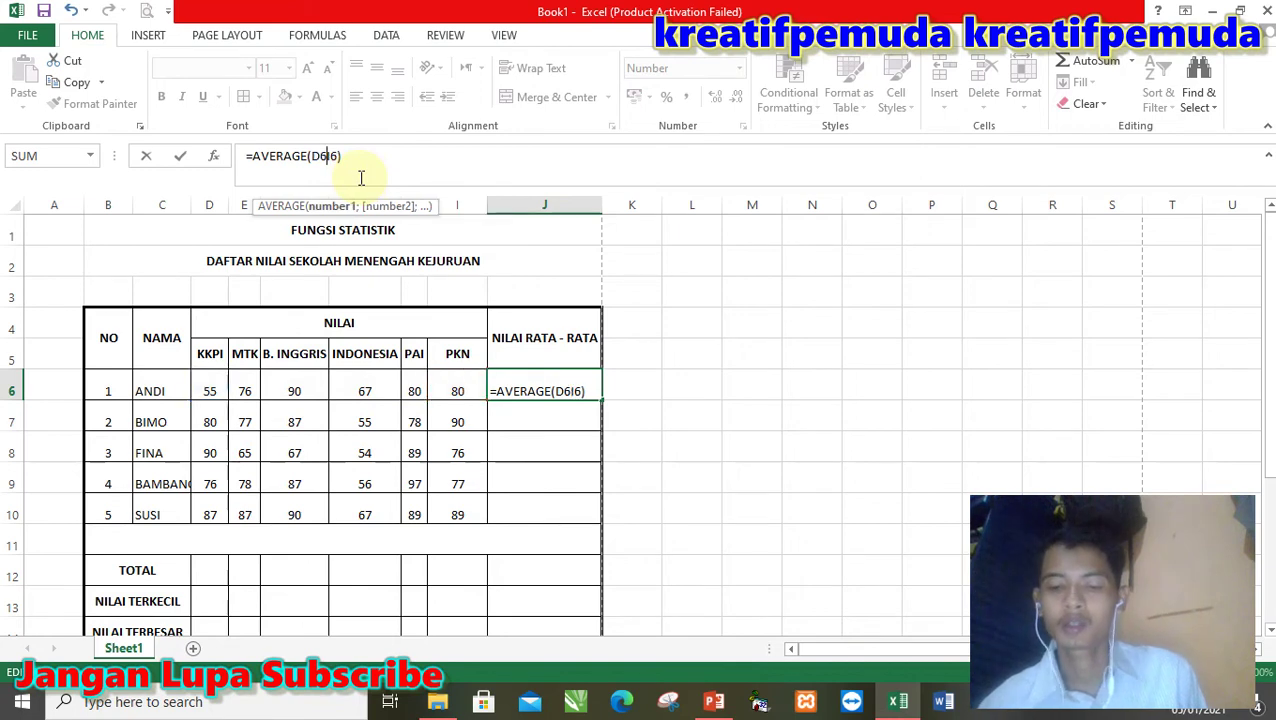
pyautogui.write(',')
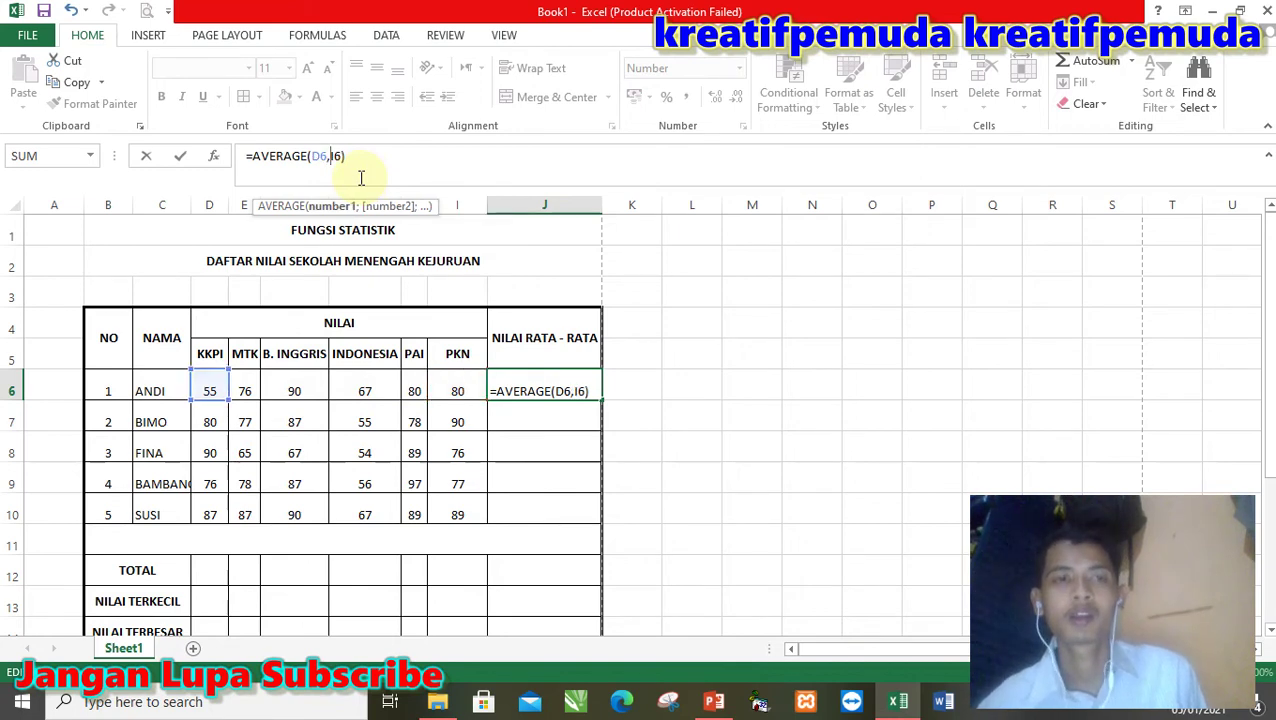
# - Restore the colon so J6 holds =AVERAGE(D6:I6) and shows 75
pyautogui.press('BackSpace')
pyautogui.write(',')
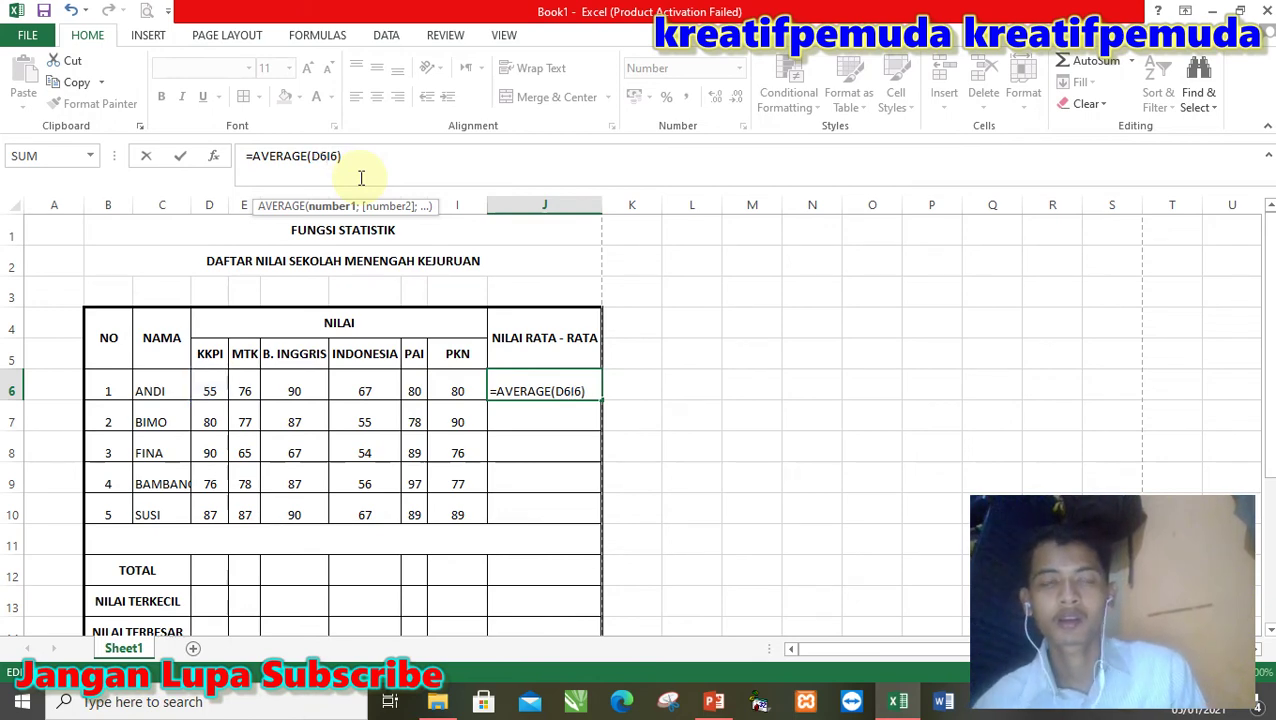
pyautogui.write(':')
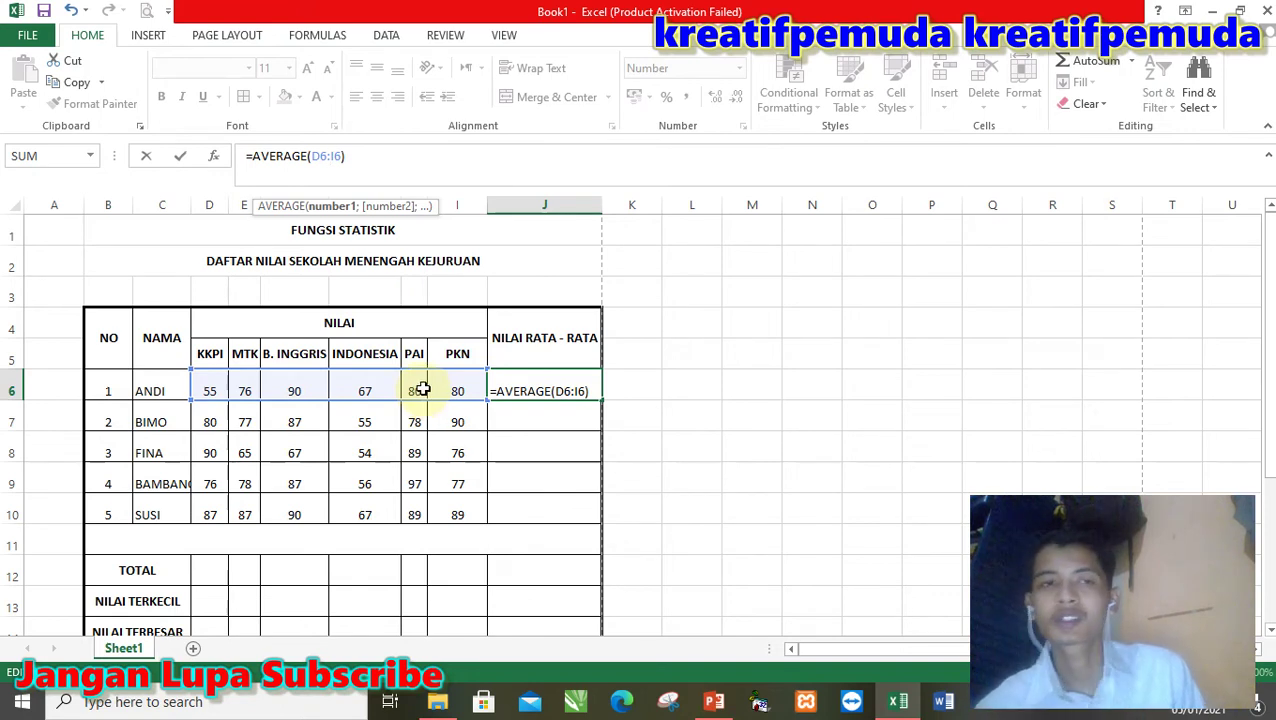
pyautogui.press('BackSpace')
pyautogui.write(';')
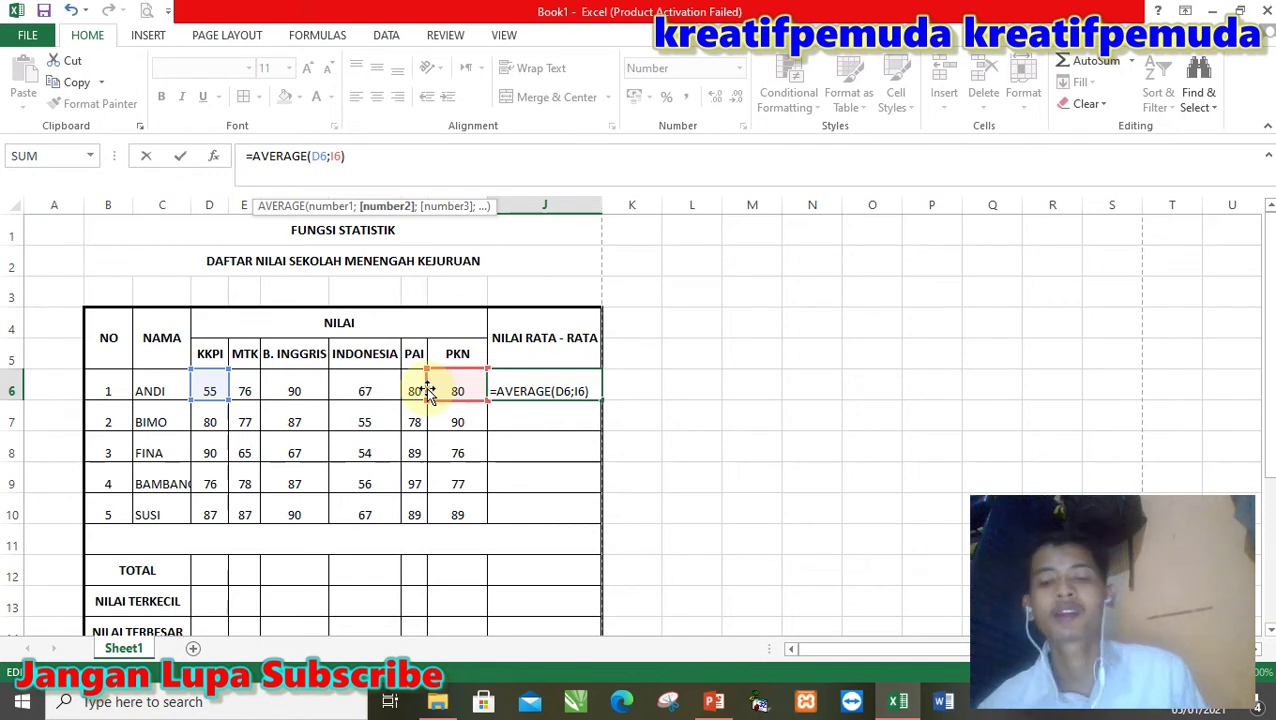
pyautogui.press('BackSpace')
pyautogui.write(':')
pyautogui.press('Return')
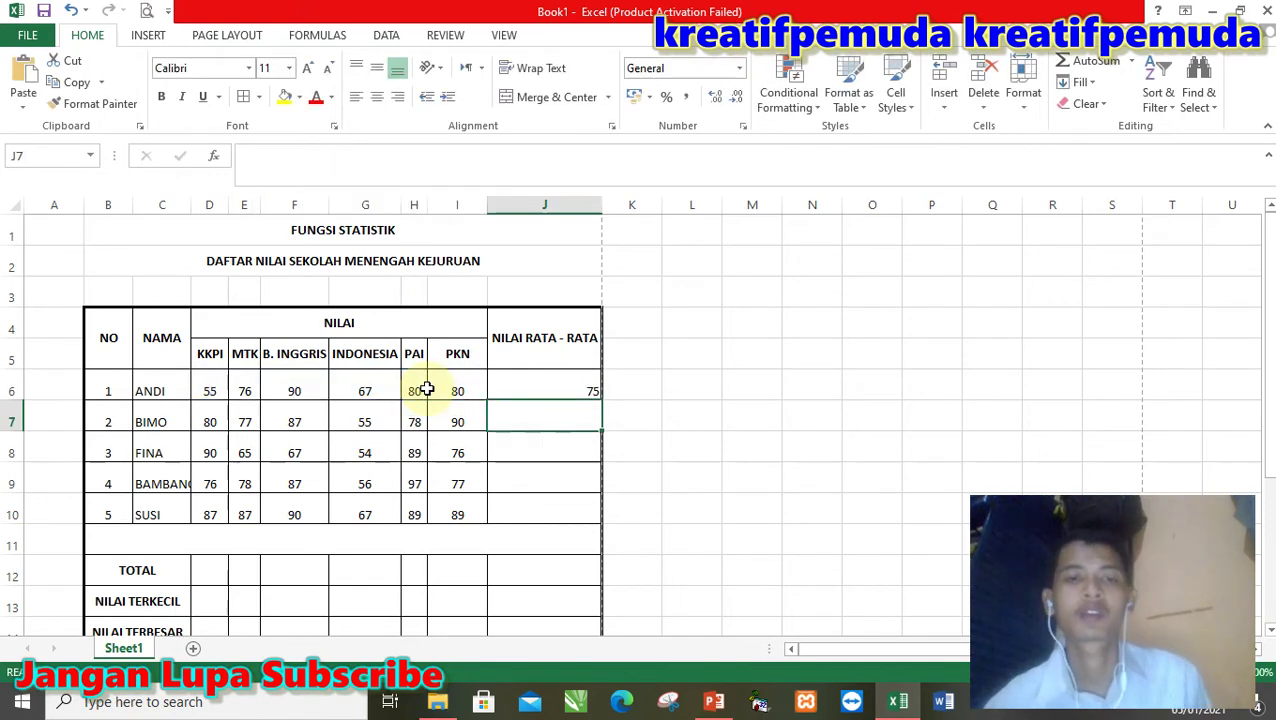
# - Enter =AVERAGE(D7:I7) in J7 to average BIMO's grades
pyautogui.write('=')
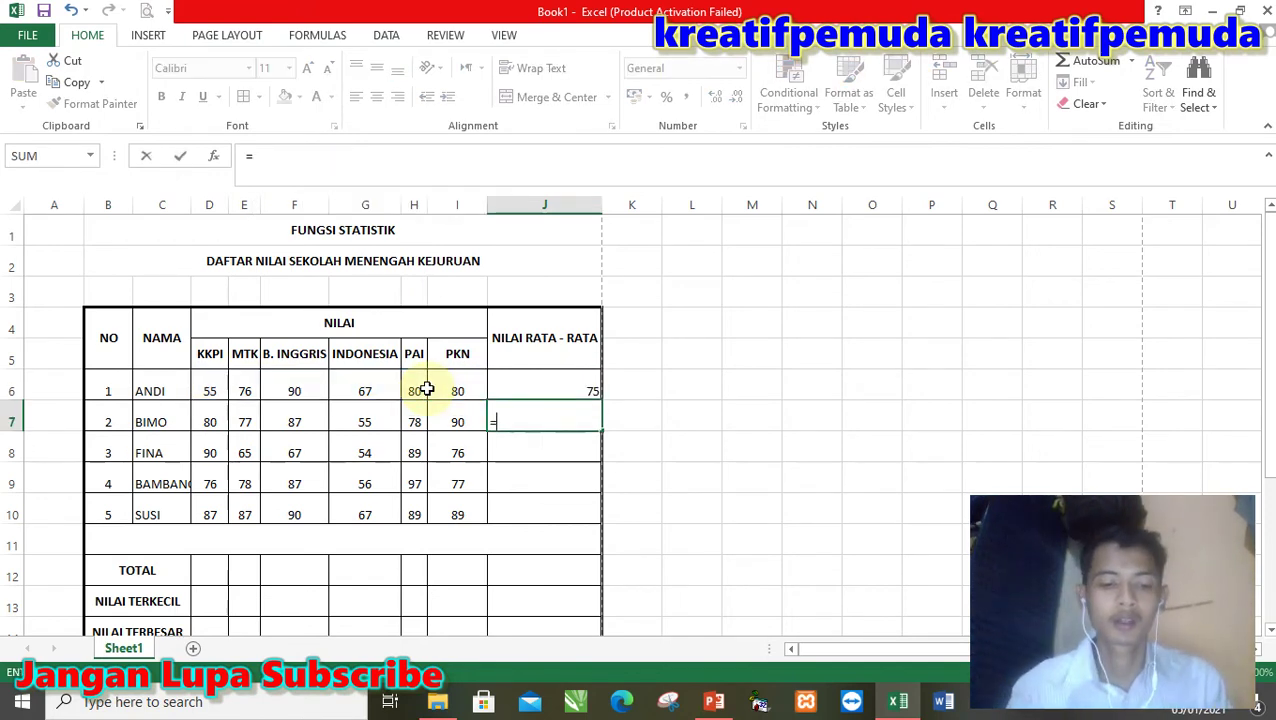
pyautogui.write('AV')
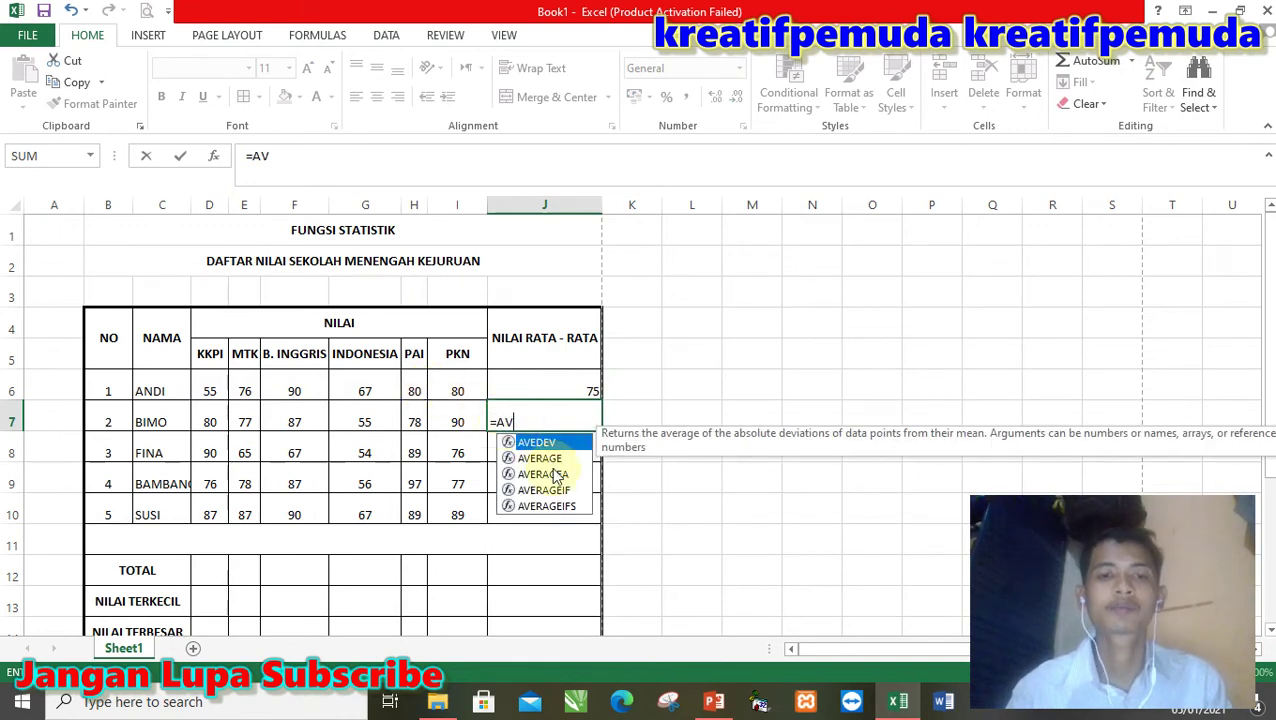
pyautogui.doubleClick(551, 457)
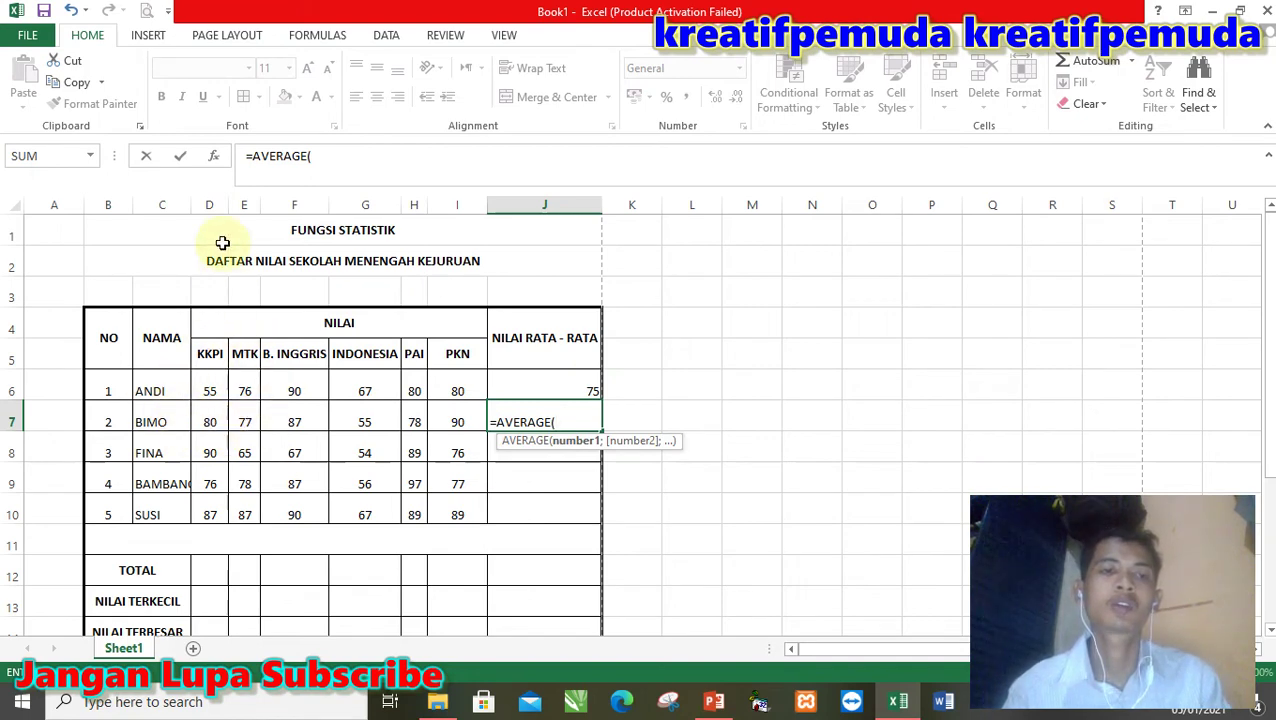
pyautogui.click(210, 415)
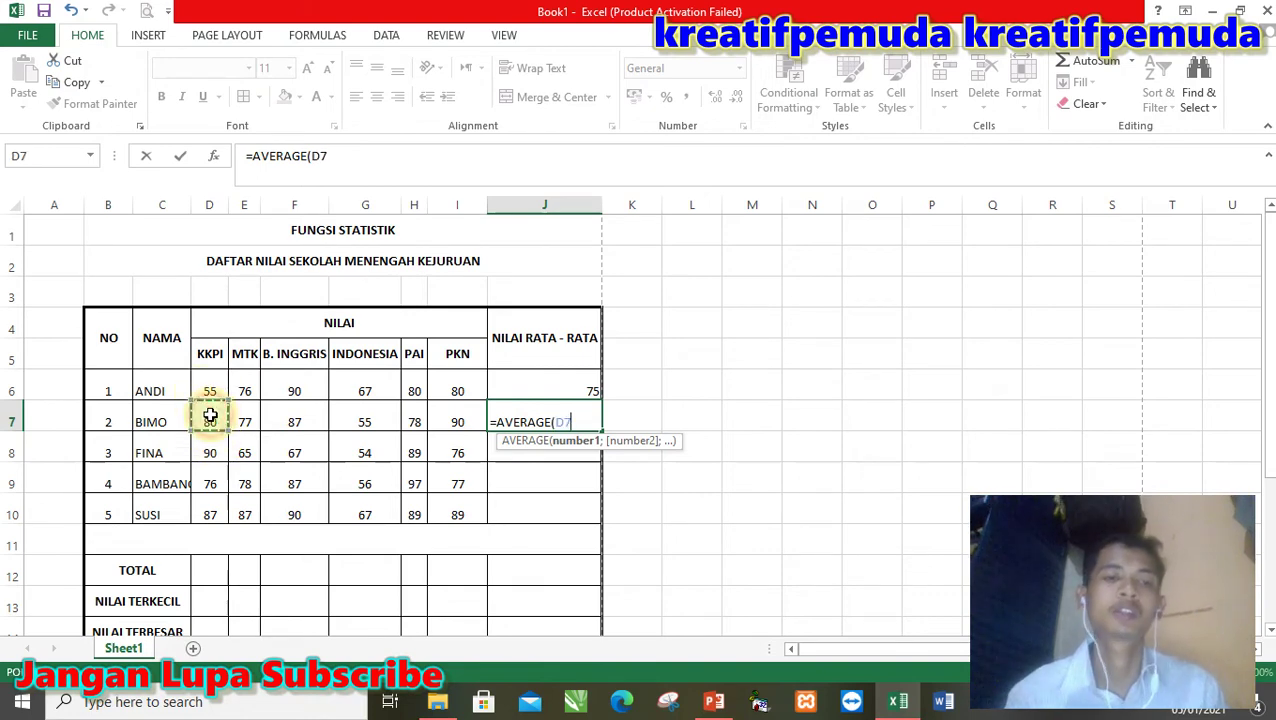
pyautogui.moveTo(210, 415); pyautogui.dragTo(210, 415)
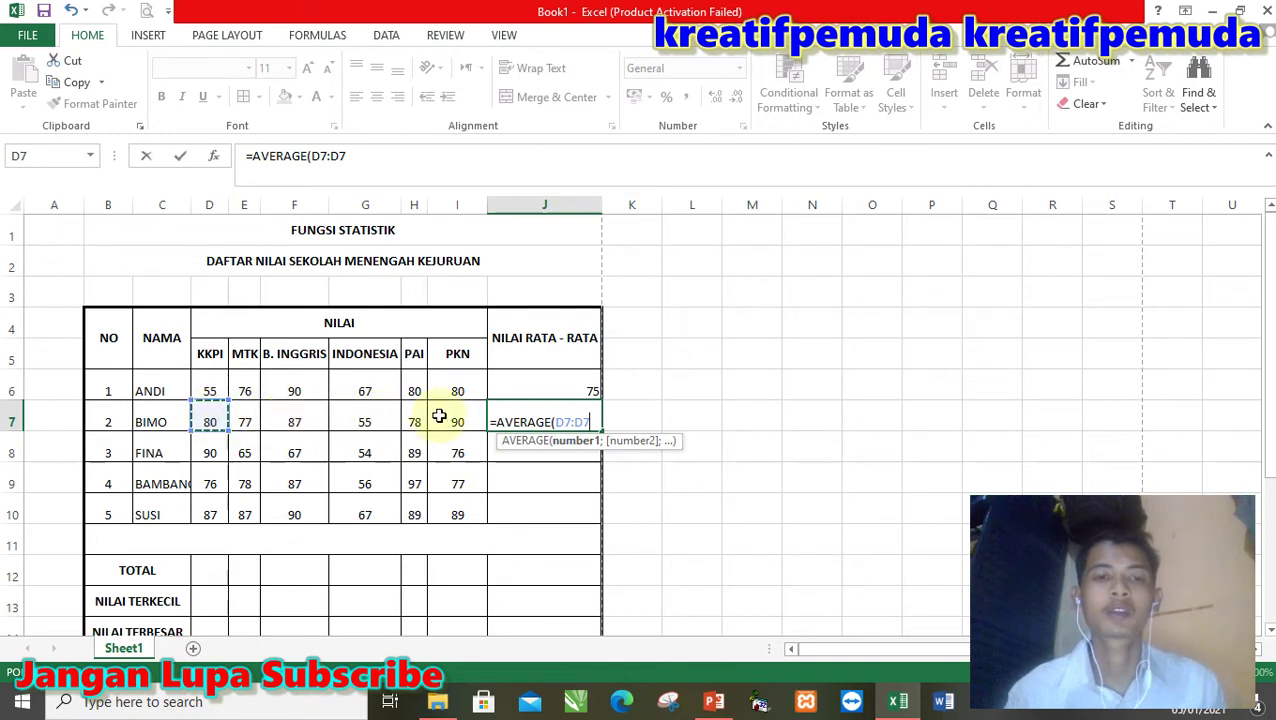
pyautogui.press('BackSpace')
pyautogui.press('BackSpace')
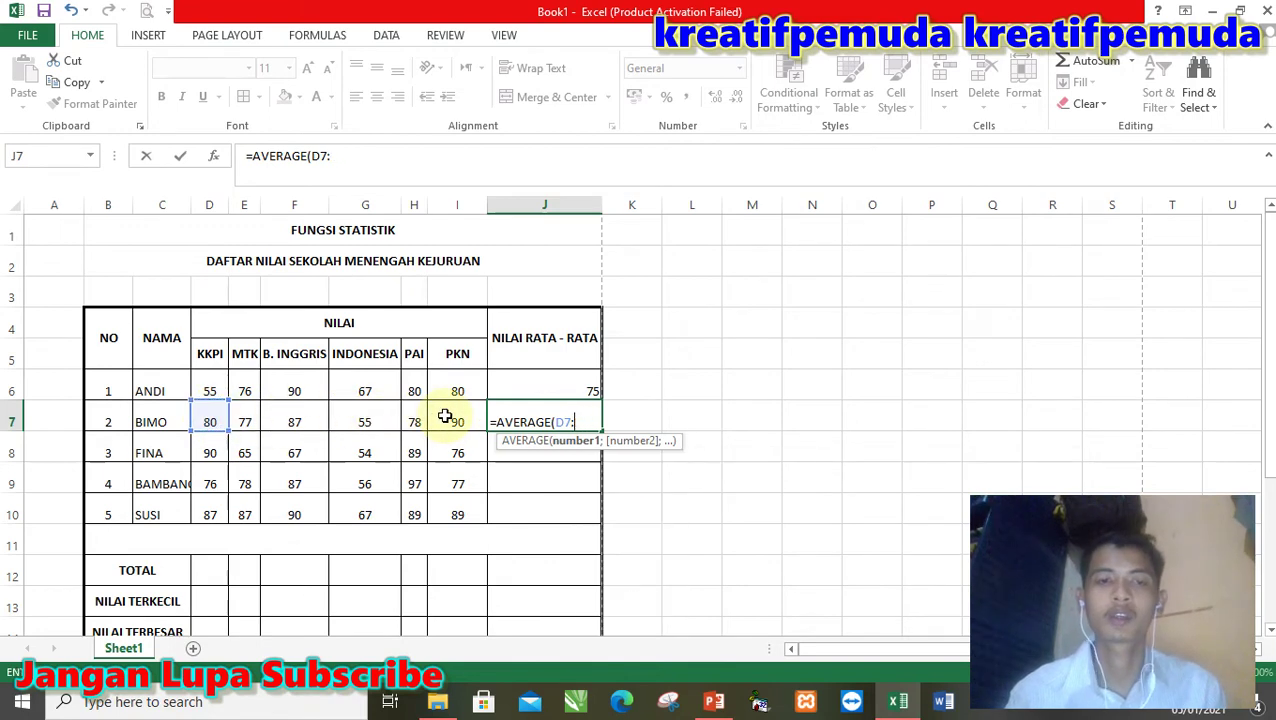
pyautogui.click(474, 428)
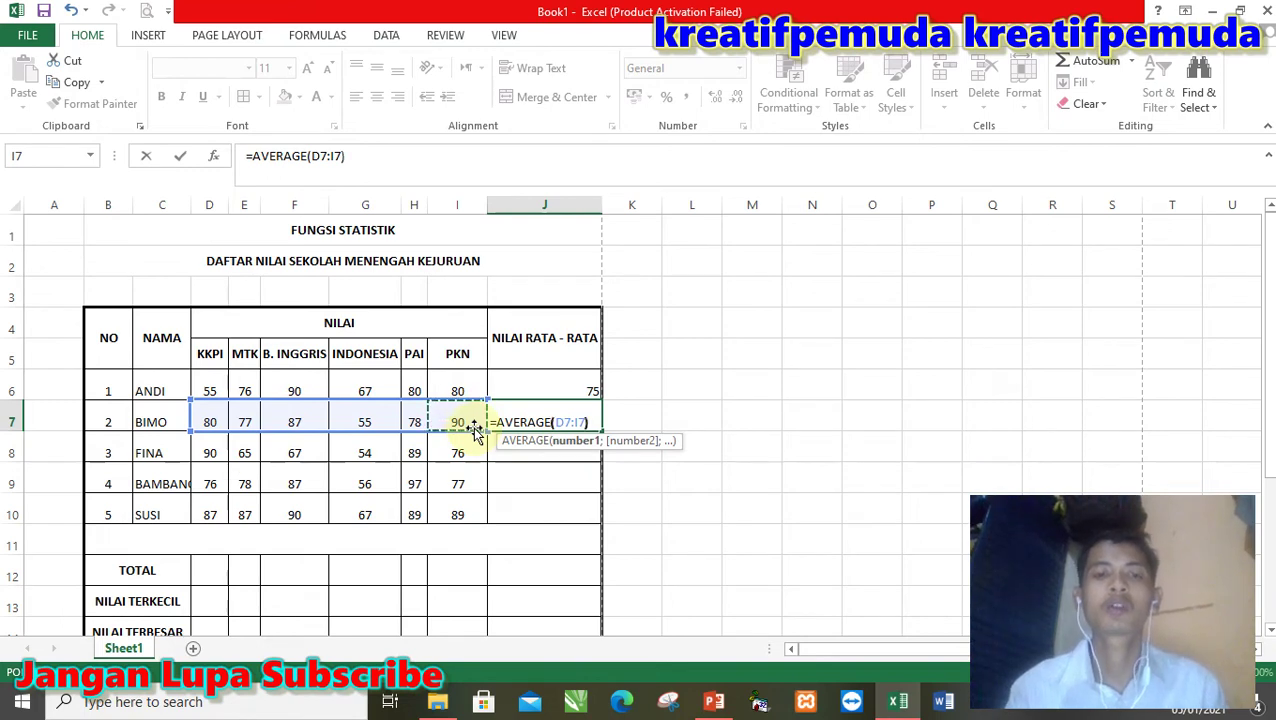
pyautogui.press('Return')
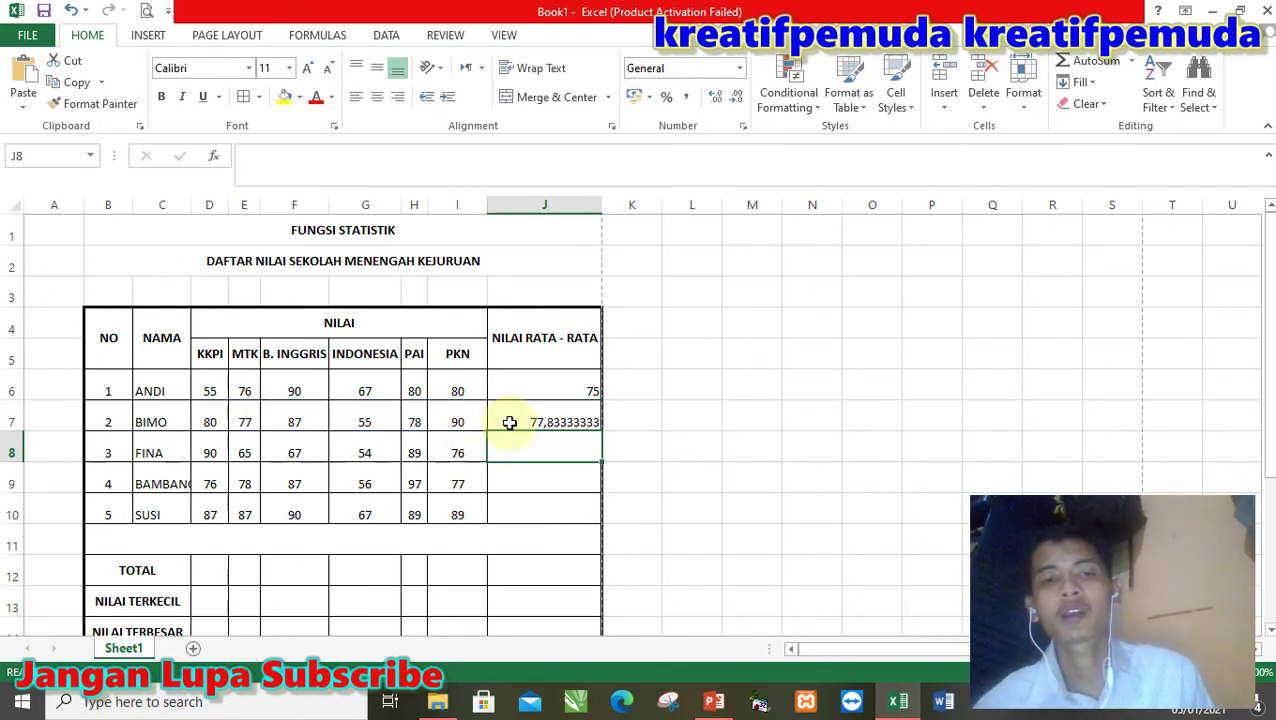
# - Round BIMO's average in J7 to 78 with no decimals
pyautogui.click(507, 422)
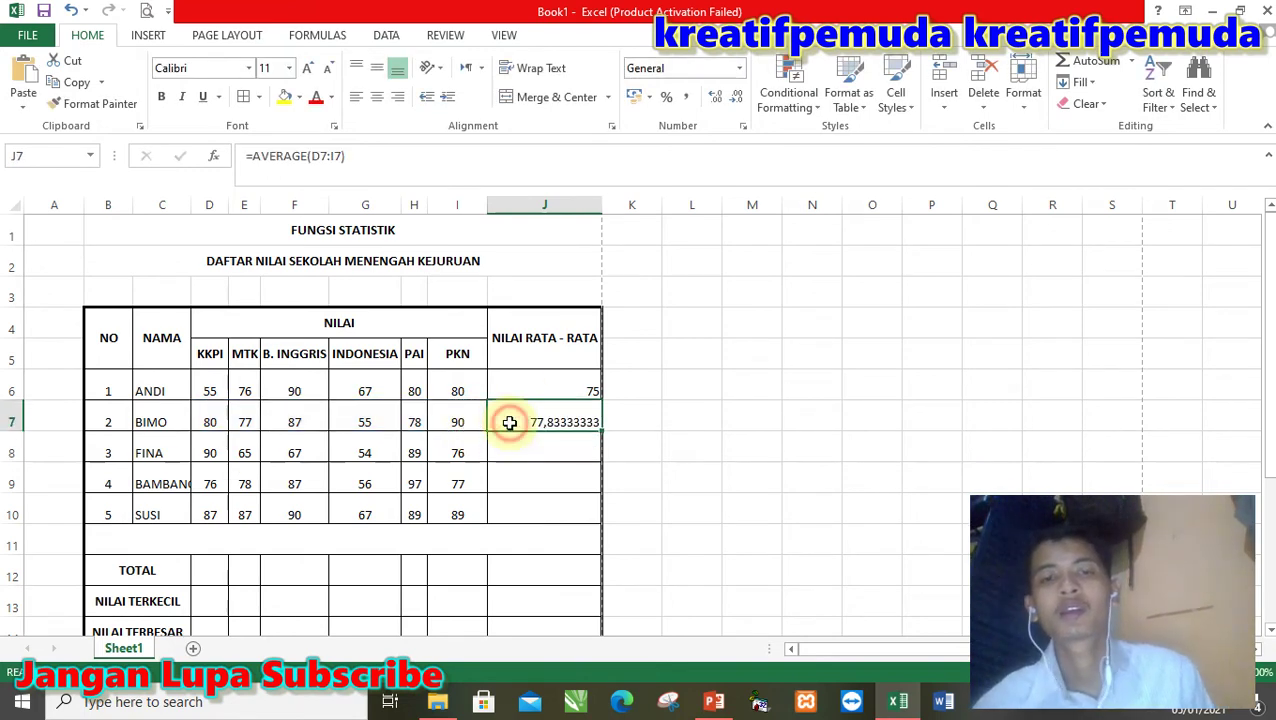
pyautogui.doubleClick(735, 103)
pyautogui.doubleClick(735, 103)
pyautogui.doubleClick(735, 103)
pyautogui.doubleClick(735, 103)
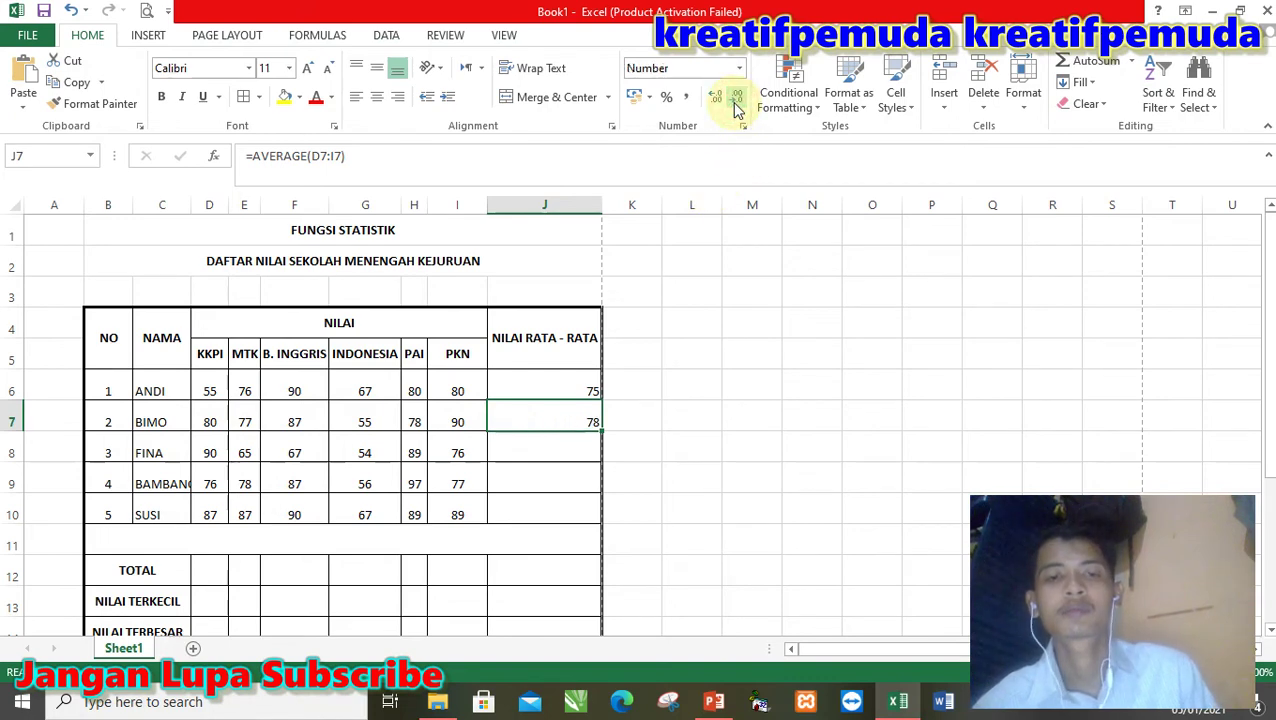
pyautogui.click(586, 381)
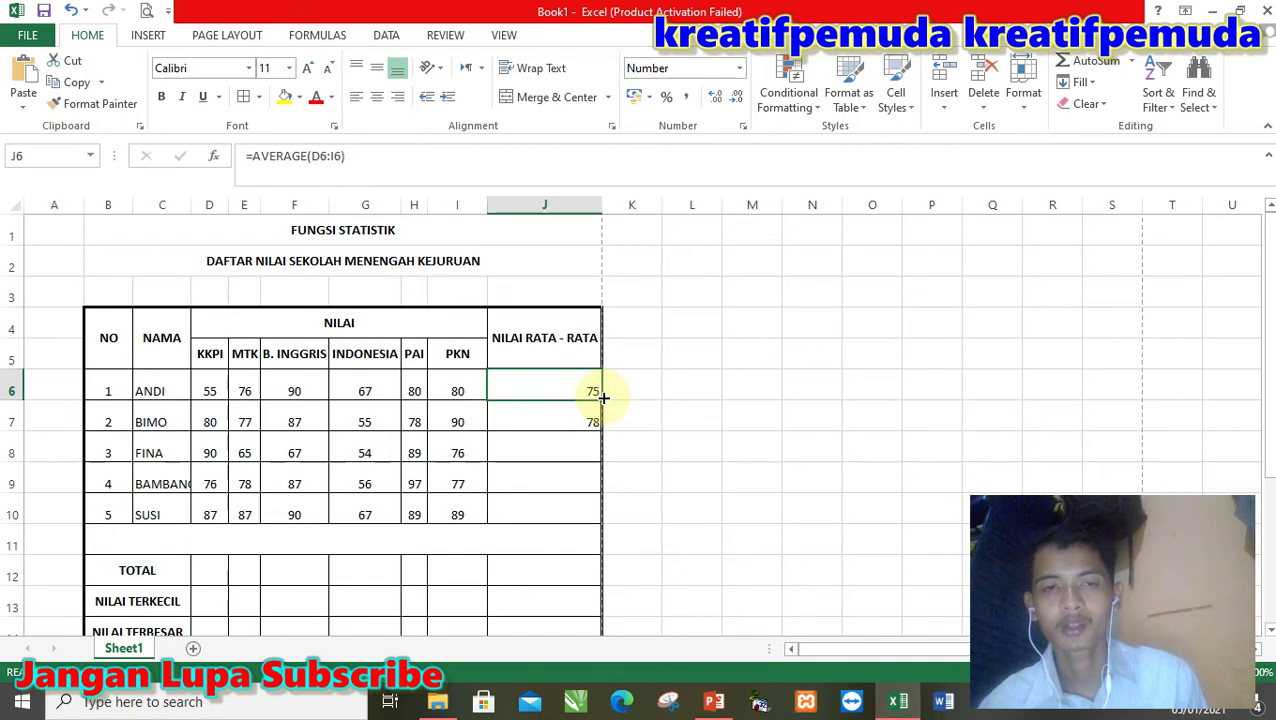
# - Fill J6's average down to J10 and centre the averages 75, 78, 74, 79, 85
pyautogui.moveTo(603, 397); pyautogui.dragTo(589, 527)
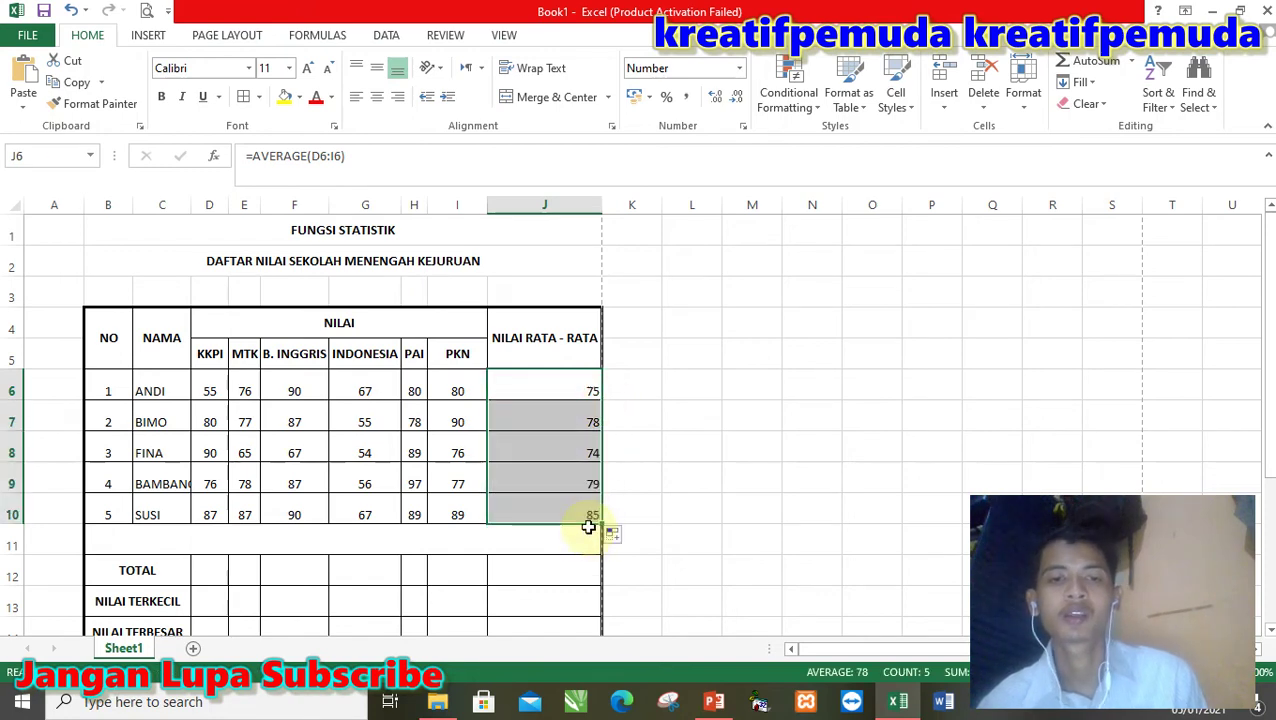
pyautogui.click(379, 98)
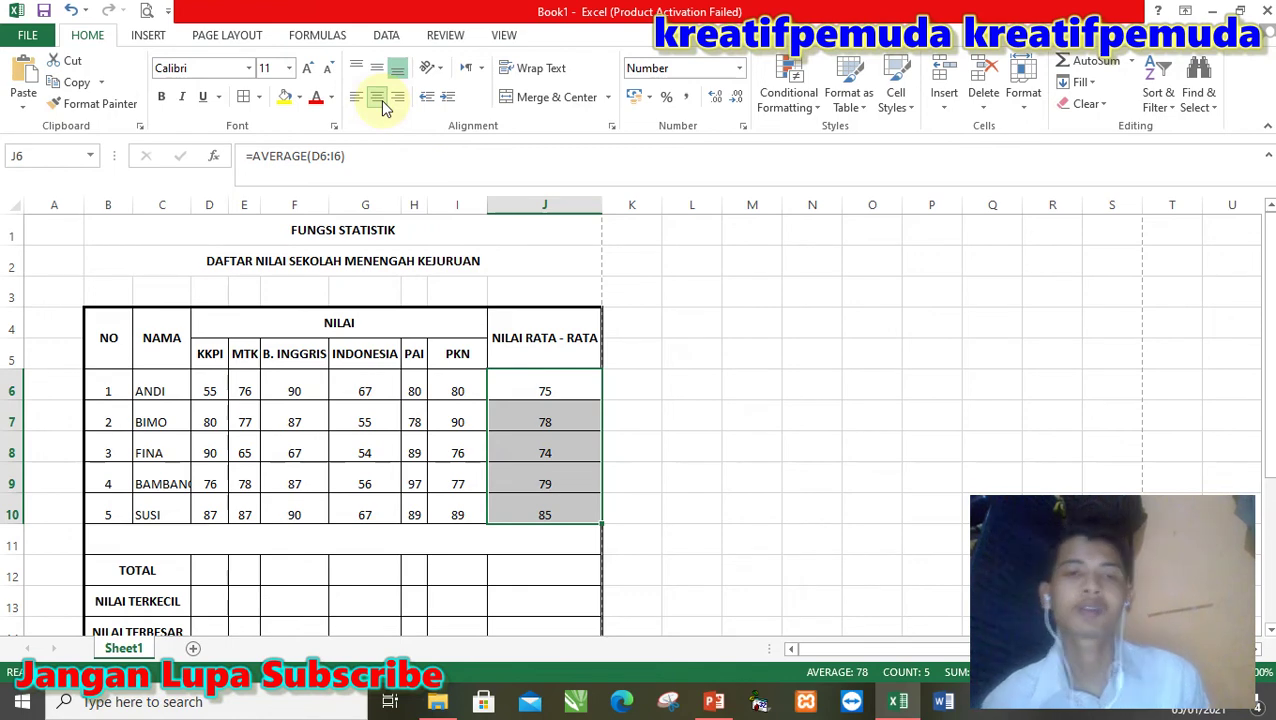
pyautogui.click(543, 385)
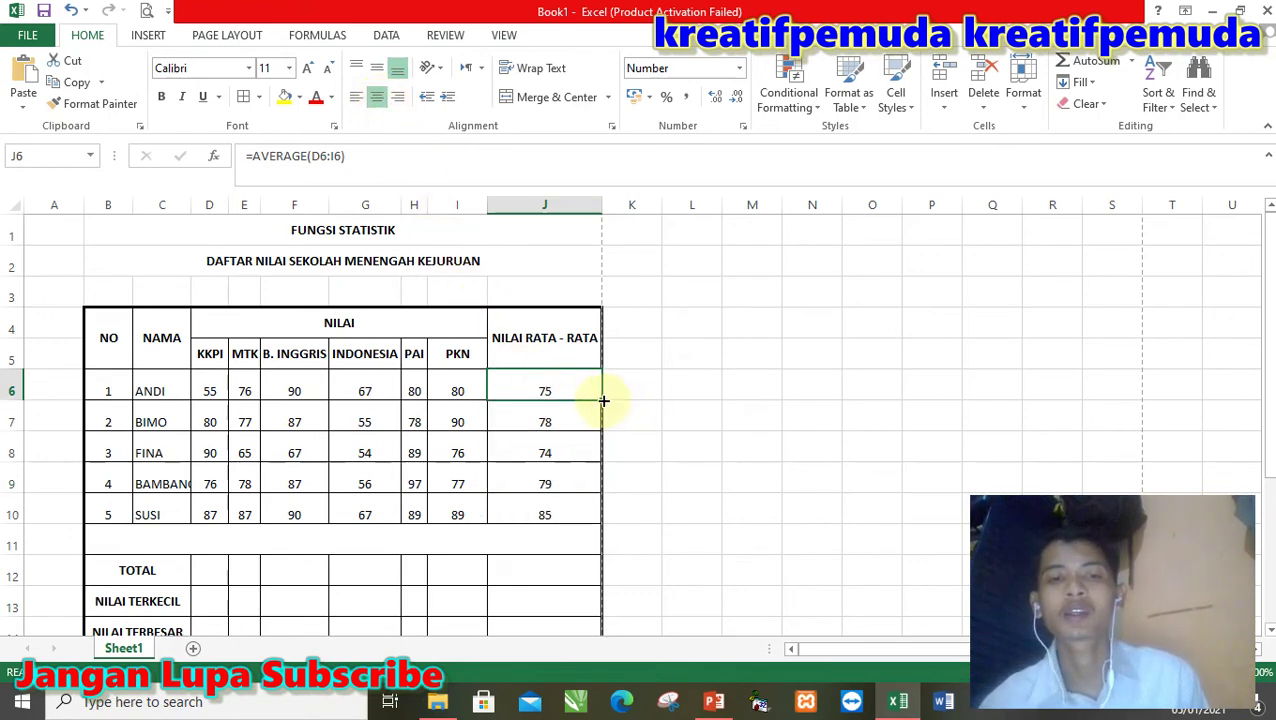
pyautogui.moveTo(601, 404); pyautogui.dragTo(595, 517)
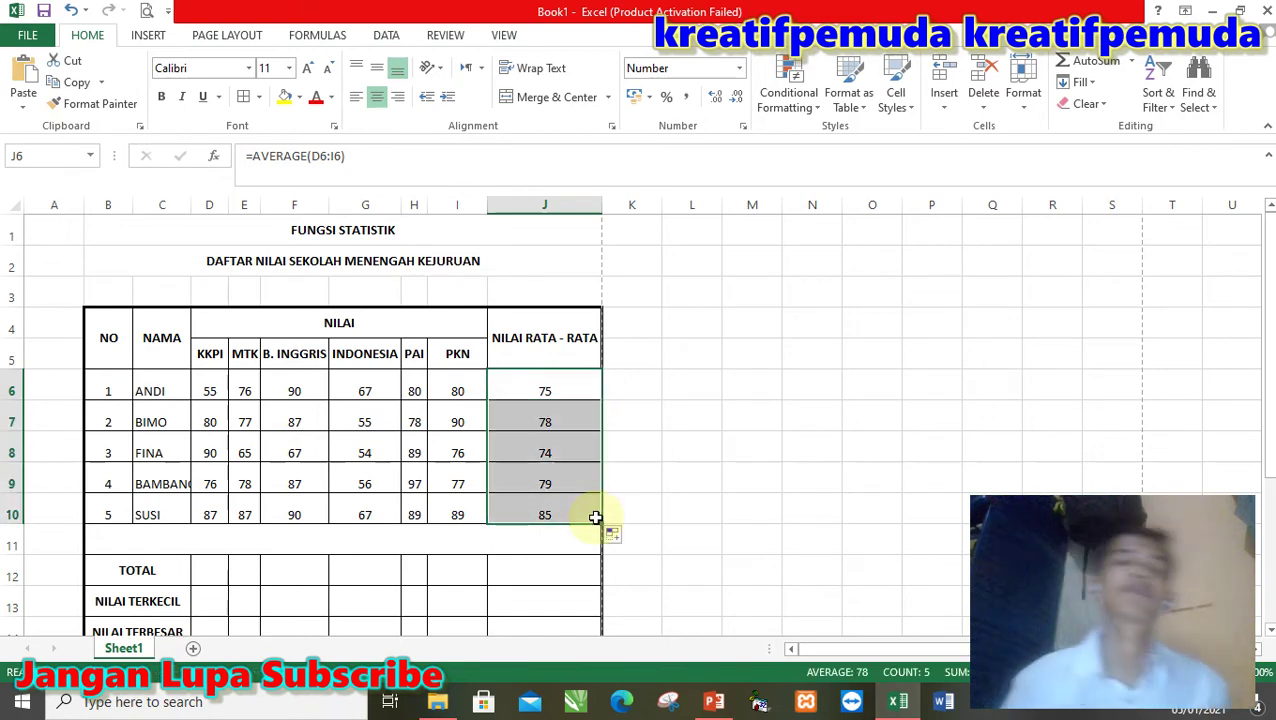
pyautogui.click(558, 432)
pyautogui.press('Down')
# - Enter =SUM(D6:D10) in D12 to total the KKPI scores as 388
pyautogui.press('Down')
pyautogui.press('Down')
pyautogui.press('Down')
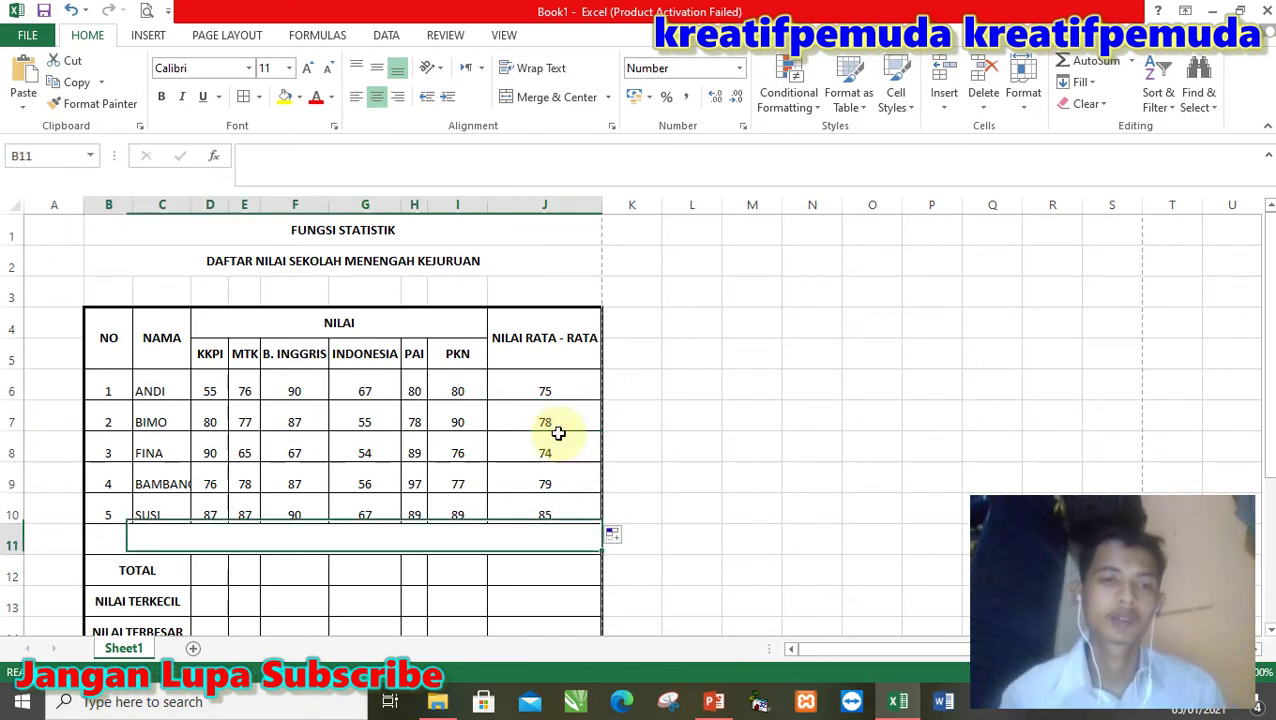
pyautogui.press('Down')
pyautogui.press('Down')
pyautogui.press('Down')
pyautogui.press('Down')
pyautogui.press('Down')
pyautogui.press('Down')
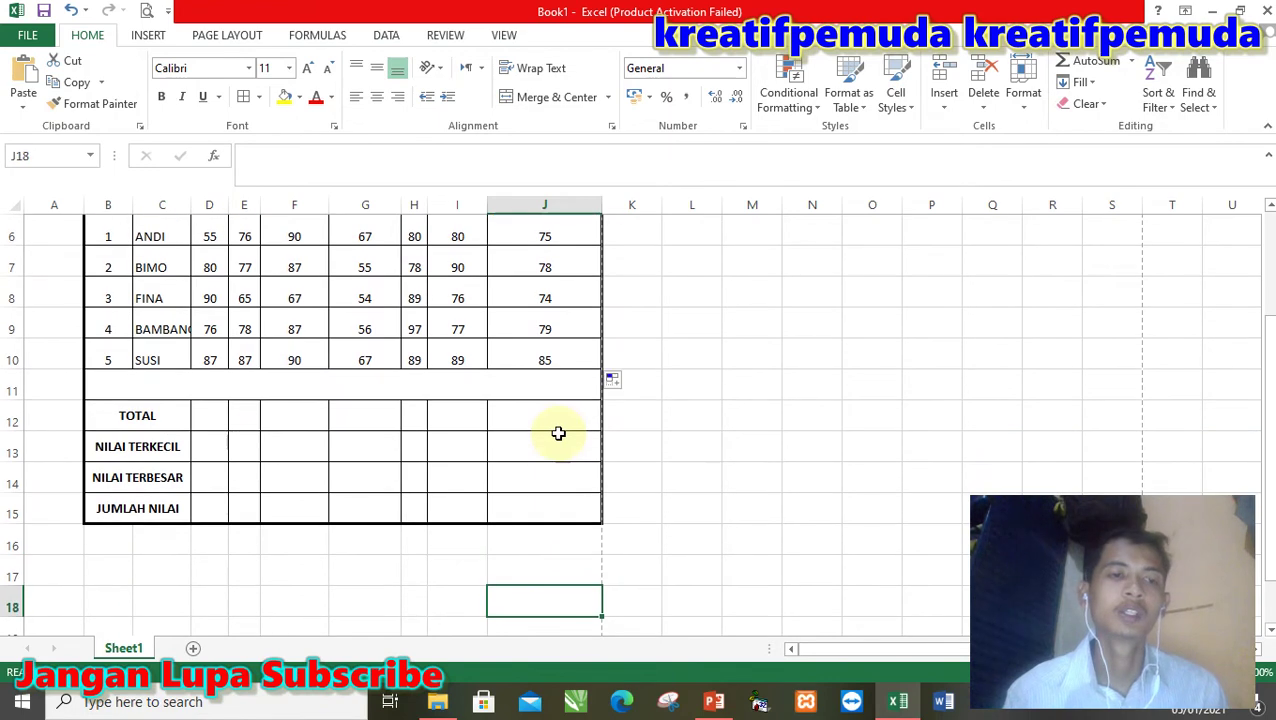
pyautogui.click(228, 413)
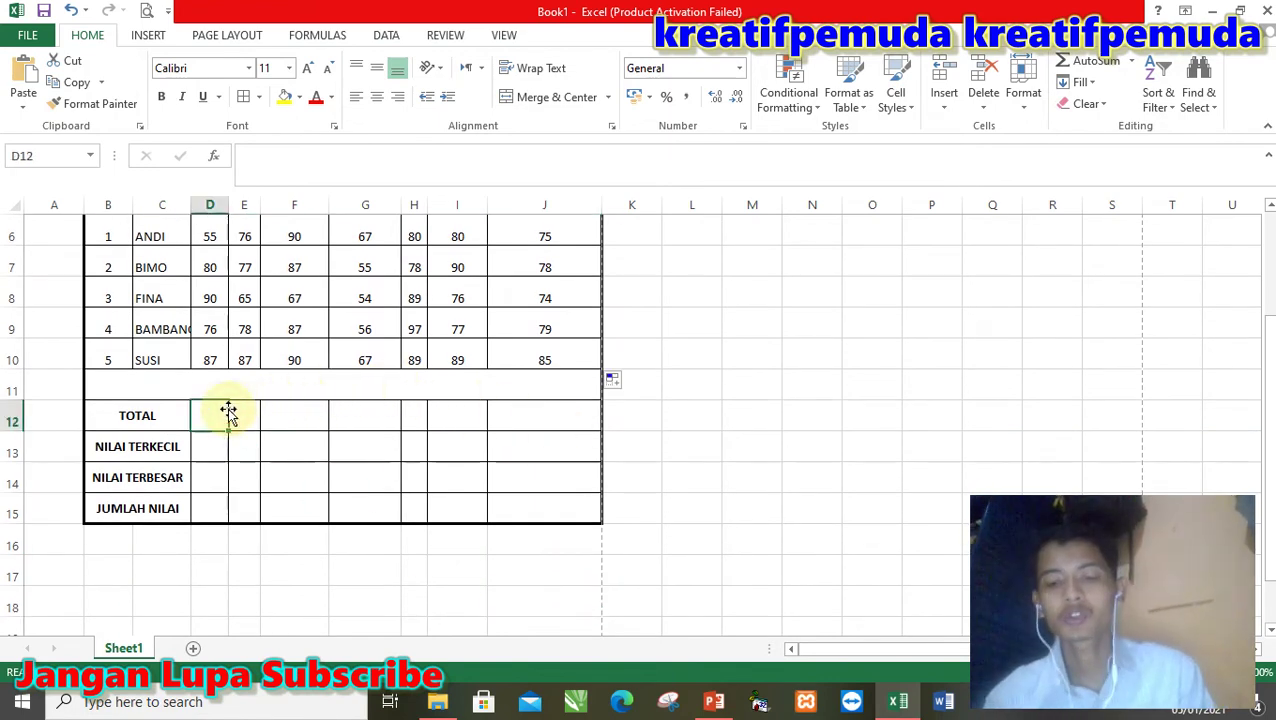
pyautogui.write('=SU')
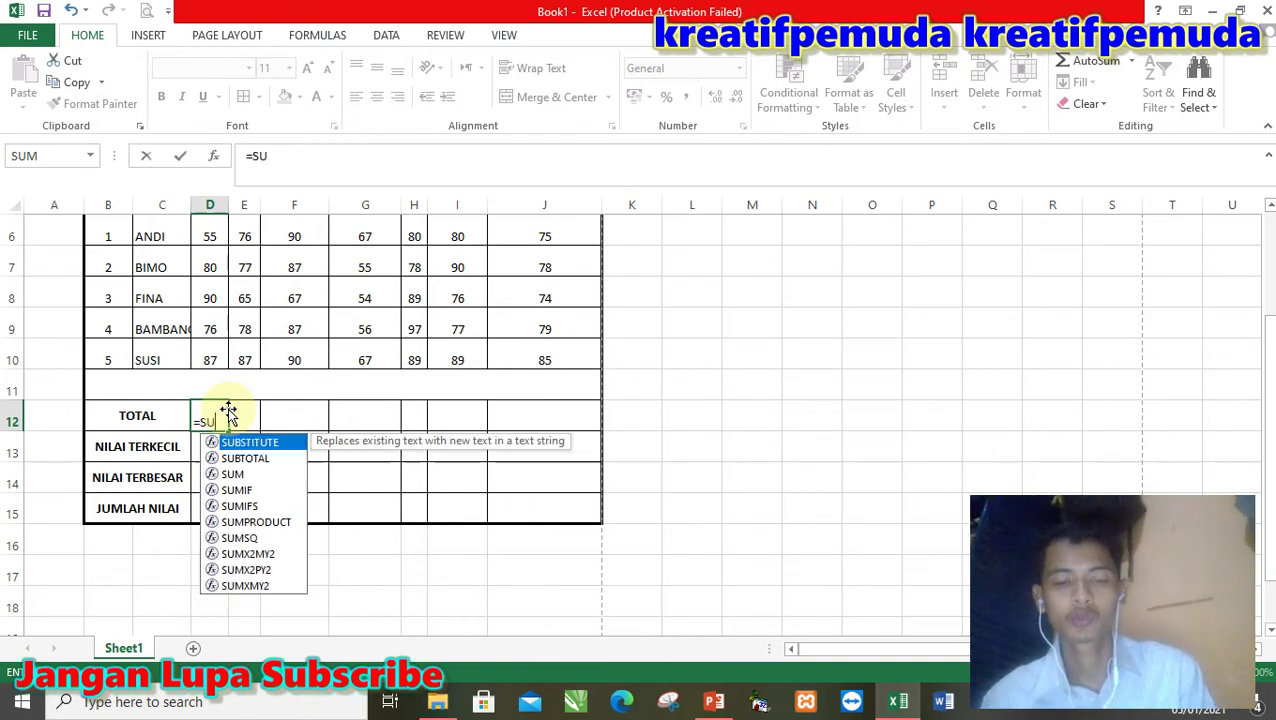
pyautogui.write('M(')
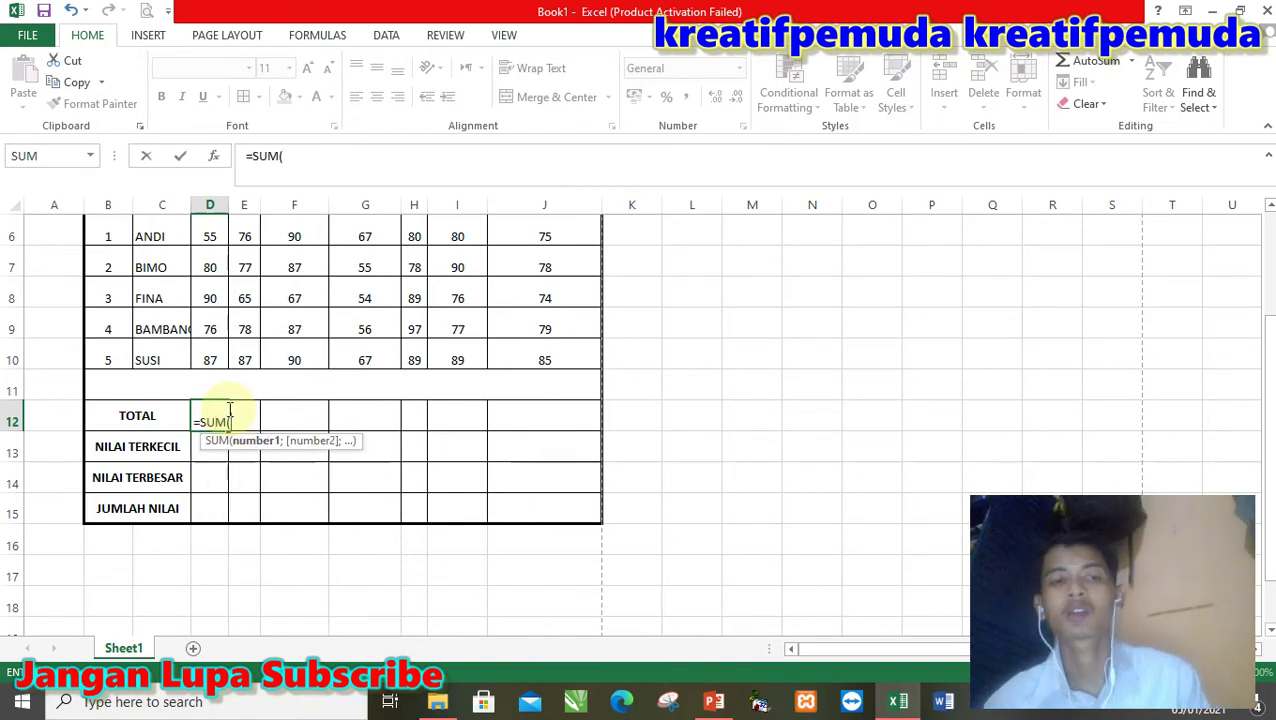
pyautogui.moveTo(1268, 388); pyautogui.dragTo(1263, 334)
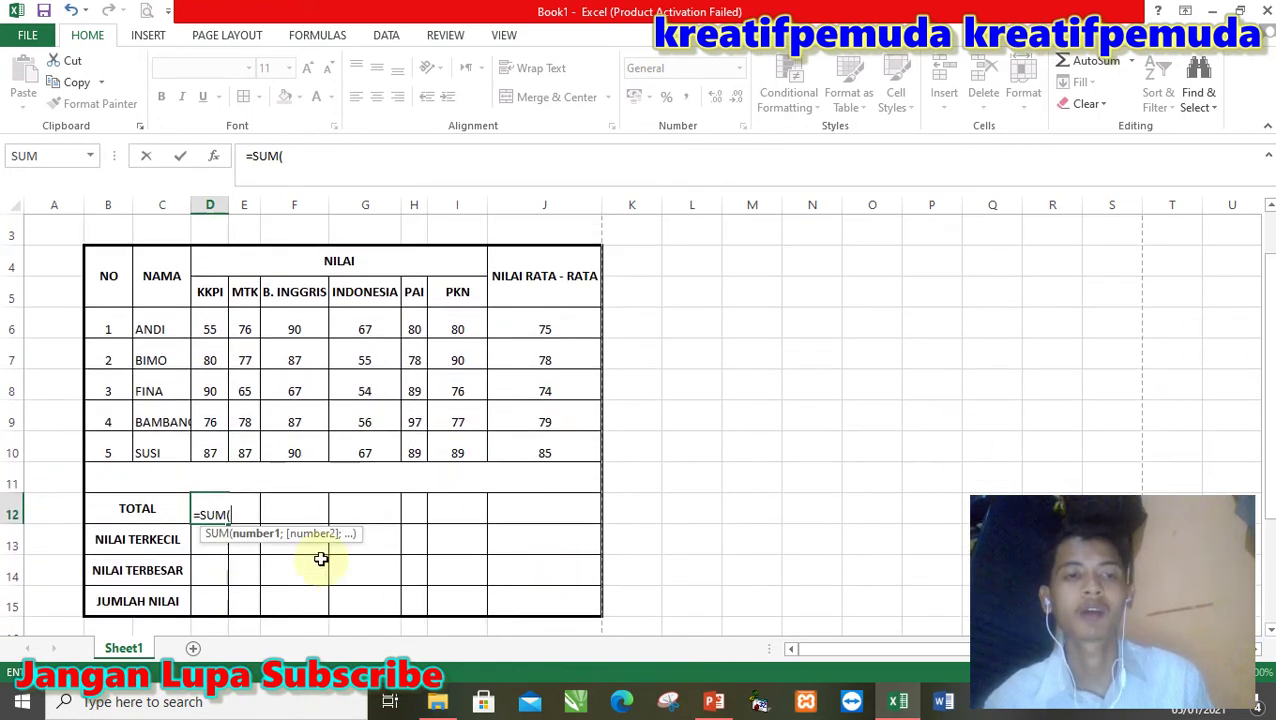
pyautogui.write('D')
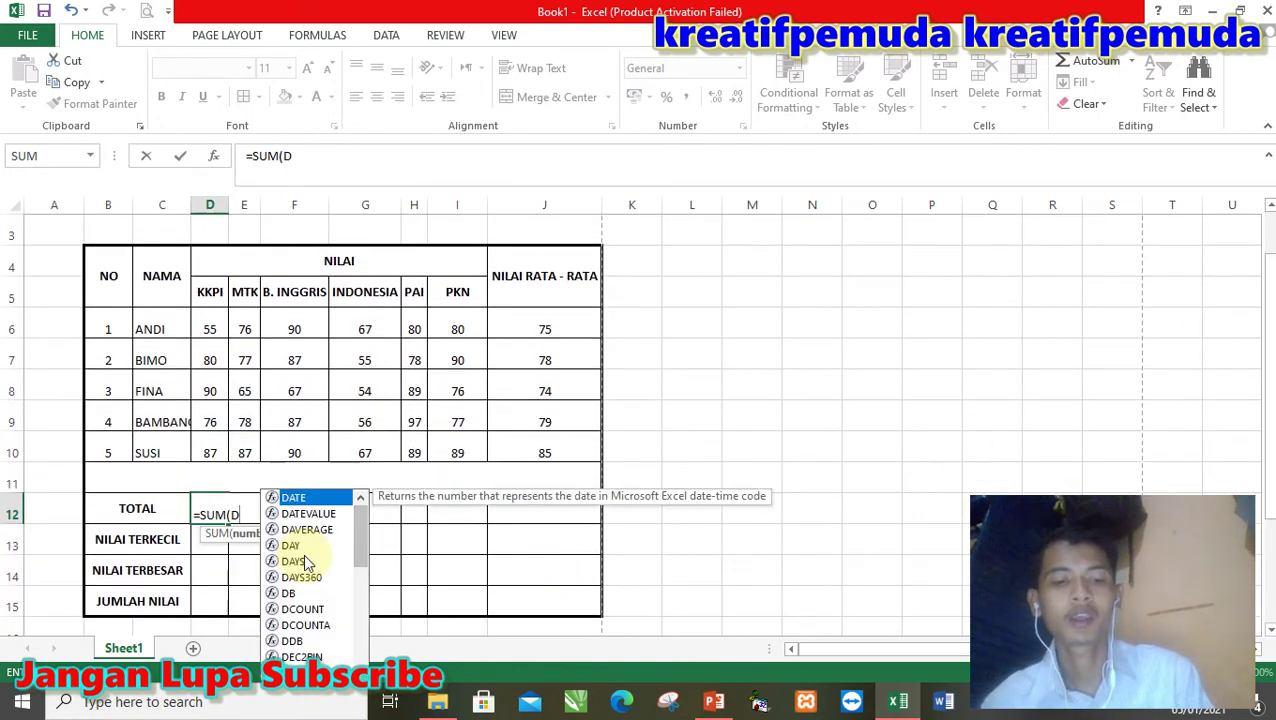
pyautogui.write('6:')
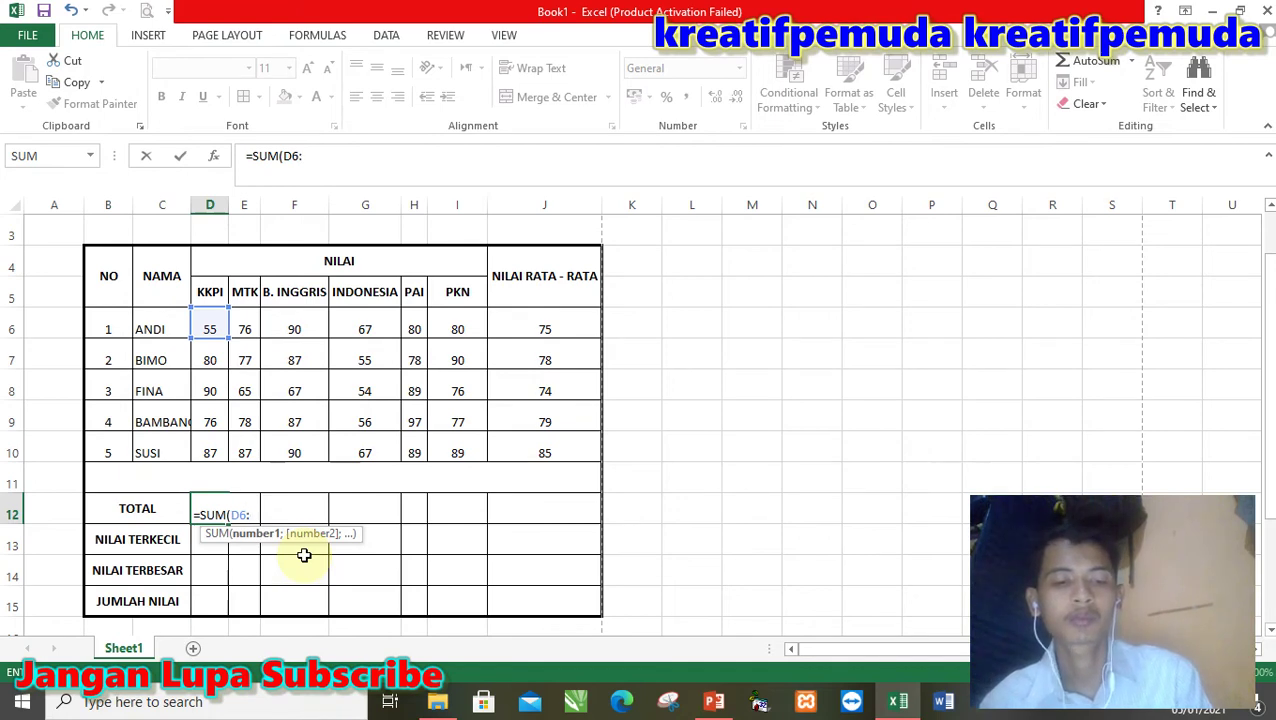
pyautogui.write('D1')
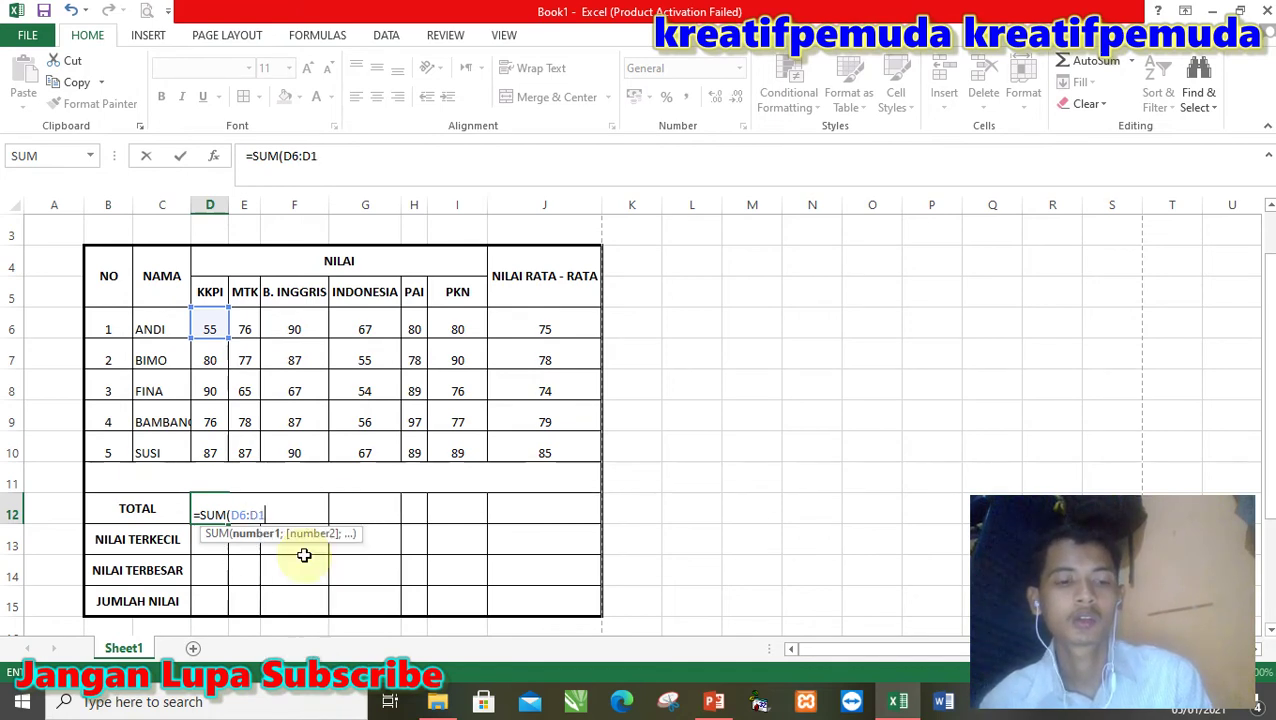
pyautogui.write('0)')
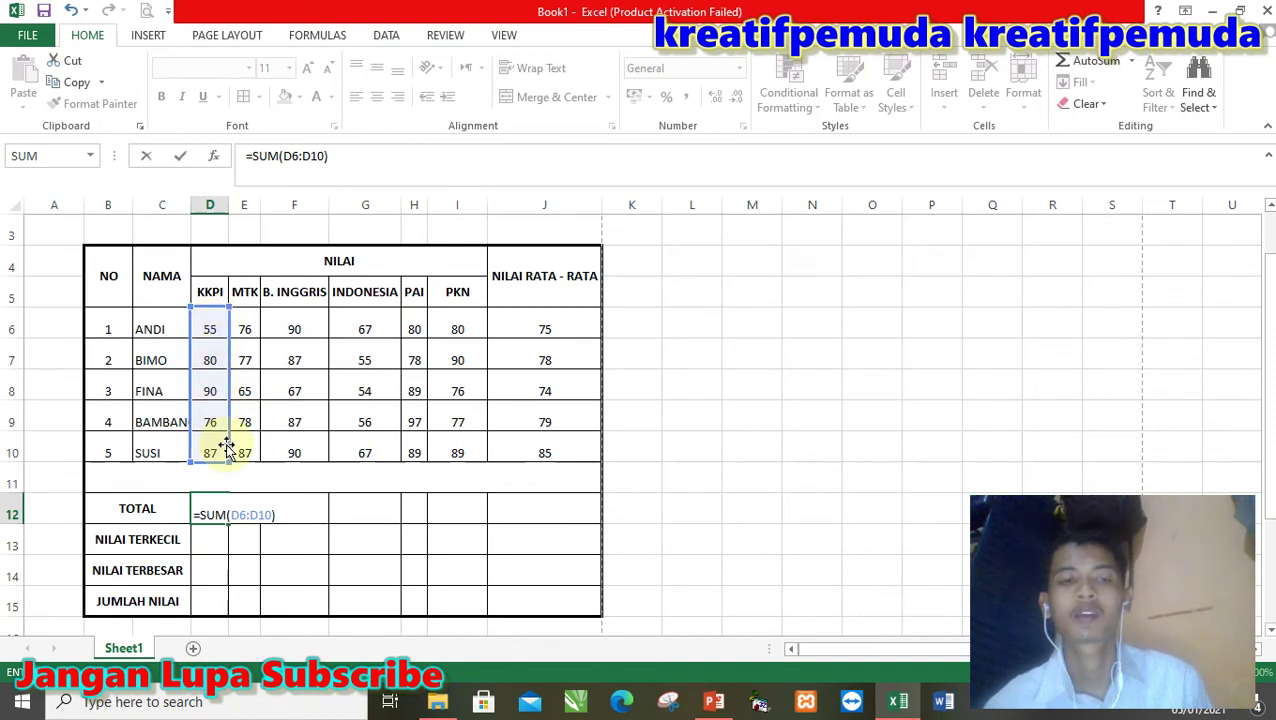
pyautogui.press('Return')
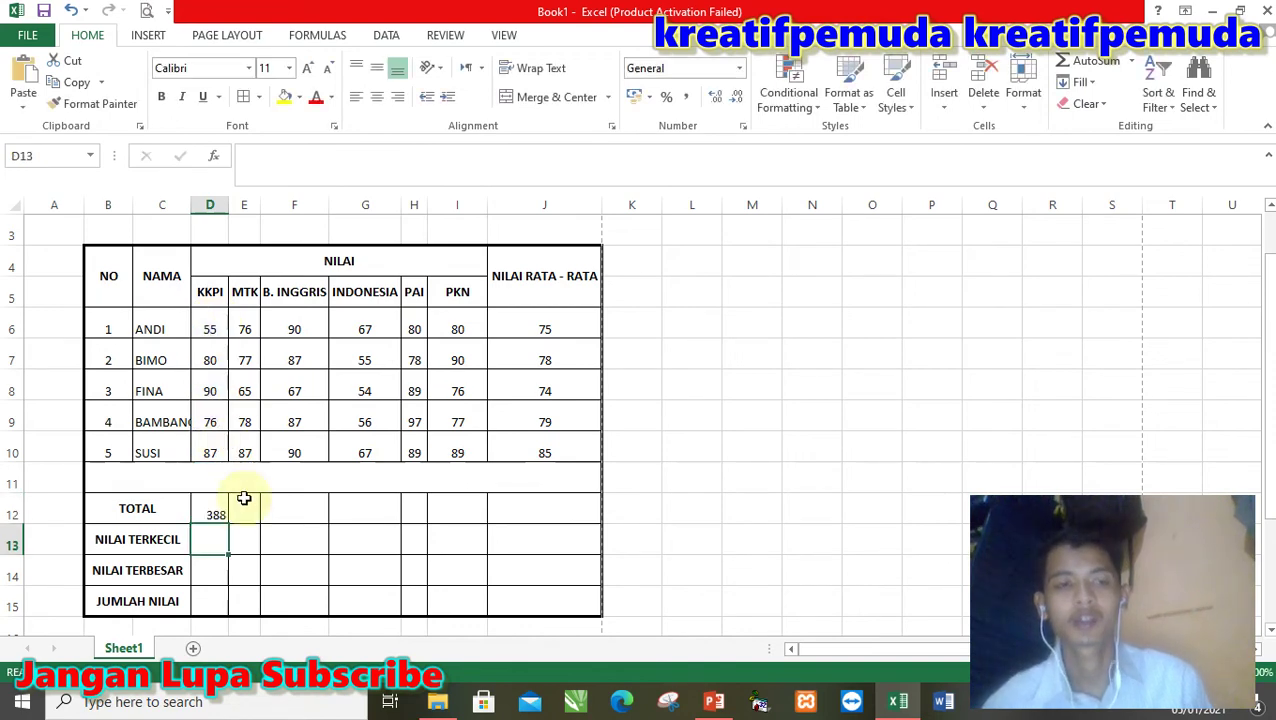
pyautogui.click(245, 507)
# - Enter =SUM(E6:E10) in E12 for the MTK total
pyautogui.write('=')
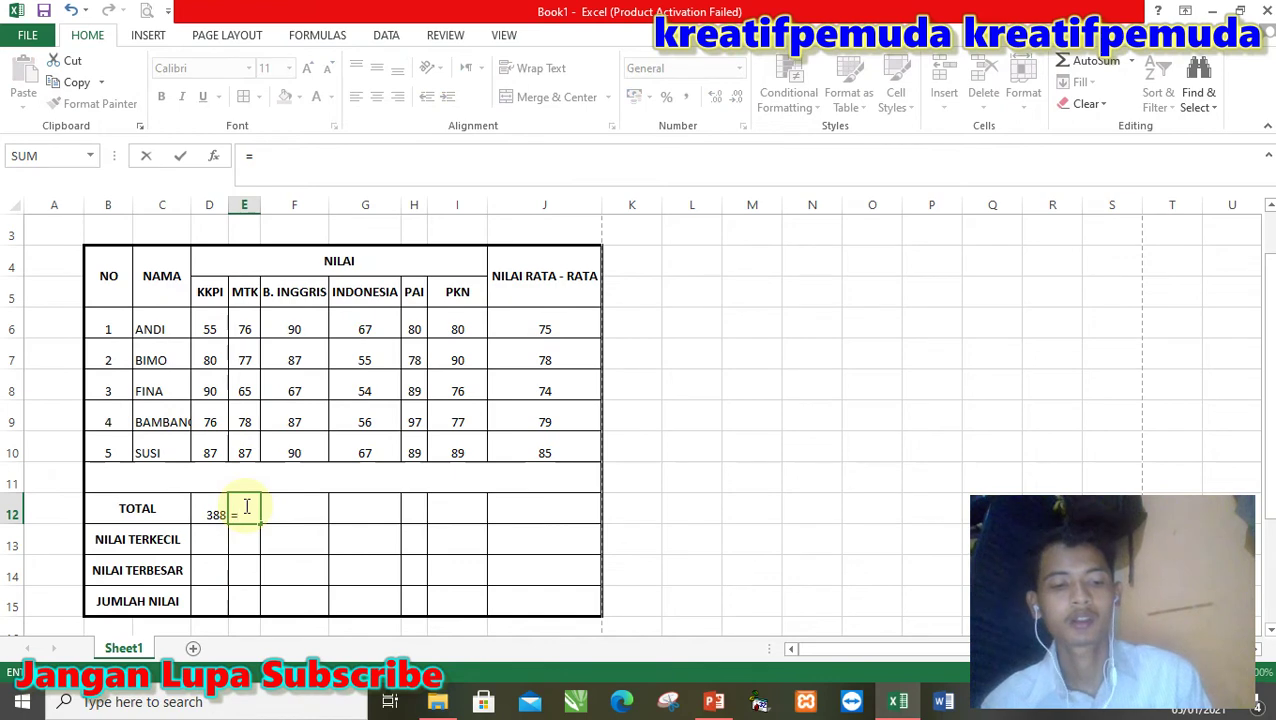
pyautogui.write('SU')
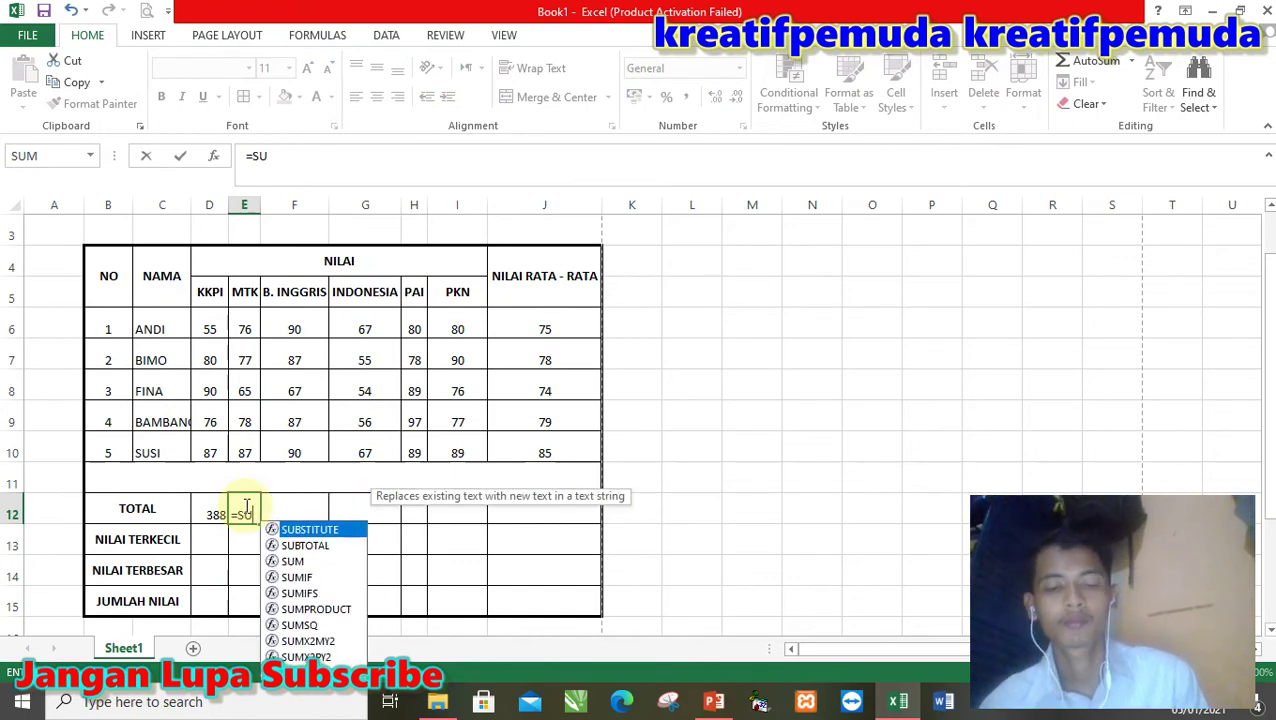
pyautogui.write('M(')
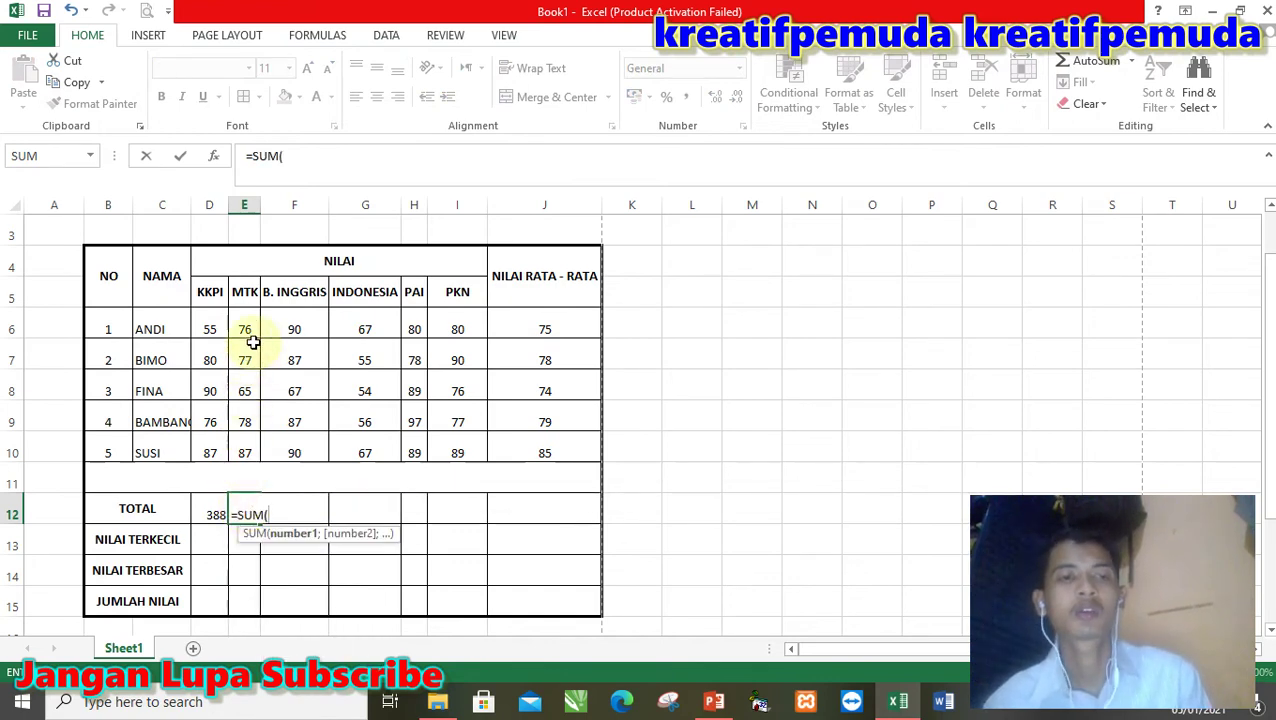
pyautogui.click(251, 329)
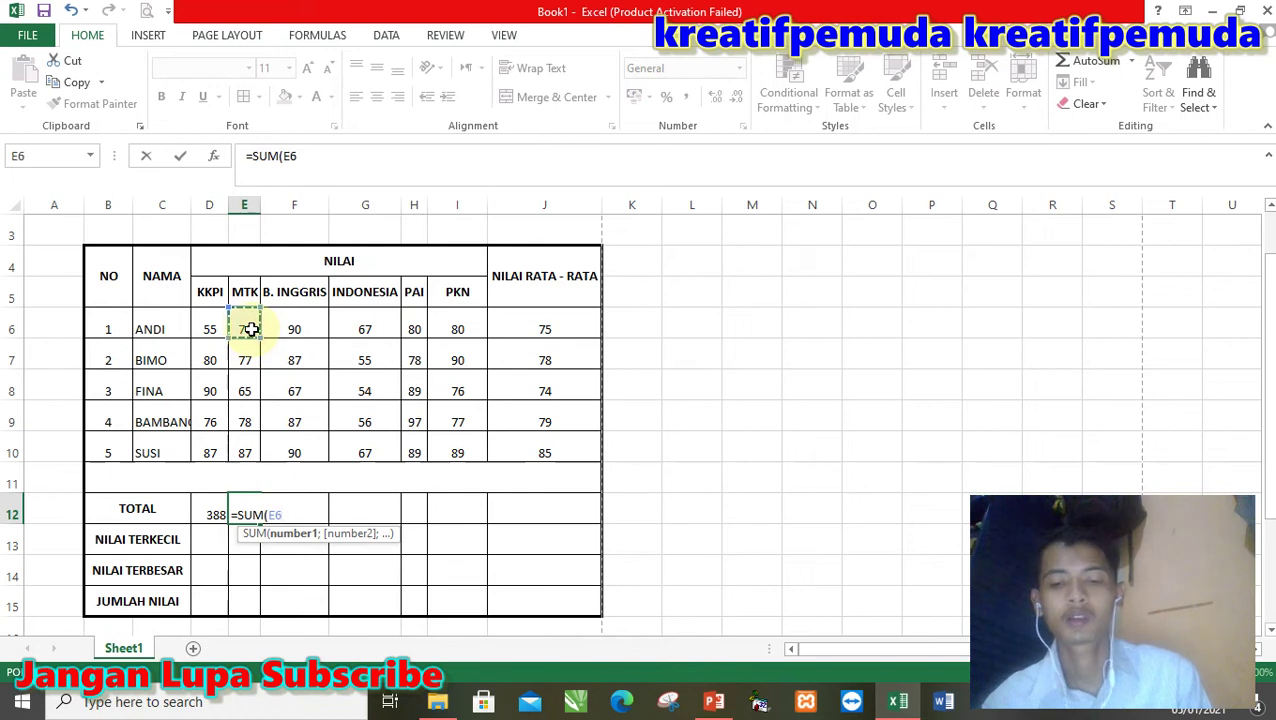
pyautogui.moveTo(242, 452); pyautogui.dragTo(242, 452)
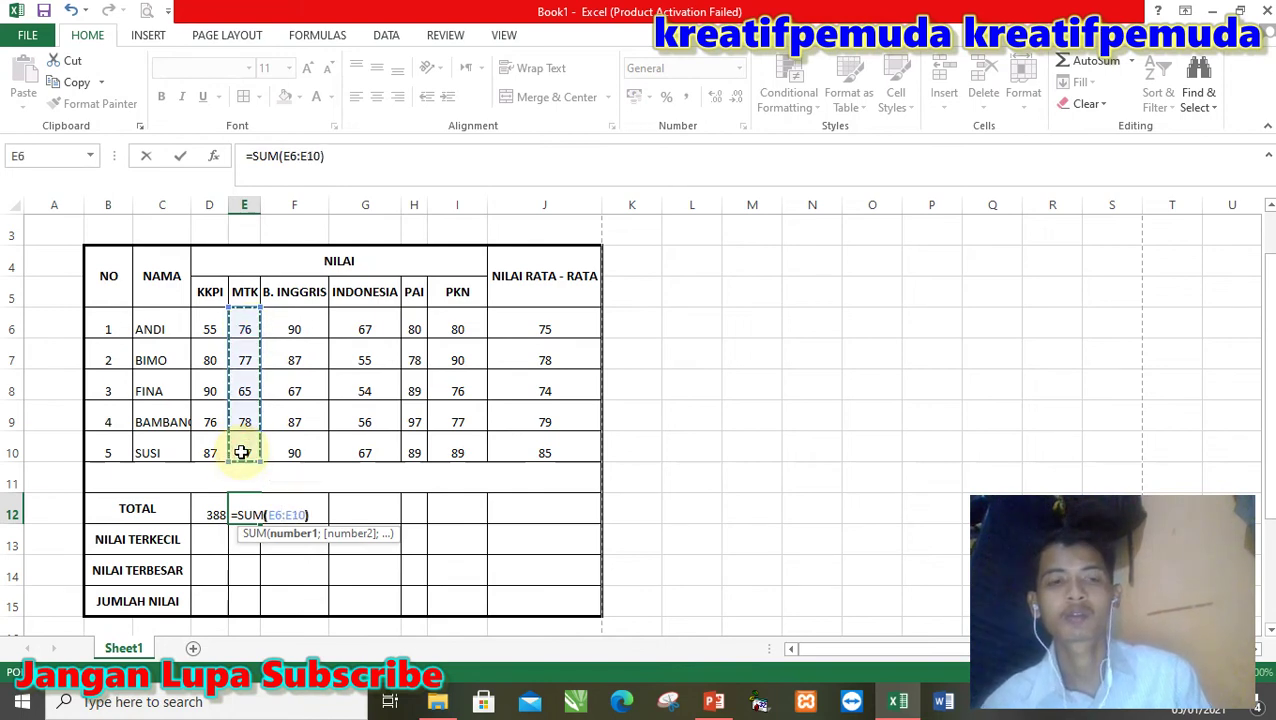
pyautogui.write(')')
pyautogui.press('Return')
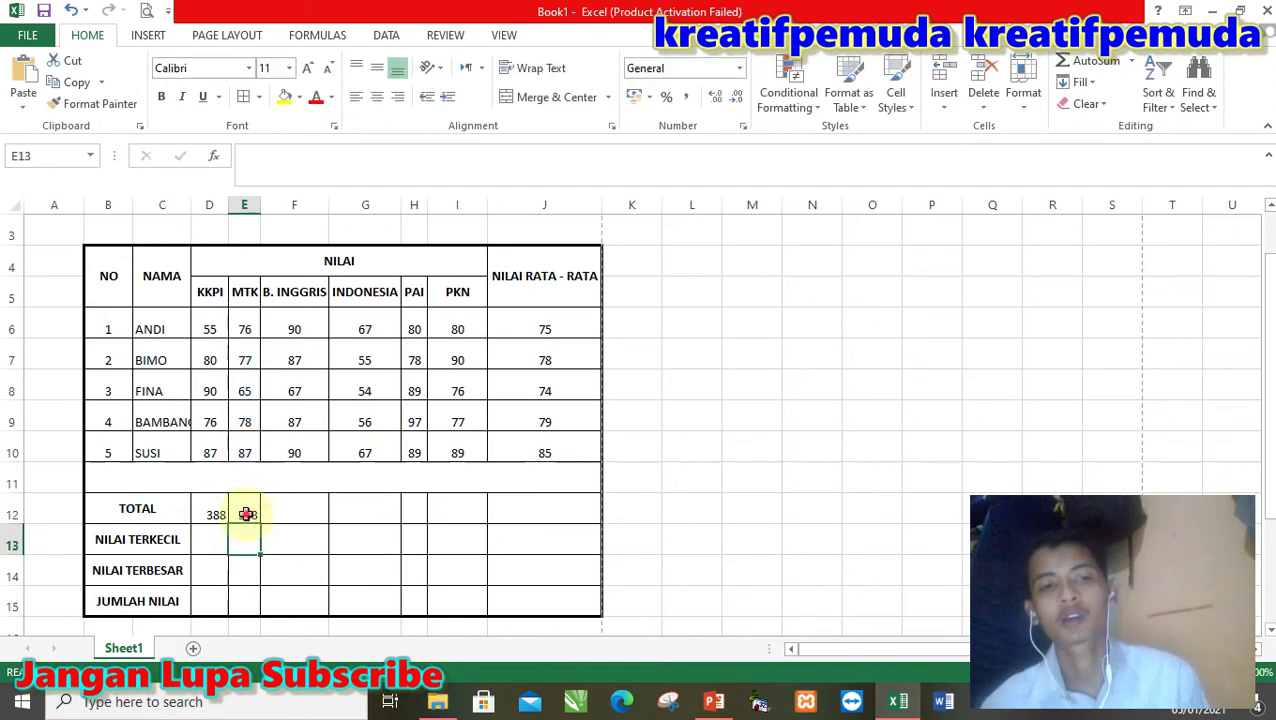
# - Copy the total formula across to J12 and round J12 to 389
pyautogui.click(246, 514)
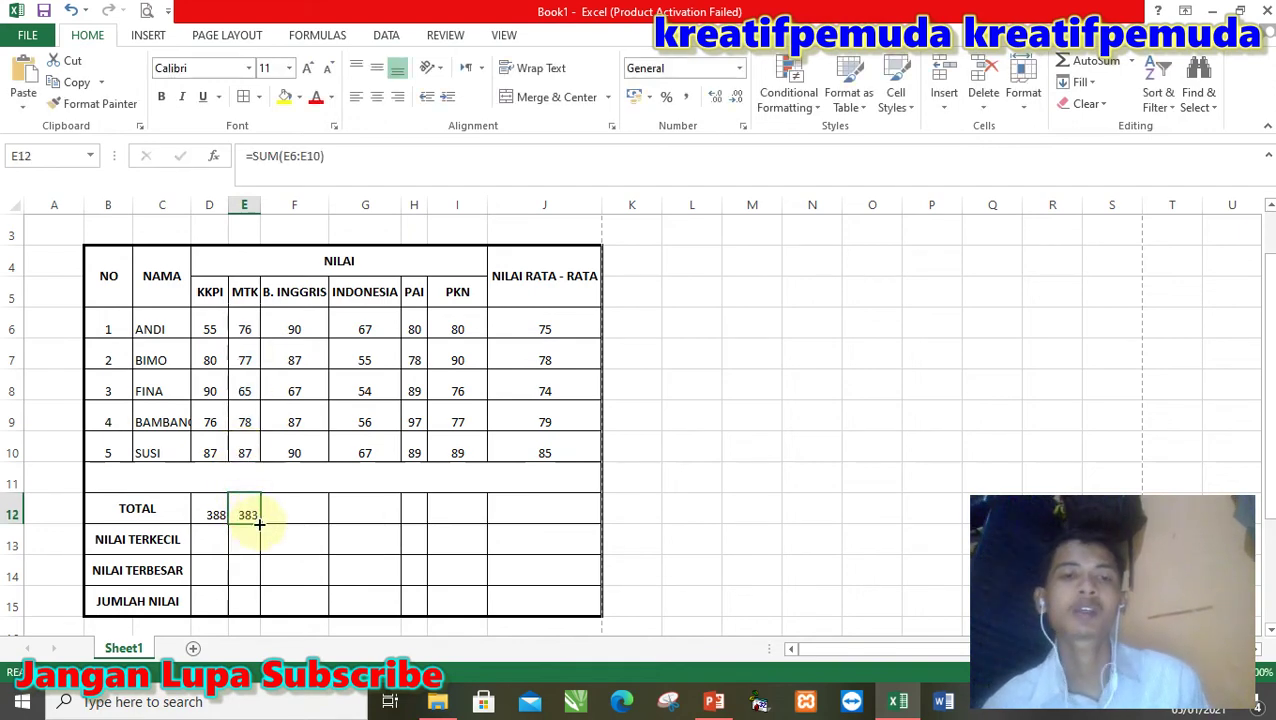
pyautogui.moveTo(259, 524)
pyautogui.mouseDown()
pyautogui.moveTo(617, 503)
pyautogui.moveTo(607, 507)
pyautogui.mouseUp()
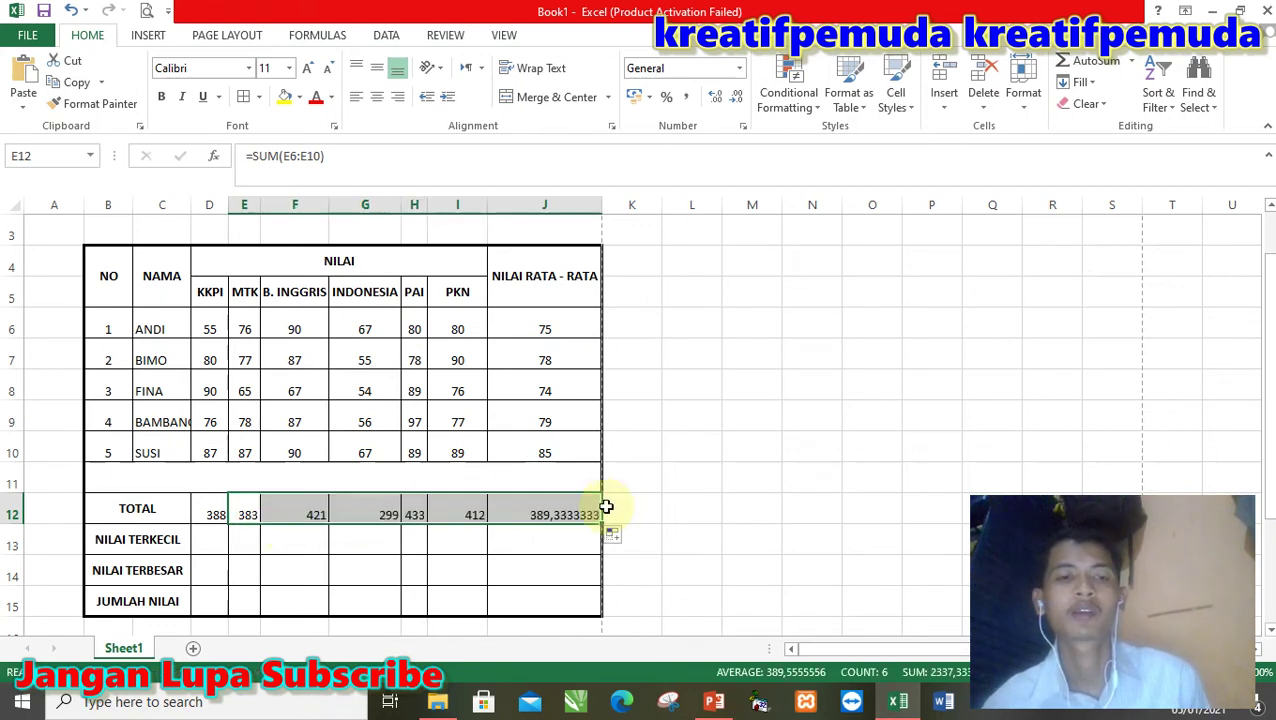
pyautogui.click(594, 510)
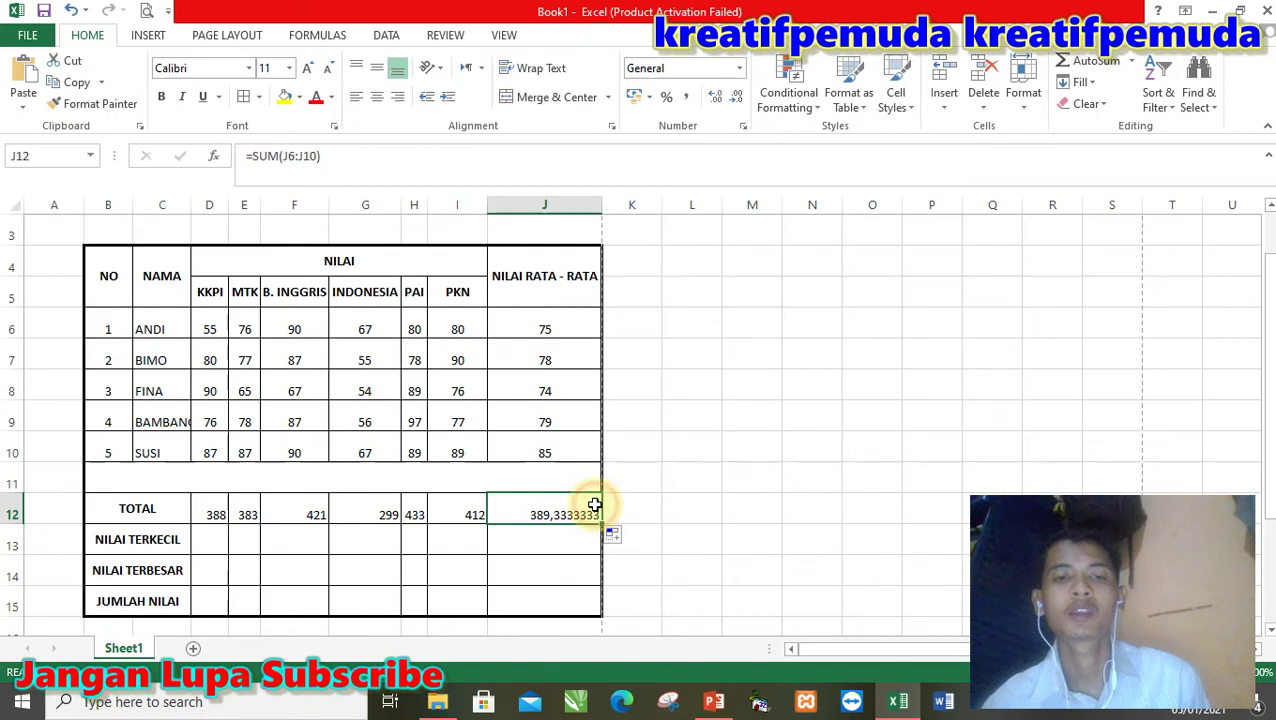
pyautogui.click(731, 97)
pyautogui.click(731, 97)
pyautogui.click(731, 97)
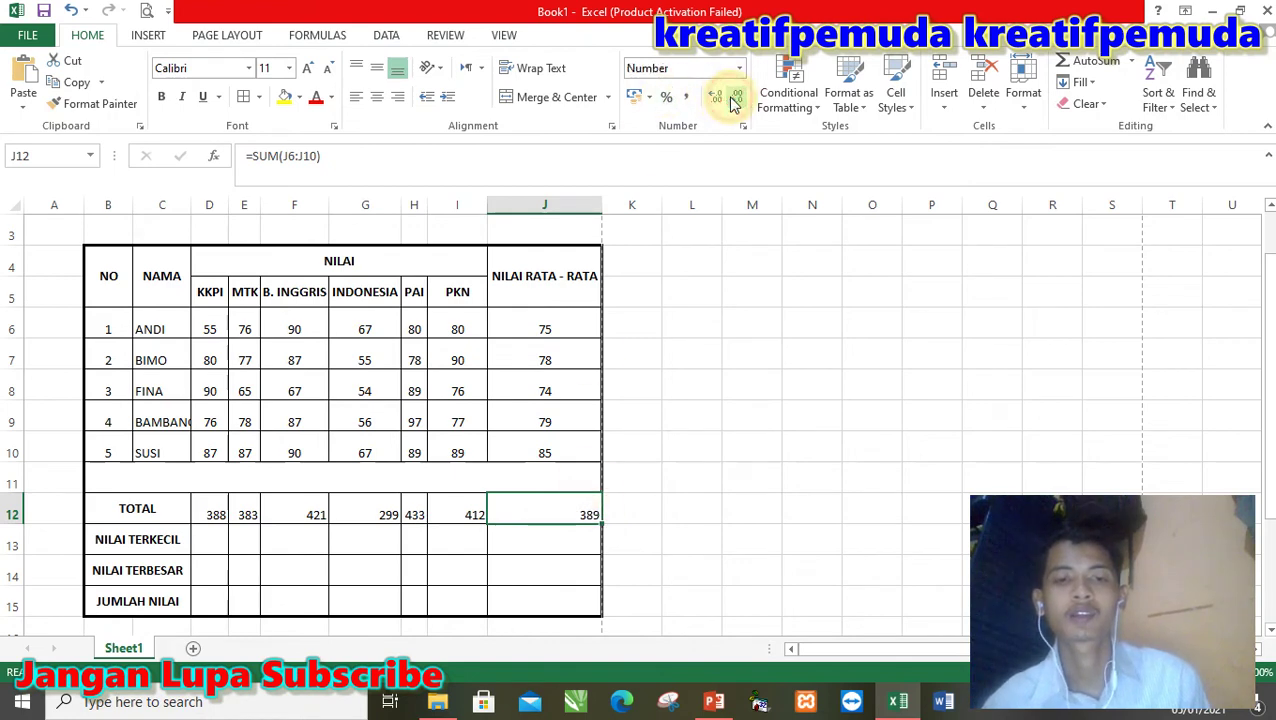
pyautogui.click(692, 380)
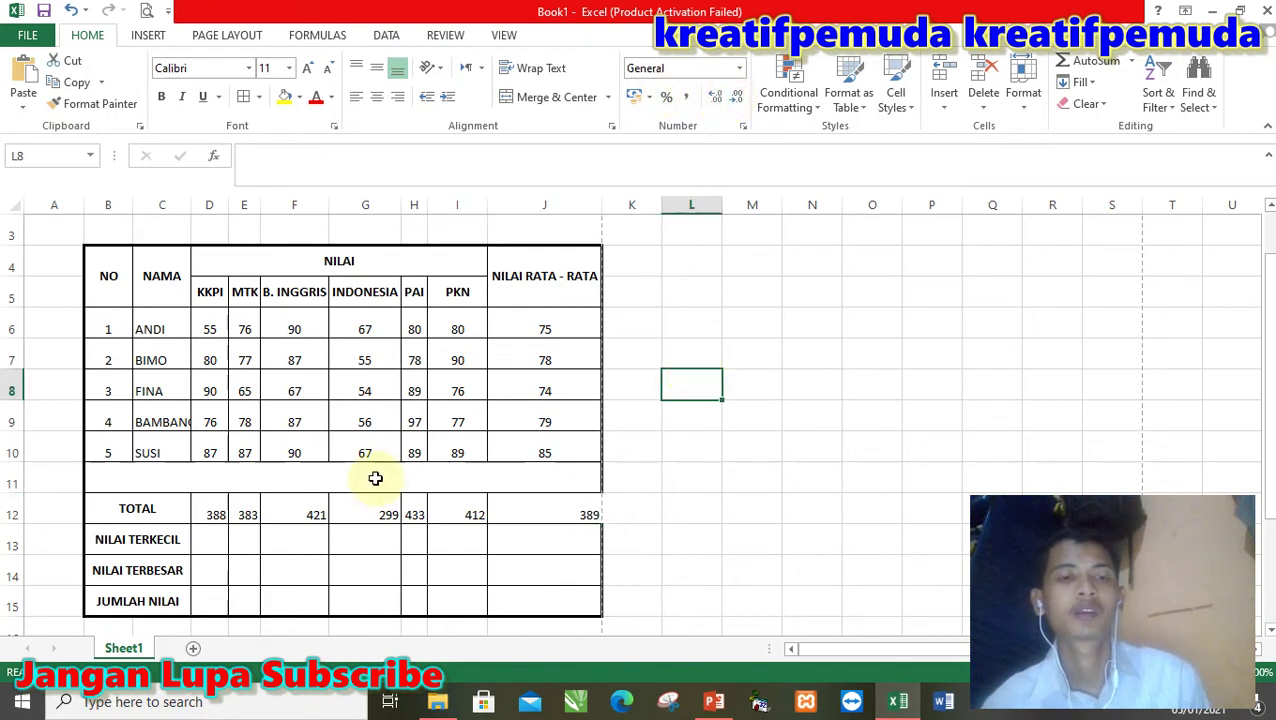
# - Enter =MIN(D6:D10) in D13 for the lowest KKPI score
pyautogui.click(220, 536)
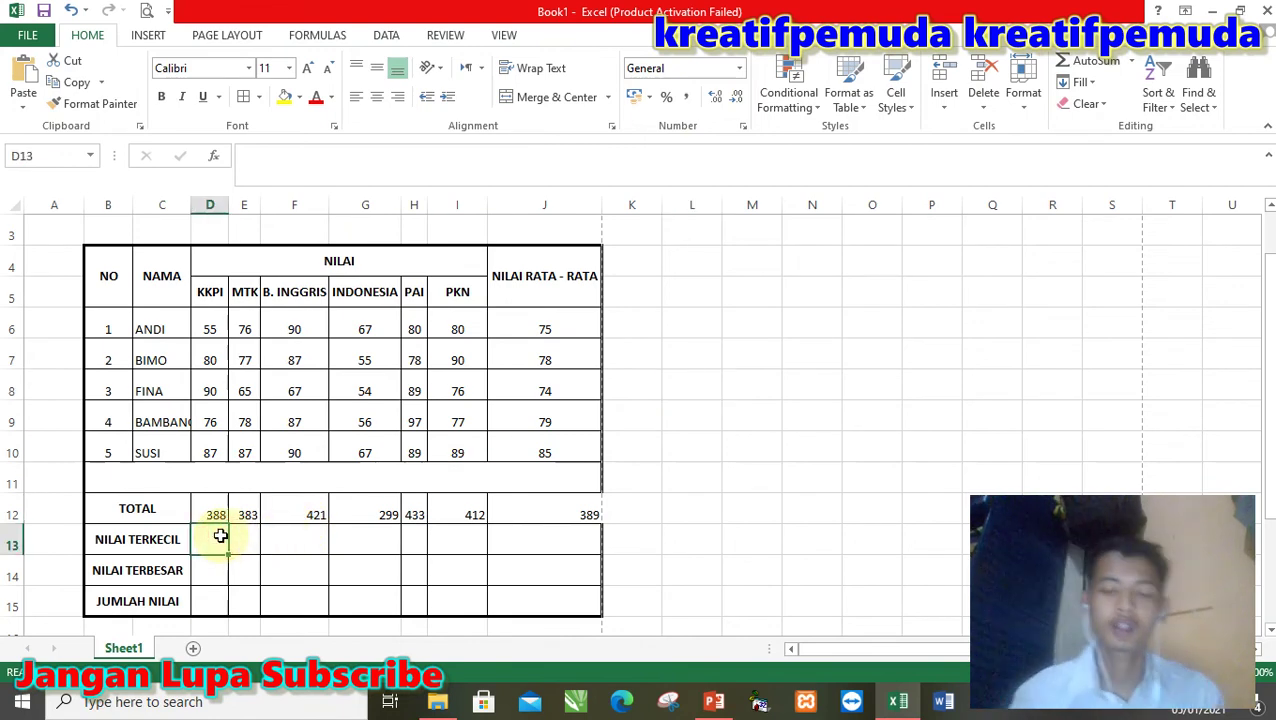
pyautogui.write('=MIN')
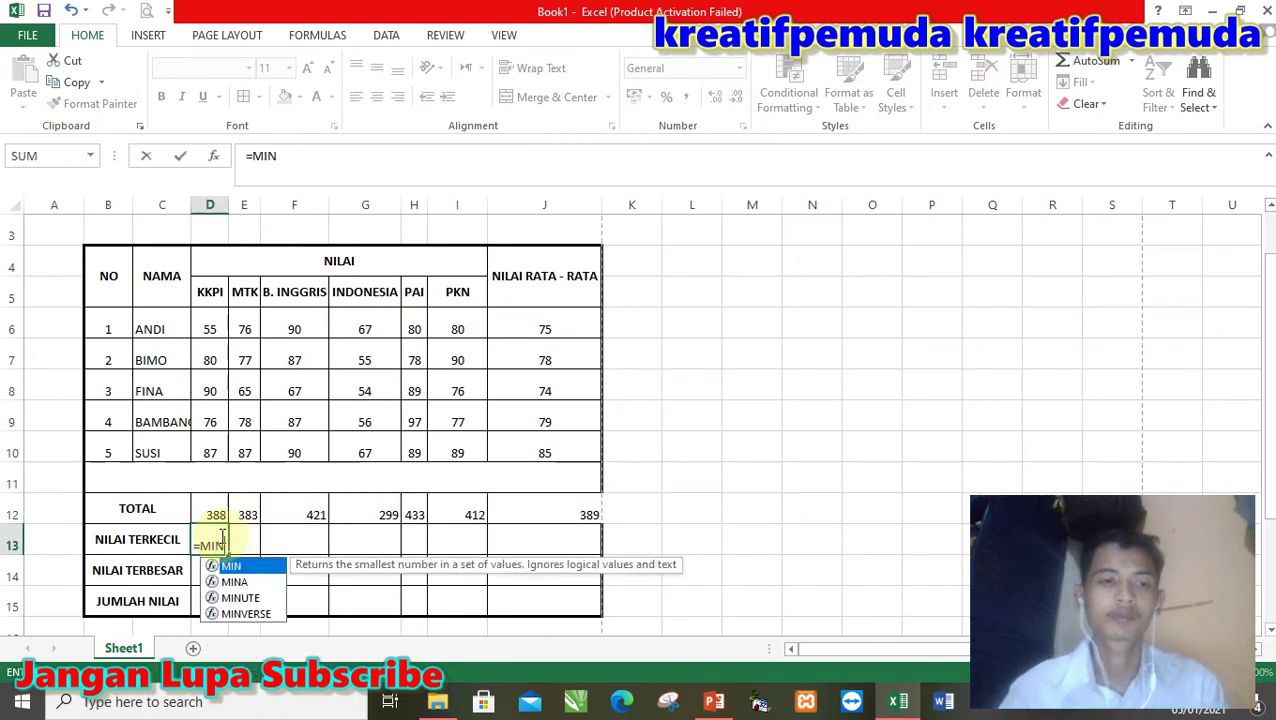
pyautogui.doubleClick(240, 566)
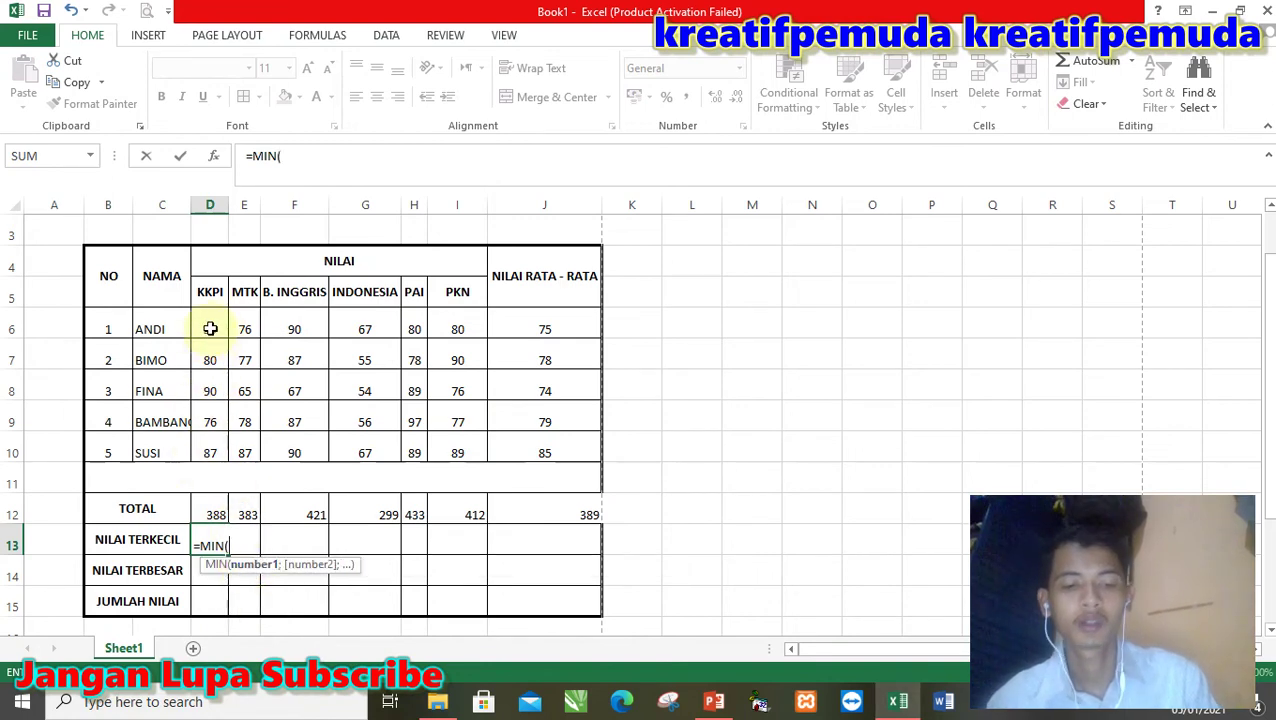
pyautogui.write('D6:')
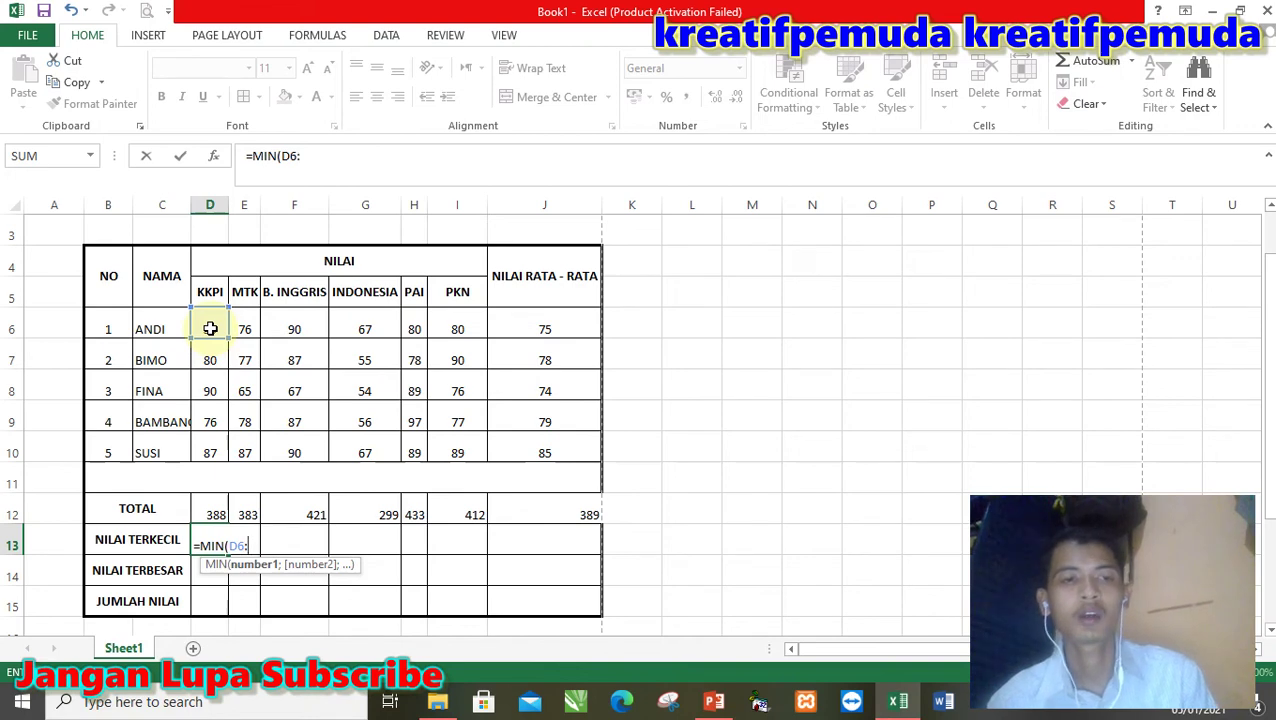
pyautogui.click(218, 453)
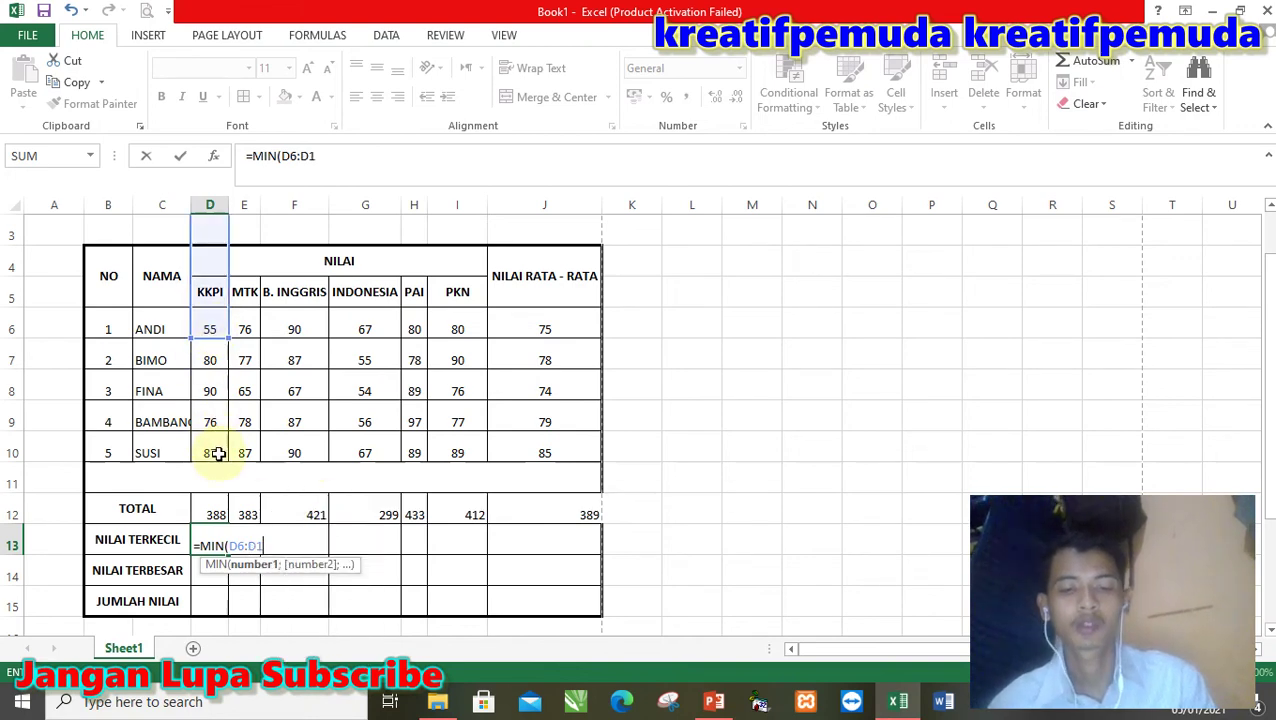
pyautogui.press('Return')
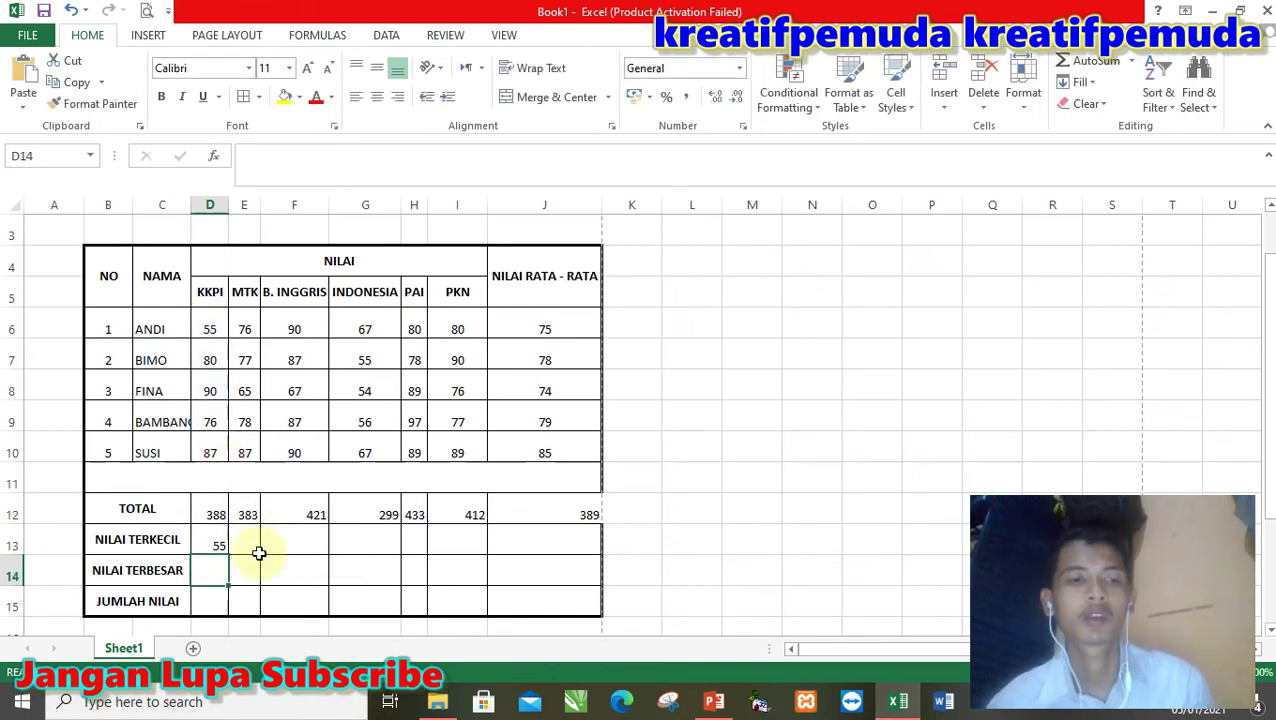
# - Enter =MIN(E6:E10) in E13 and fill it across to J13
pyautogui.click(240, 538)
pyautogui.write('=')
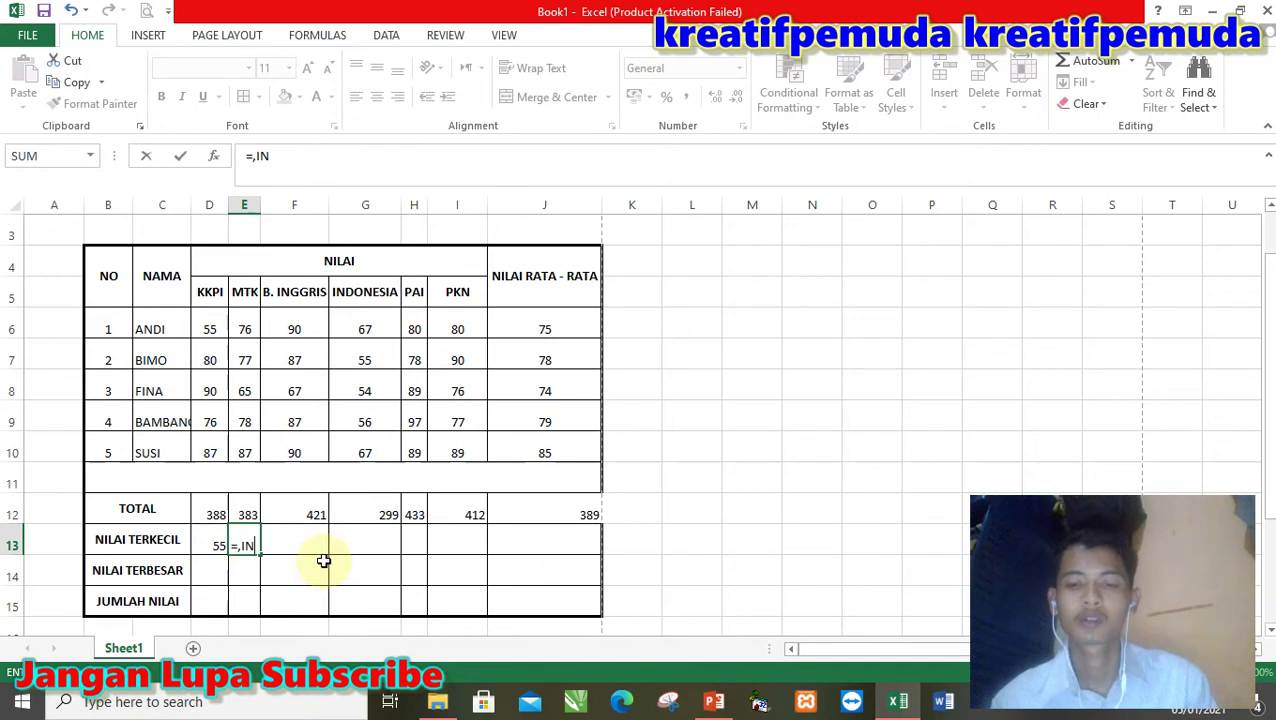
pyautogui.write('MIN')
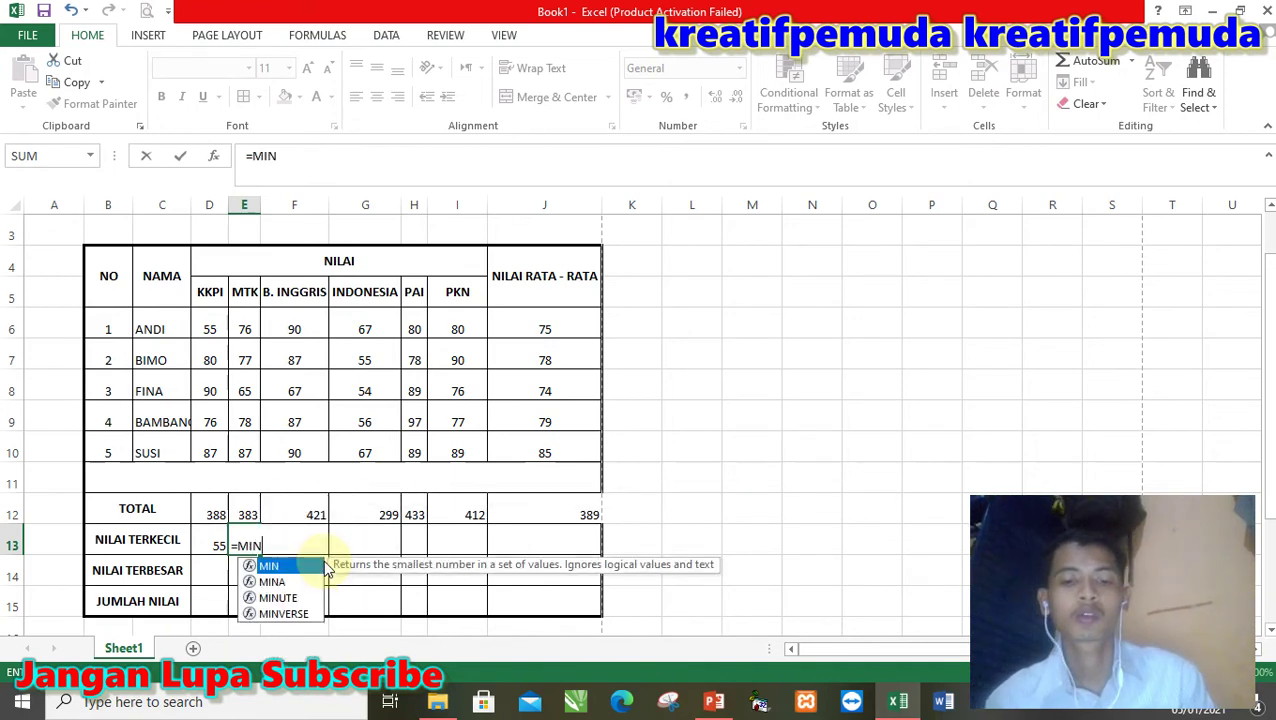
pyautogui.write('(')
pyautogui.click(247, 321)
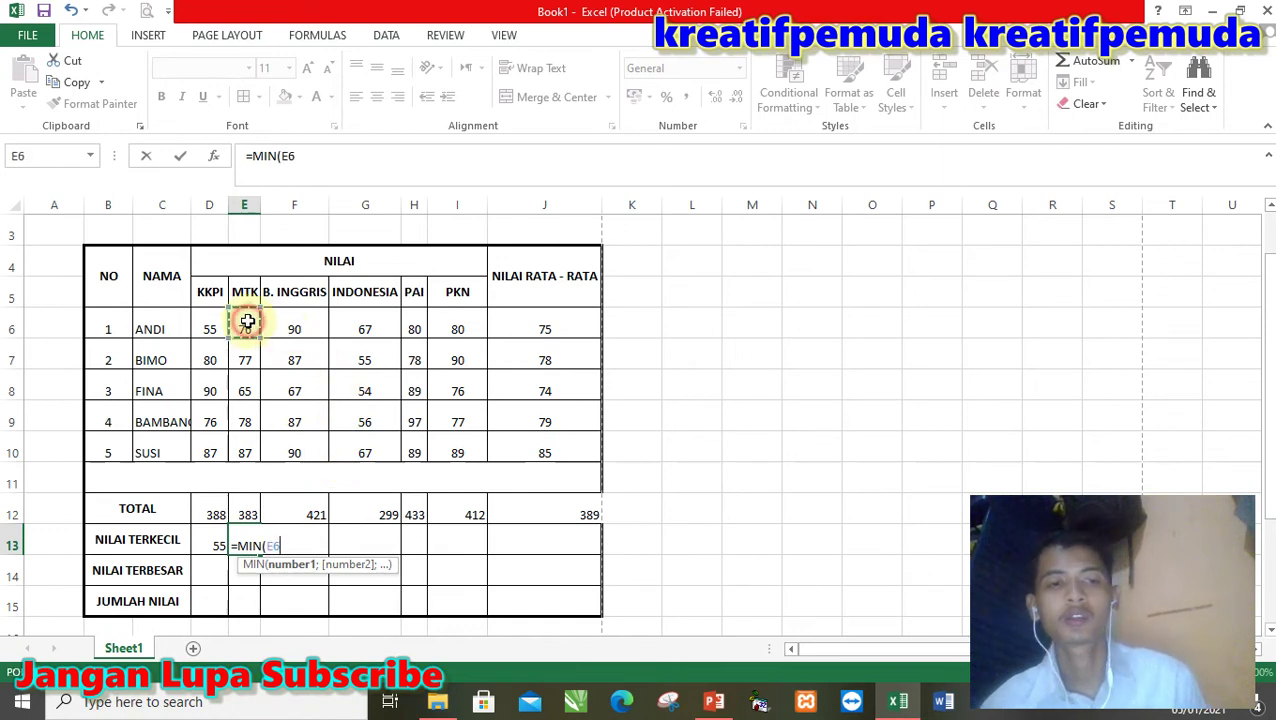
pyautogui.moveTo(247, 321); pyautogui.dragTo(248, 452)
pyautogui.write(')')
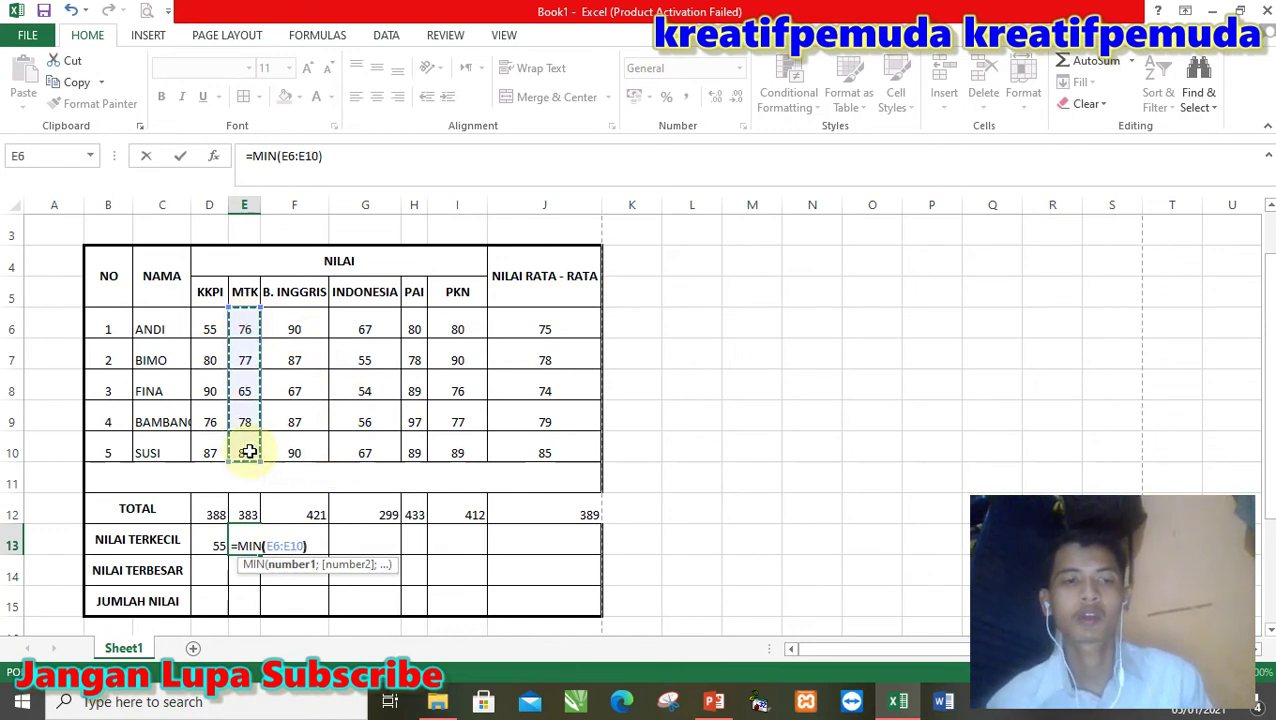
pyautogui.press('Return')
pyautogui.click(253, 542)
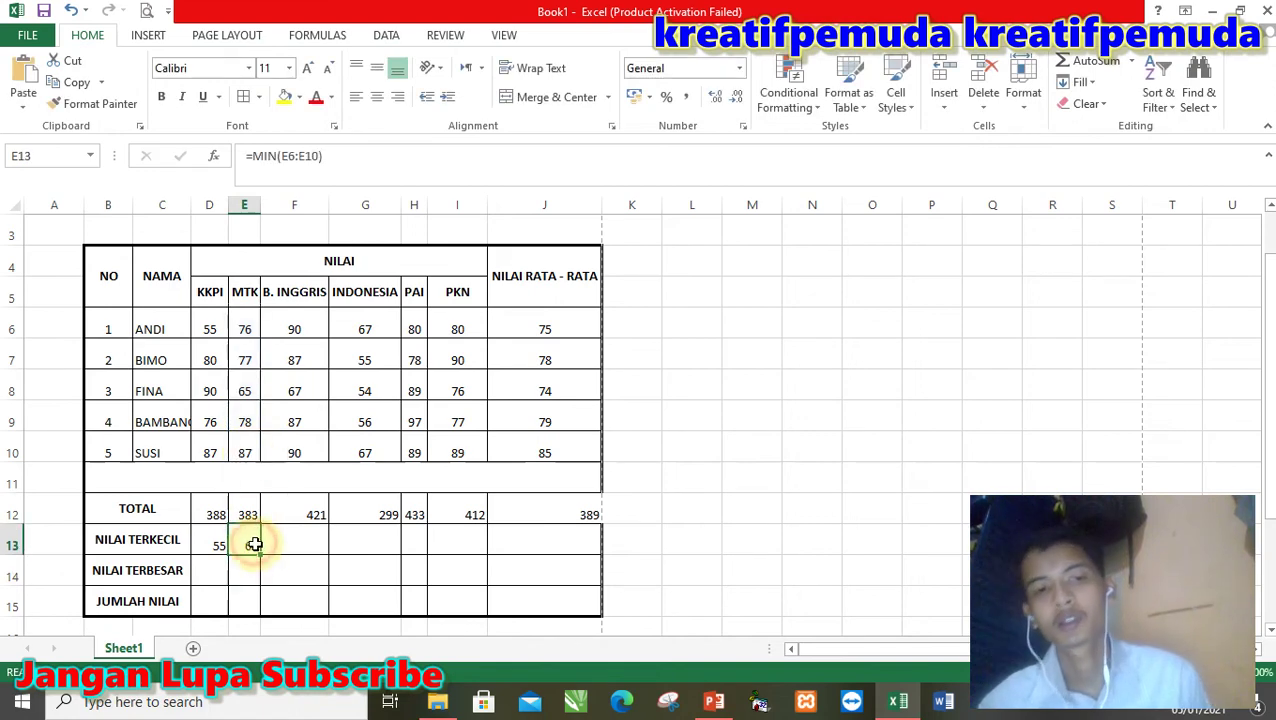
pyautogui.moveTo(260, 556); pyautogui.dragTo(586, 541)
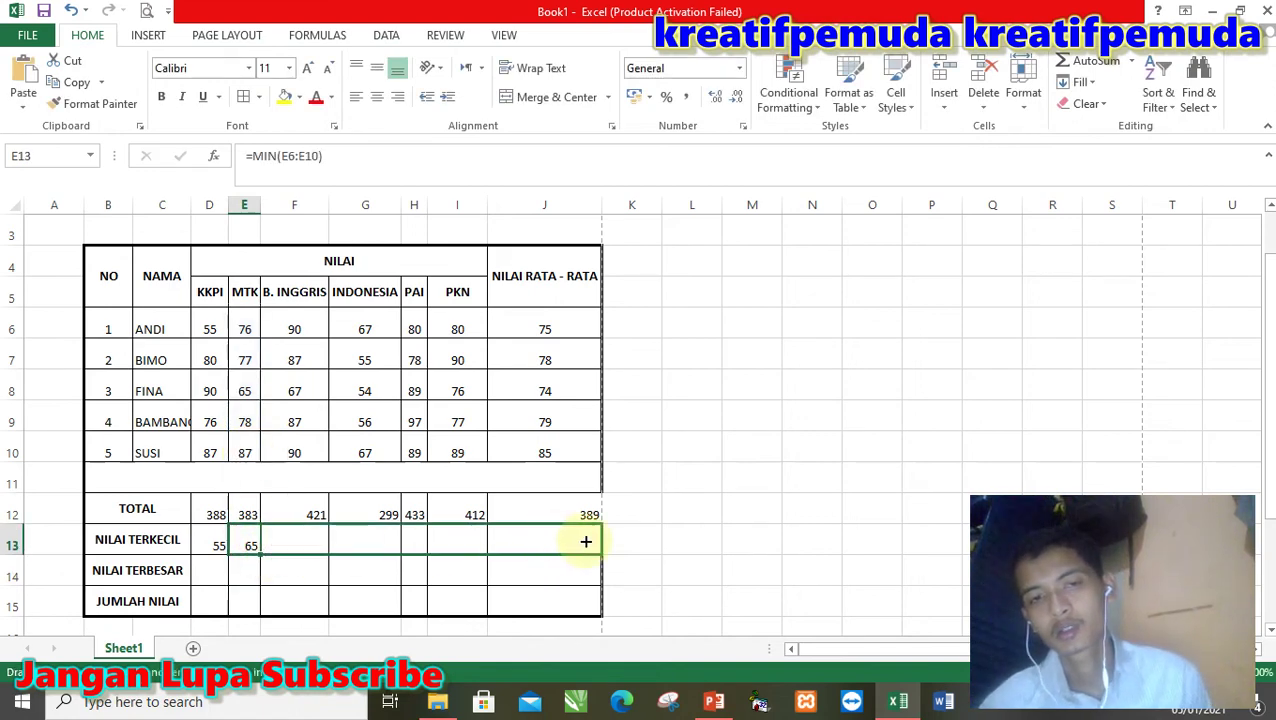
pyautogui.click(211, 573)
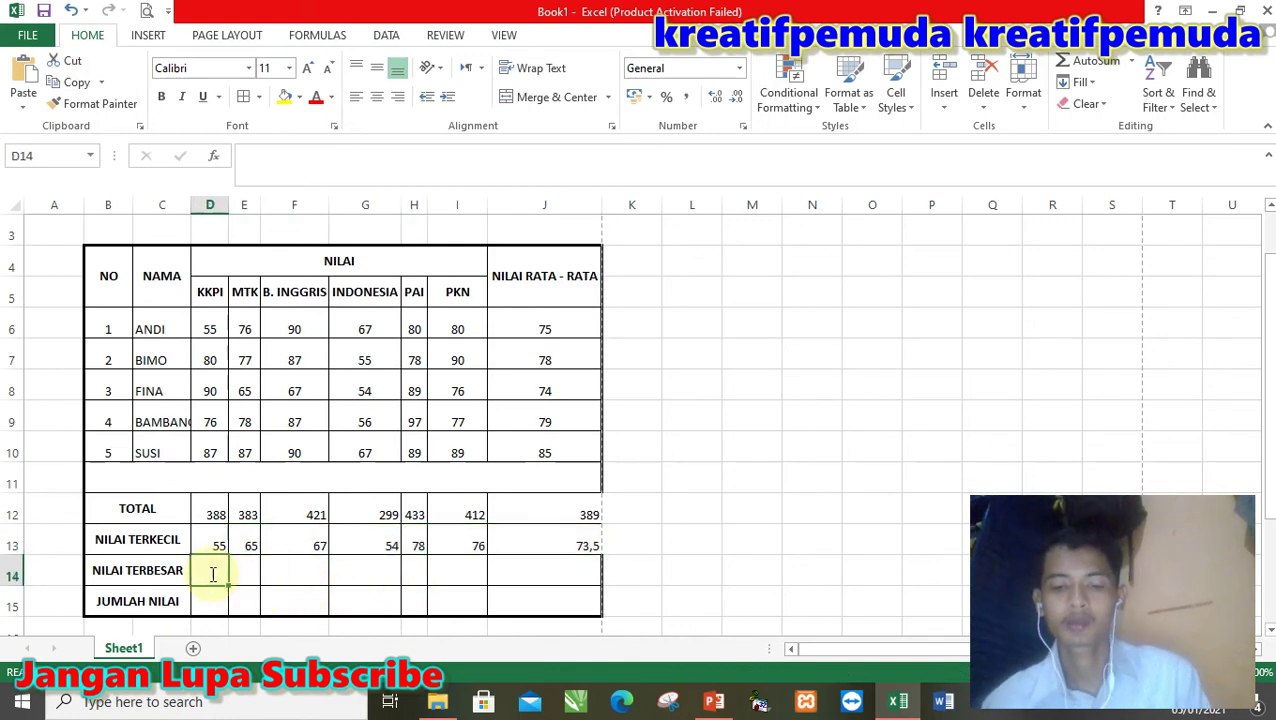
# - Enter =MAX(D6:D10) in D14 and =MAX(E6:E10) in E14
pyautogui.write('=MAX')
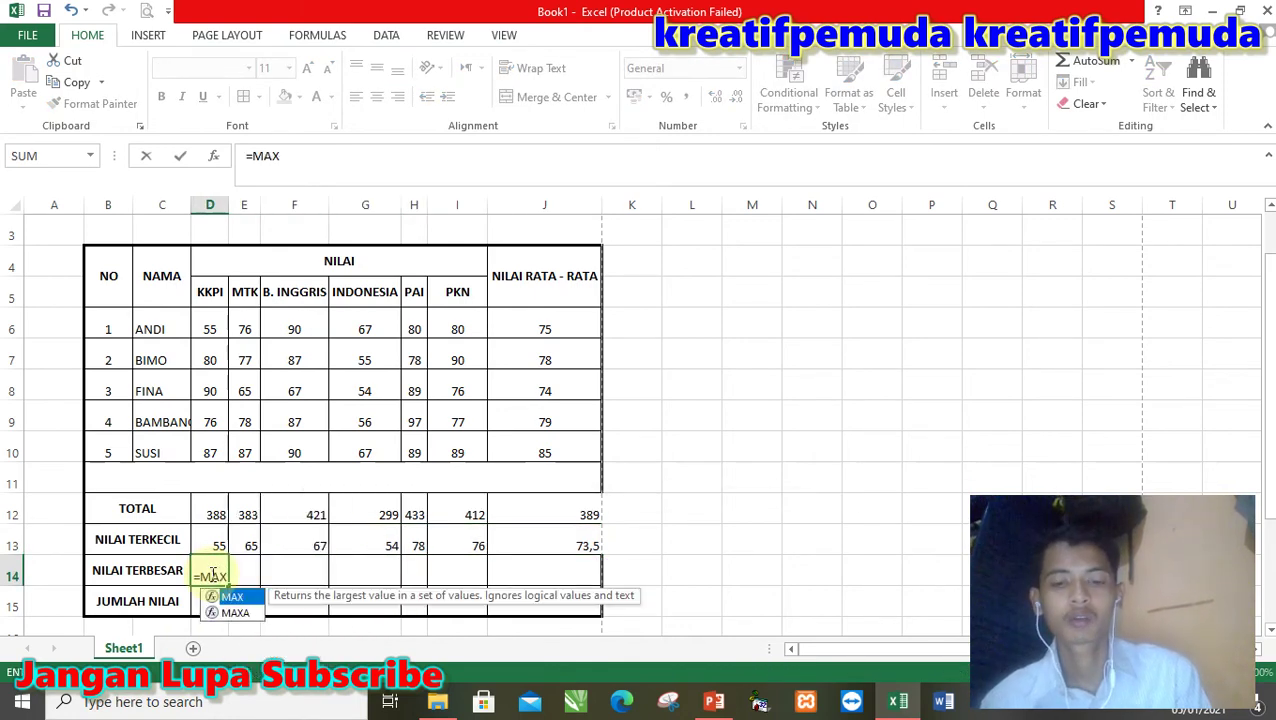
pyautogui.write('(')
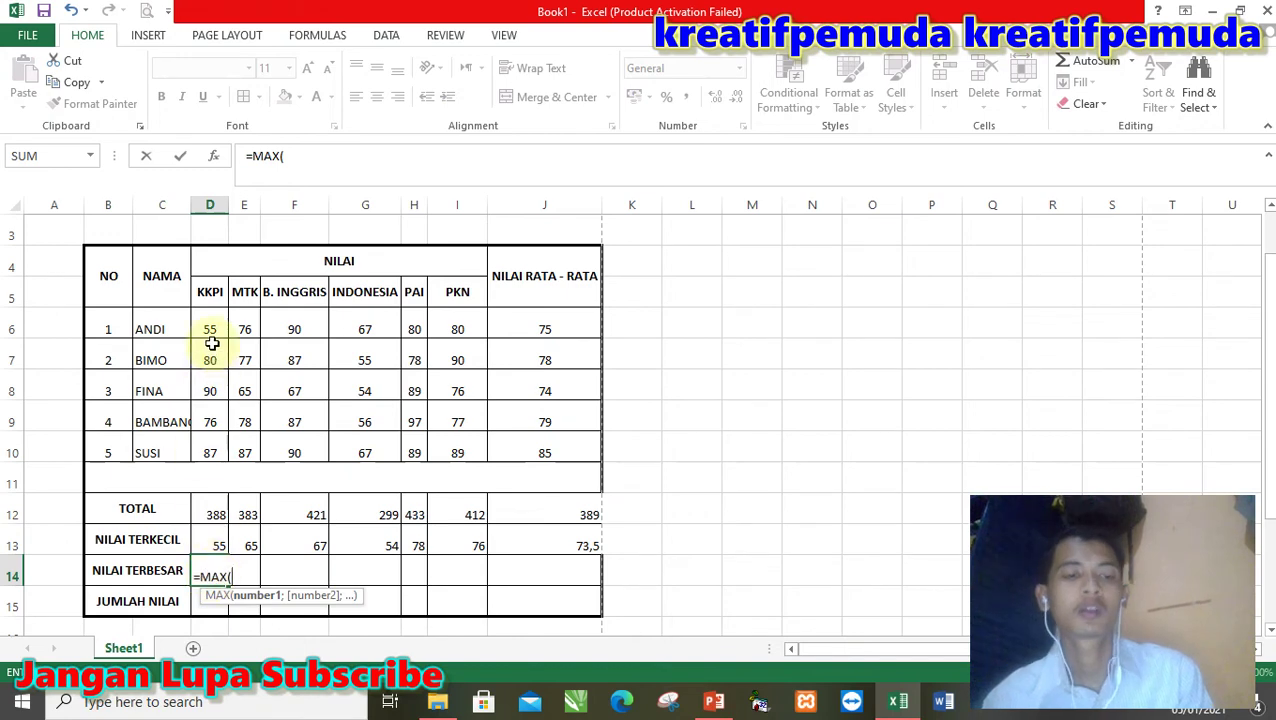
pyautogui.write('D6:')
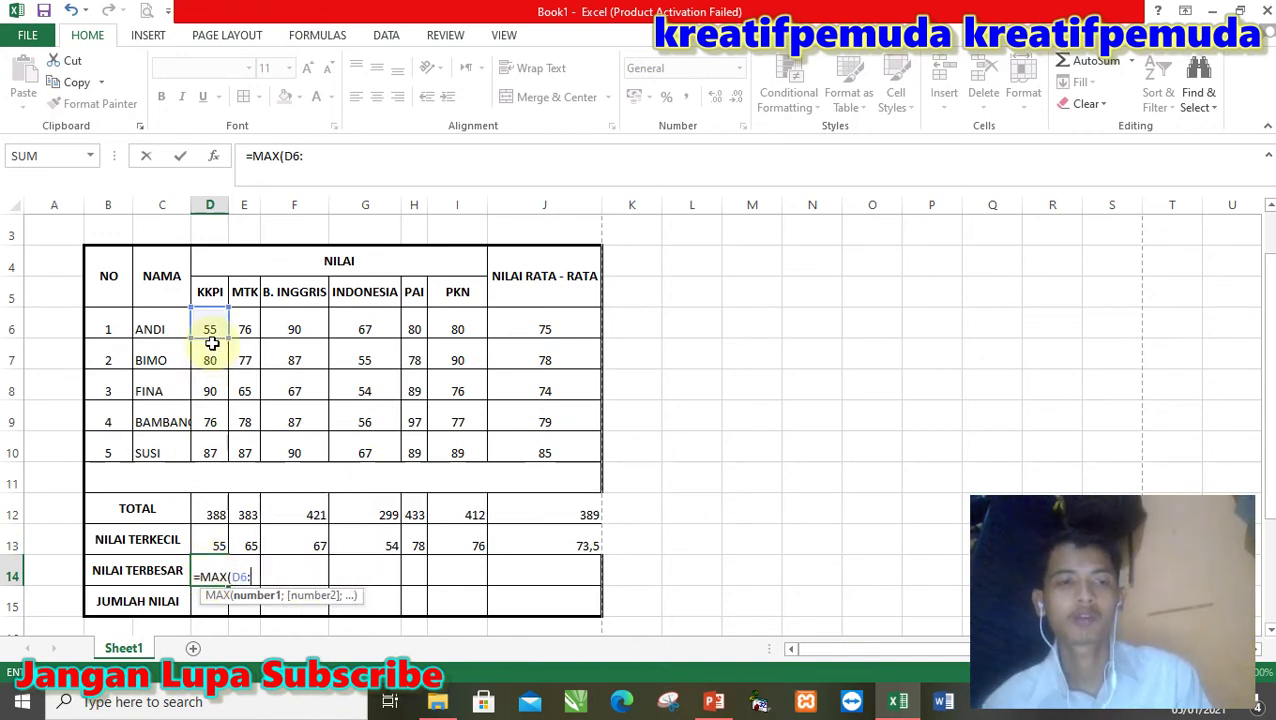
pyautogui.write('D10')
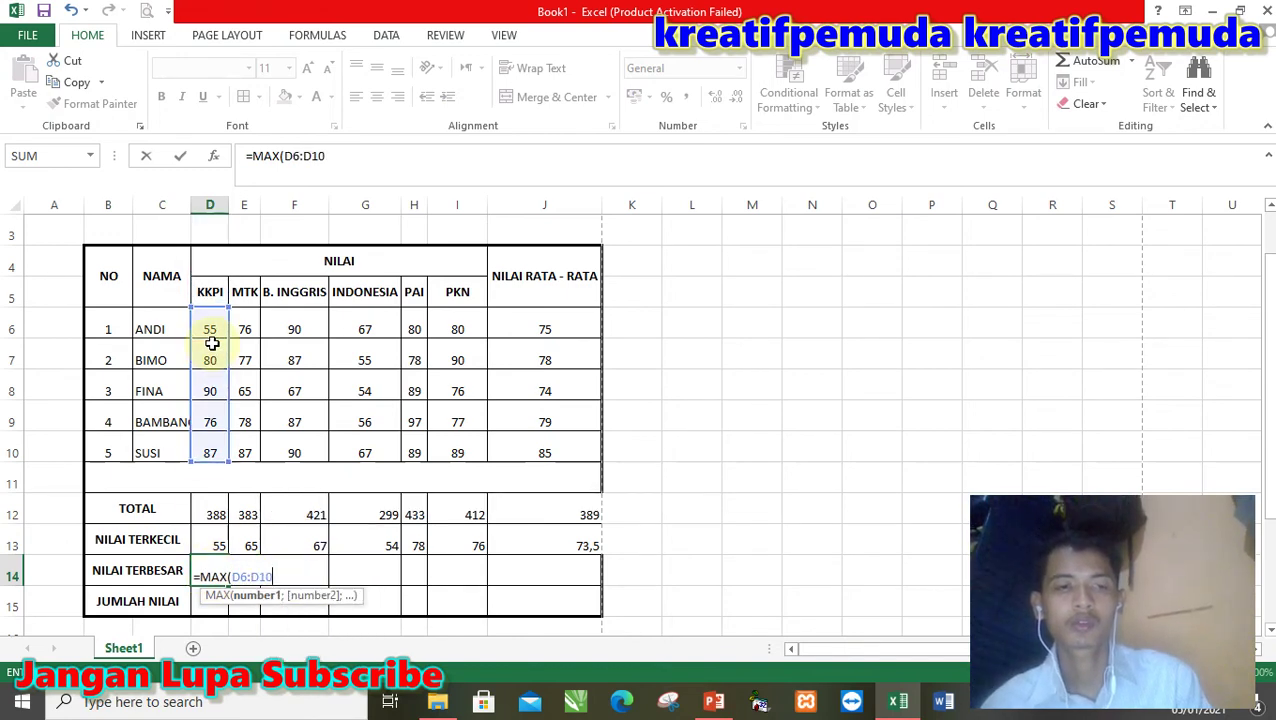
pyautogui.press('Return')
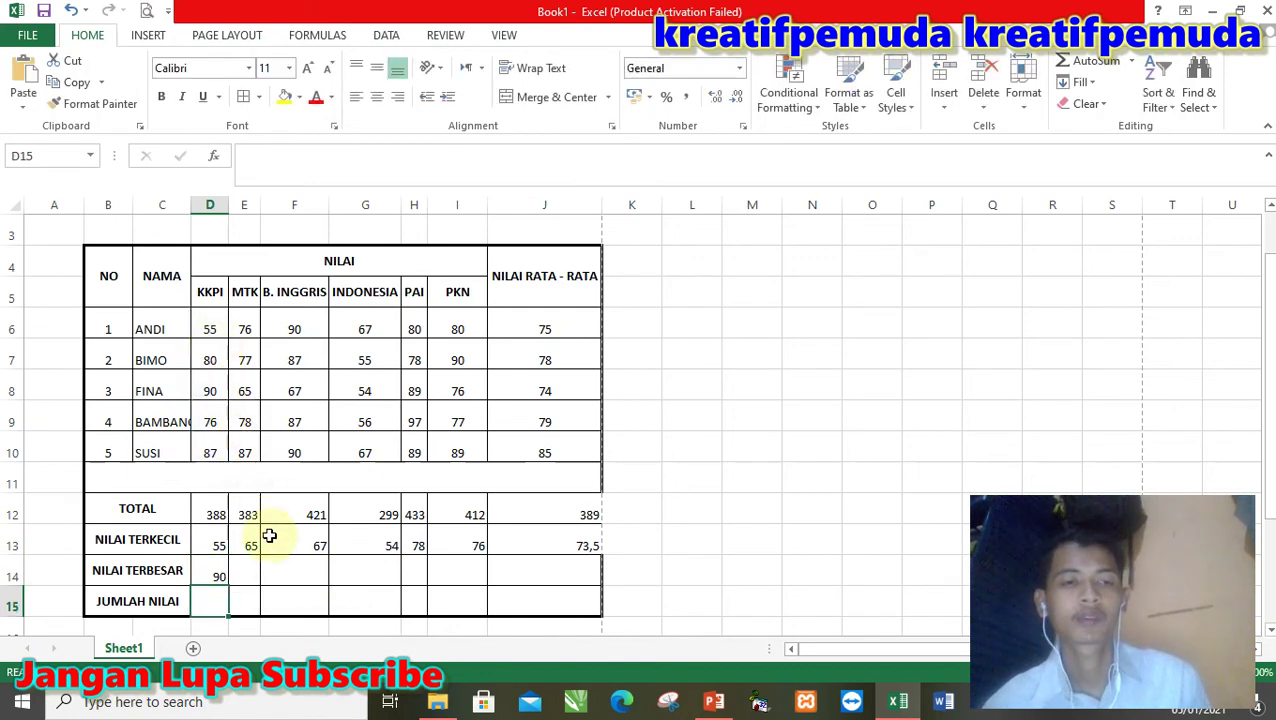
pyautogui.click(245, 568)
pyautogui.write('=')
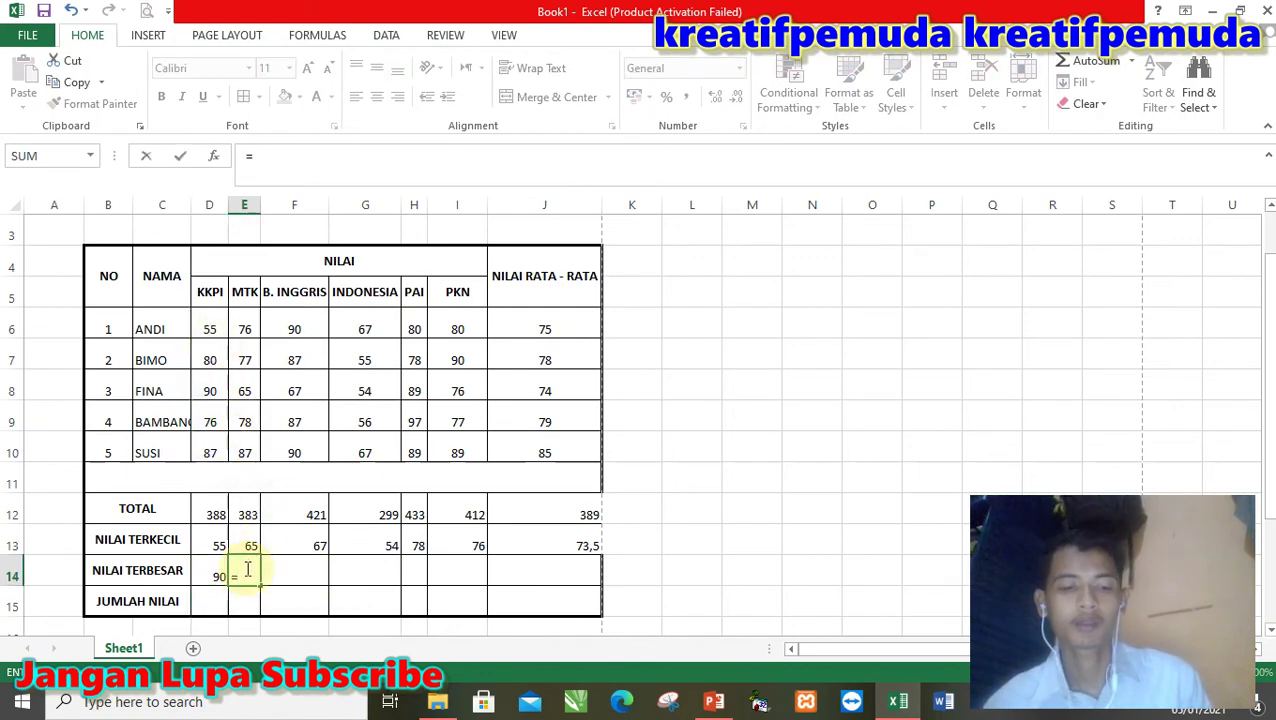
pyautogui.write('MAX')
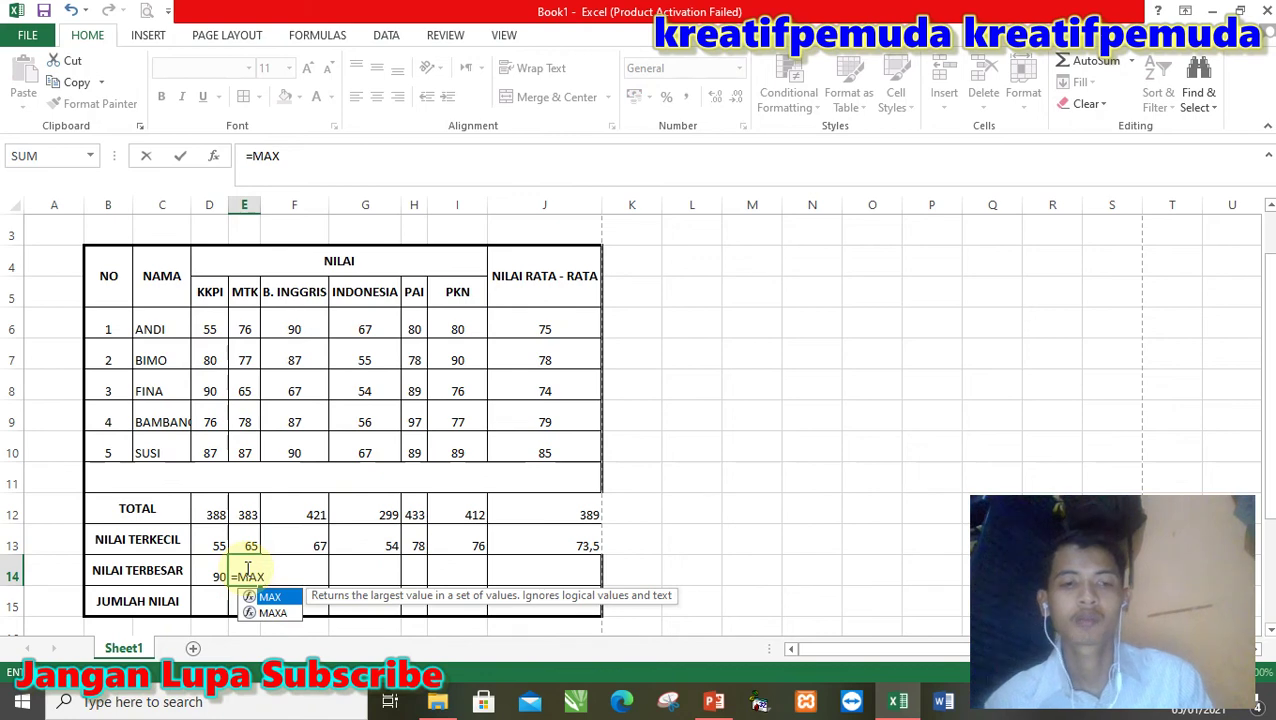
pyautogui.write('(')
pyautogui.click(244, 328)
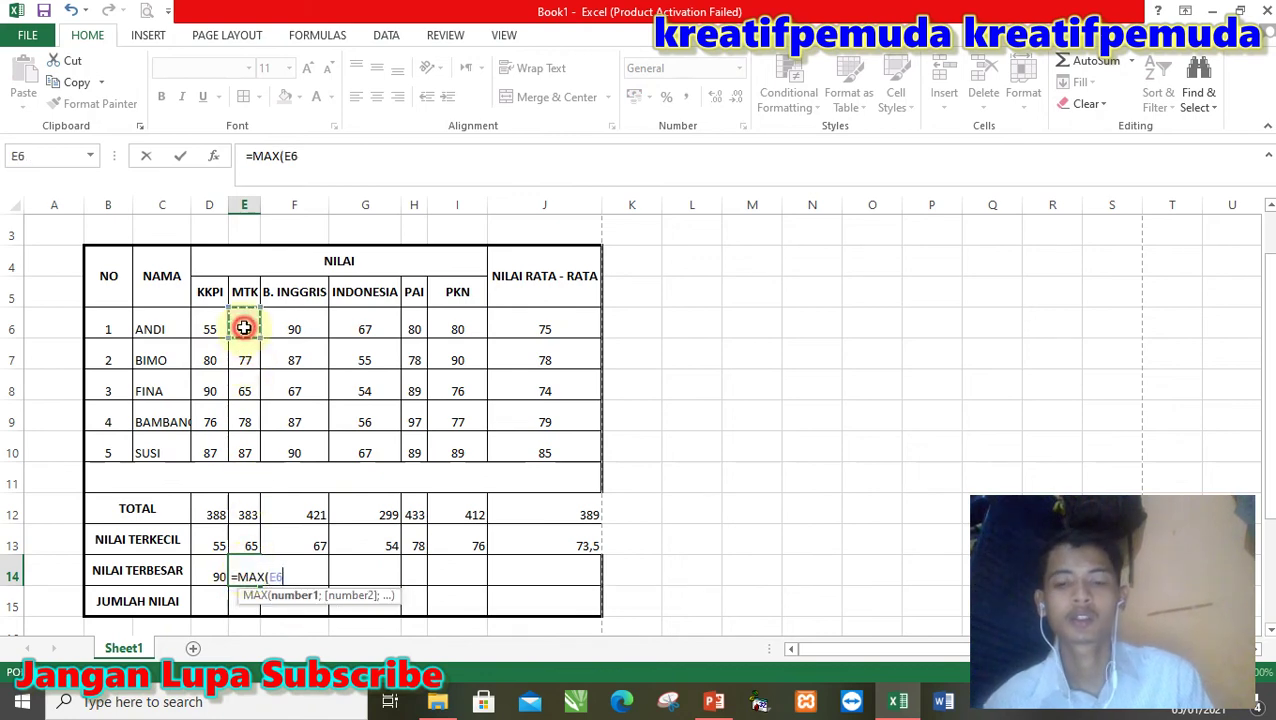
pyautogui.moveTo(244, 328); pyautogui.dragTo(243, 451)
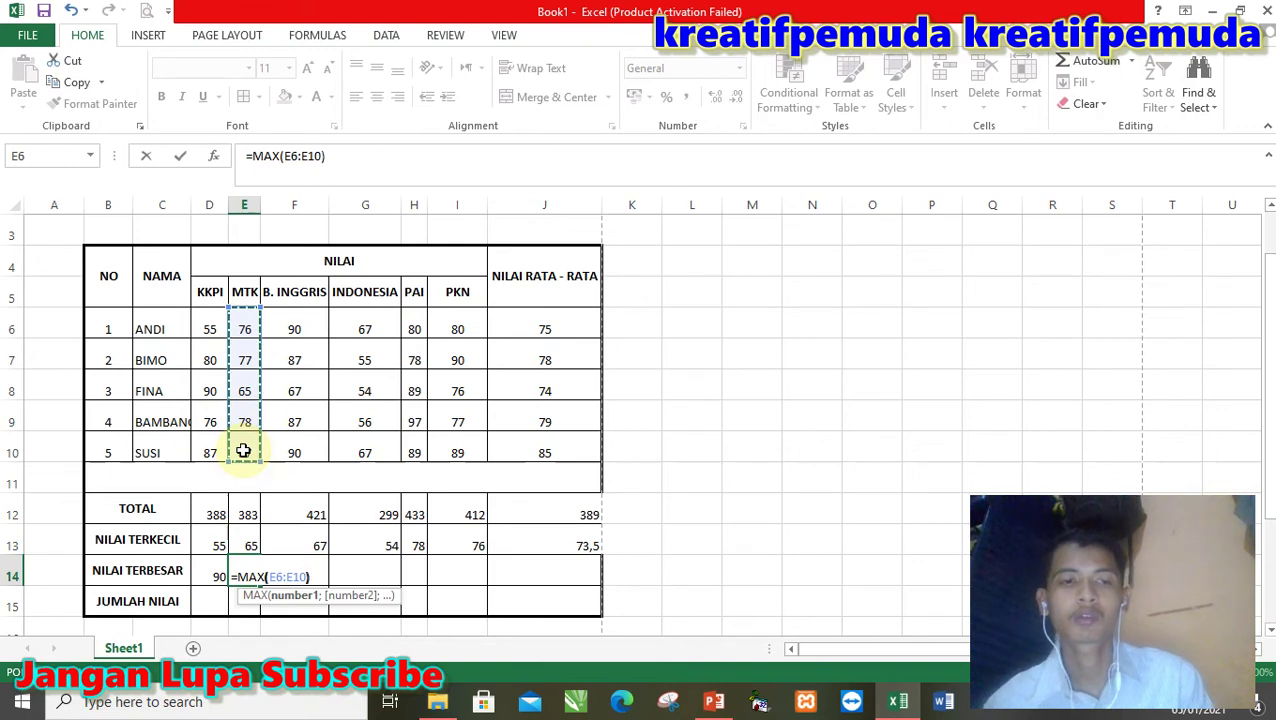
pyautogui.press('Return')
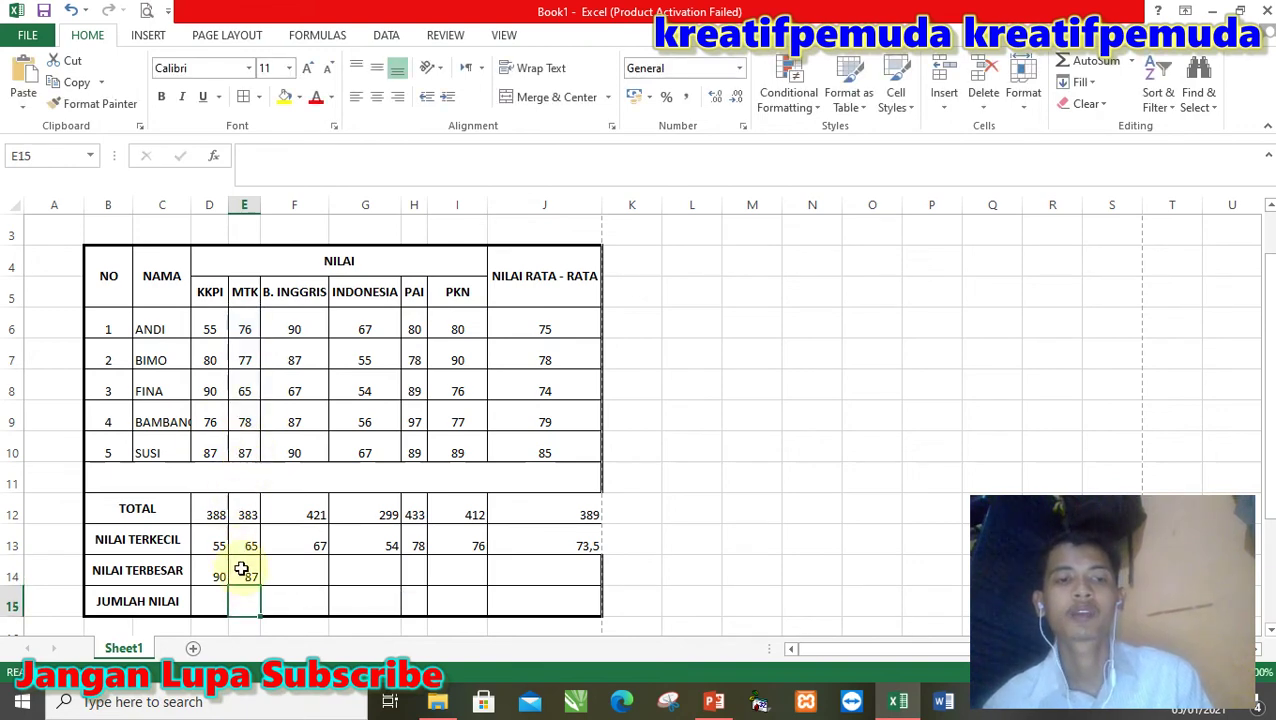
# - Fill the MAX formula across to J14 and round J14 to 85
pyautogui.click(243, 572)
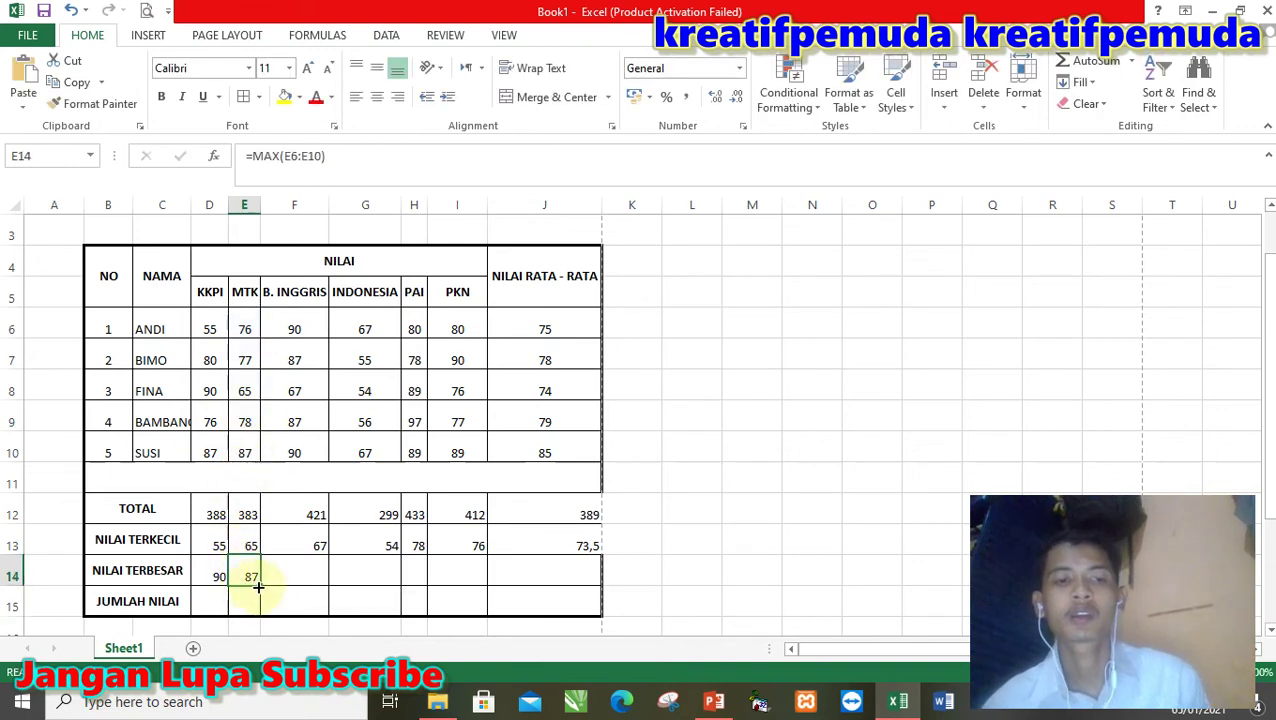
pyautogui.moveTo(258, 586); pyautogui.dragTo(567, 580)
pyautogui.click(537, 570)
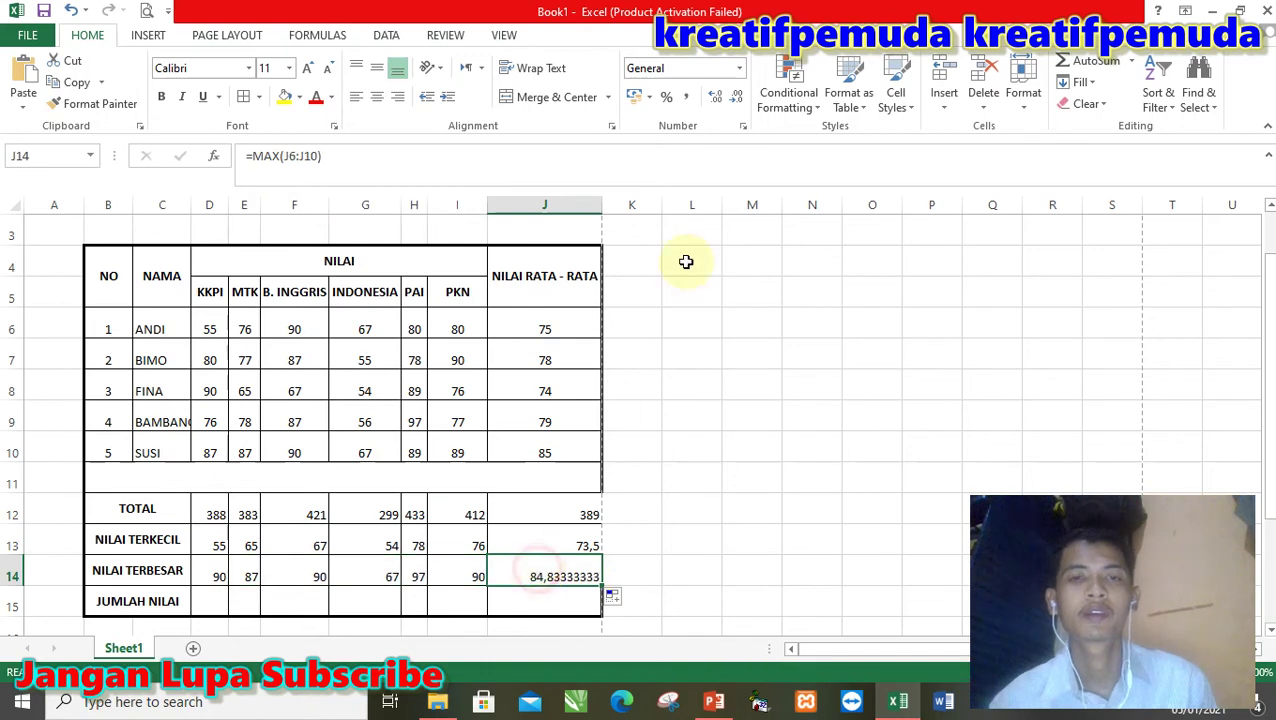
pyautogui.click(738, 97)
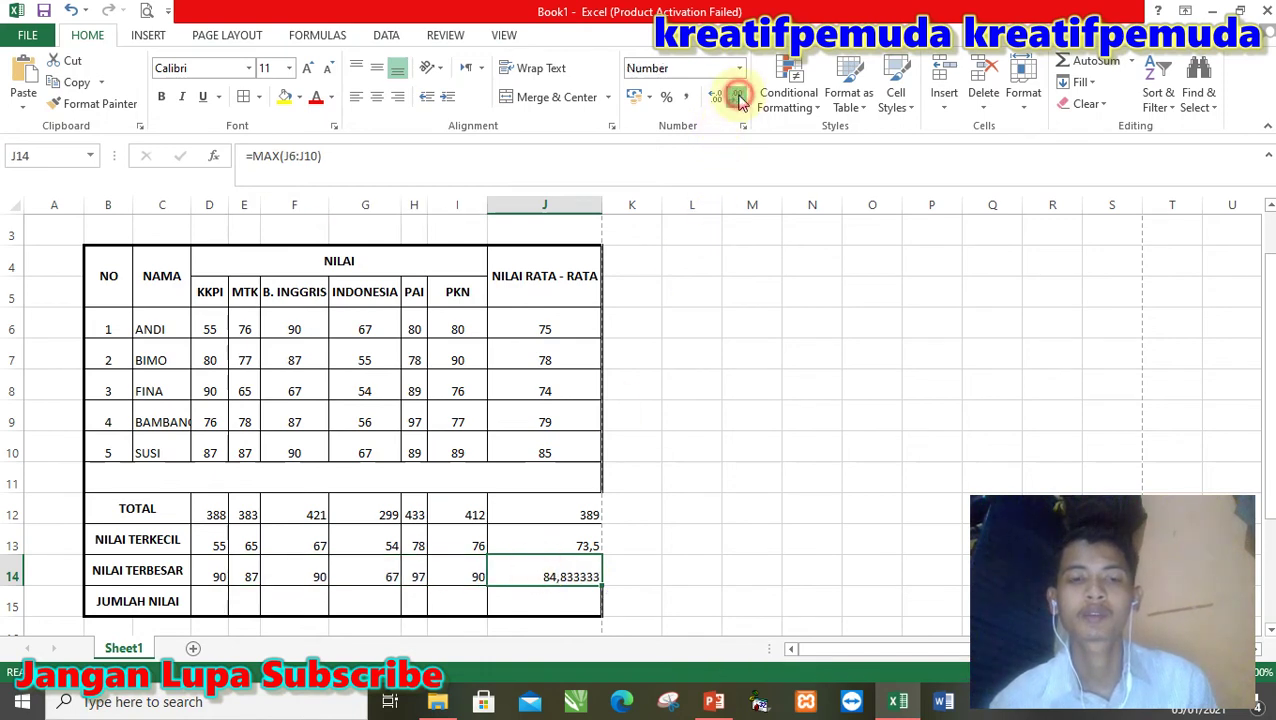
pyautogui.click(738, 97)
pyautogui.click(738, 97)
pyautogui.click(738, 97)
pyautogui.click(738, 97)
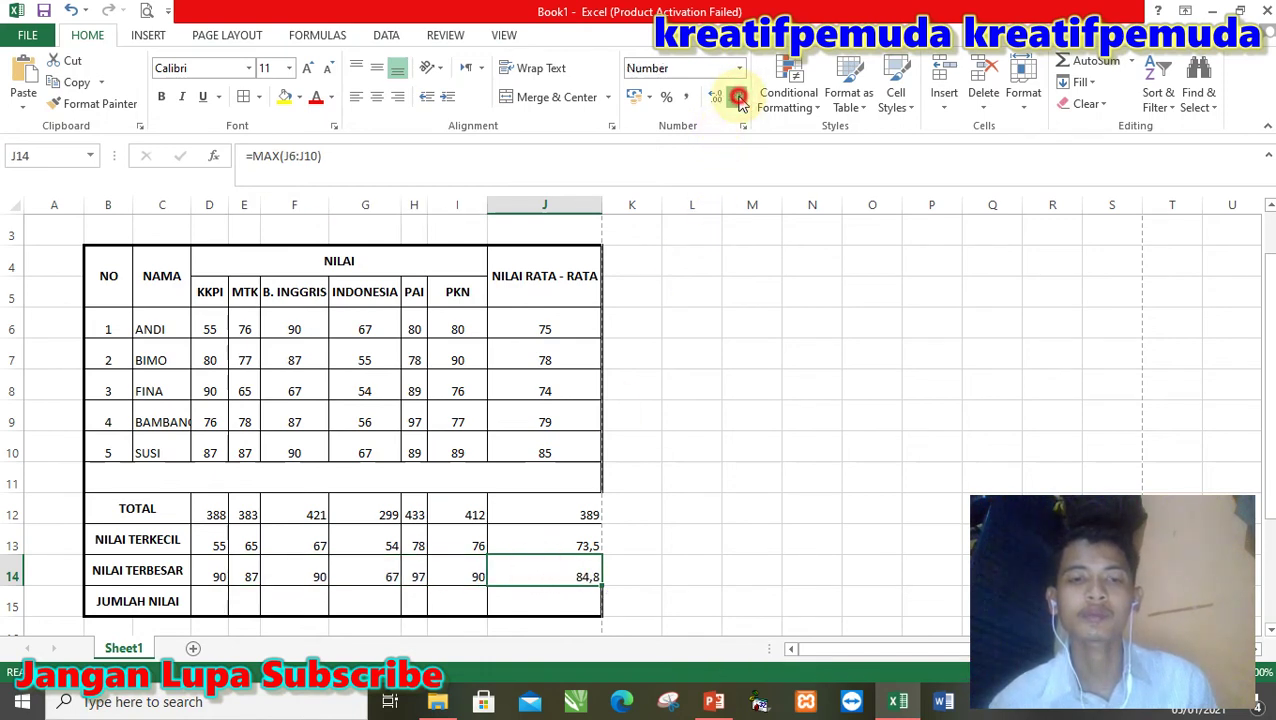
pyautogui.click(738, 97)
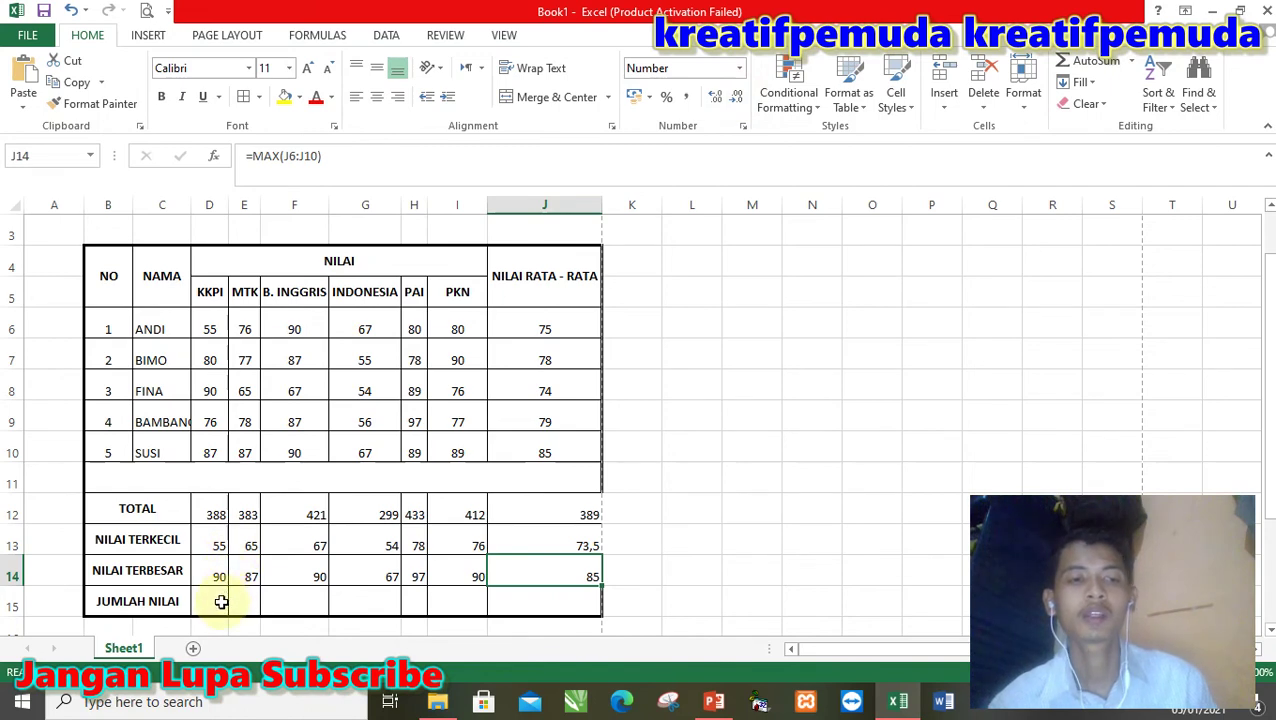
pyautogui.click(170, 600)
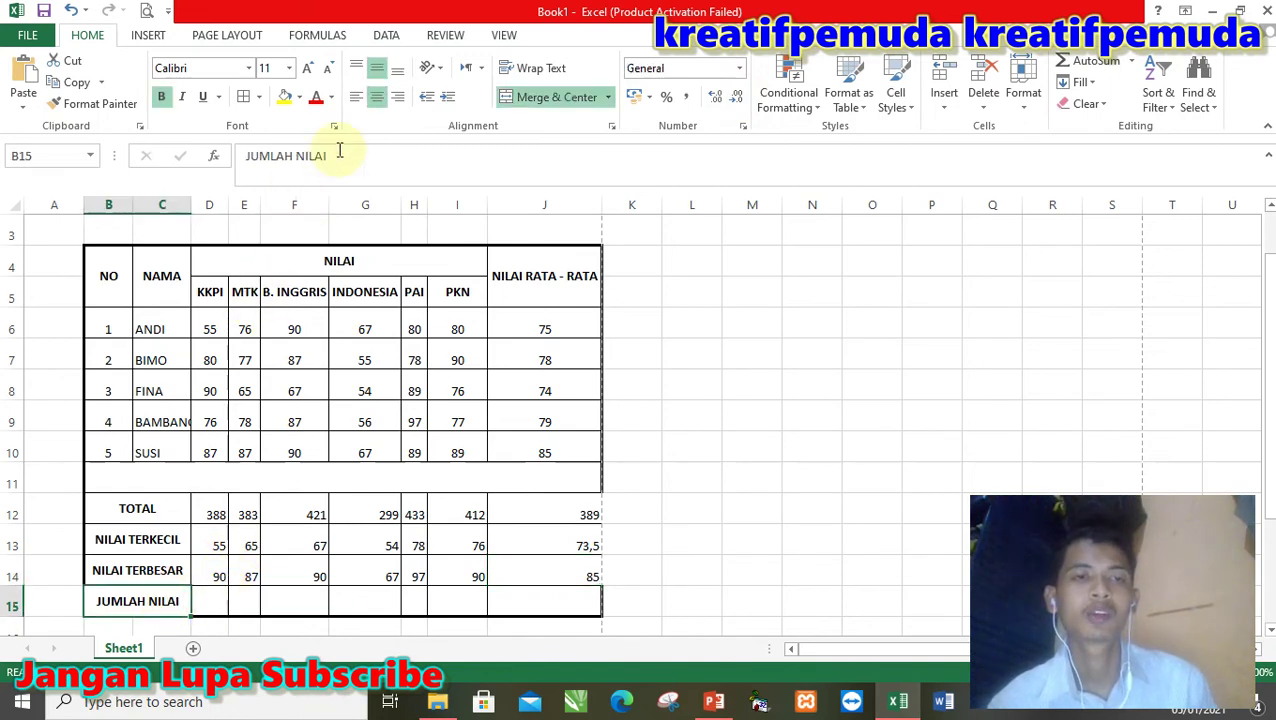
# - Rename the row 15 label to JUMLAH DATA and merge and centre D15:J15
pyautogui.doubleClick(297, 150)
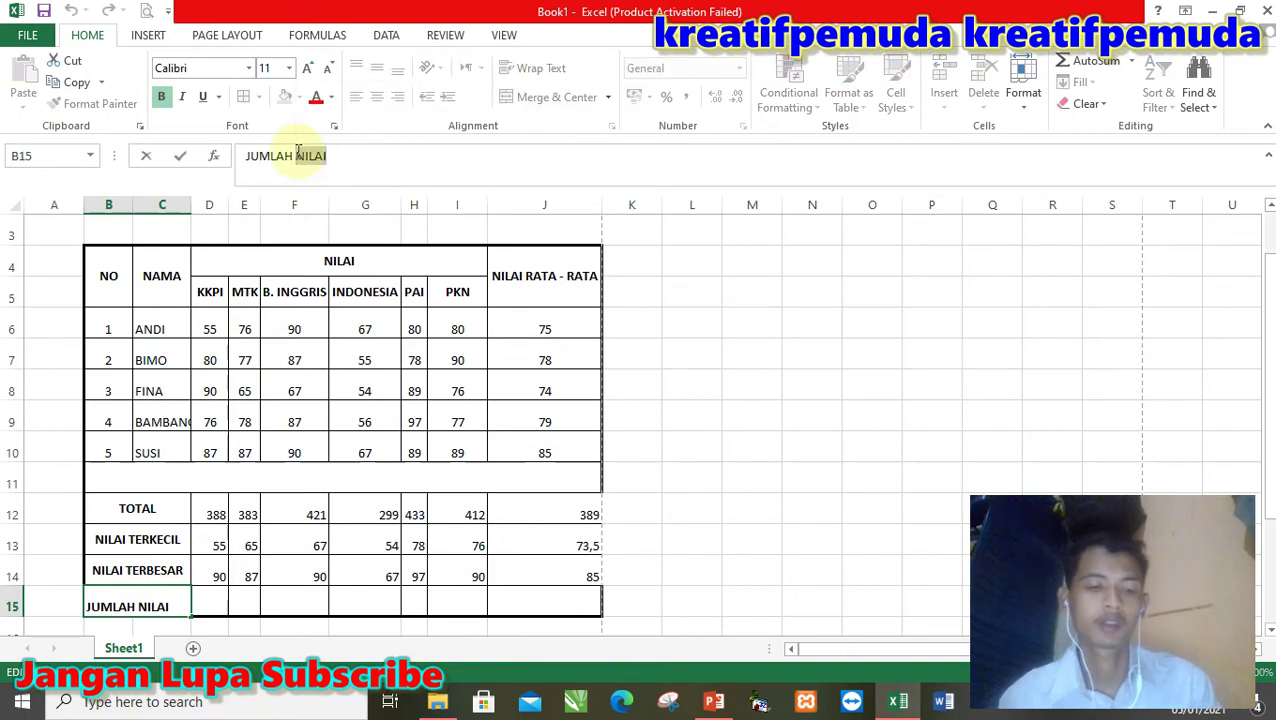
pyautogui.write('dDATA')
pyautogui.press('Return')
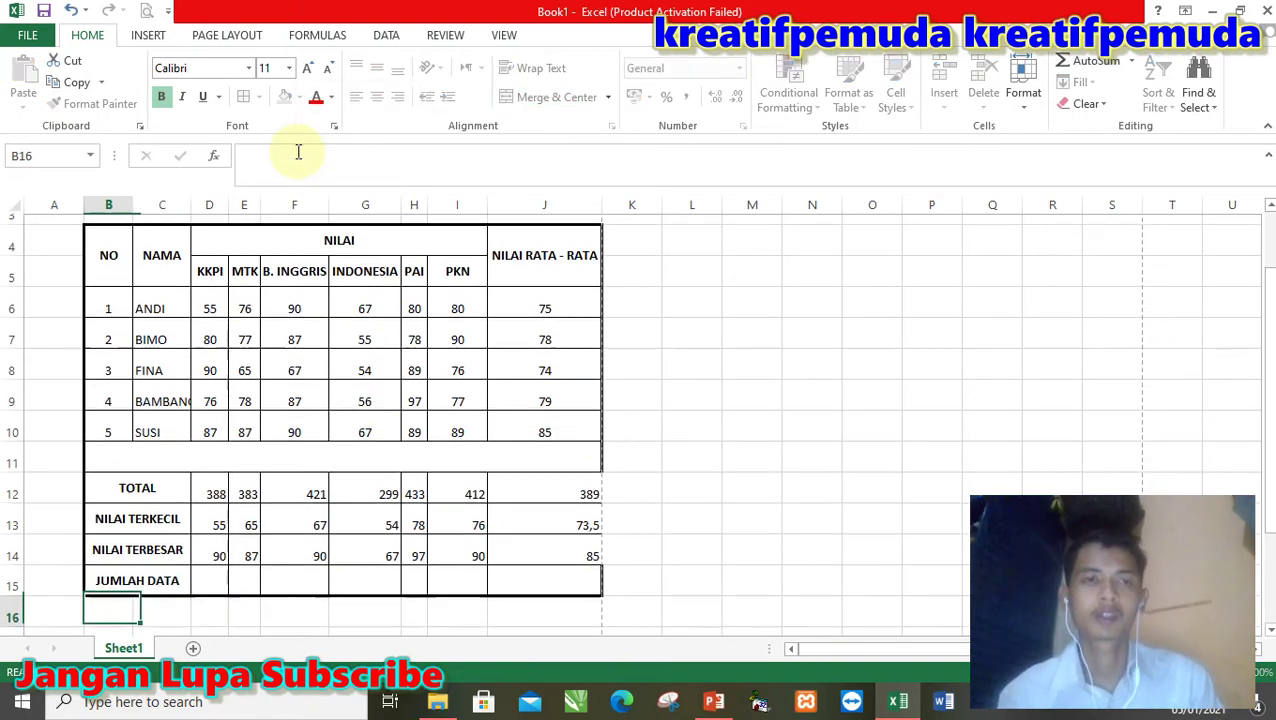
pyautogui.moveTo(206, 568); pyautogui.dragTo(525, 566)
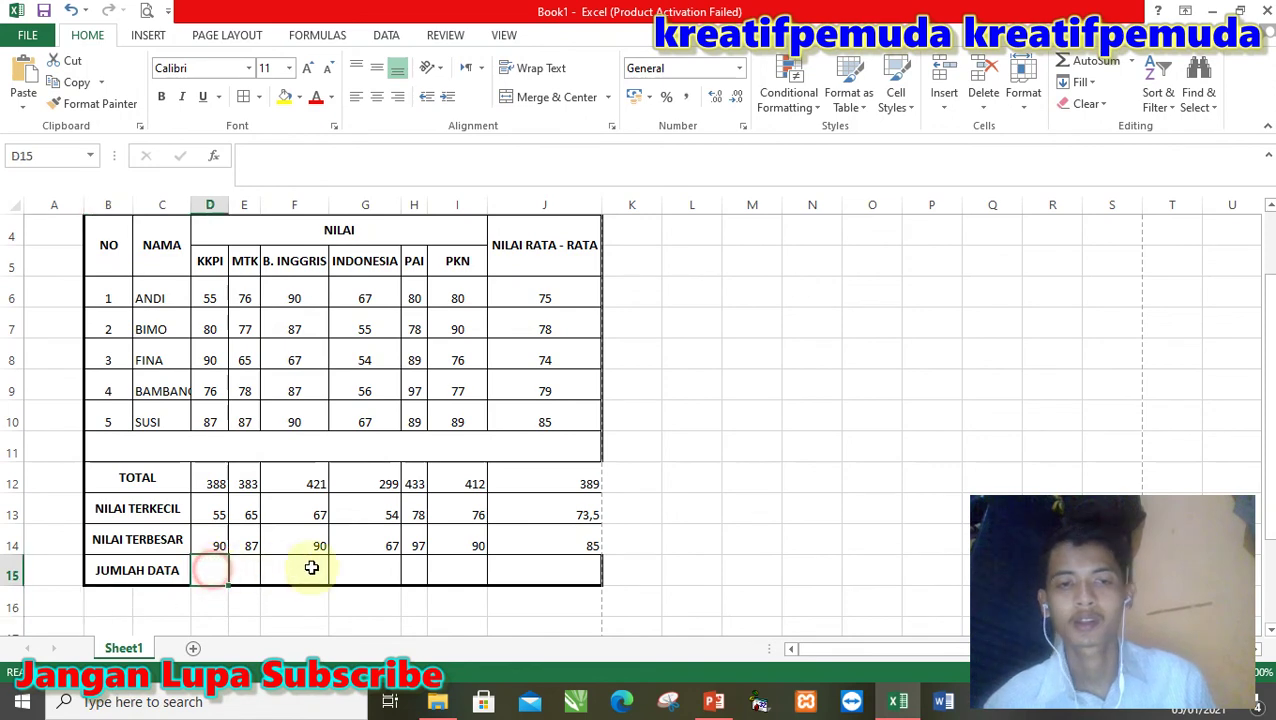
pyautogui.click(553, 100)
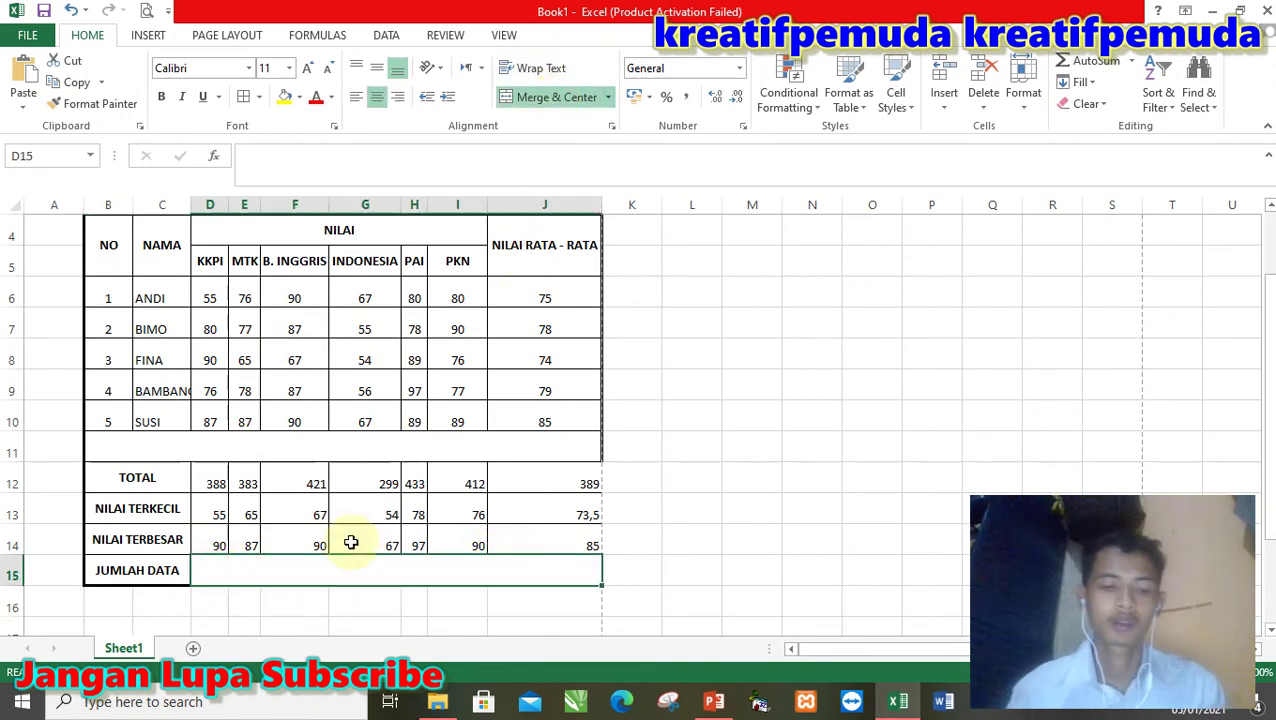
# - Enter =COUNT(J6:J10) in the merged cell so it shows 5
pyautogui.write('=COU')
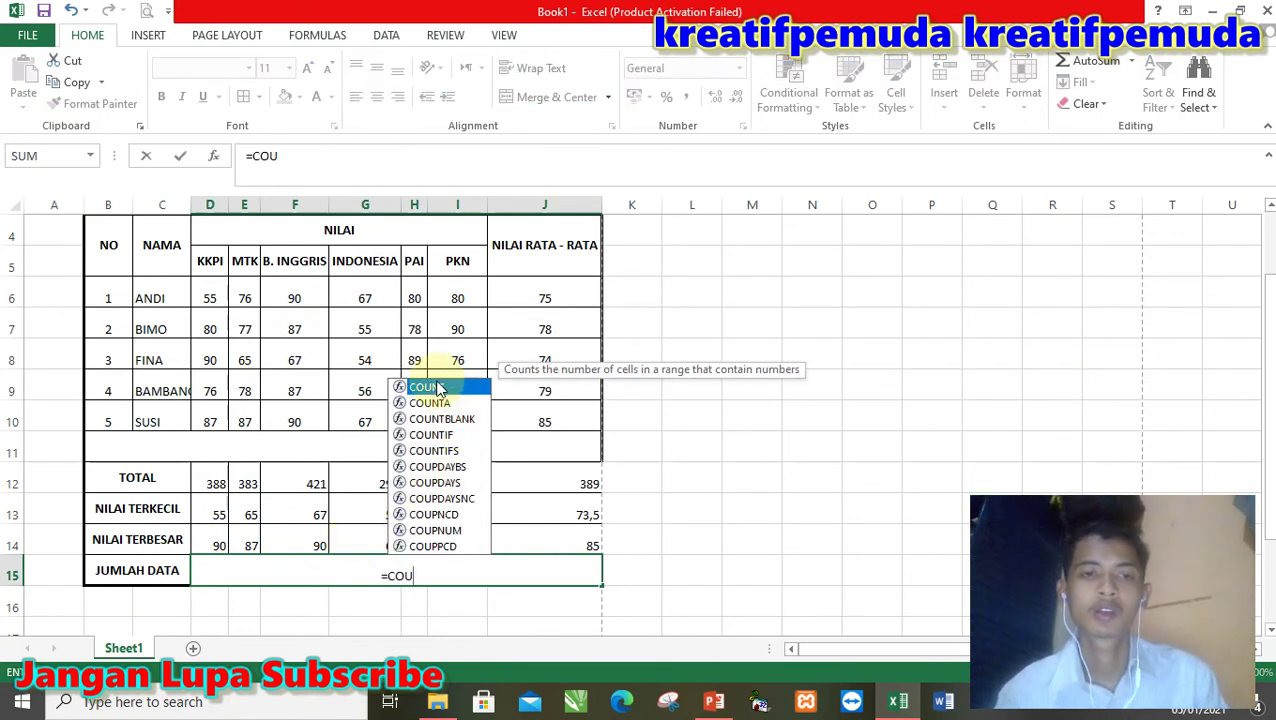
pyautogui.doubleClick(436, 386)
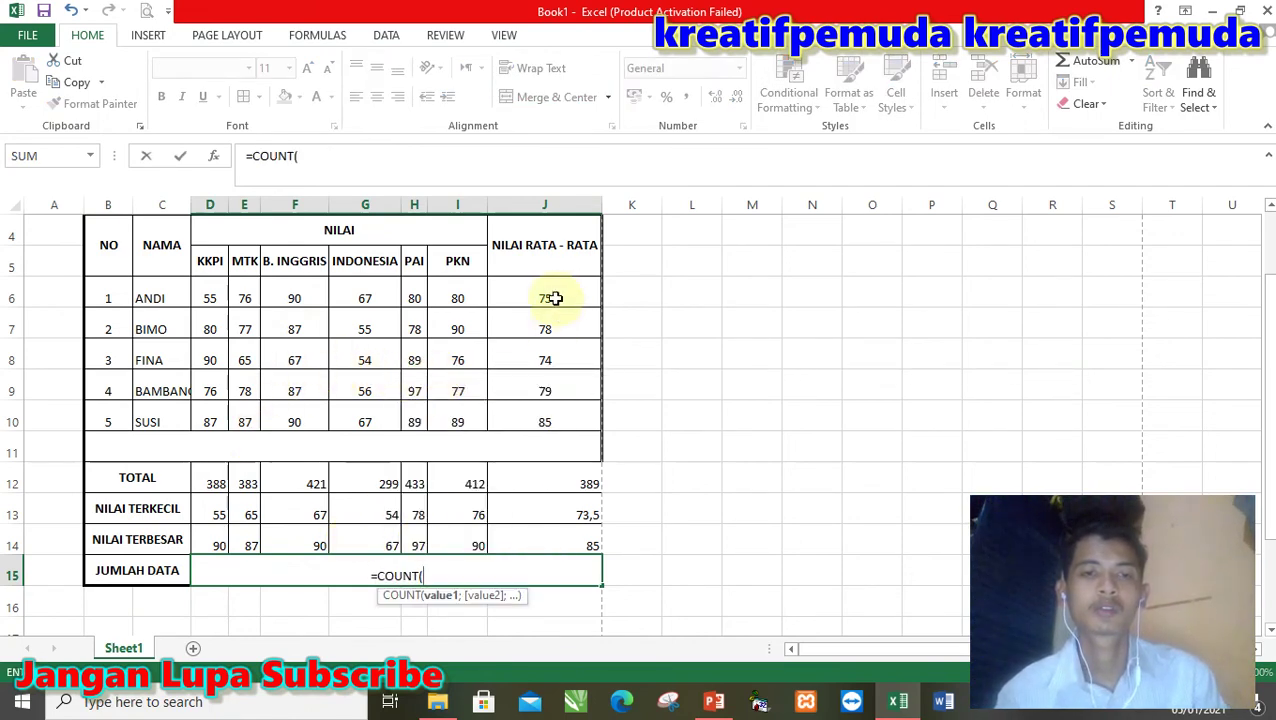
pyautogui.moveTo(555, 298); pyautogui.dragTo(545, 422)
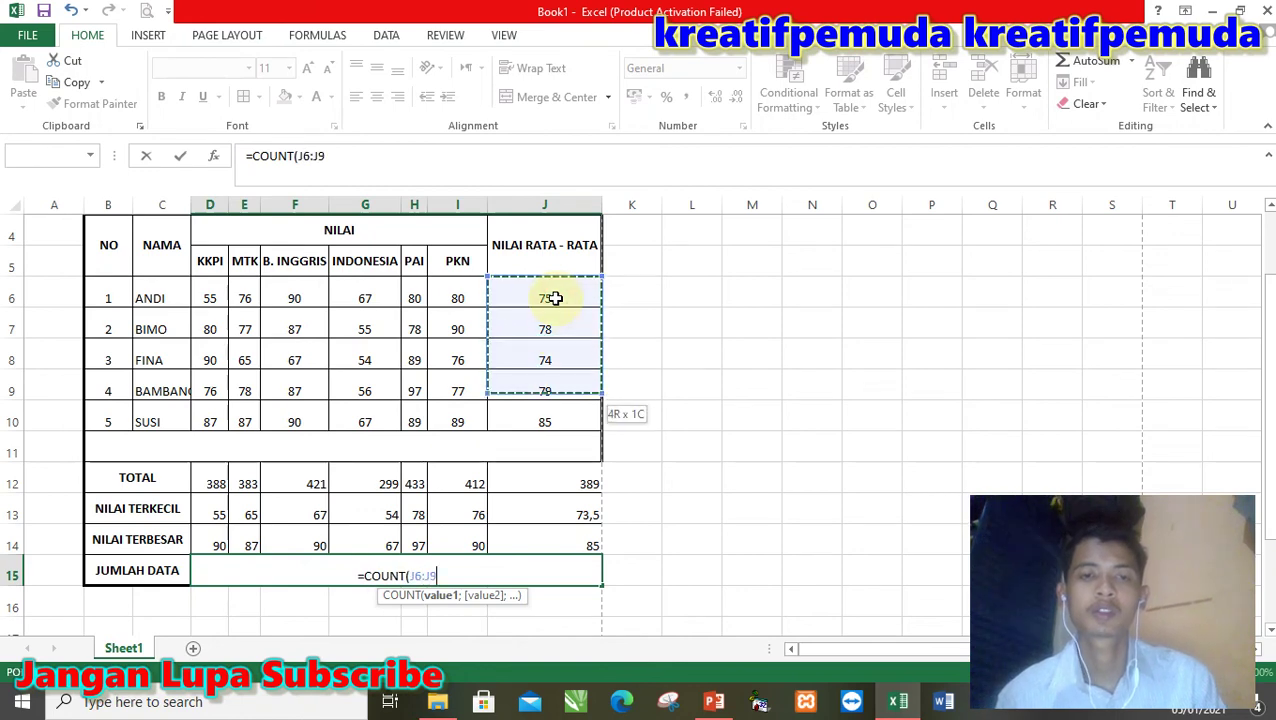
pyautogui.write(')')
pyautogui.press('Return')
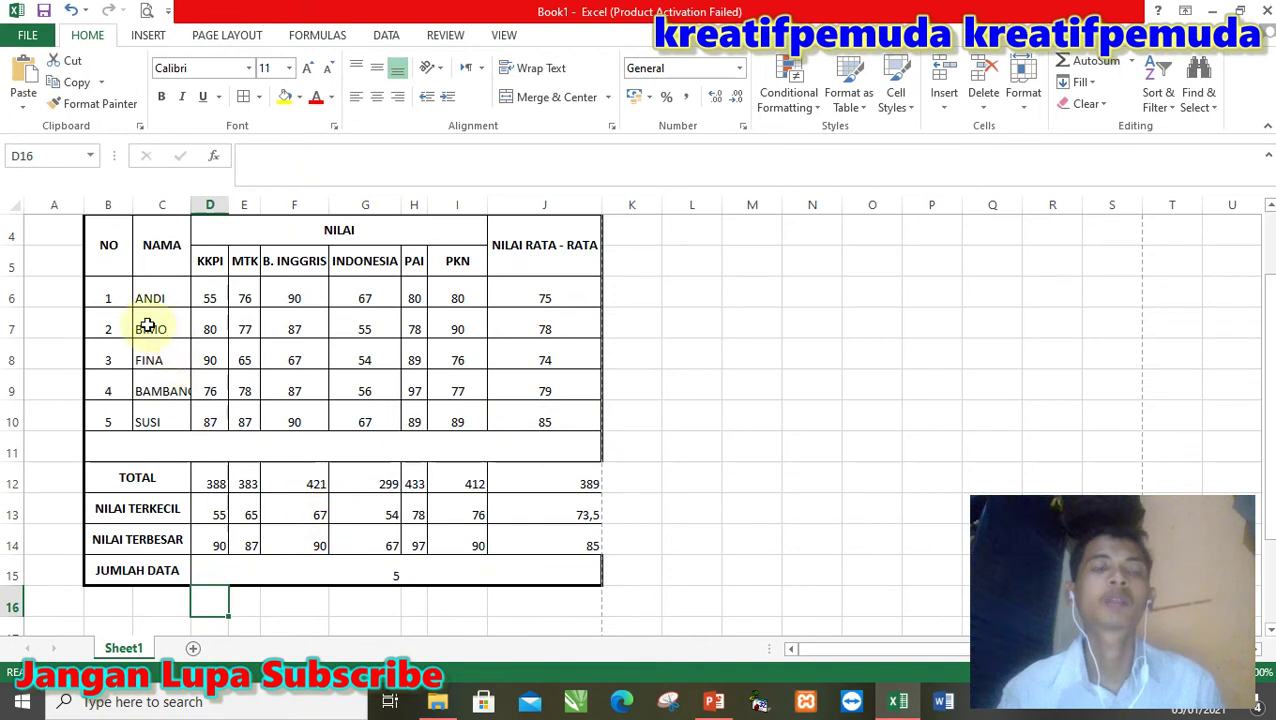
pyautogui.click(472, 575)
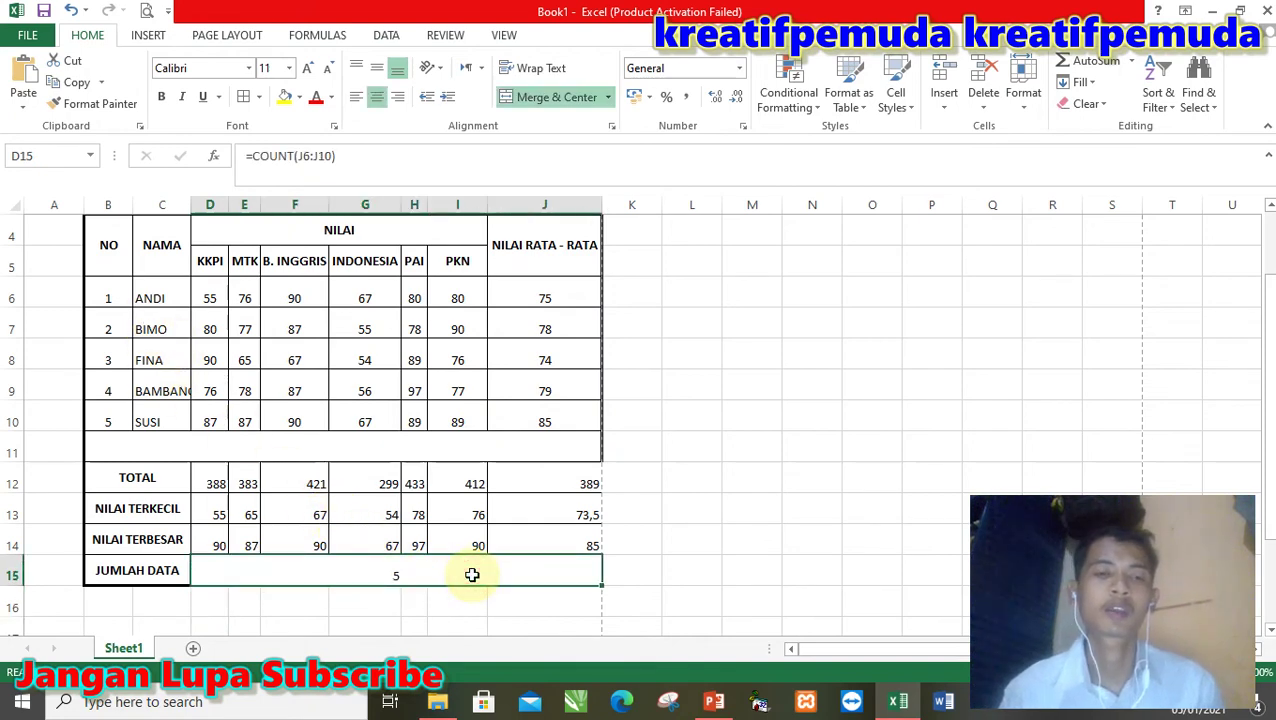
pyautogui.click(298, 337)
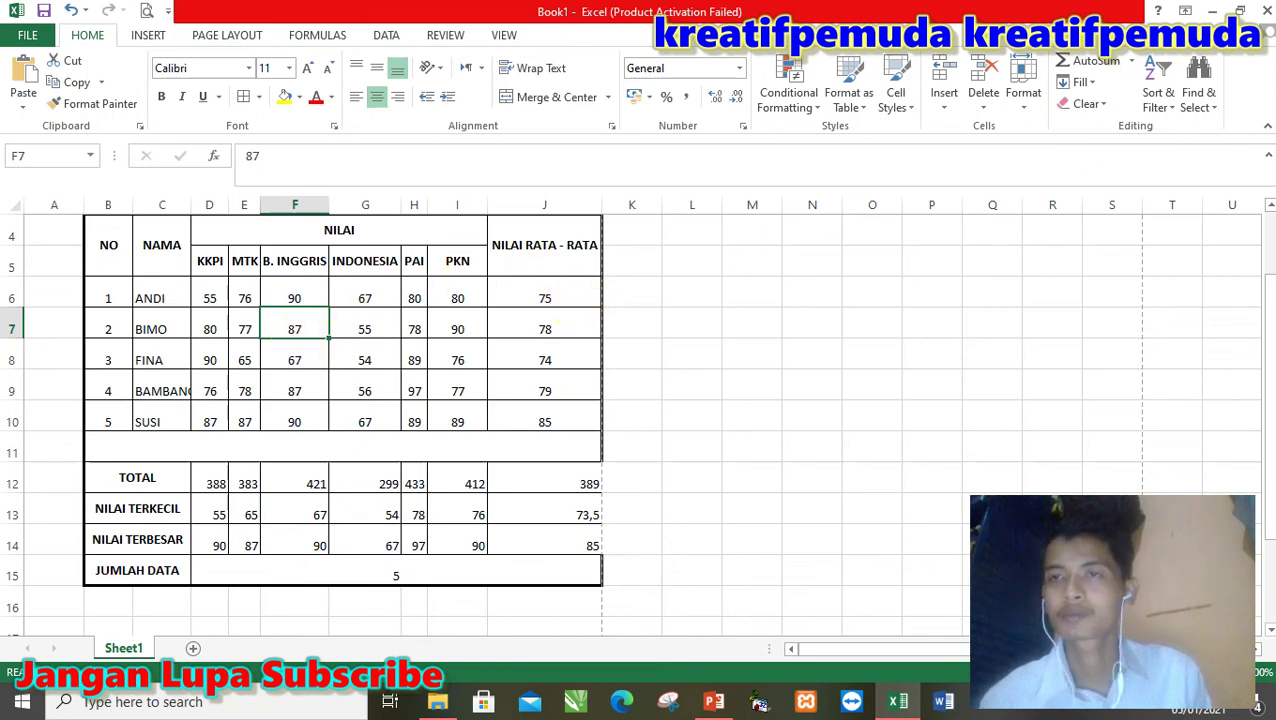
# - Close Excel, saving the changes to Book1.xlsx
pyautogui.click(1261, 11)
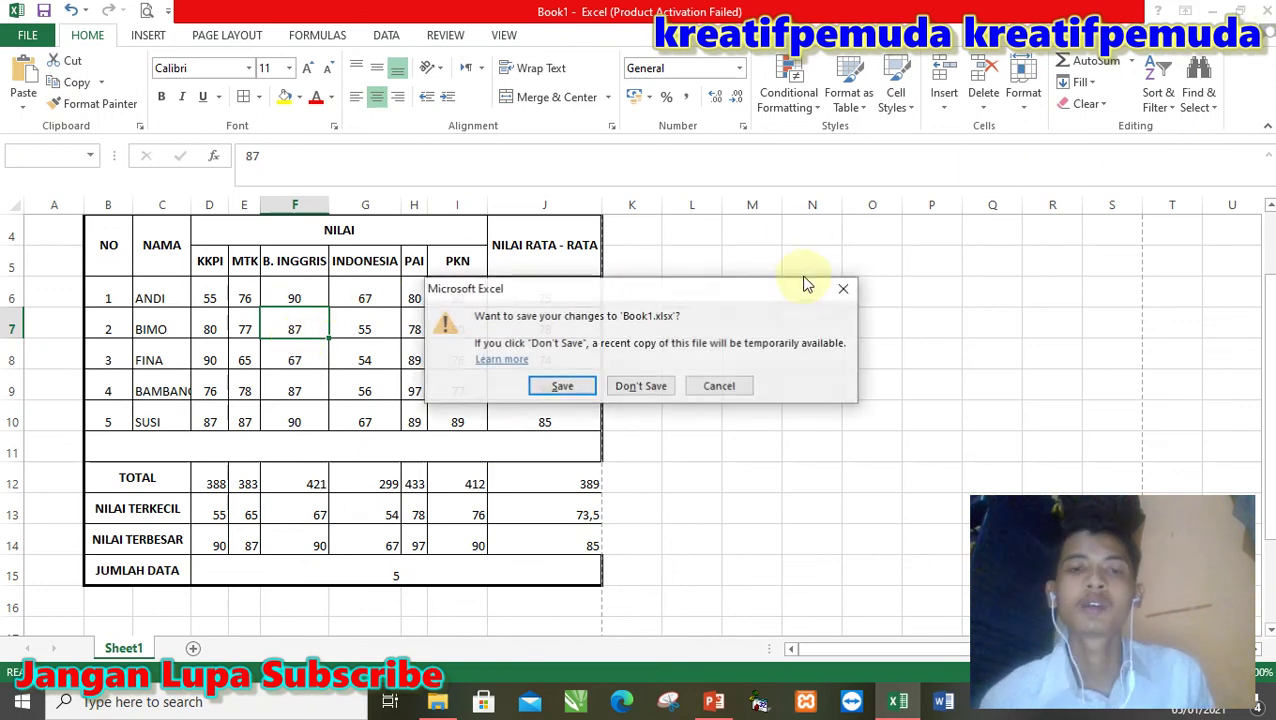
pyautogui.click(560, 396)
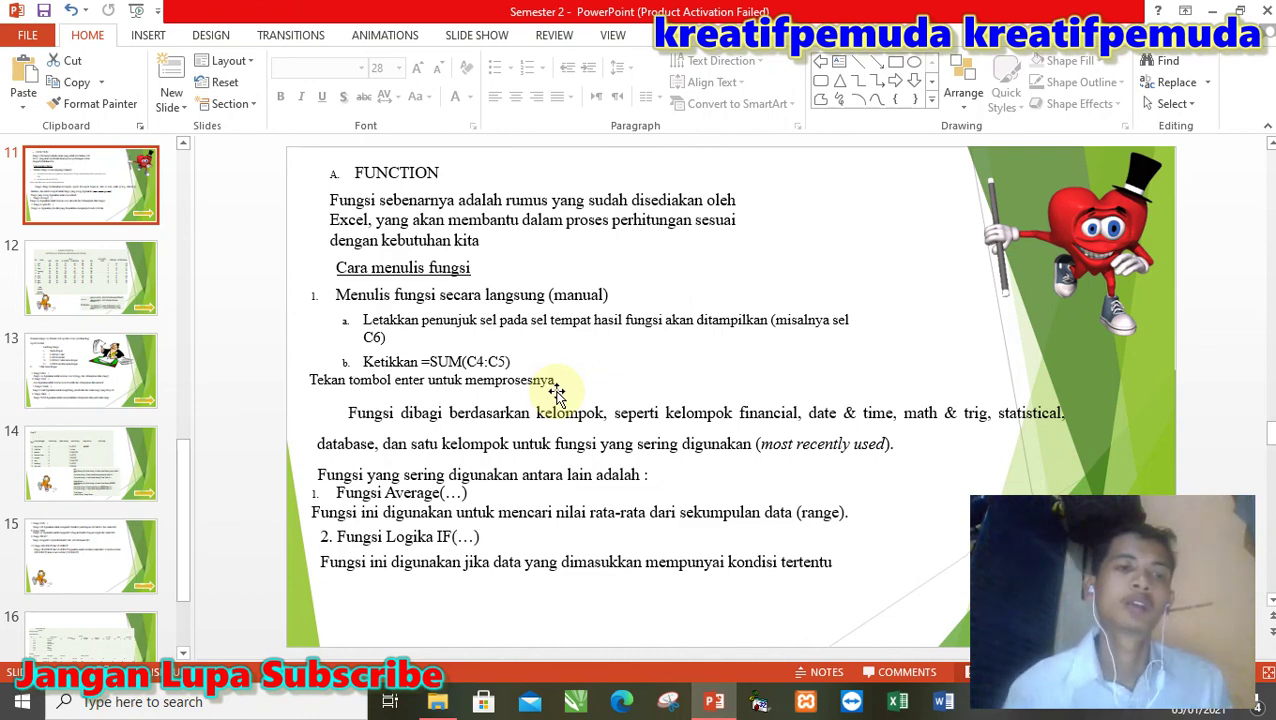
pyautogui.scroll(-1, 557, 393)
pyautogui.scroll(1, 557, 393)
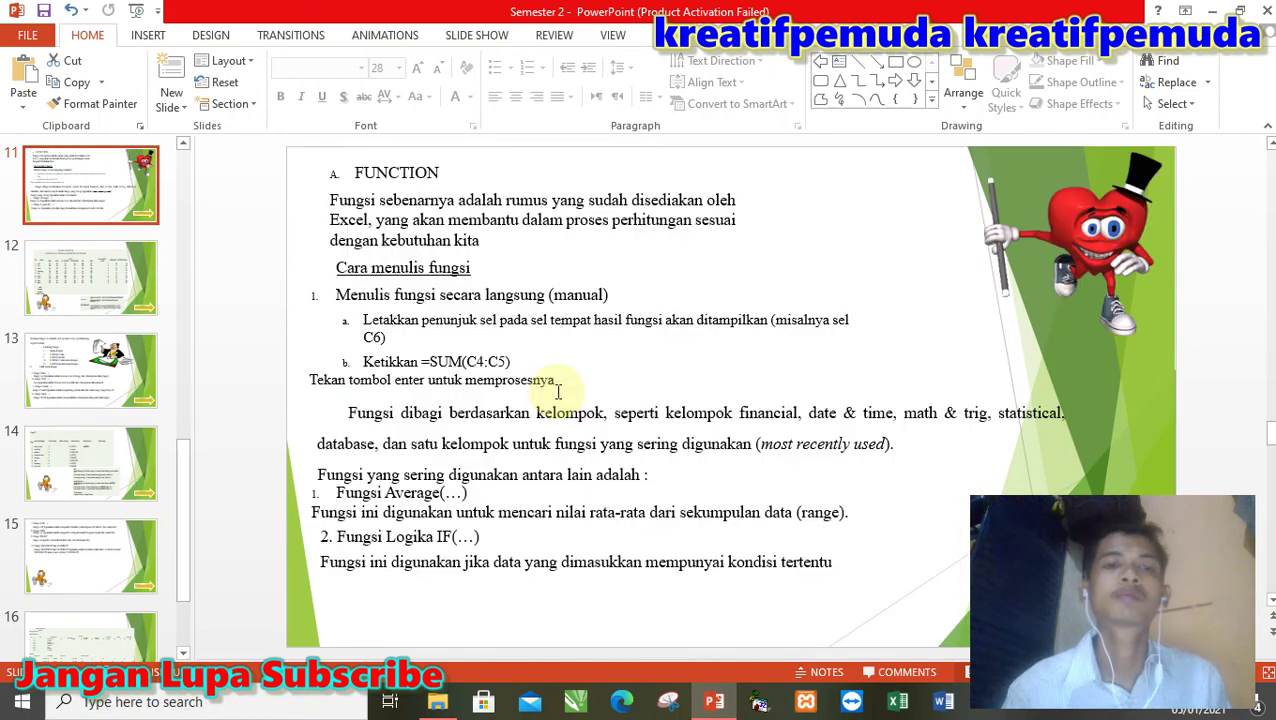
pyautogui.scroll(1, 557, 393)
pyautogui.scroll(-1, 557, 393)
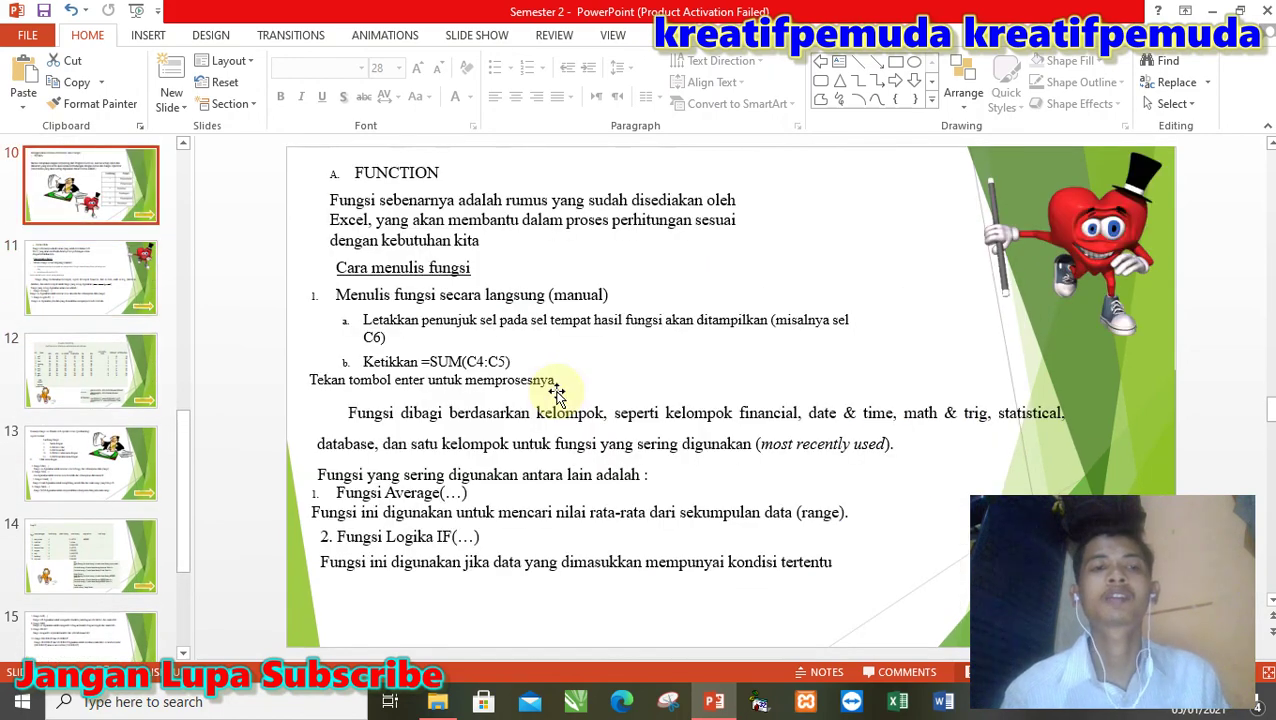
pyautogui.scroll(-1, 557, 393)
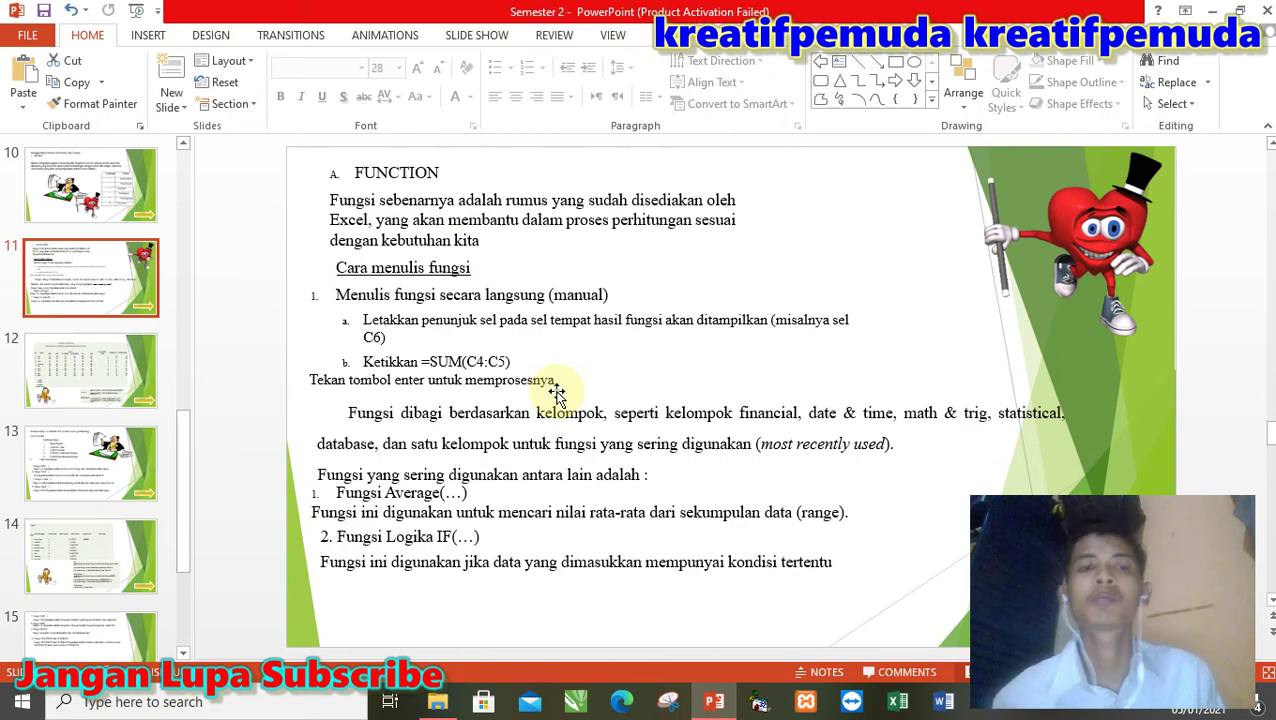